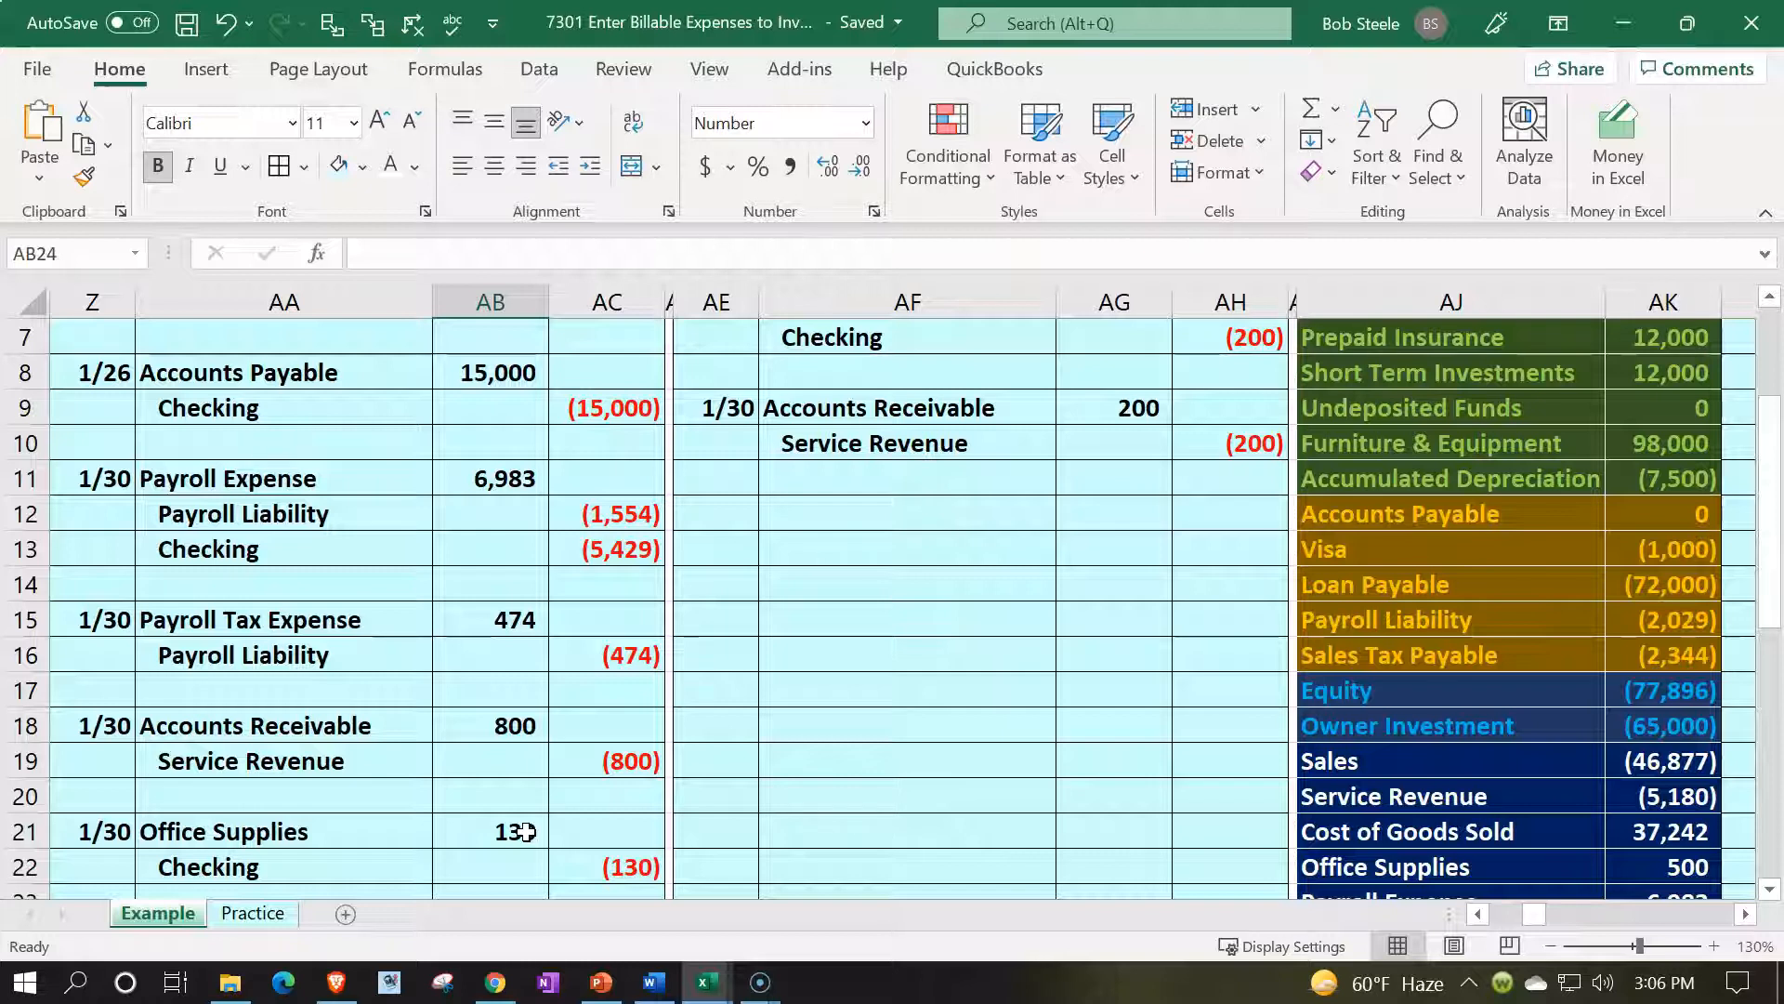
Review the late-January journal entries on the Example sheet, including the formula behind the 1/30 Accounts Receivable debit
scroll(527, 832, "up", 1)
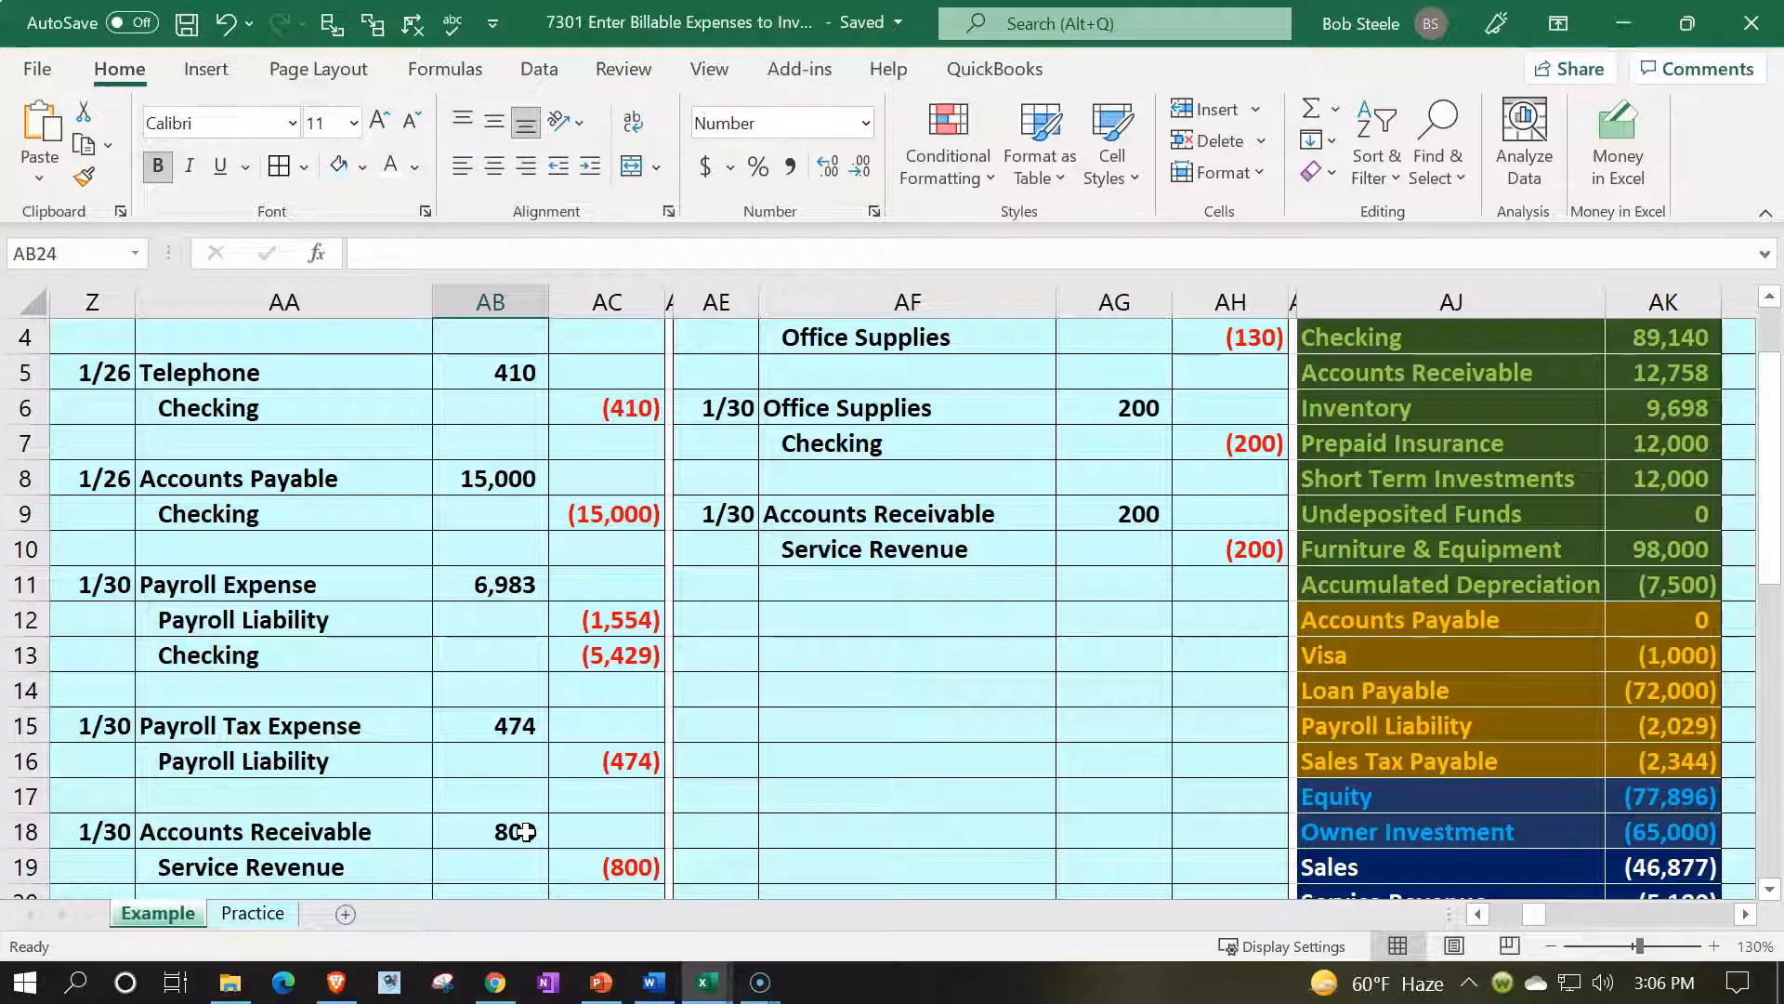
left_click(525, 832)
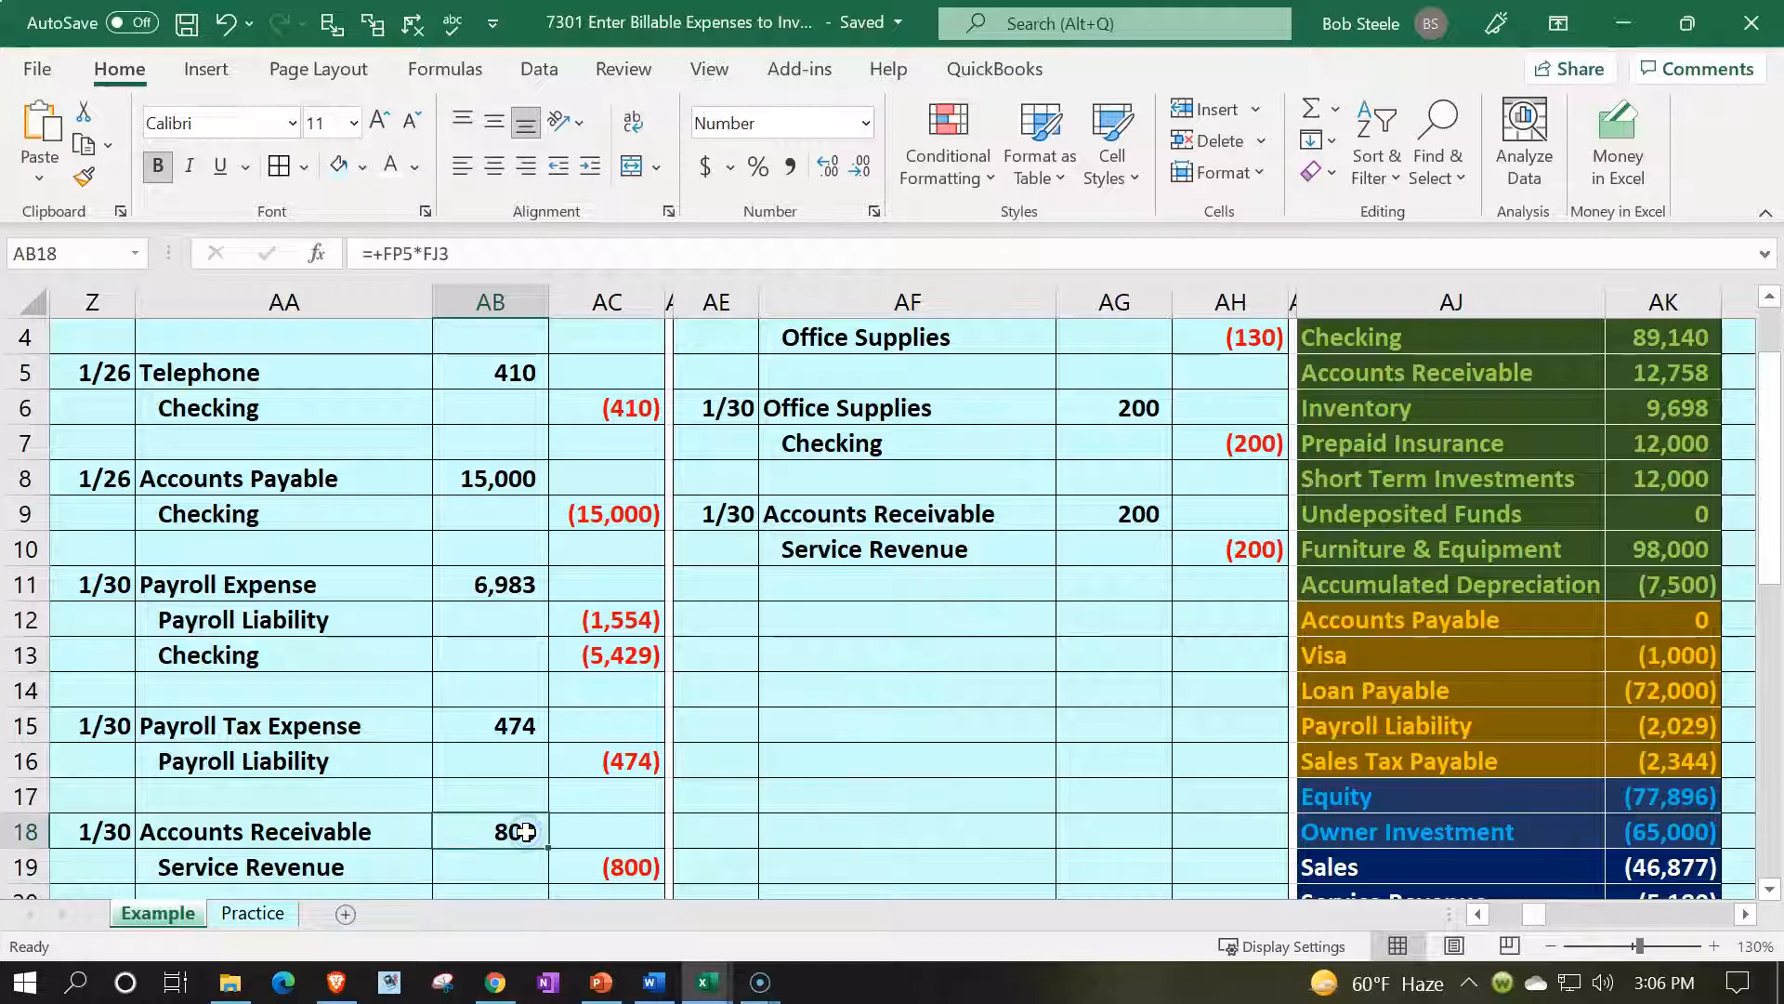
scroll(526, 832, "up", 1)
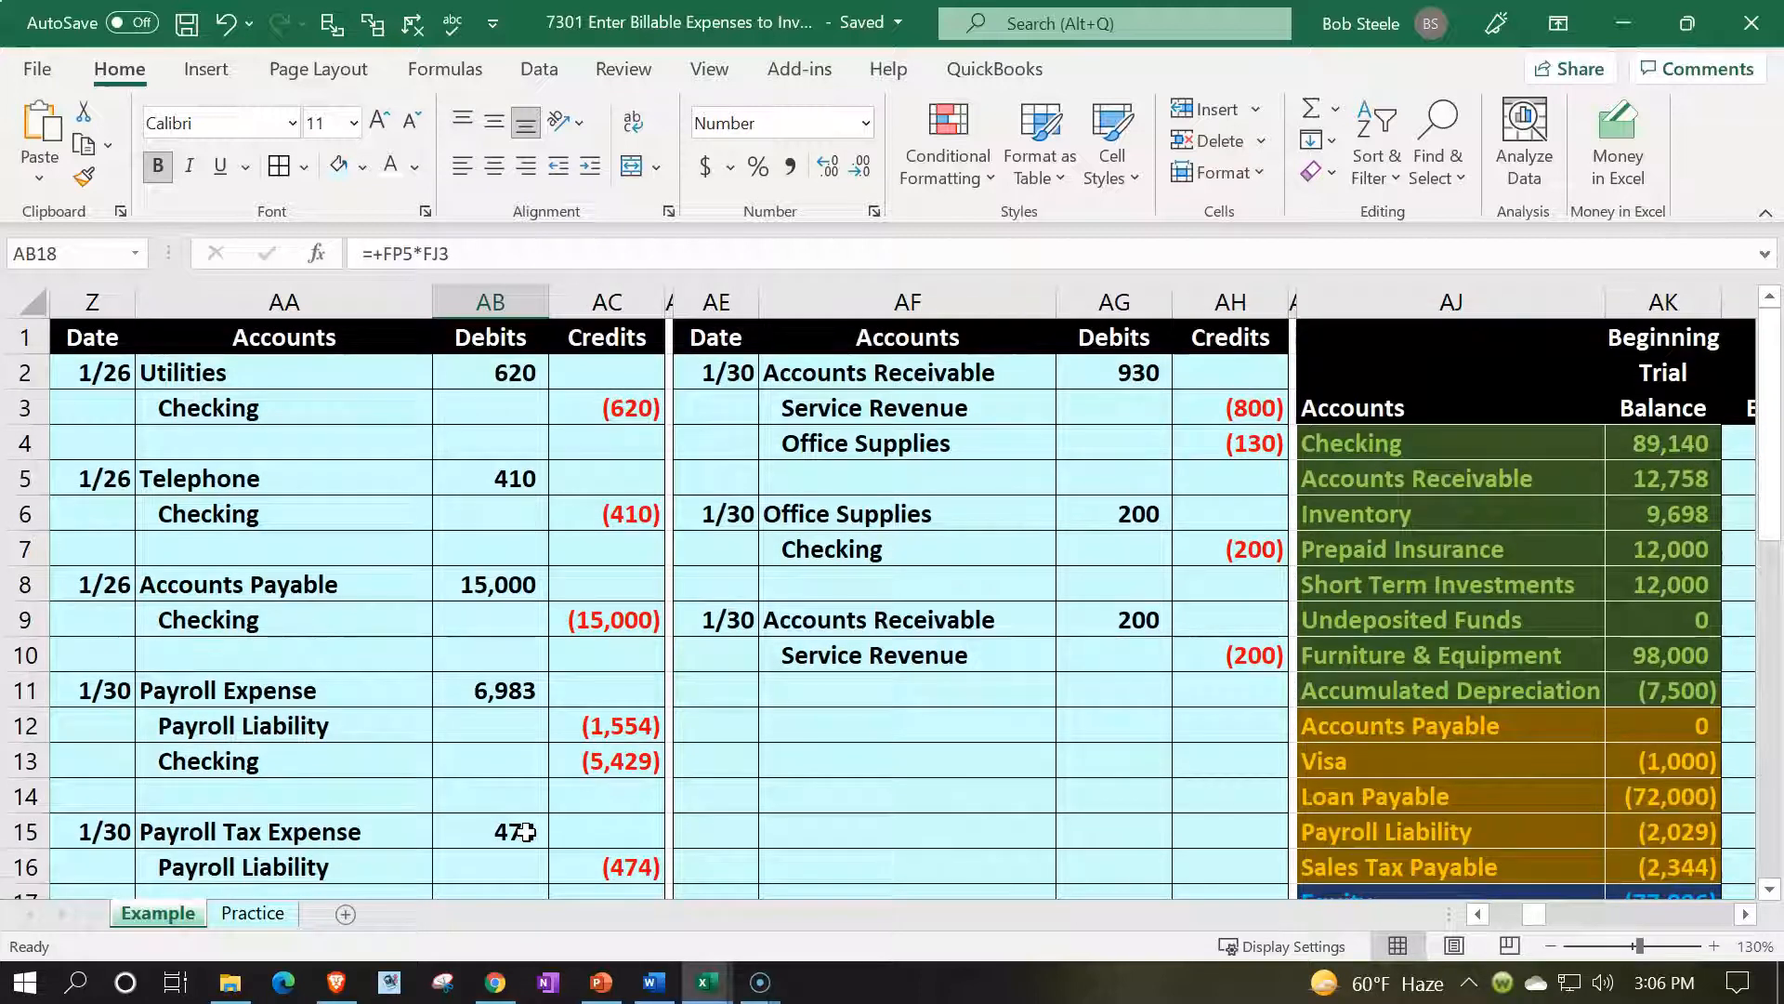
scroll(525, 831, "down", 3)
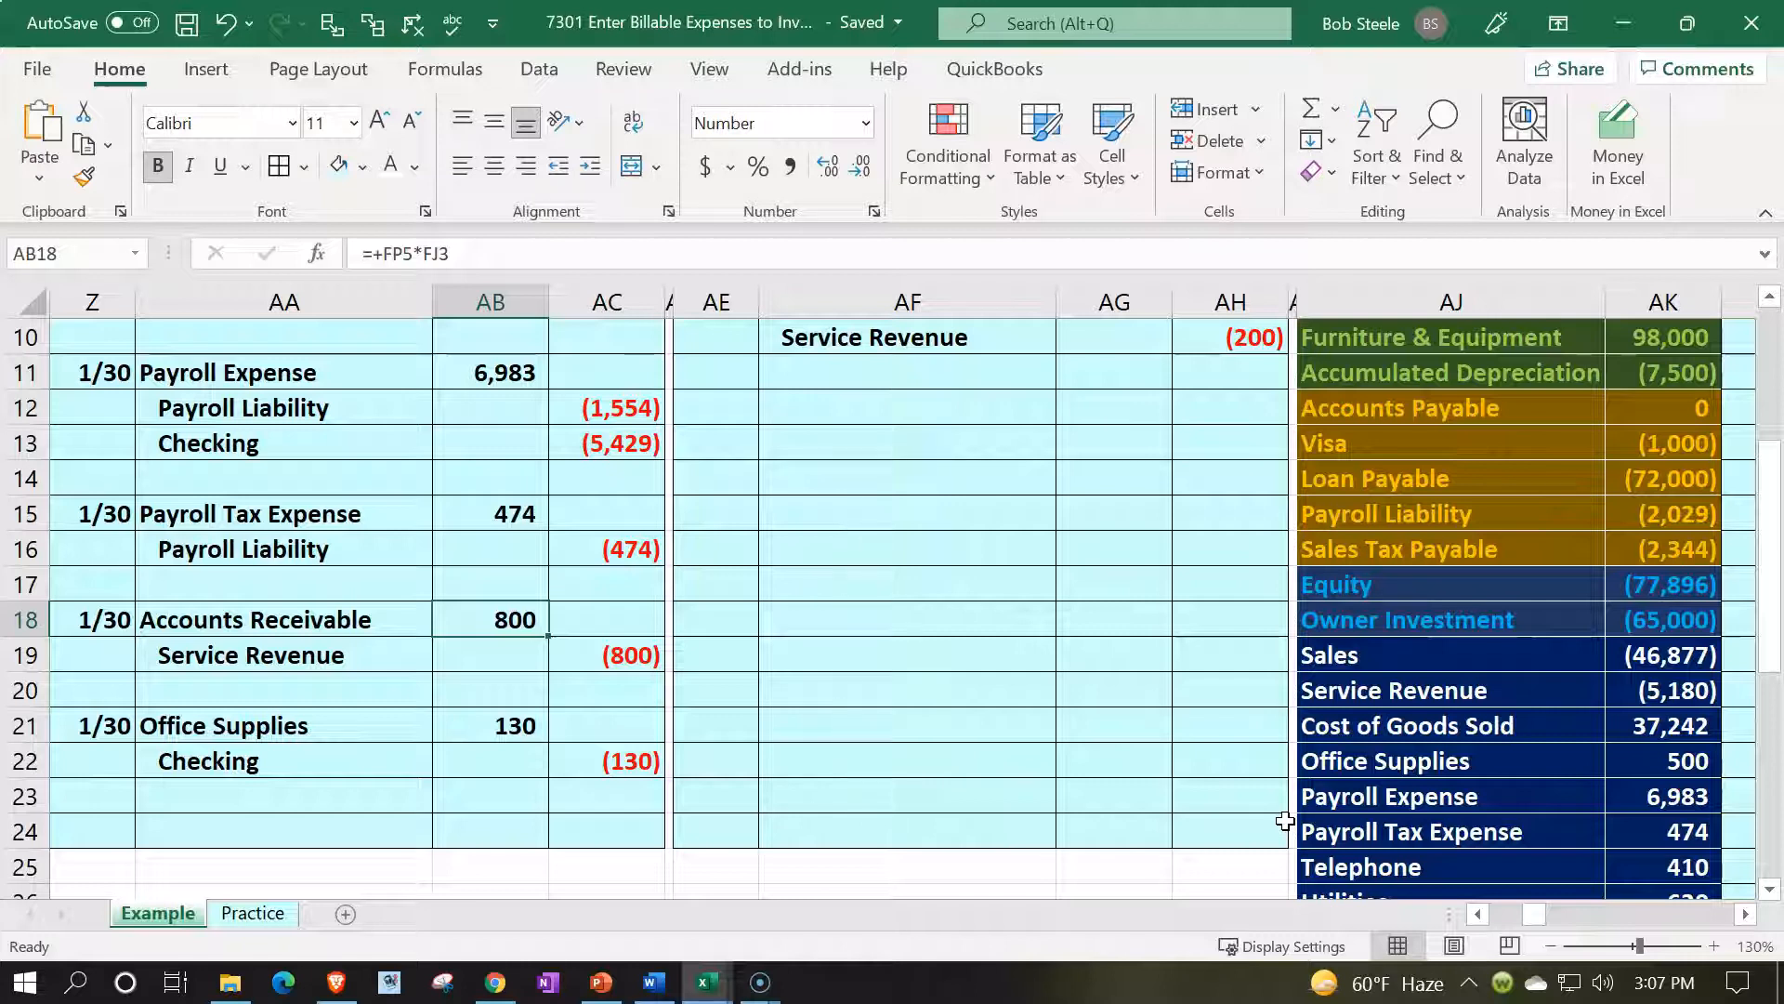
scroll(362, 841, "up", 2)
Hide columns A through Y on the Practice sheet
left_click(251, 914)
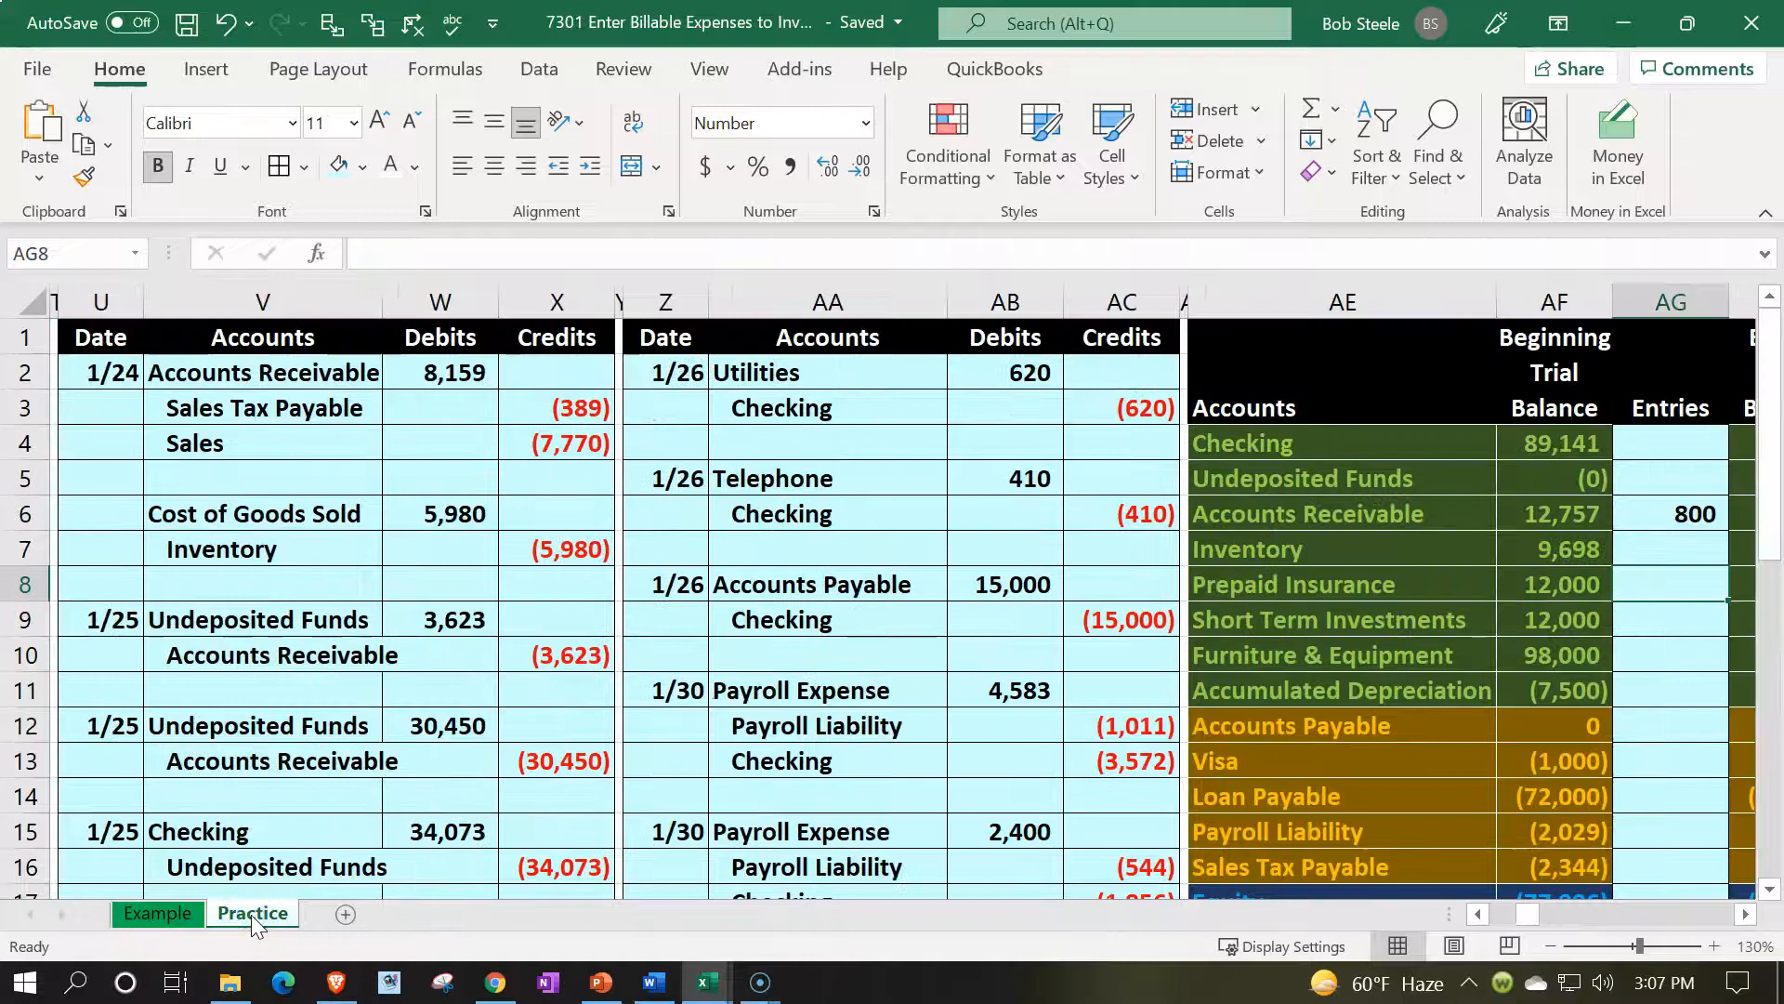
left_click(513, 502)
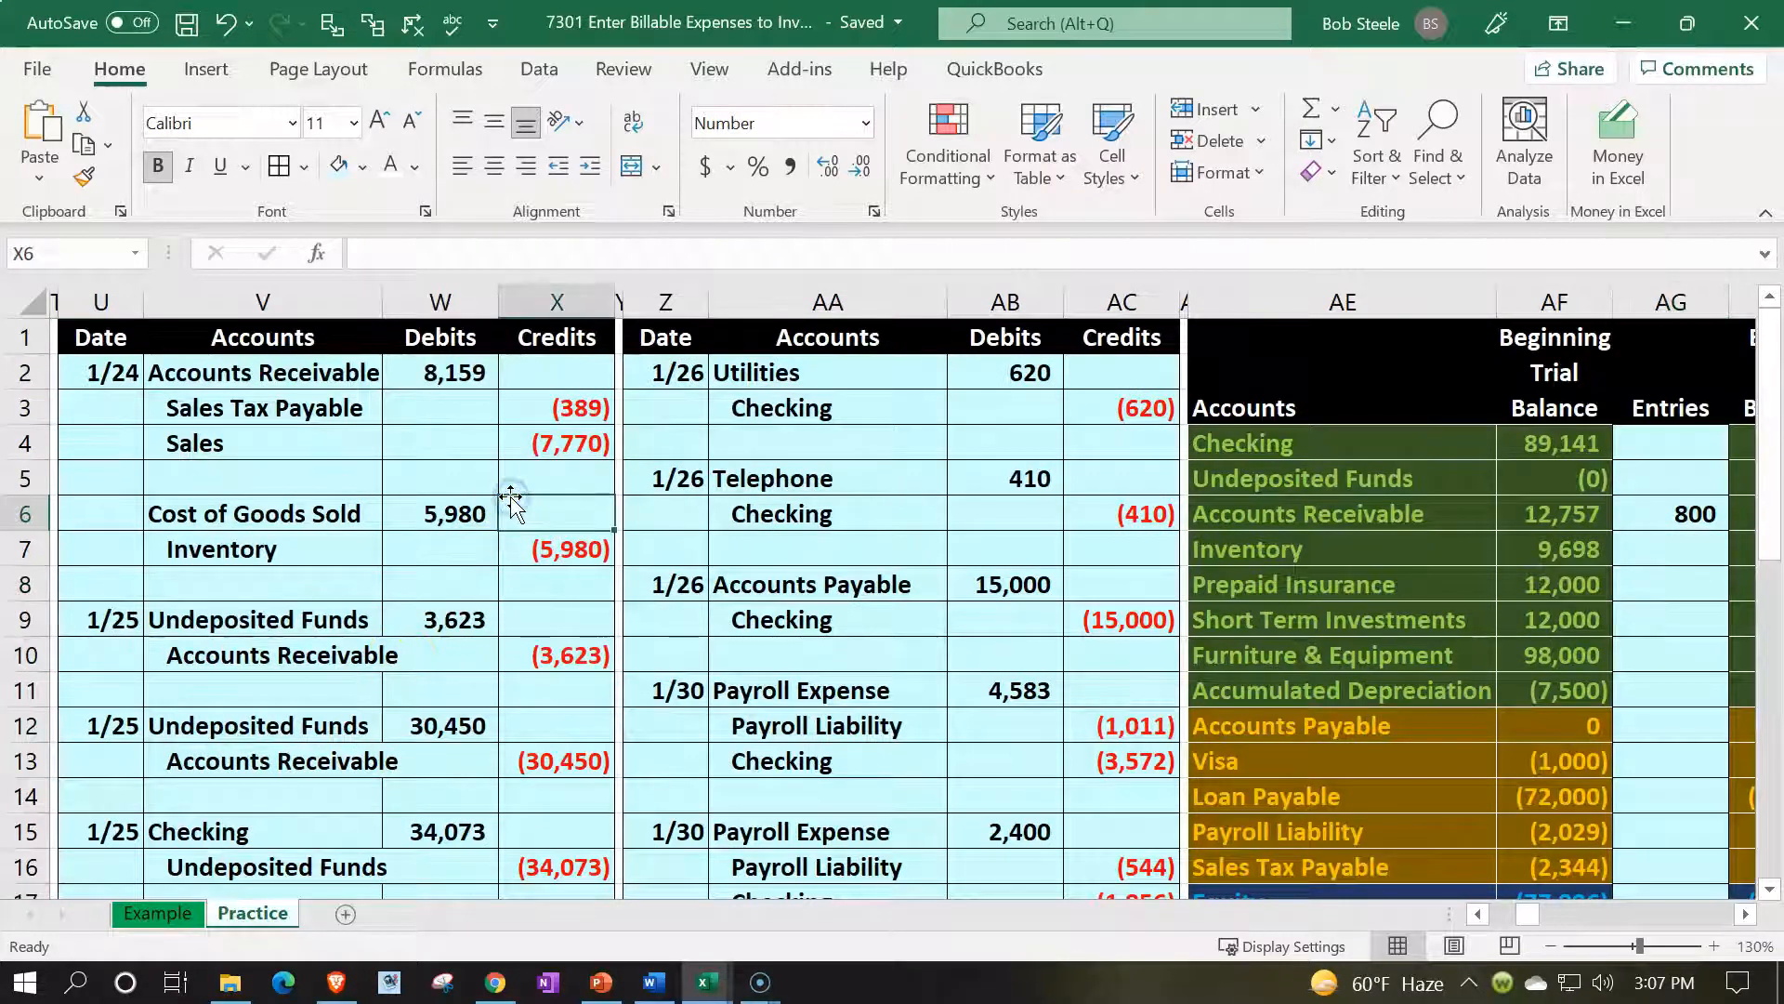
left_click_drag(619, 288, 41, 302)
right_click(249, 554)
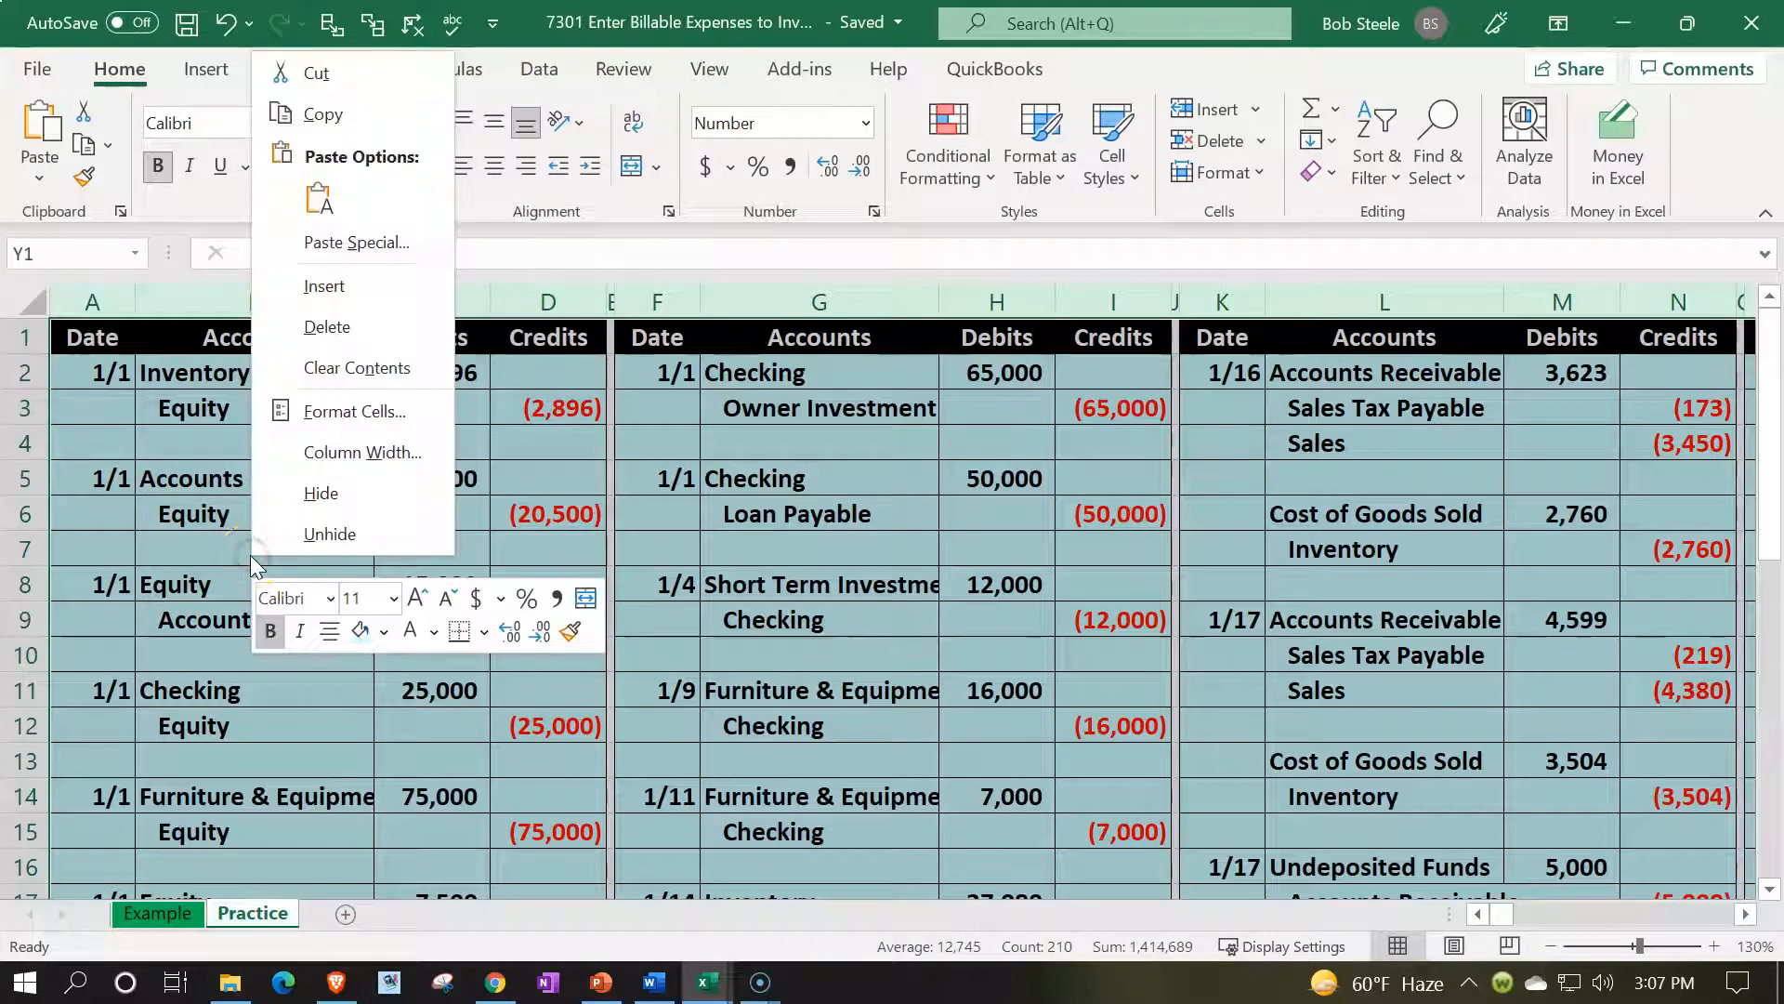
left_click(390, 537)
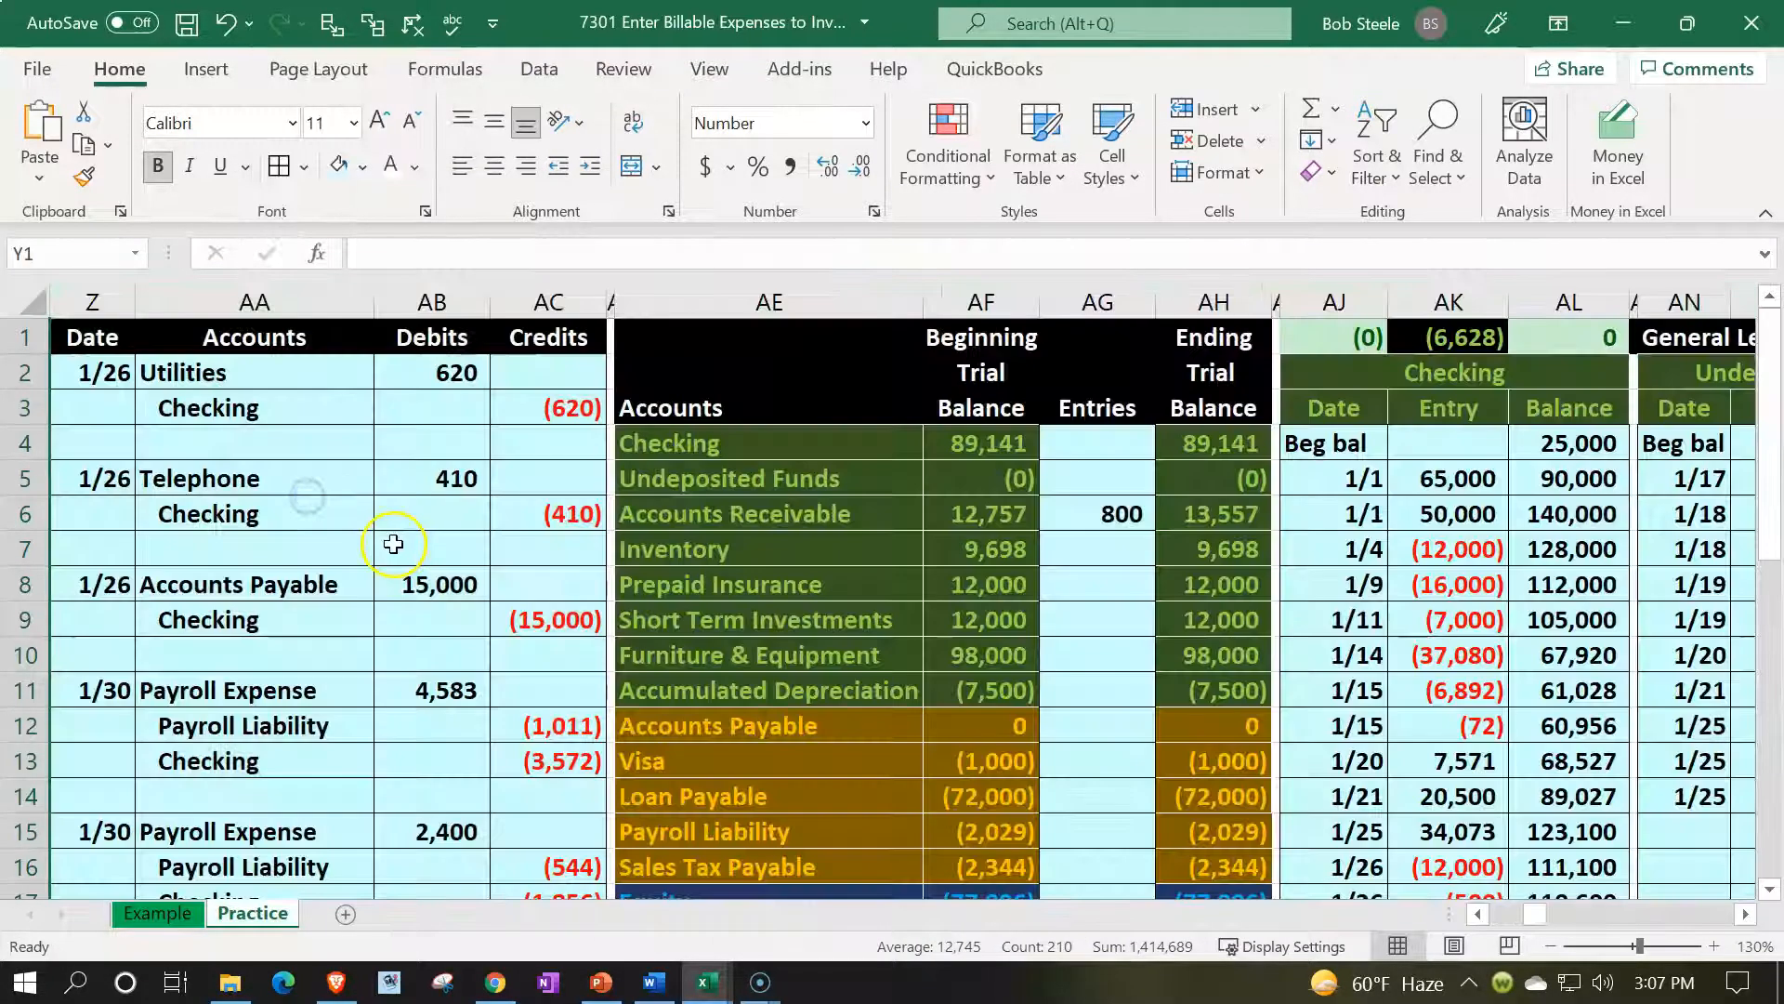
Copy the Ending Trial Balance figures and paste them as values into the Beginning Trial Balance column, starting at AF4
left_click_drag(1199, 441, 1183, 845)
key("ctrl+c")
scroll(1056, 638, "up", 2)
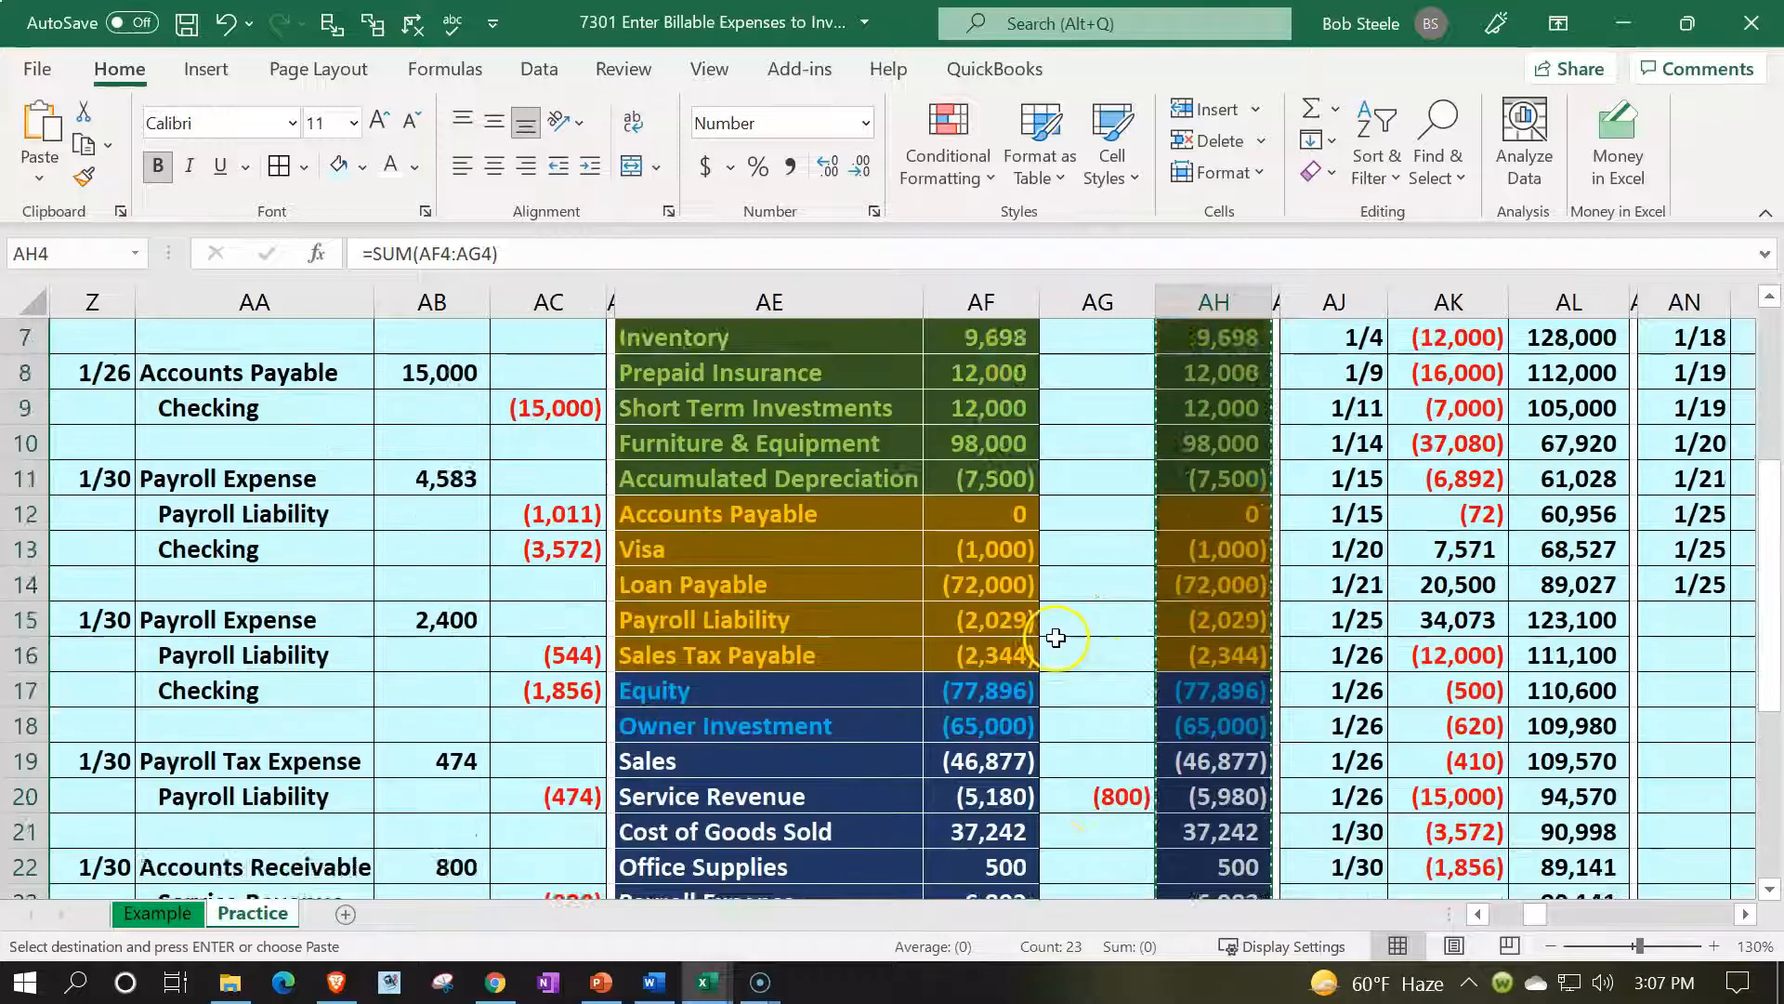
scroll(1057, 638, "up", 2)
left_click(976, 442)
right_click(978, 442)
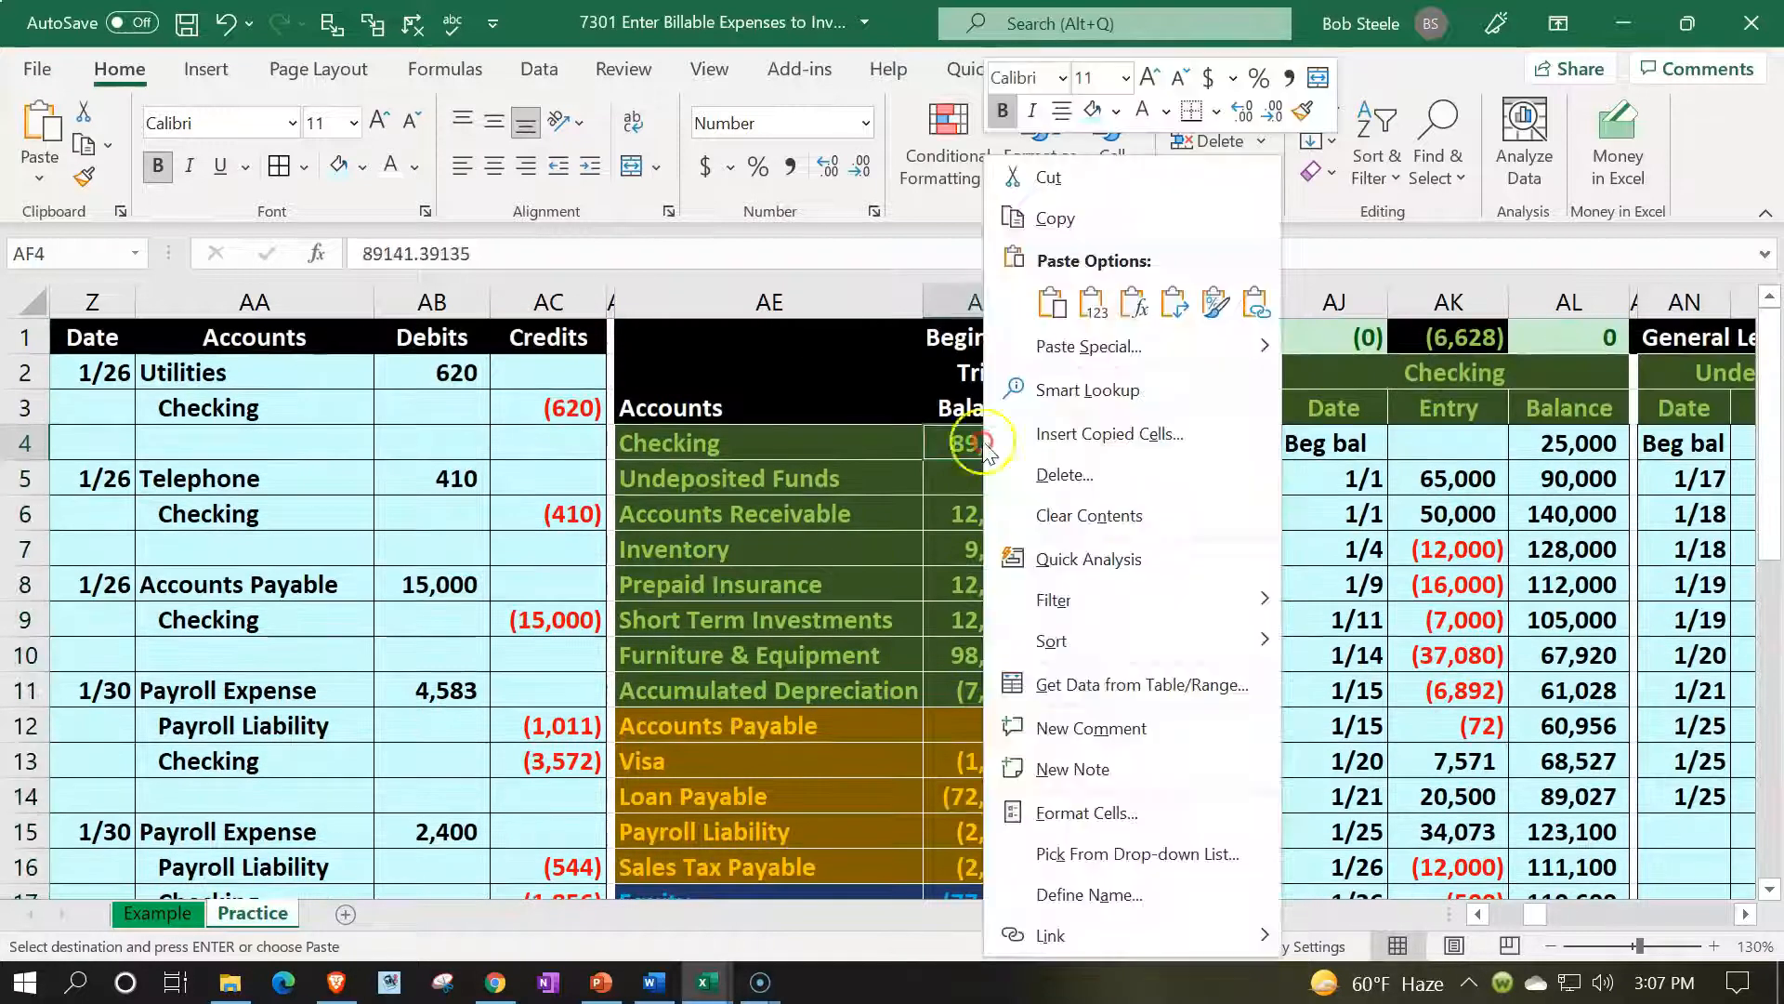
left_click(1093, 303)
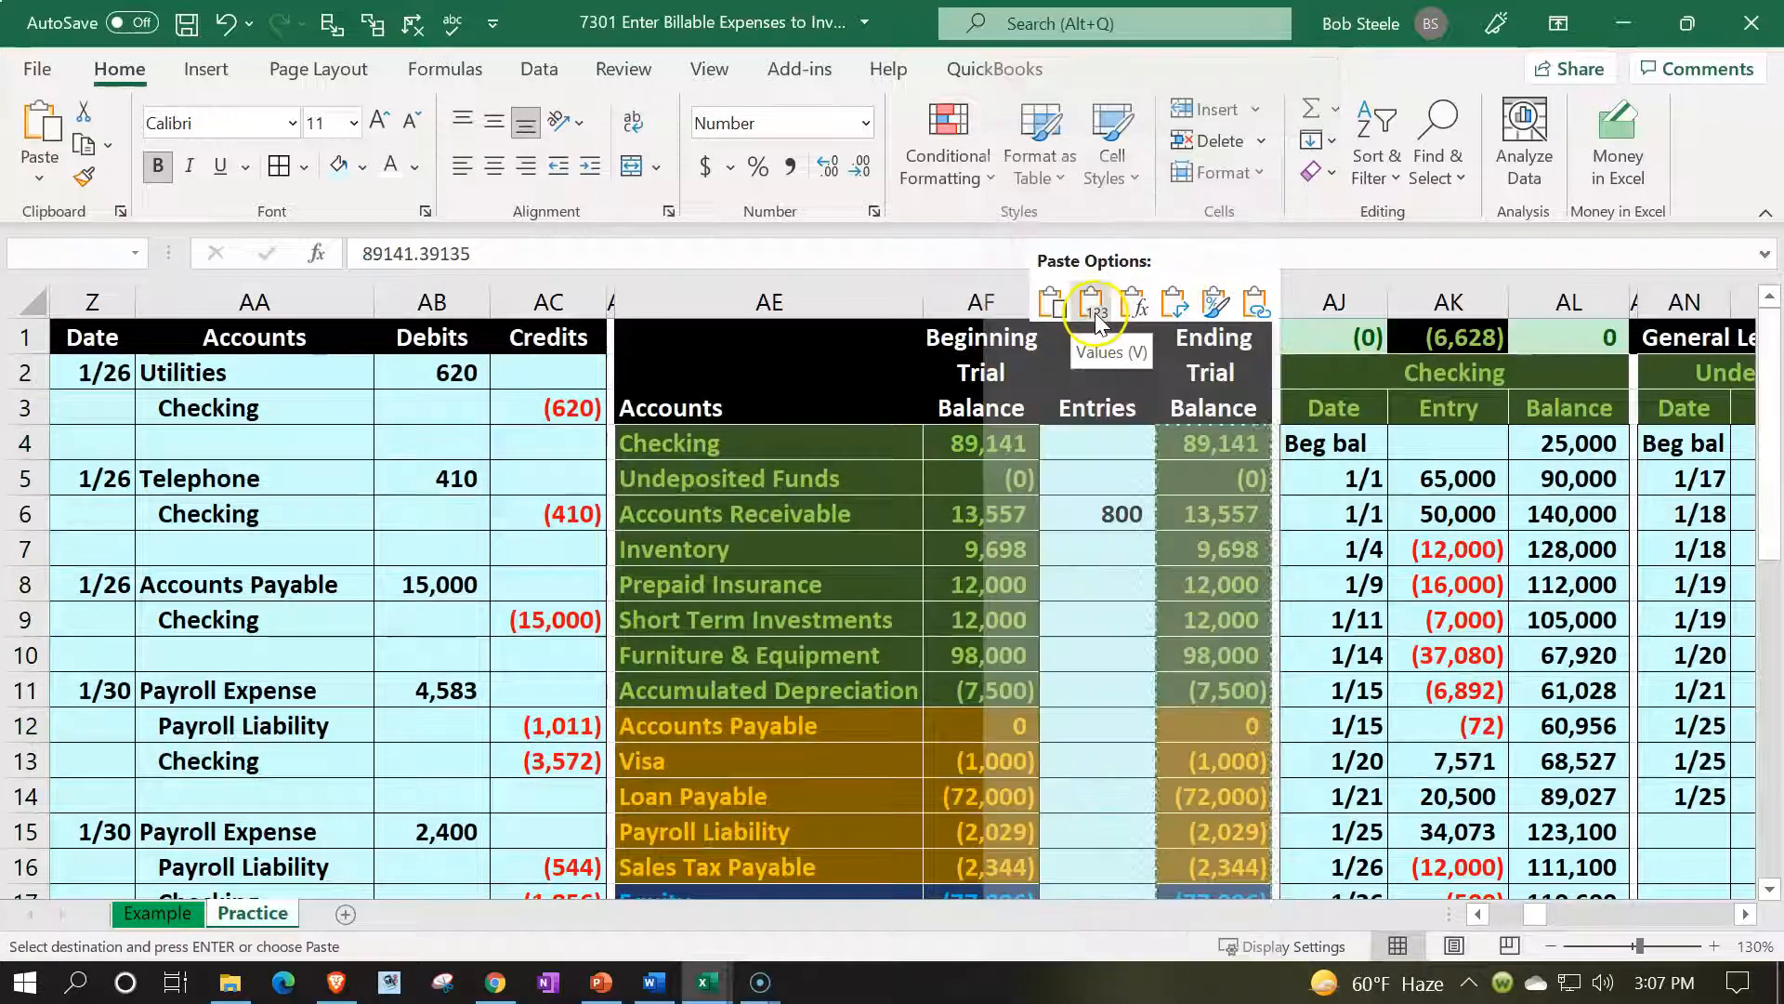
Clear the trial balance's Entries column from AG4 down through the last account row
left_click_drag(1102, 444, 1127, 825)
key("Delete")
scroll(1128, 824, "up", 4)
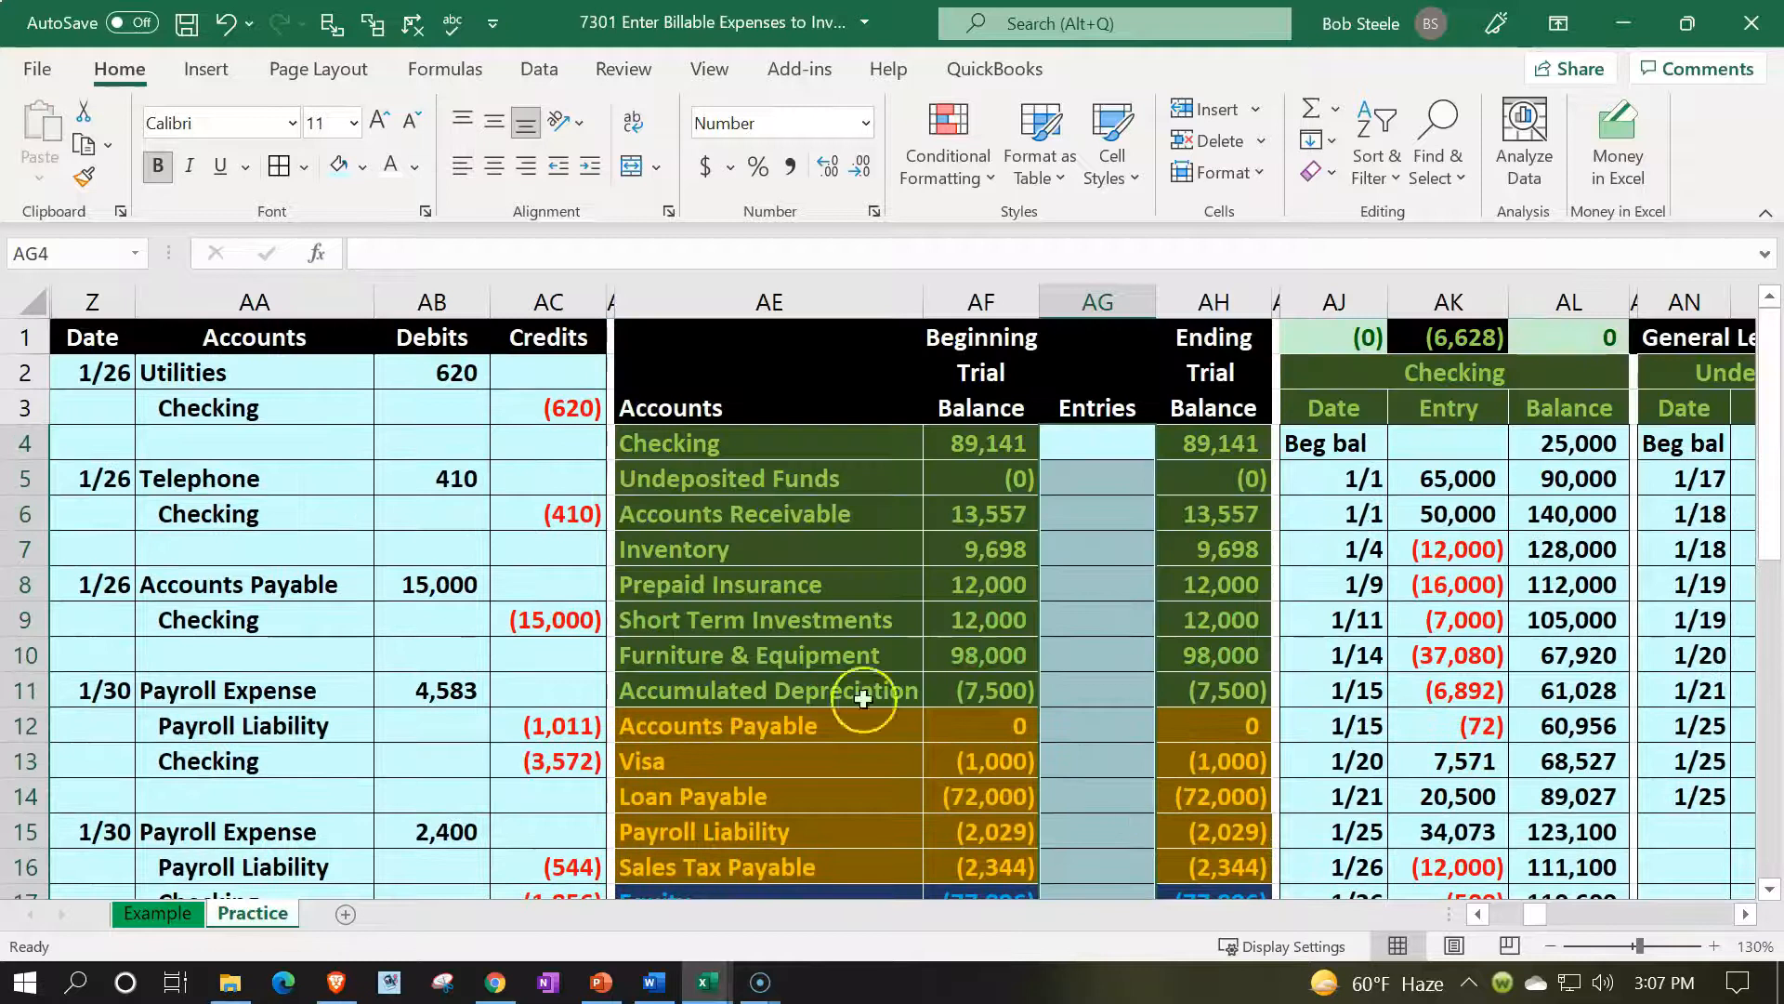
Copy journal entry columns Z through AC and insert the copied columns before column AD, ahead of the trial balance
left_click(823, 656)
scroll(827, 662, "down", 3)
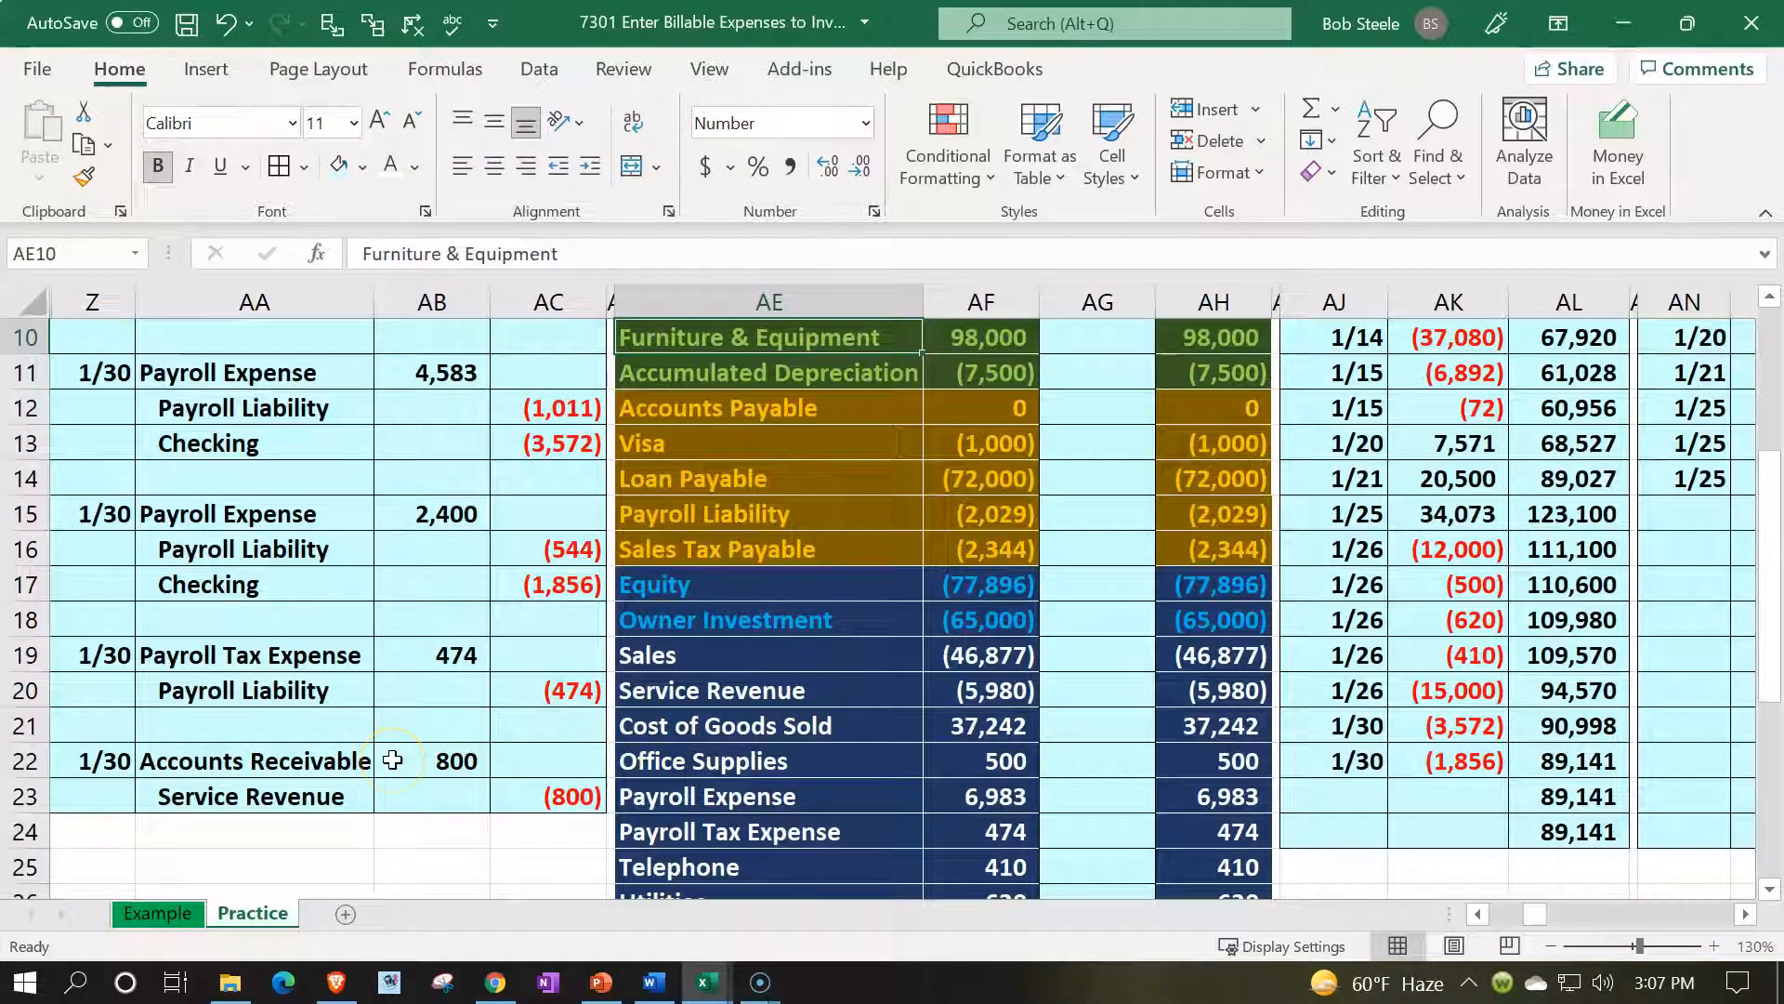
scroll(393, 760, "up", 3)
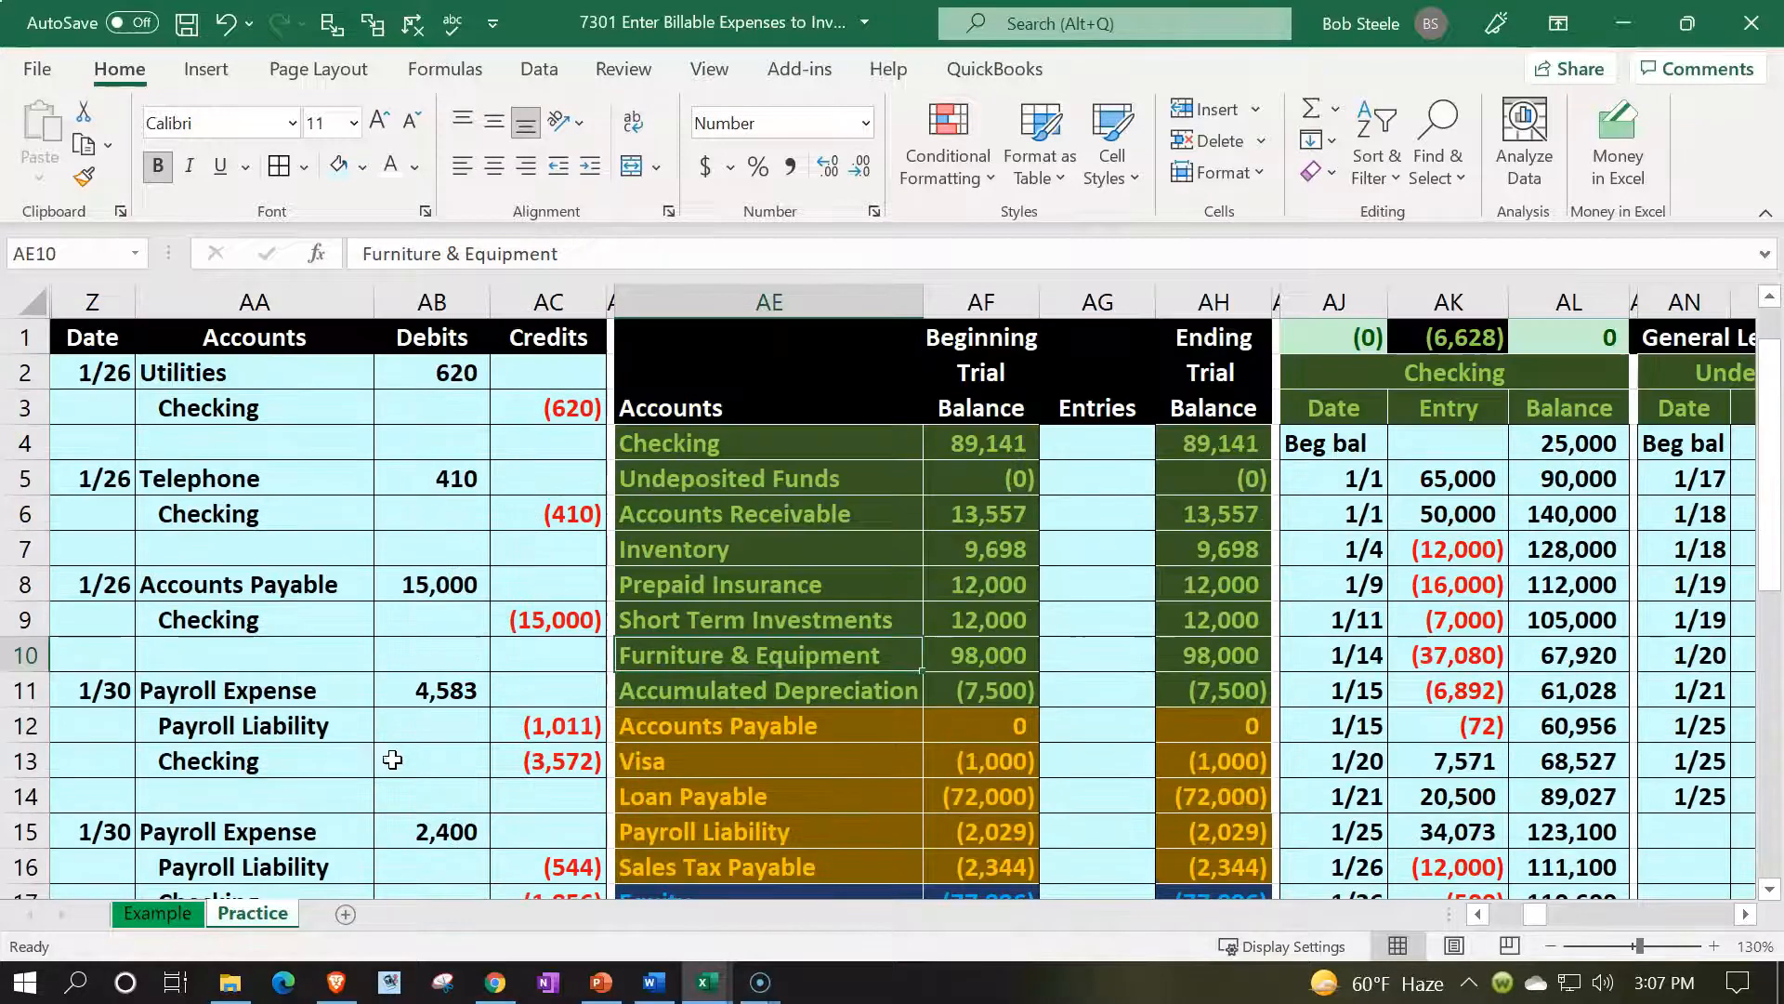
left_click(90, 300)
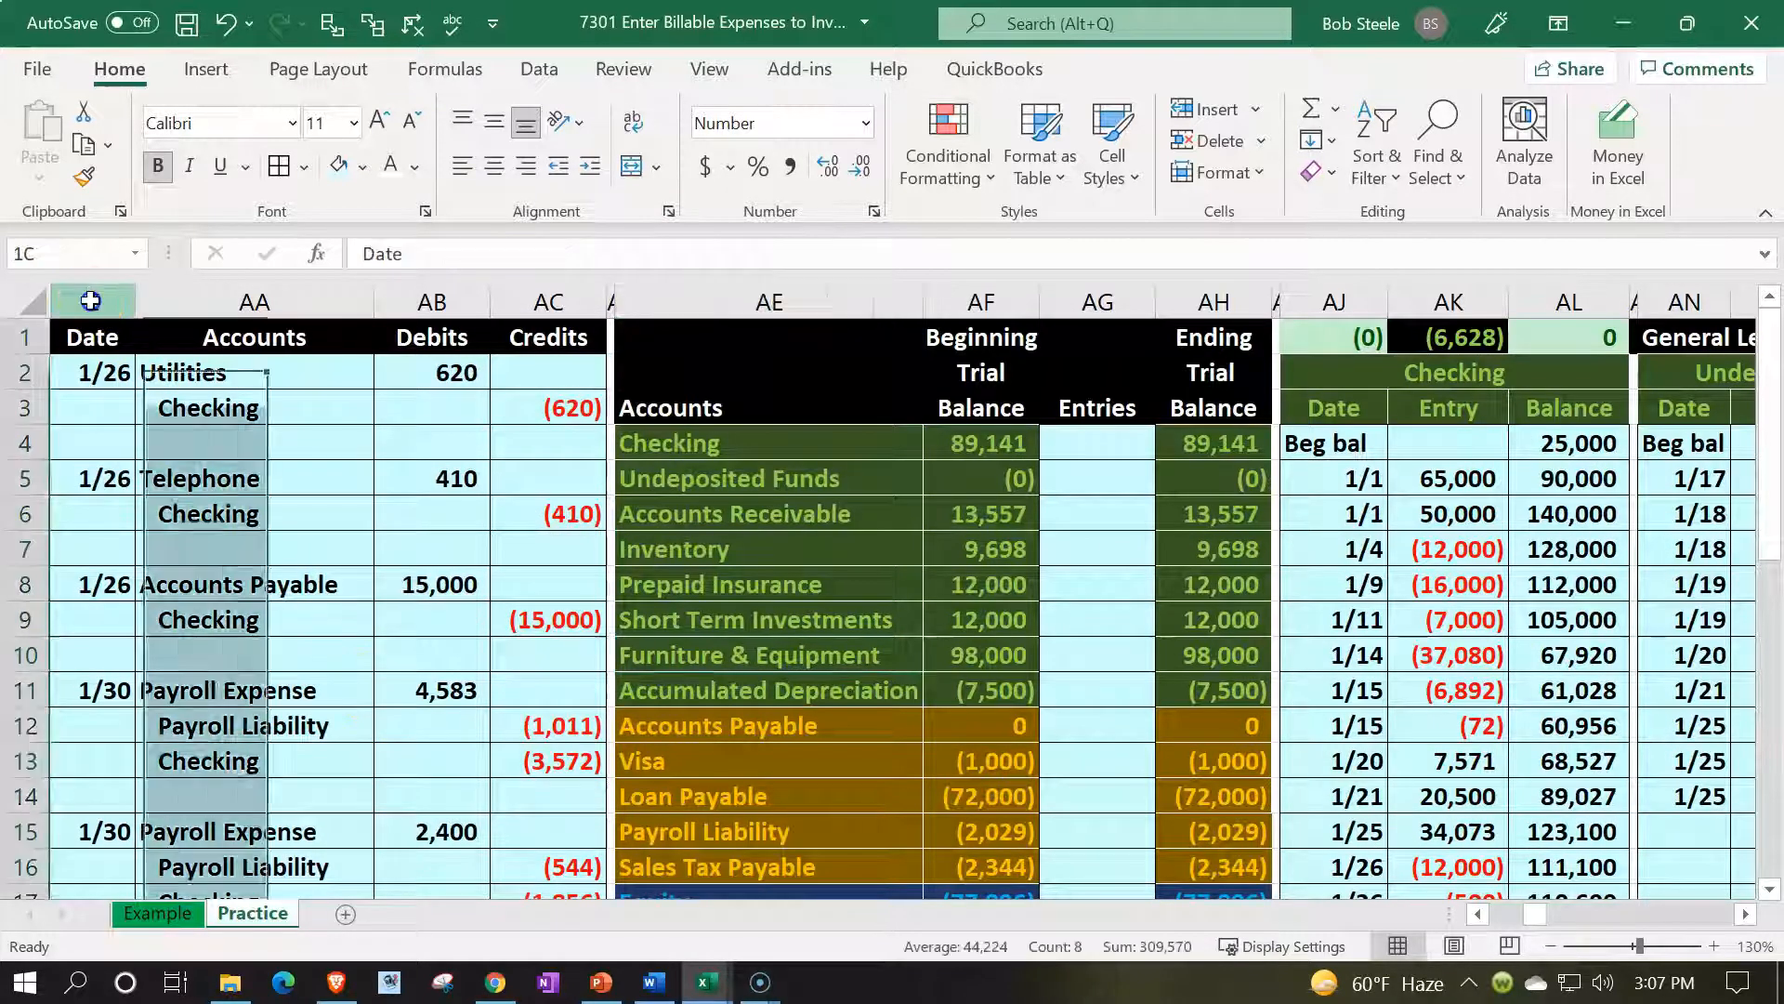
left_click_drag(91, 300, 542, 299)
key("ctrl+c")
left_click(611, 335)
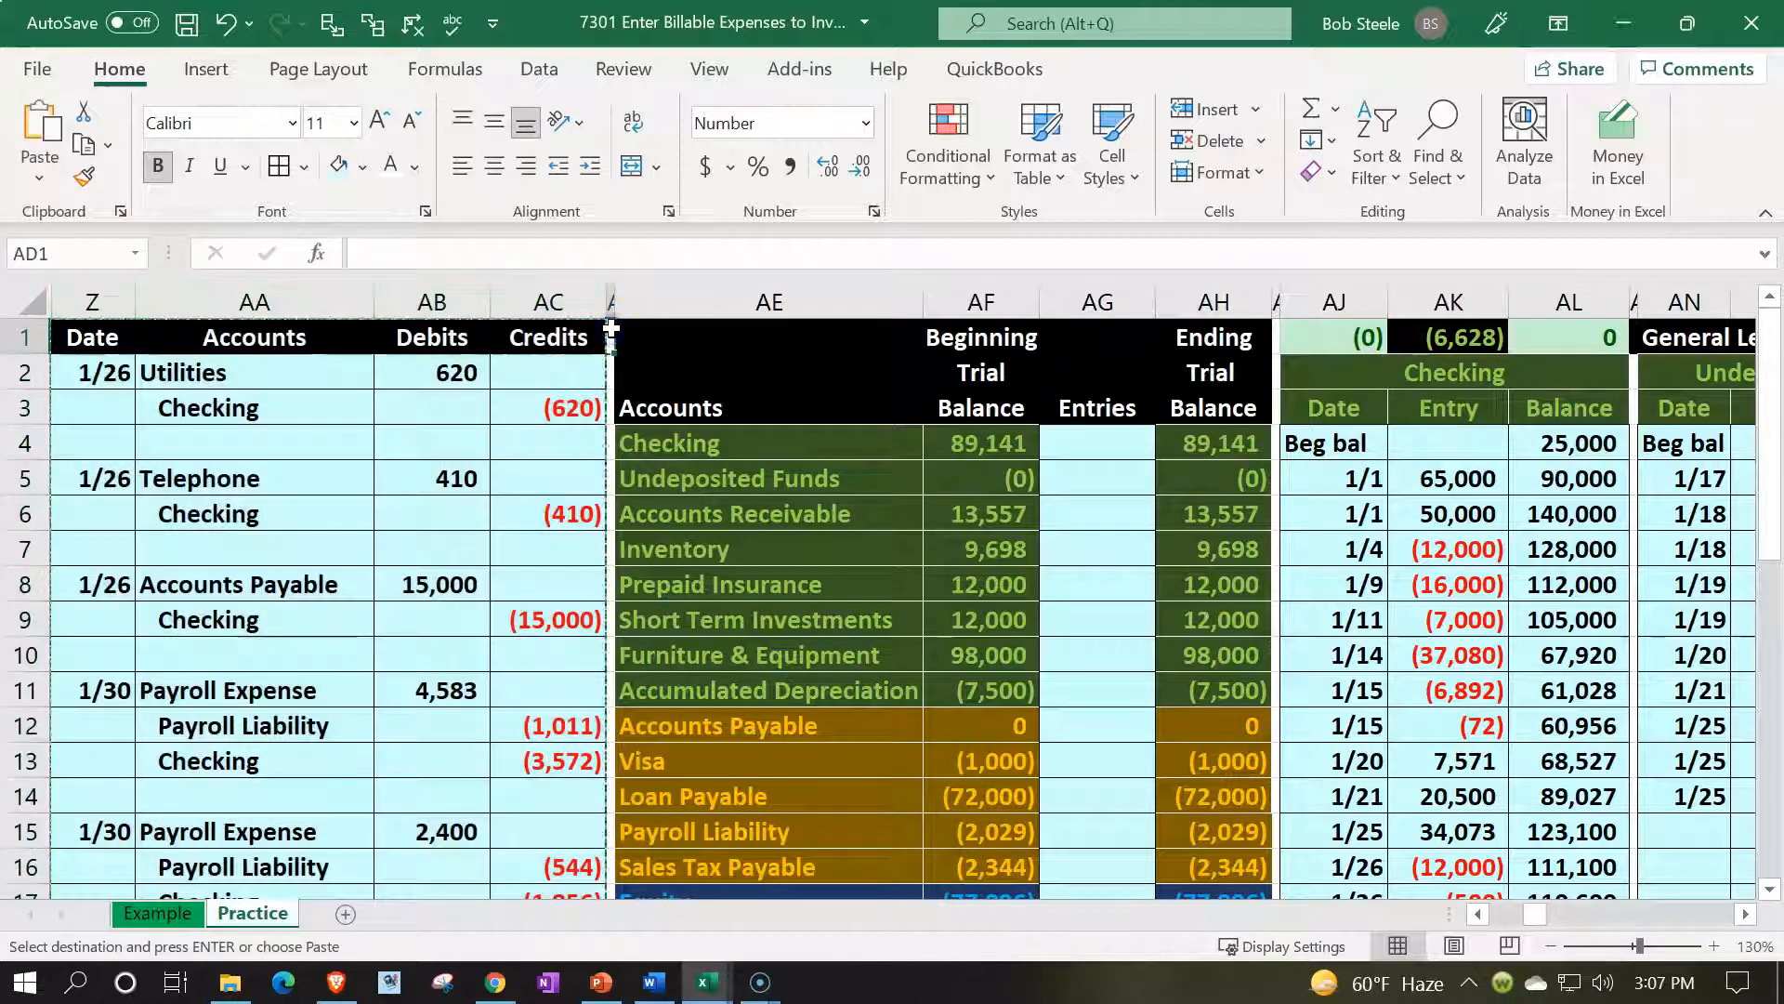
right_click(610, 330)
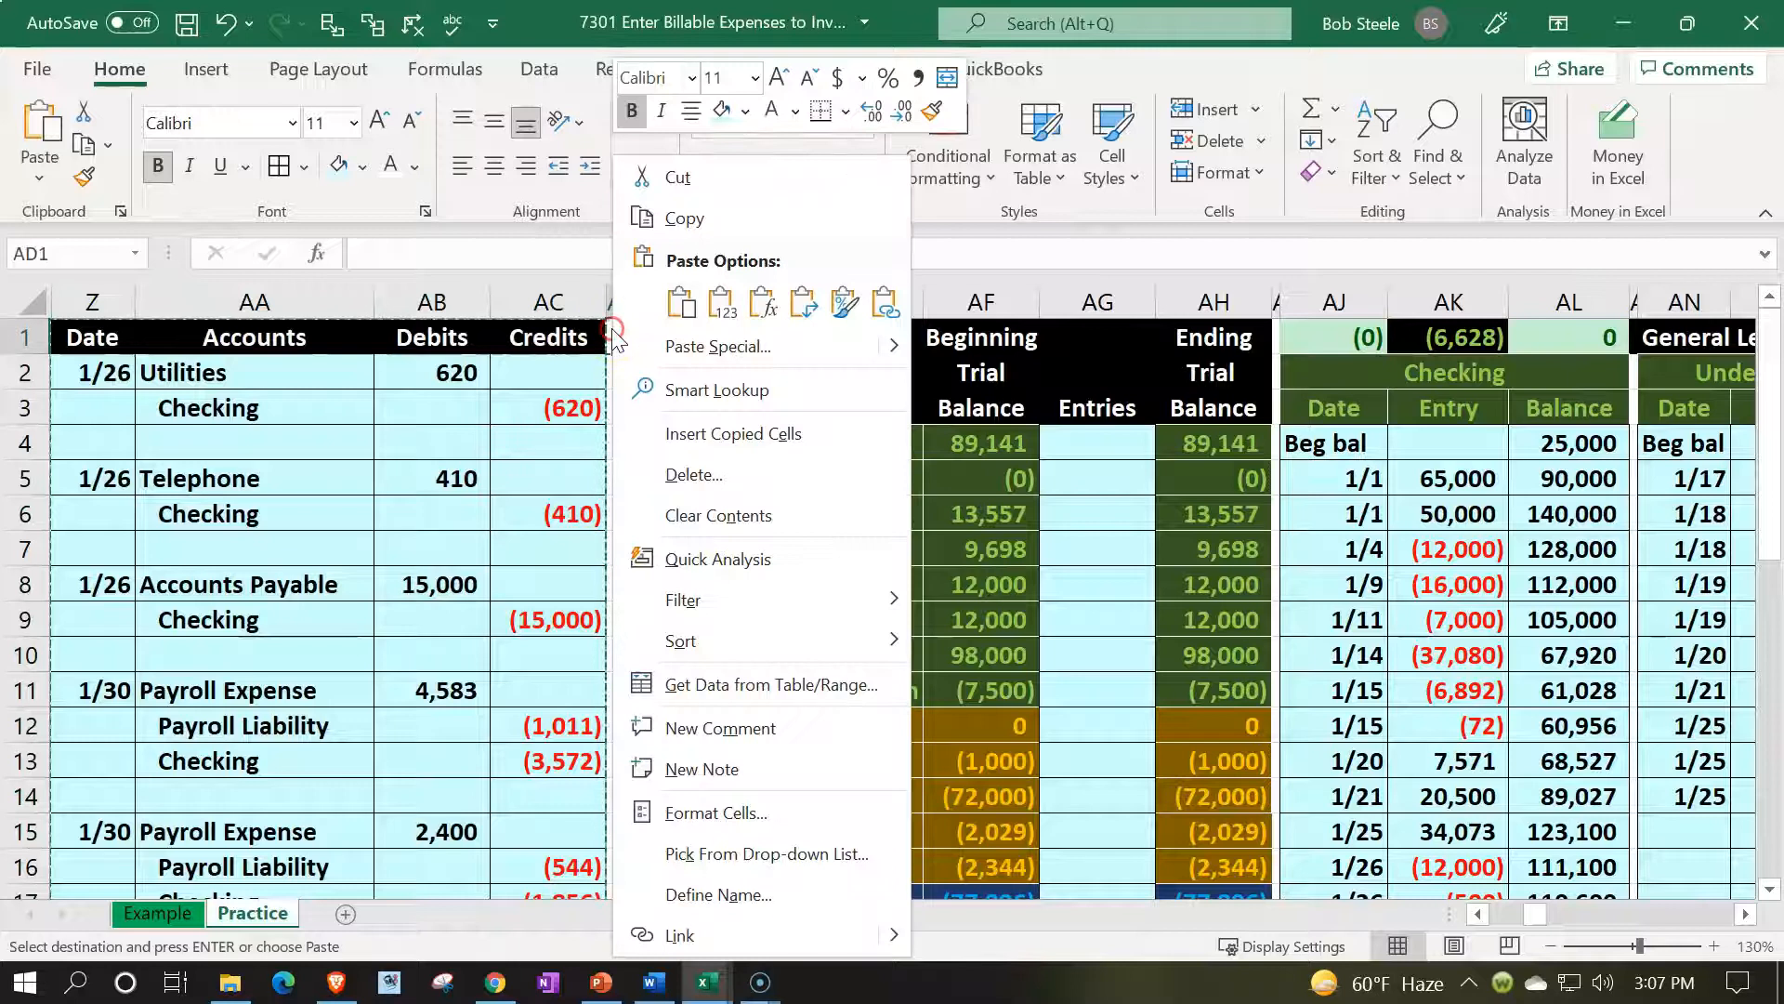
left_click(665, 435)
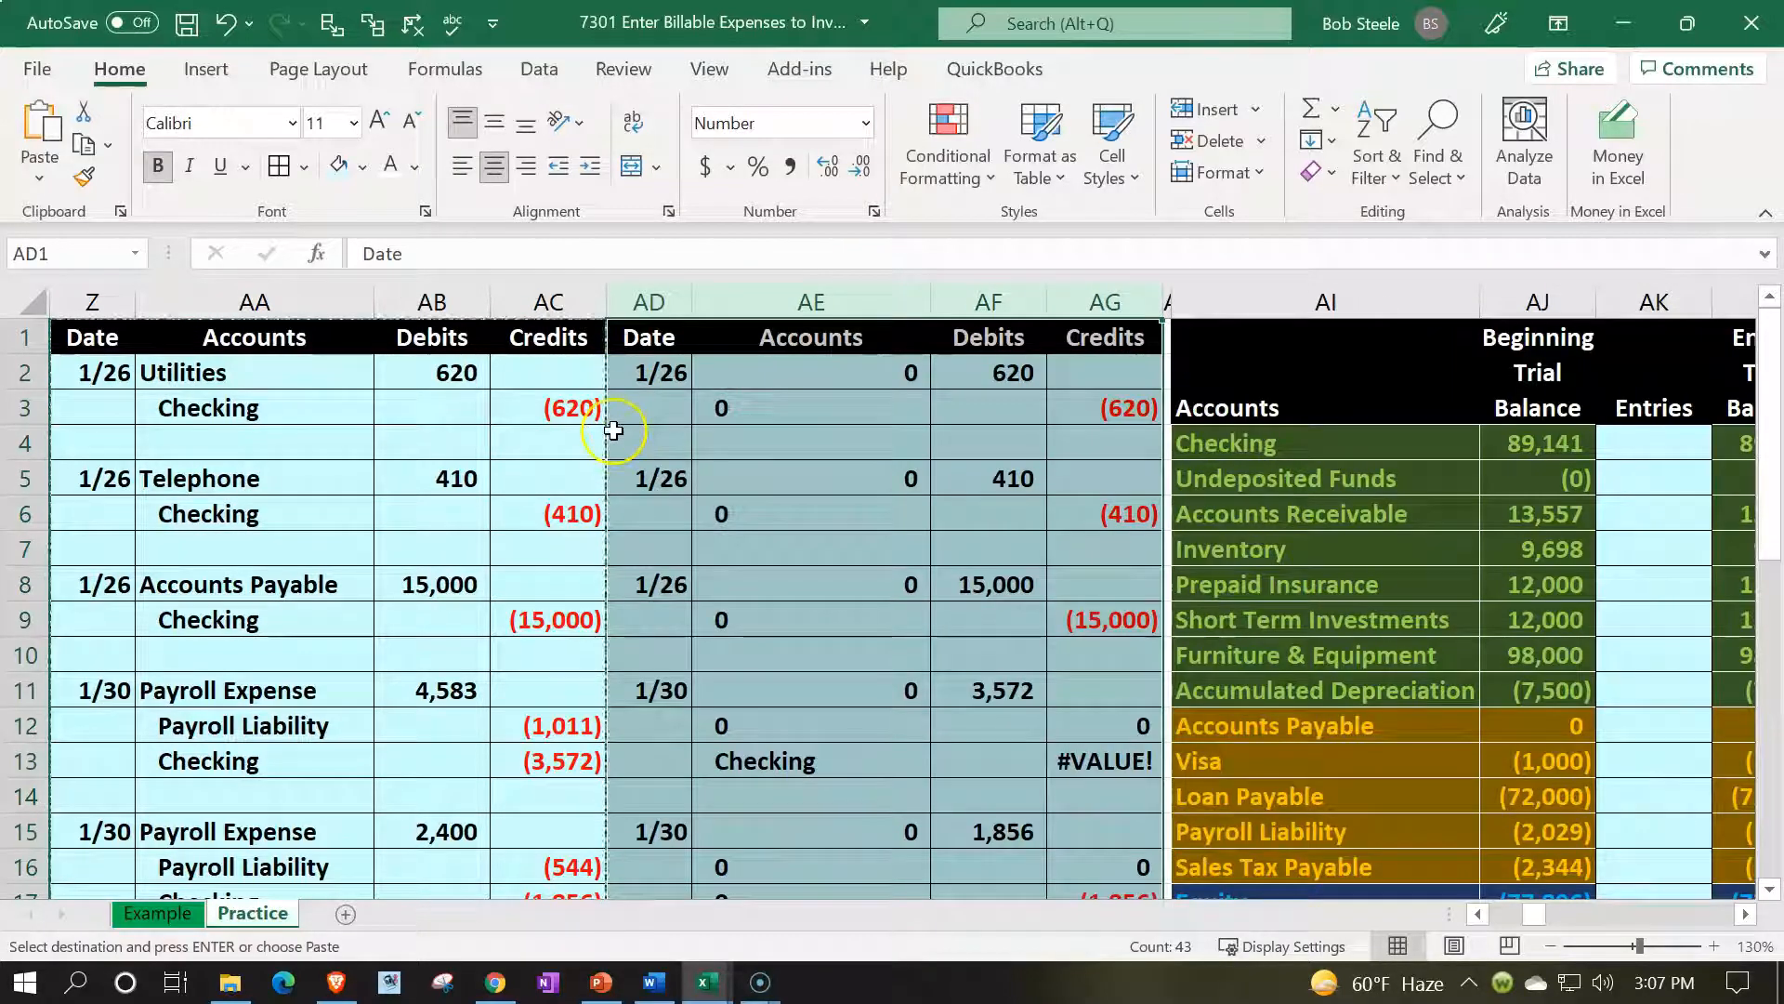
Copy the narrow spacer column AH and insert it before column AD to separate the two journal entry blocks
left_click(1167, 300)
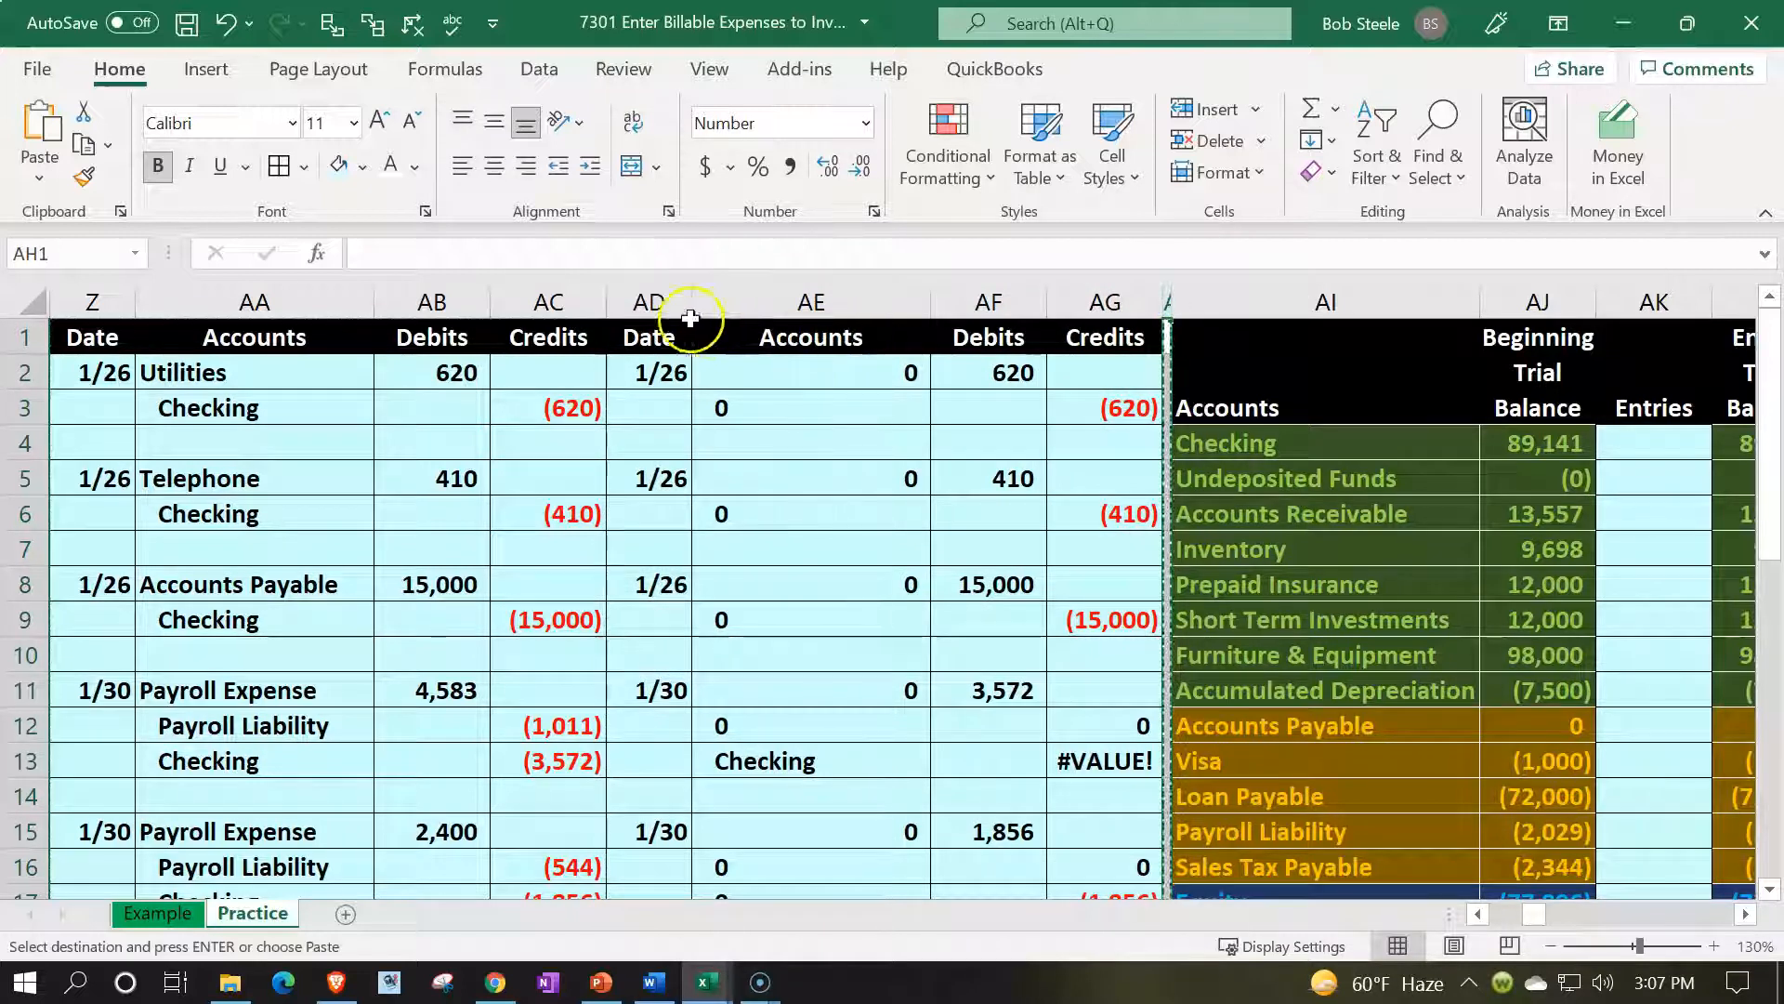
left_click(662, 305)
right_click(645, 409)
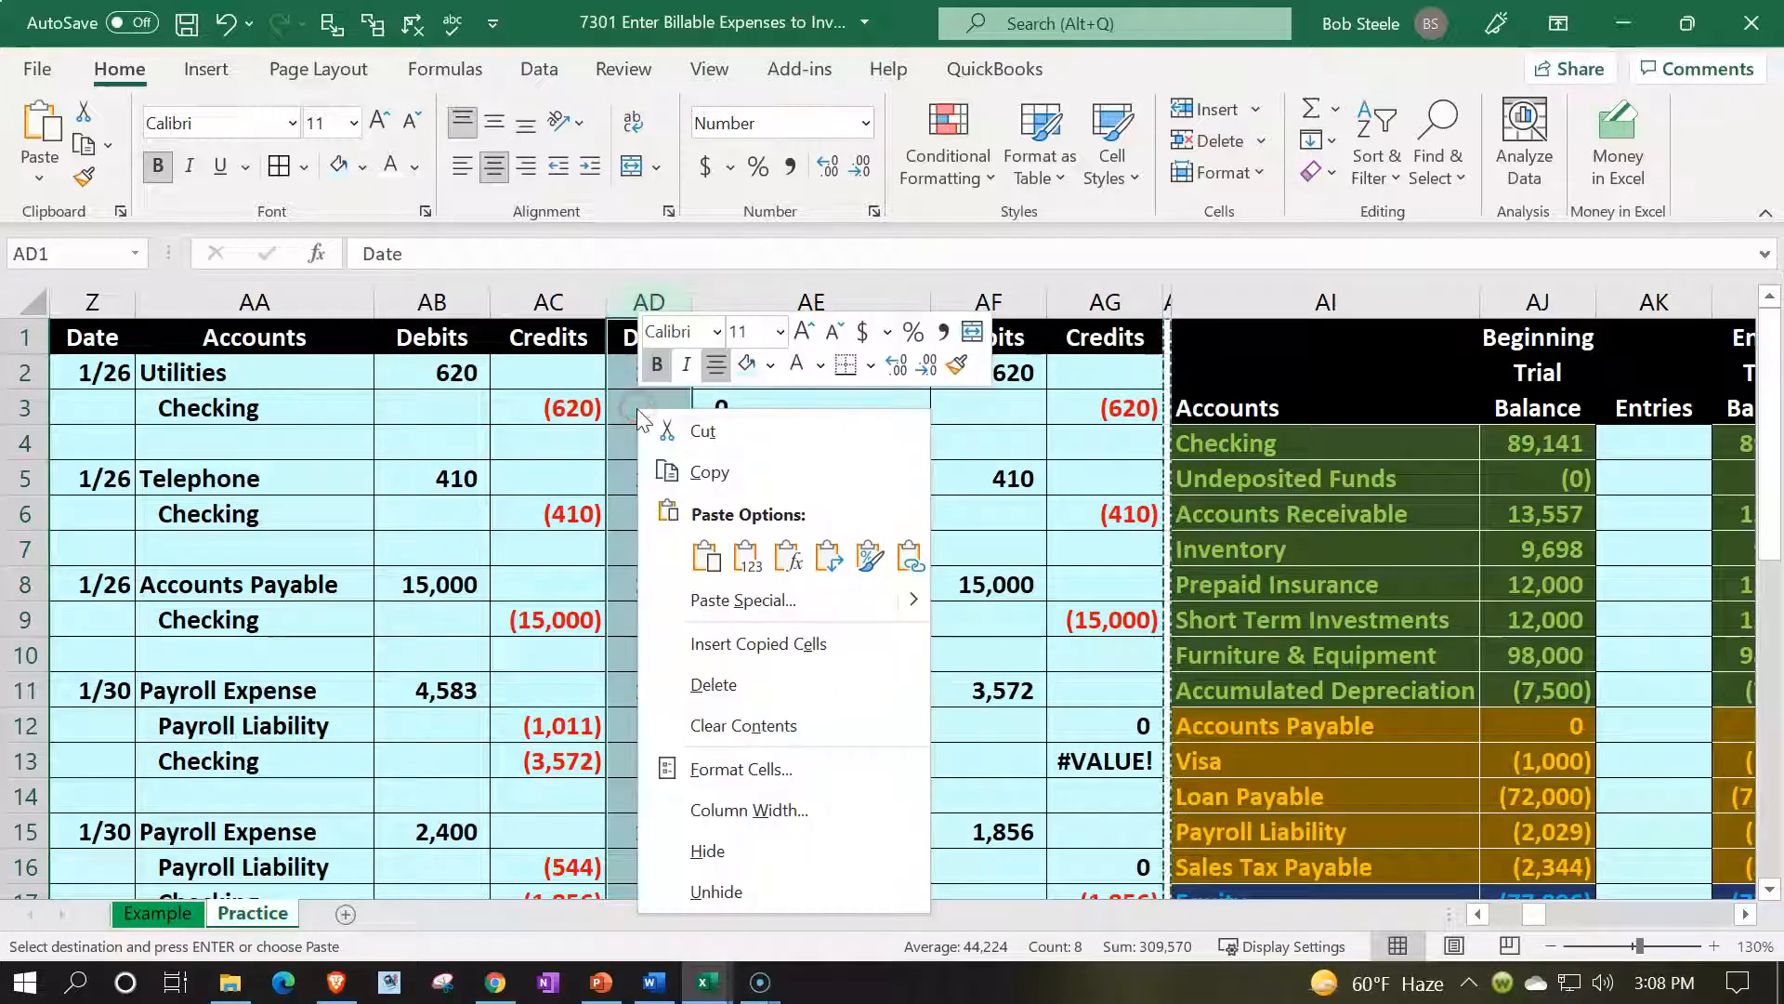
left_click(666, 634)
left_click(667, 630)
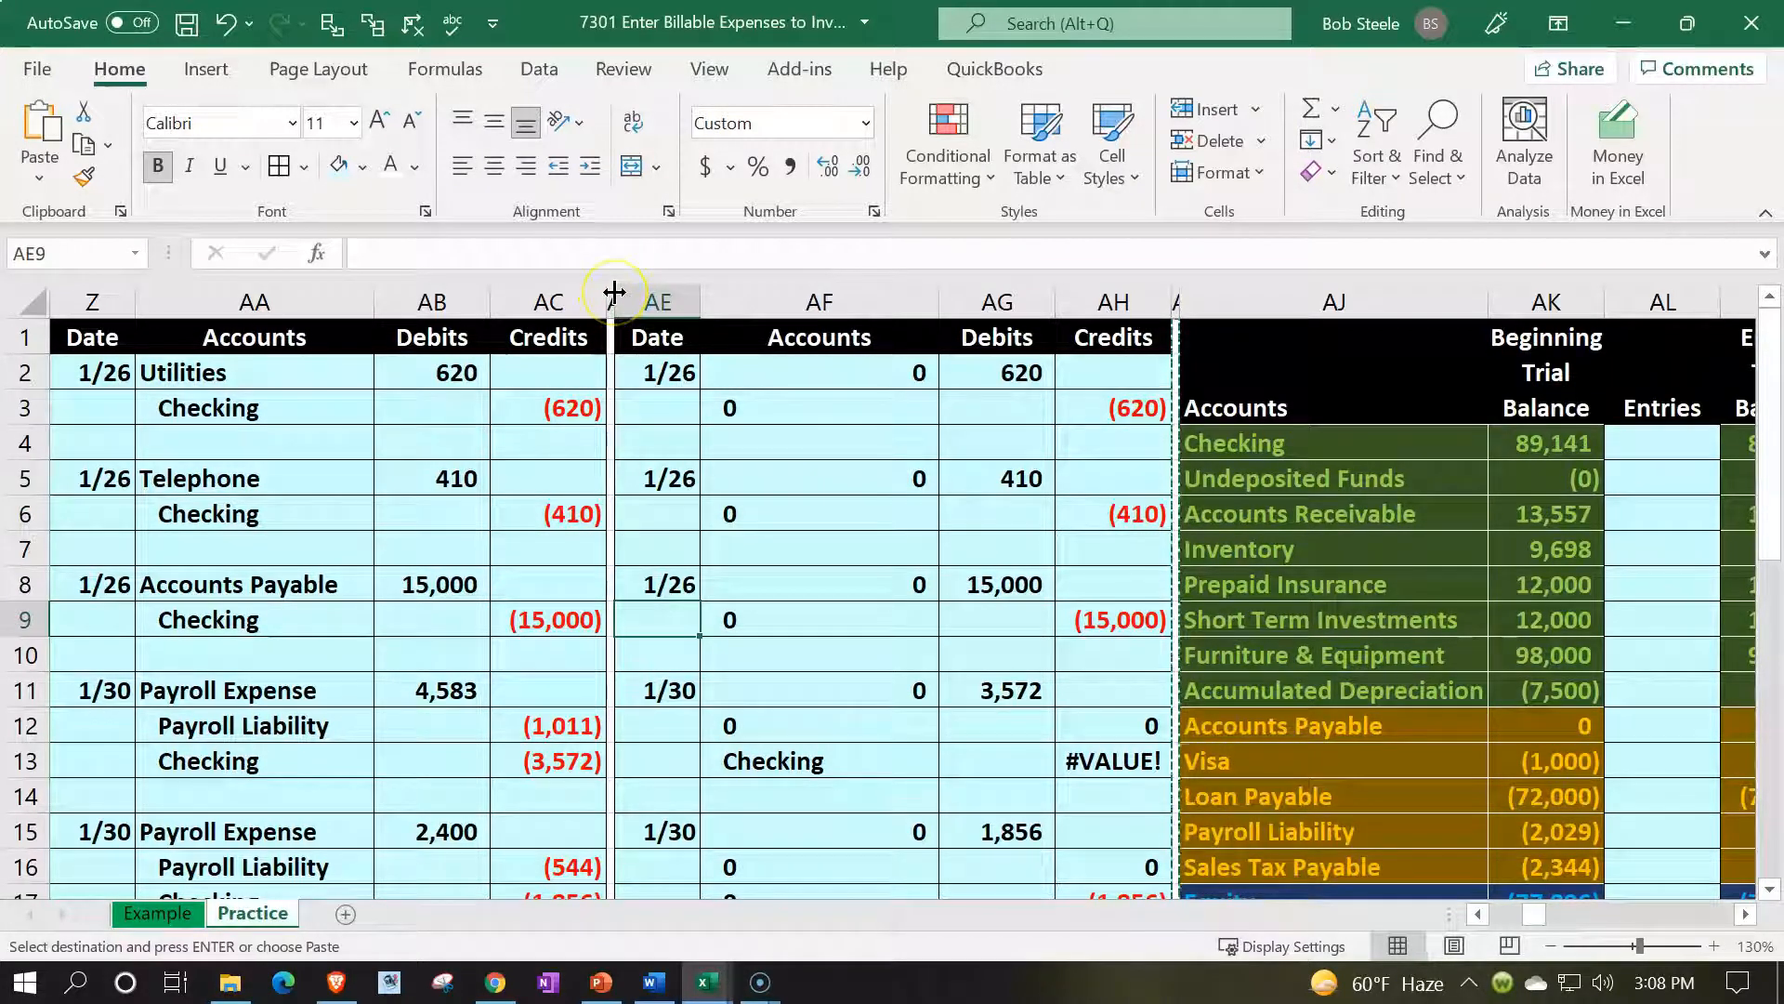
Hide the older journal entry columns Z through AD
left_click_drag(609, 292, 103, 291)
right_click(238, 585)
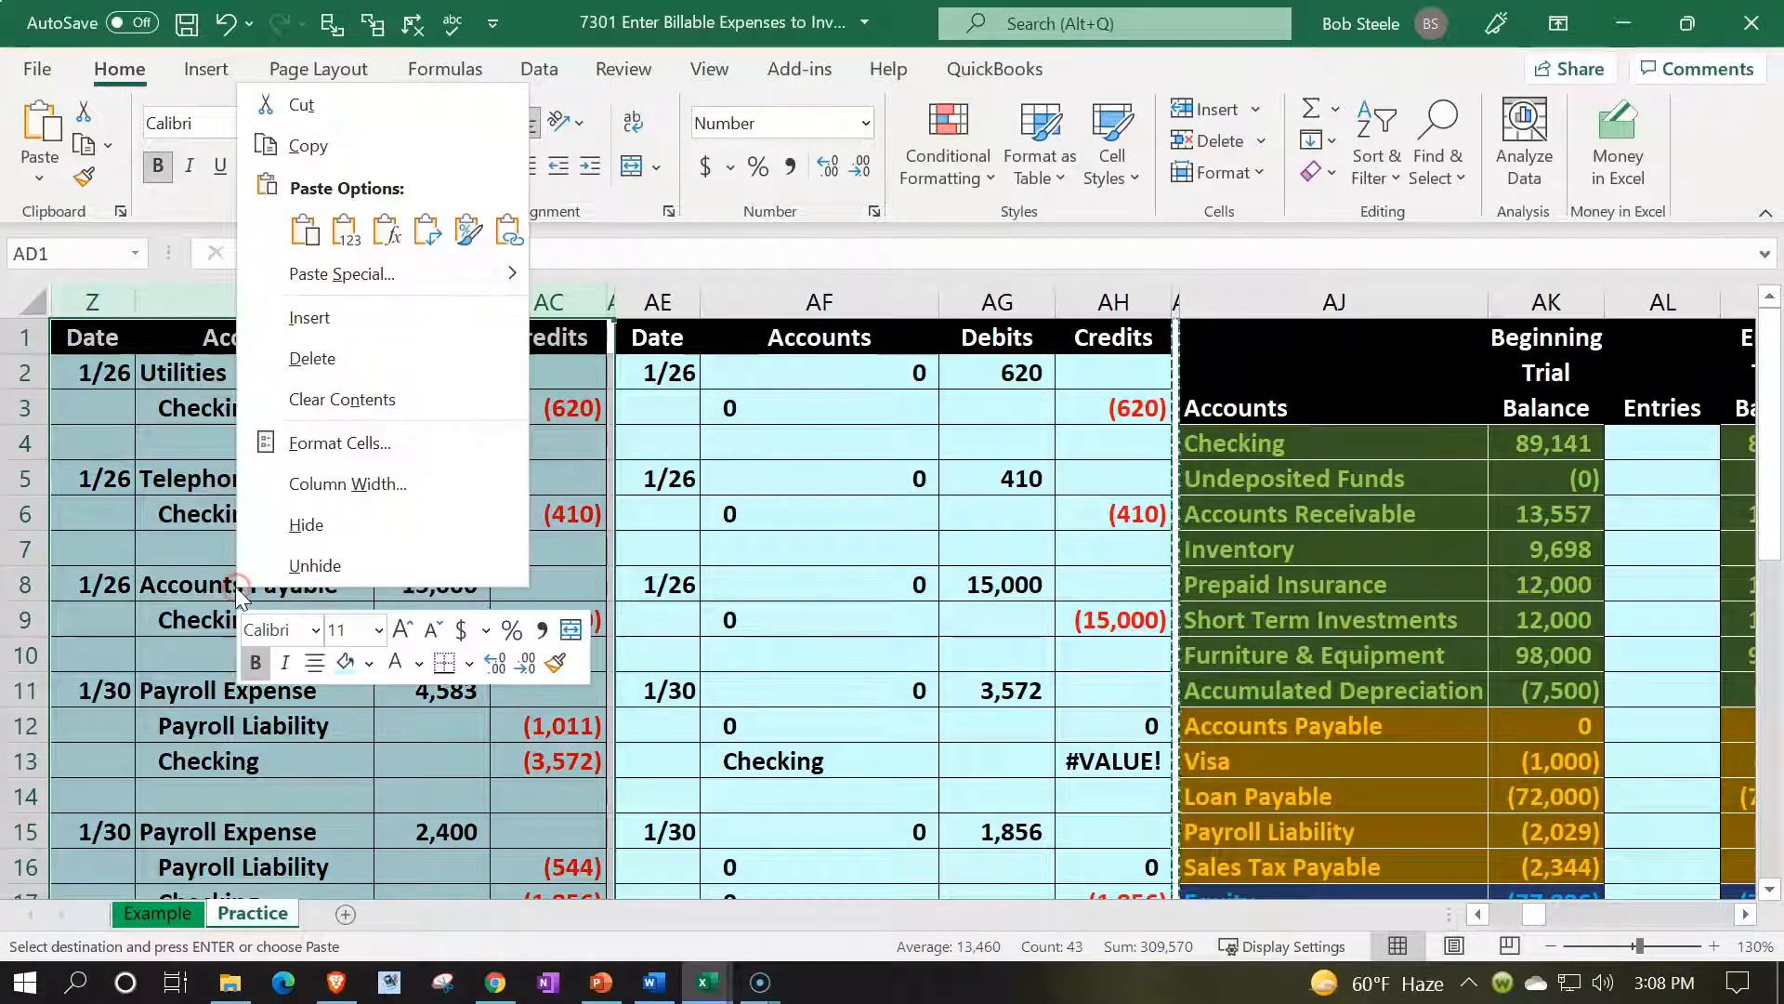
left_click(269, 526)
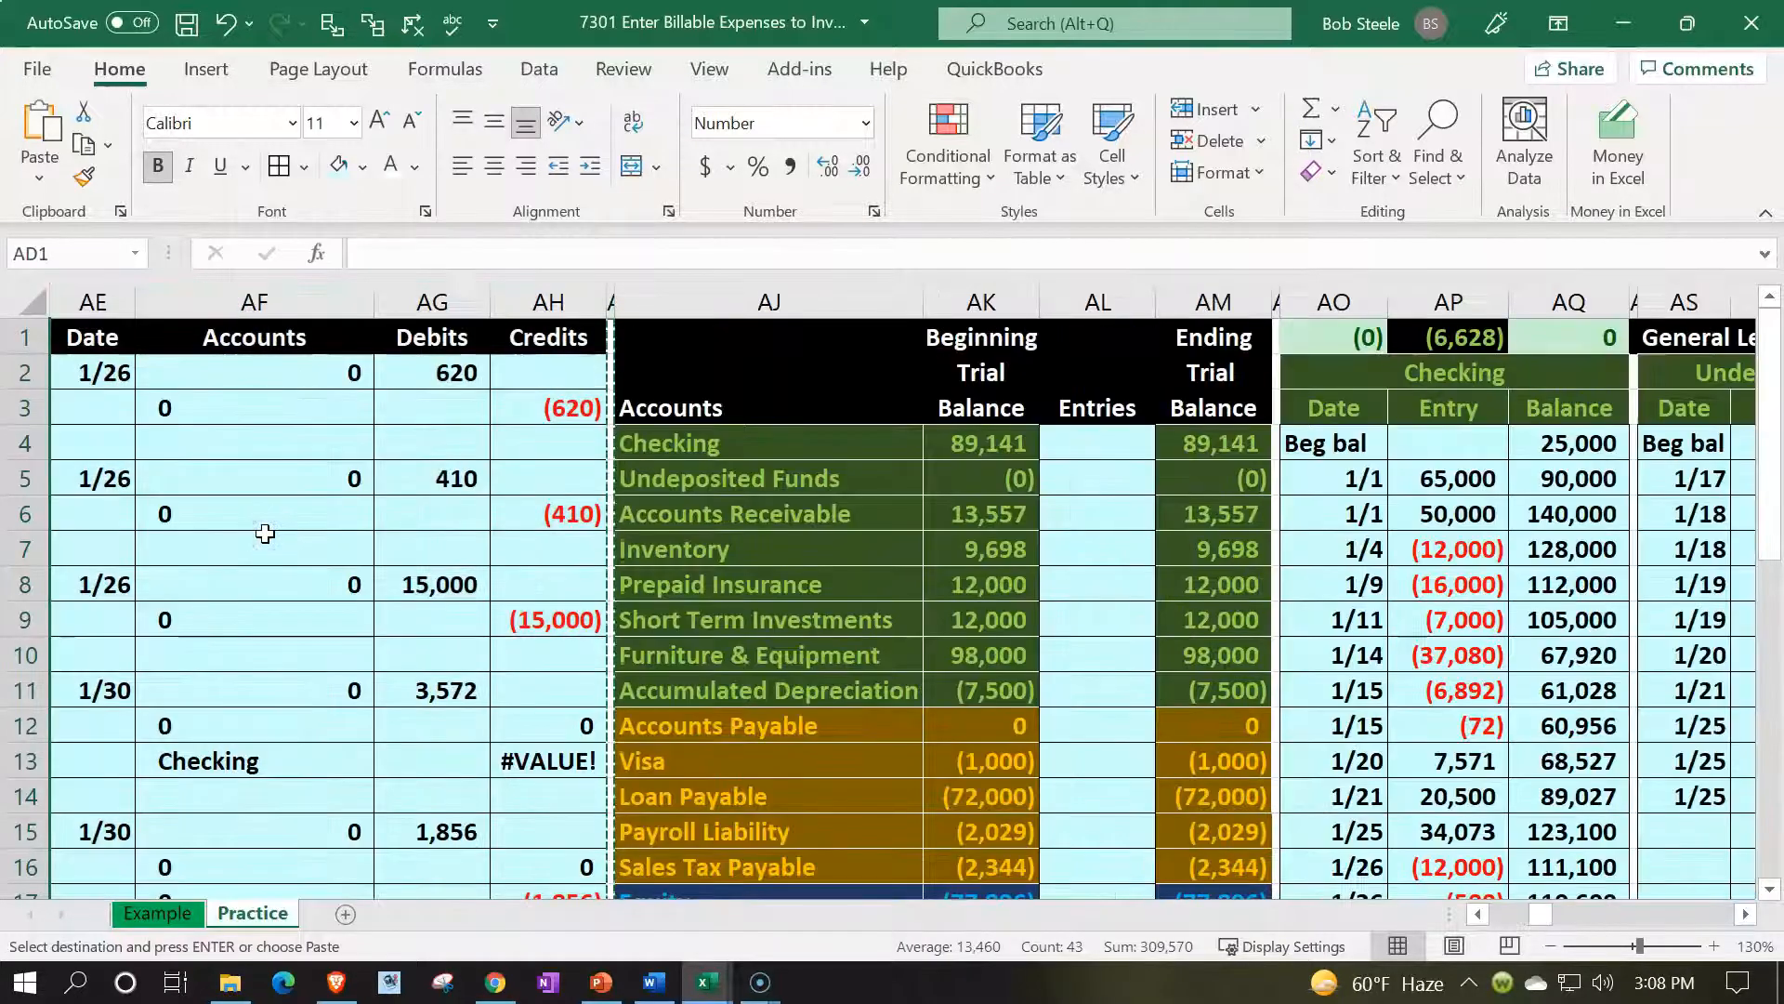
Apply the row 2 cell formatting to AE2:AH28 with Format Painter and clear the copied entries from that range
left_click(92, 376)
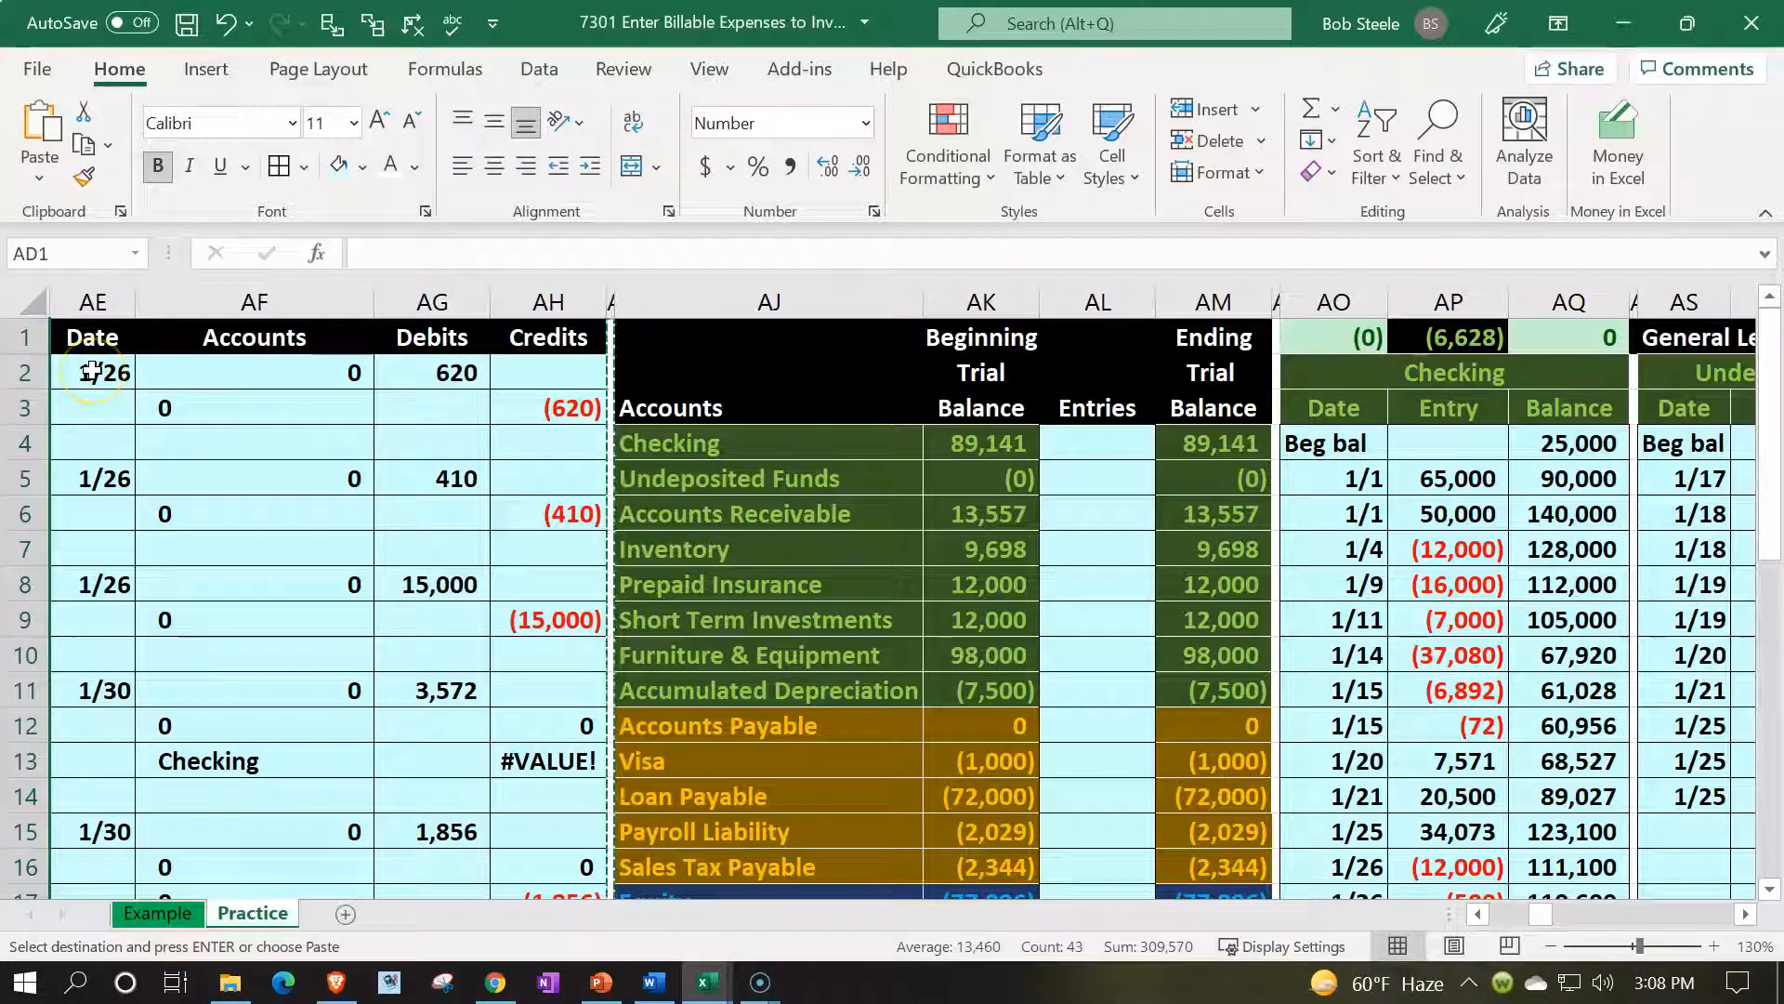
left_click_drag(107, 371, 522, 369)
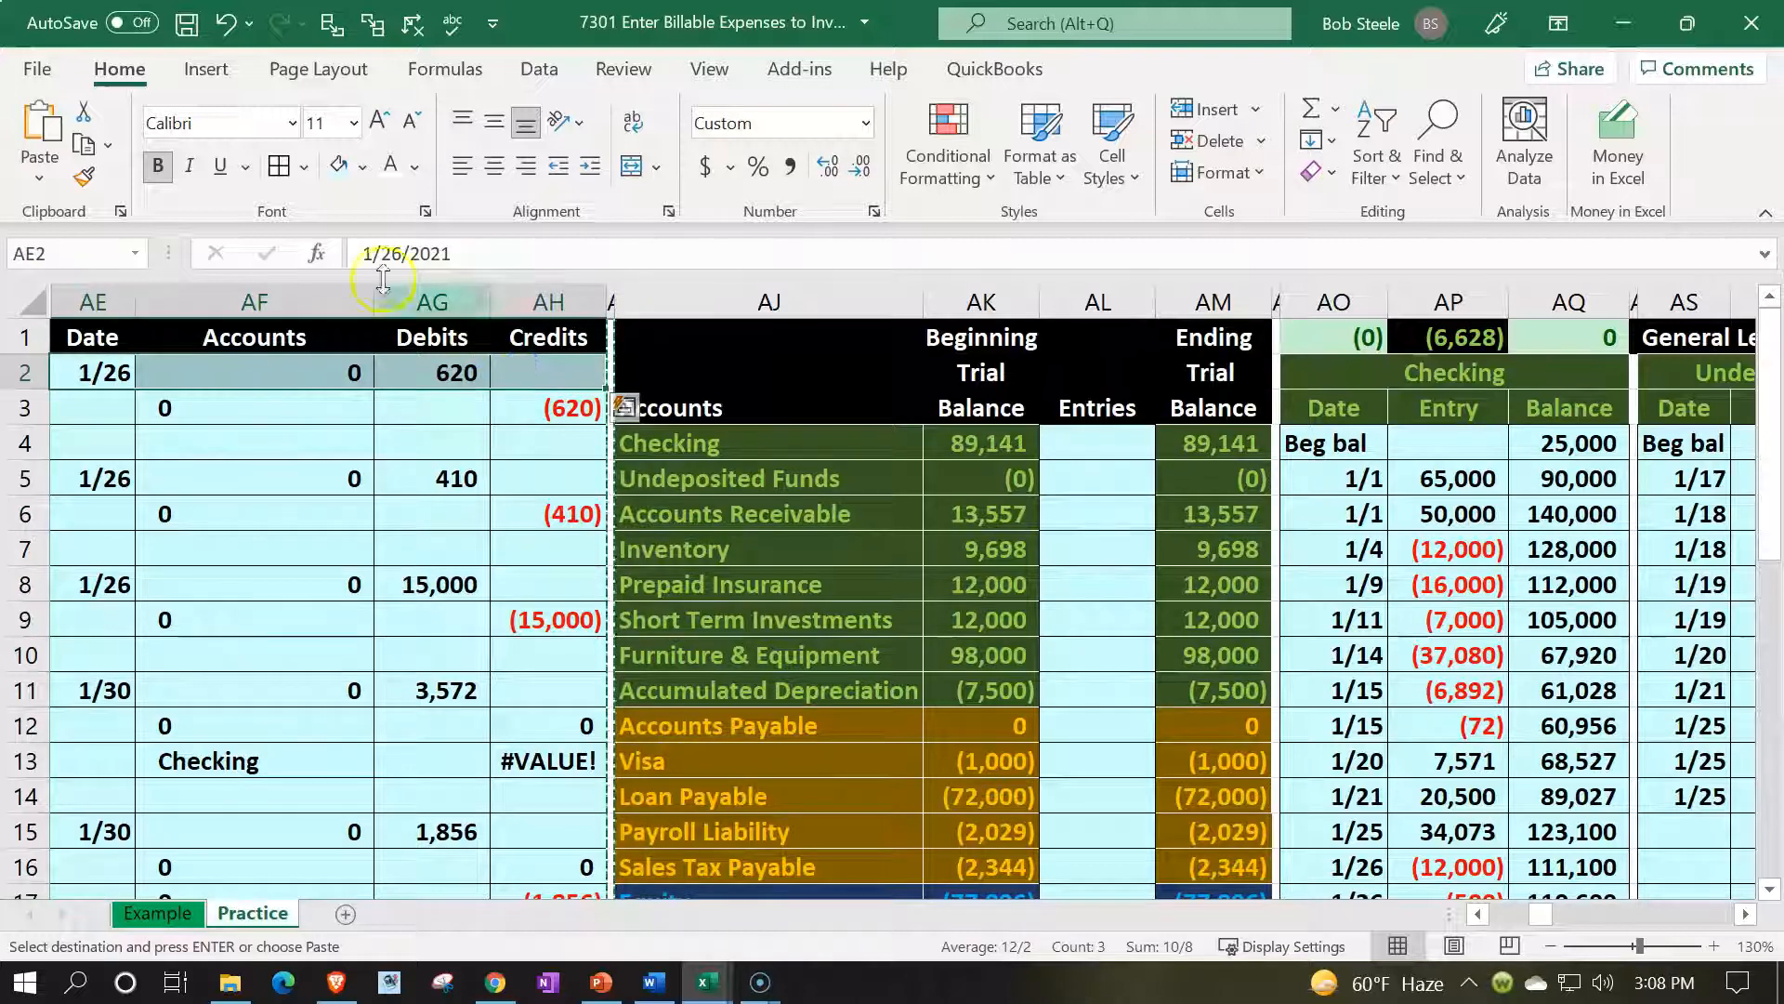
left_click(84, 176)
mouse_move(108, 370)
left_mouse_down()
mouse_move(299, 530)
mouse_move(483, 928)
mouse_move(534, 868)
mouse_move(531, 705)
mouse_move(548, 851)
left_mouse_up()
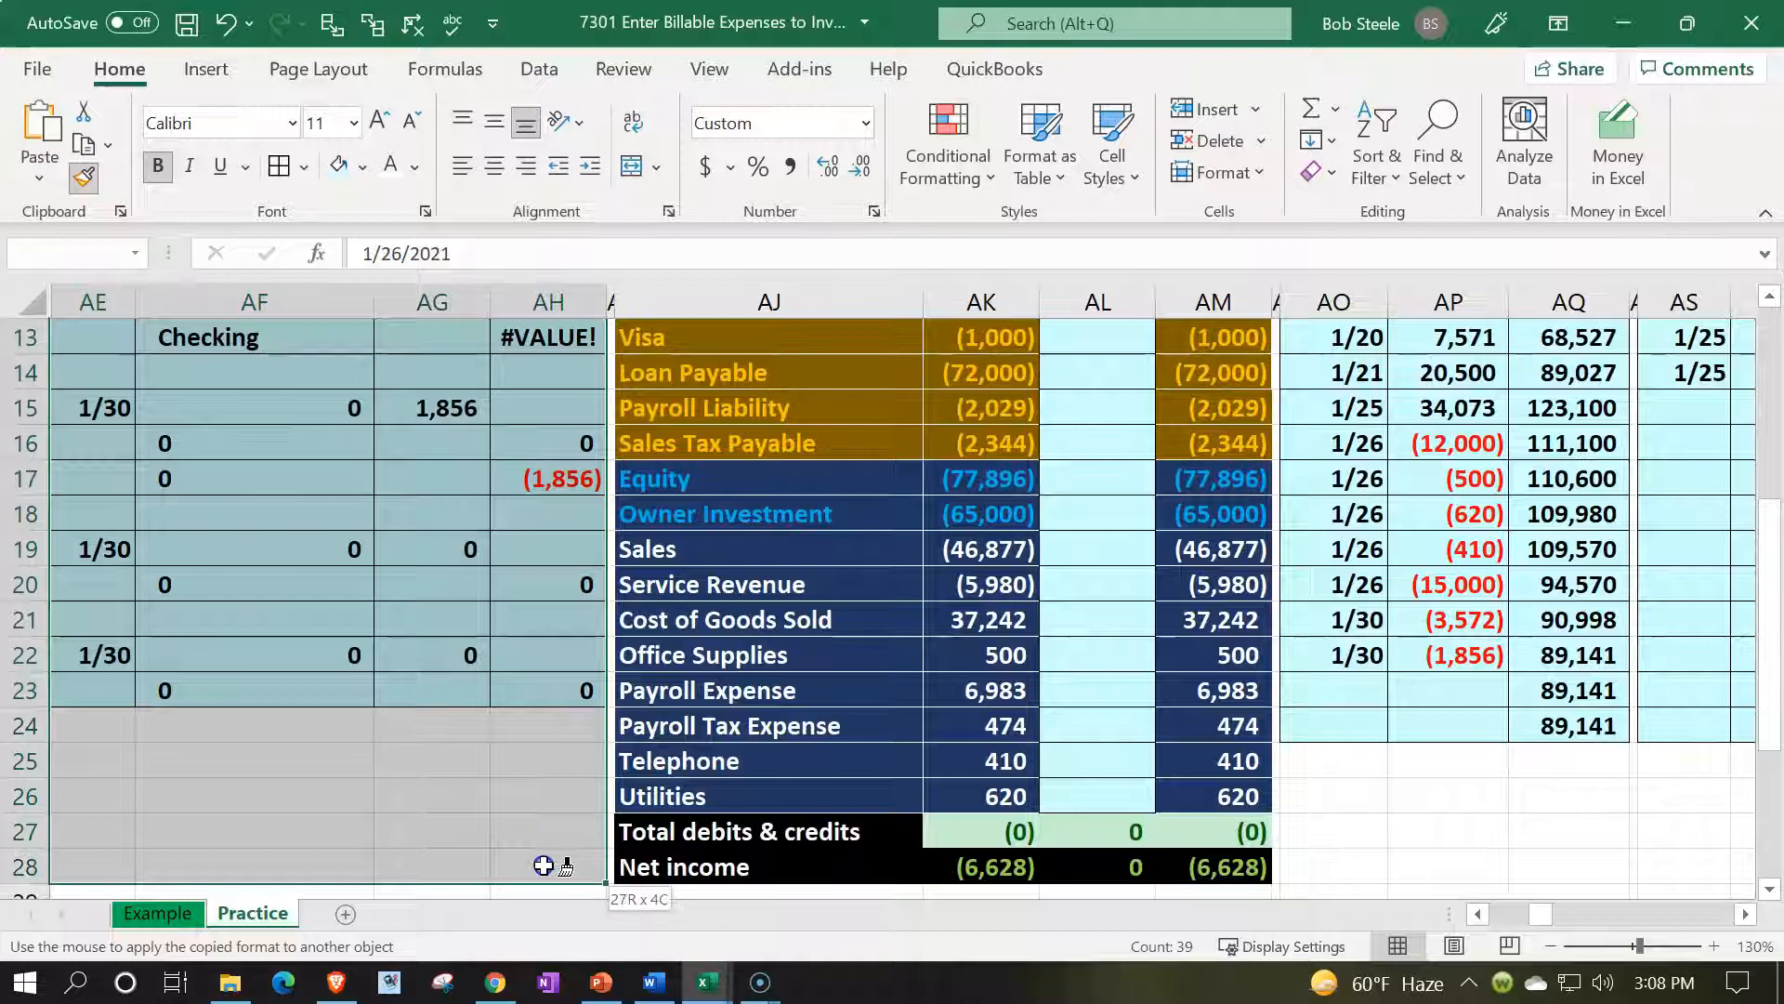
scroll(546, 860, "up", 4)
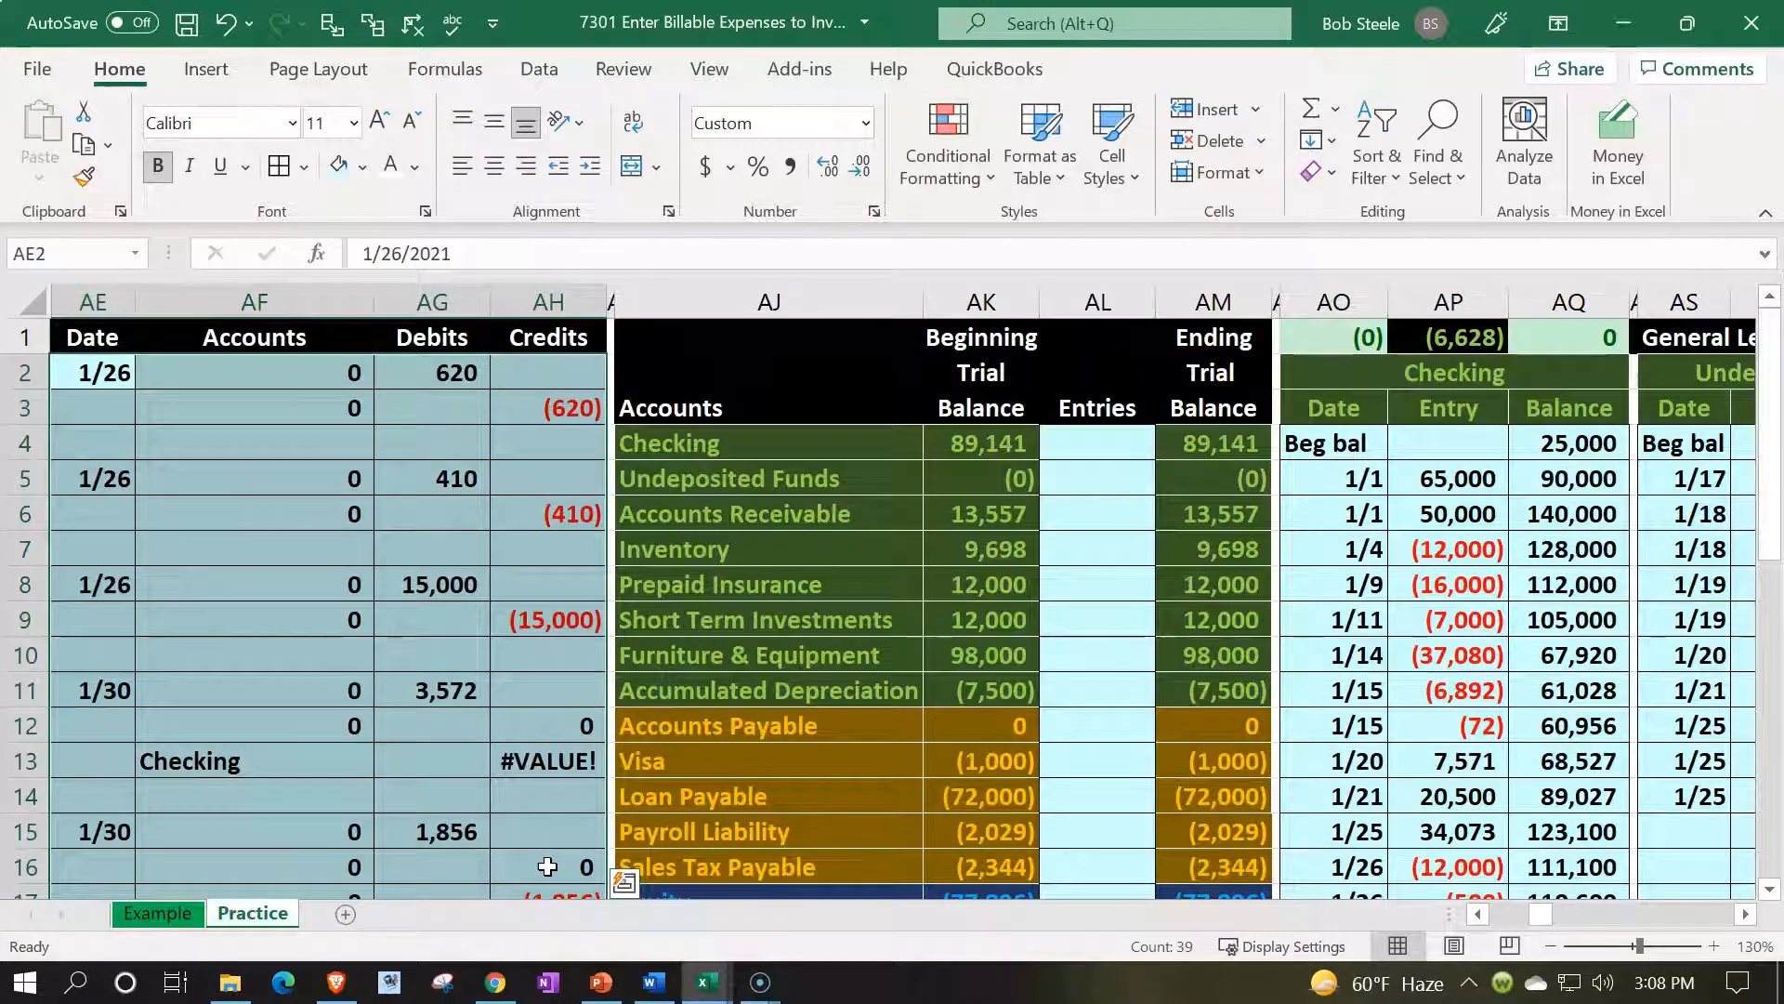
key("Delete")
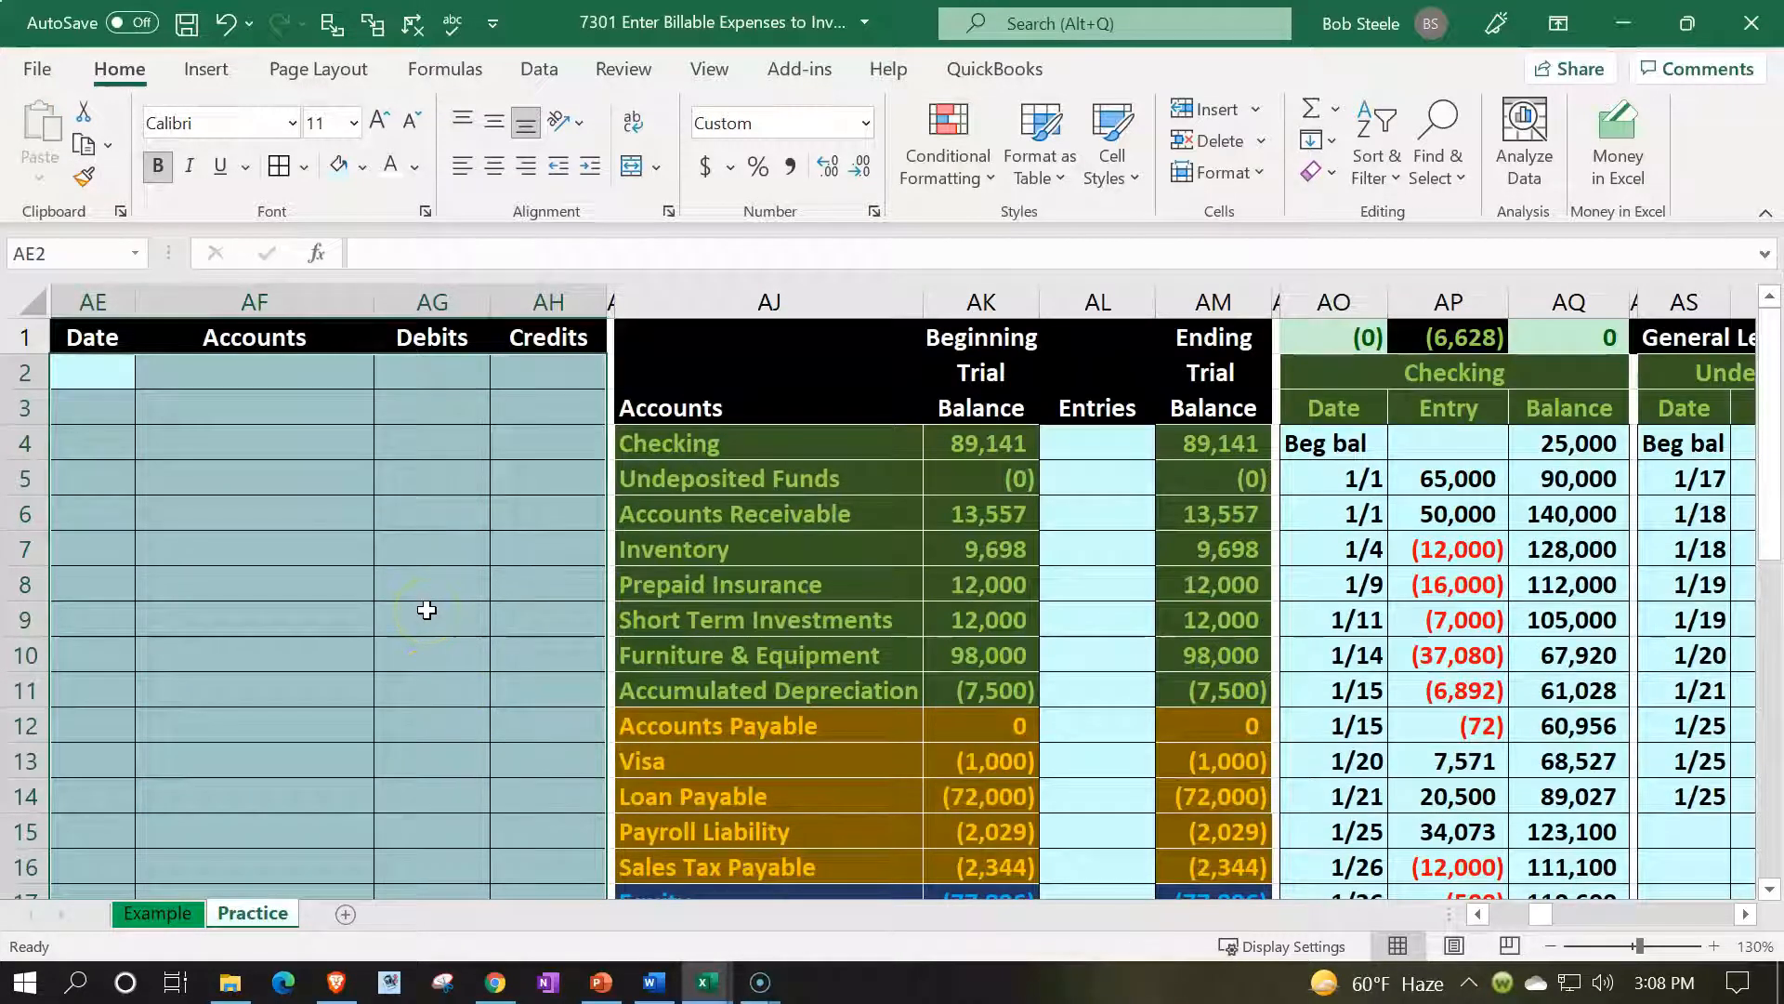
left_click(427, 577)
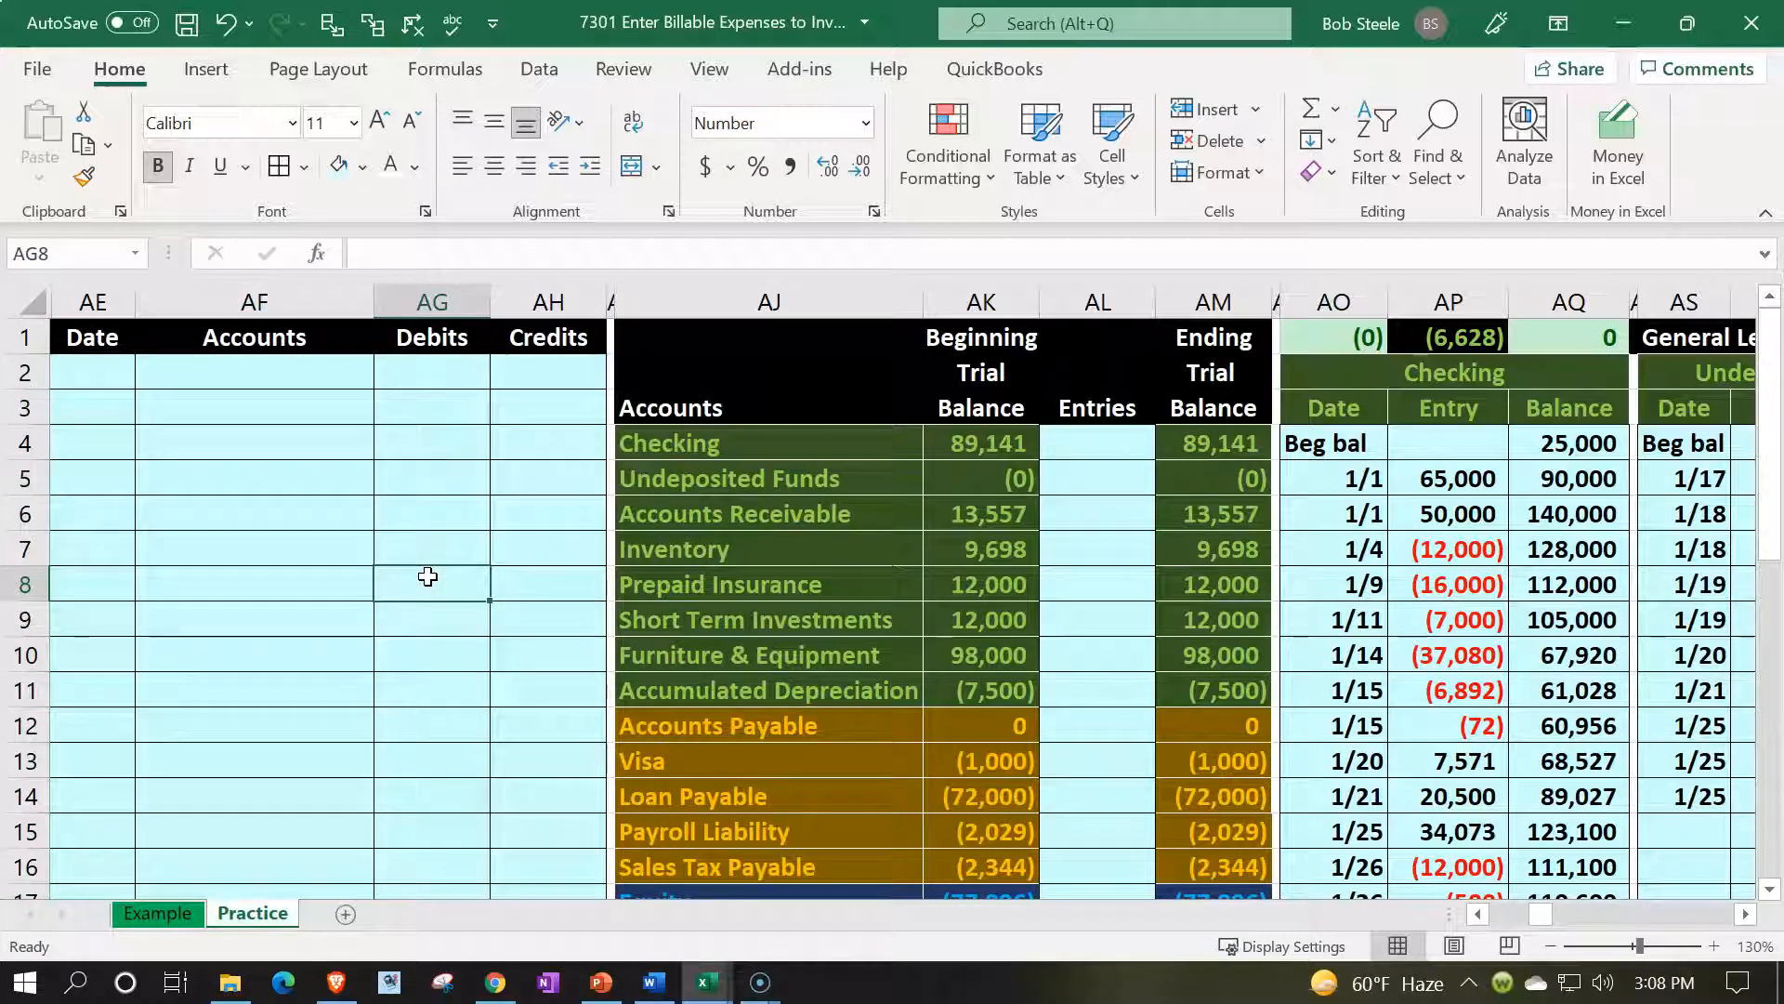
Go across the ledgers on row 8 to the Time Sheet section and examine the Smith Guitars row
key("Right")
key("Right")
key("Right")
key("Right")
key("Right")
key("Right")
key("Right")
key("Right")
key("Right")
key("Right")
key("Right")
key("Right")
key("Right")
key("Right")
key("Right")
key("Right")
key("Right")
key("Right")
key("Right")
key("Right")
key("Right")
key("Right")
key("Right")
key("Right")
key("Right")
key("Right")
key("Right")
key("Right")
key("Right")
key("Right")
key("Right")
key("Right")
key("Right")
key("Right")
key("Right")
key("Right")
key("Right")
key("Right")
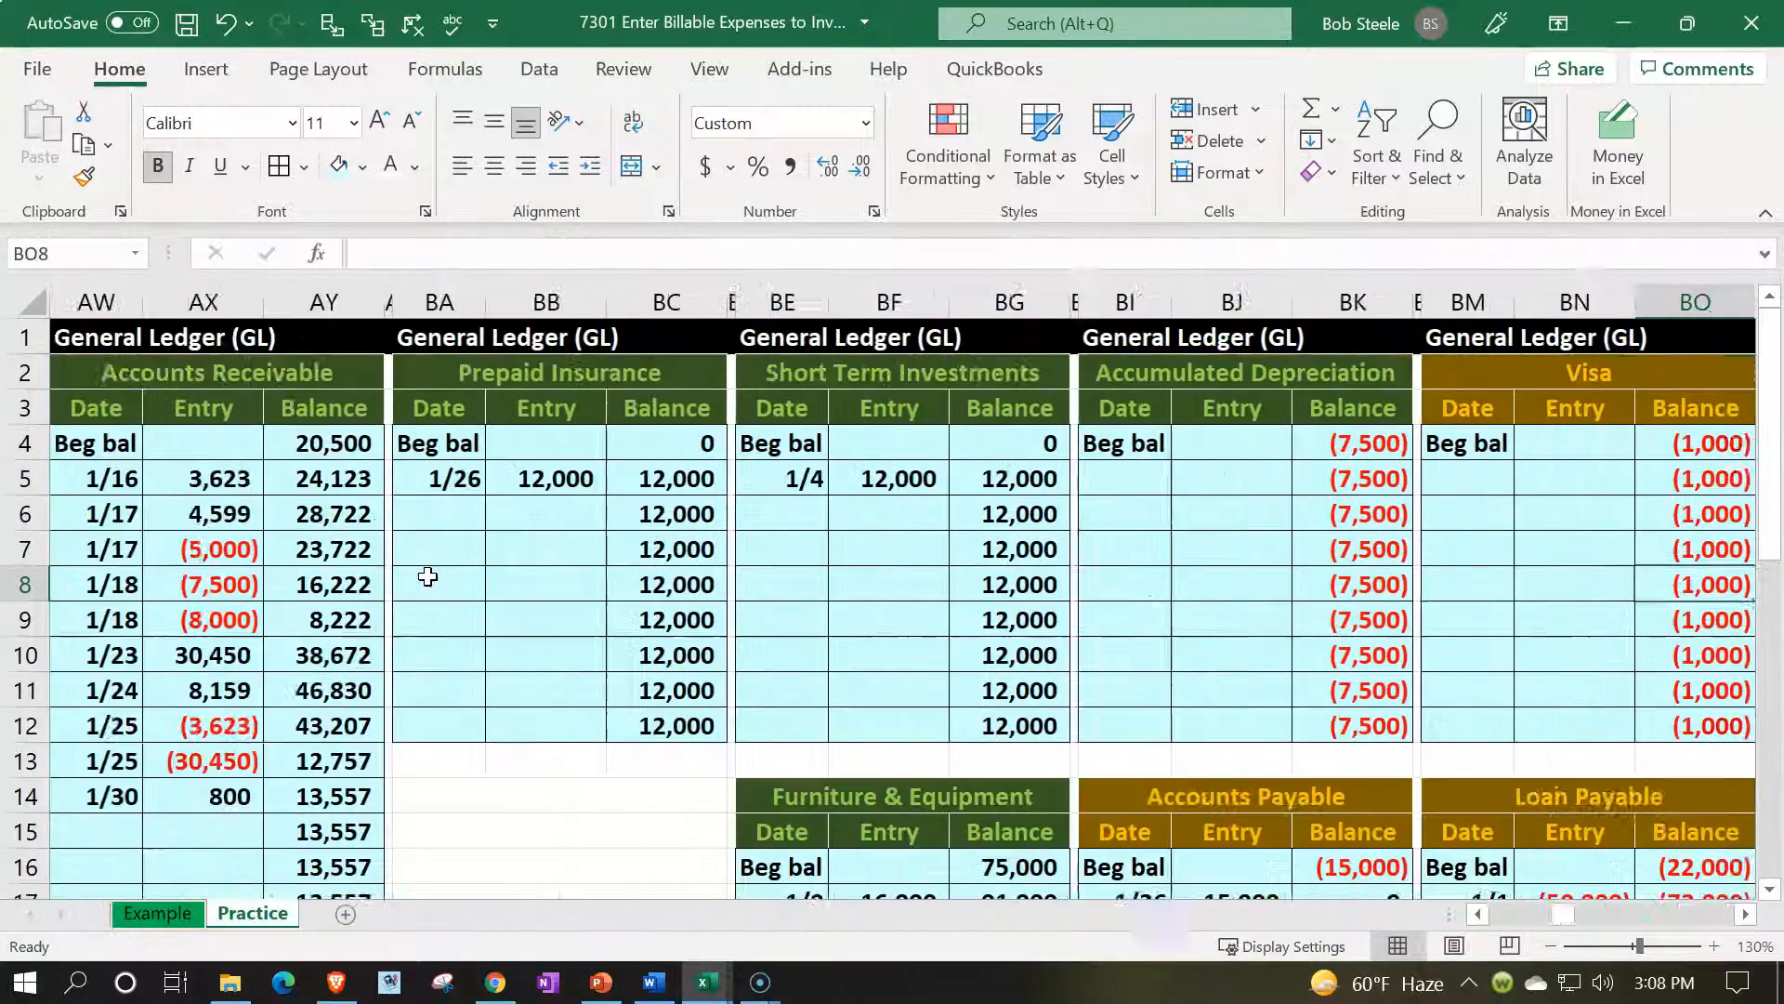
key("Right")
key("Right")
key("Right")
key("Right")
key("Right")
key("Right")
key("Right")
key("Right")
key("Right")
key("Right")
key("Right")
key("Right")
key("Right")
key("Right")
key("Right")
key("Right")
key("Right")
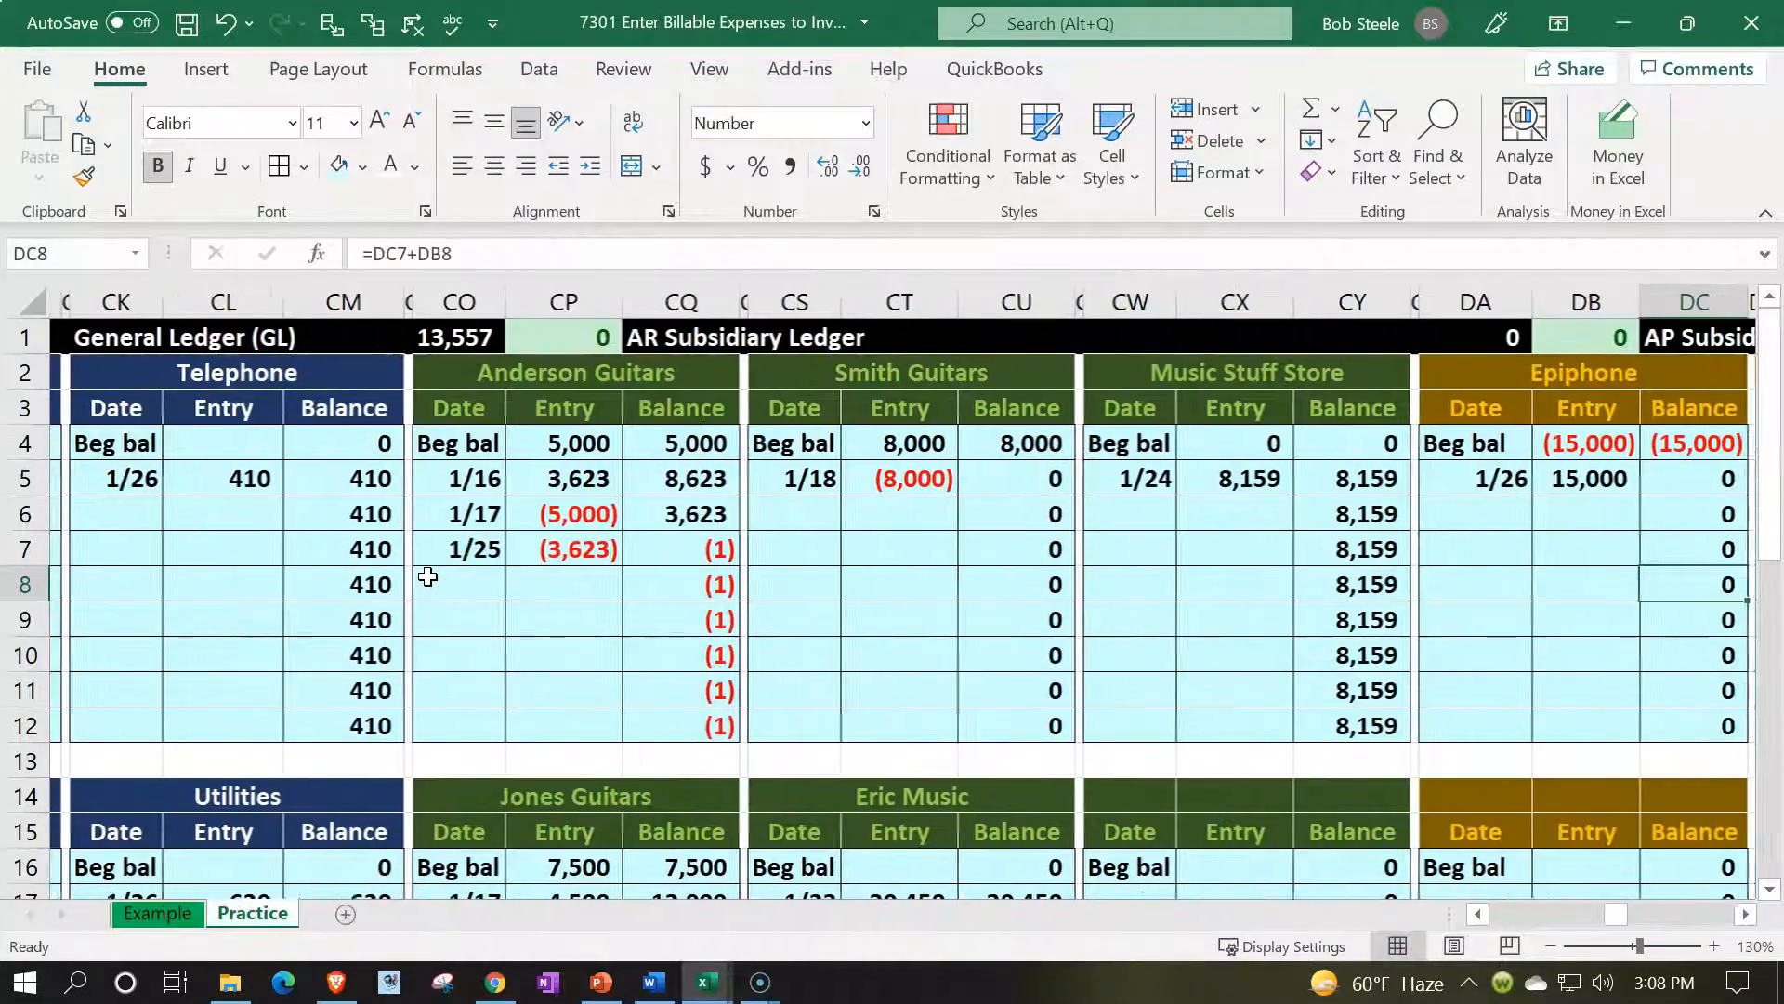
key("Right")
key("Right")
key("Right")
key("Right")
key("Right")
key("Right")
key("Right")
key("Right")
key("Right")
key("Right")
key("Right")
key("Right")
key("Right")
key("Right")
key("Right")
key("Right")
key("Right")
key("Right")
key("Right")
key("Right")
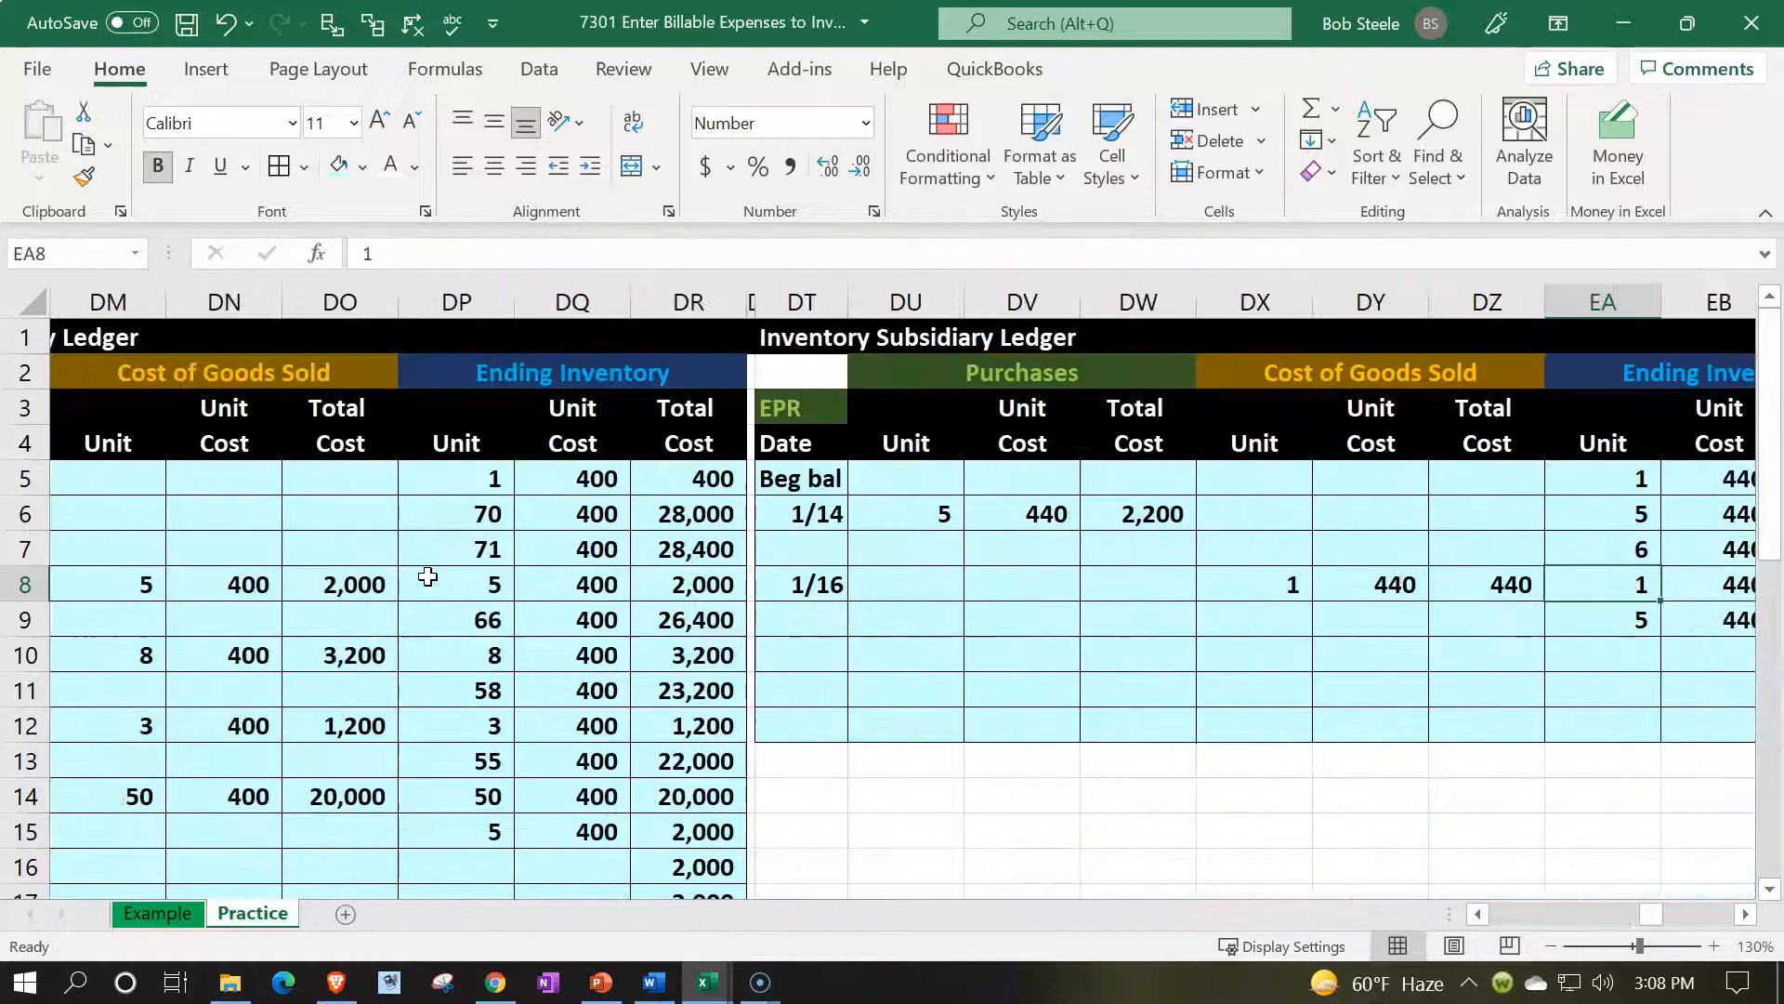
key("Right")
key("Right")
key("Right")
key("Right")
key("Right")
key("Right")
key("Right")
key("Right")
key("Right")
key("Right")
key("Right")
key("Right")
key("Right")
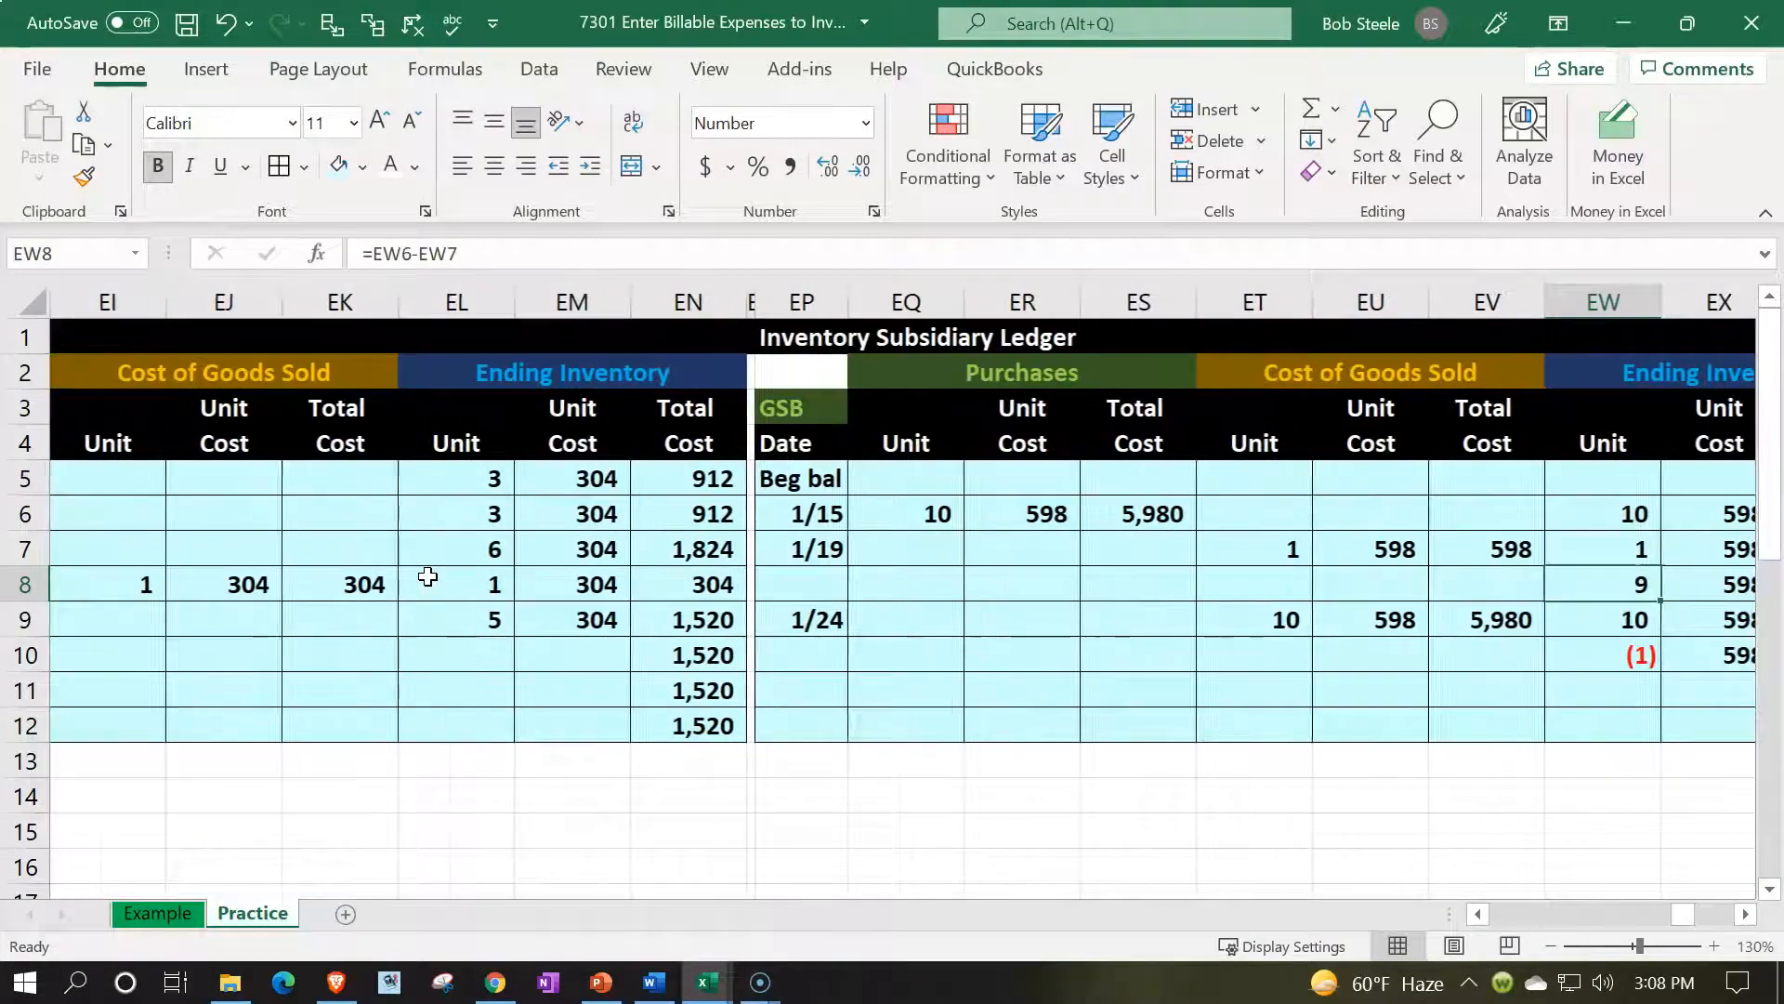
key("Right")
key("Right")
key("Right")
key("Right")
key("Right")
key("Right")
key("Right")
key("Right")
key("Right")
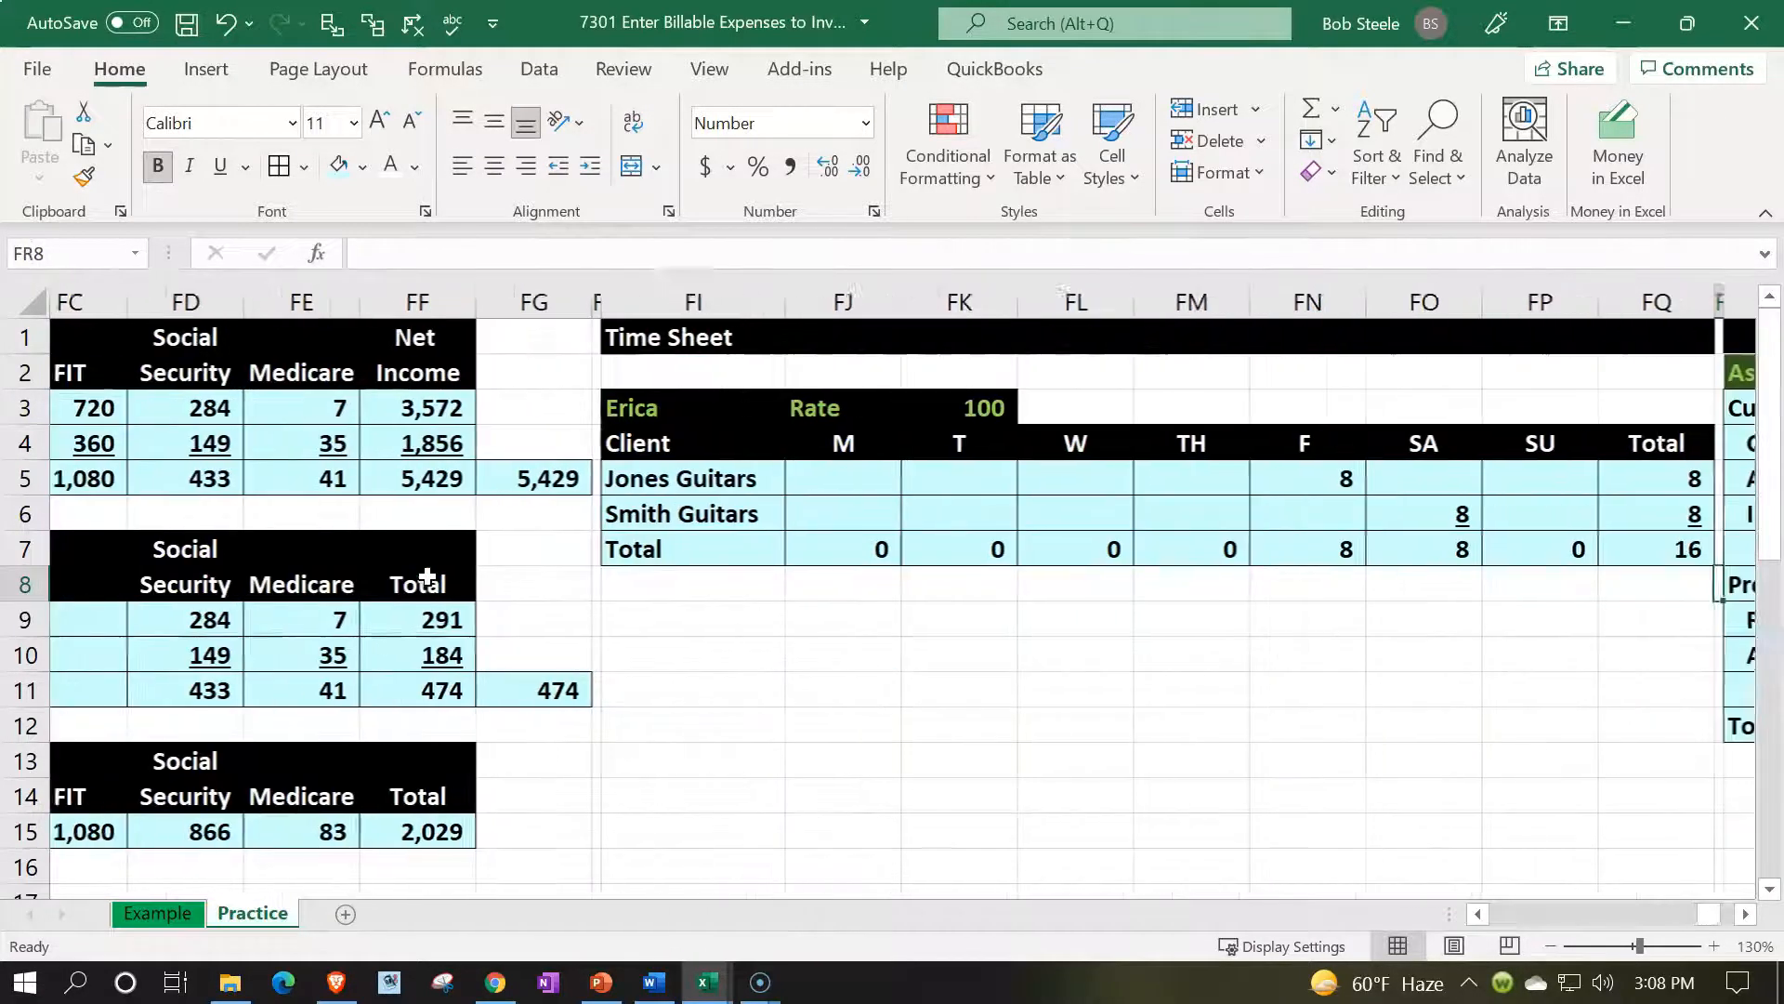
left_click(616, 518)
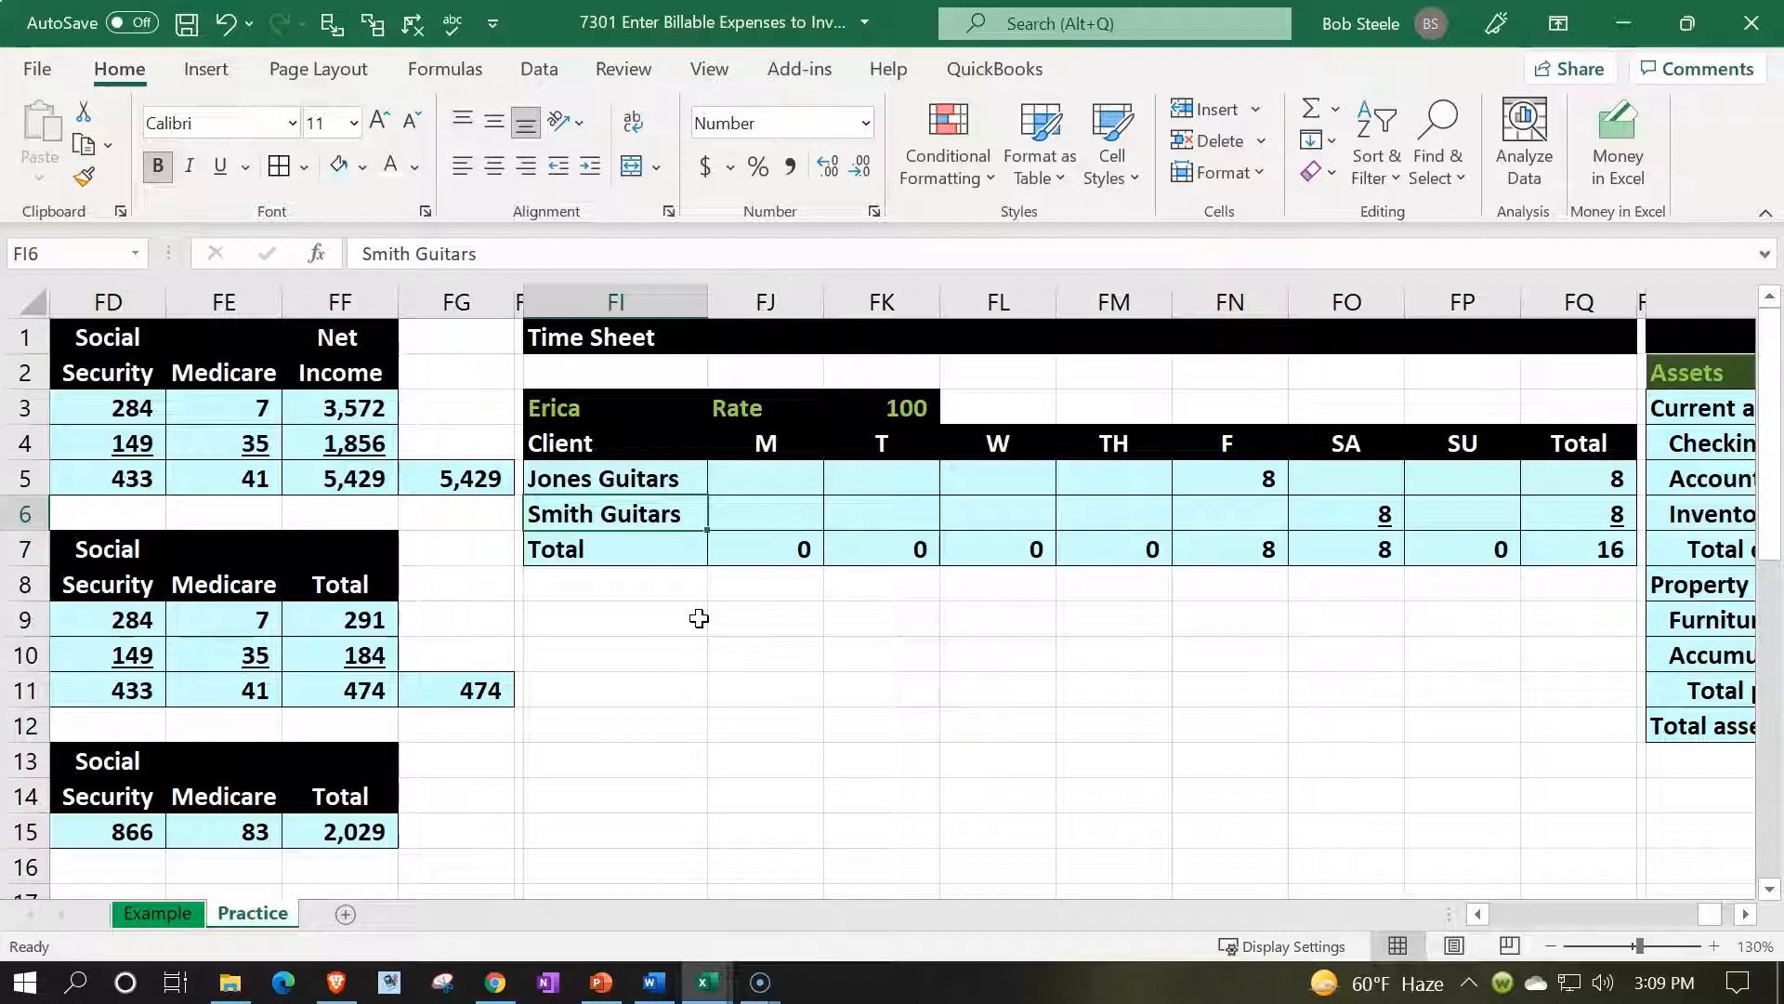
Return from the Time Sheet to the new journal entry block and enter the date 1/30 in AE2
key("Left")
key("Left")
key("Left")
key("Left")
key("Left")
key("Left")
key("Left")
key("Left")
key("Left")
key("Left")
key("Left")
key("Left")
key("Left")
key("Left")
key("Left")
key("Left")
key("Left")
key("Left")
key("Left")
key("Left")
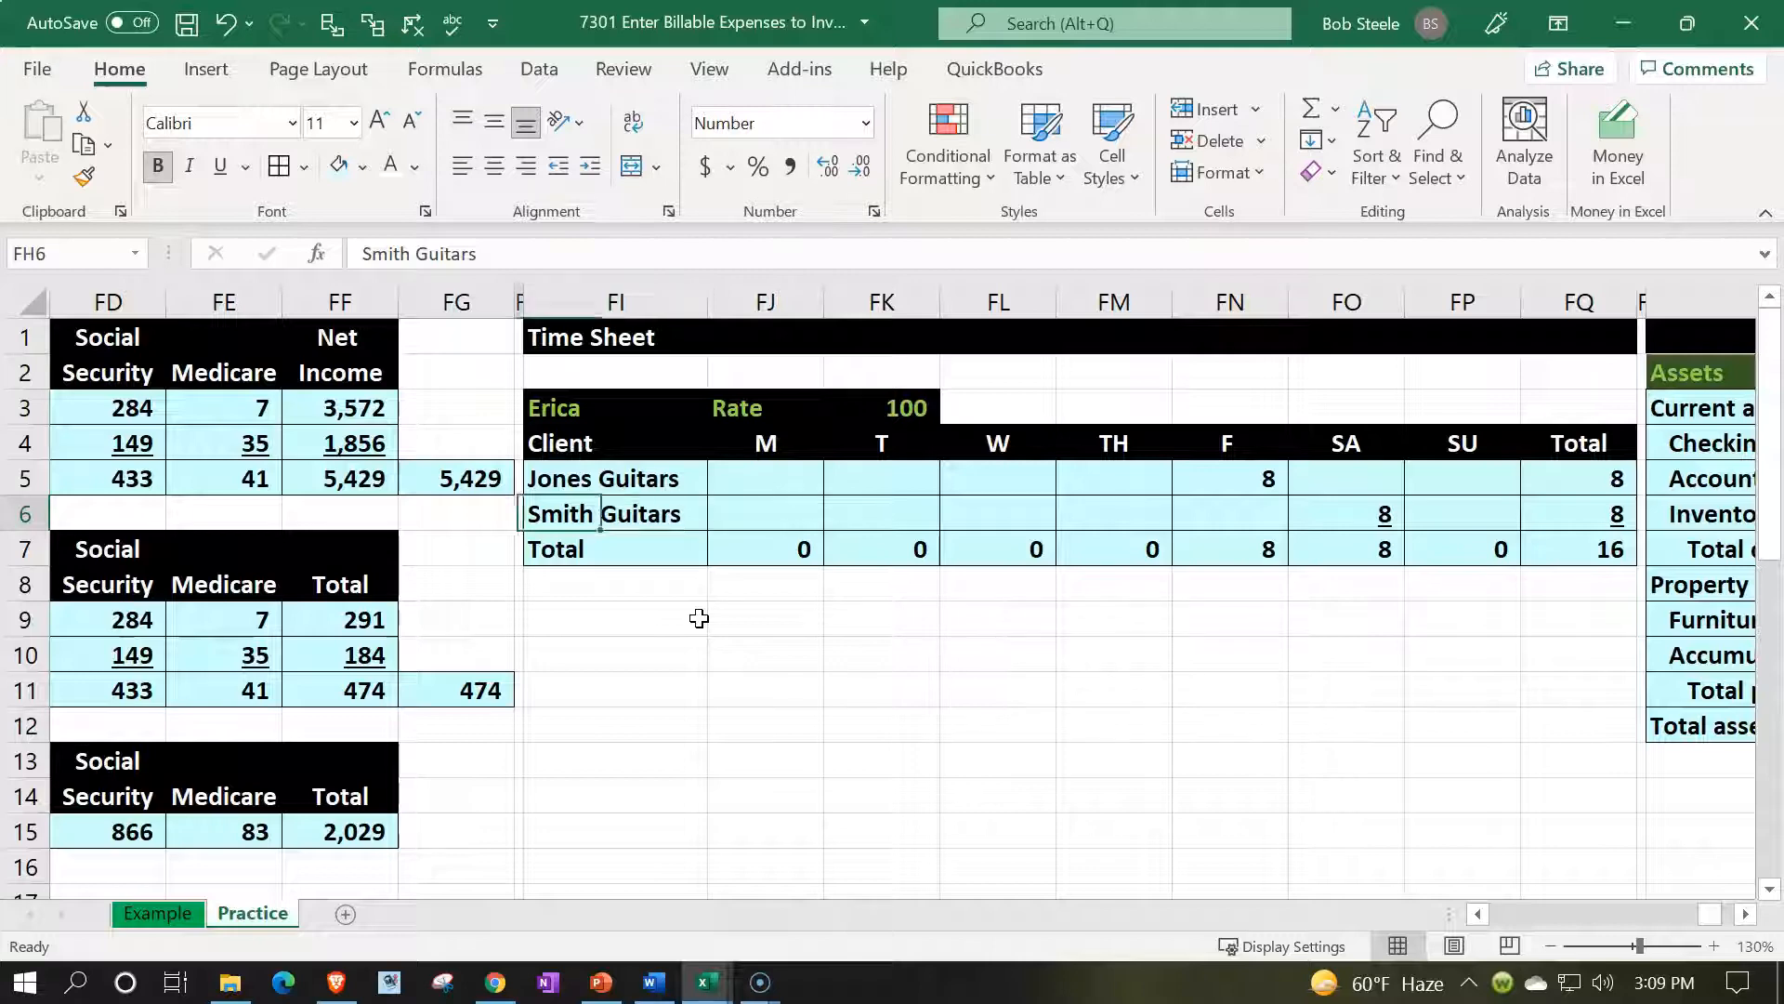
key("Left")
key("Left")
key("Left")
key("Left")
key("Left")
key("Left")
key("Left")
key("Left")
key("Left")
key("Left")
key("Left")
key("Left")
key("Left")
key("Left")
key("Left")
key("Left")
key("Left")
key("Left")
key("Left")
key("Left")
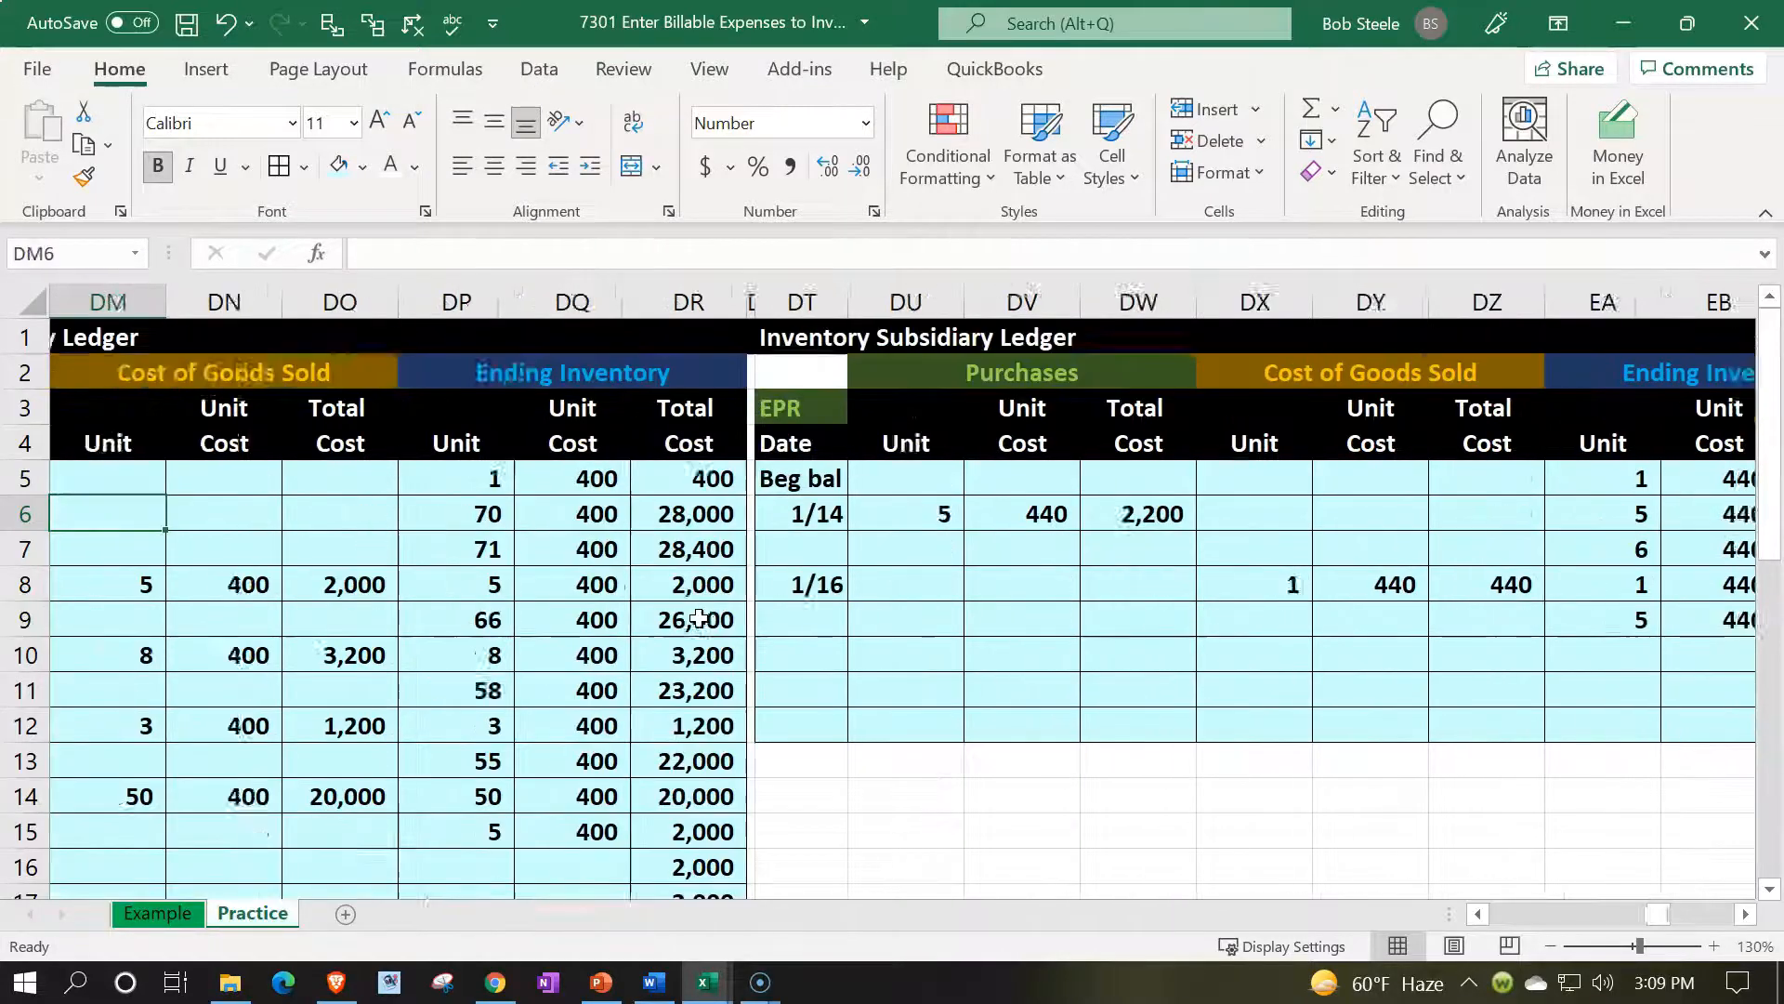
key("Left")
key("Left")
key("Left")
key("Left")
key("Left")
key("Left")
key("Left")
key("Left")
key("Left")
key("Left")
key("Left")
key("Left")
key("Left")
key("Left")
key("Left")
key("Left")
key("Left")
key("Left")
key("Left")
key("Left")
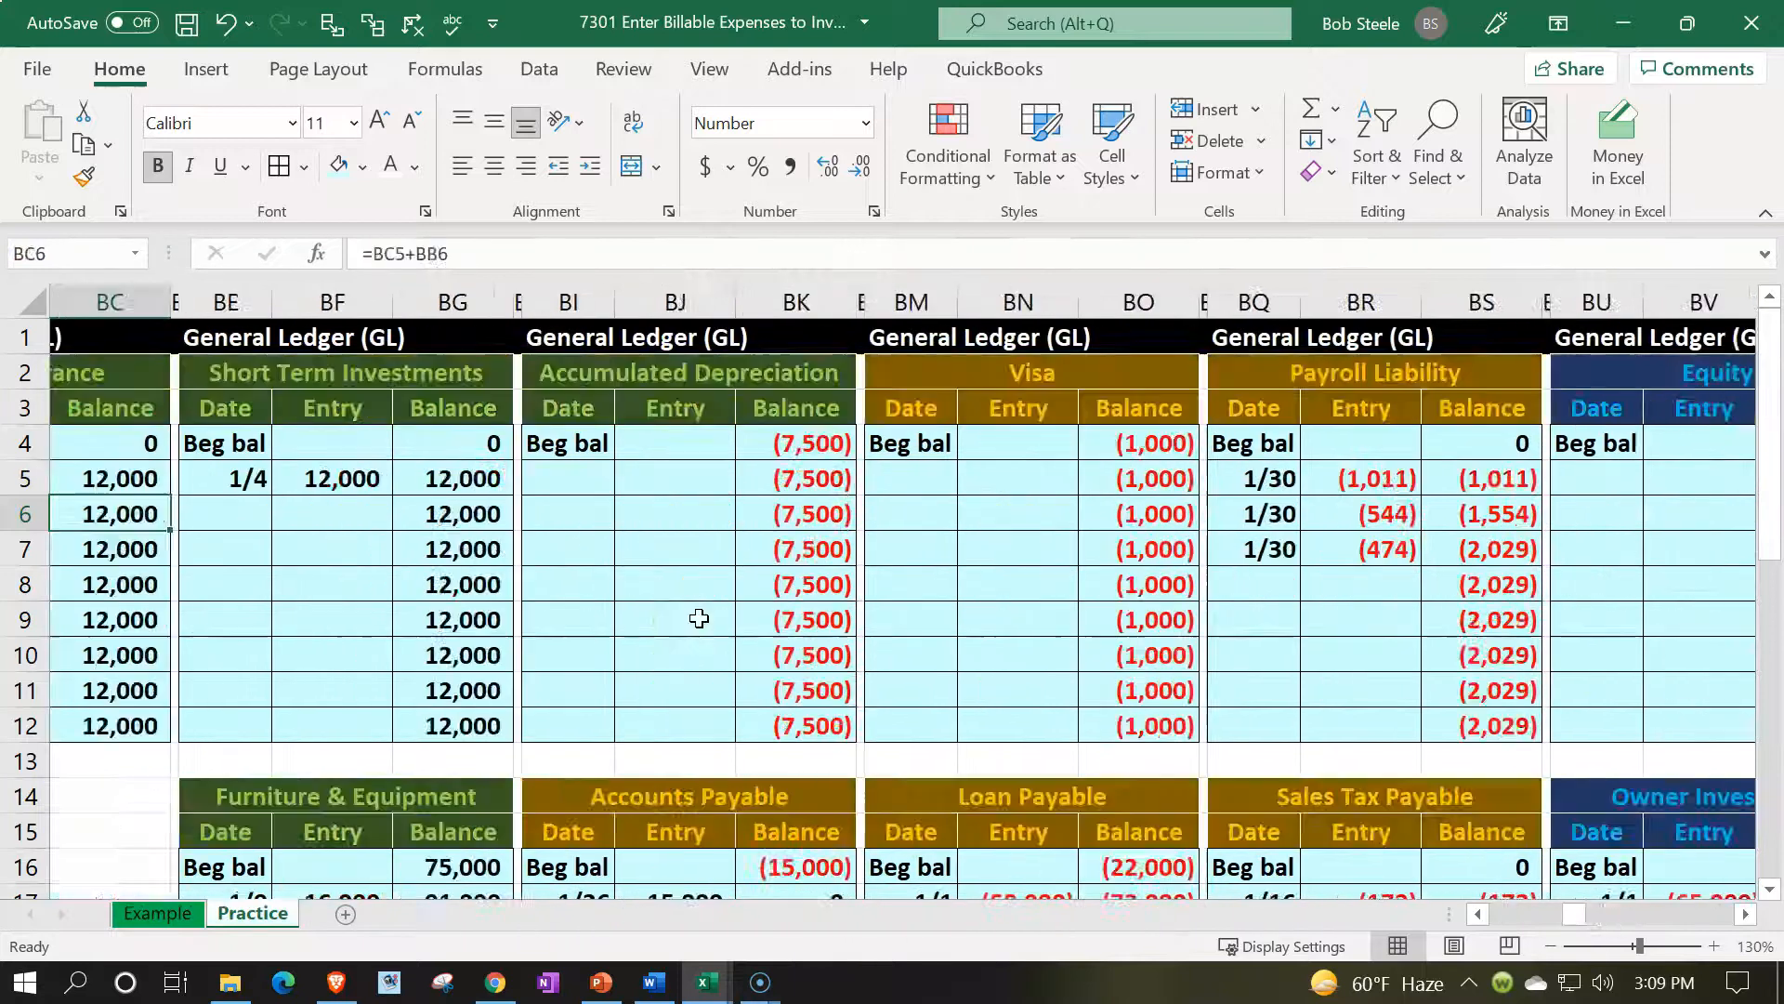
key("Up")
key("Up")
key("Up")
key("Up")
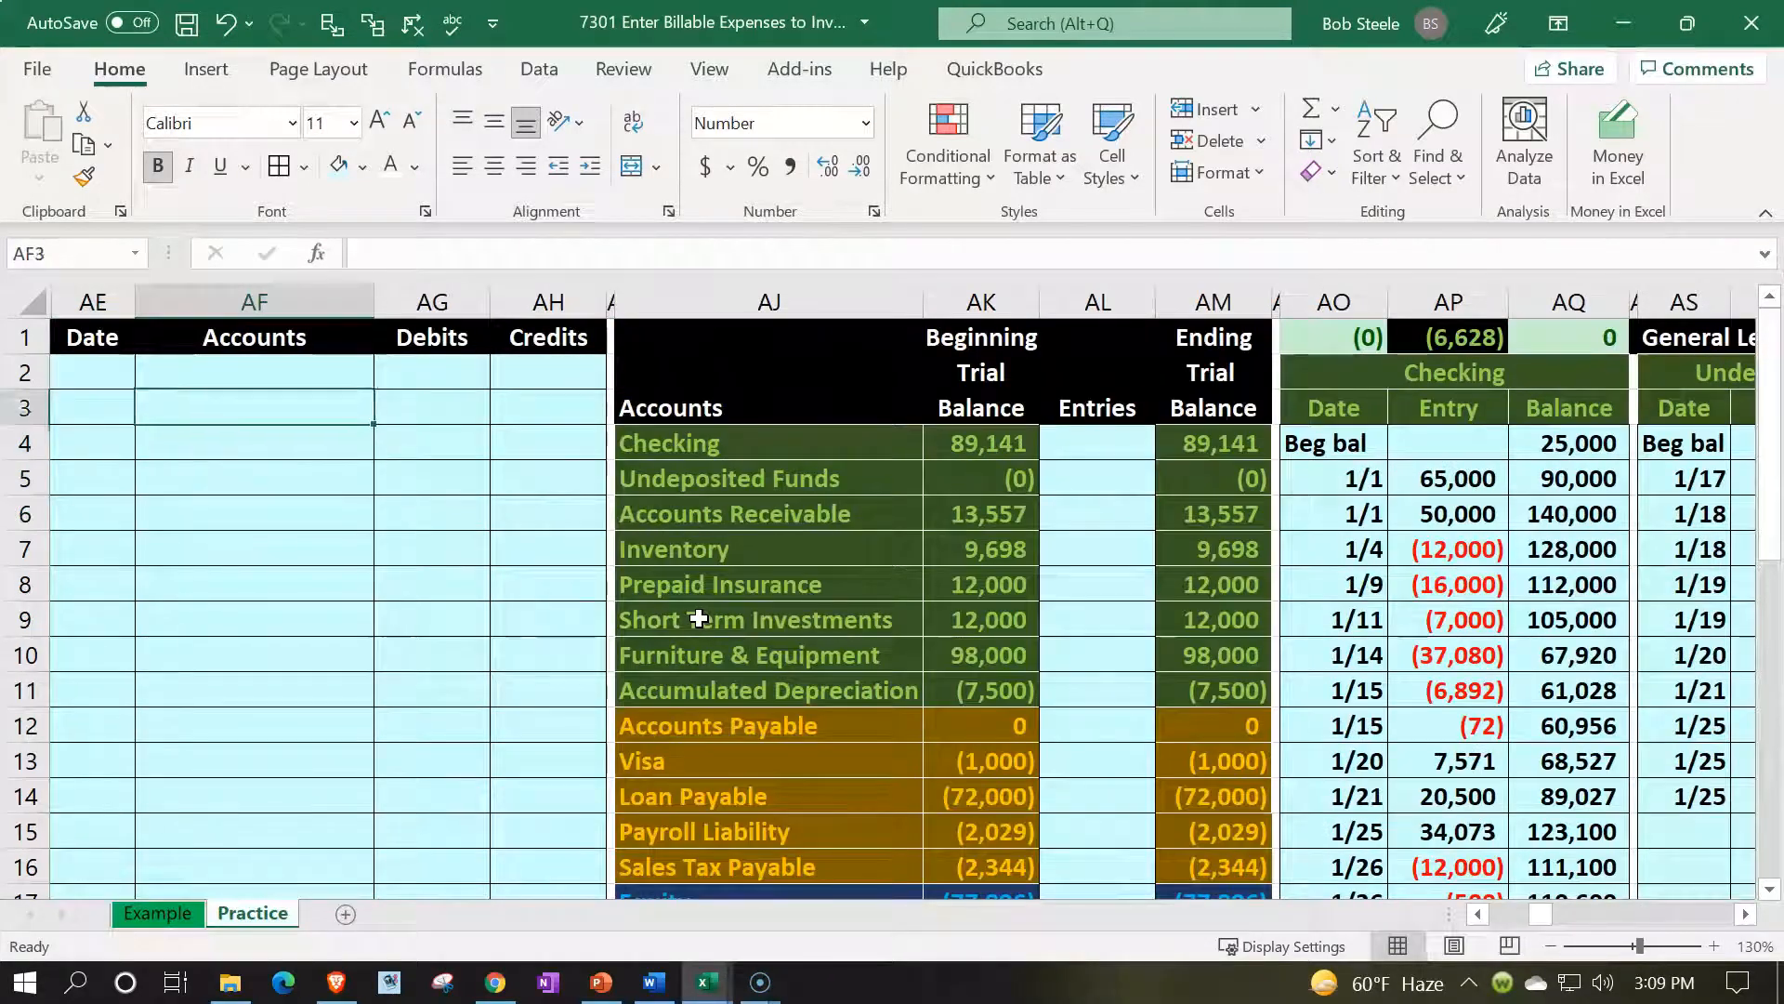
key("Left")
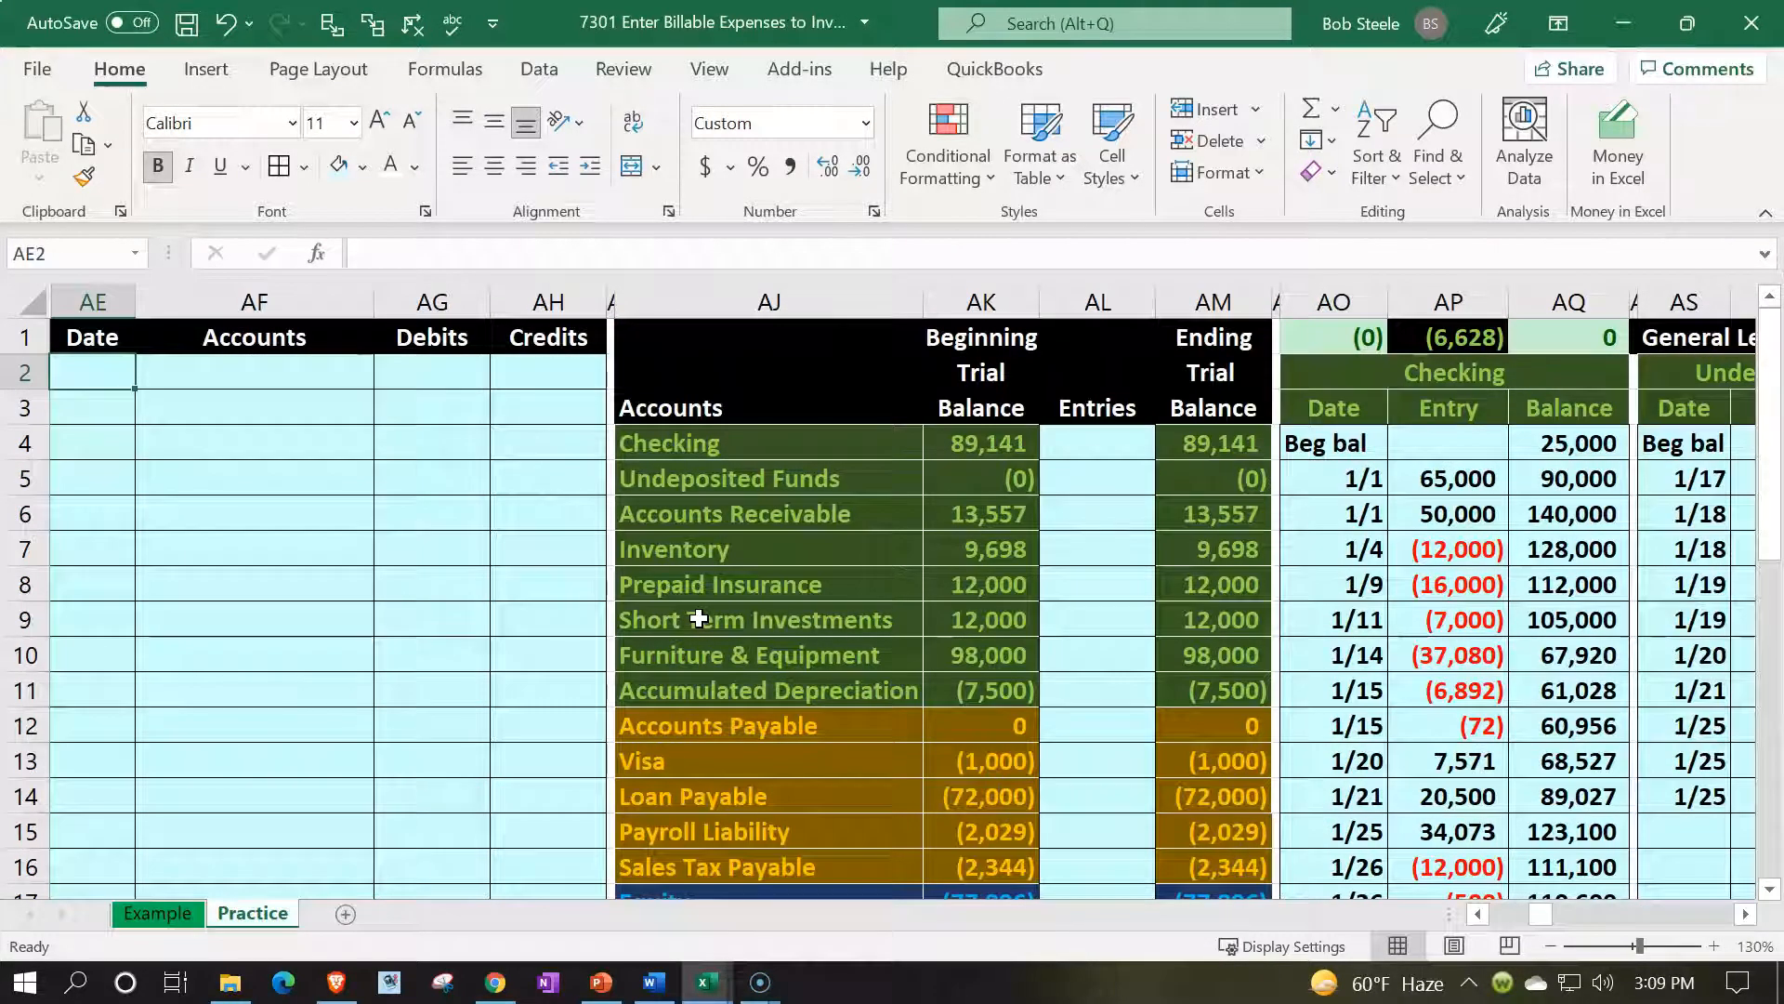
type("1/30")
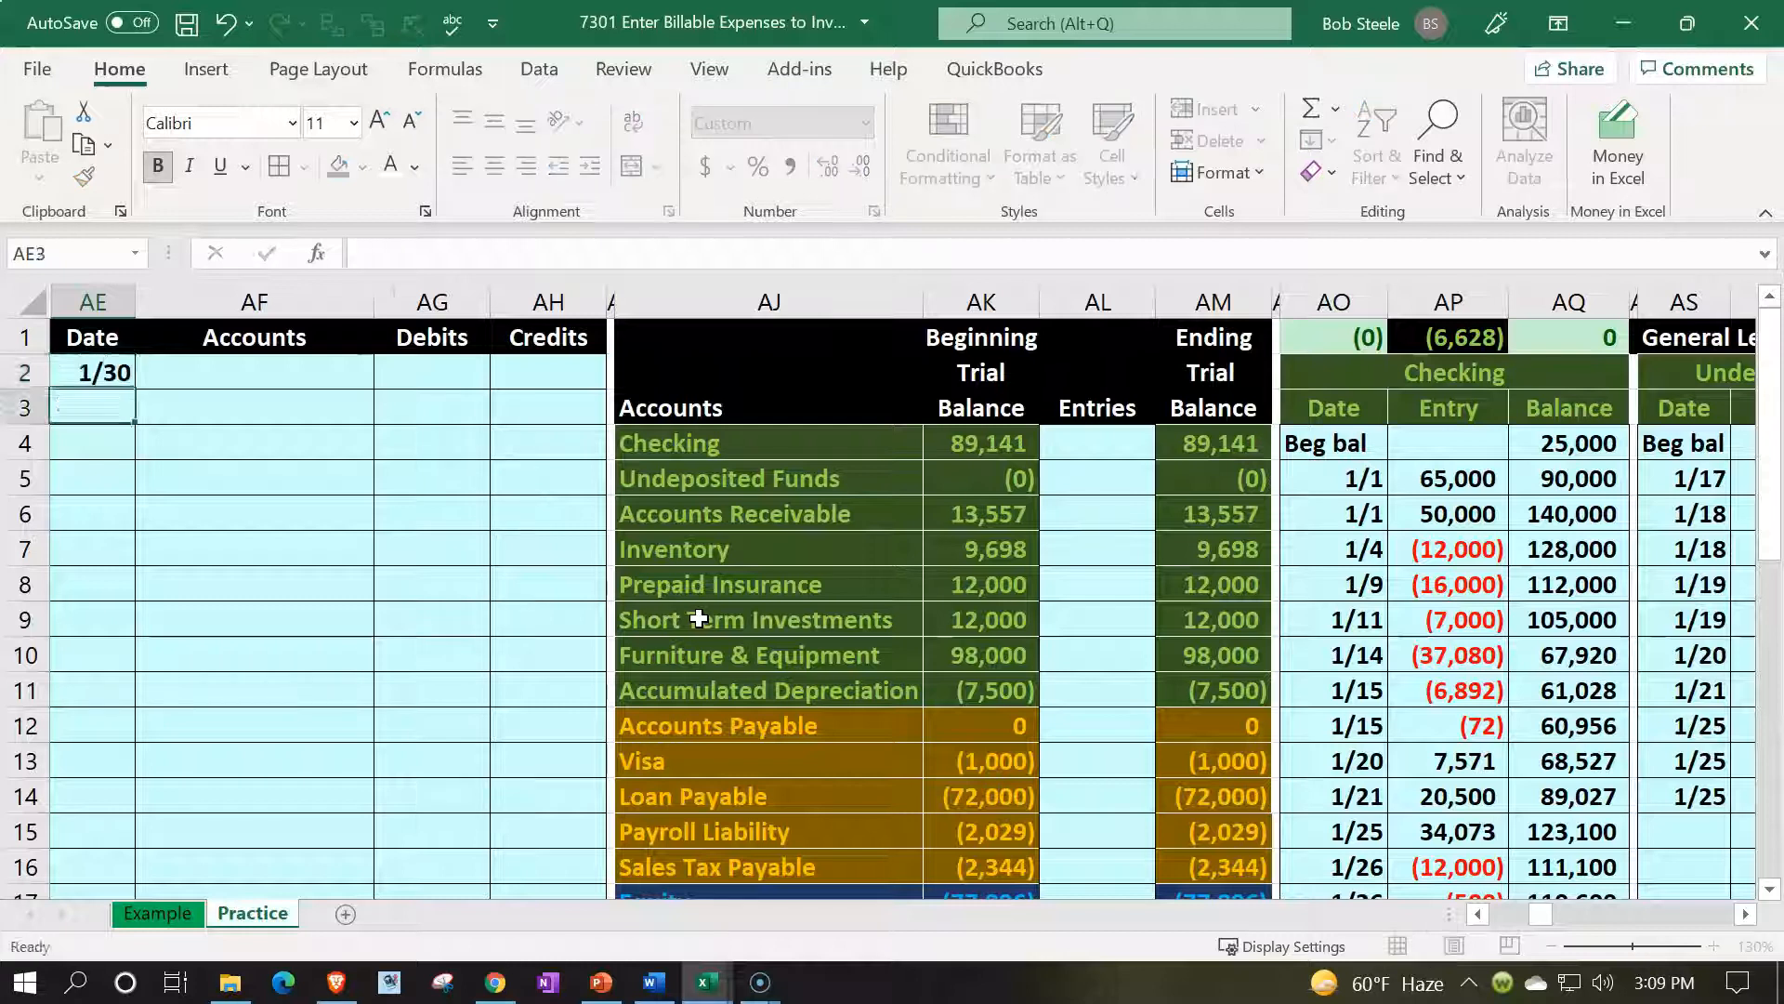
key("Return")
Link the credit account name in AF3 to the Checking account in the trial balance at AJ4
key("Up")
key("Right")
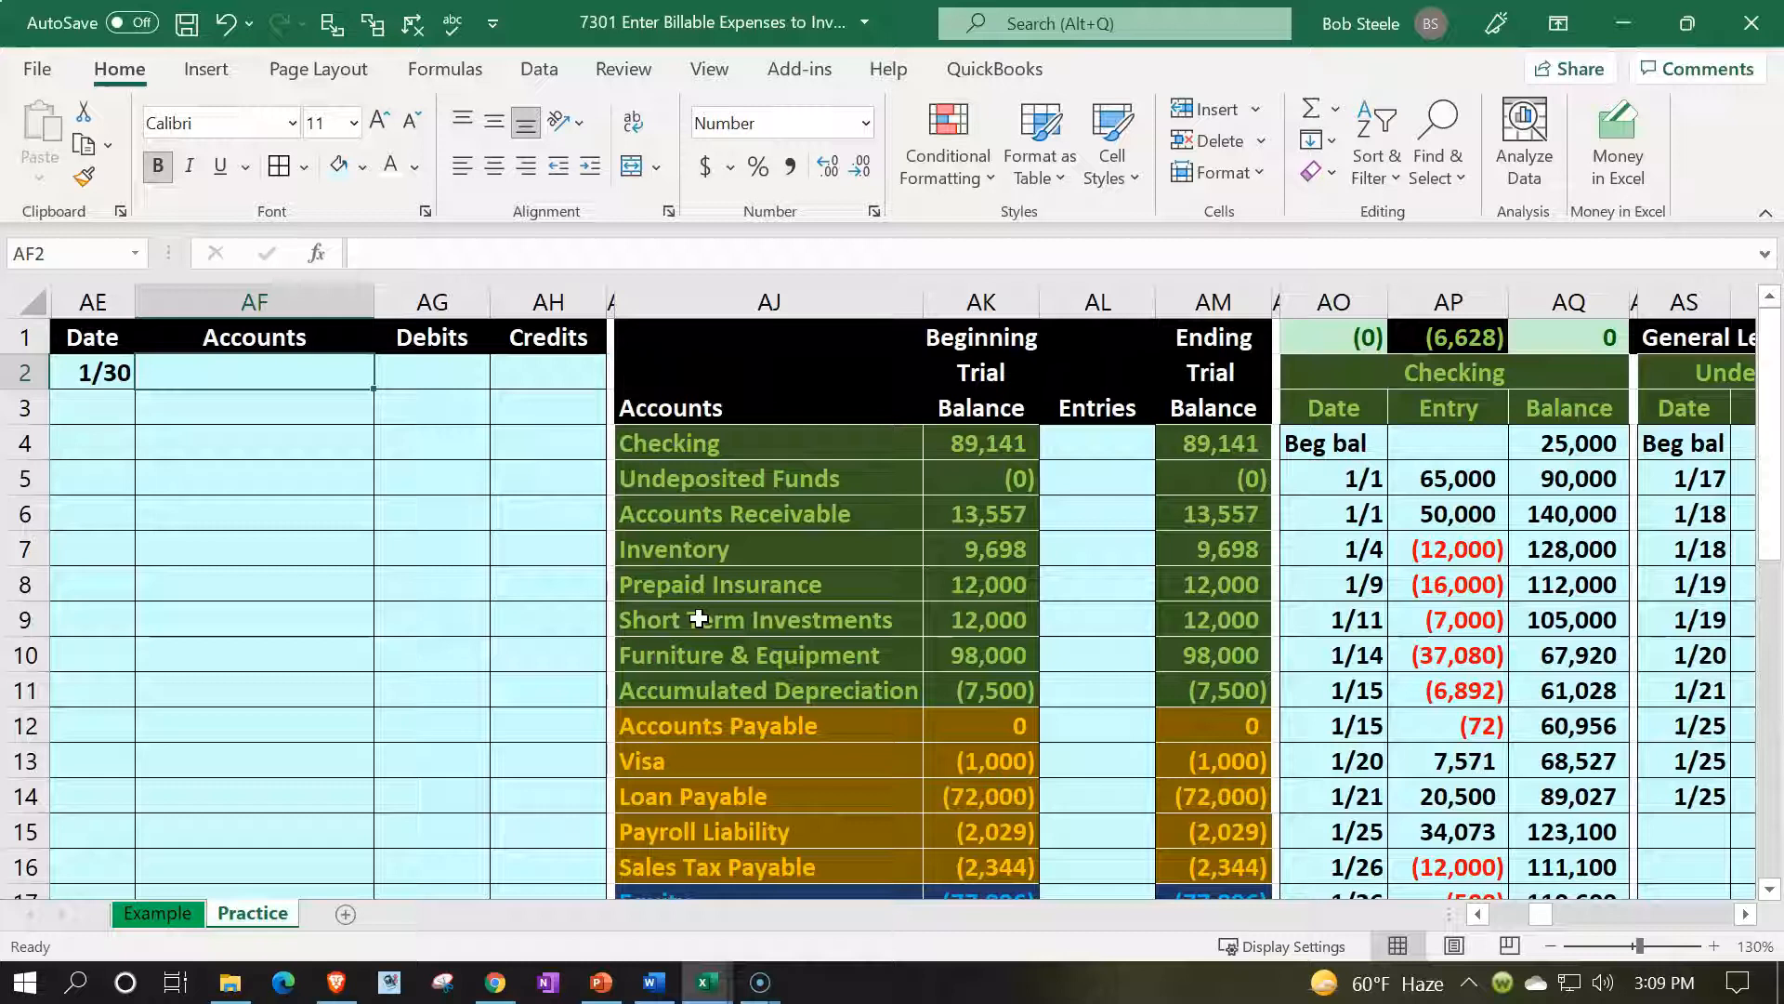
key("Down")
type("=")
key("Right")
key("Right")
key("Right")
key("Right")
key("Down")
key("Return")
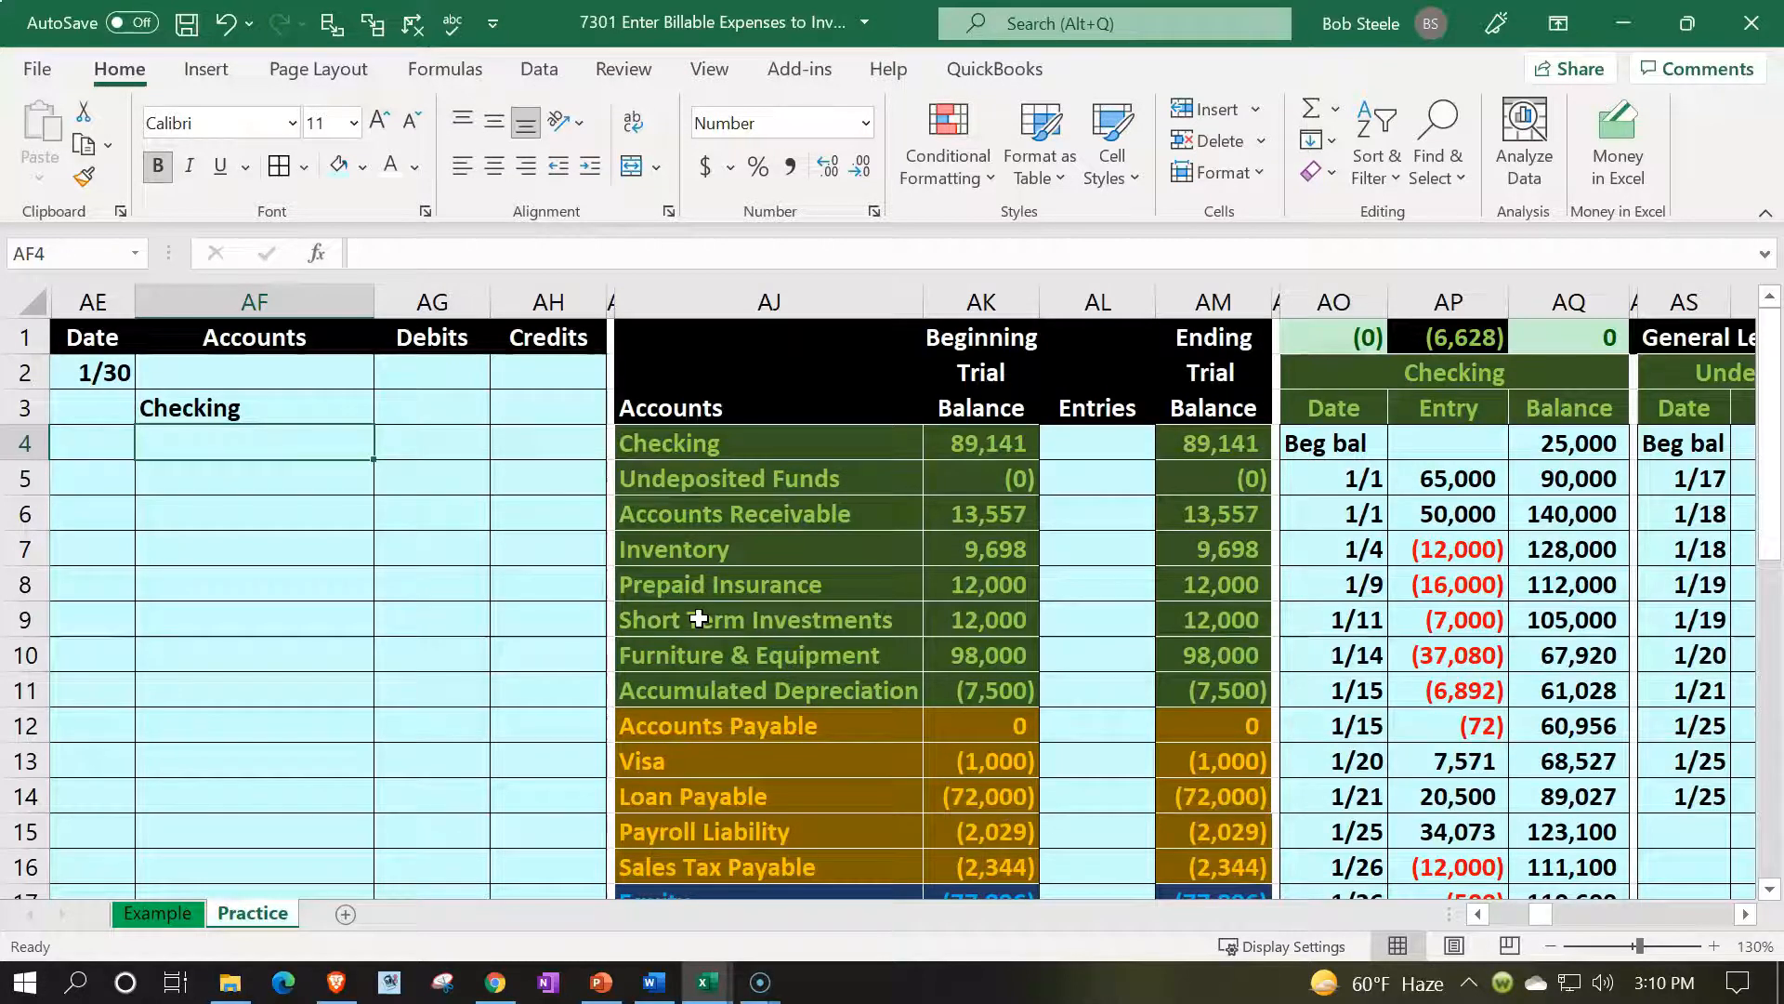
Enter 130 as the credit amount for Checking in AH3
key("Right")
key("Right")
key("Up")
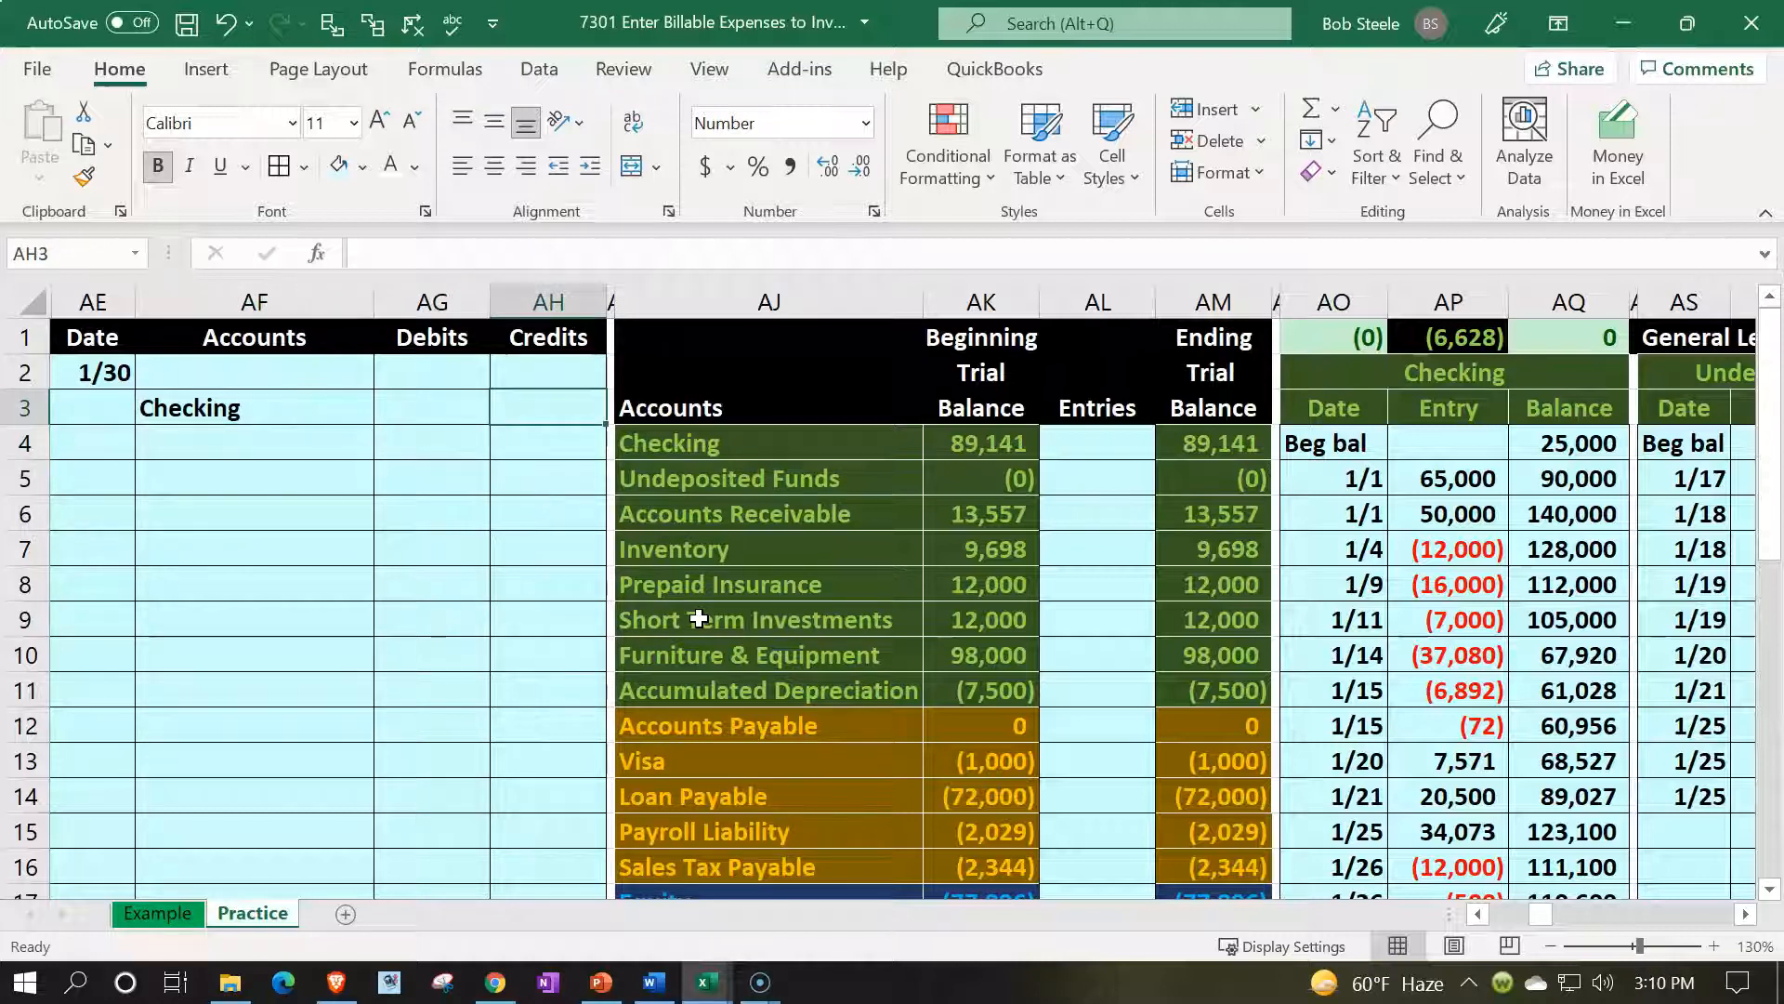
type("130")
key("Return")
Enter a formula in debit cell AG2 that takes the negative of the Checking credit in AH3
key("Left")
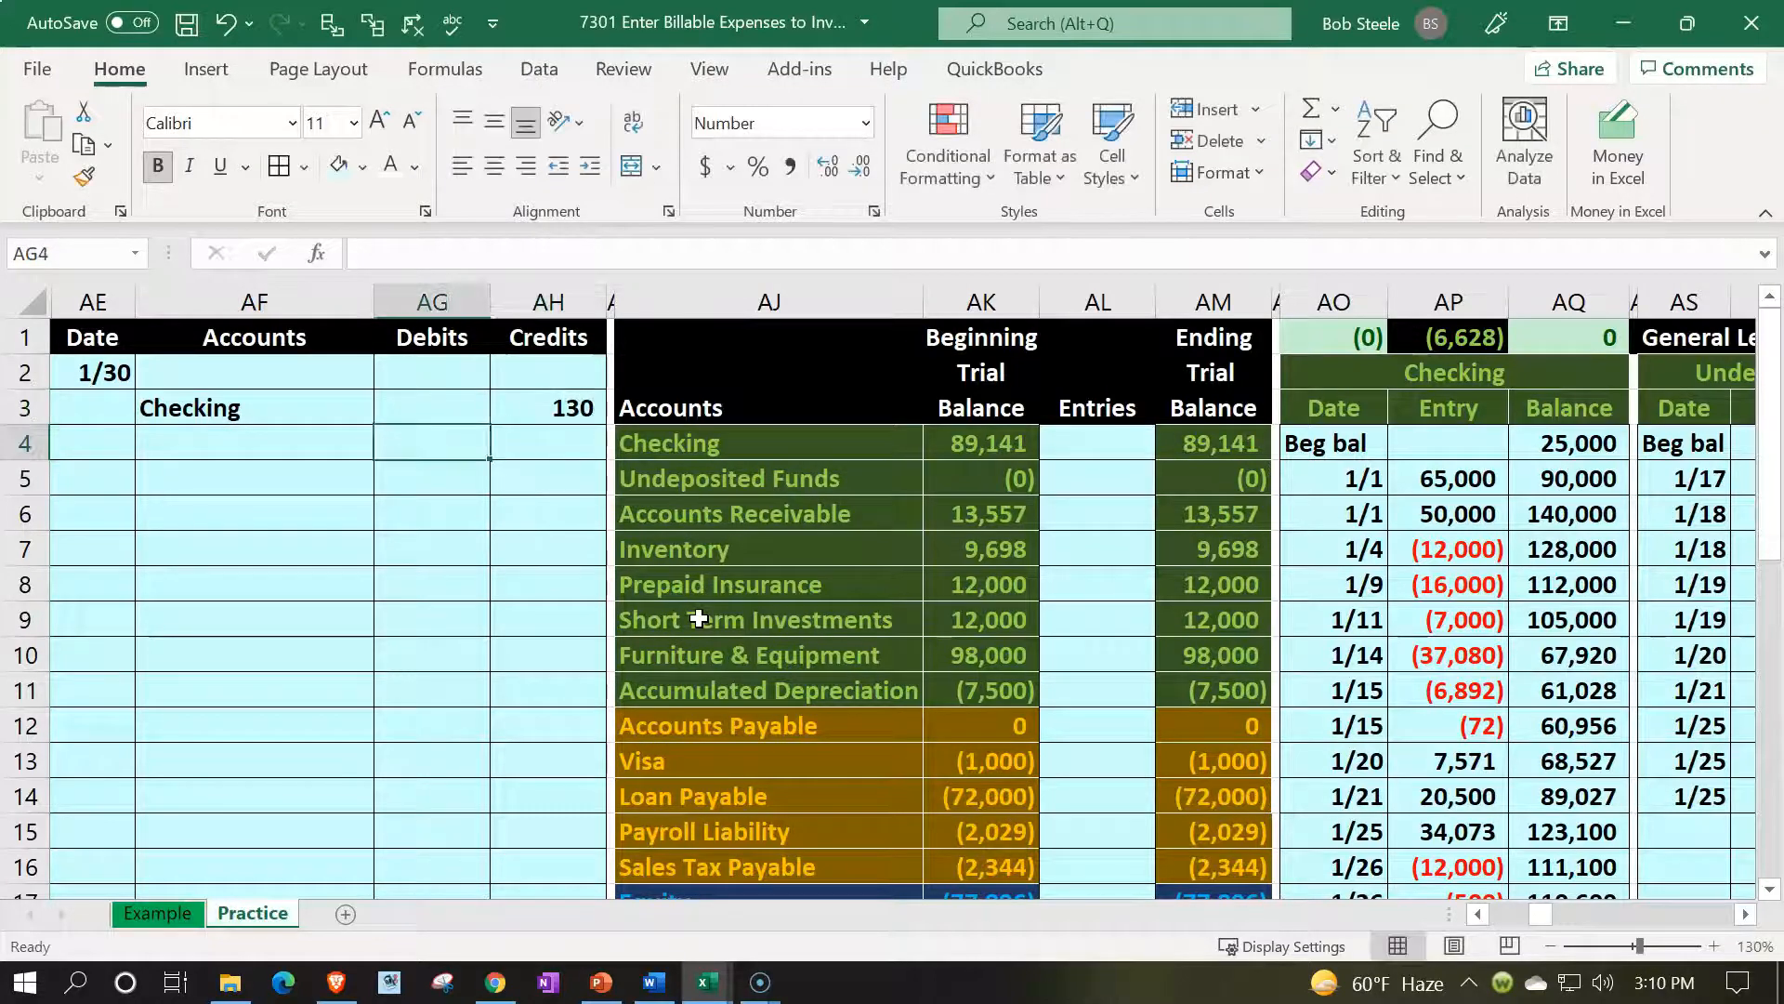
key("Up")
key("Up")
type("=-")
key("Down")
key("Right")
key("Return")
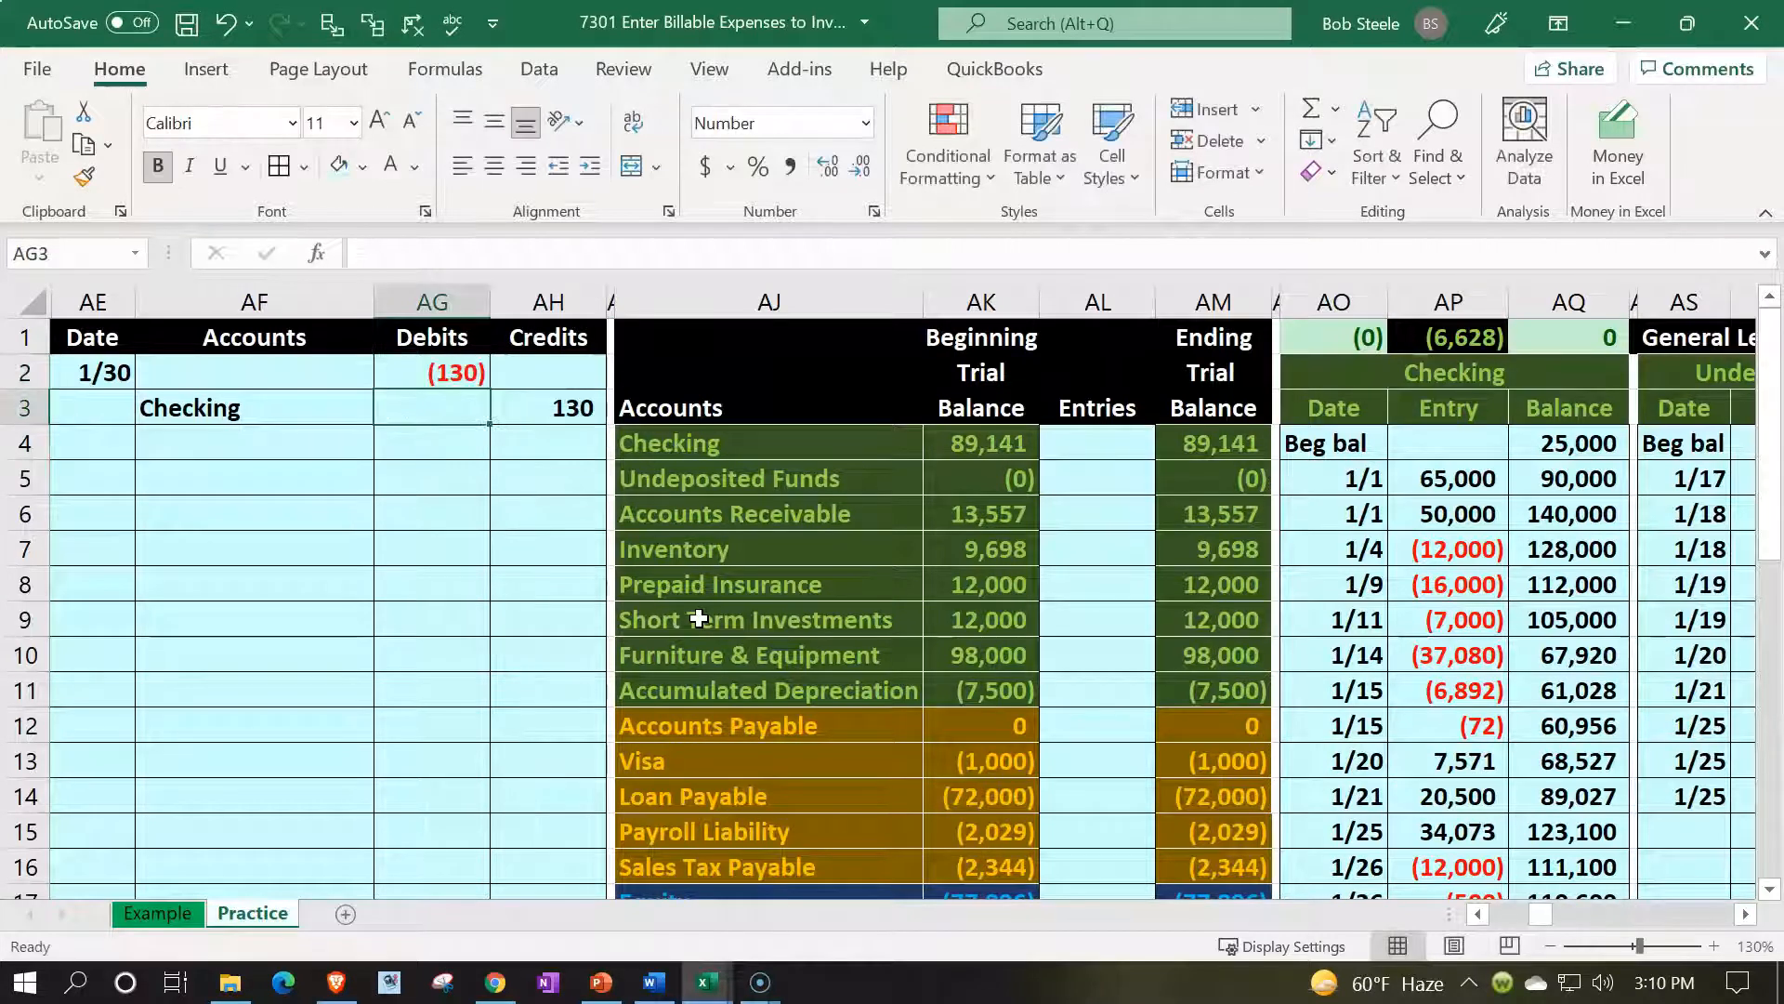
Link the debit account name in AF2 to Office Supplies in AJ22, and indent the Checking line in AF3
key("Left")
key("Up")
type("=")
key("Down")
key("Down")
key("Down")
key("Down")
key("Down")
key("Down")
key("Down")
key("Down")
key("Down")
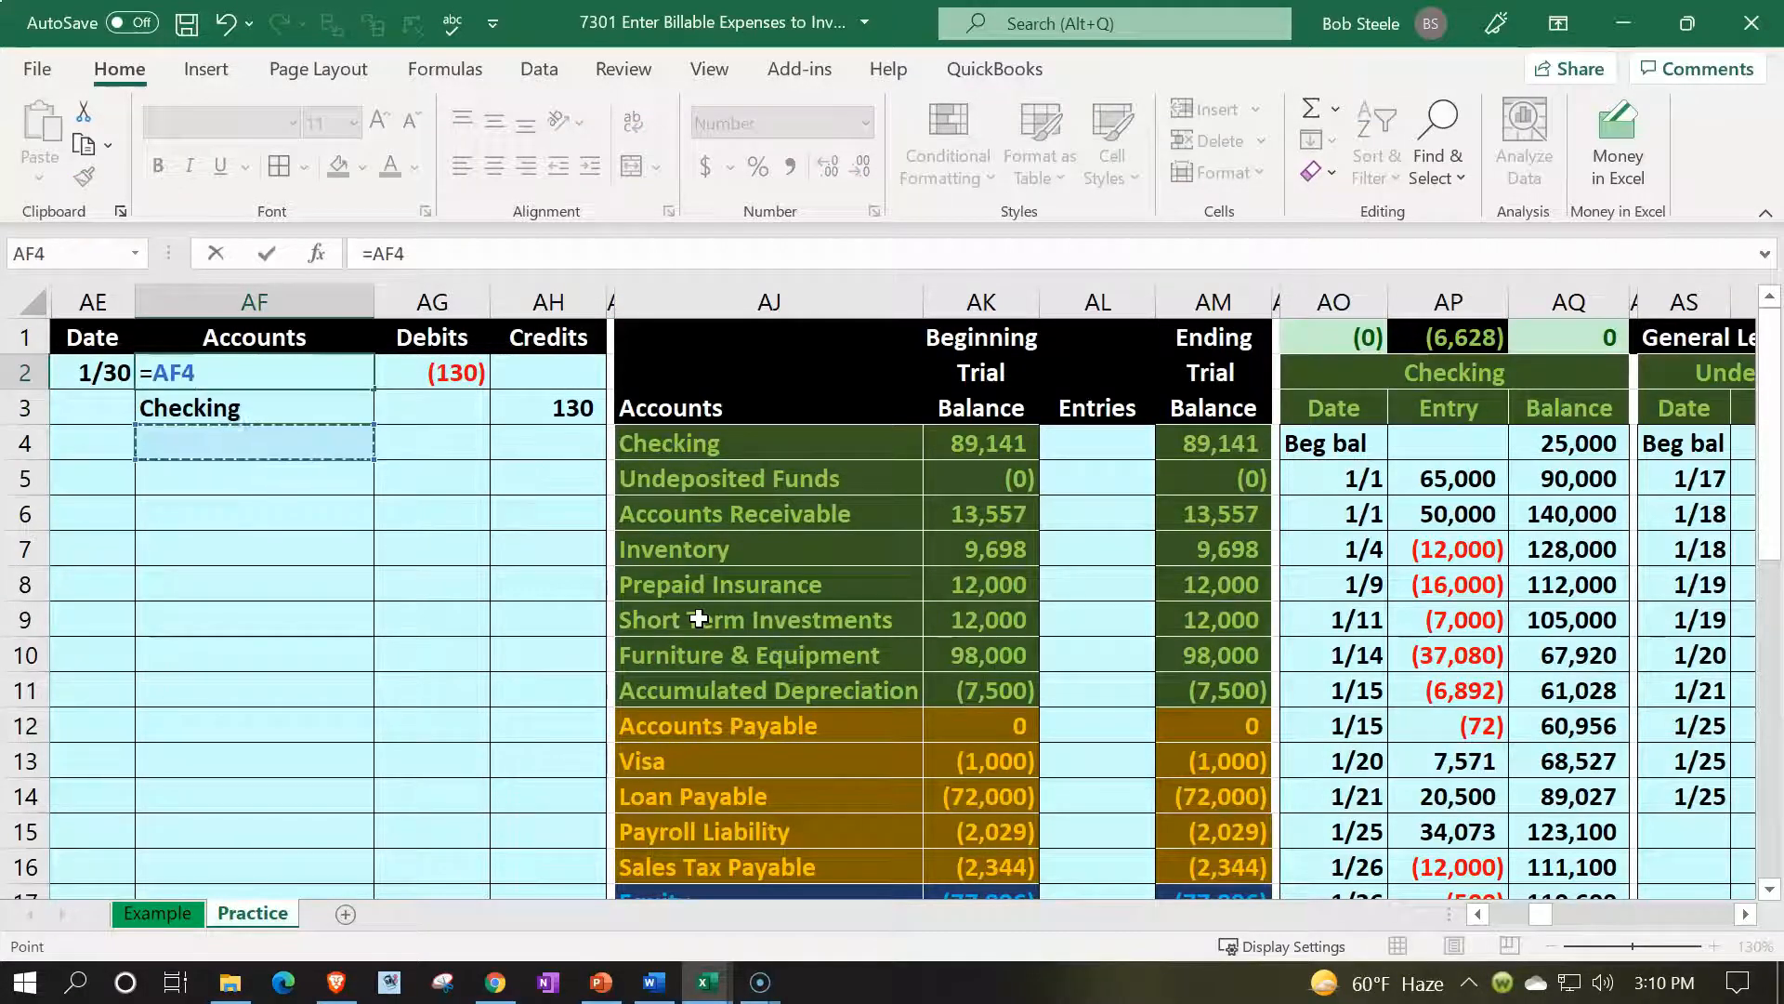
key("Down")
key("Down")
key("Down")
key("Down")
key("Down")
key("Down")
key("Down")
key("Down")
key("Down")
key("Down")
key("Down")
key("Down")
key("Down")
key("Down")
key("Right")
key("Right")
key("Right")
key("Right")
key("Up")
key("Up")
key("Up")
key("Return")
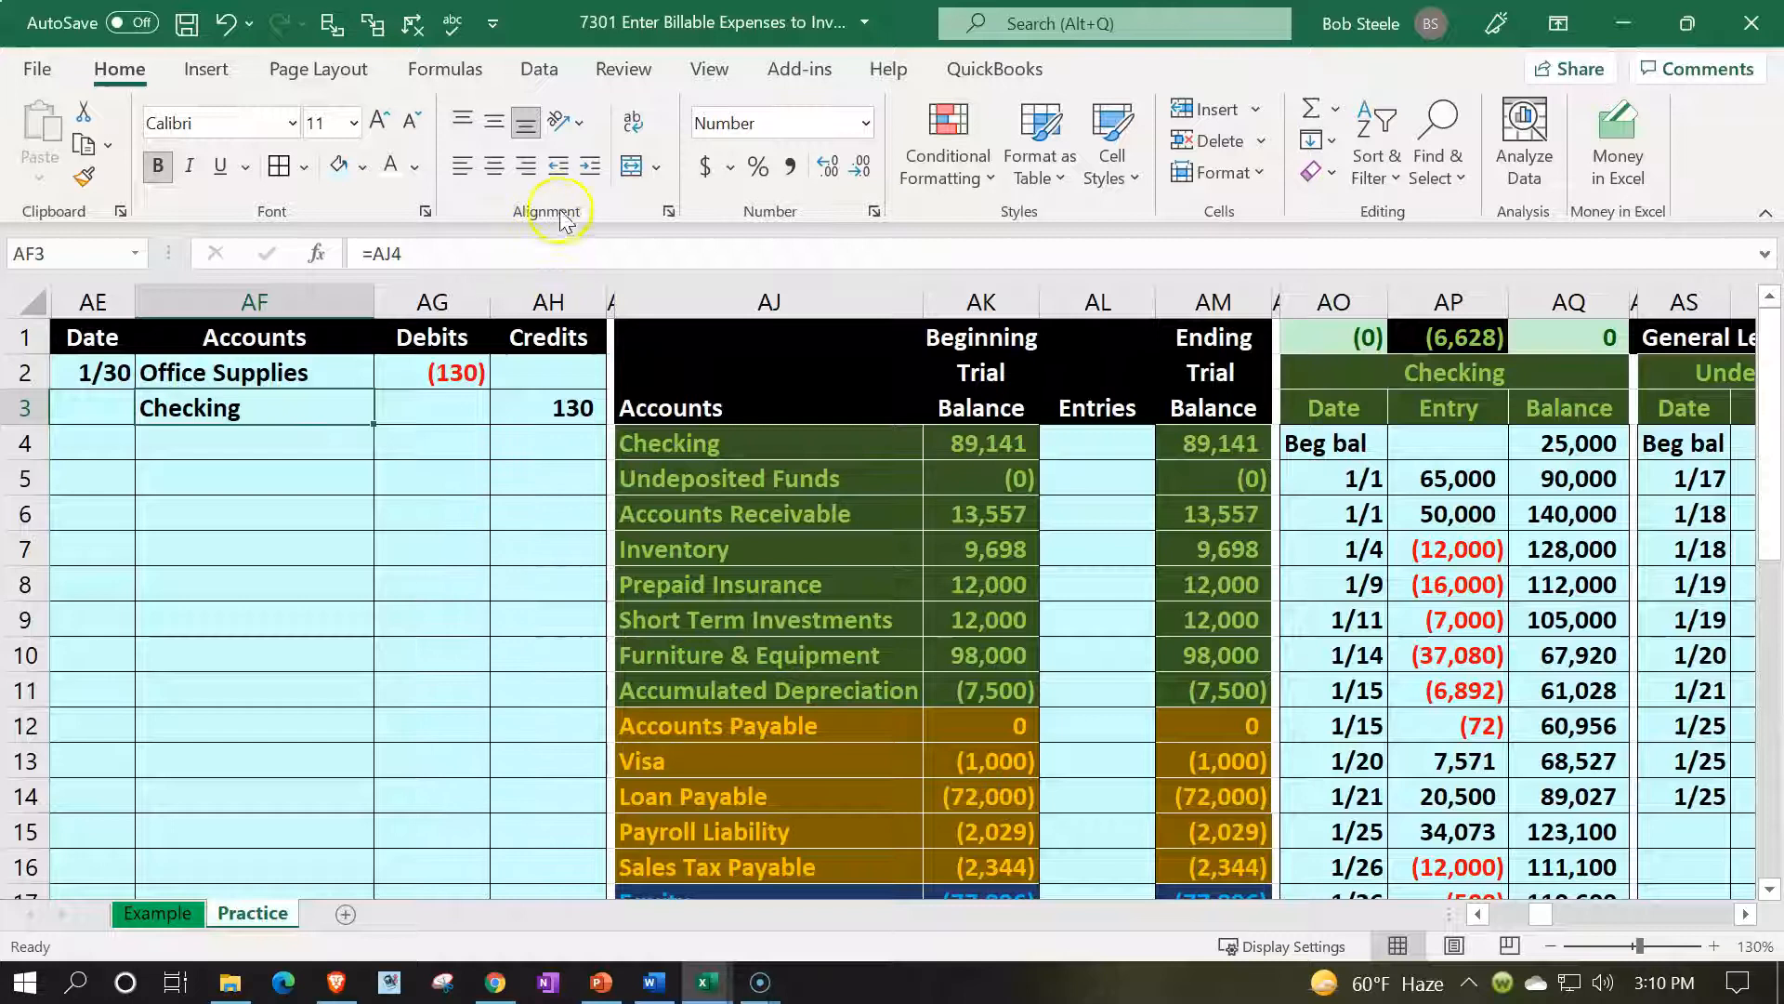
left_click(590, 165)
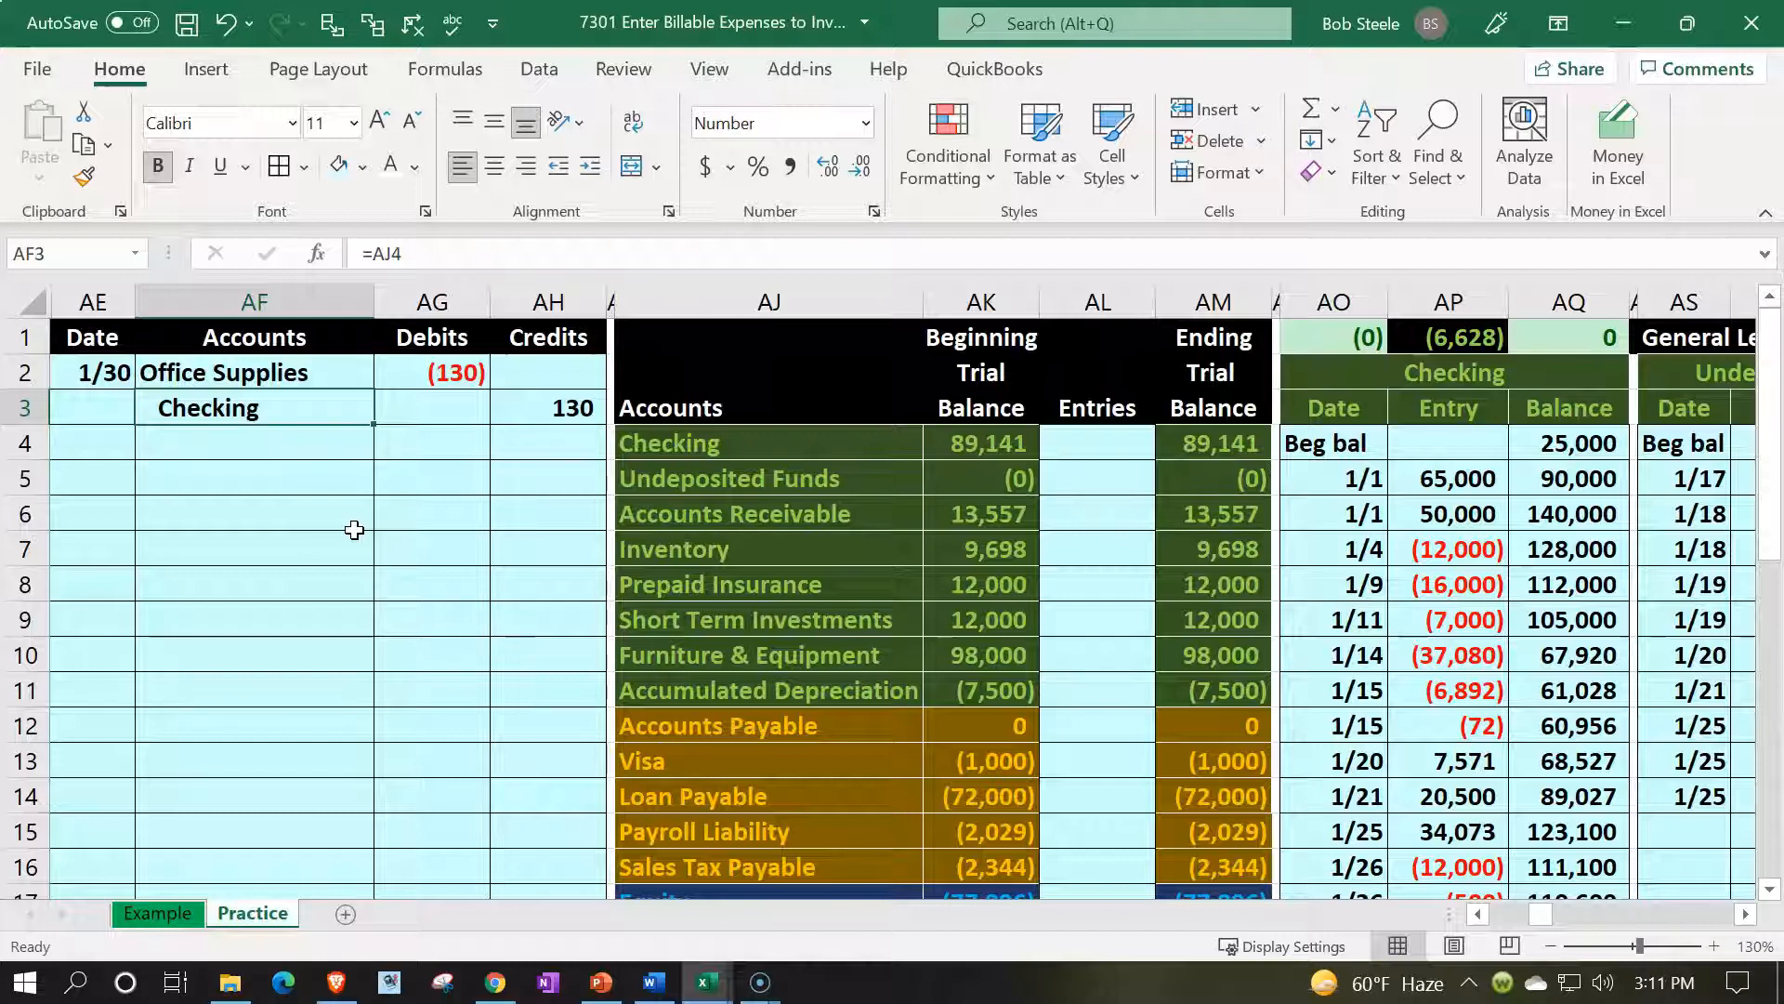
Examine the trial balance's Sales and Service Revenue accounts and the Office Supplies debit line in the journal entry
scroll(354, 529, "down", 4)
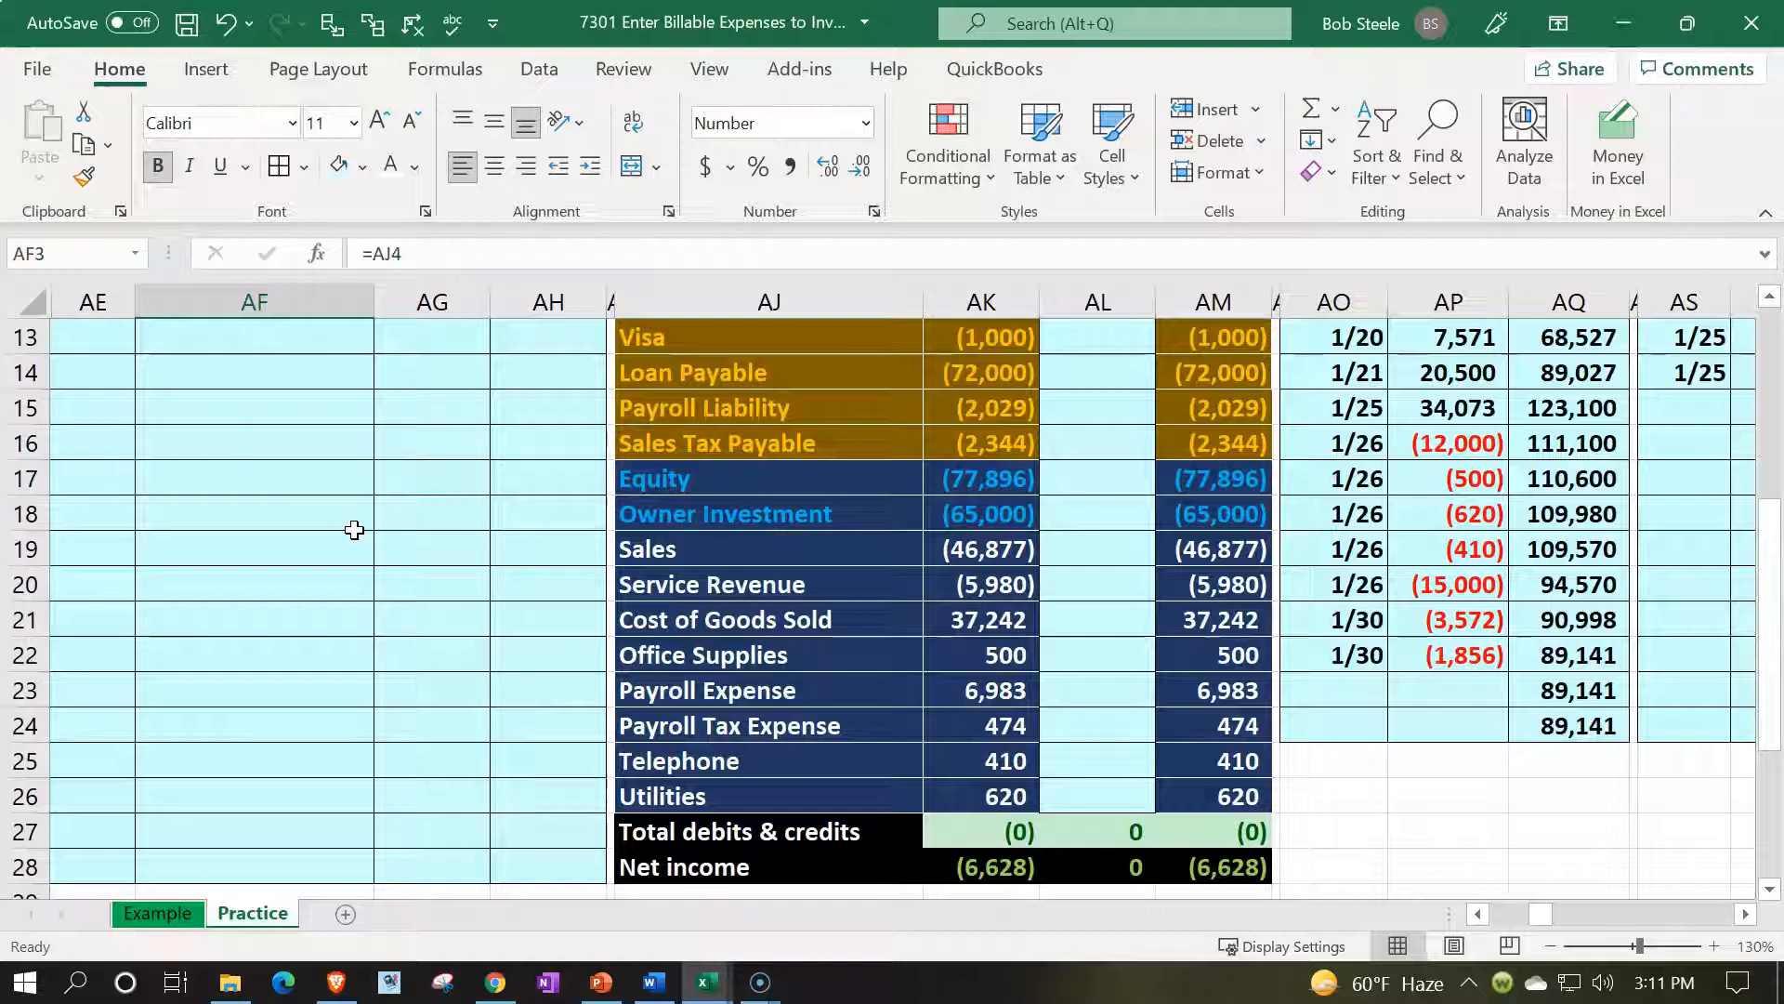
left_click_drag(688, 549, 695, 580)
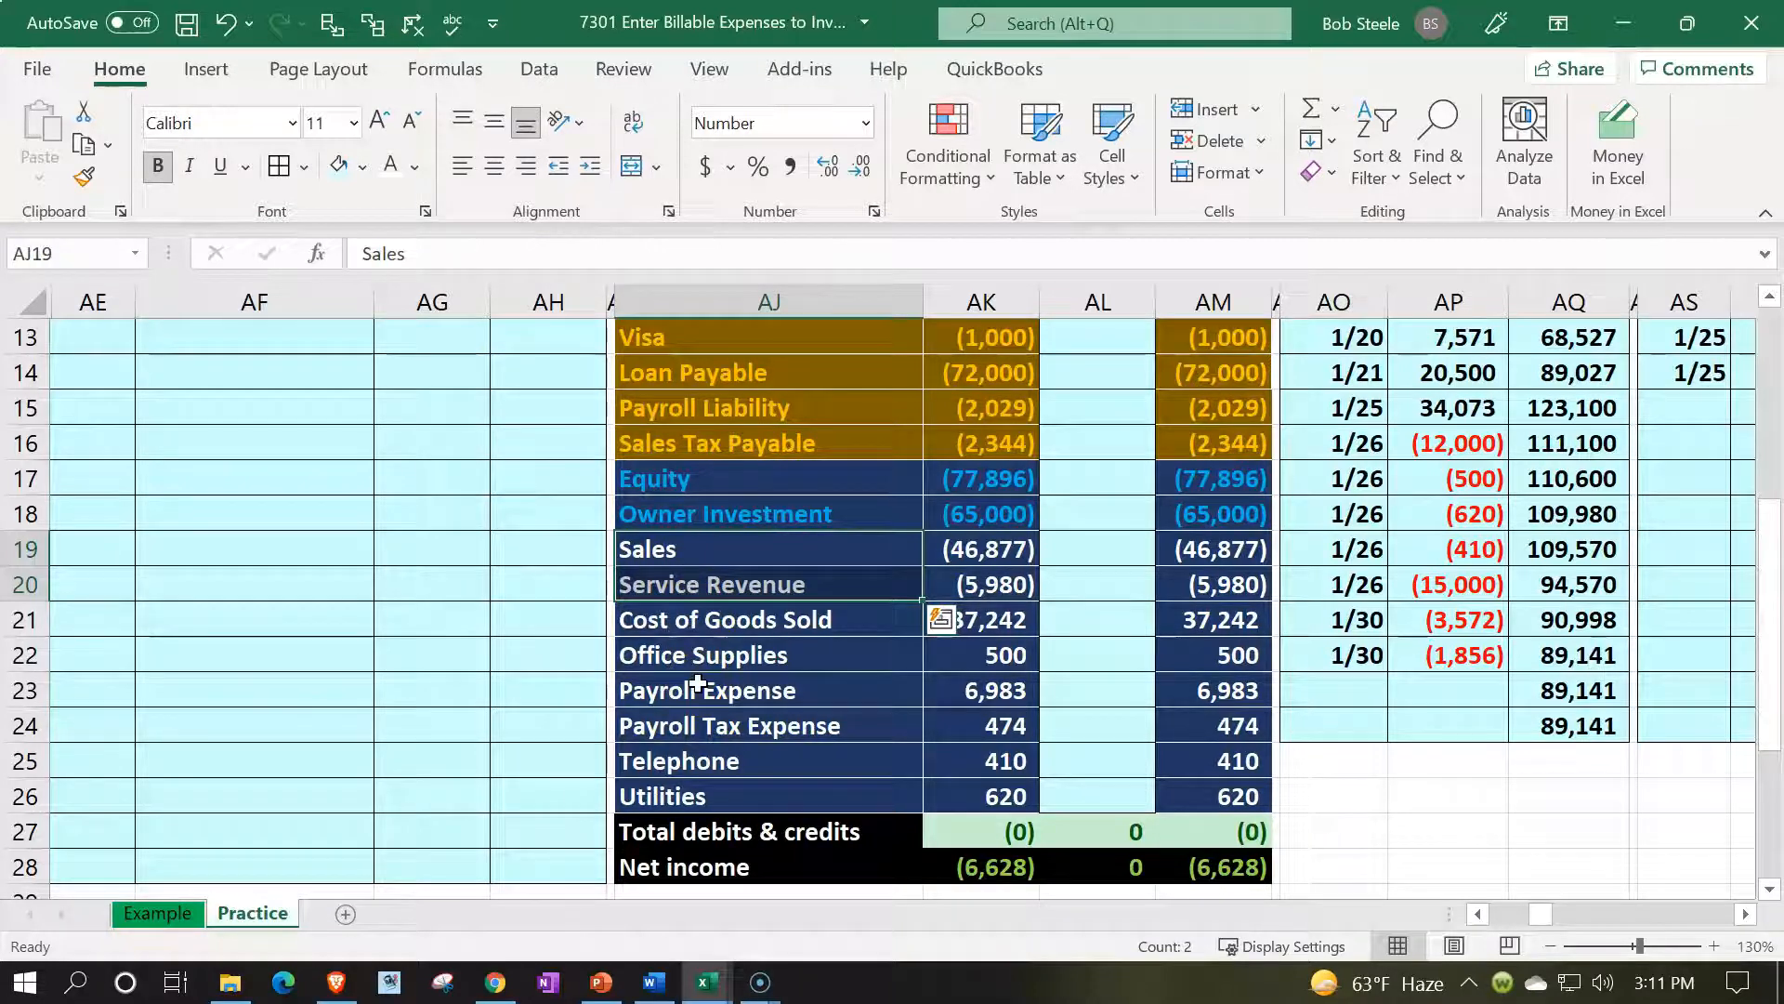
scroll(698, 684, "up", 4)
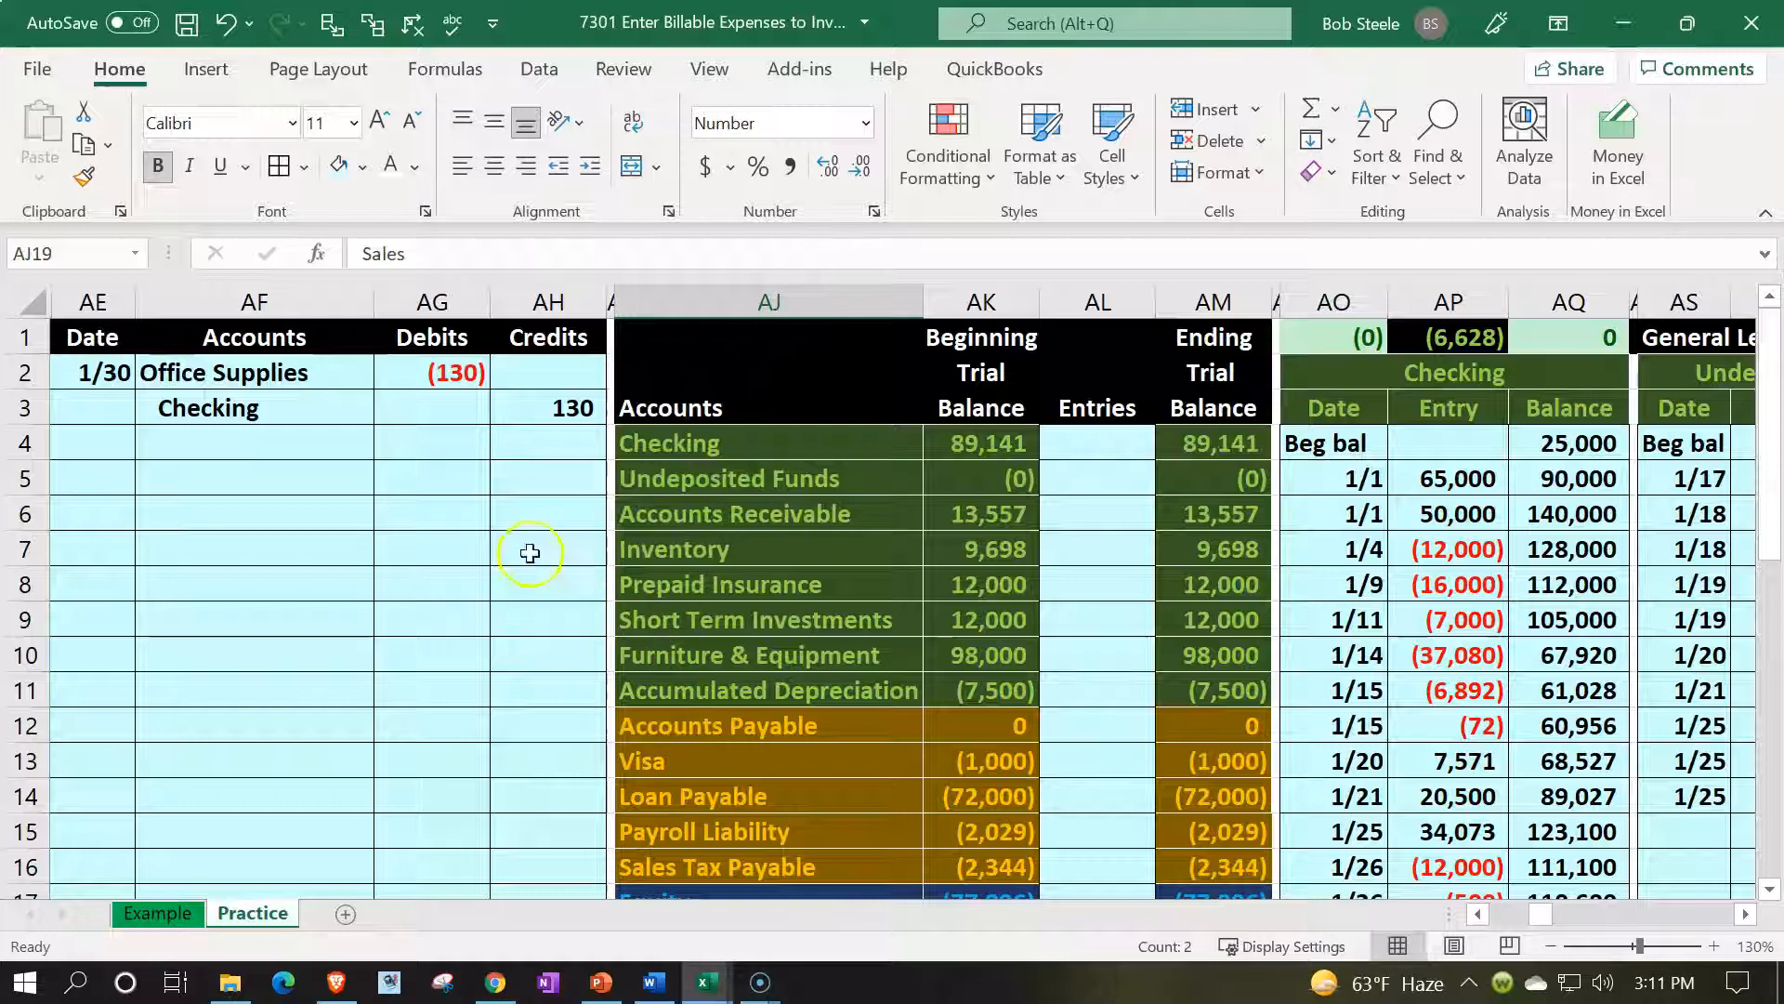
left_click(435, 434)
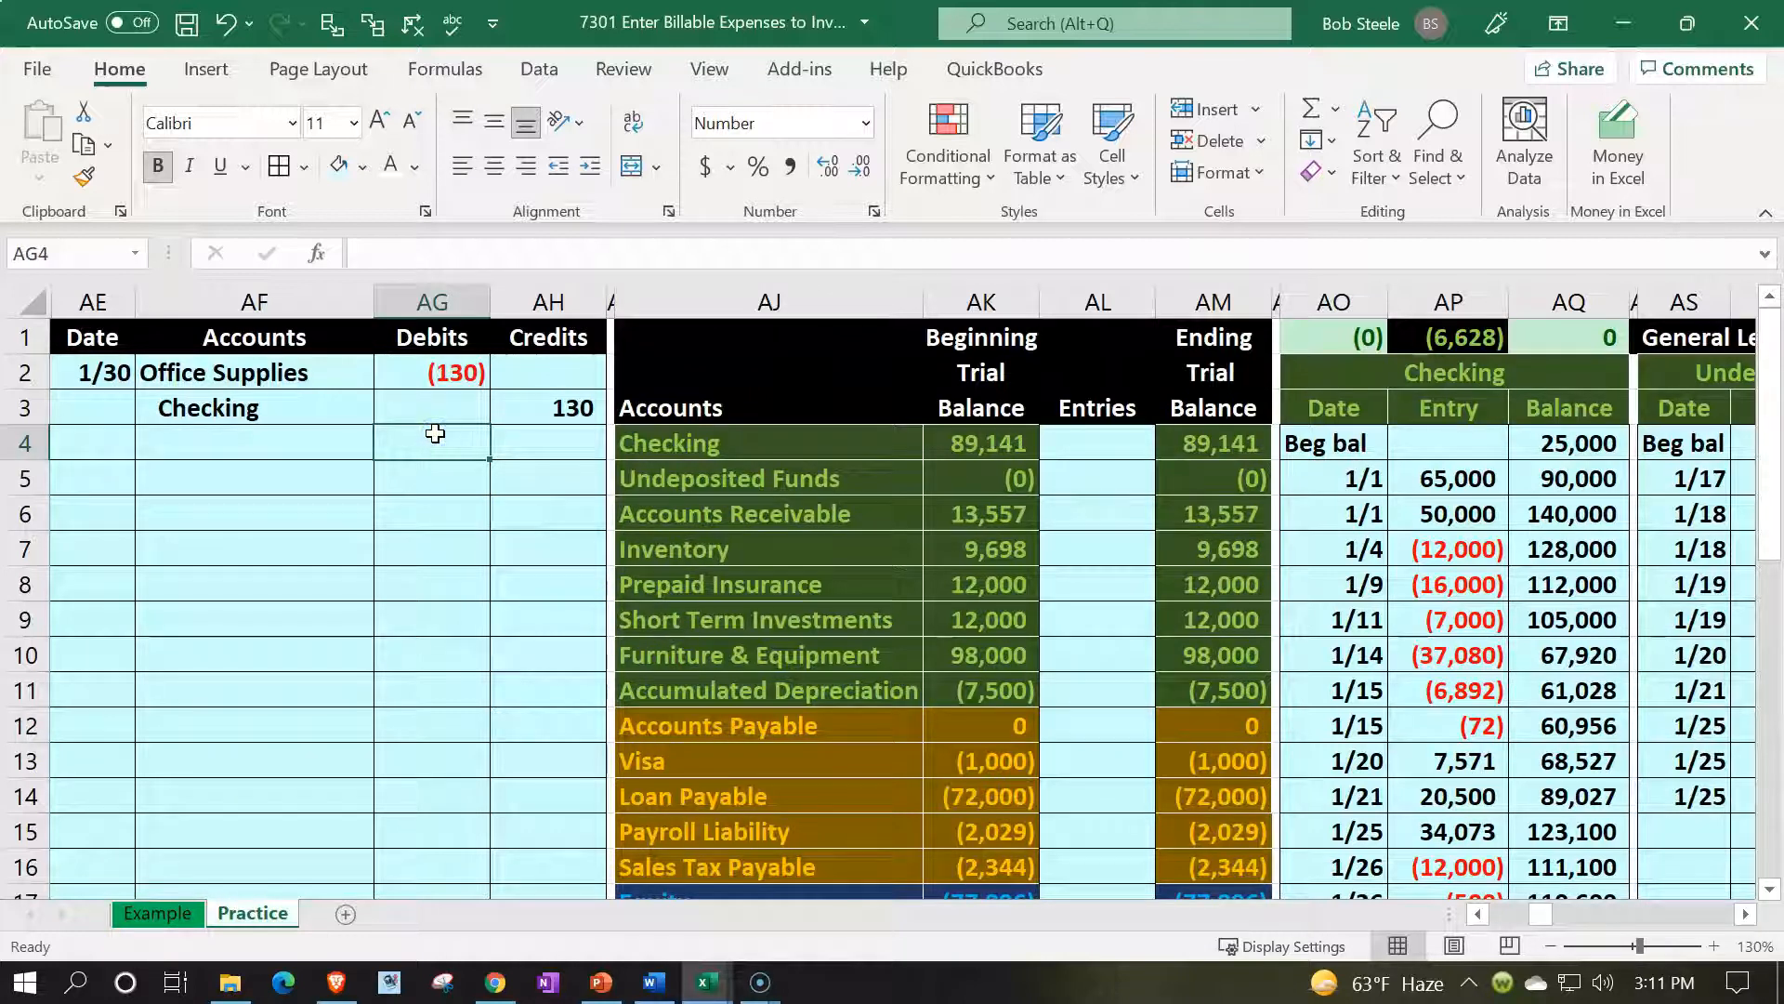
left_click_drag(312, 372, 430, 369)
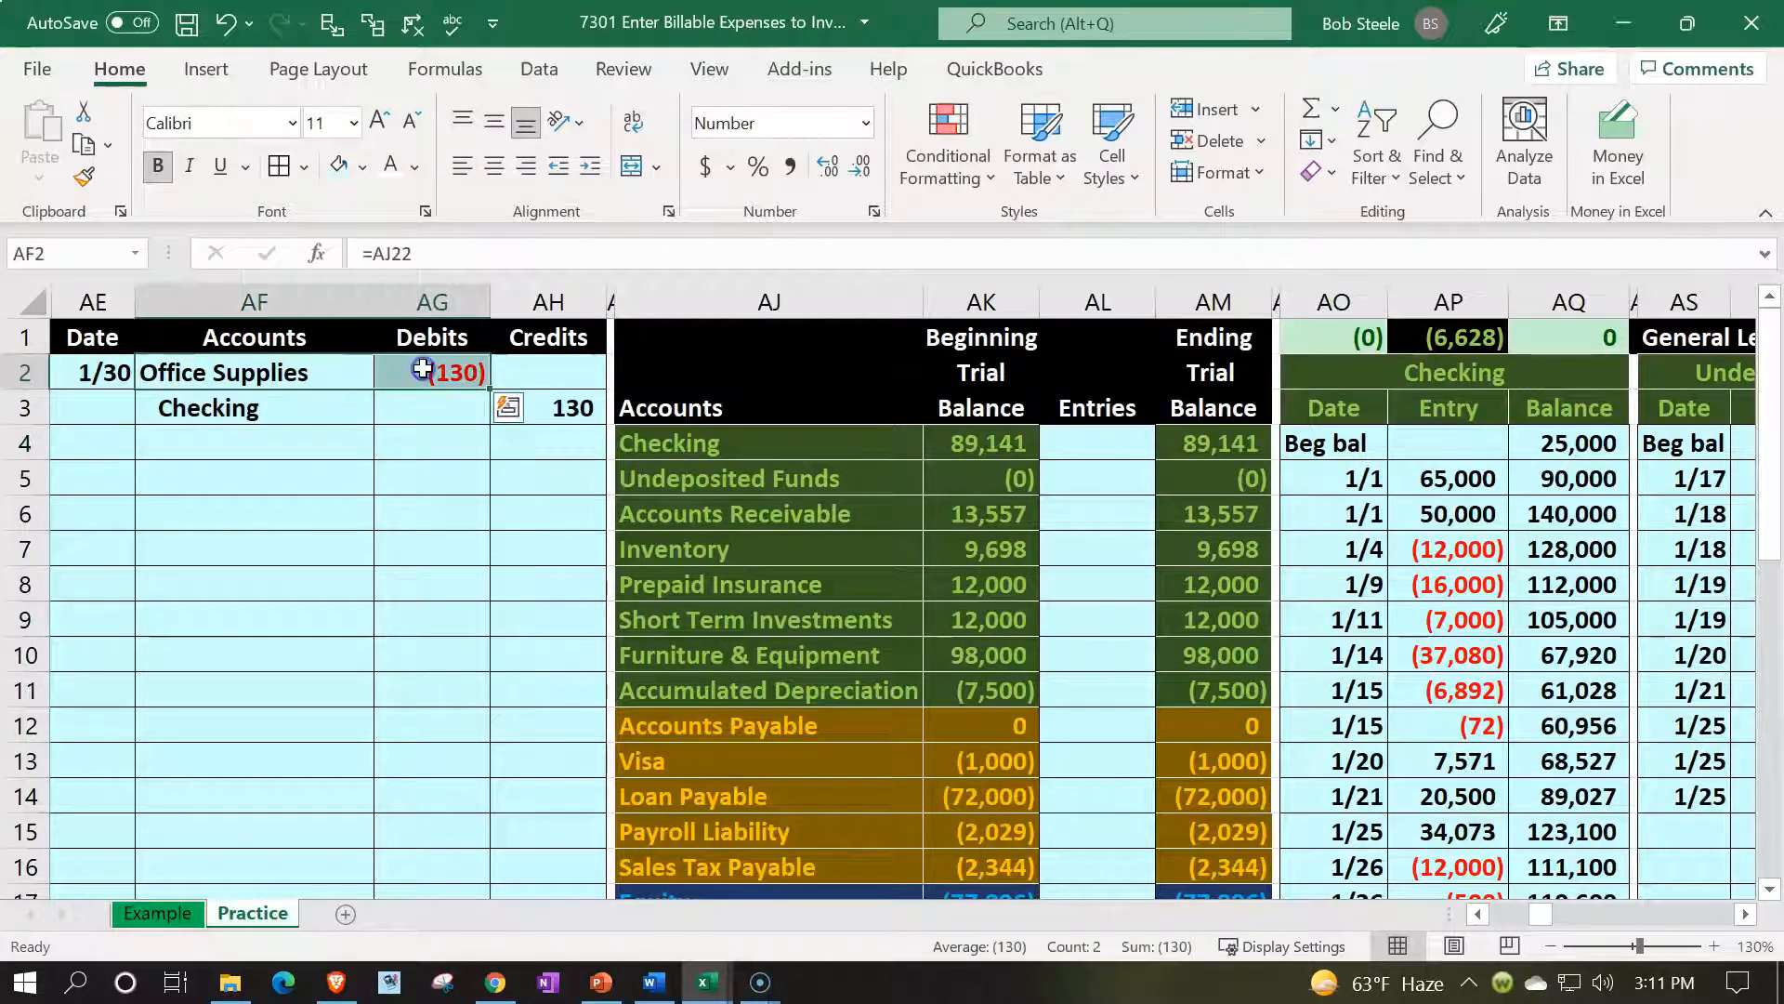
key("Down")
key("Down")
key("Down")
key("Down")
key("Down")
key("Down")
key("Down")
key("Down")
key("Down")
key("Down")
key("Down")
key("Down")
key("Down")
key("Down")
key("Down")
key("Down")
key("Down")
key("Up")
key("Up")
key("Up")
key("Up")
key("Up")
key("Up")
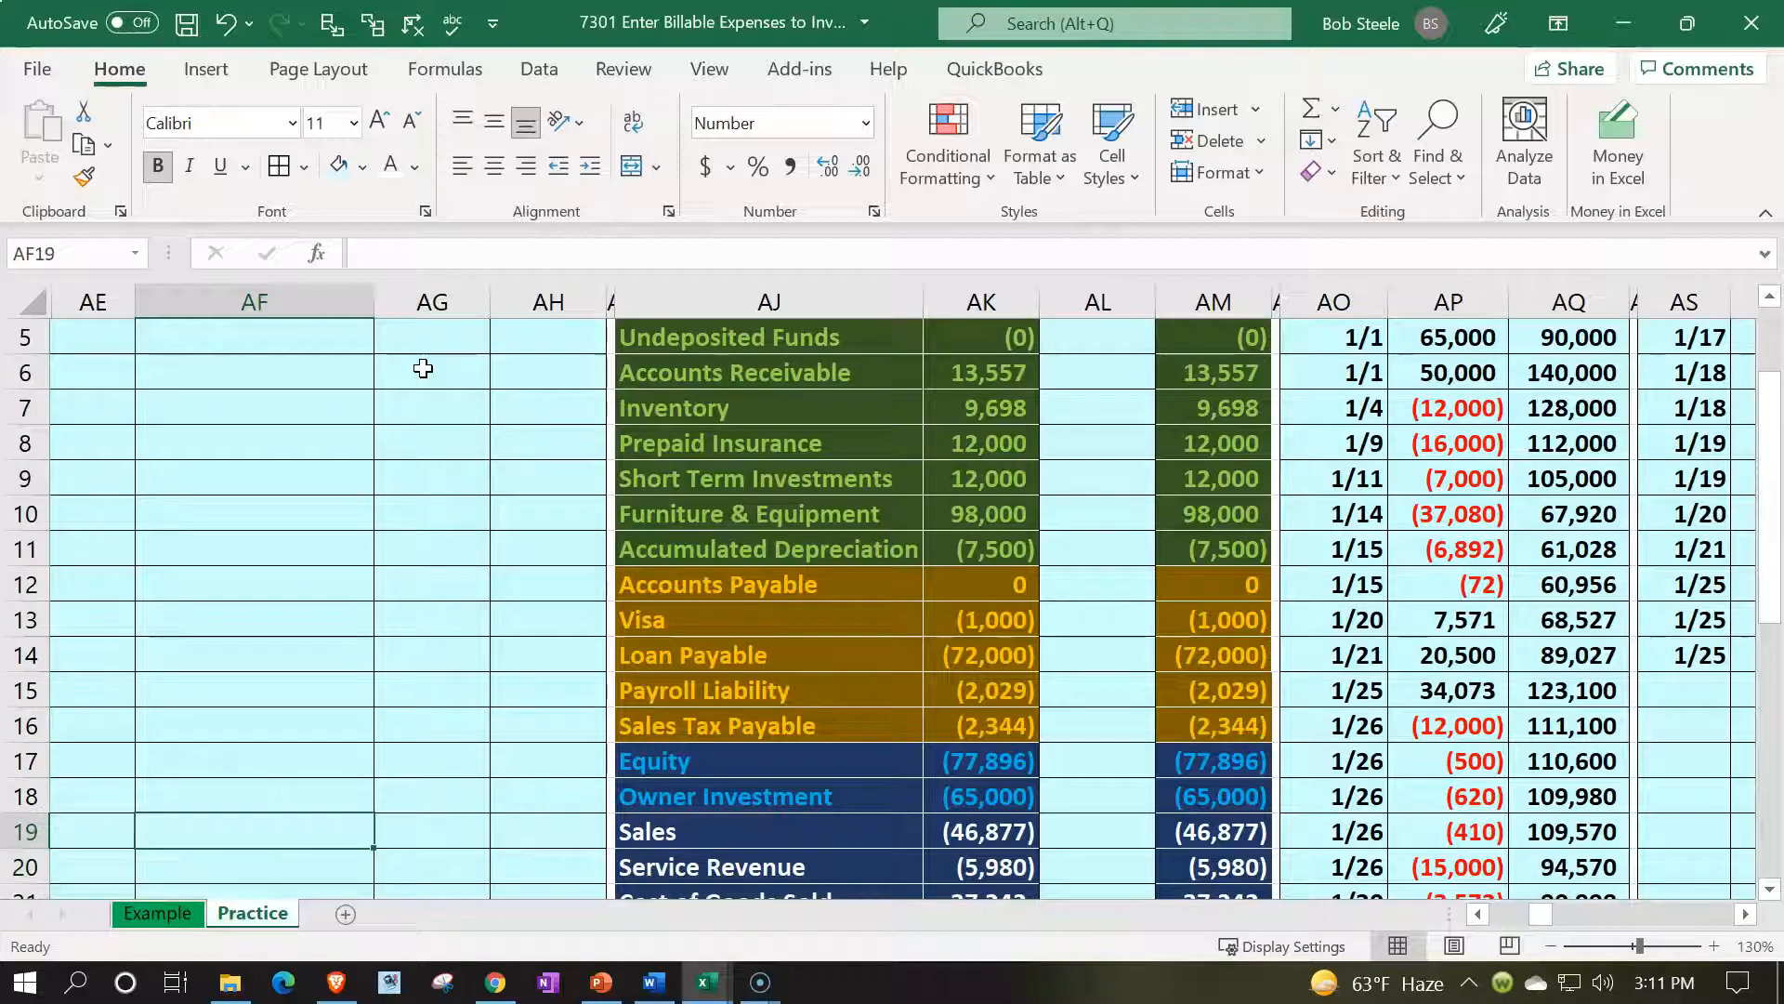
Replace the formula in the Office Supplies debit cell AG2 with the amount 130
key("Up")
key("Up")
key("Up")
key("Up")
key("Up")
key("Up")
key("Up")
key("Up")
key("Up")
key("Up")
key("Up")
key("Up")
key("Up")
key("Down")
key("Right")
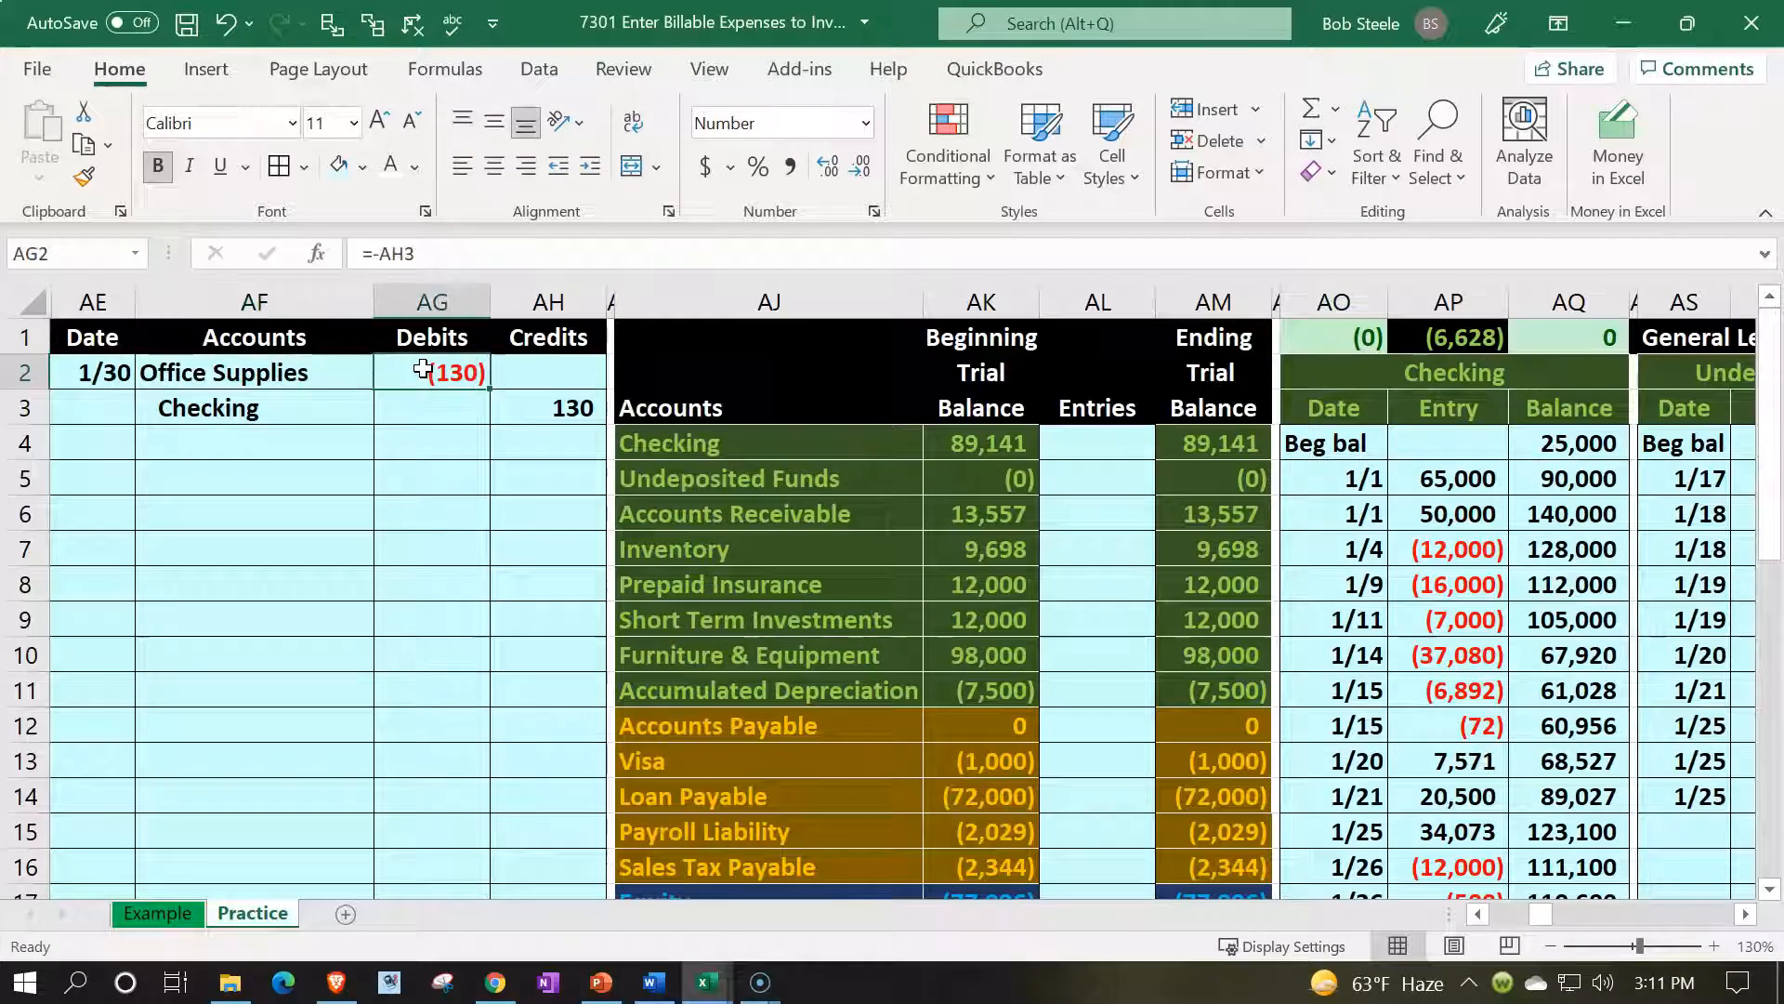
type("130")
key("Return")
Enter a formula in the Checking credit cell AH3 that takes the negative of the debit in AG2
key("Right")
type("-")
left_click(423, 369)
key("Return")
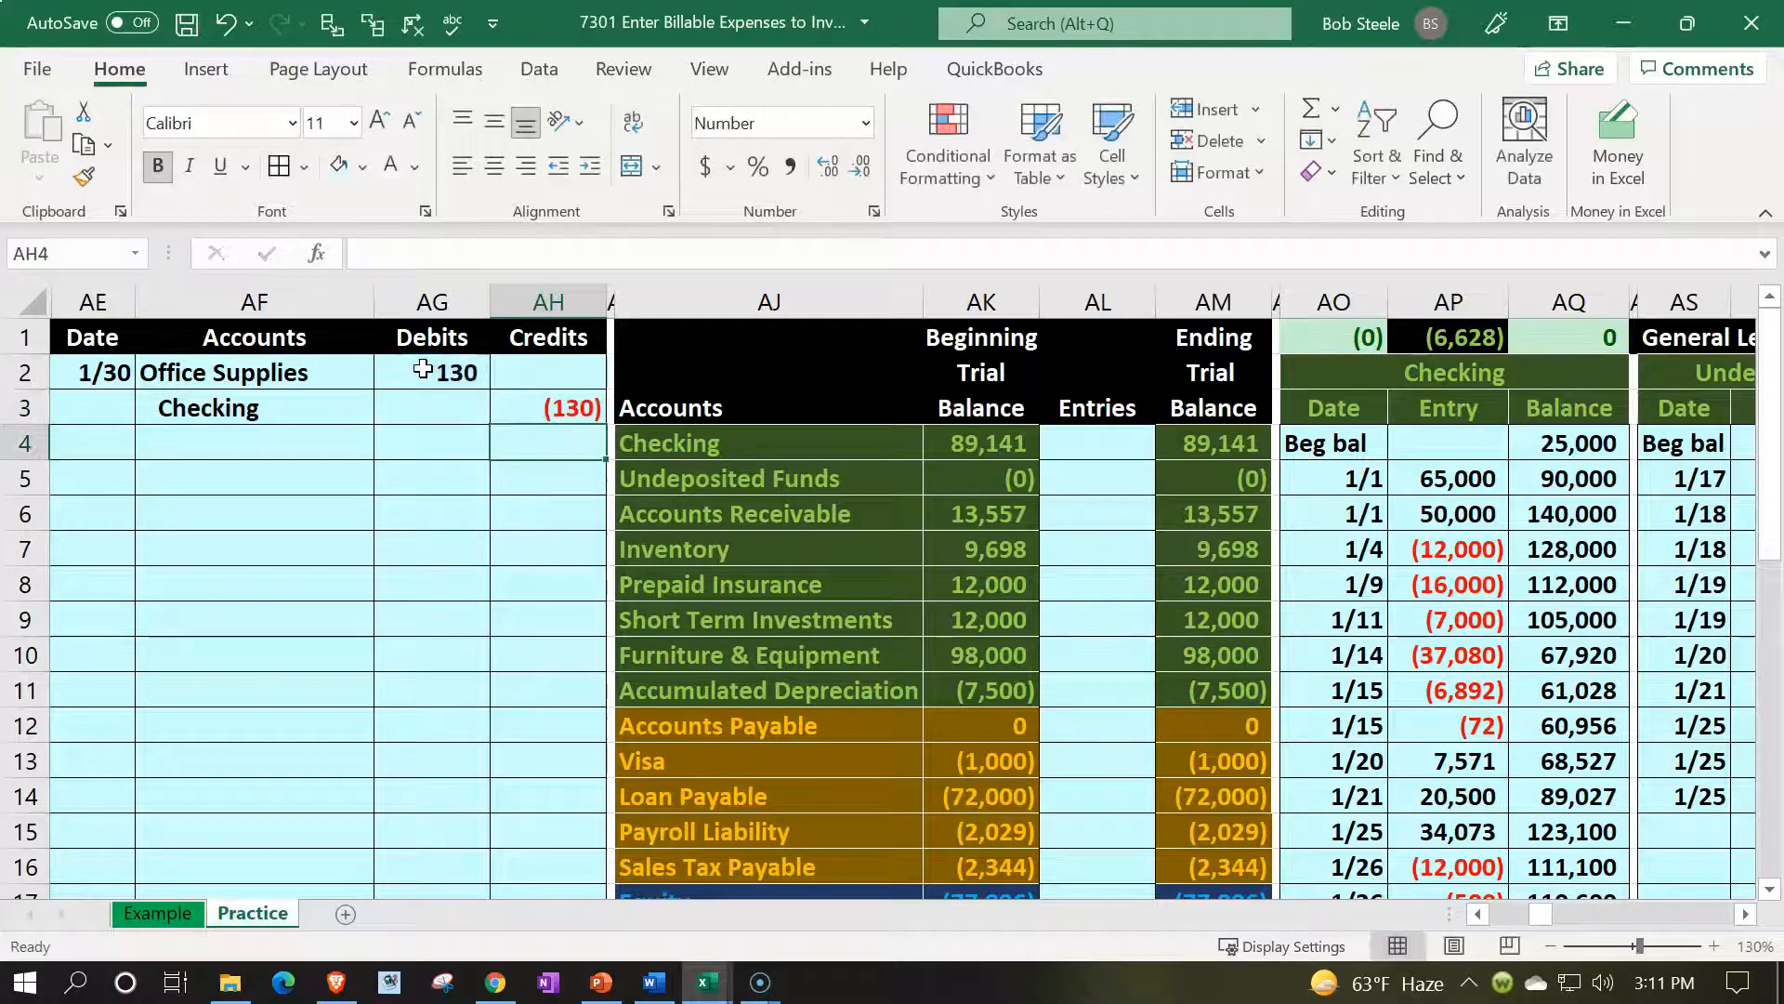
Post the Office Supplies debit to the trial balance by linking entries cell AL22 to AG2
key("Down")
key("Down")
key("Down")
key("Down")
key("Down")
key("Down")
key("Down")
key("Down")
key("Down")
key("Down")
key("Down")
key("Down")
key("Down")
key("Down")
key("Down")
key("Down")
key("Down")
key("Down")
key("Down")
key("Down")
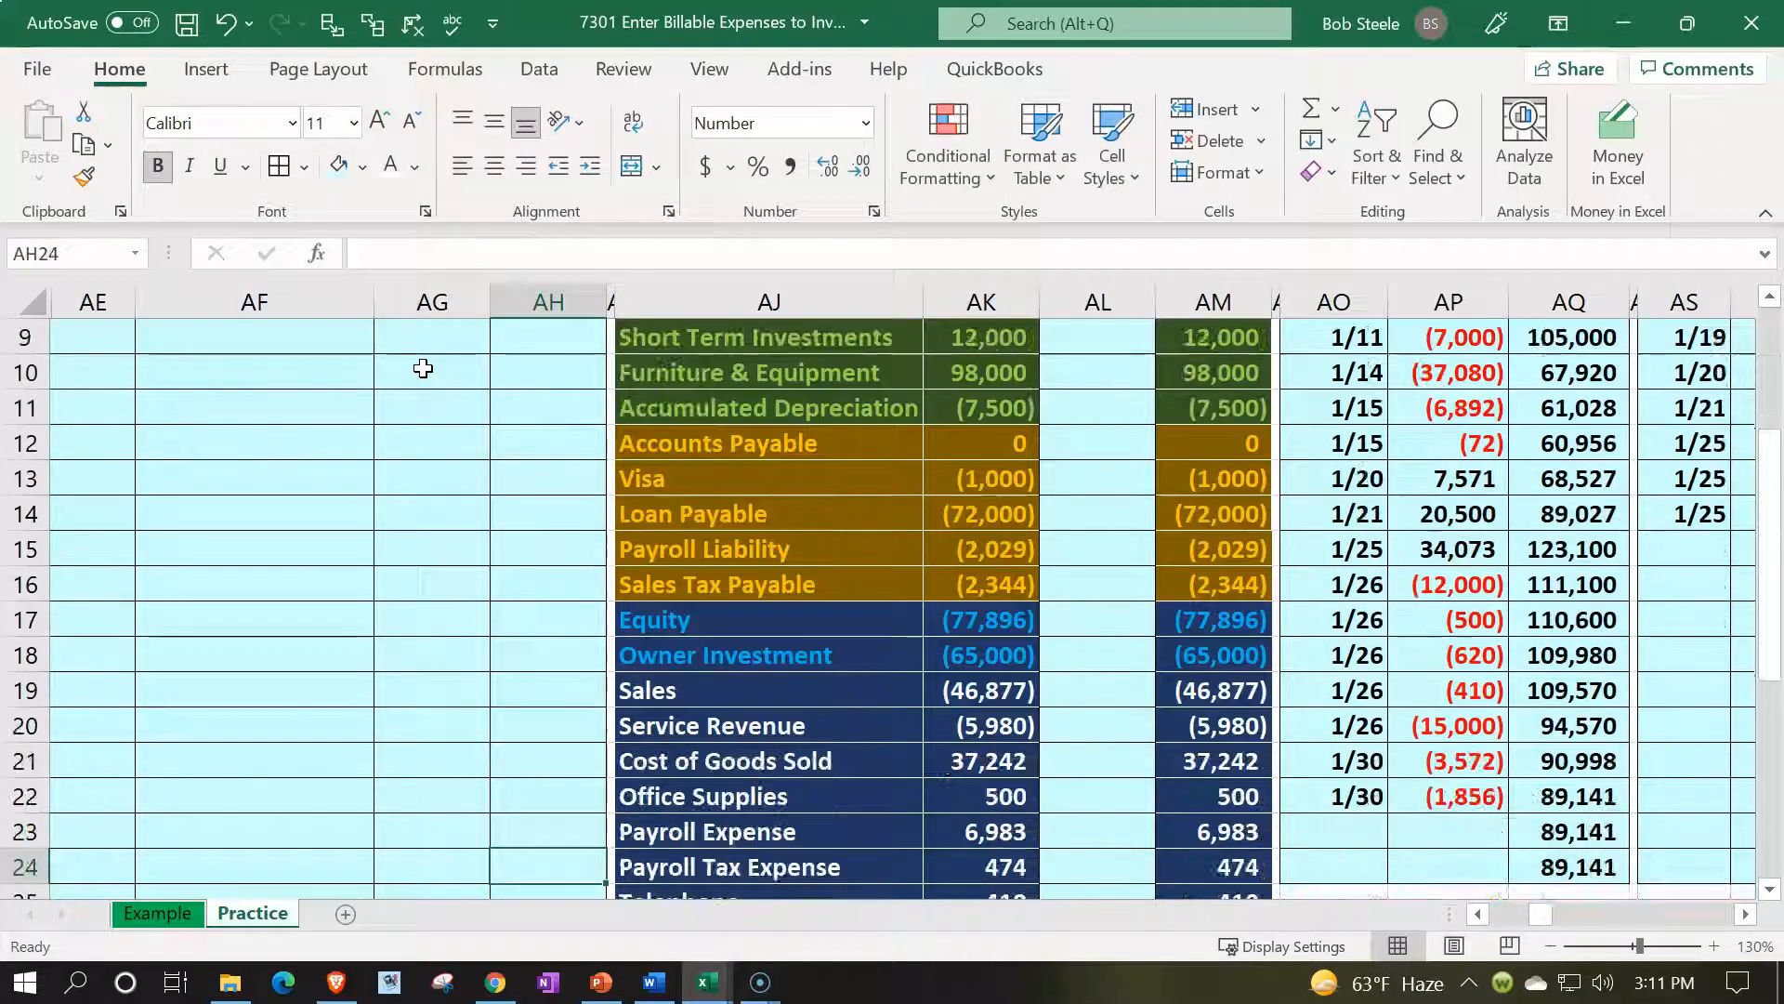
key("Down")
key("Right")
key("Right")
key("Right")
key("Right")
key("Up")
key("Up")
key("Up")
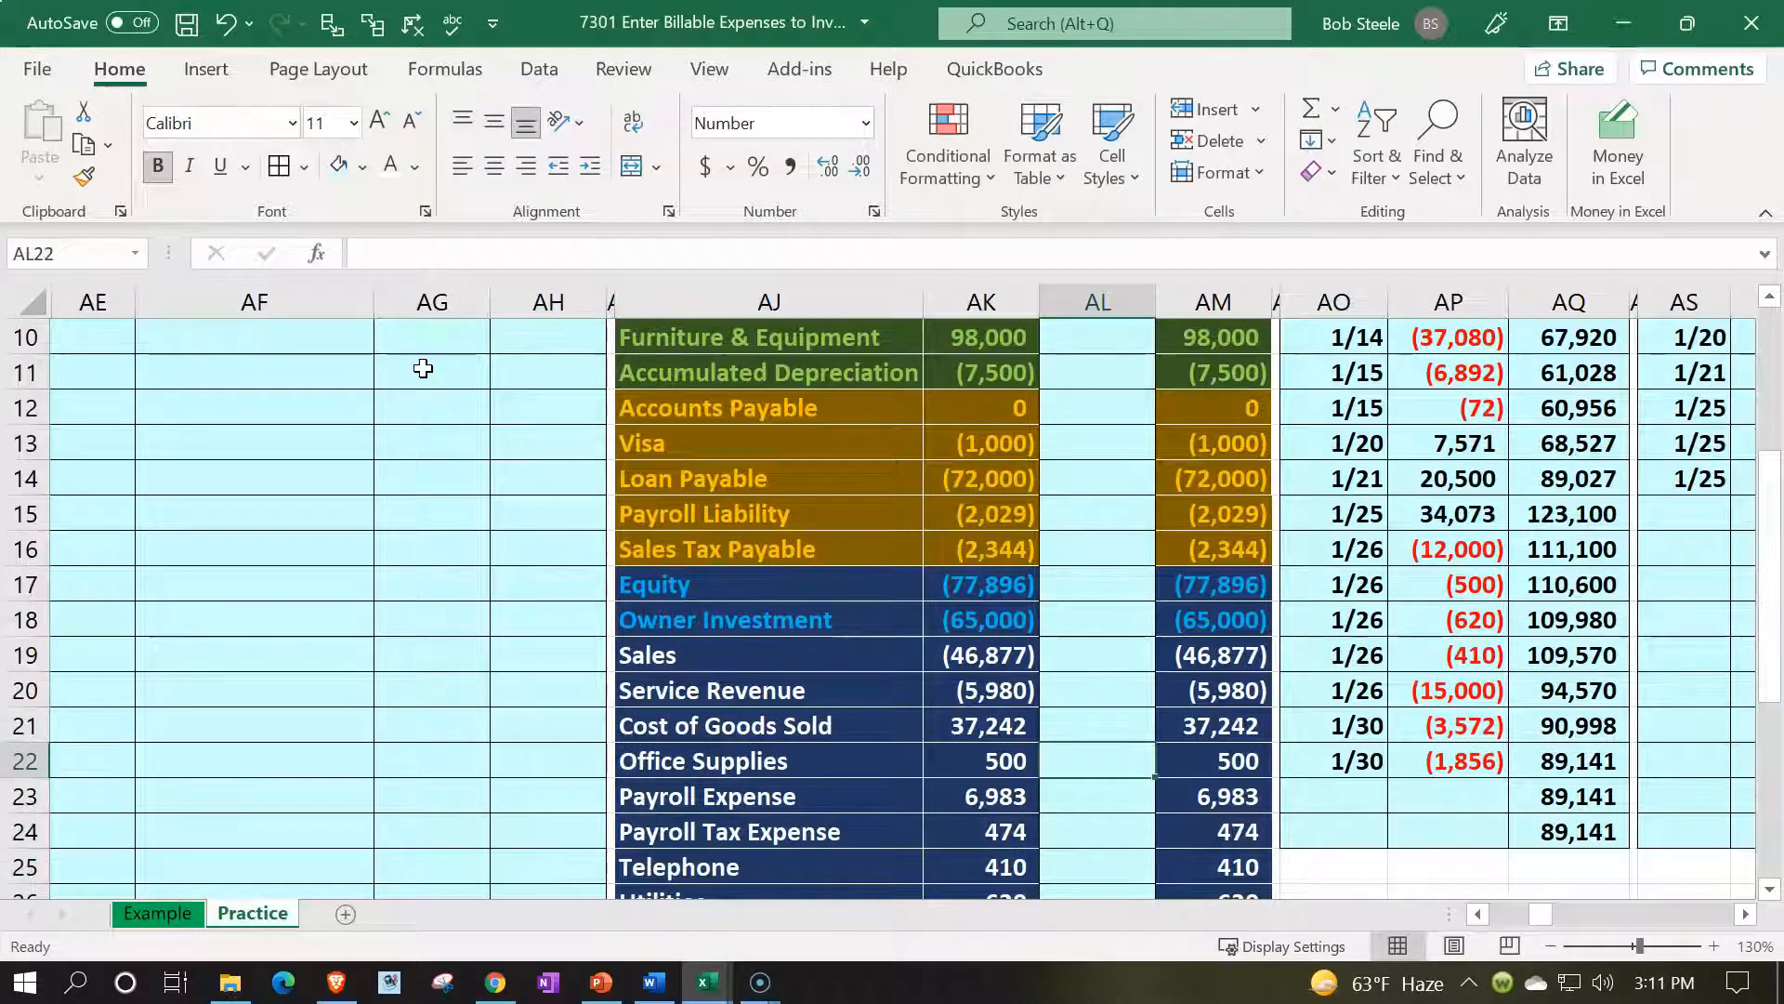
type("=")
key("Left")
key("Left")
key("Left")
key("Left")
key("Up")
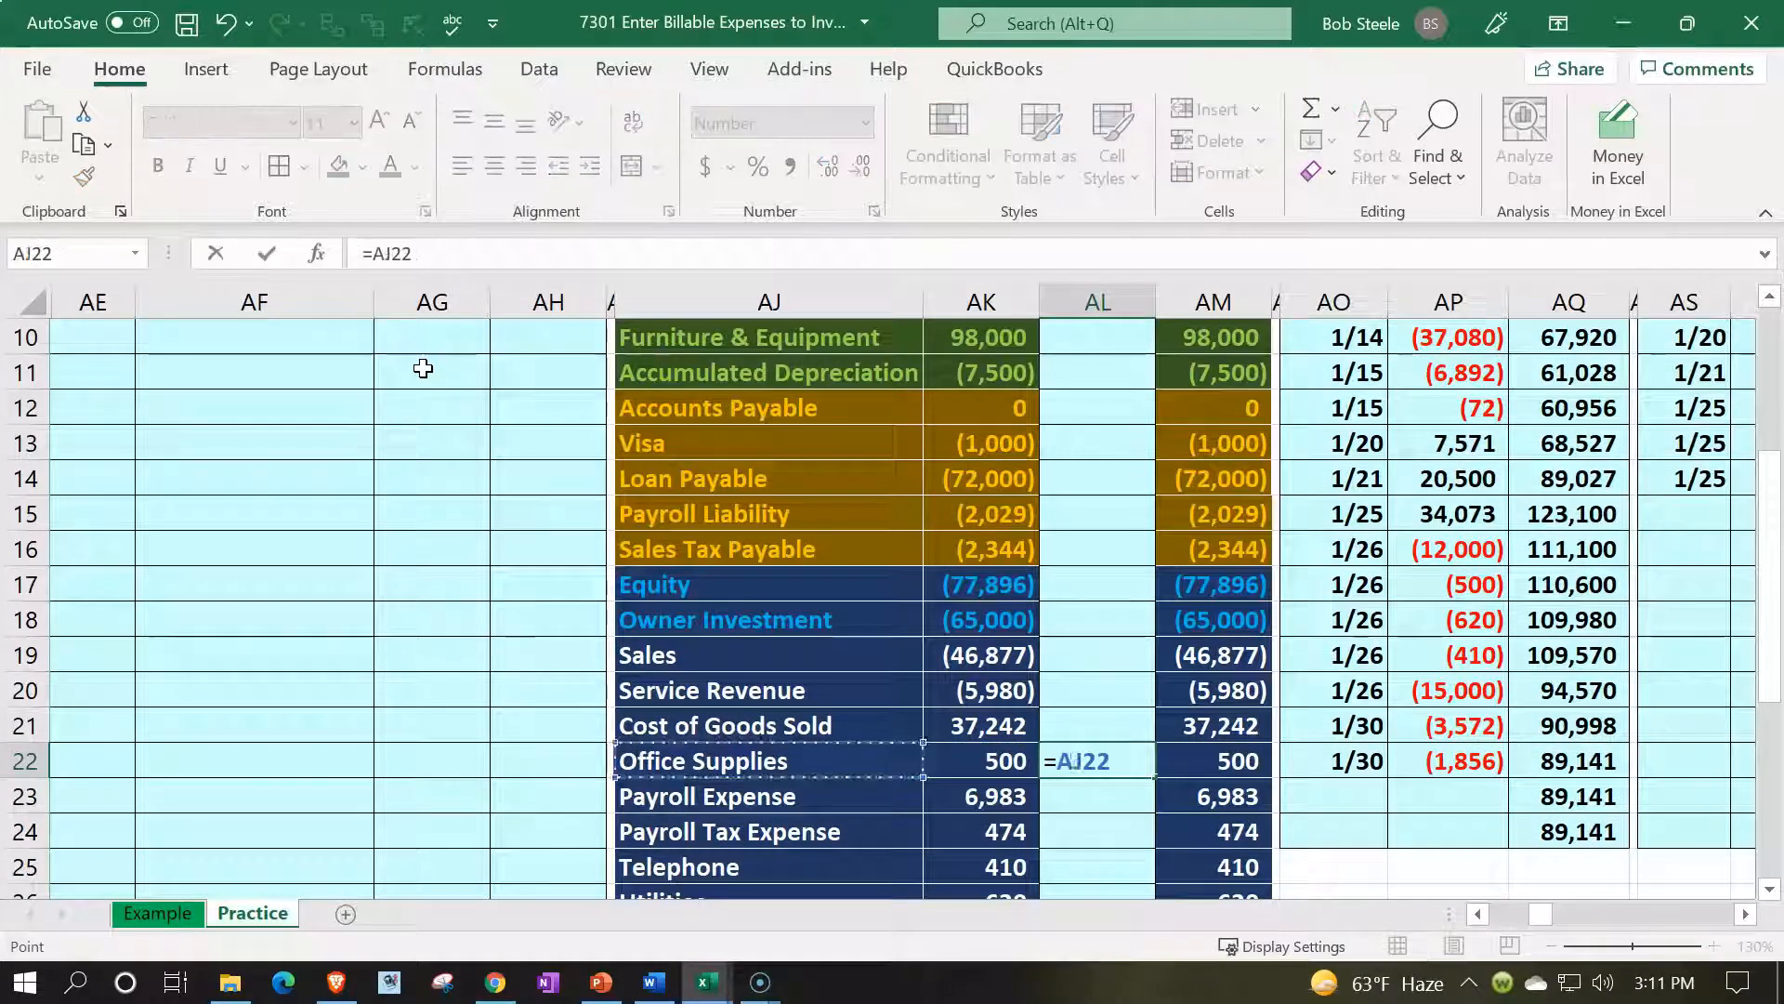
key("Up")
key("Up")
key("Up")
key("Up")
key("Up")
key("Up")
key("Up")
key("Up")
key("Up")
key("Up")
key("Up")
key("Up")
key("Up")
key("Up")
key("Up")
key("Up")
key("Up")
key("Up")
key("Up")
key("Up")
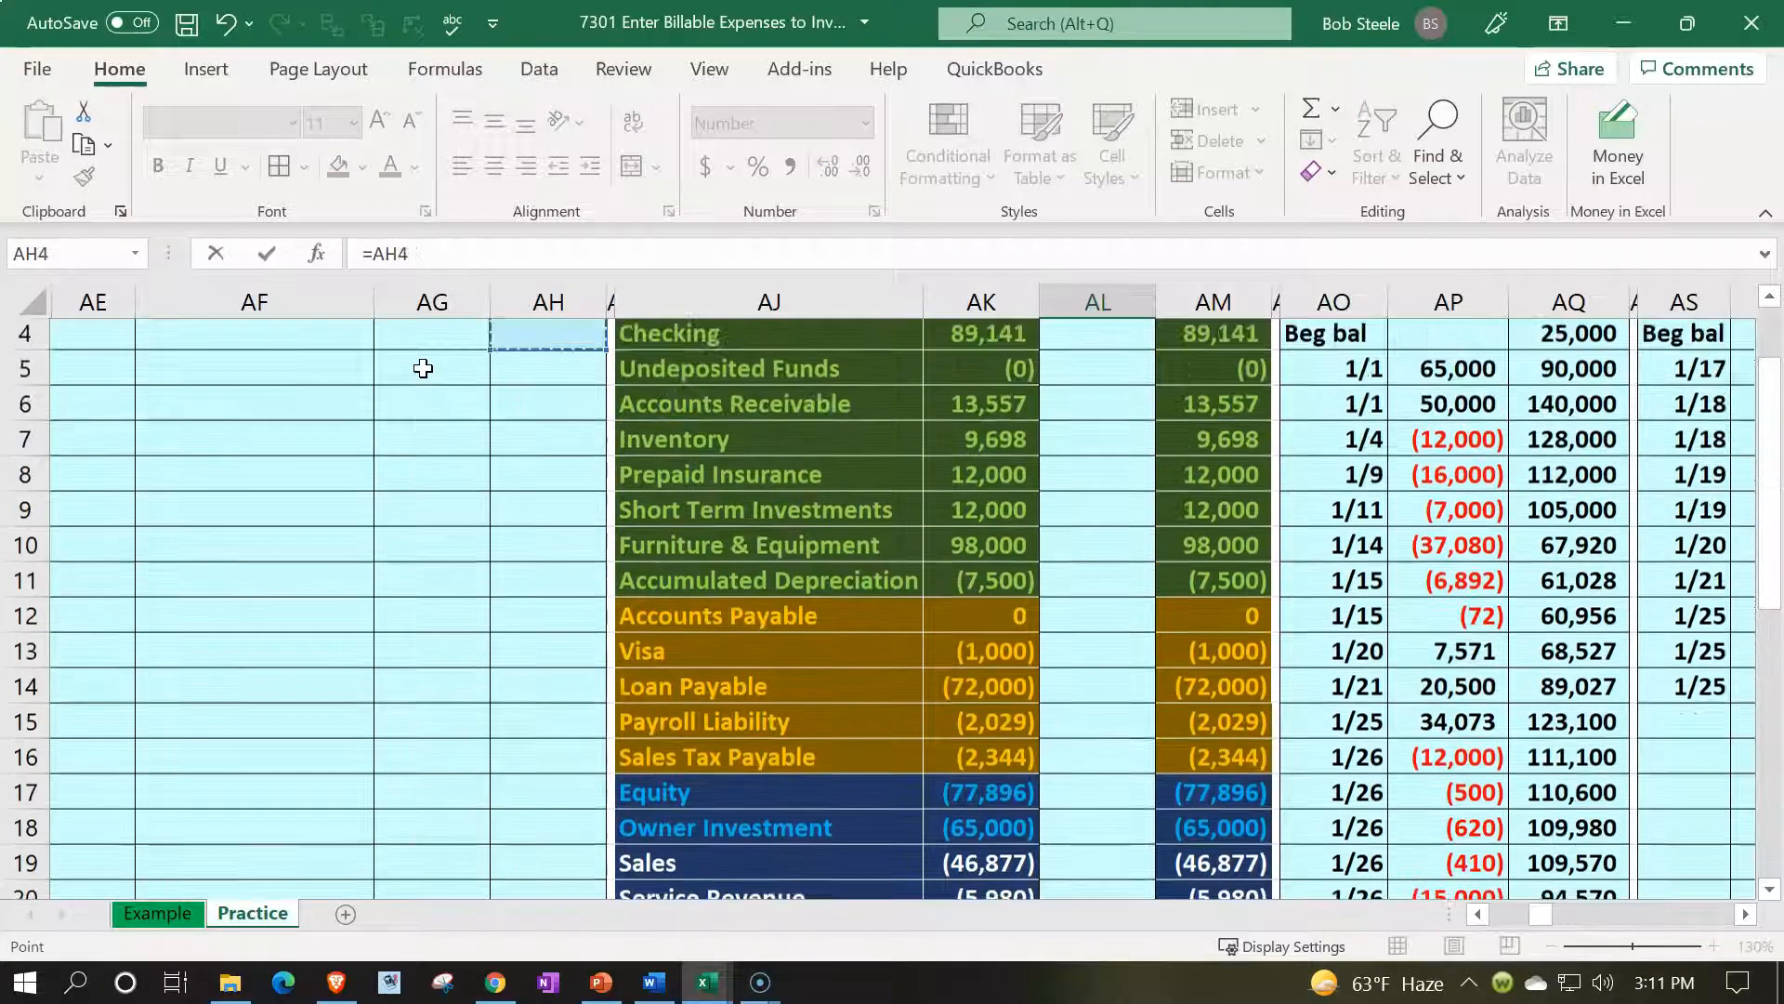
left_click(423, 370)
key("Return")
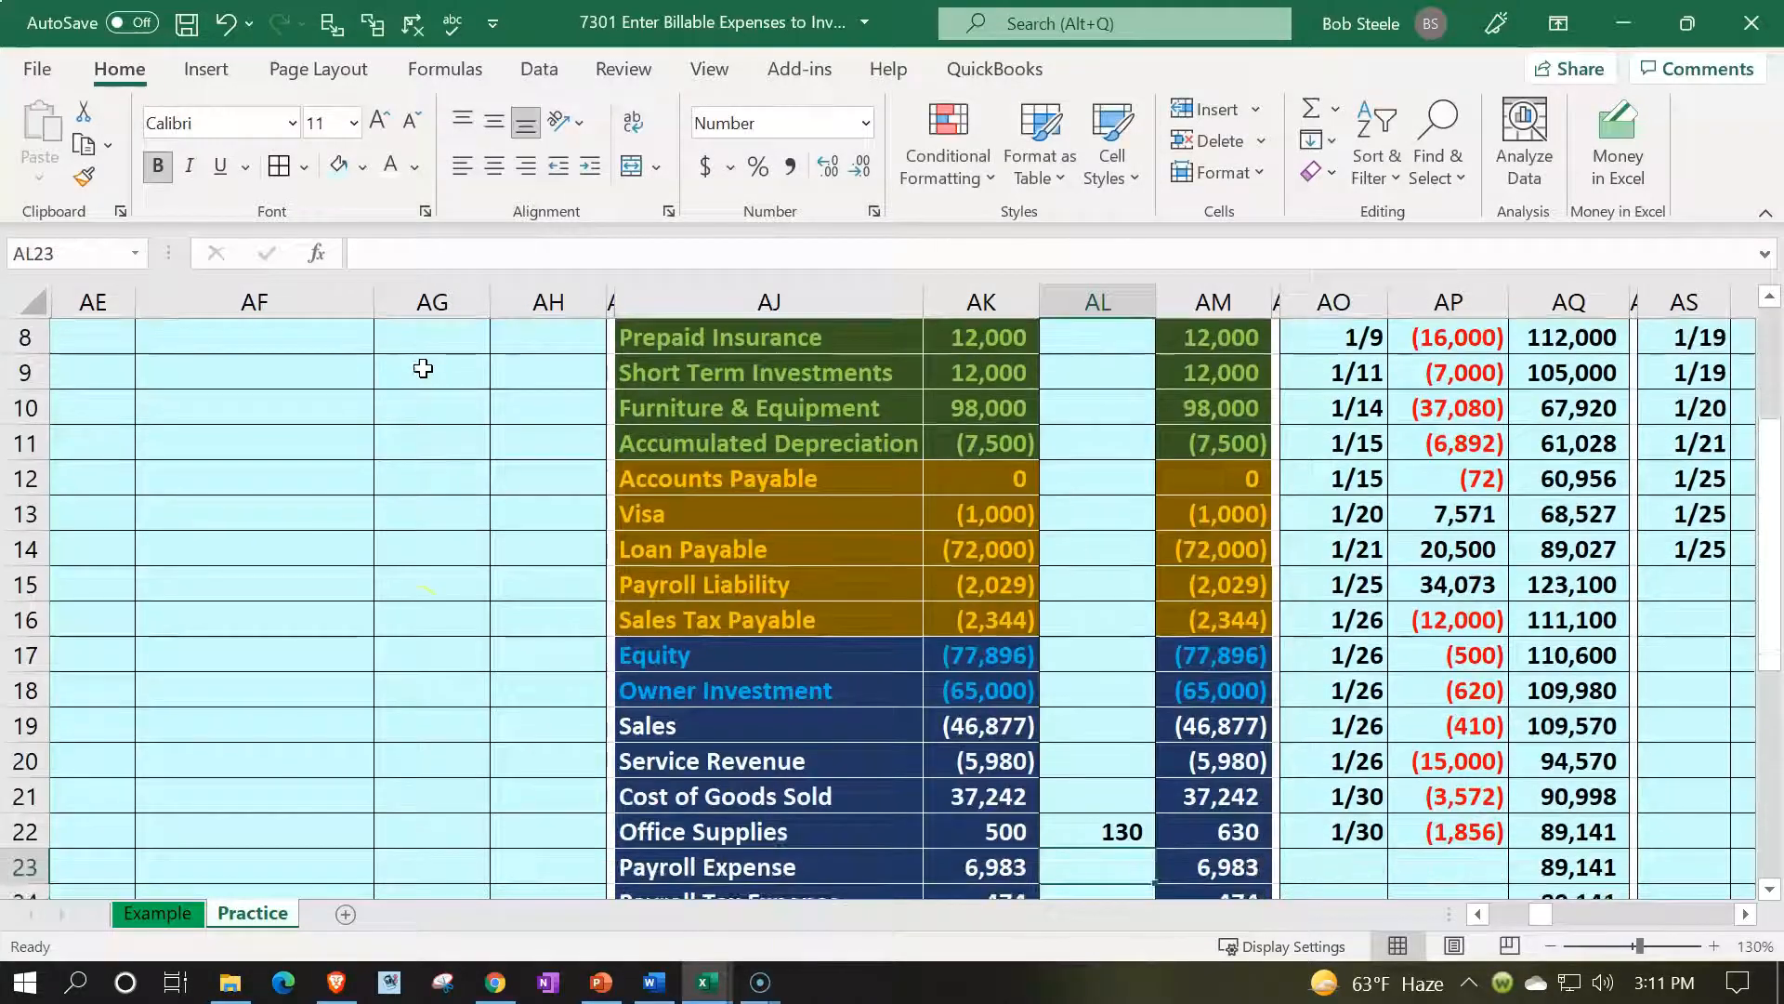
Post the Checking credit by linking entries cell AL4 to AH3, and review the Office Supplies ending balance and net income
scroll(306, 427, "up", 3)
left_click_drag(300, 409, 524, 401)
left_click(1075, 440)
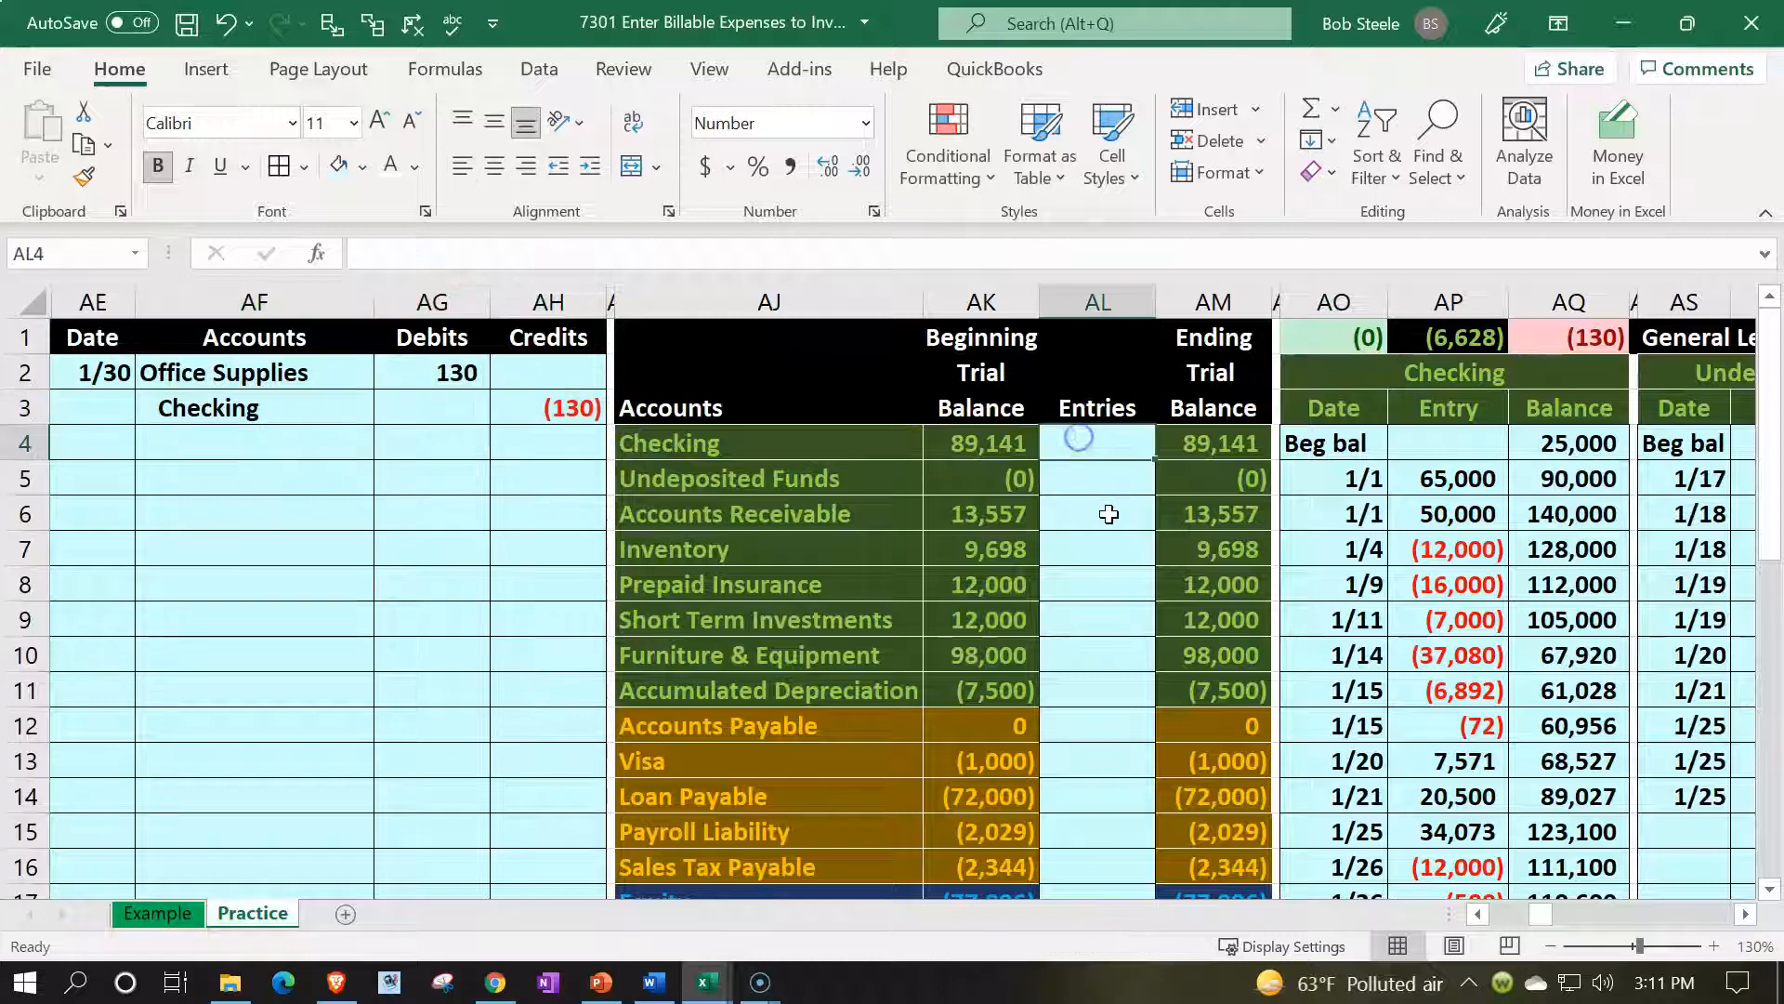
type("=")
key("Left")
key("Left")
key("Left")
key("Left")
key("Up")
key("Return")
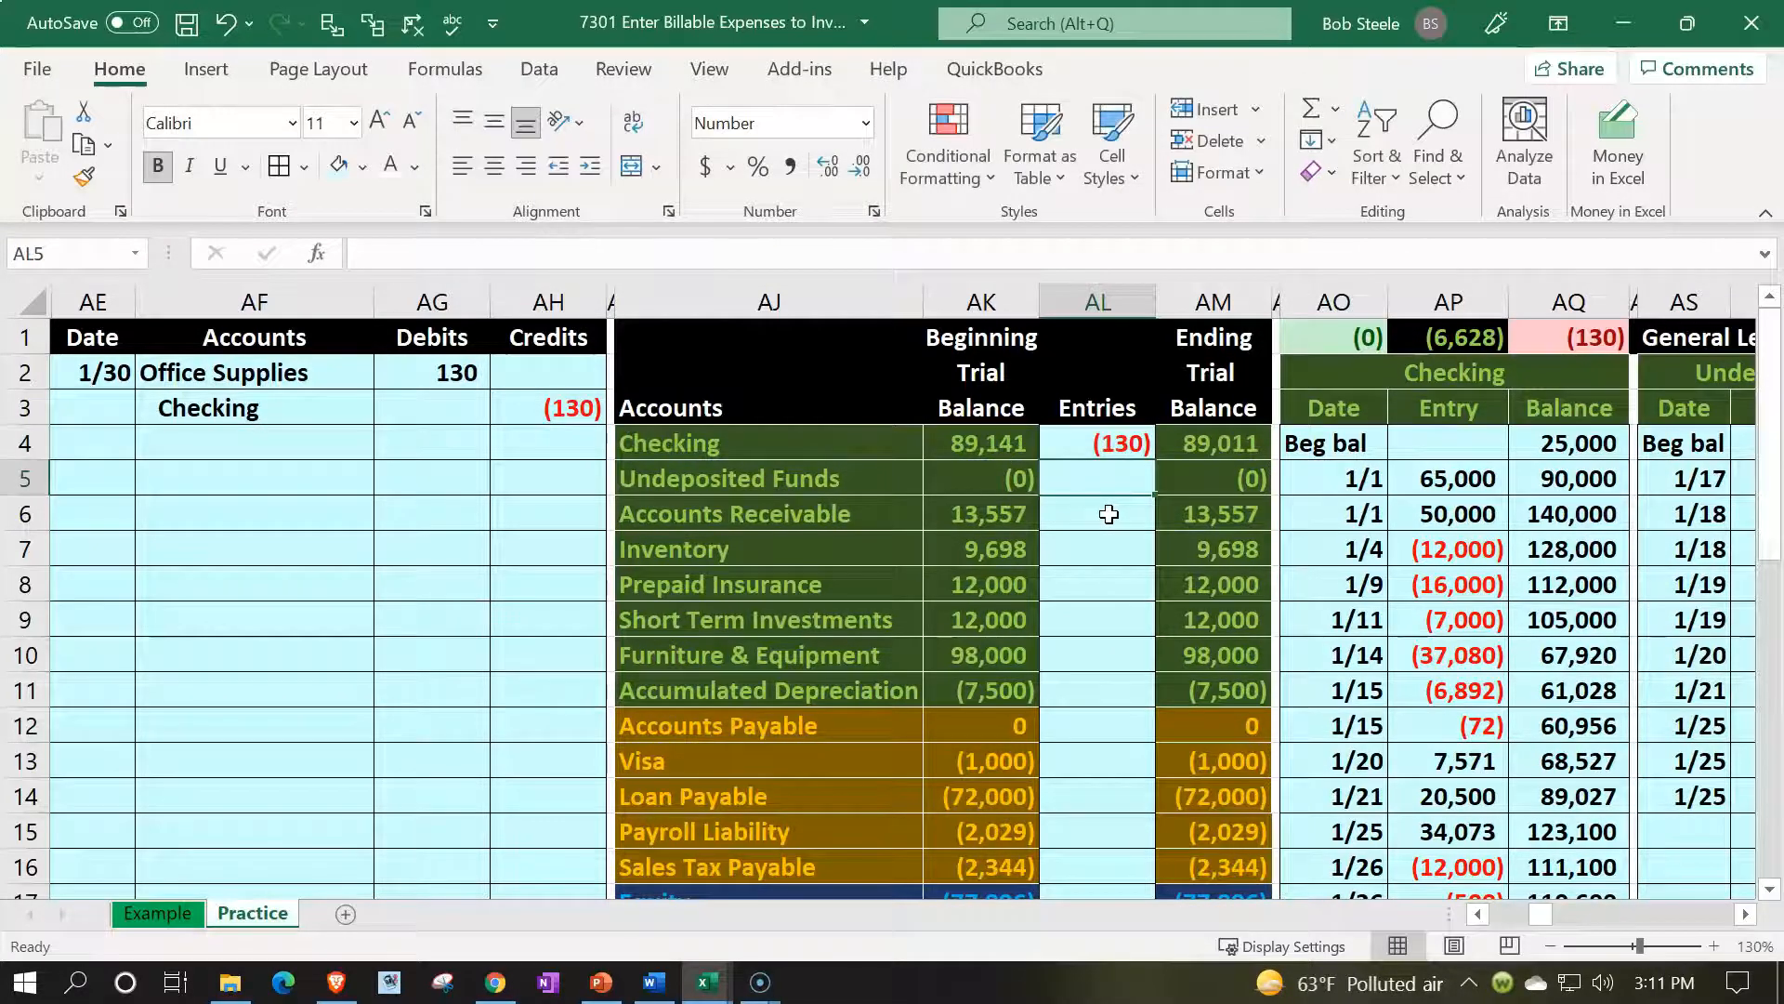
scroll(1109, 514, "down", 4)
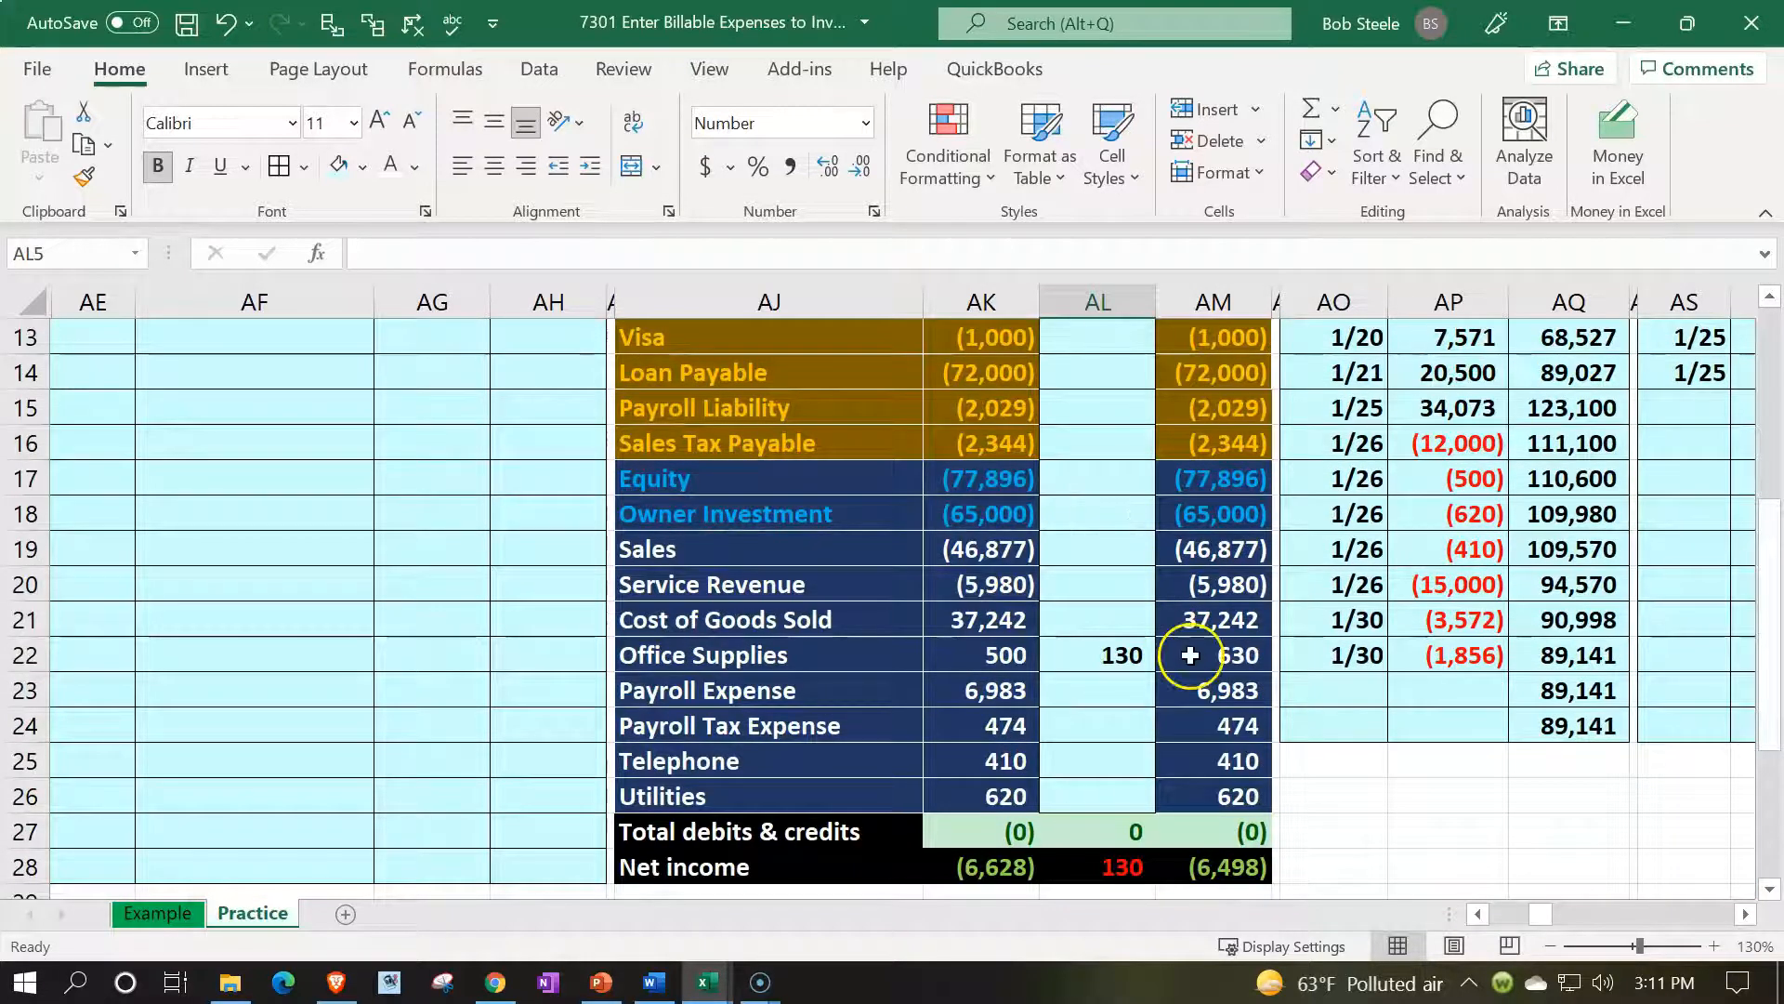
left_click(1190, 656)
scroll(1191, 655, "down", 1)
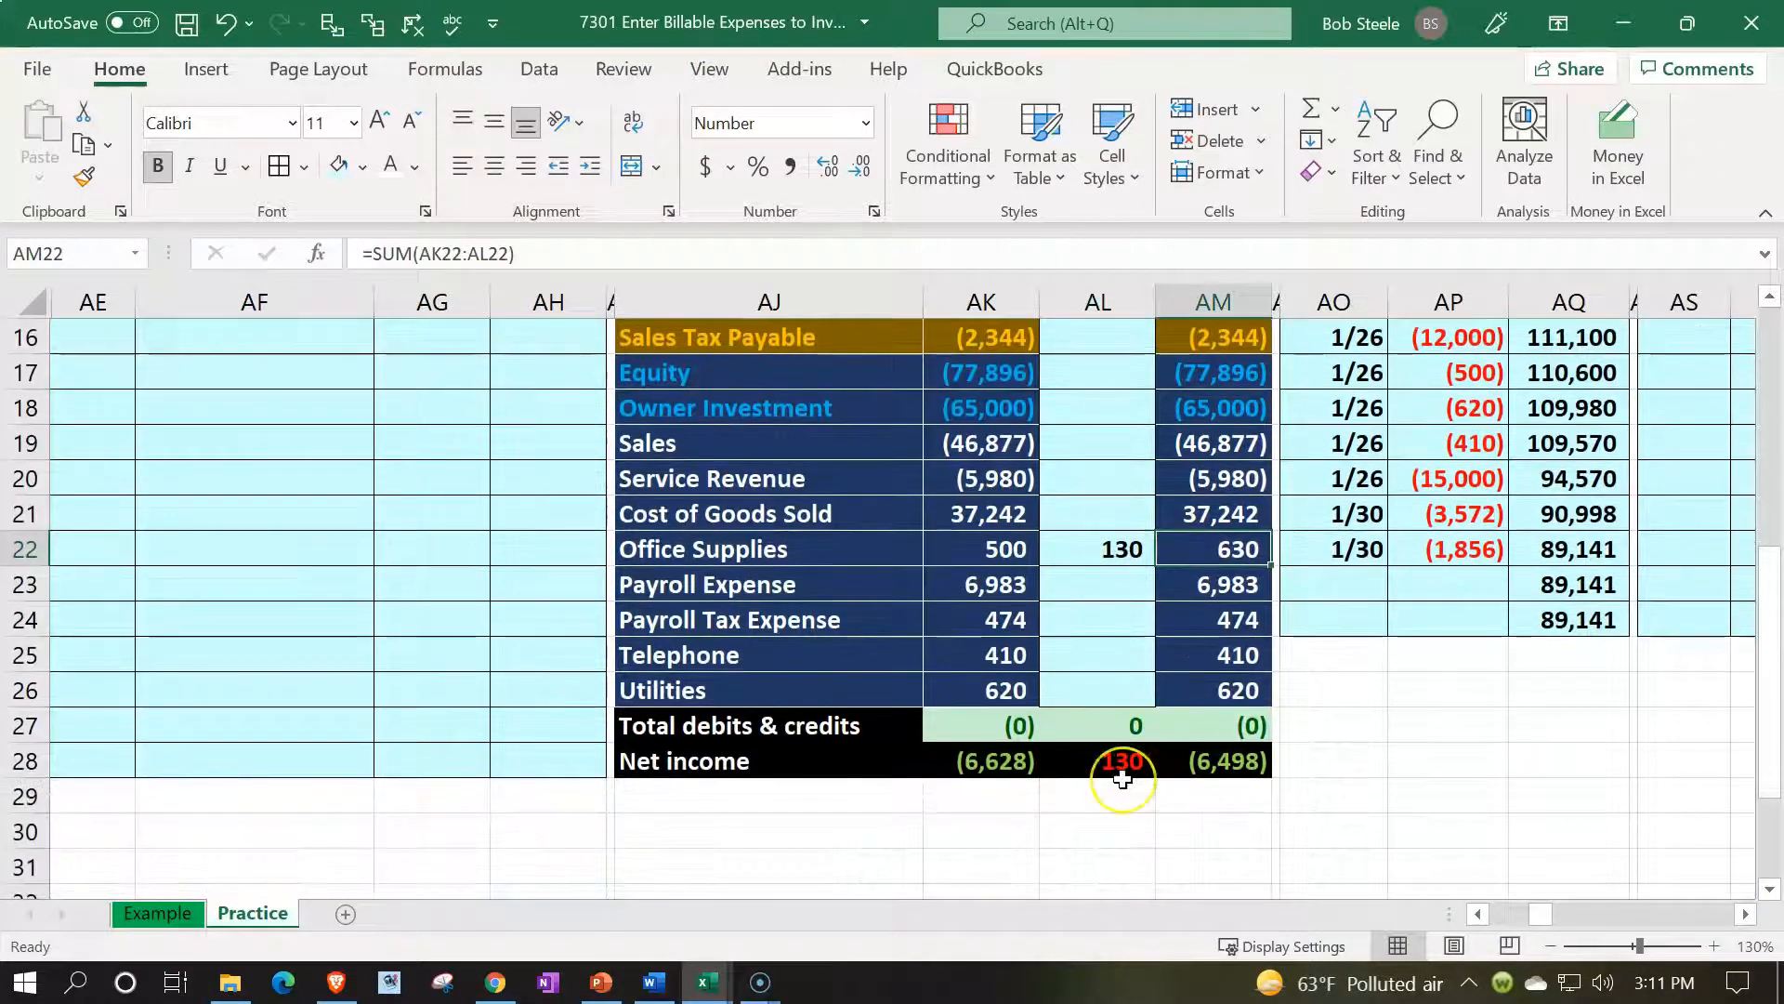
Start a second journal entry by entering the date 1/30 in AE5
scroll(406, 721, "up", 5)
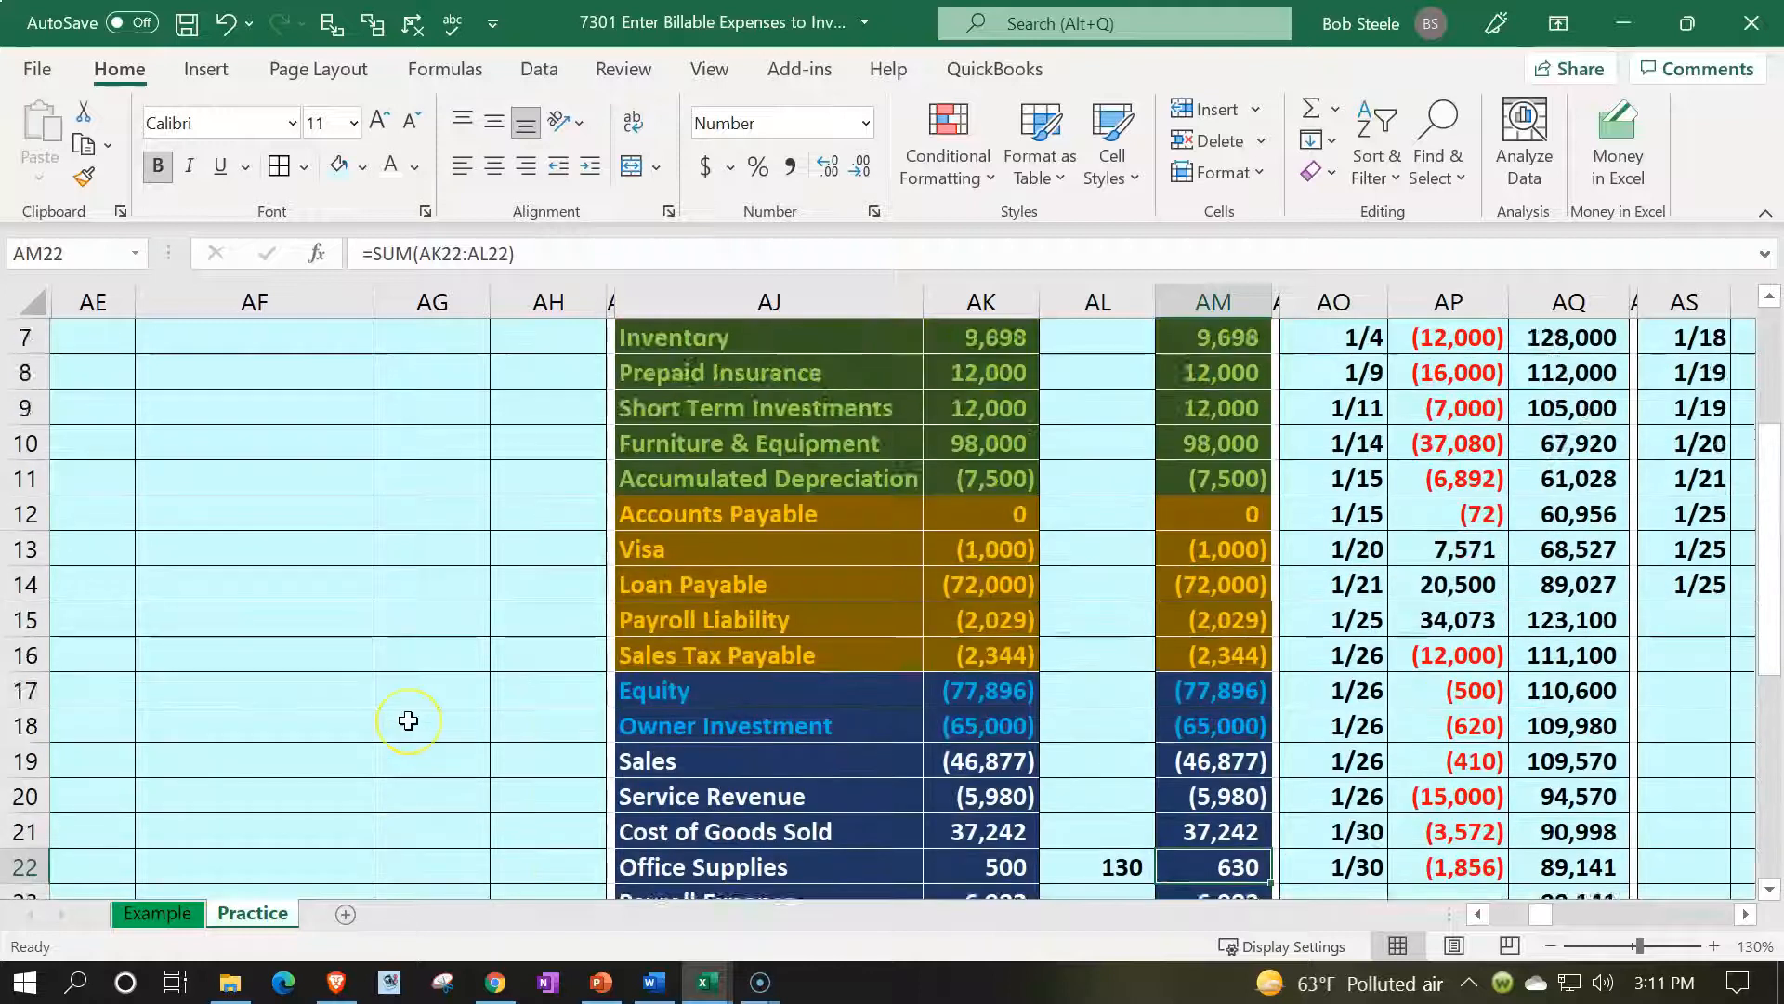
left_click(93, 478)
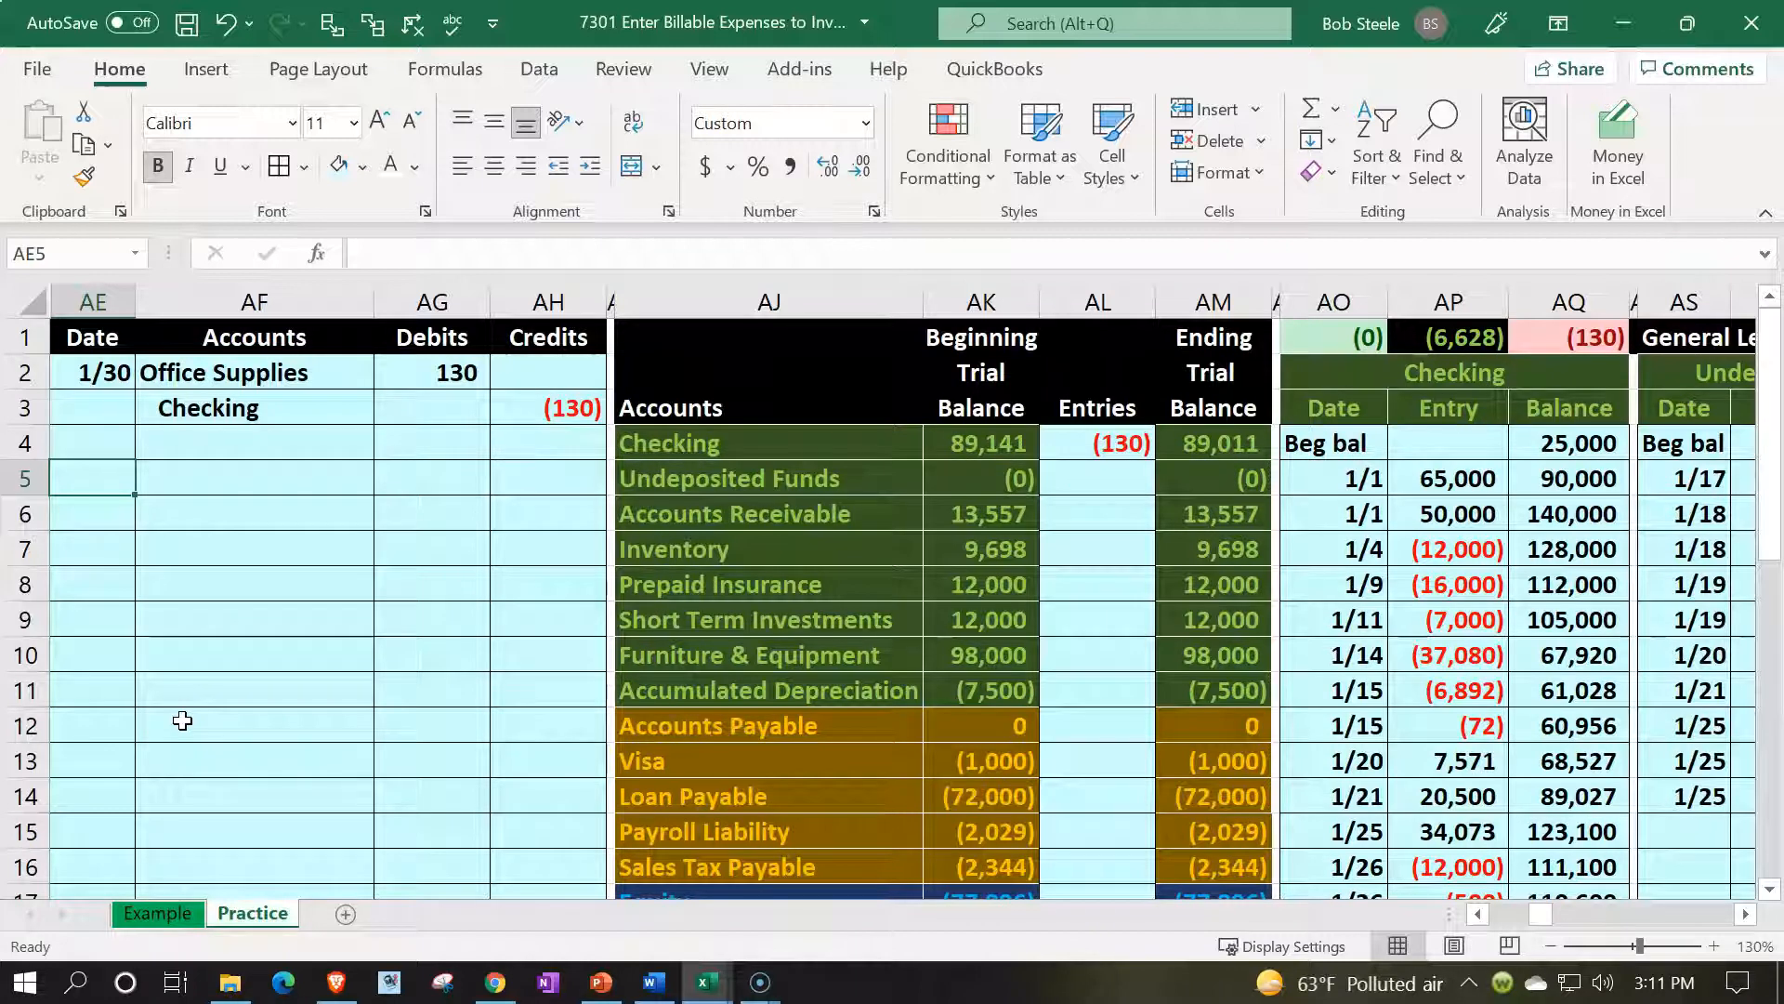
type("1/30")
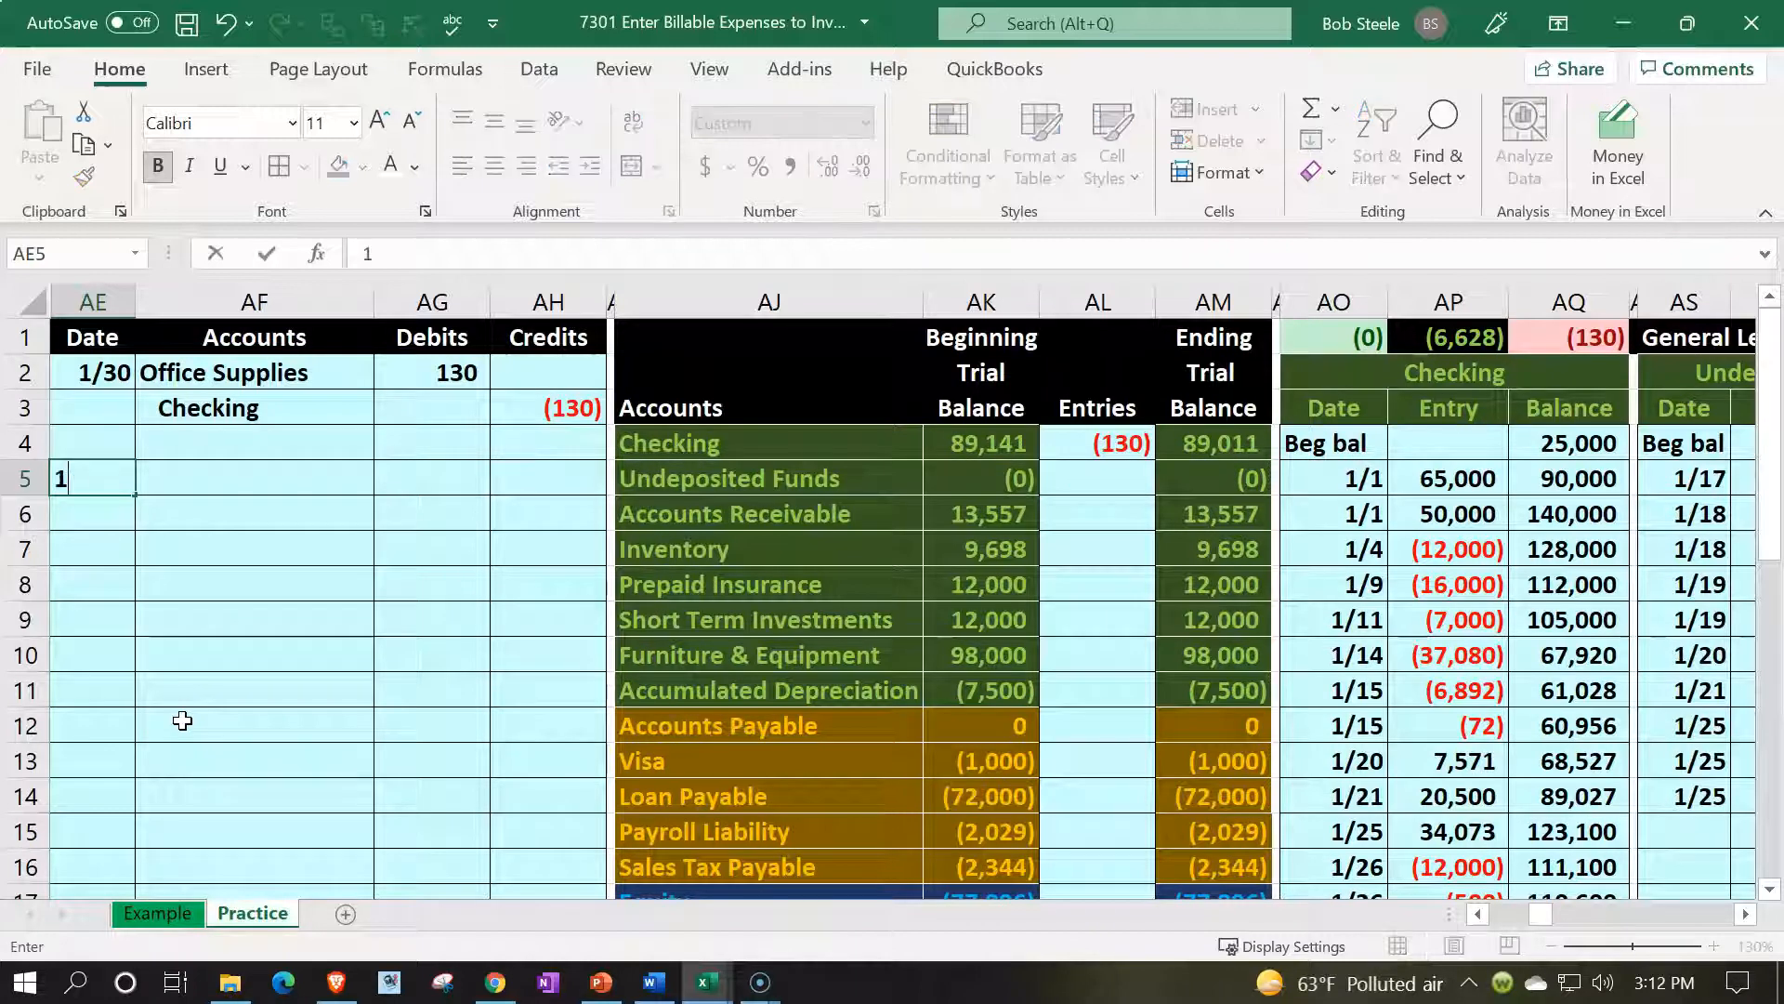
key("Return")
Link the debit account name in AF5 to Accounts Receivable in AJ6
key("Right")
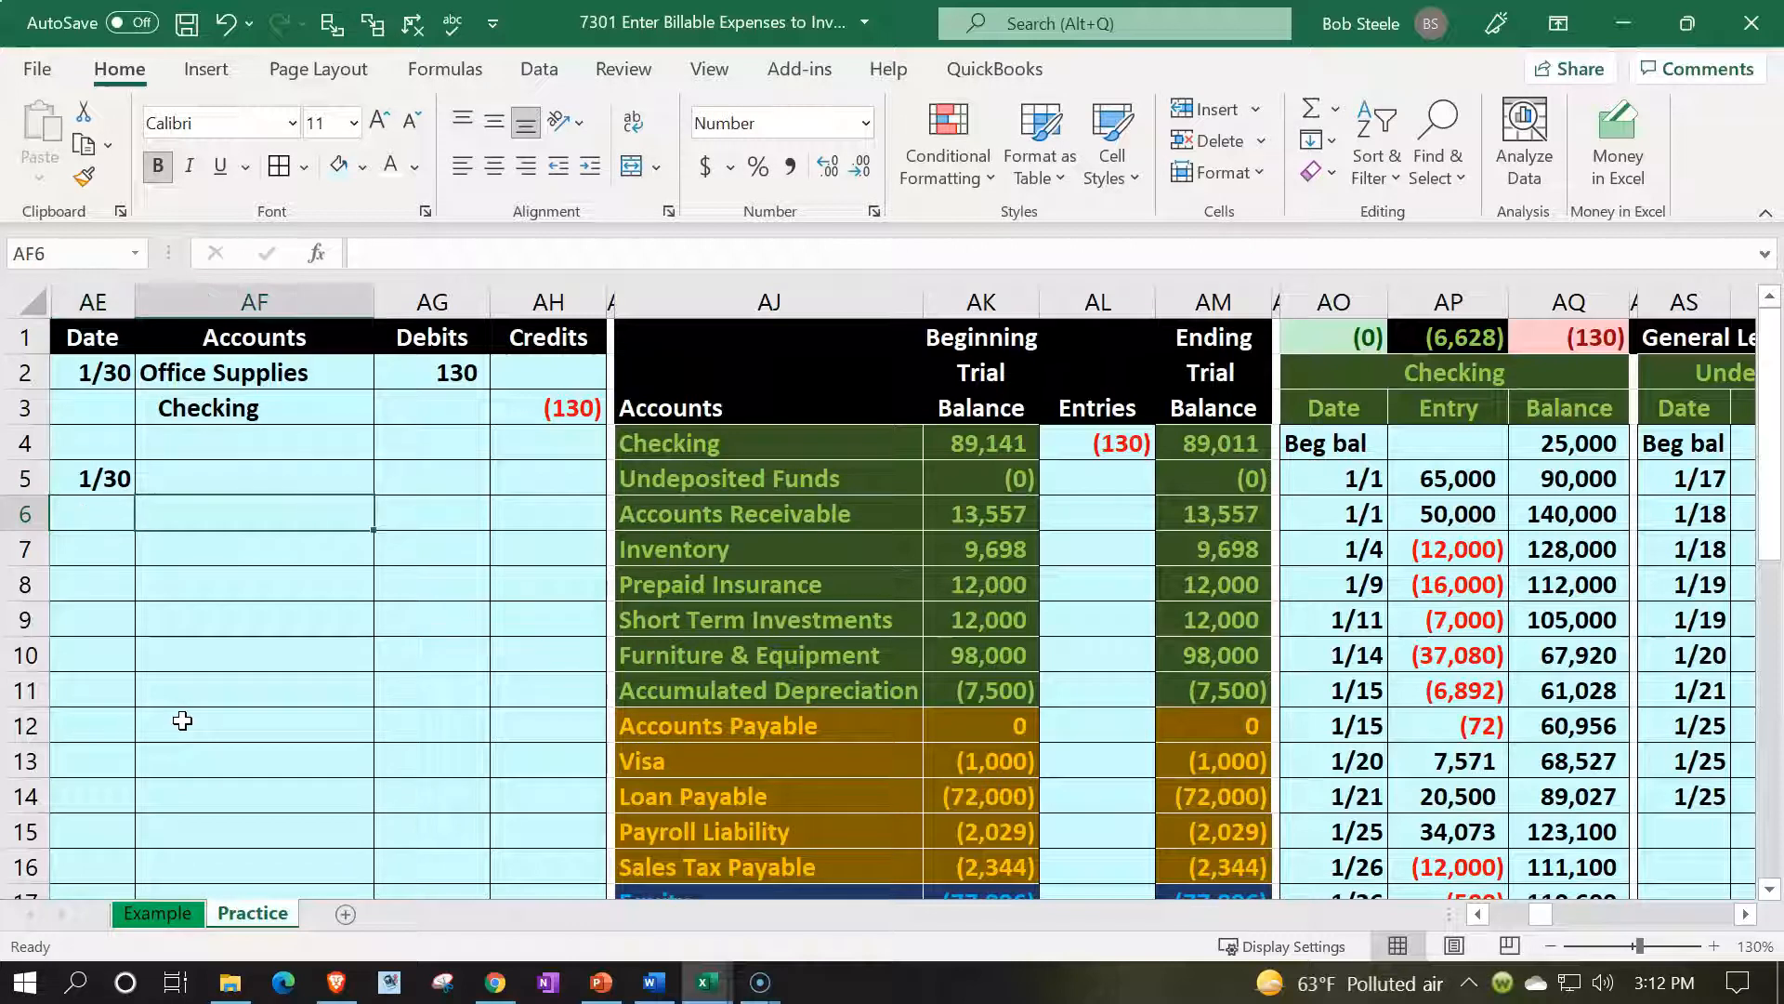
key("Up")
type("=")
key("Right")
key("Right")
key("Right")
key("Right")
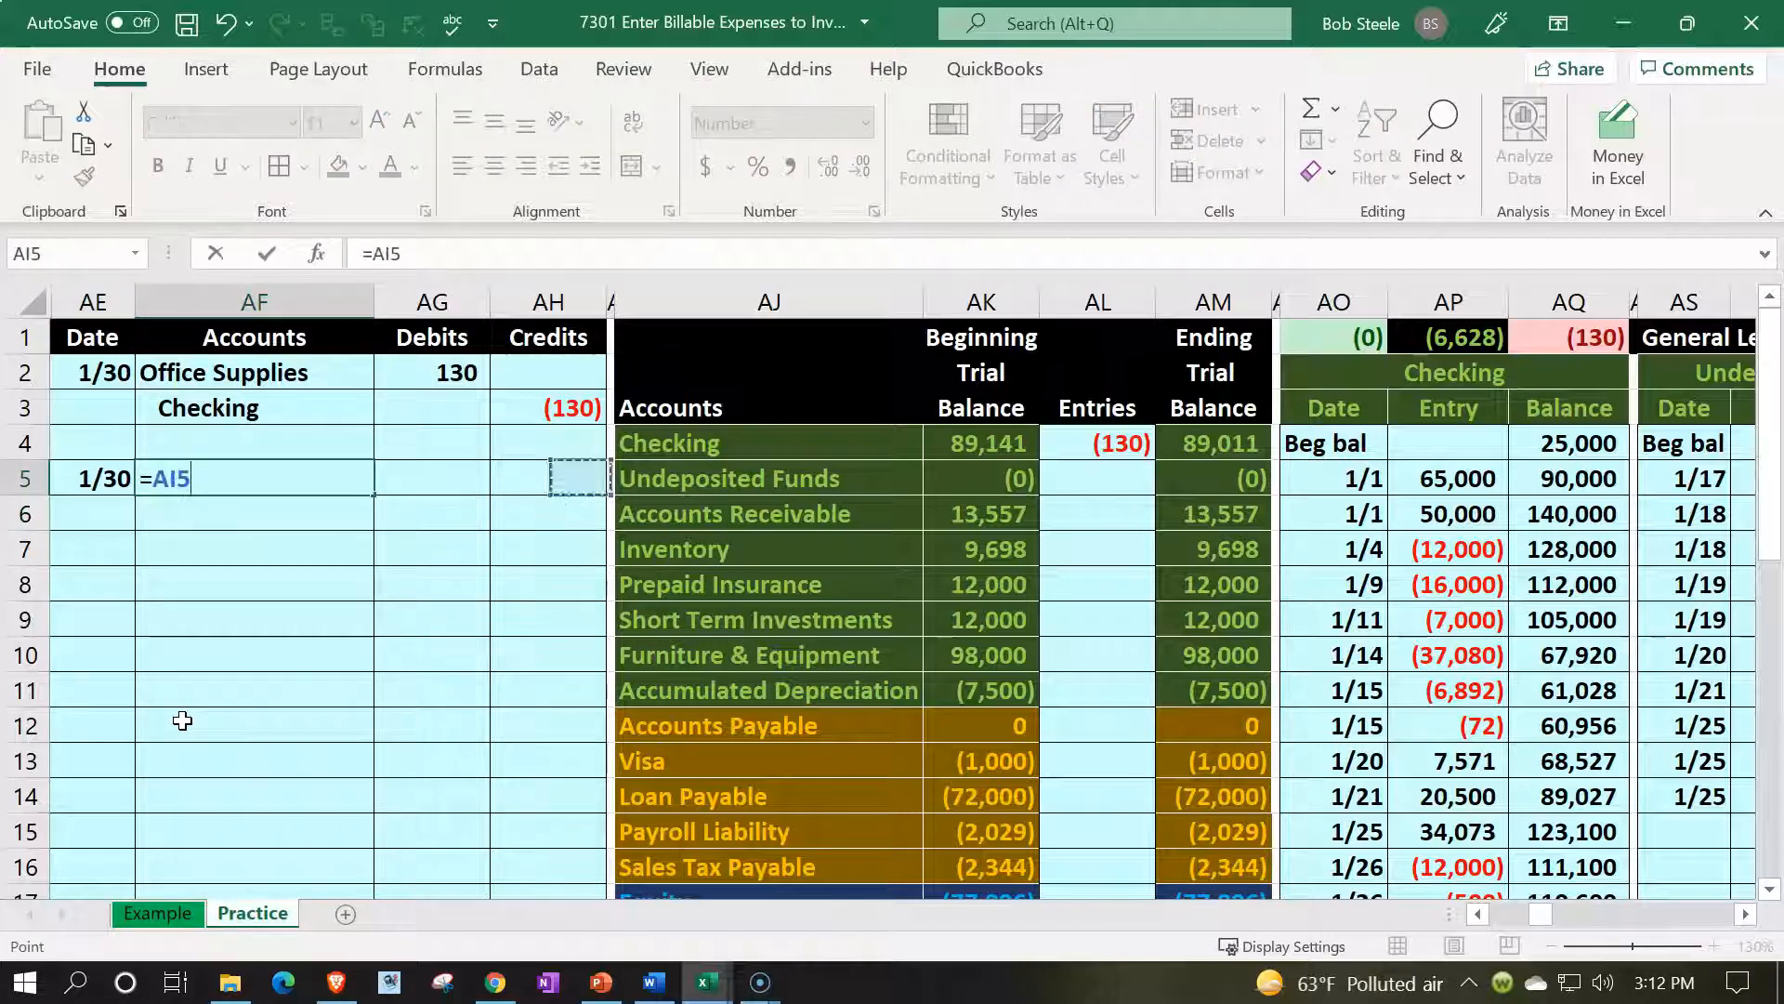
key("Down")
key("Return")
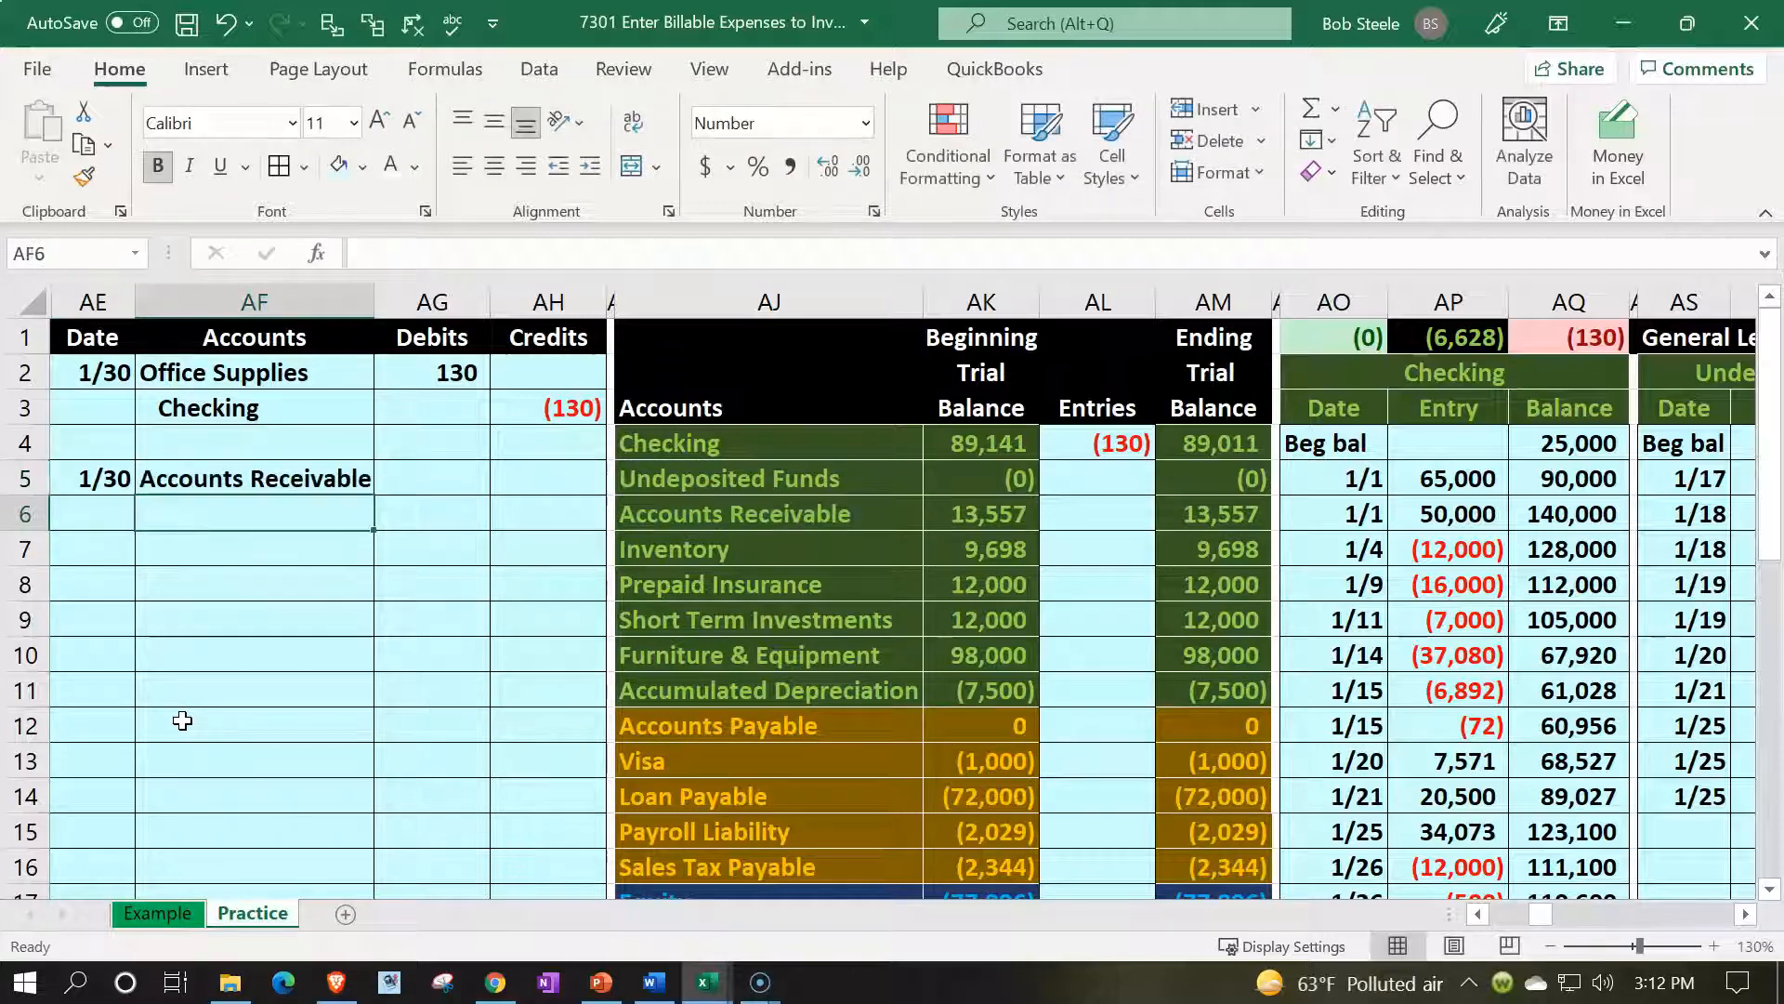
Link the credit account name in AF6 to Service Revenue in AJ20
type("=")
key("Down")
key("Down")
key("Down")
key("Down")
key("Down")
key("Down")
key("Down")
key("Down")
key("Down")
key("Down")
key("Down")
key("Down")
key("Down")
key("Down")
key("Down")
key("Down")
key("Right")
key("Right")
key("Right")
key("Right")
key("Up")
key("Up")
key("Return")
key("Up")
key("Up")
key("Up")
key("Up")
key("Up")
key("Up")
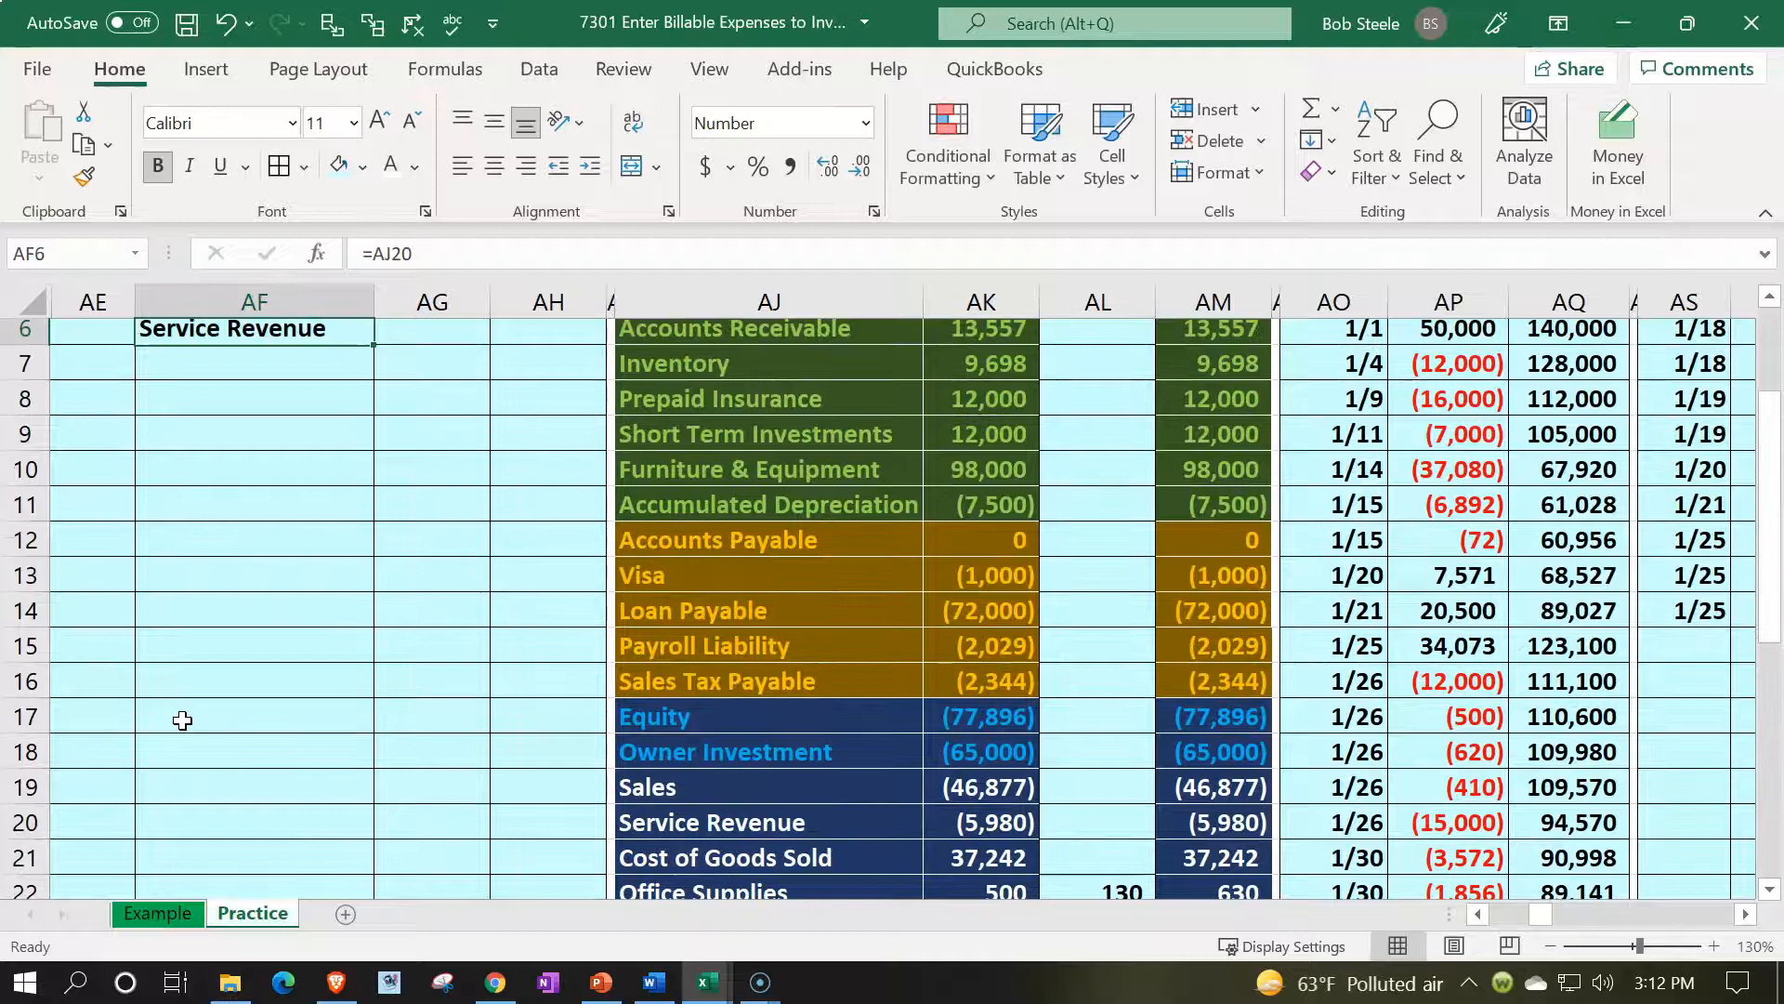
Enter the Service Revenue credit in AH6 as the negative of Smith Guitars' total time sheet hours times the hourly rate, -FQ6*FK3
key("Down")
key("Down")
key("Down")
key("Down")
key("Right")
key("Down")
key("Right")
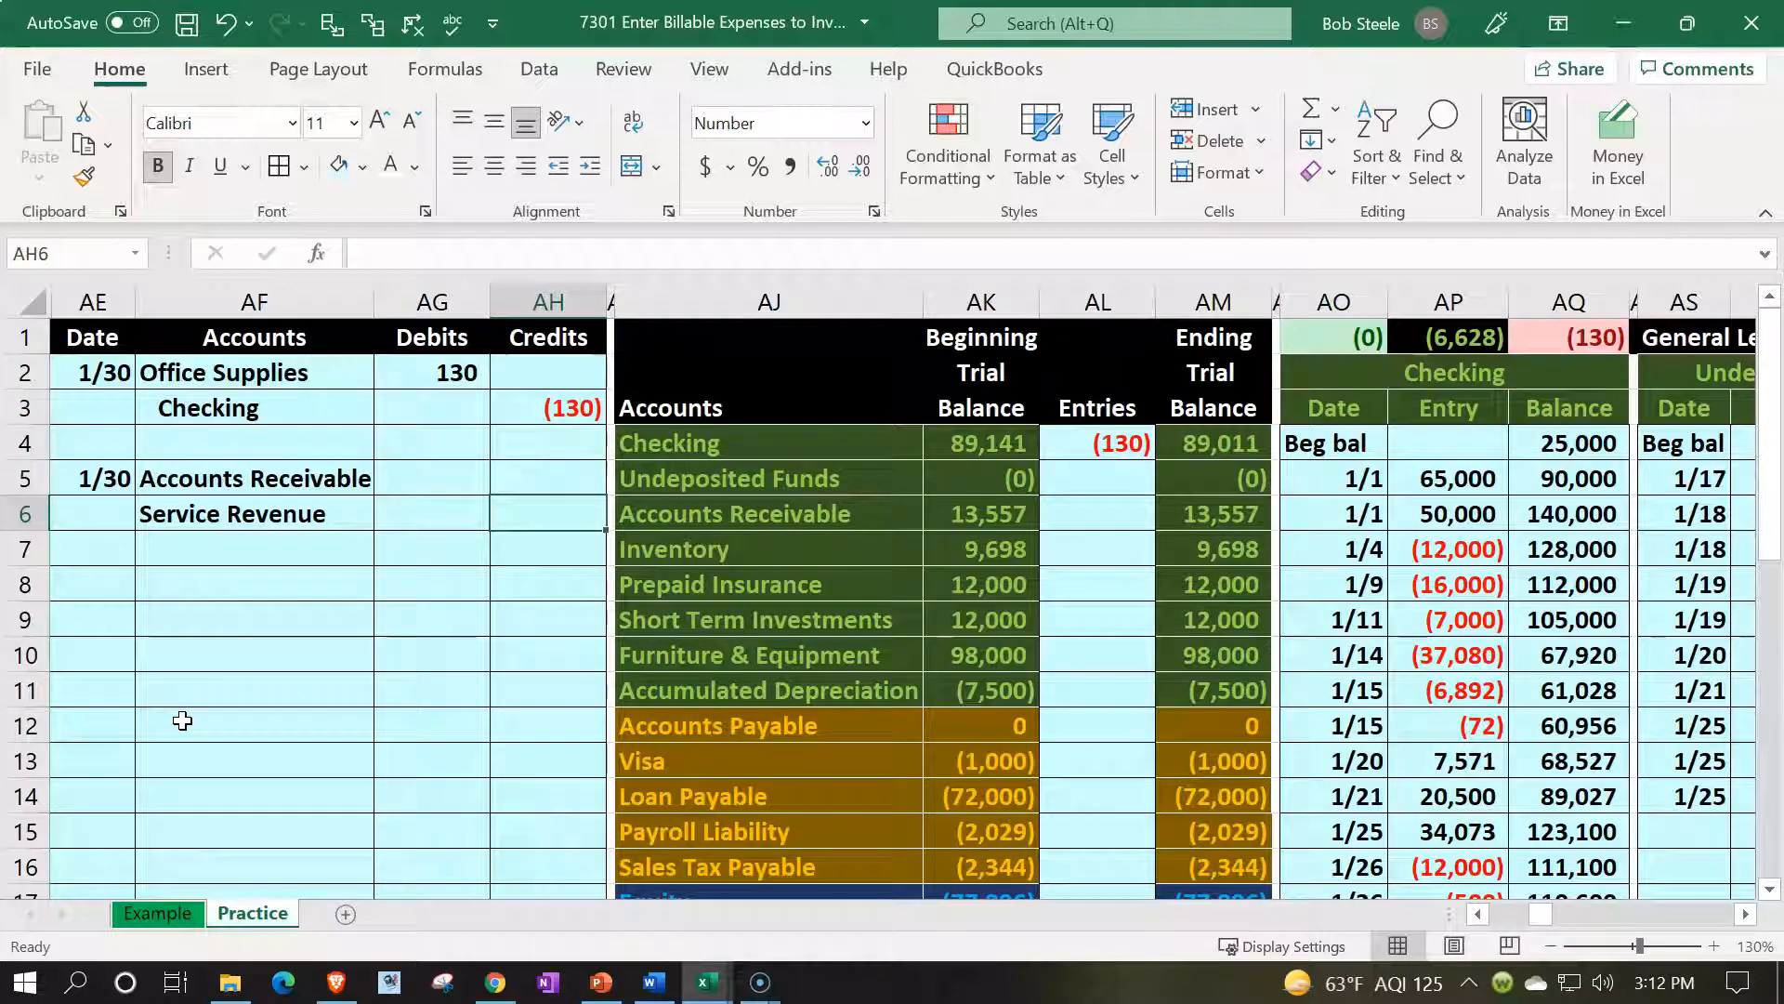
type("-")
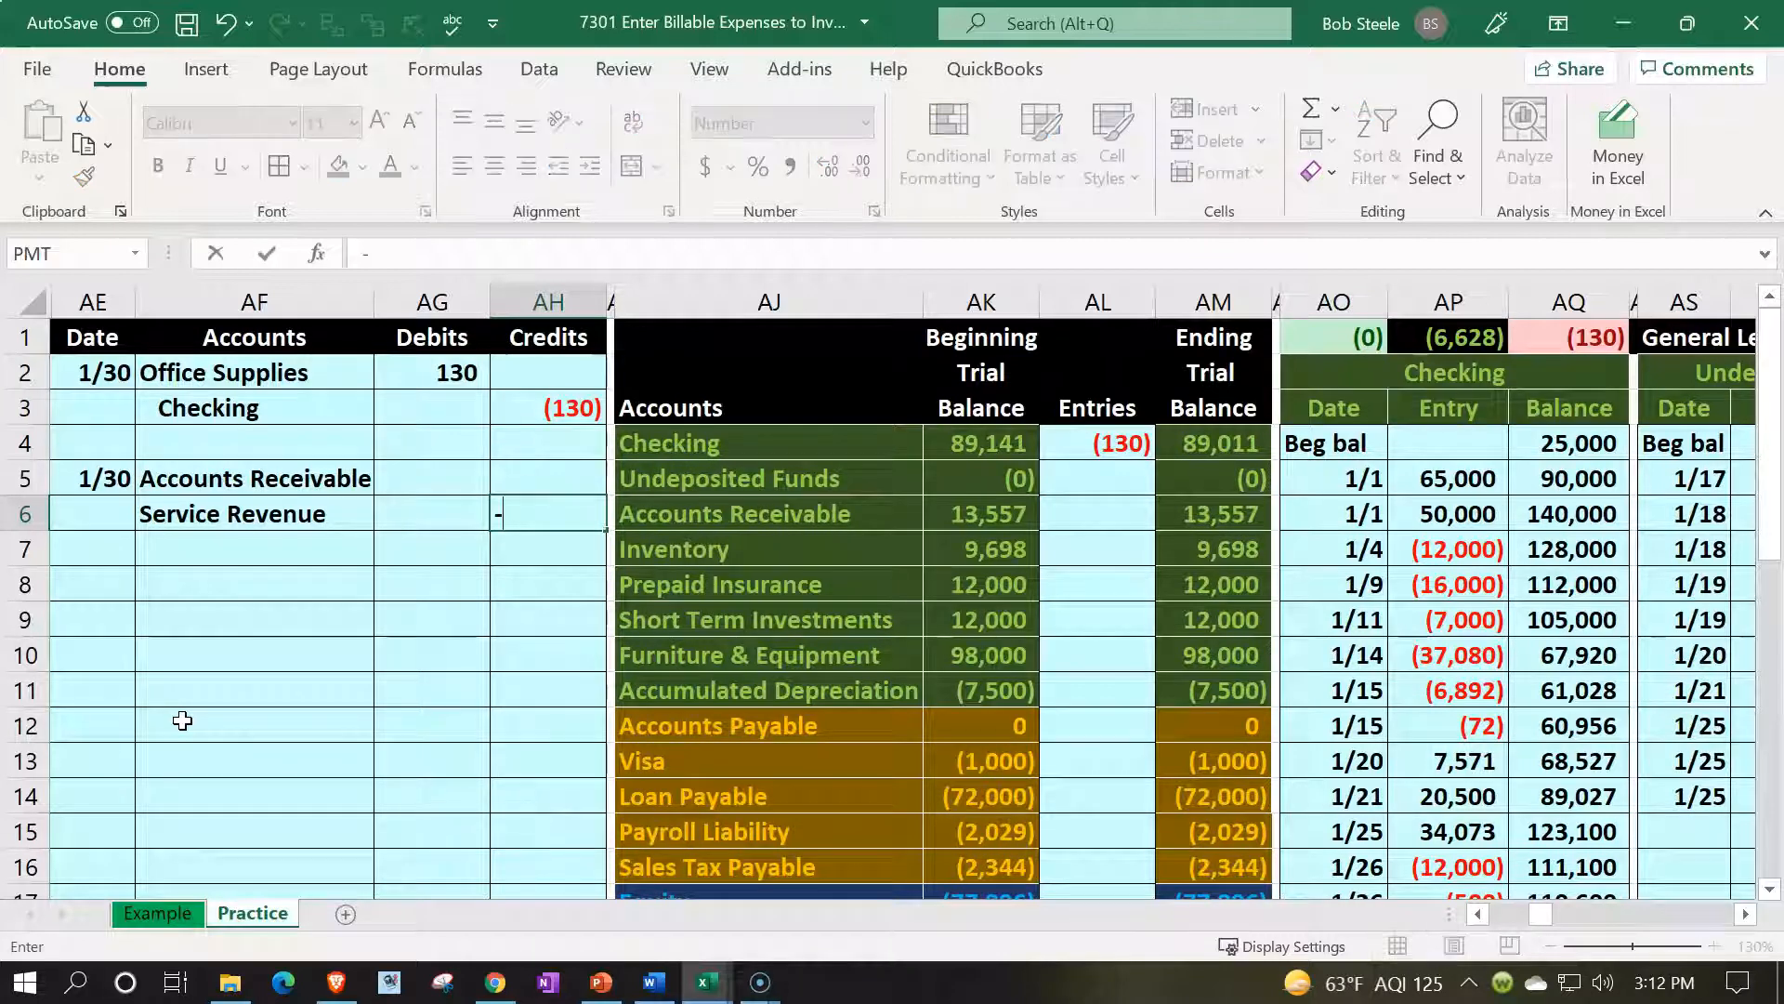
key("Right")
key("Right")
key("Right")
key("Right")
key("Right")
key("Right")
key("Right")
key("Right")
key("Right")
key("Right")
key("Right")
key("Right")
key("Right")
key("Right")
key("Right")
key("Right")
key("Right")
key("Right")
key("Right")
key("Right")
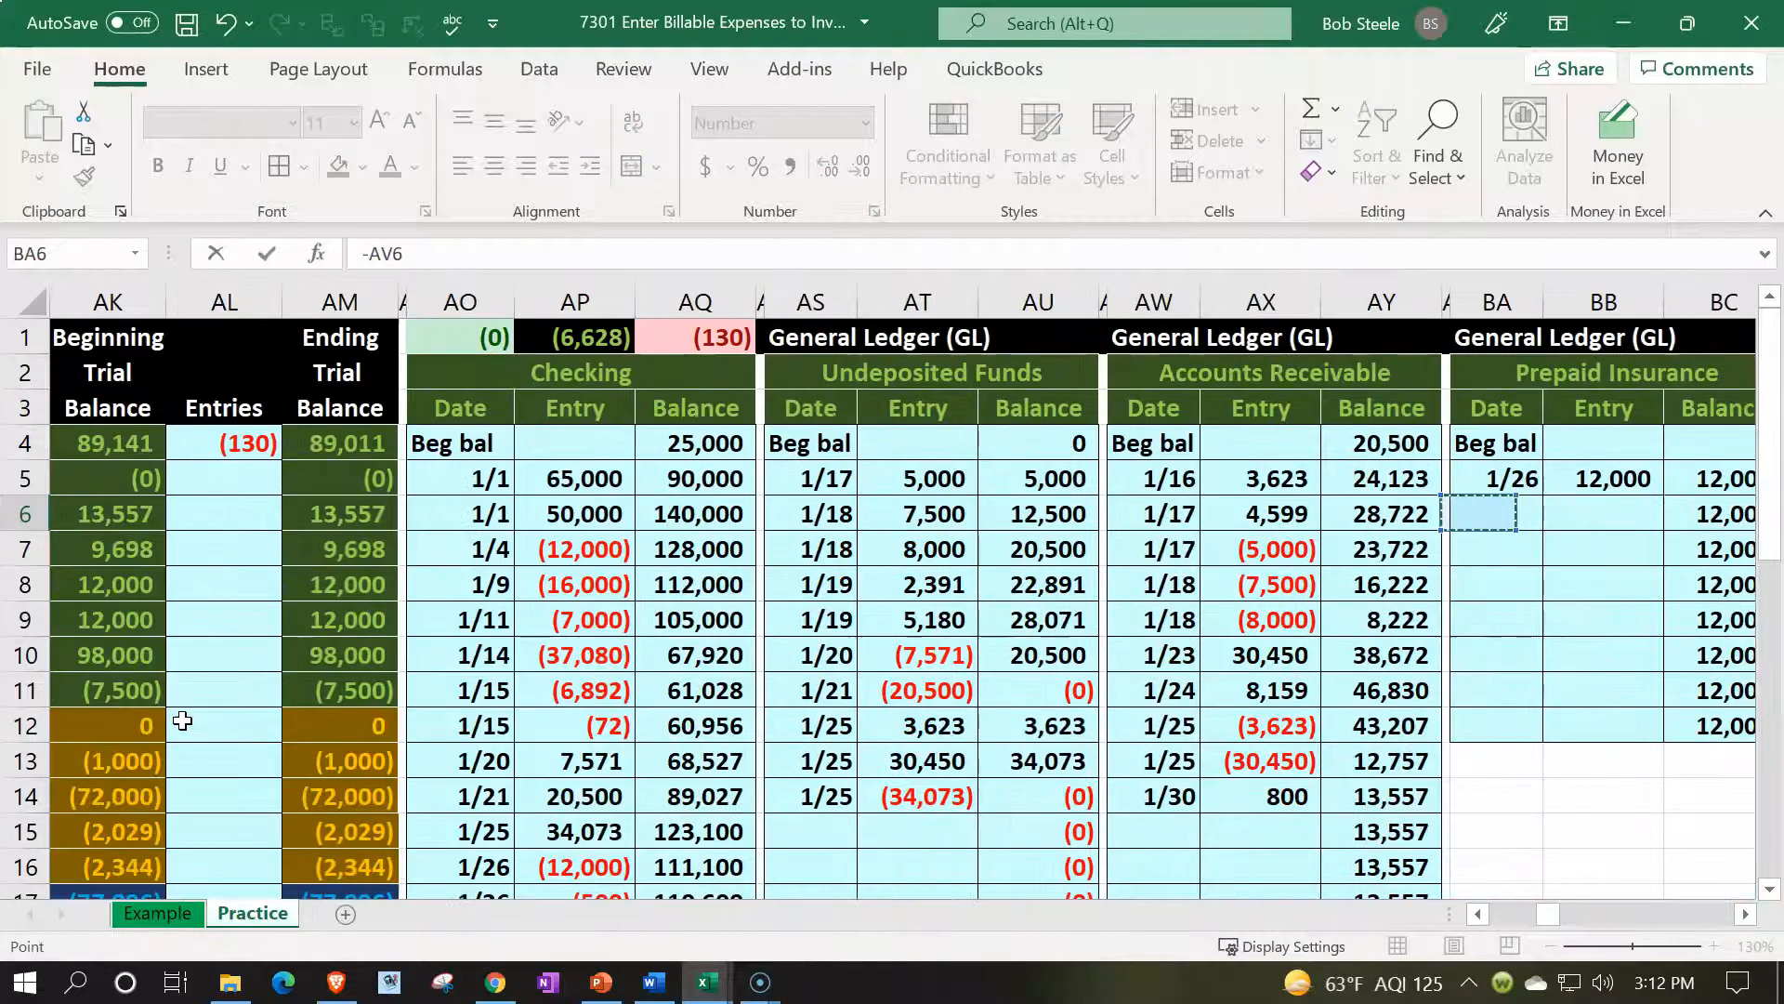
key("Right")
key("Right")
key("Right")
key("Right")
key("Right")
key("Right")
key("Right")
key("Right")
key("Right")
key("Right")
key("Right")
key("Right")
key("Right")
key("Right")
key("Right")
key("Right")
key("Right")
key("Right")
key("Right")
key("Right")
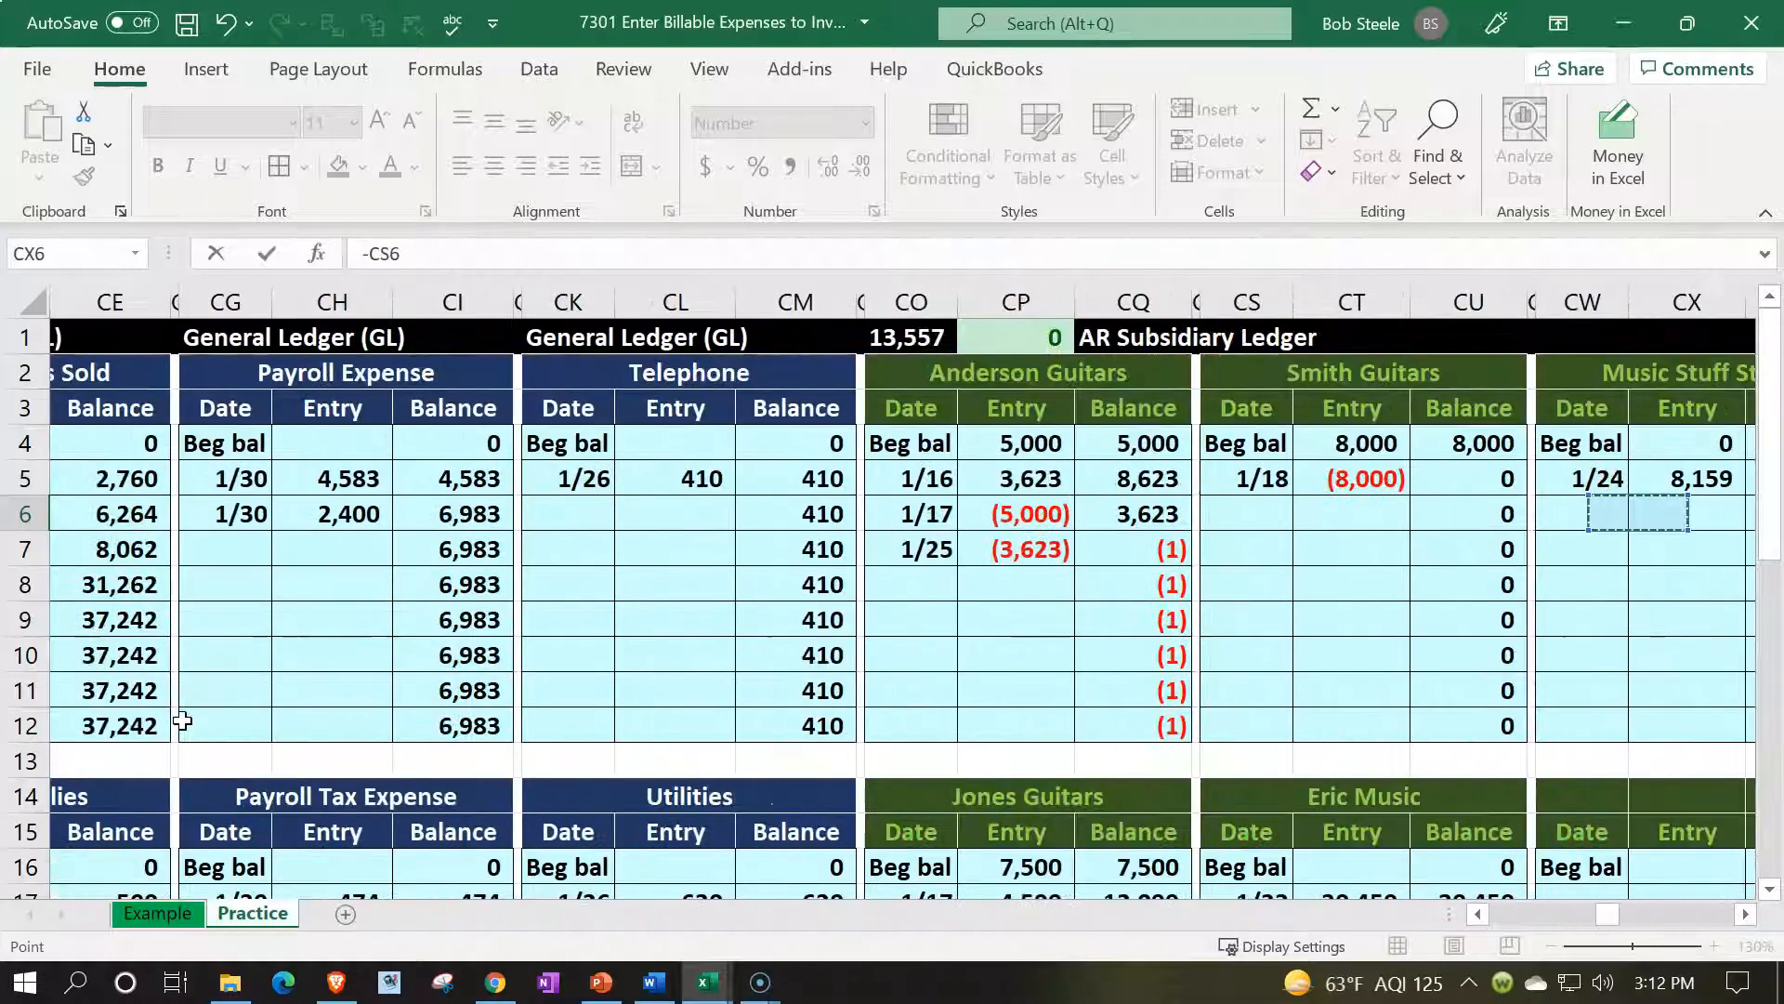
key("Right")
key("Right")
key("Right")
key("Right")
key("Right")
key("Right")
key("Right")
key("Right")
key("Right")
key("Right")
key("Right")
key("Right")
key("Right")
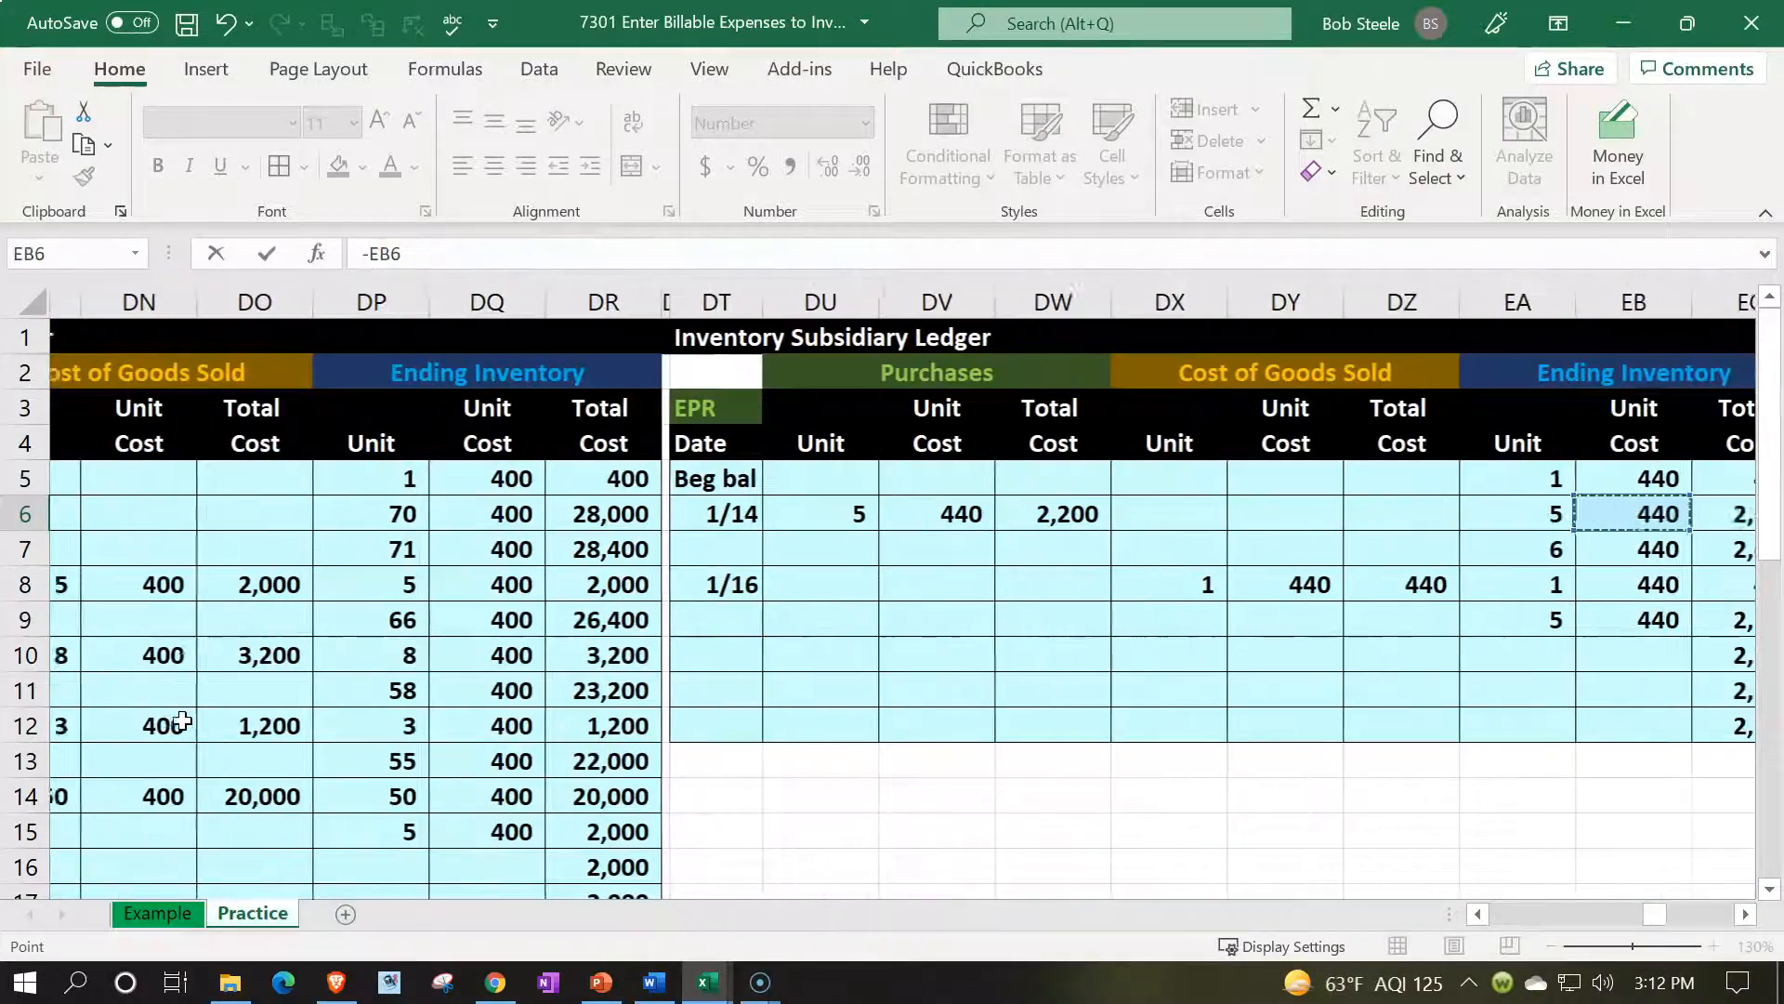
key("Right")
key("Right")
key("Right")
key("Right")
key("Right")
key("Right")
key("Right")
key("Right")
key("Right")
key("Right")
key("Right")
key("Right")
key("Right")
key("Right")
key("Right")
key("Right")
key("Right")
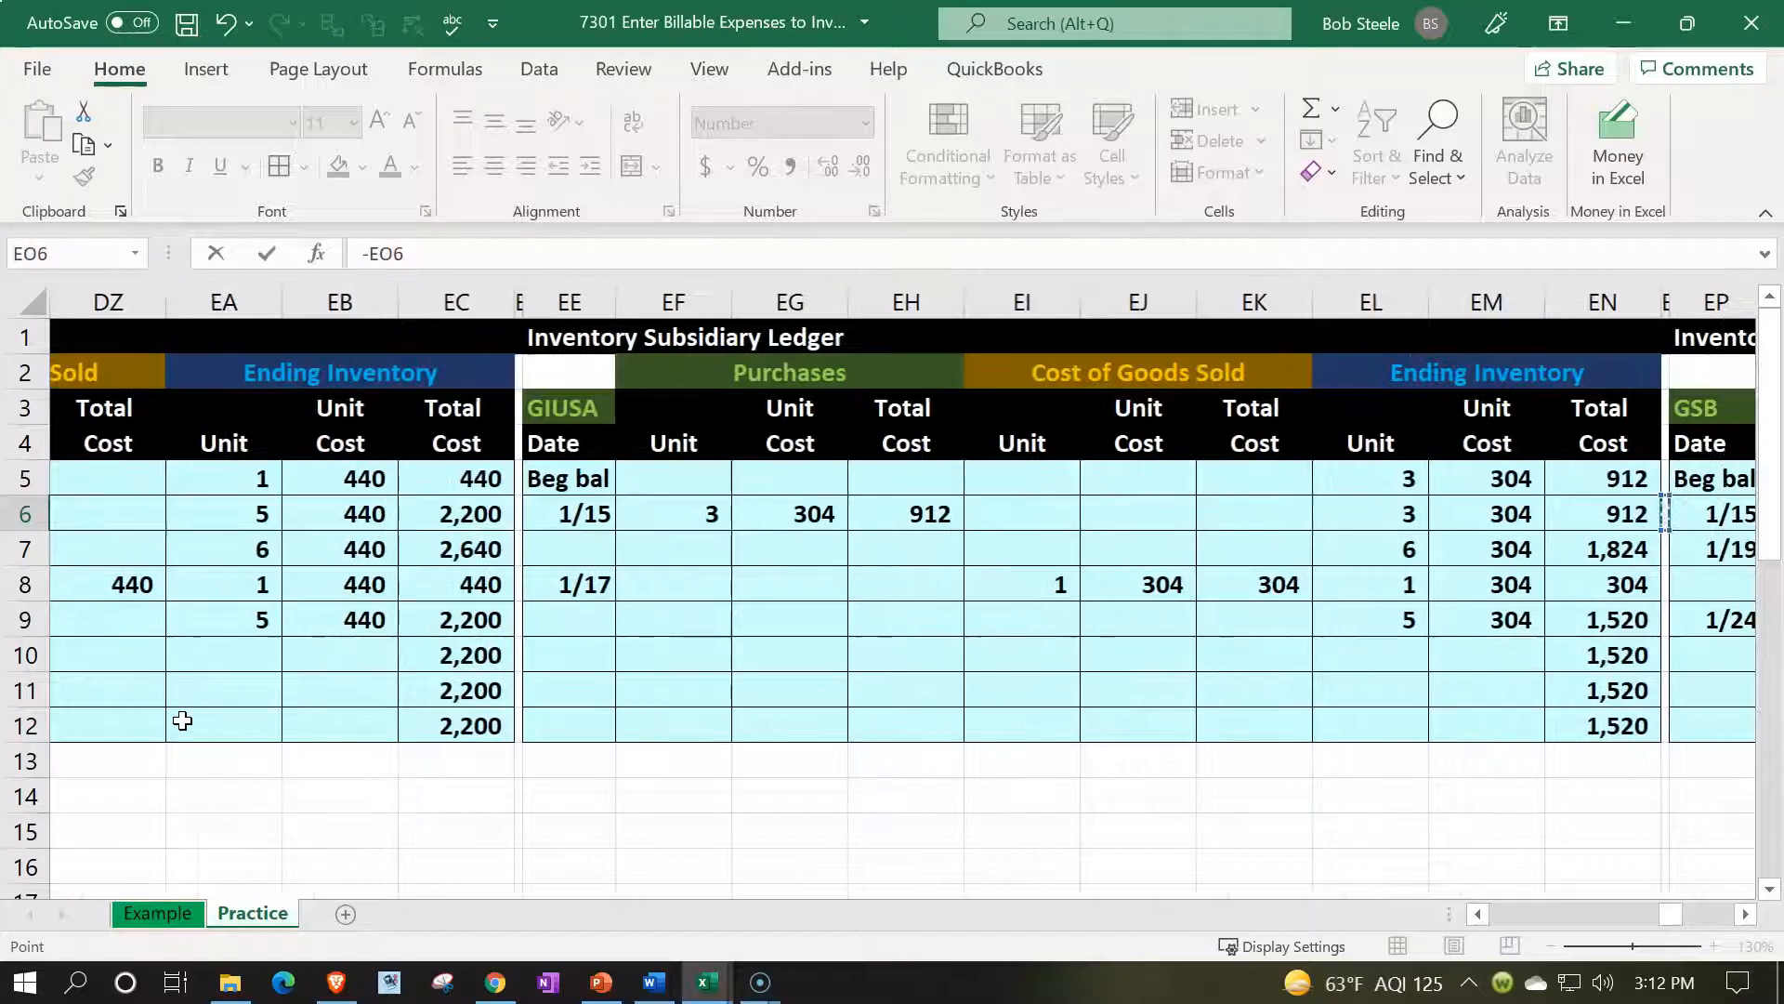
key("Right")
key("Right")
key("Right")
key("Right")
key("Right")
key("Right")
key("Right")
key("Right")
key("Right")
key("Right")
key("Right")
key("Right")
key("Right")
key("Right")
key("Right")
key("Right")
key("Right")
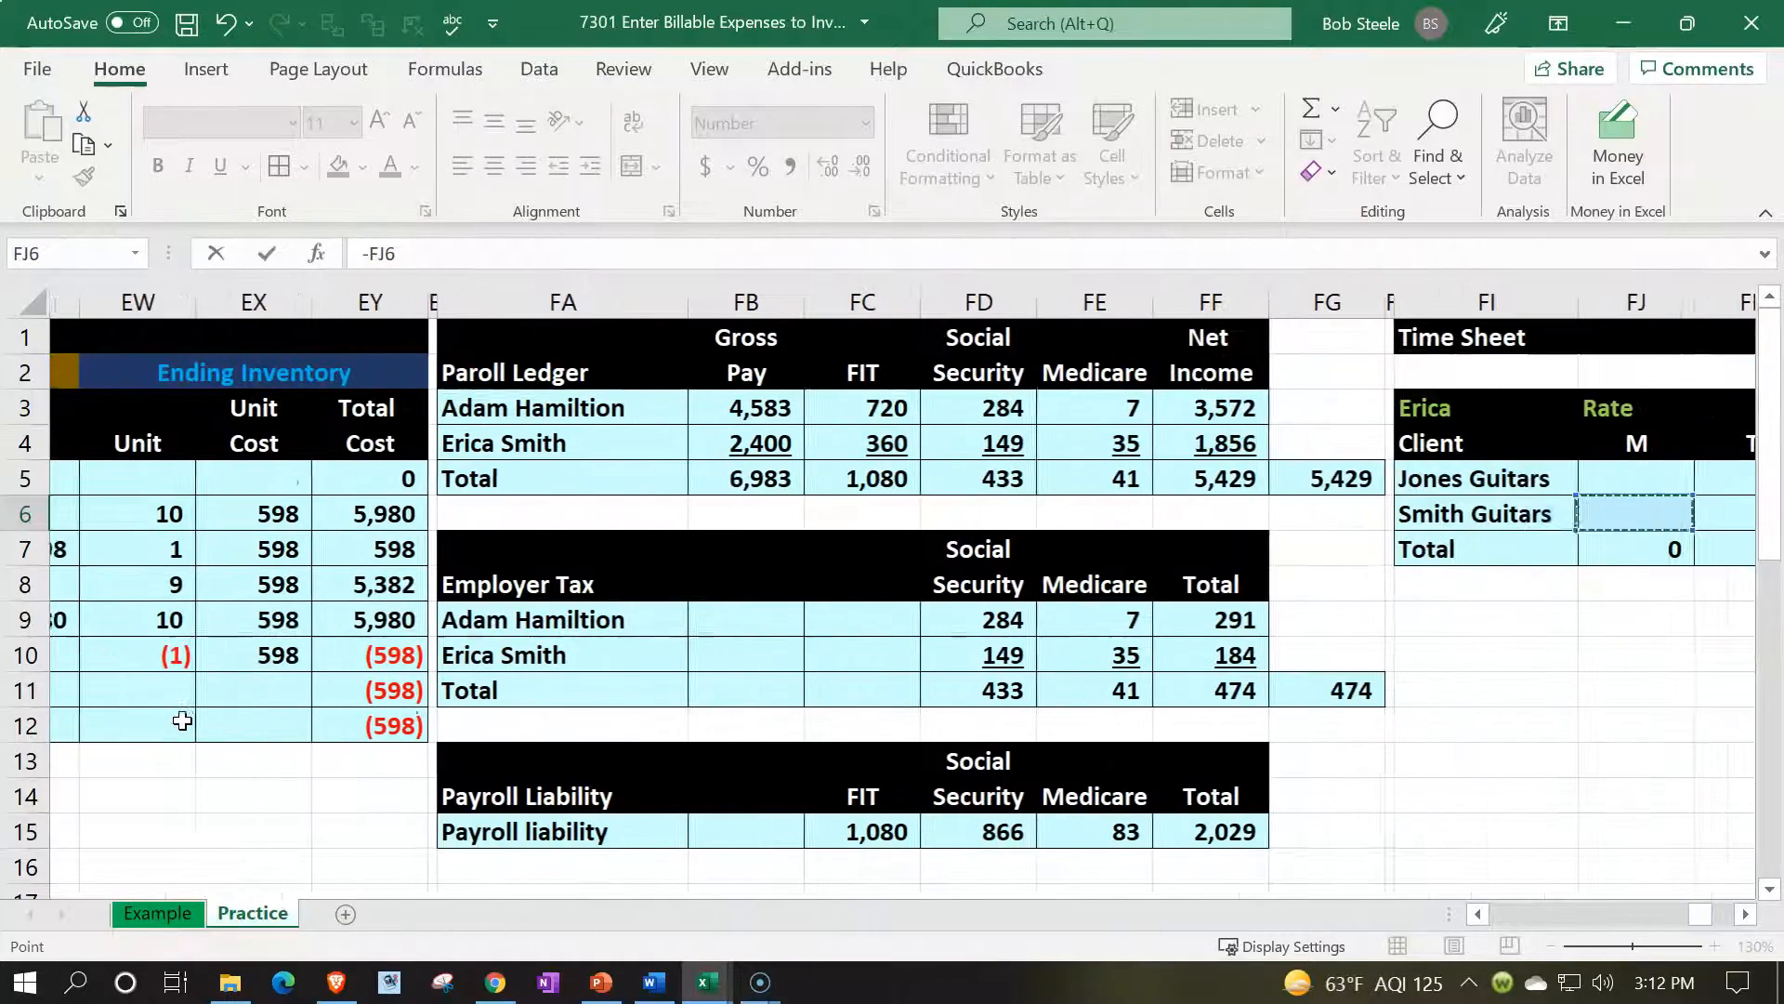
key("Right")
key("Right")
key("Right")
key("Right")
key("Right")
key("Right")
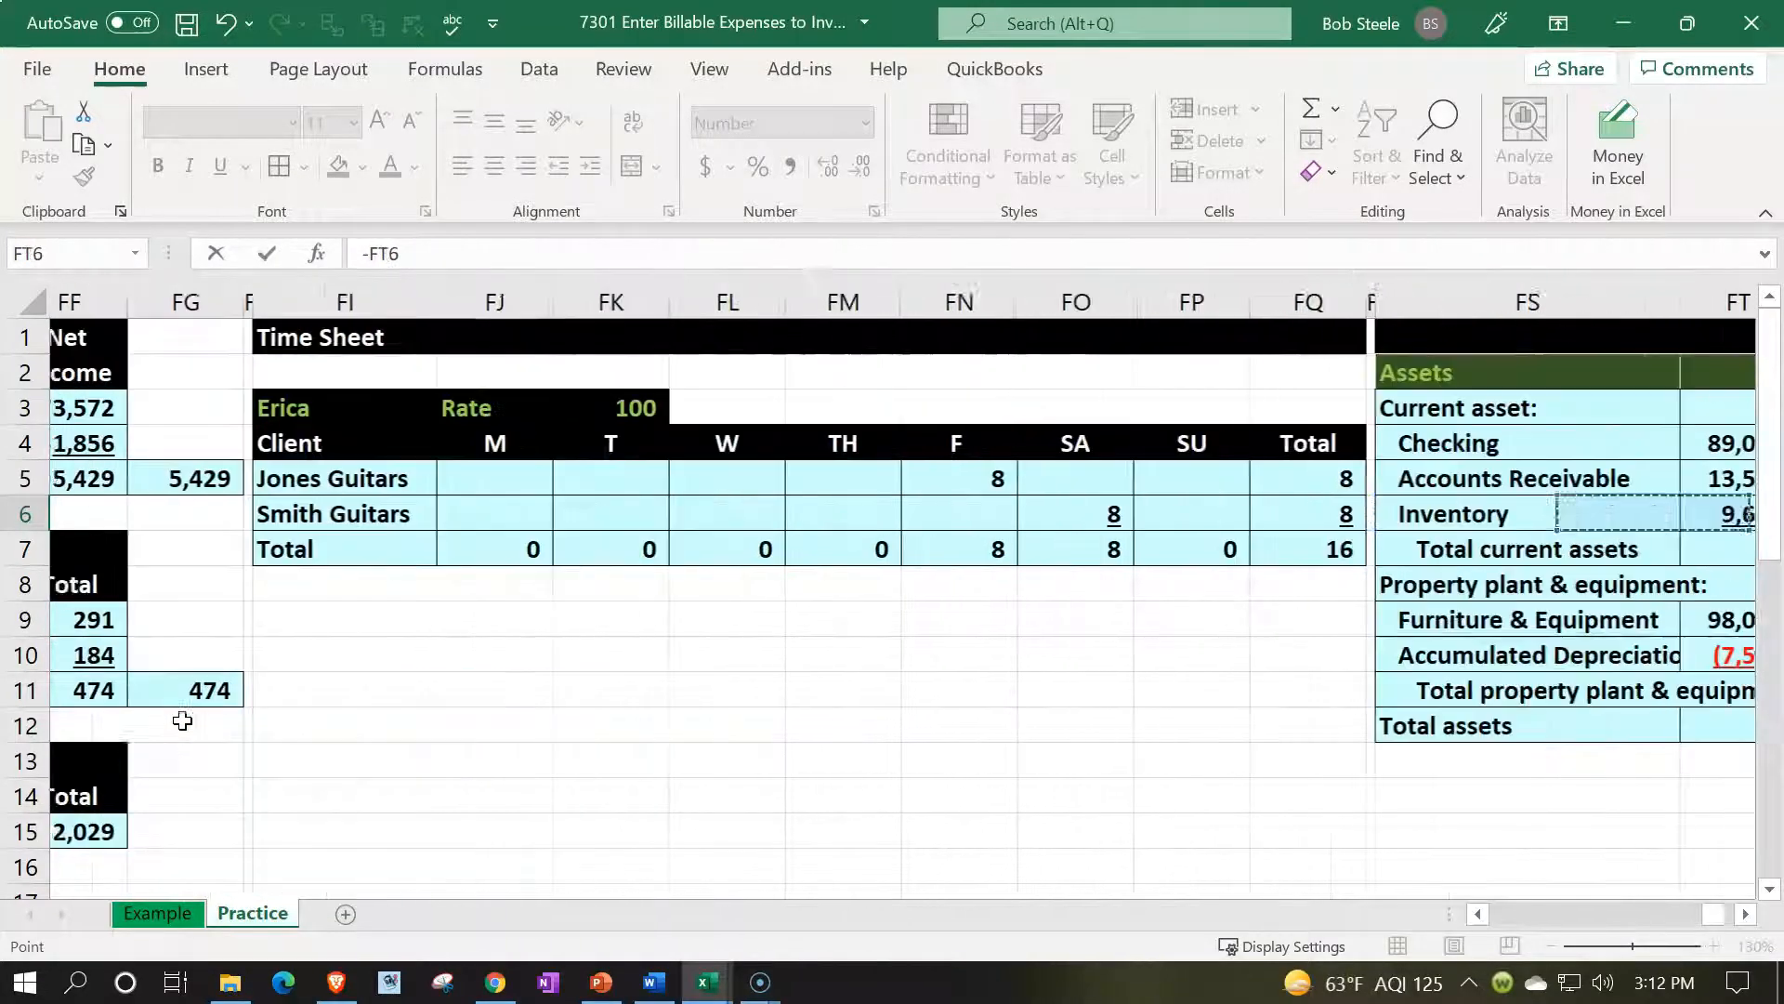
key("Left")
key("Left")
key("Left")
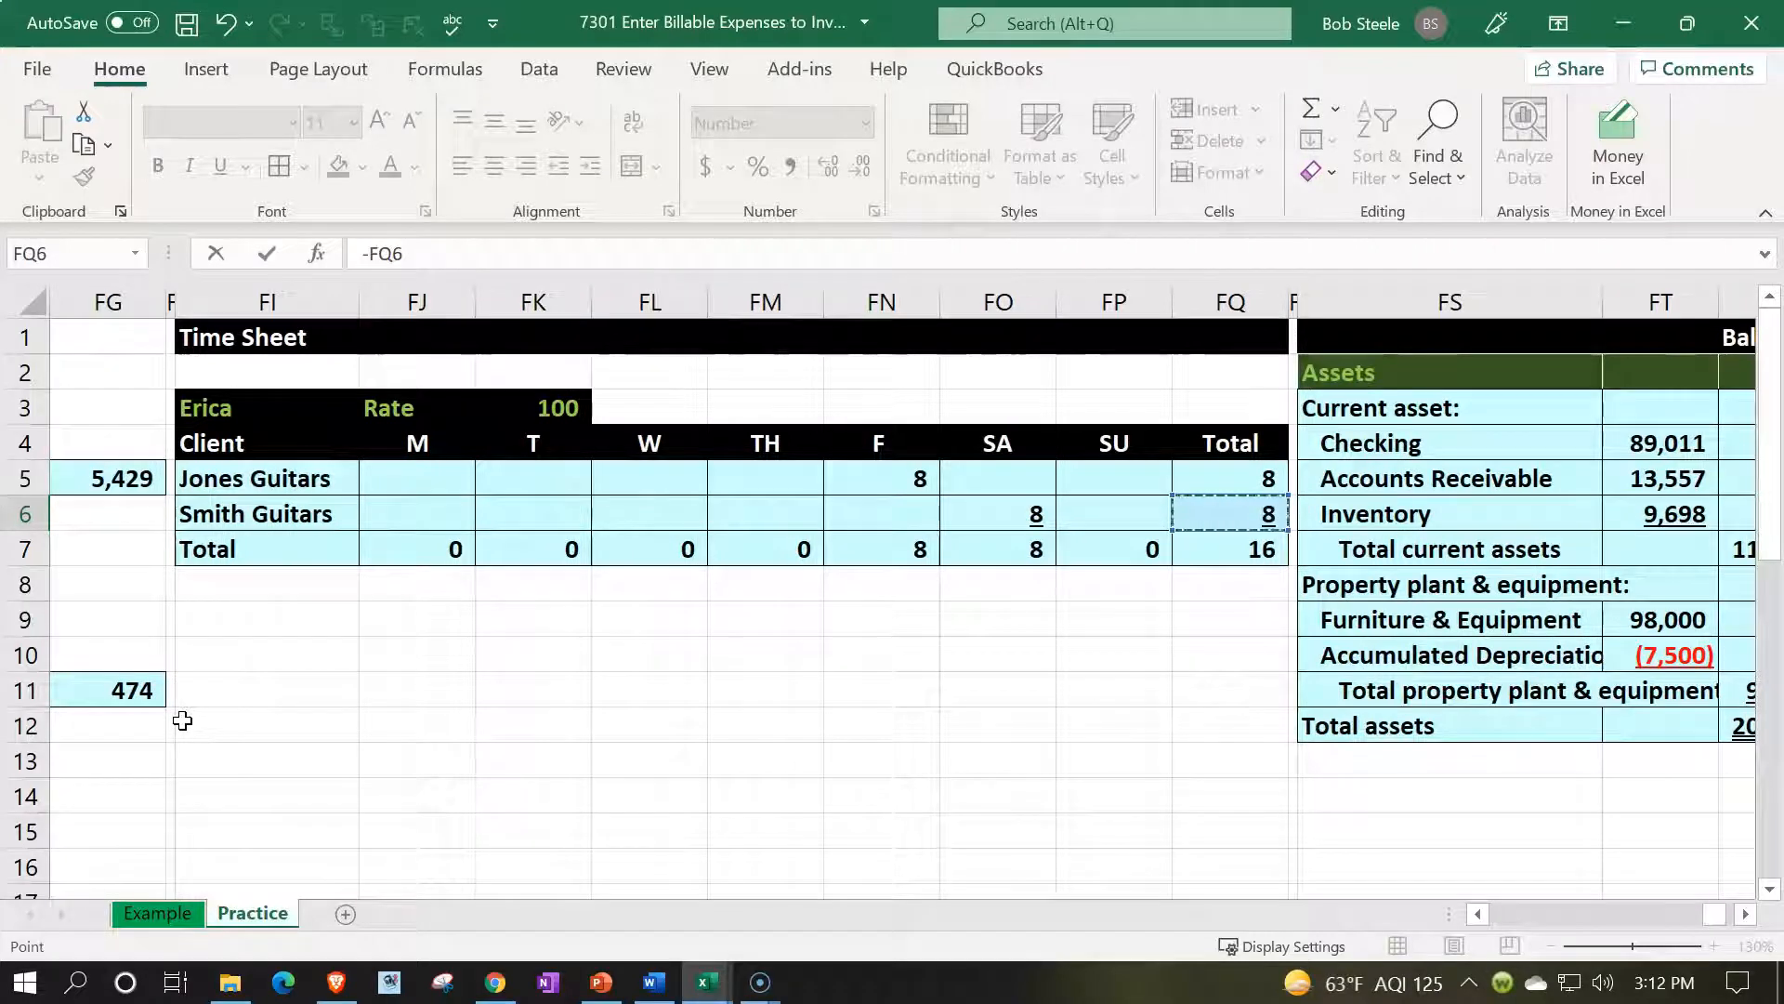
key("Right")
type("*")
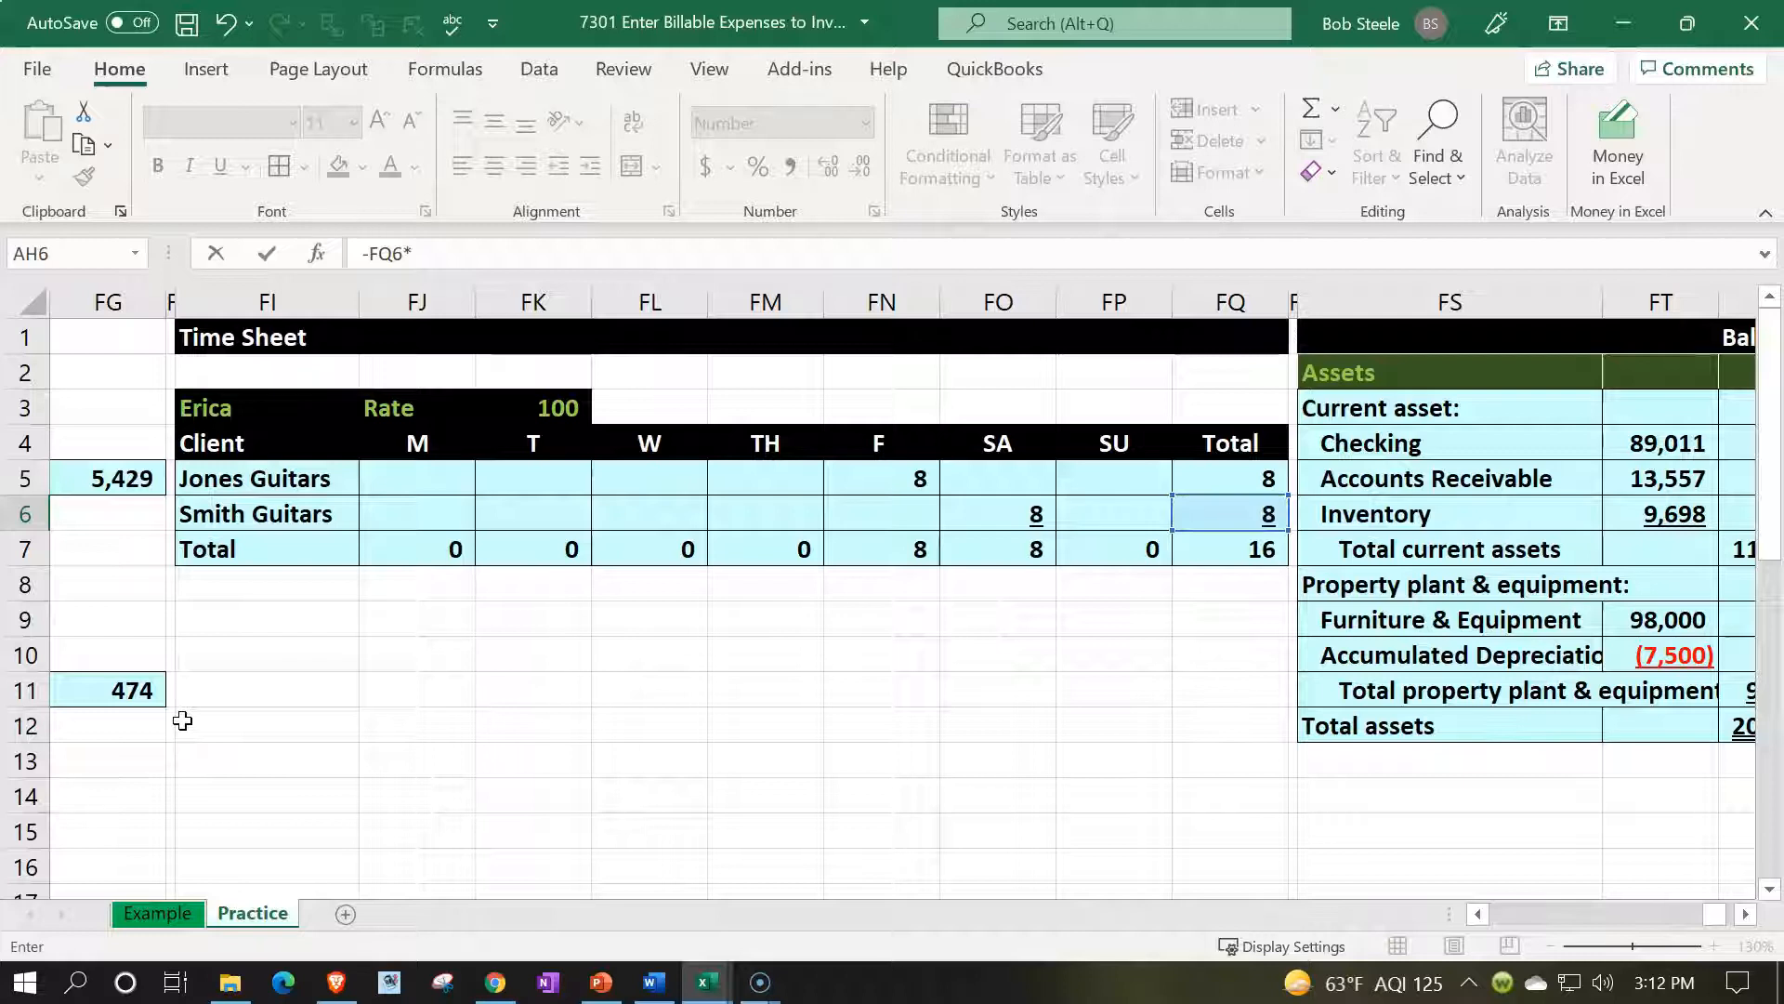
left_click(556, 406)
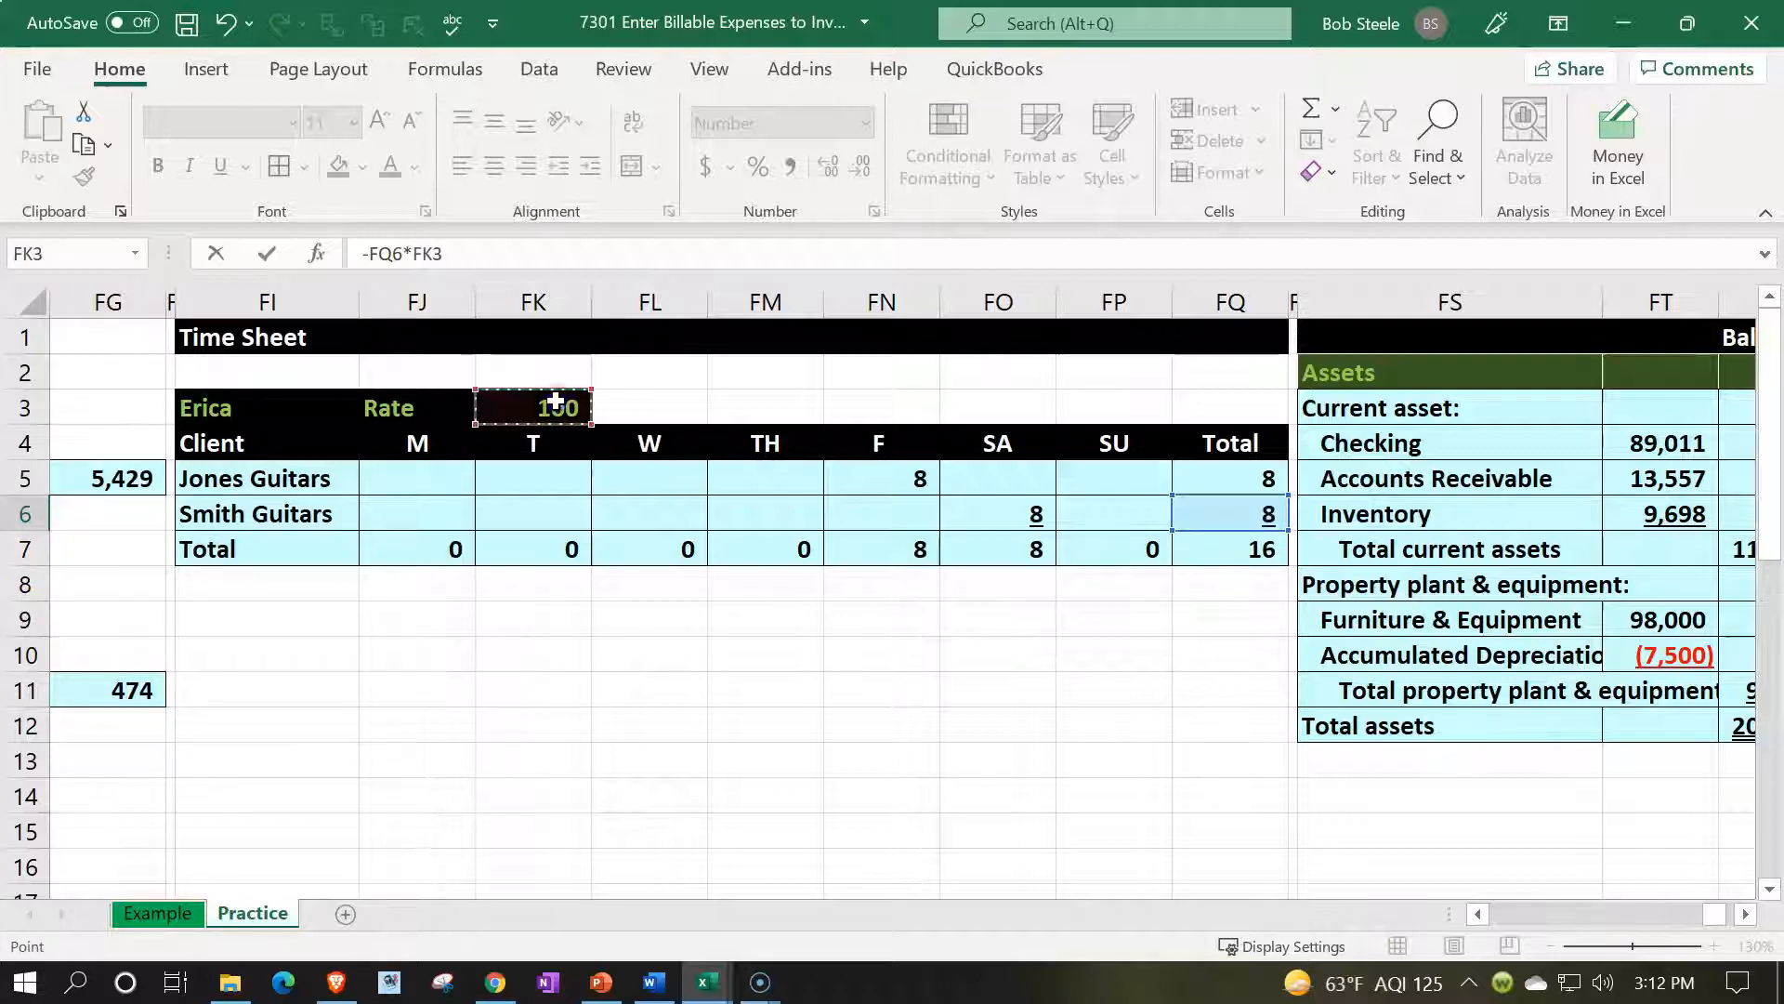
key("Return")
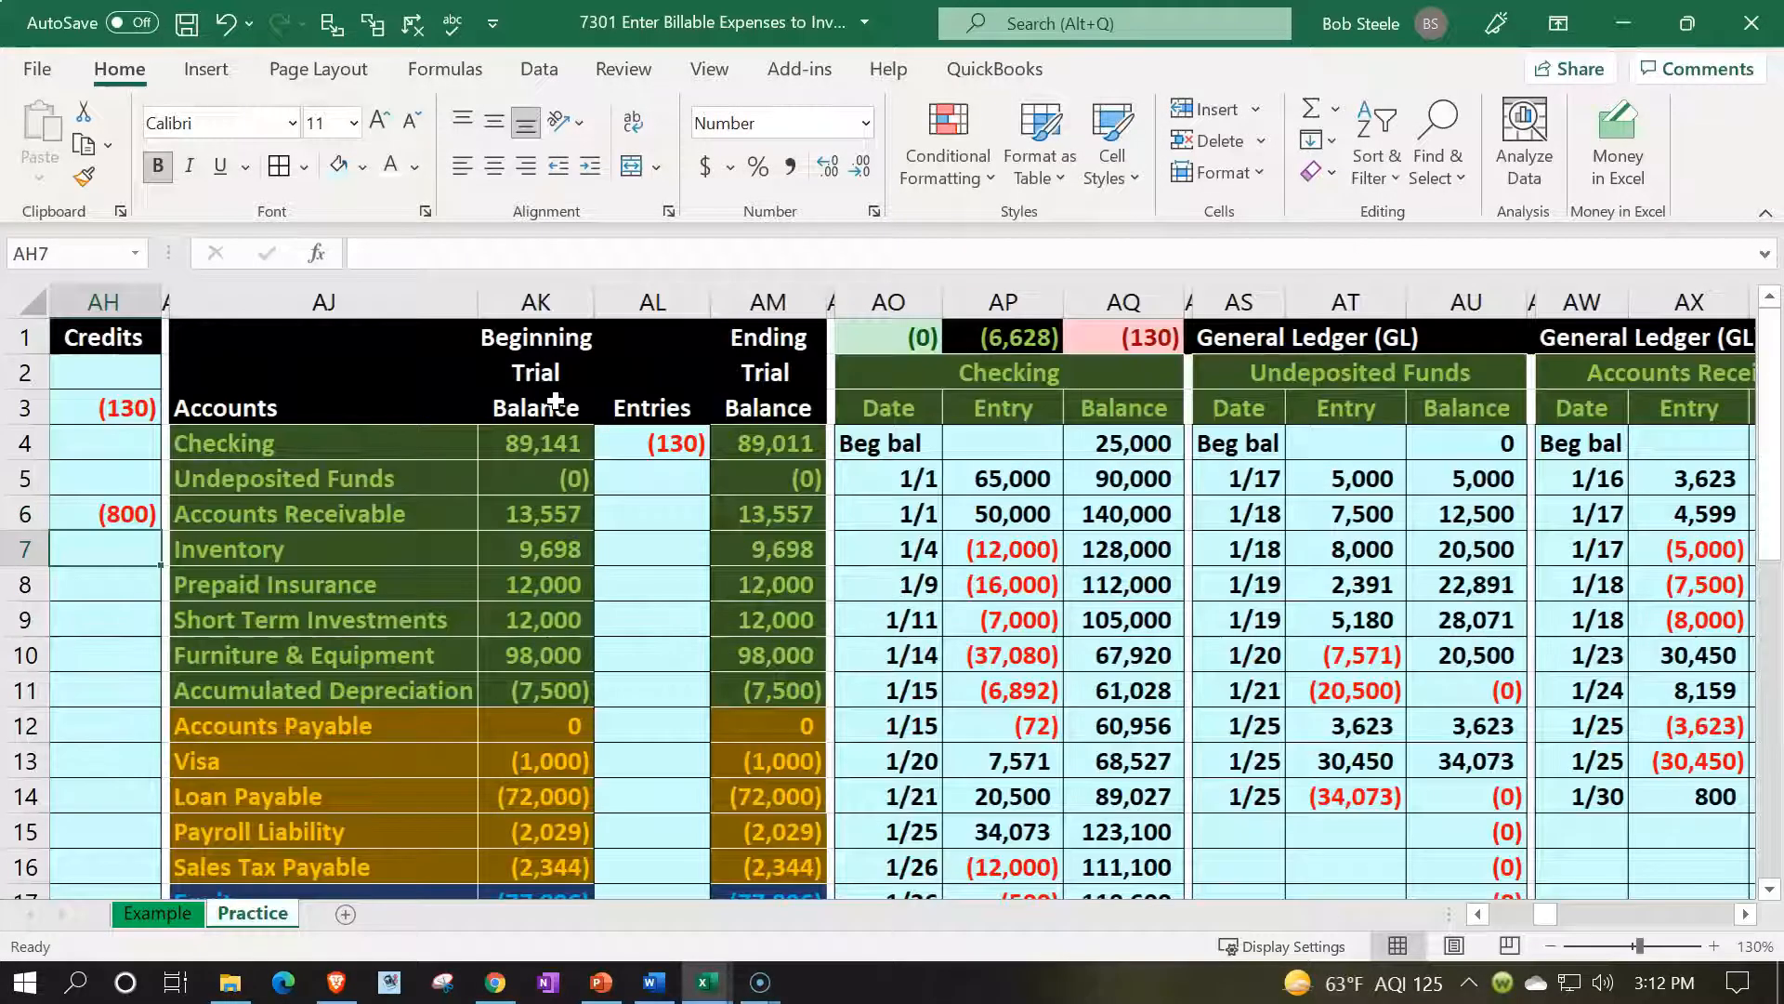
Add a second credit account in AF7 by linking it to Office Supplies in AJ22
key("Left")
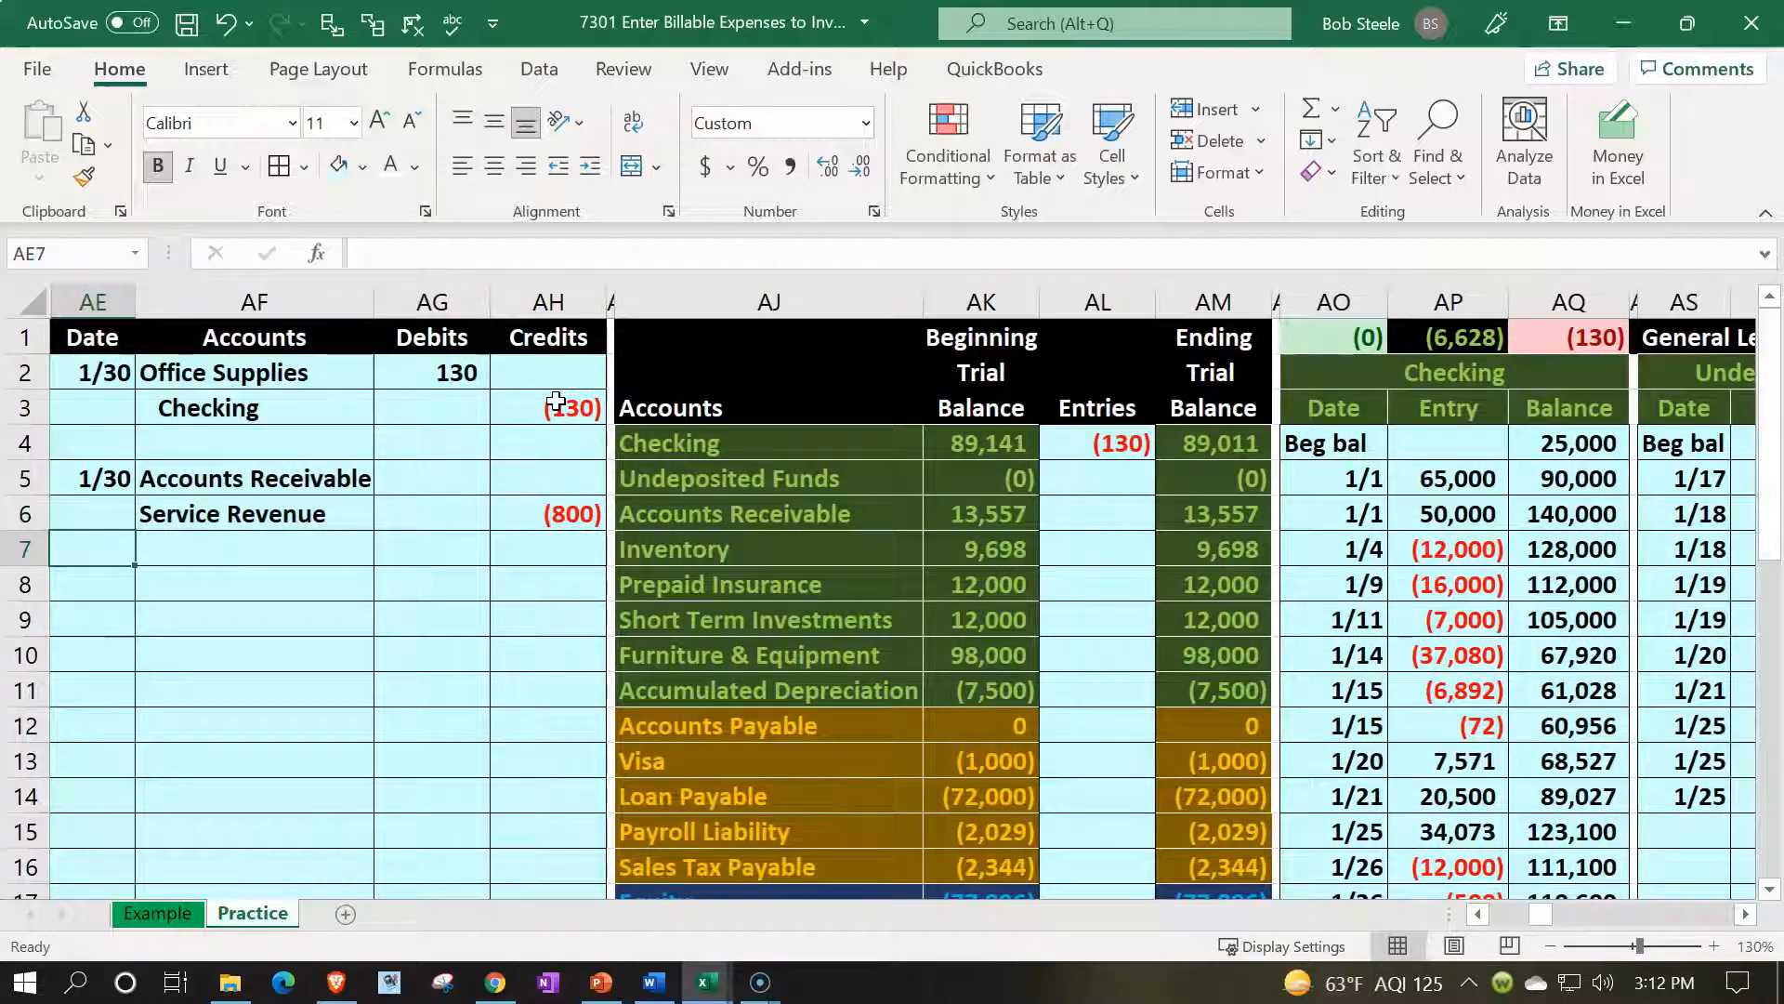
key("Right")
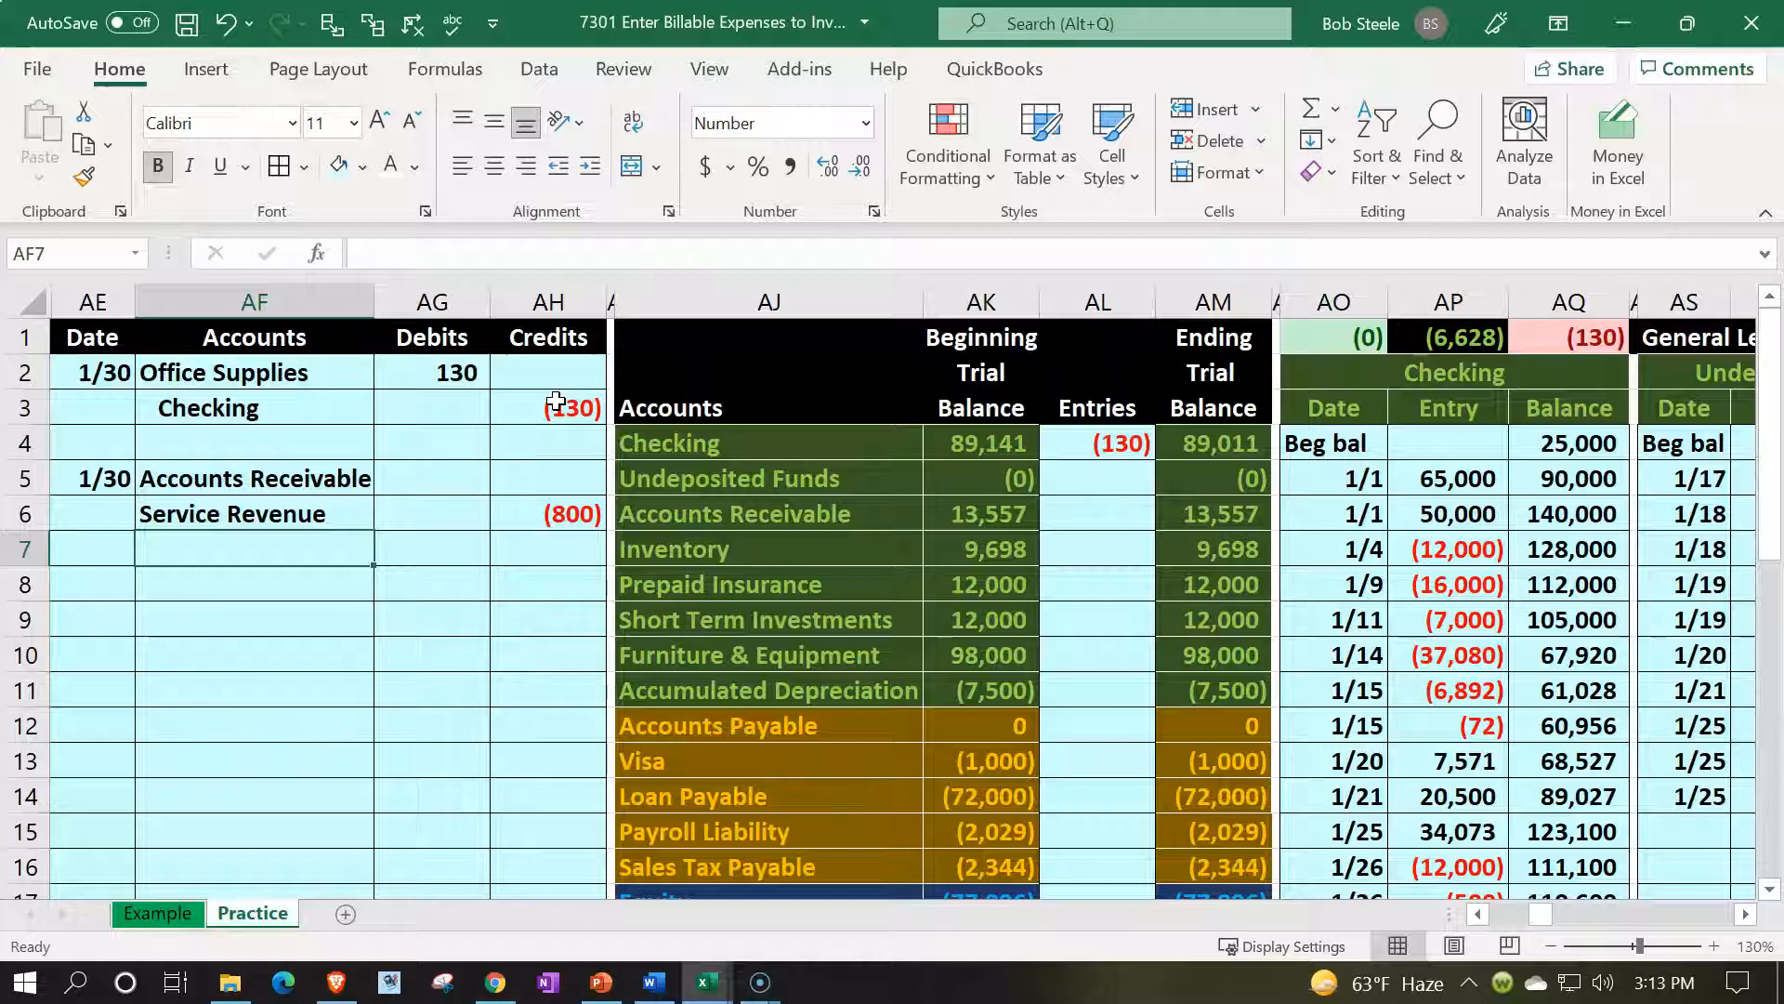
type("=")
key("Down")
key("Down")
key("Down")
key("Down")
key("Down")
key("Down")
key("Down")
key("Down")
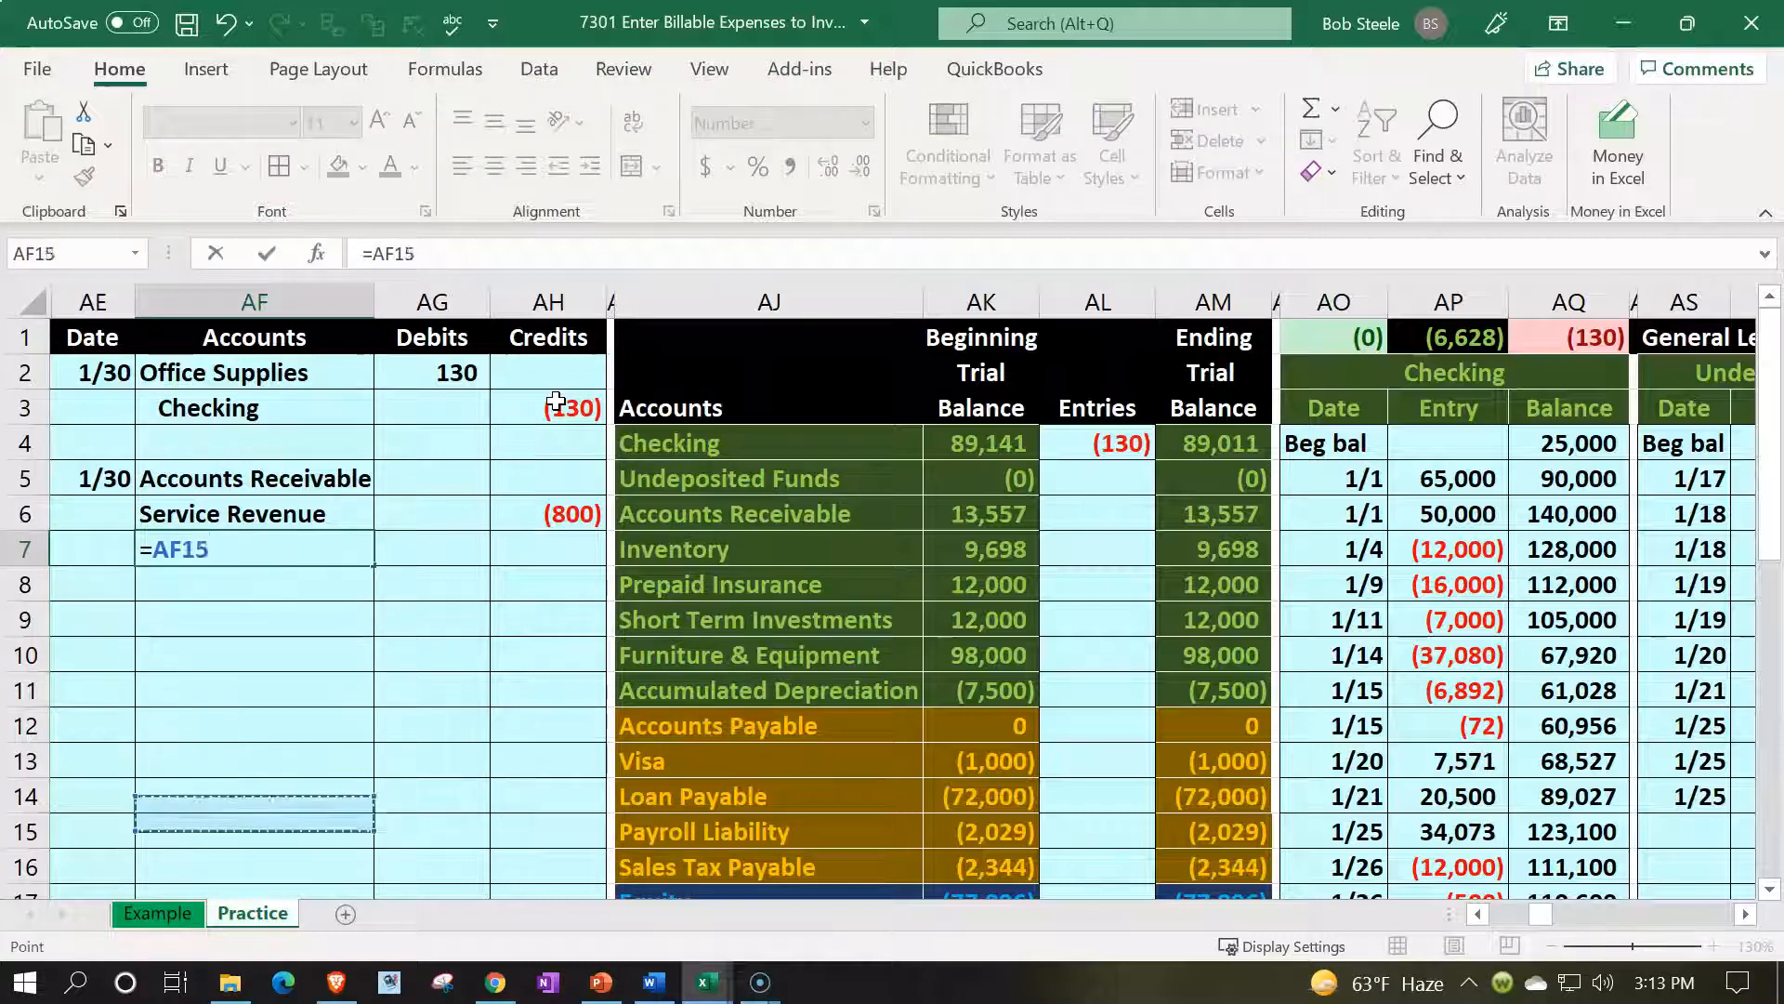
key("Down")
key("Down")
key("Down")
key("Down")
key("Down")
key("Down")
key("Down")
key("Down")
key("Down")
key("Down")
key("Right")
key("Right")
key("Right")
key("Up")
key("Up")
key("Up")
key("Return")
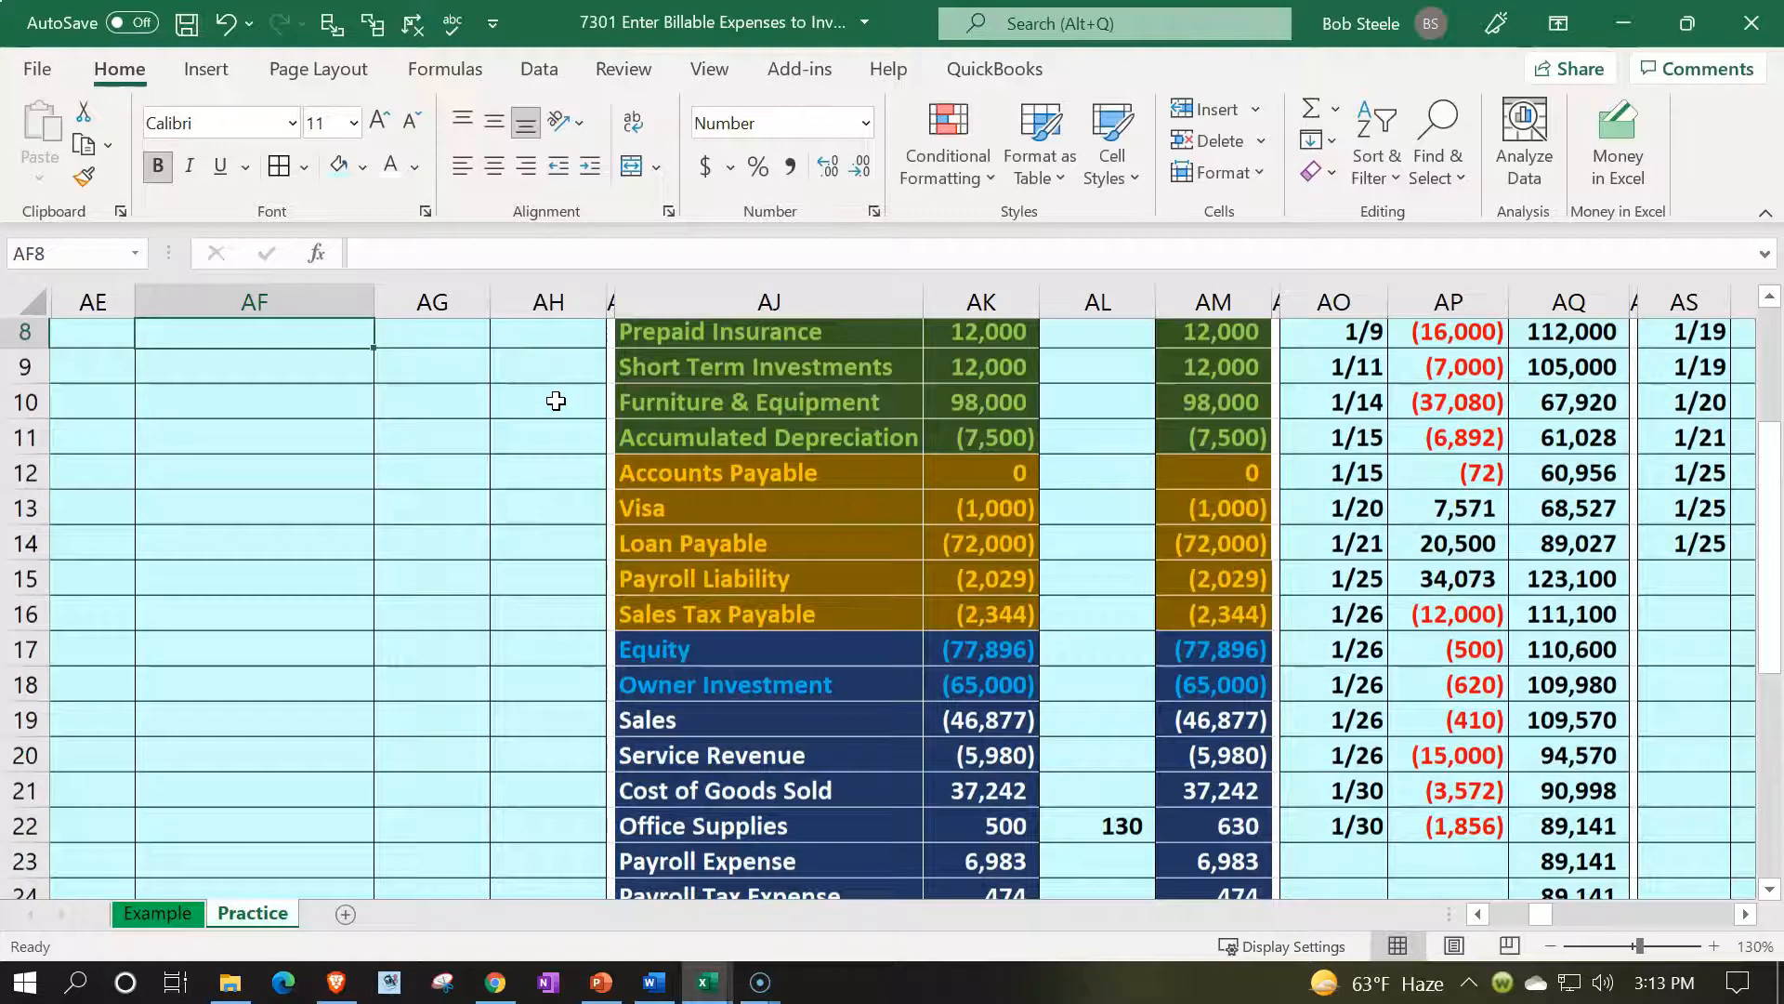
Enter the Office Supplies credit in AH7 as the negative of the purchase debit in AG2
key("Up")
key("Right")
key("Right")
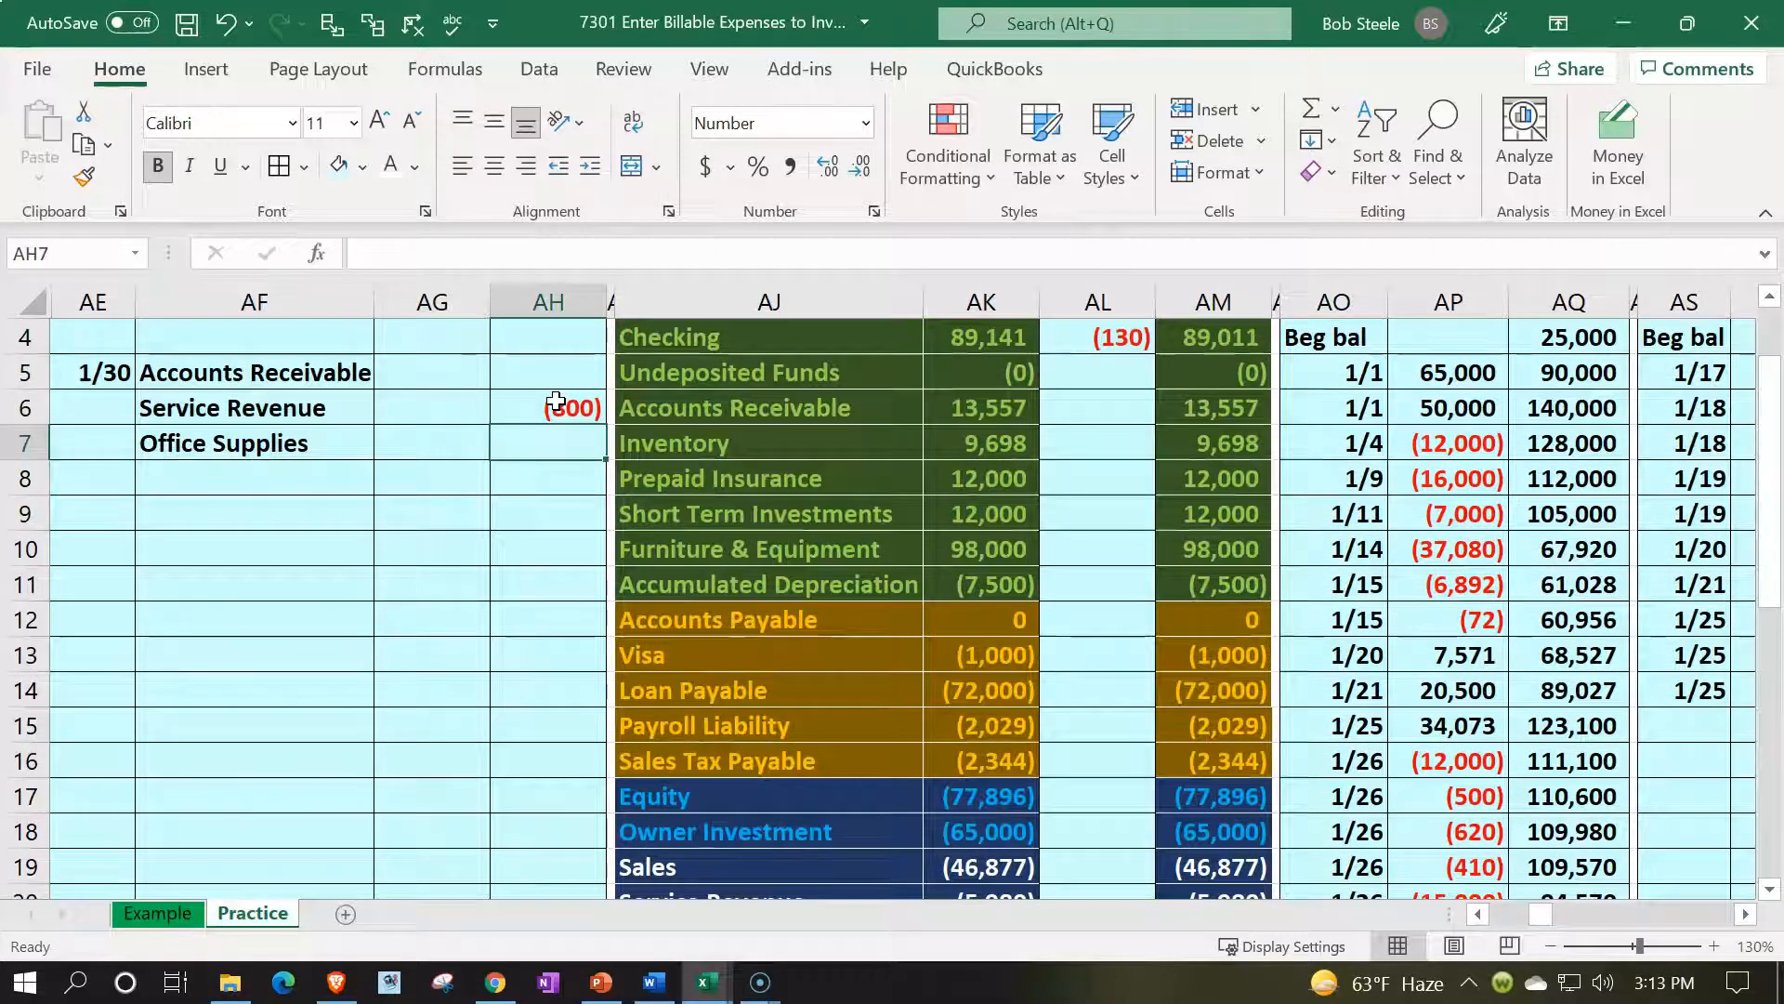
scroll(465, 510, "up", 1)
type("-")
key("Left")
key("Up")
key("Up")
key("Up")
key("Up")
key("Up")
key("Return")
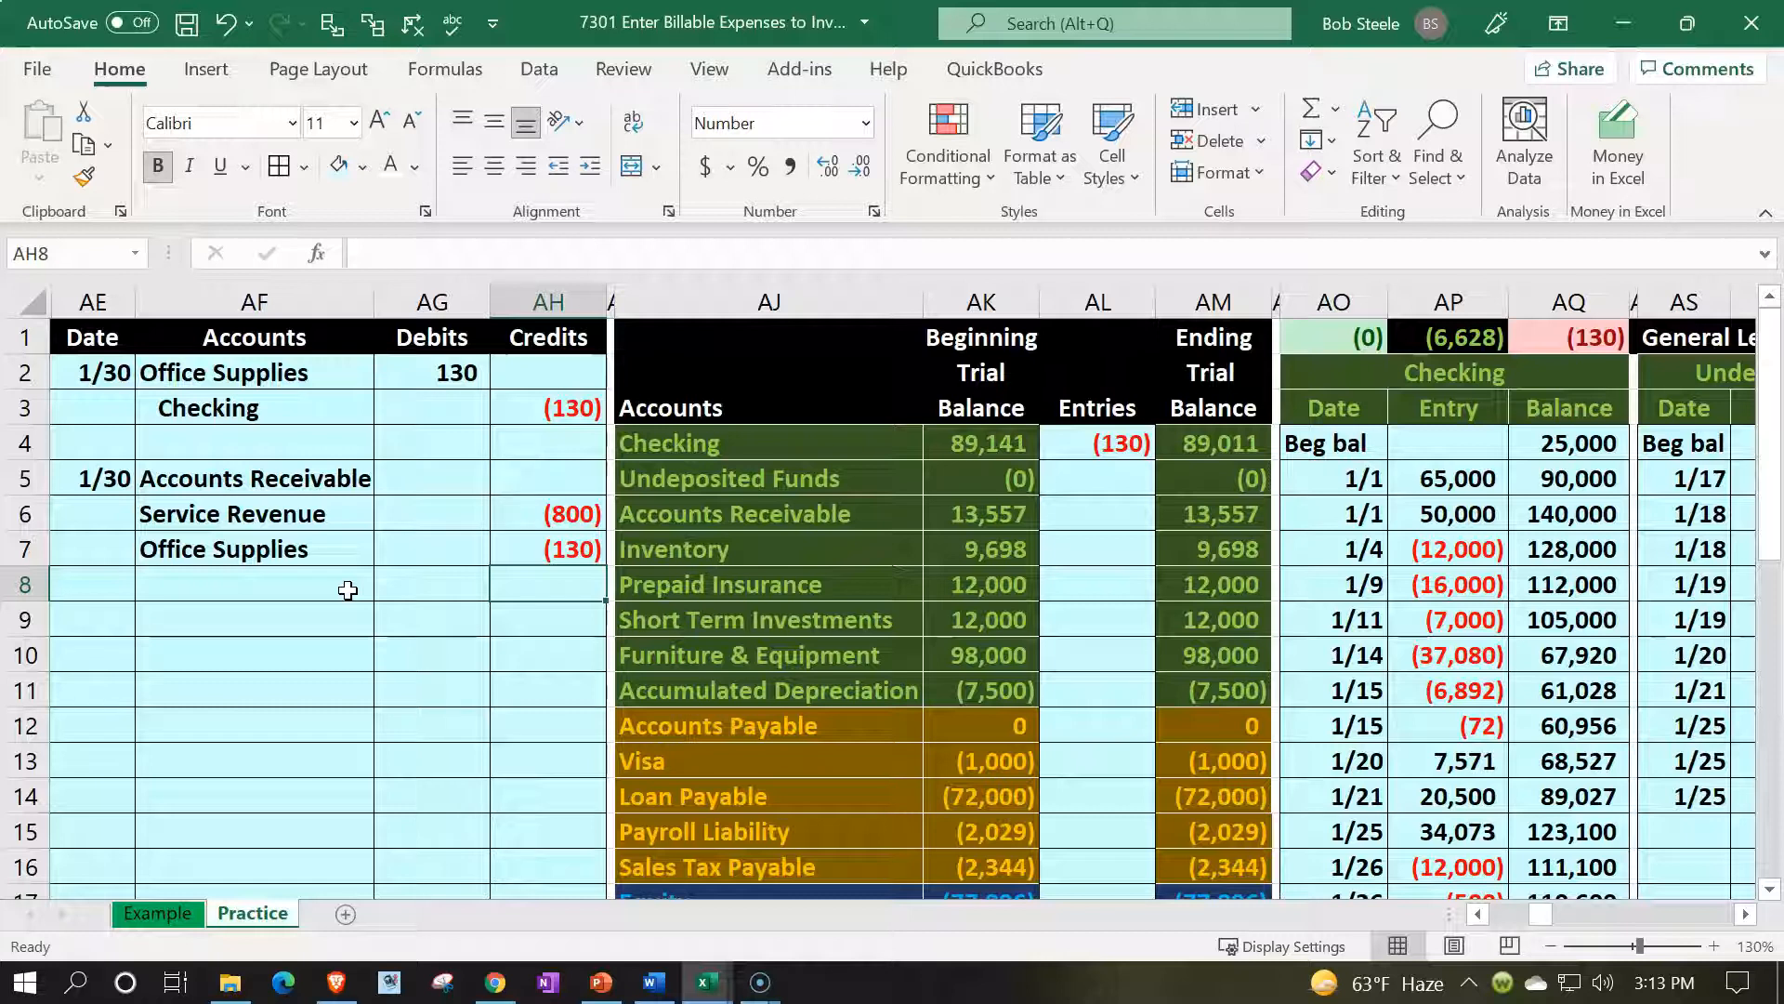
Calculate the Accounts Receivable debit in AG5 as the negative sum of the credit lines, -SUM(AG6:AH7)
key("Up")
key("Up")
key("Up")
key("Left")
type("-sum(")
key("Down")
key("shift+Down")
key("shift+Right")
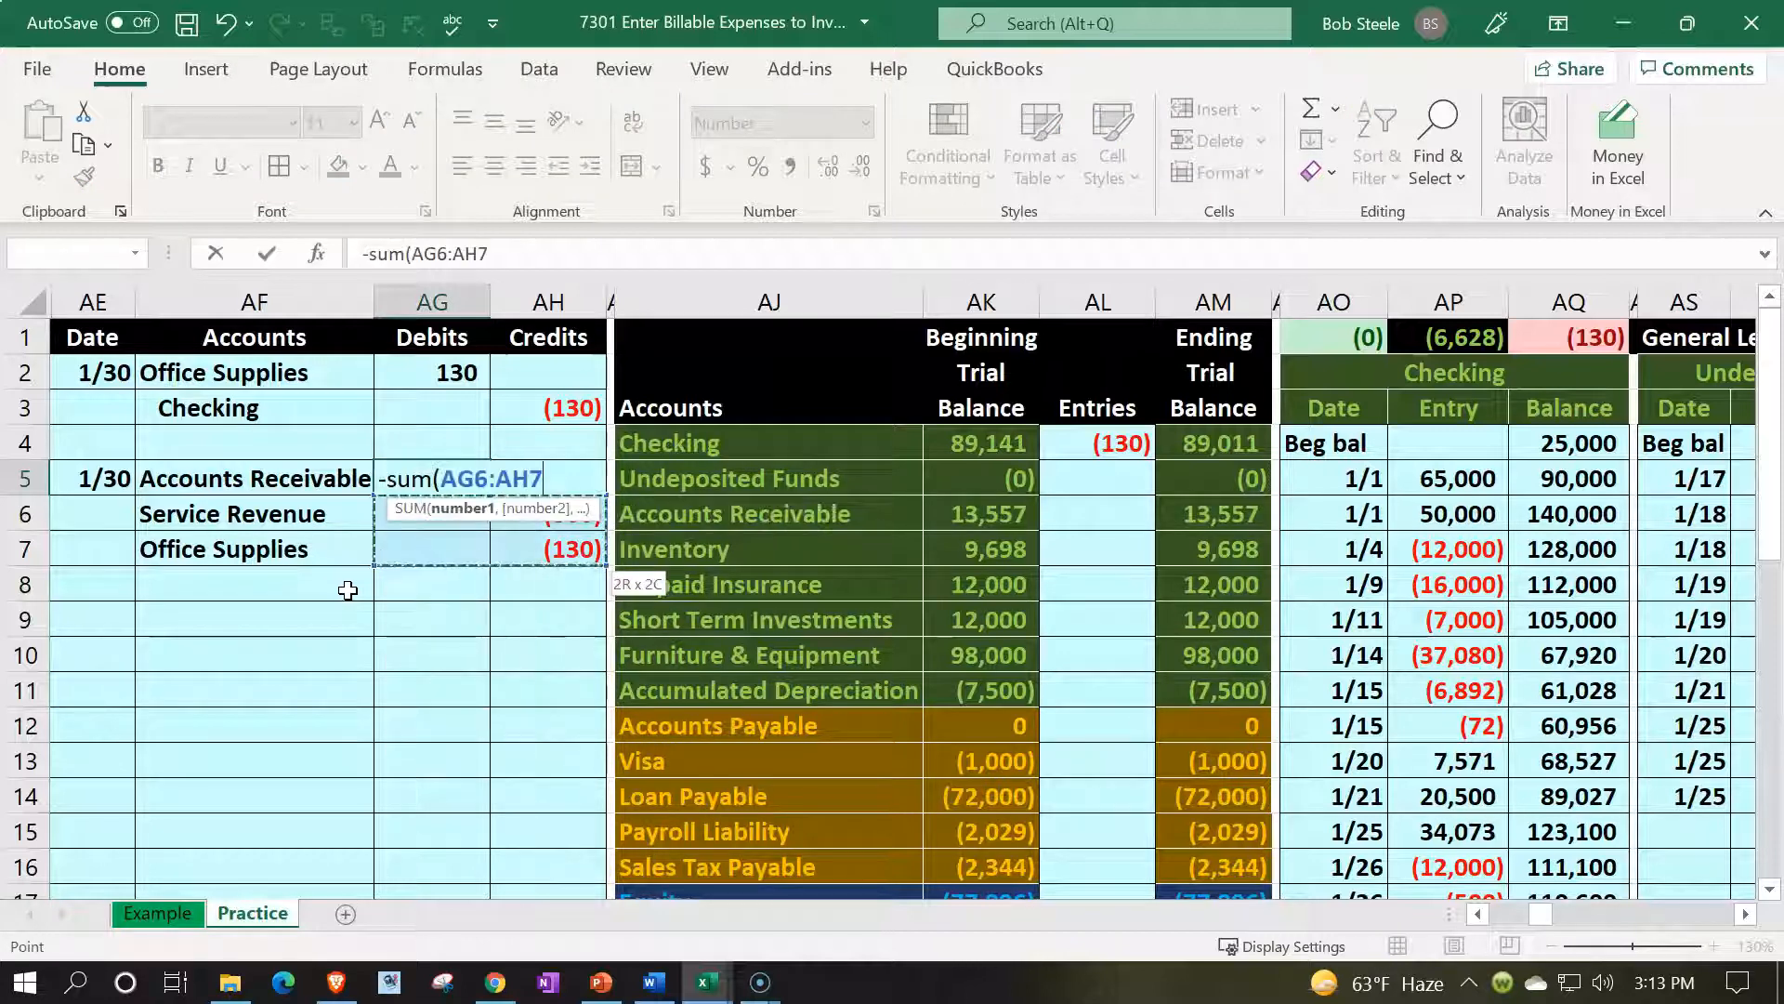
type(")")
key("Return")
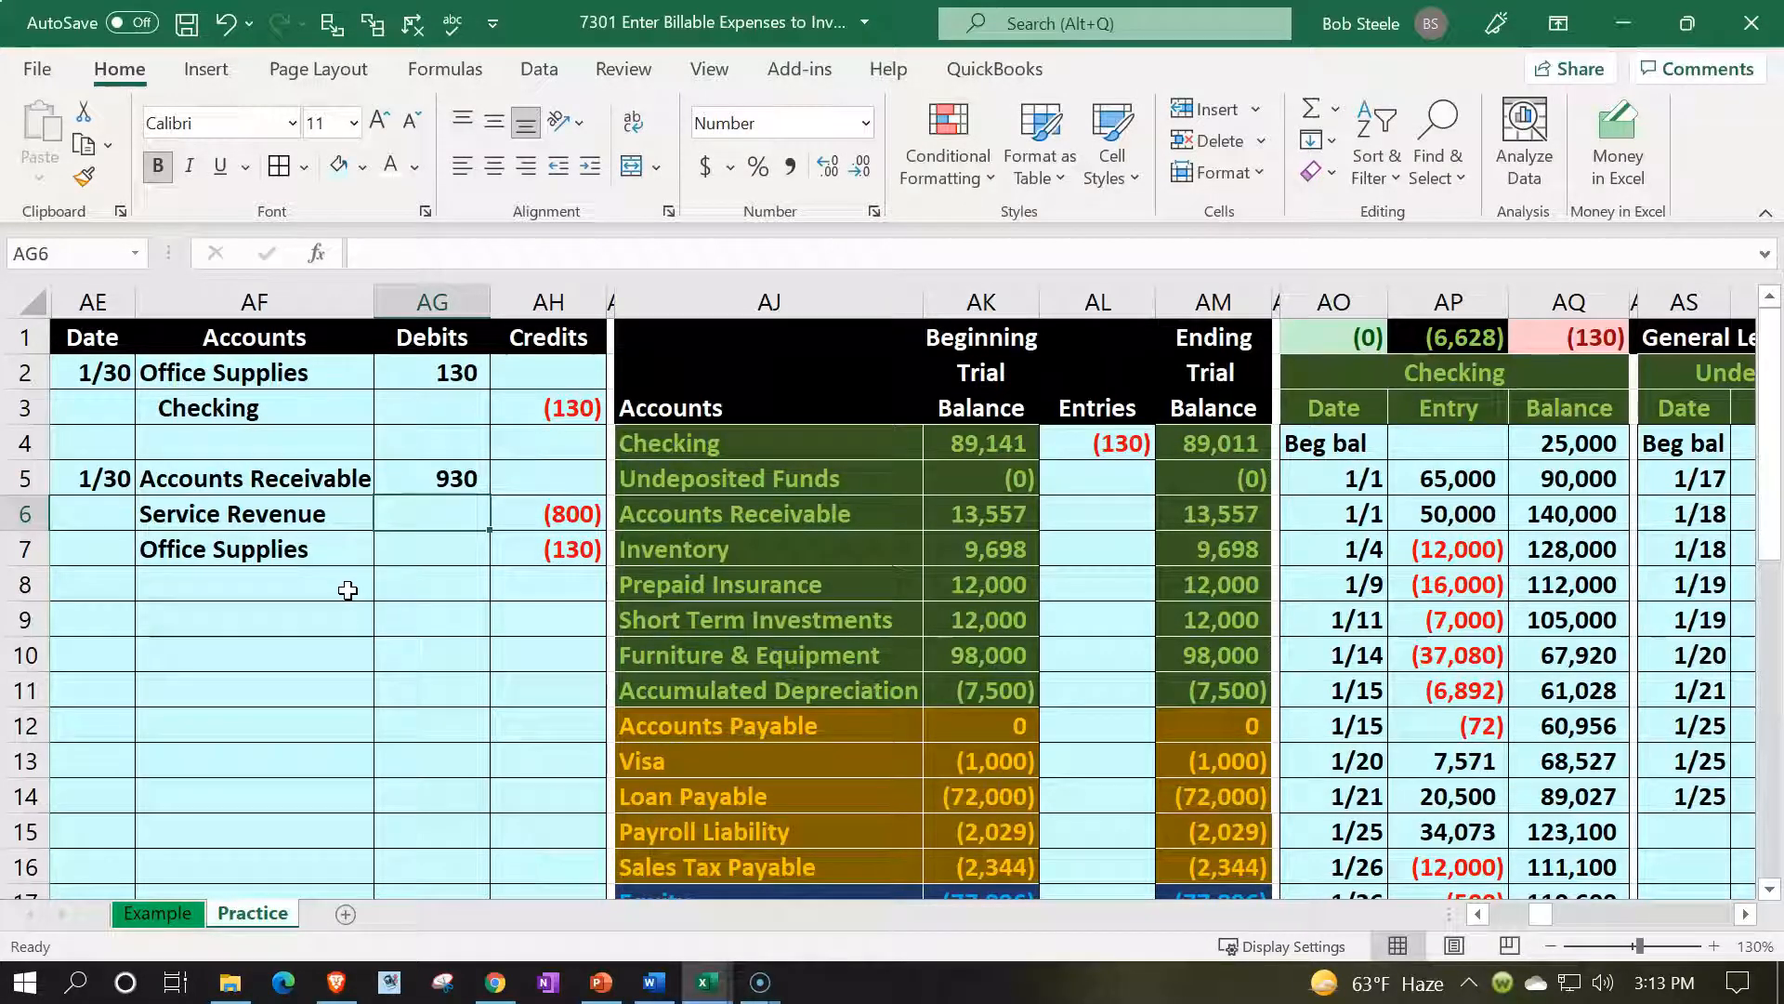
Indent the Service Revenue and Office Supplies credit accounts in AF6:AF7 of the 1/30 invoice entry
key("Left")
key("Left")
key("Right")
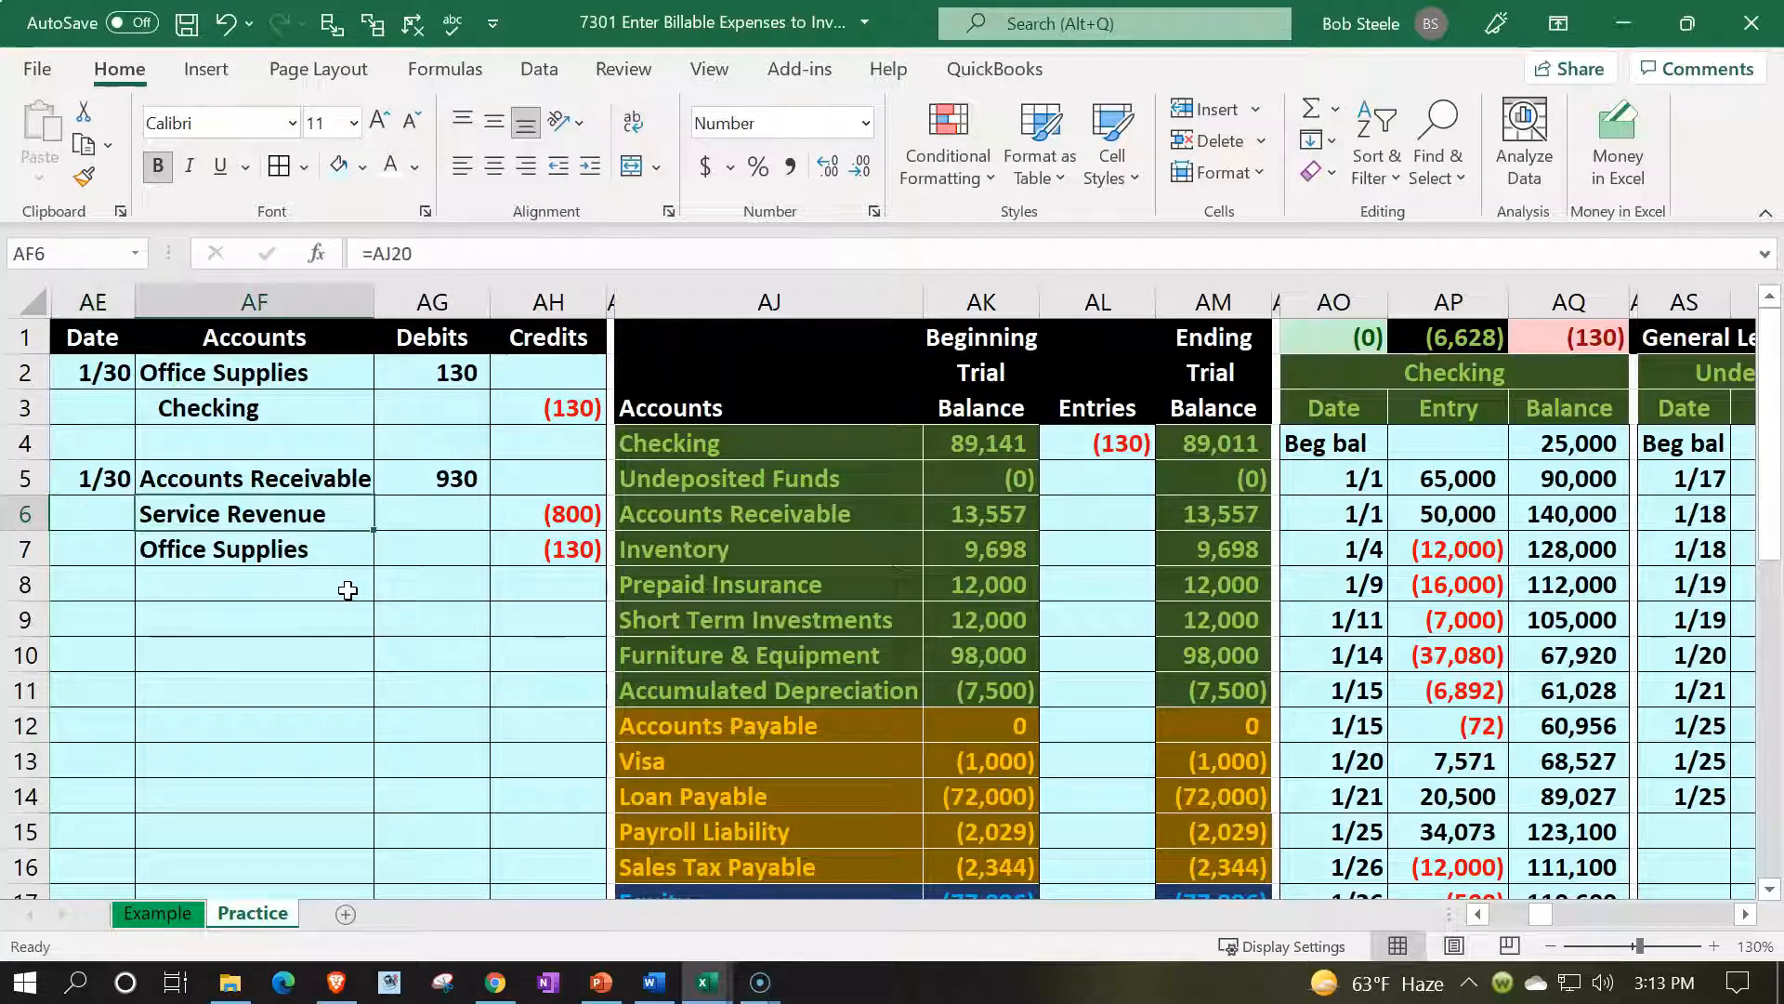
key("shift+Down")
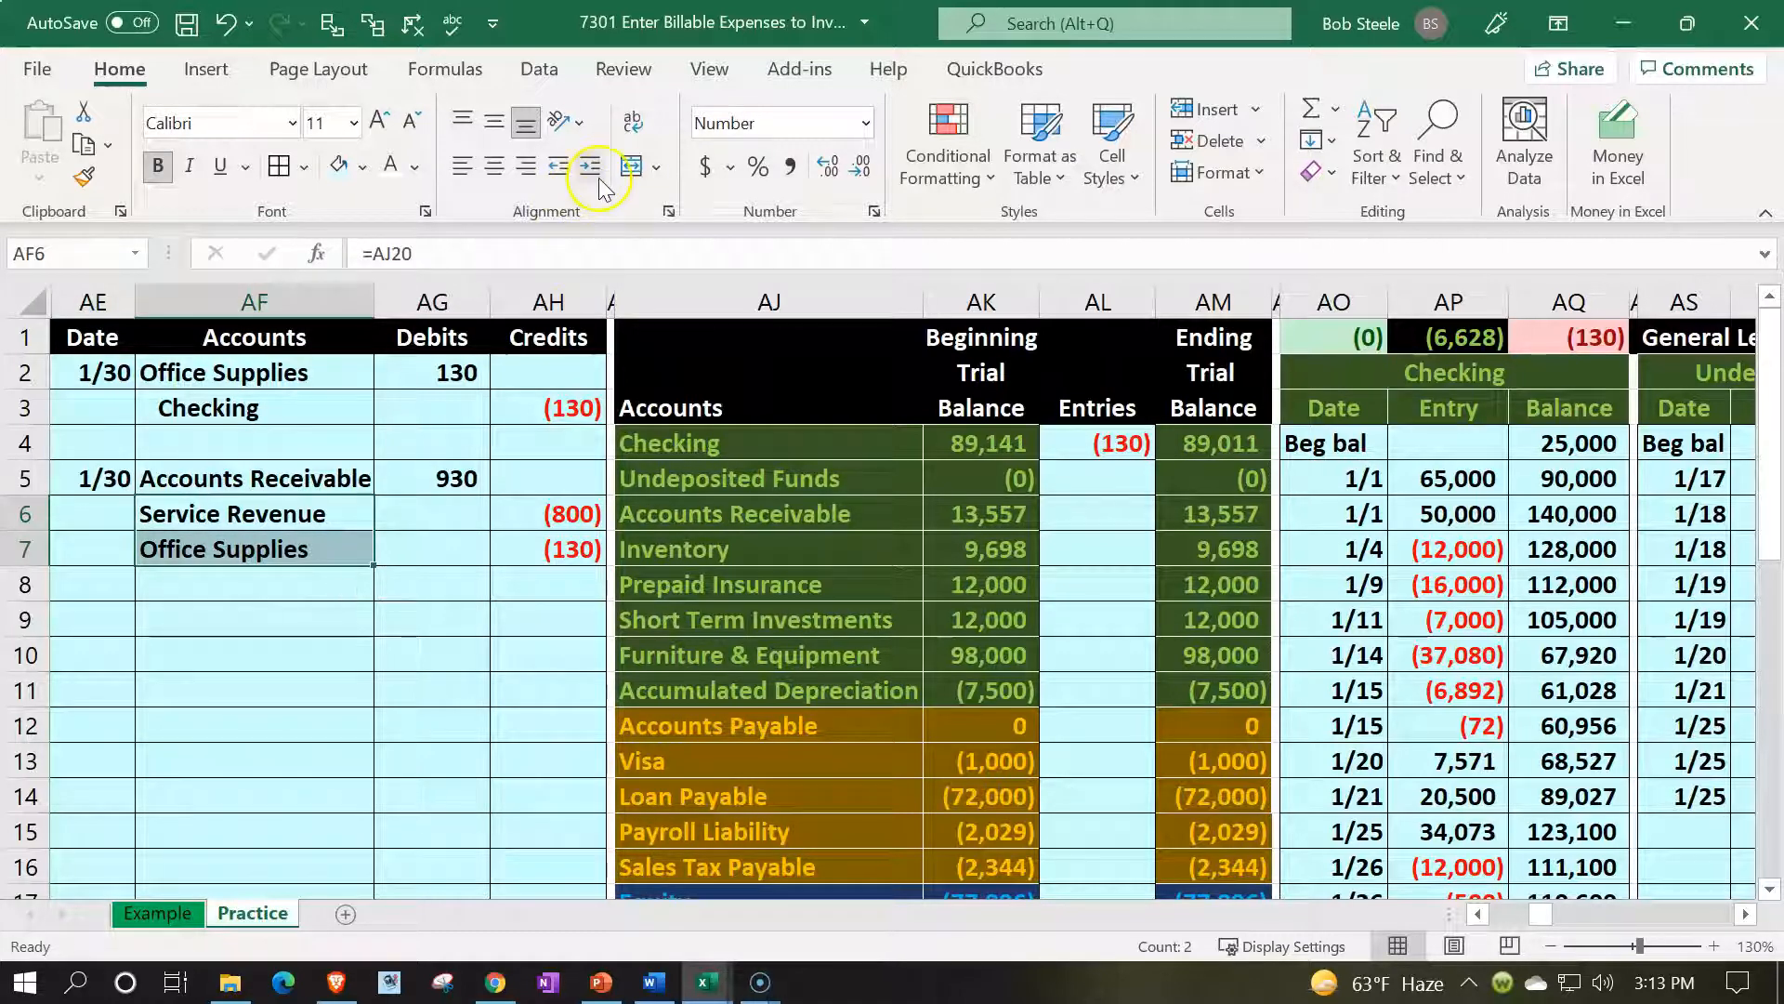
left_click(590, 165)
left_click(525, 668)
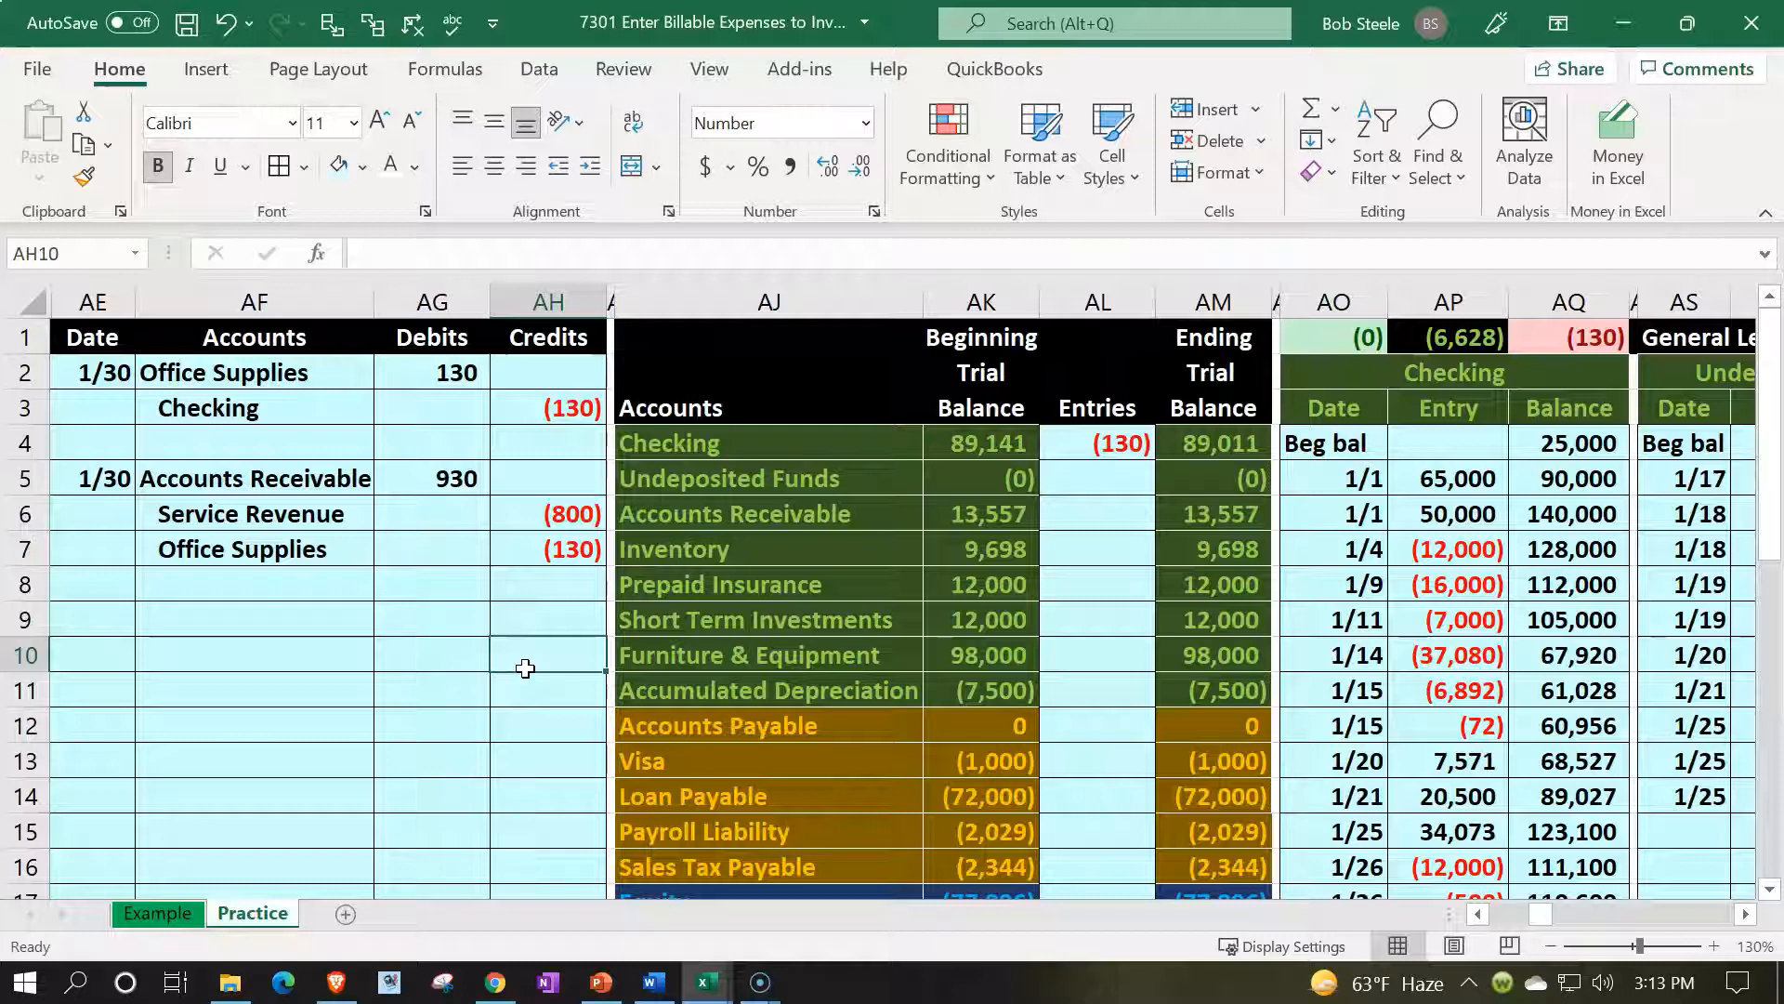
Post the invoice debit to Accounts Receivable in the trial balance by linking AL6 to AG5
key("Right")
key("Right")
key("Right")
key("Right")
key("Up")
key("Up")
key("Up")
key("Up")
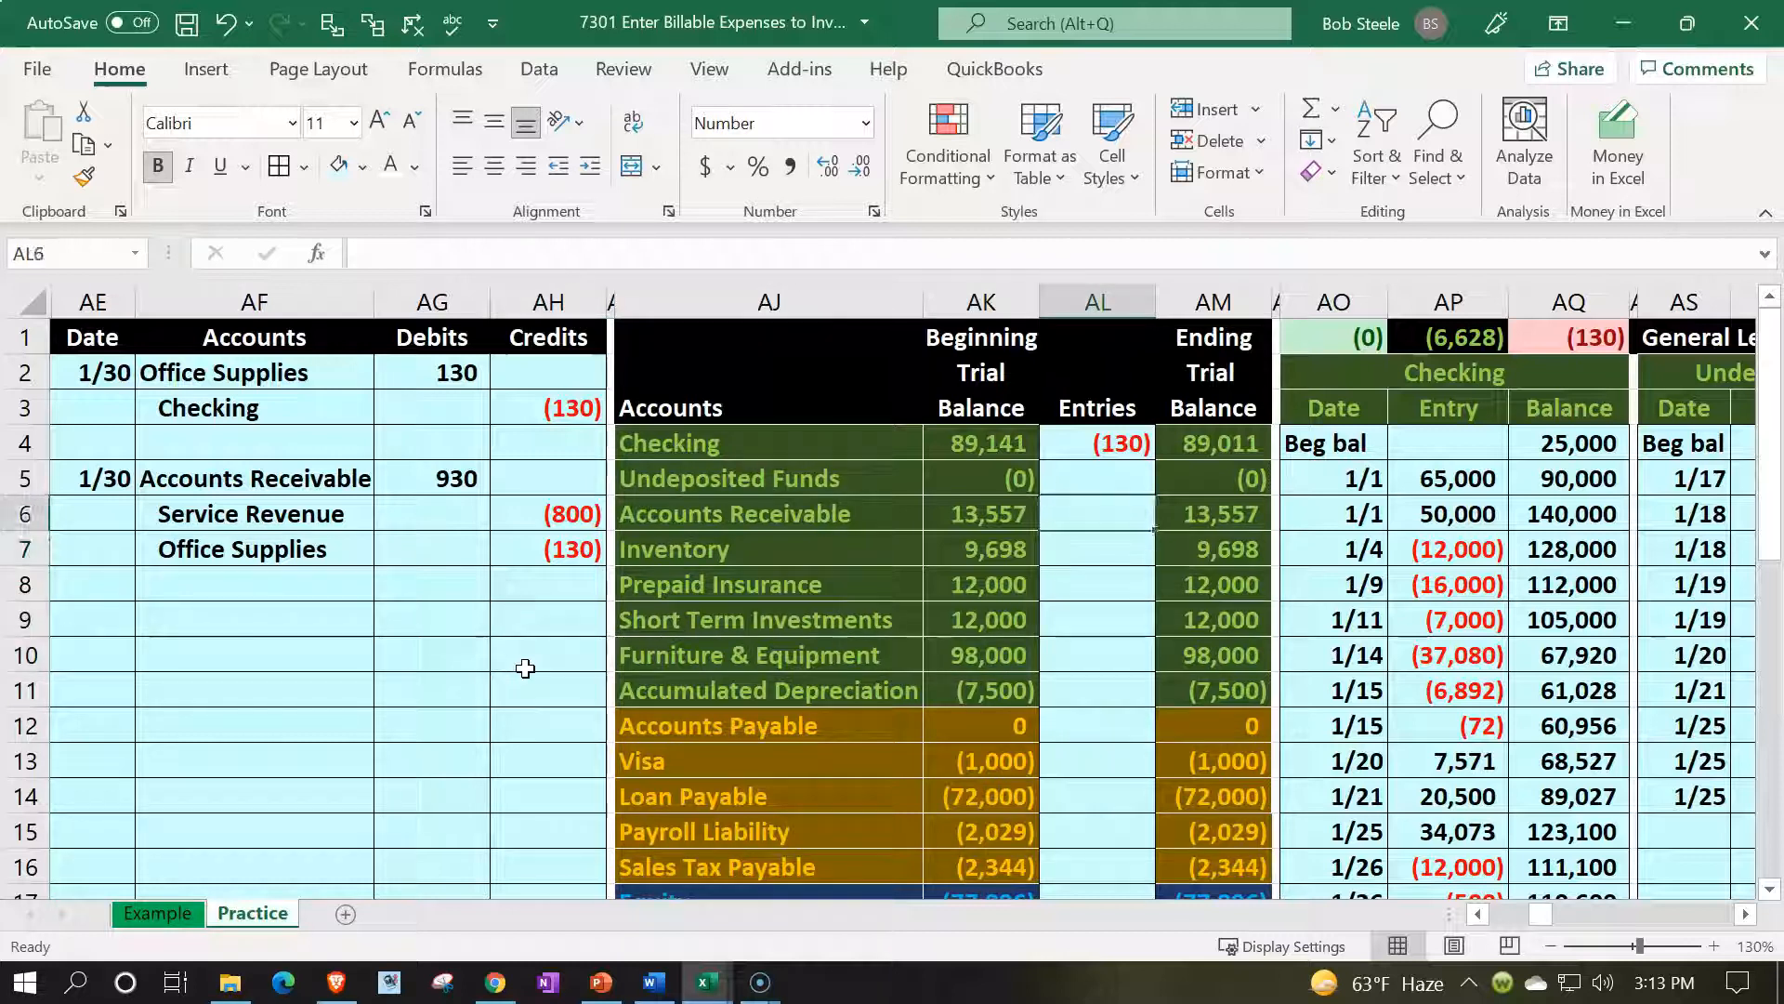
type("=AG5")
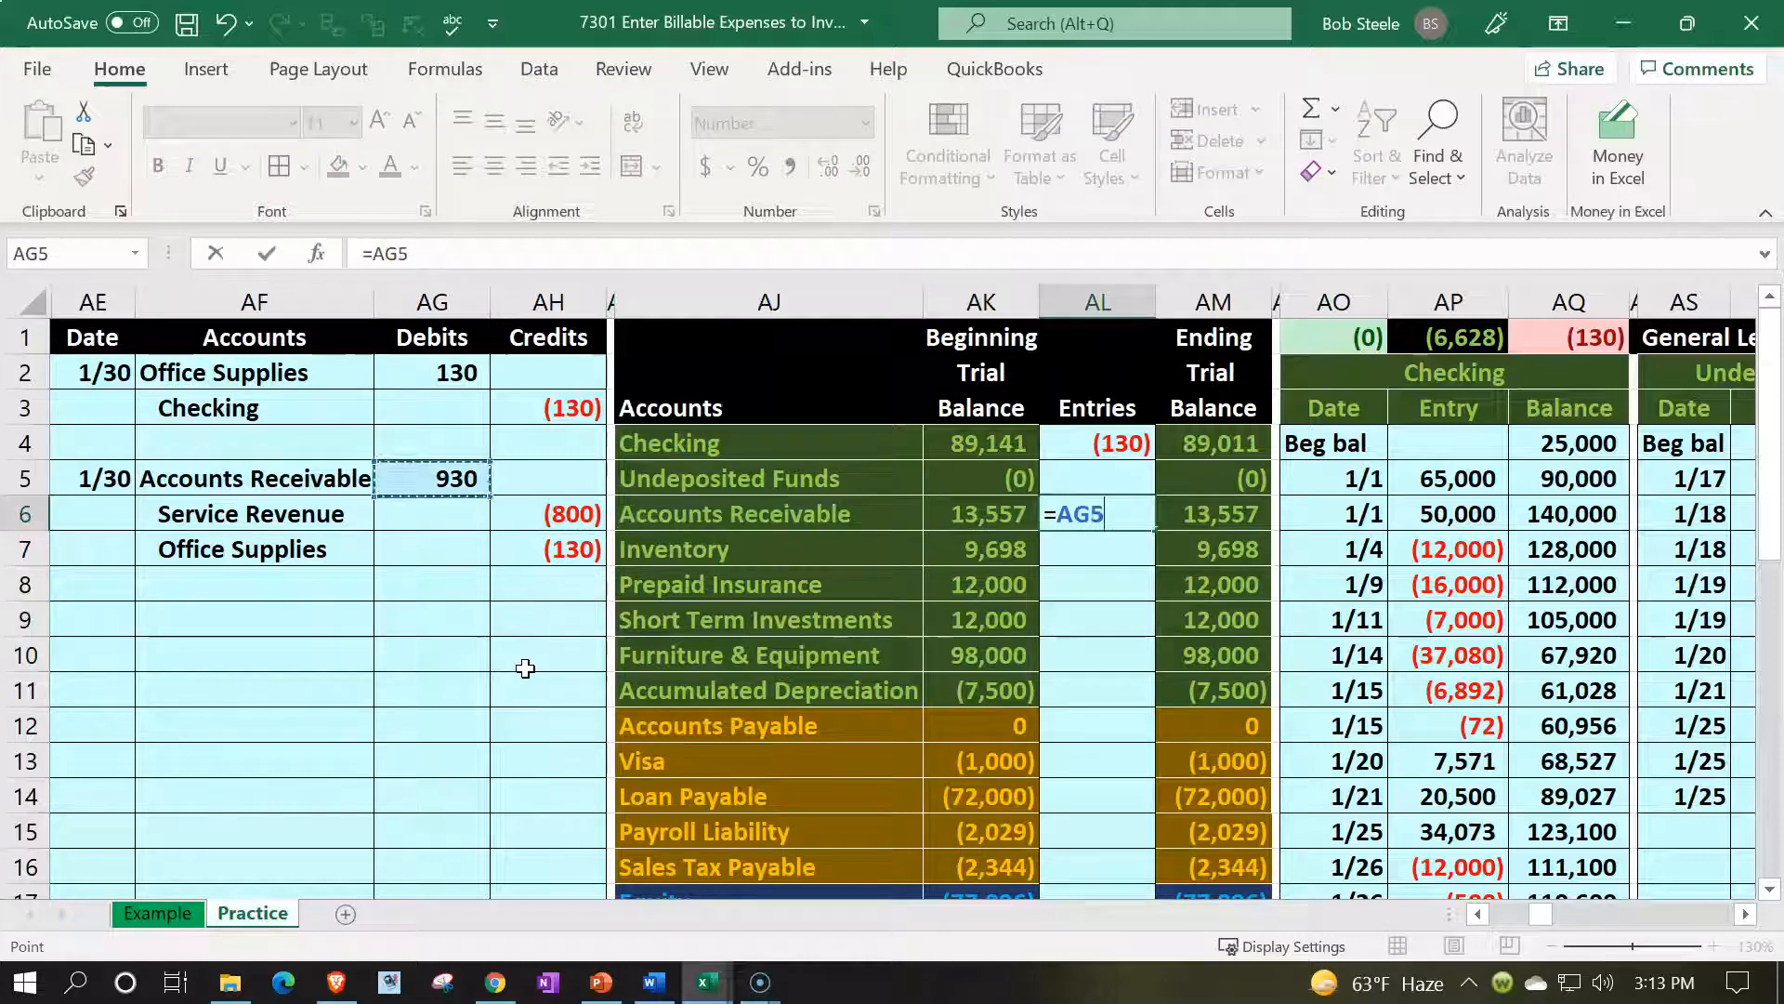
key("Return")
Post the Service Revenue credit to the trial balance entries by linking AL20 to AH6
key("Down")
key("Down")
key("Down")
key("Down")
key("Down")
key("Down")
key("Down")
key("Down")
key("Down")
key("Down")
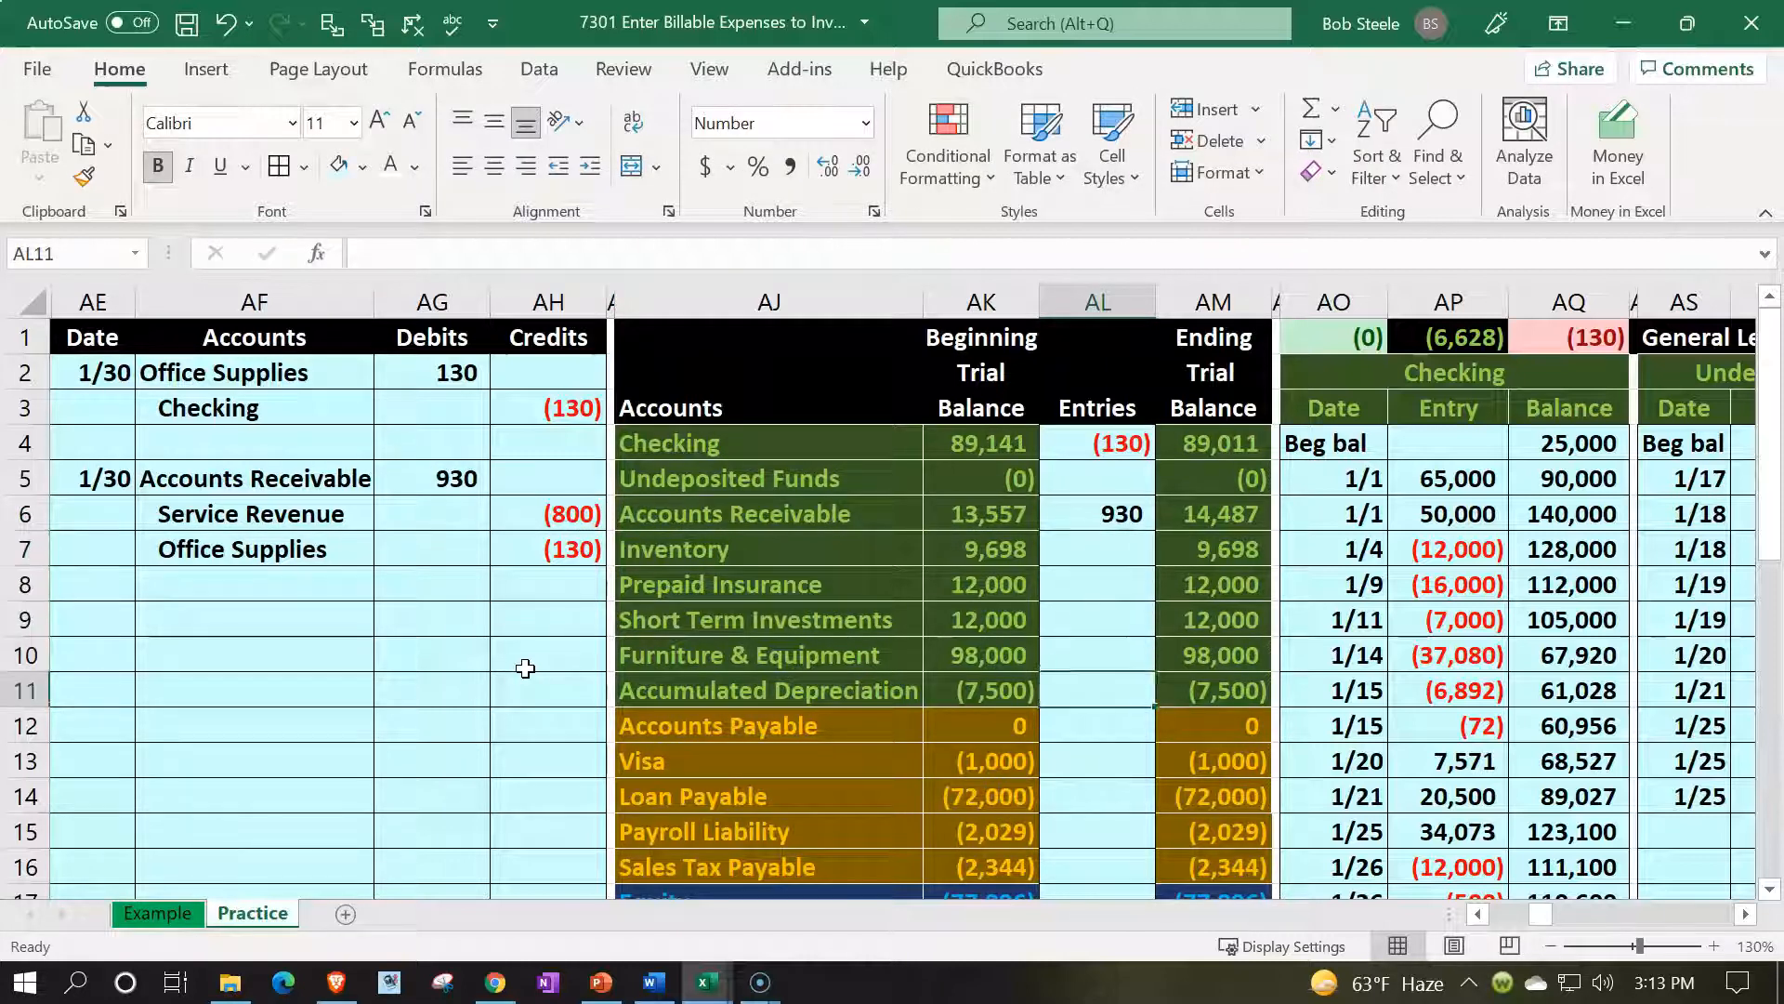
key("Down")
key("Down")
key("Down")
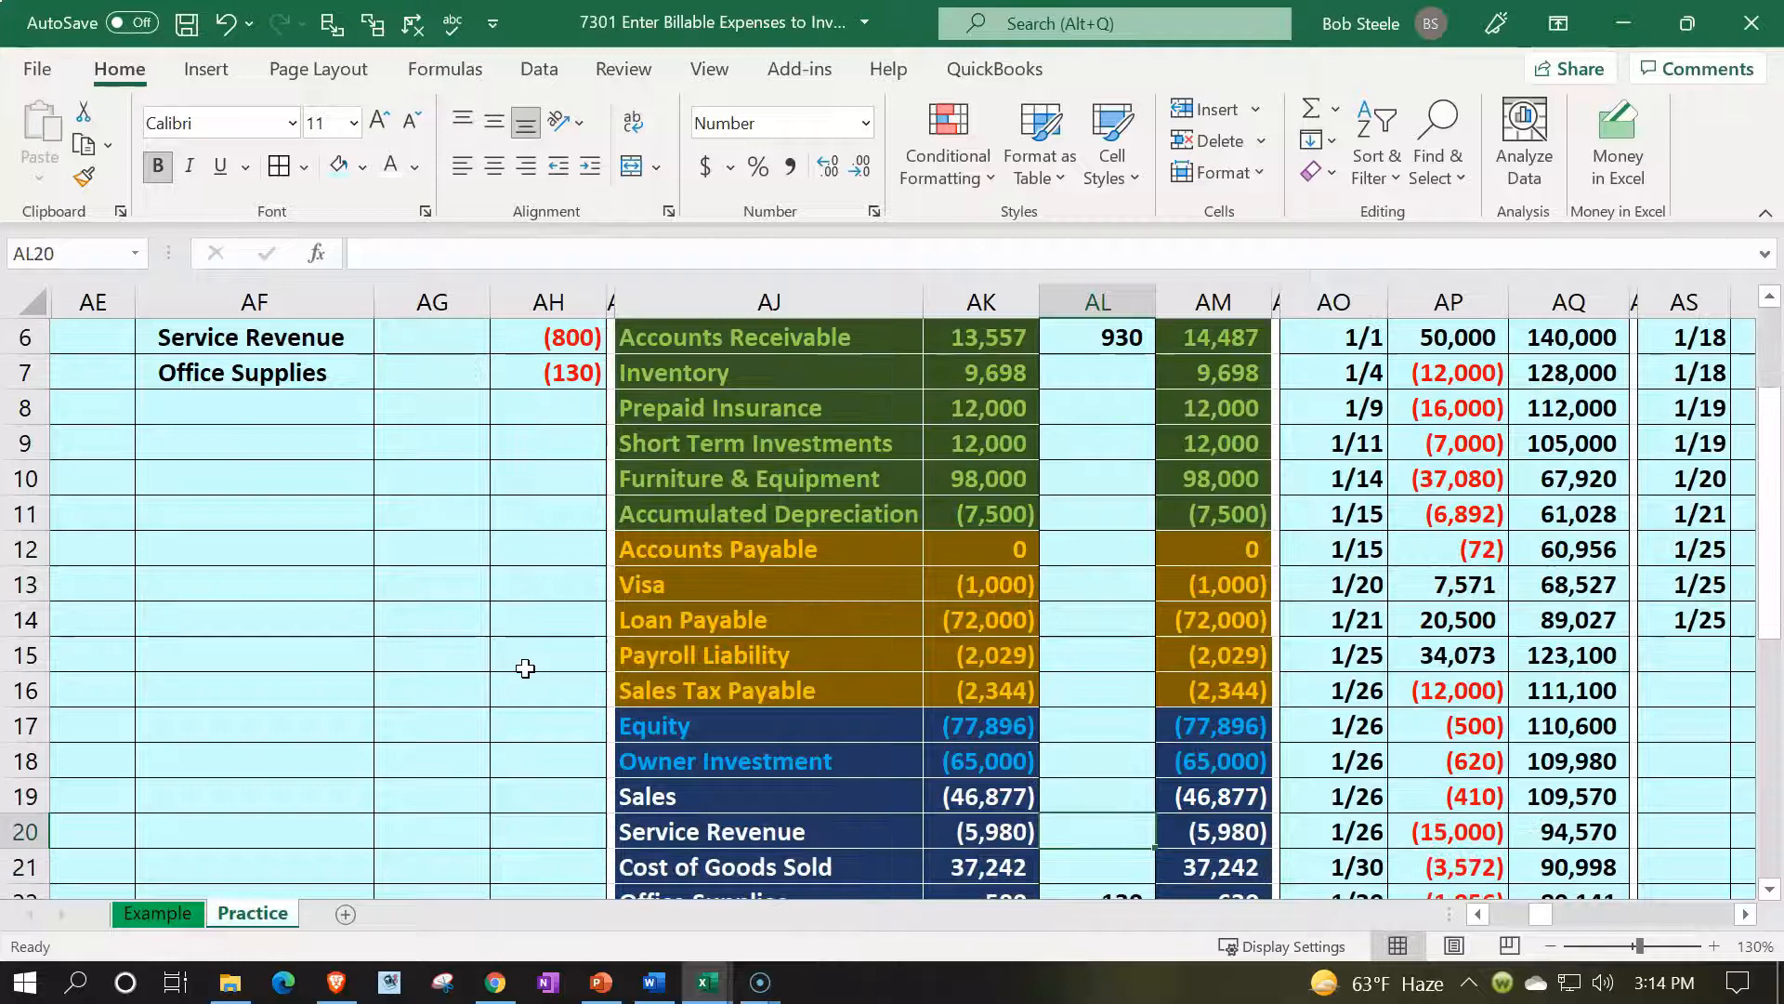
type("=")
key("Left")
key("Left")
key("Left")
key("Left")
key("Up")
key("Up")
key("Up")
key("Up")
key("Up")
key("Up")
key("Up")
key("Up")
key("Up")
key("Up")
key("Up")
key("Up")
key("Up")
key("Up")
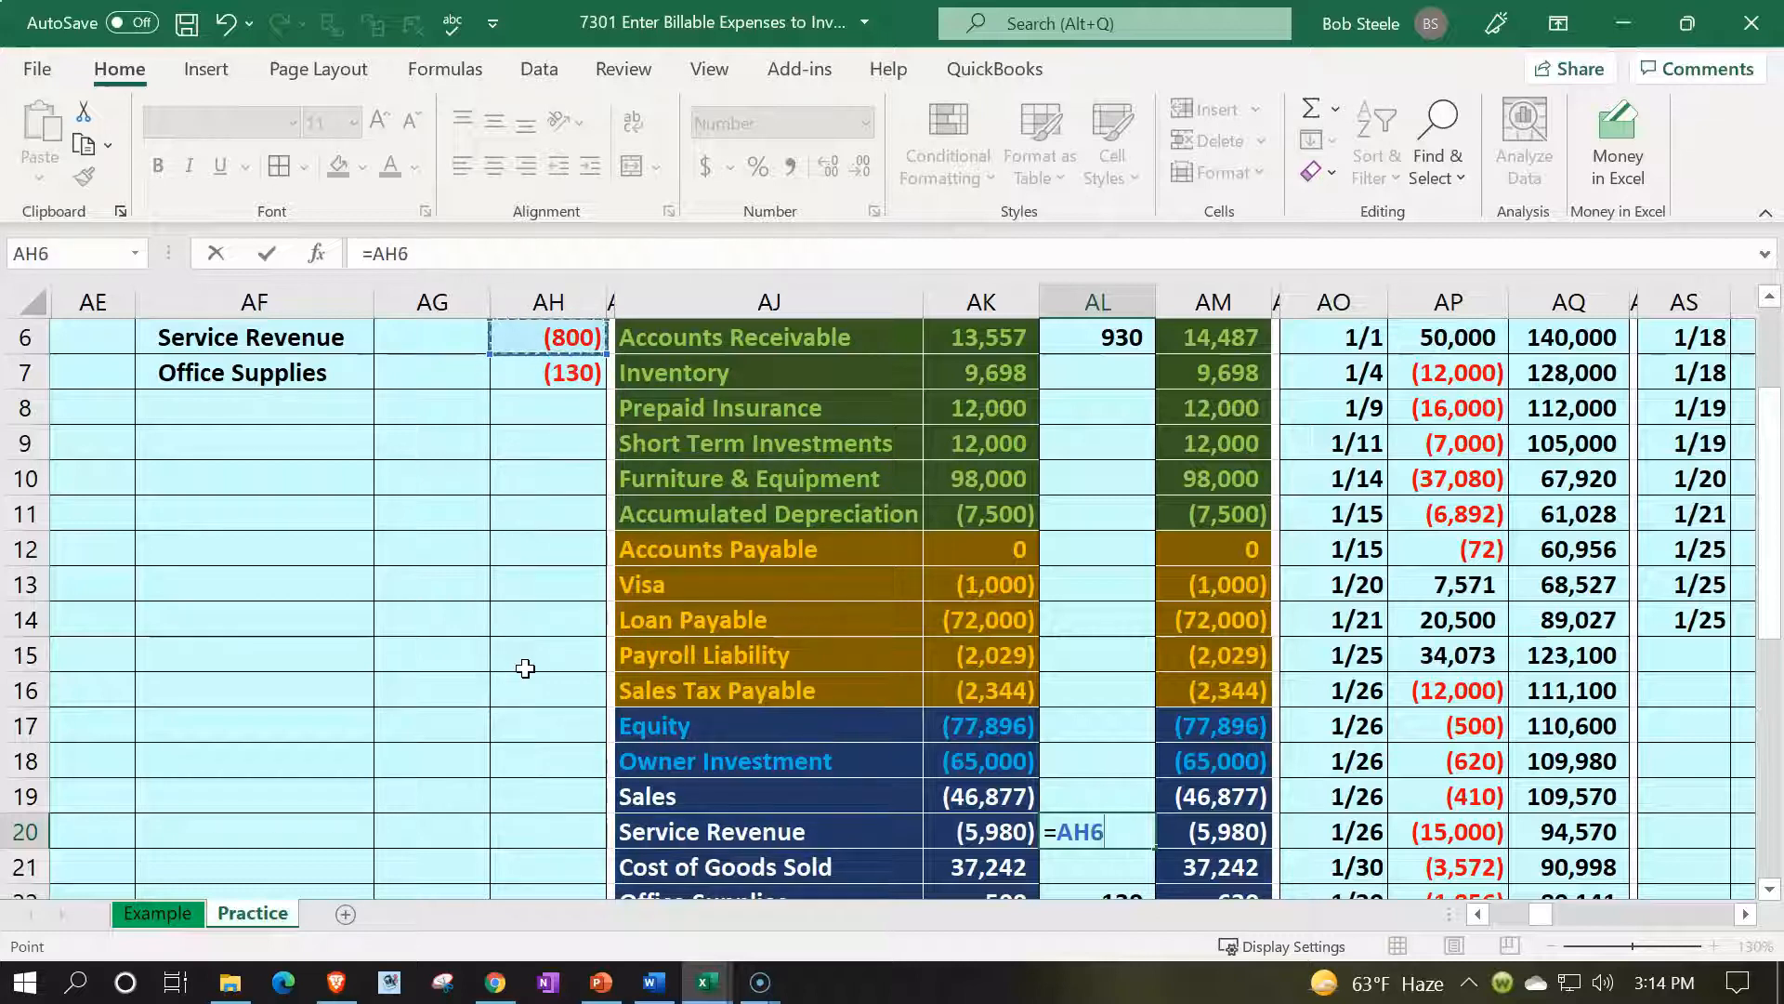
key("Return")
Add the invoice's Office Supplies credit to the existing posting in AL22, making the formula =AG2+AH7
key("Down")
key("Down")
key("Up")
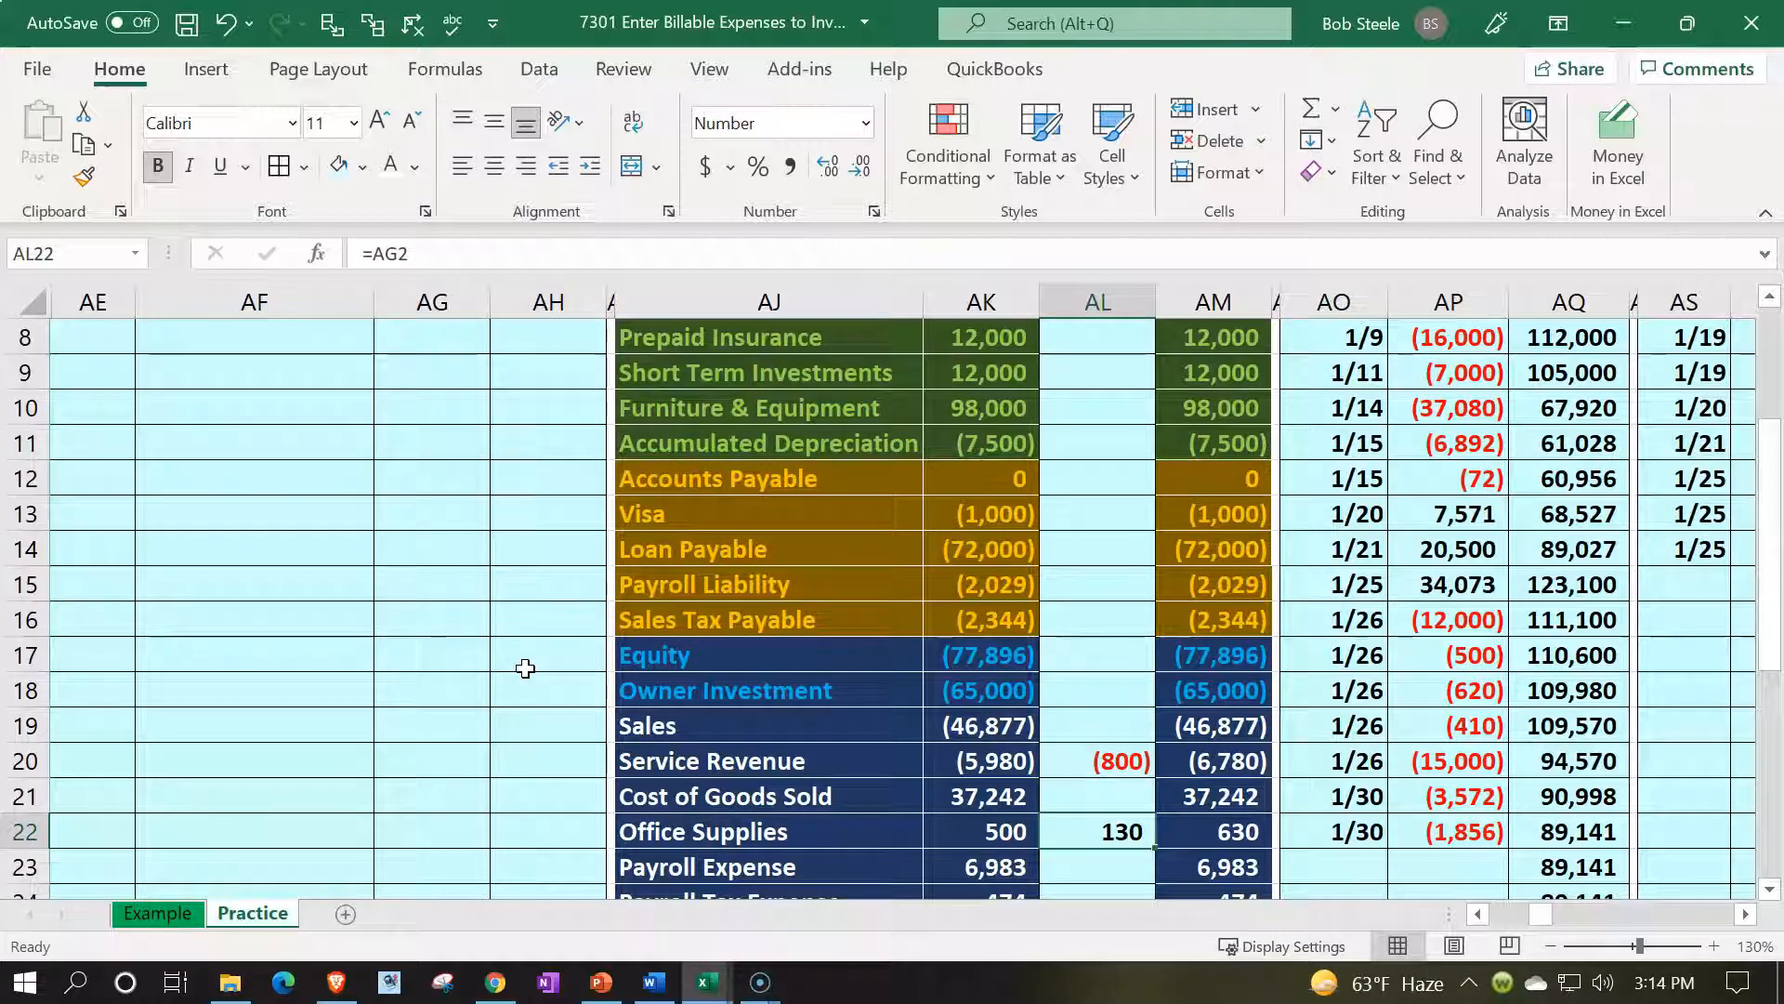
key("F2")
type("+")
key("Up")
key("Up")
key("Up")
key("Up")
key("Up")
key("Left")
key("Left")
key("Left")
key("Left")
key("Up")
key("Up")
key("Up")
key("Up")
key("Up")
key("Up")
key("Up")
key("Up")
key("Up")
key("Up")
key("Up")
key("Up")
key("Up")
key("Down")
key("Down")
key("Down")
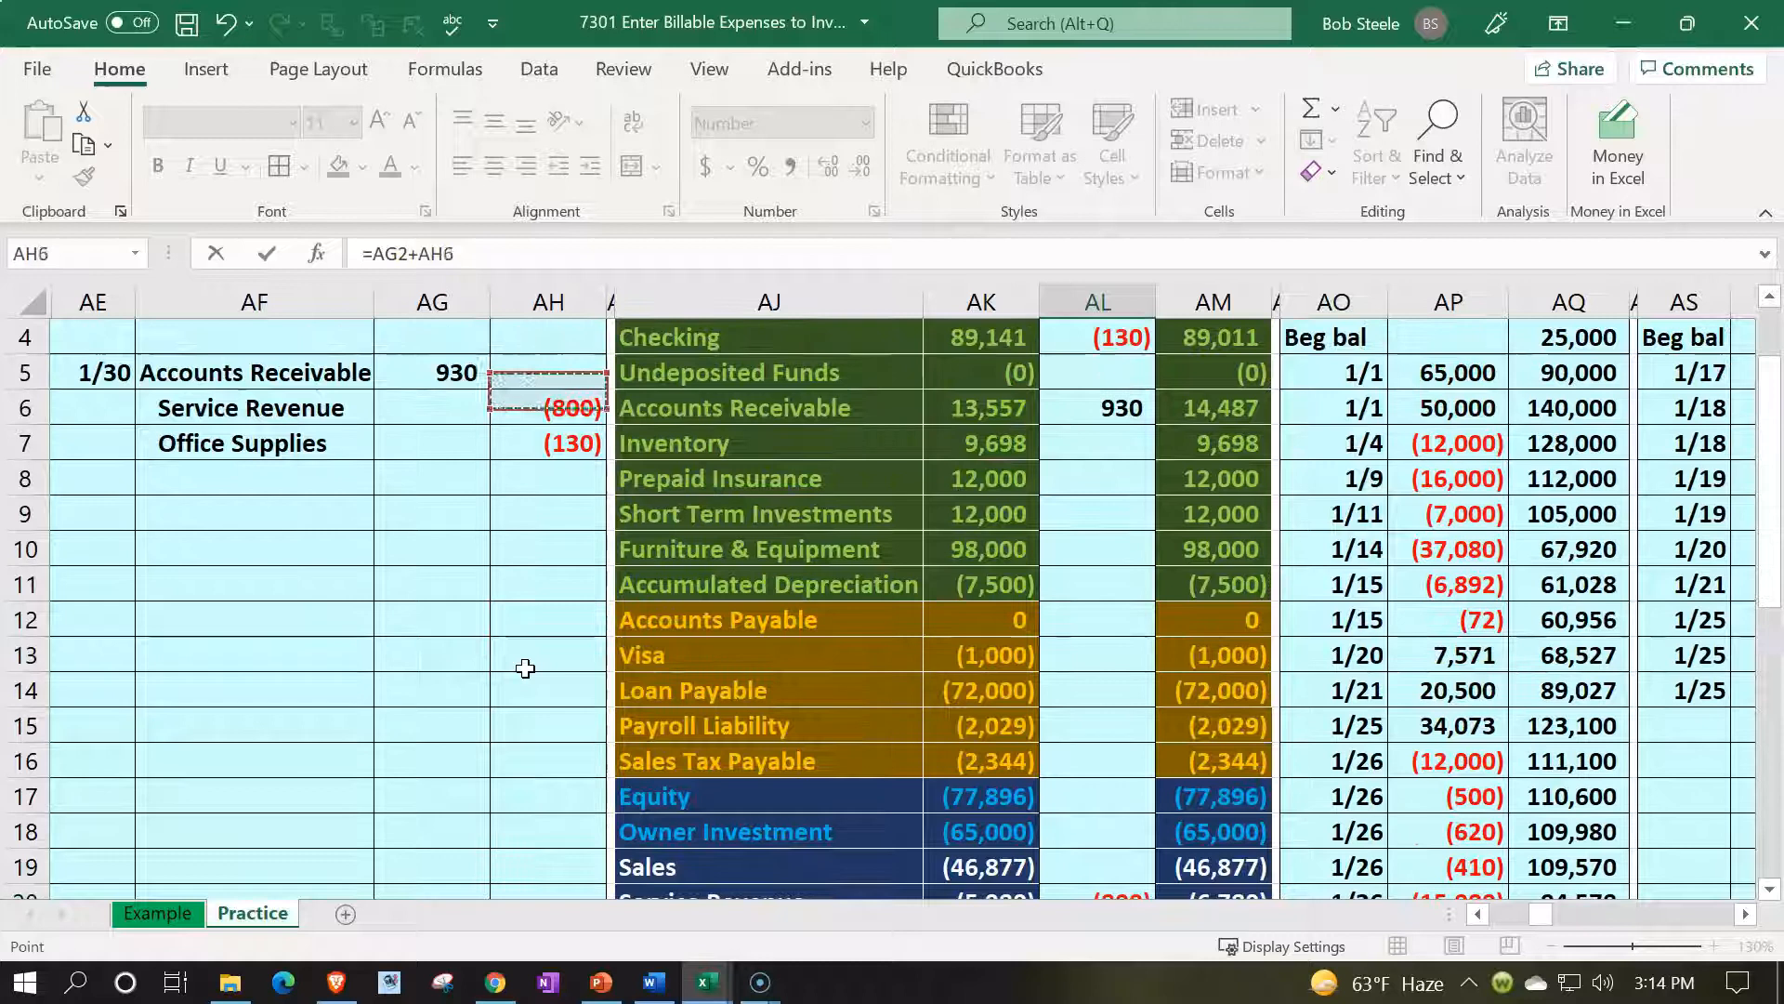
key("Return")
key("Return")
key("Up")
key("Up")
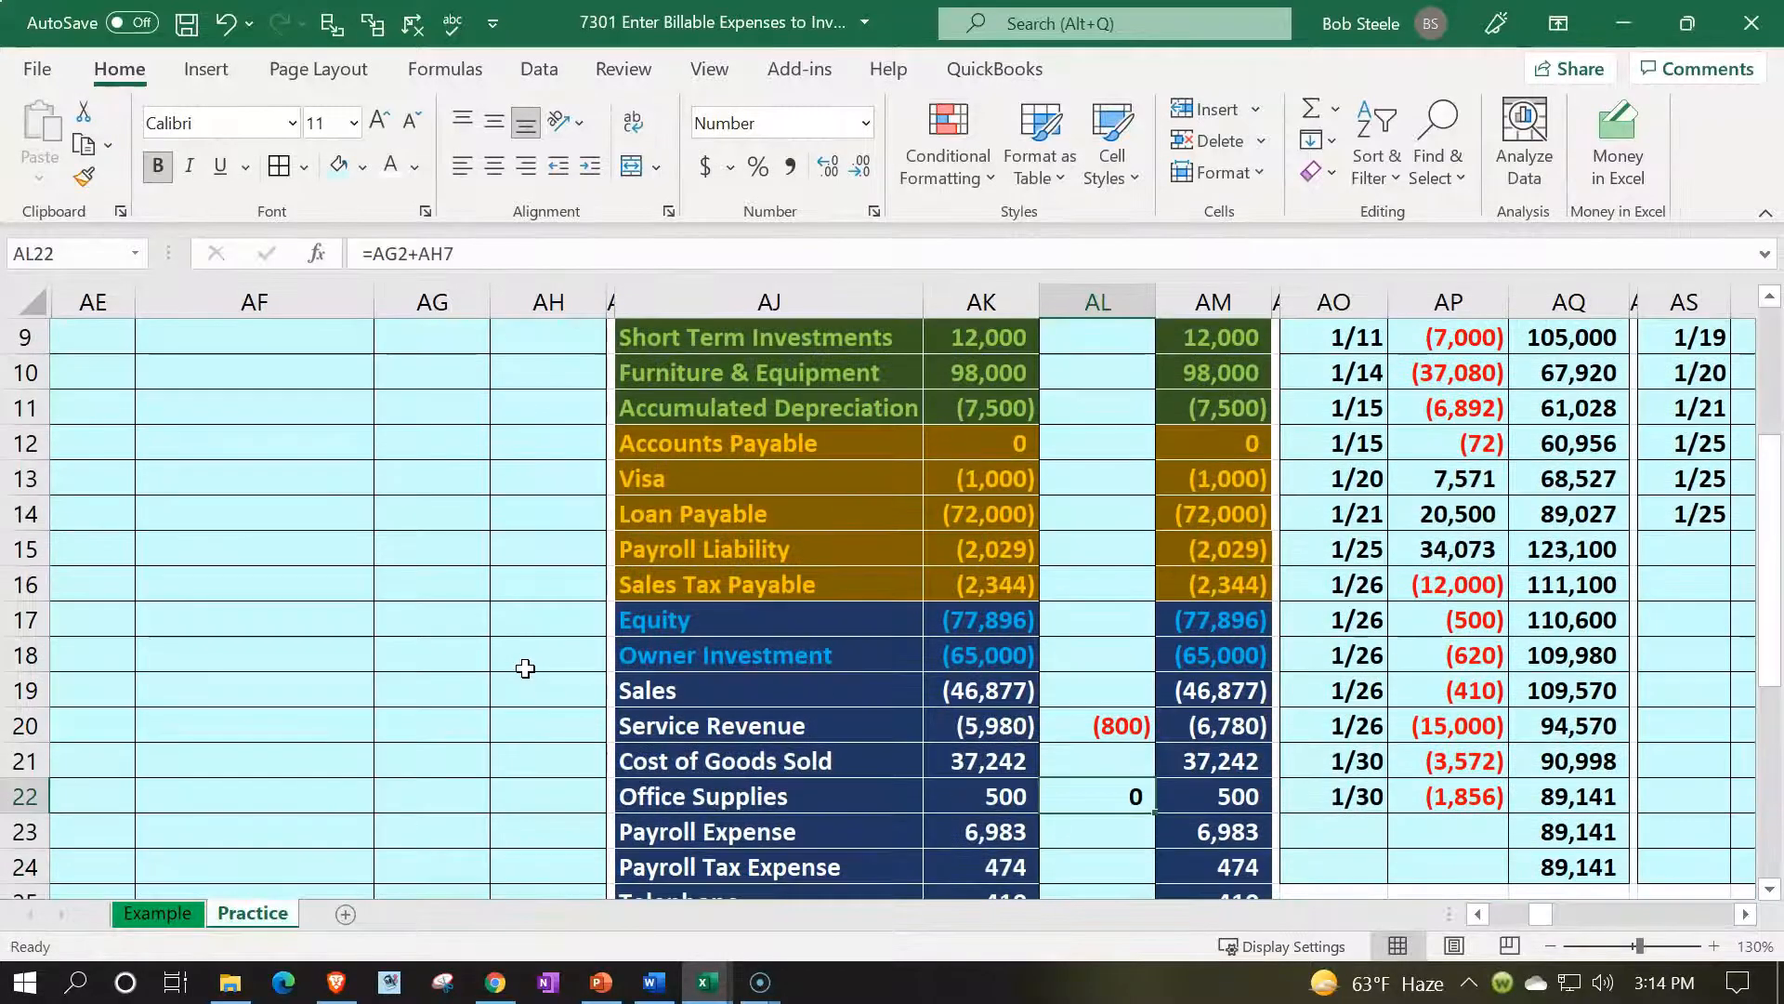
Check the total debits and credits and the net income rows at the end of the trial balance
key("Down")
key("Down")
key("Down")
key("Down")
key("Down")
key("Down")
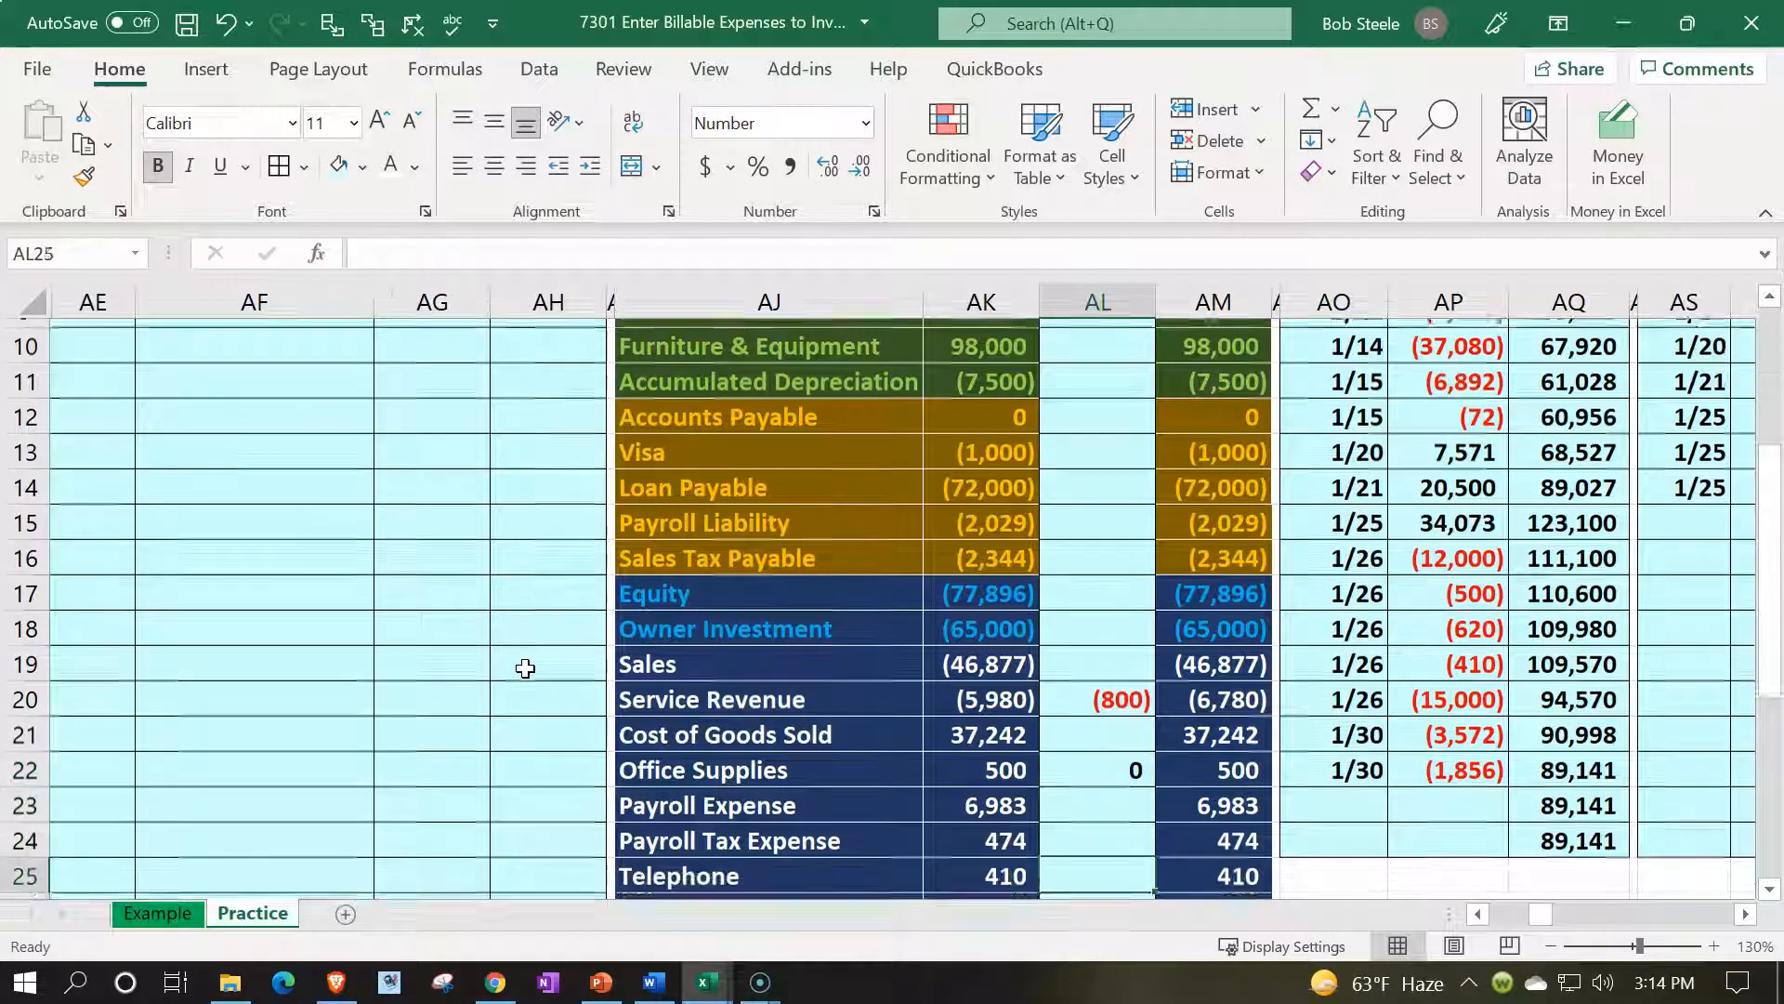
key("Right")
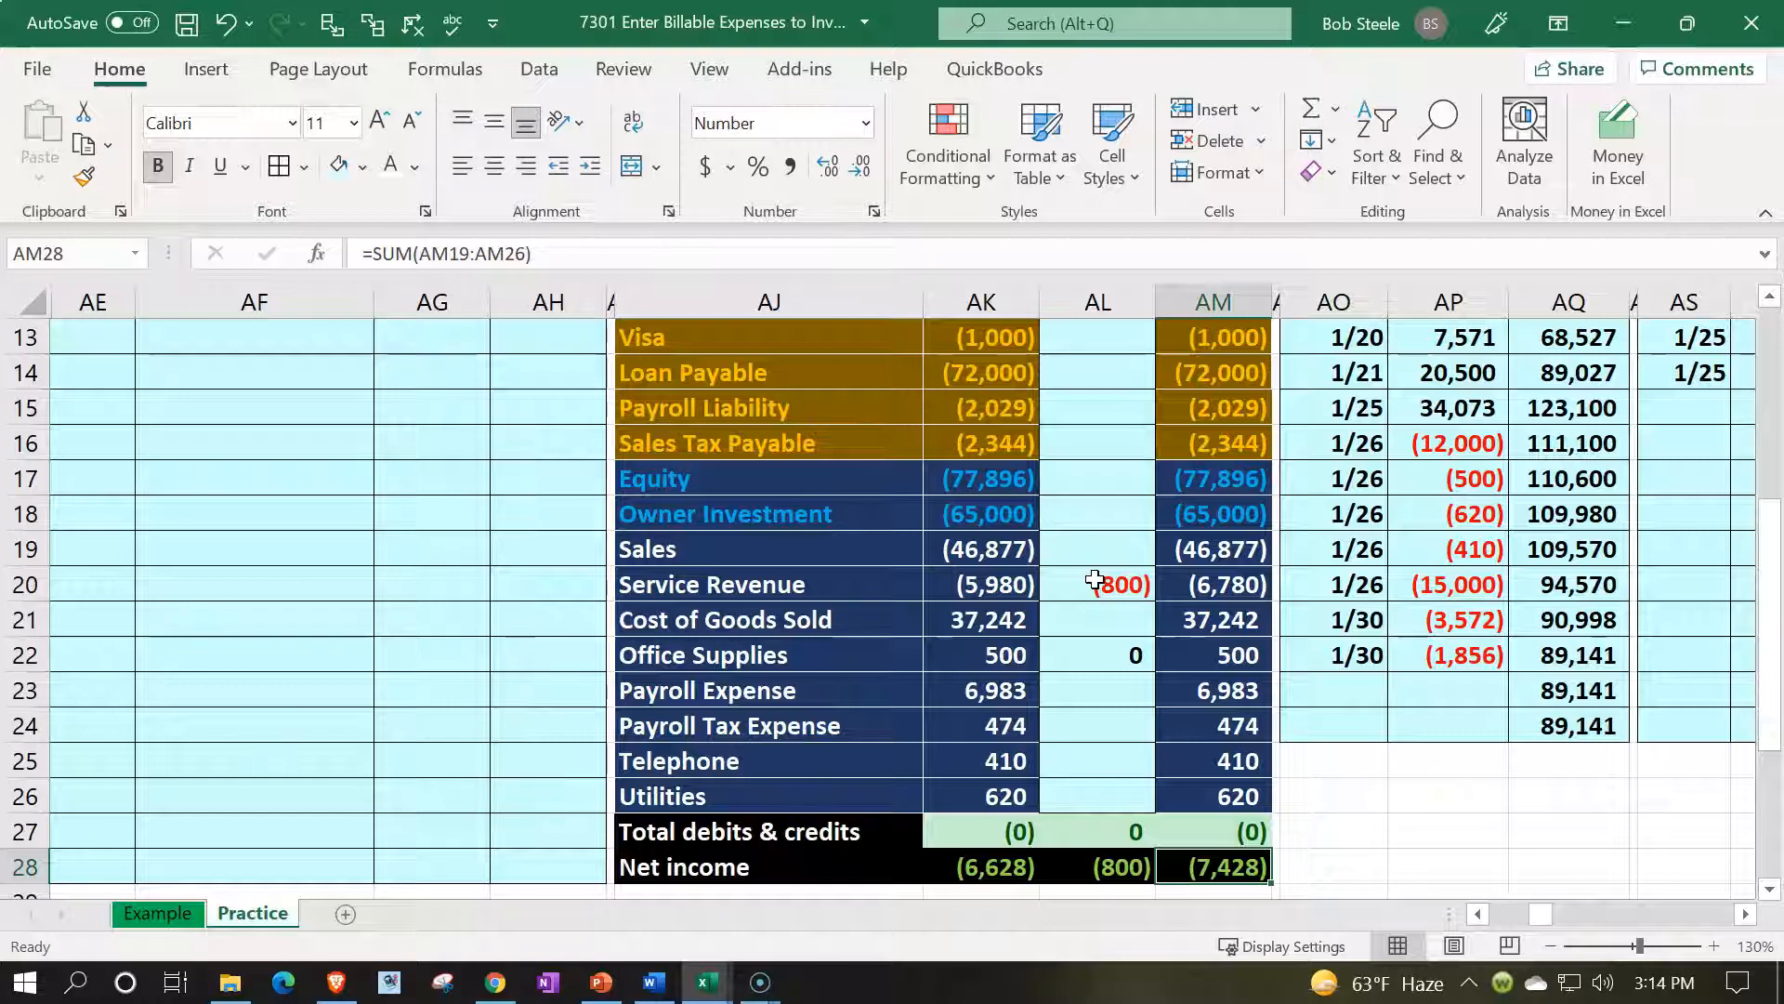
Start a new journal entry below the invoice entry by entering the date 1/30 in AE9
left_click(246, 688)
scroll(232, 651, "up", 3)
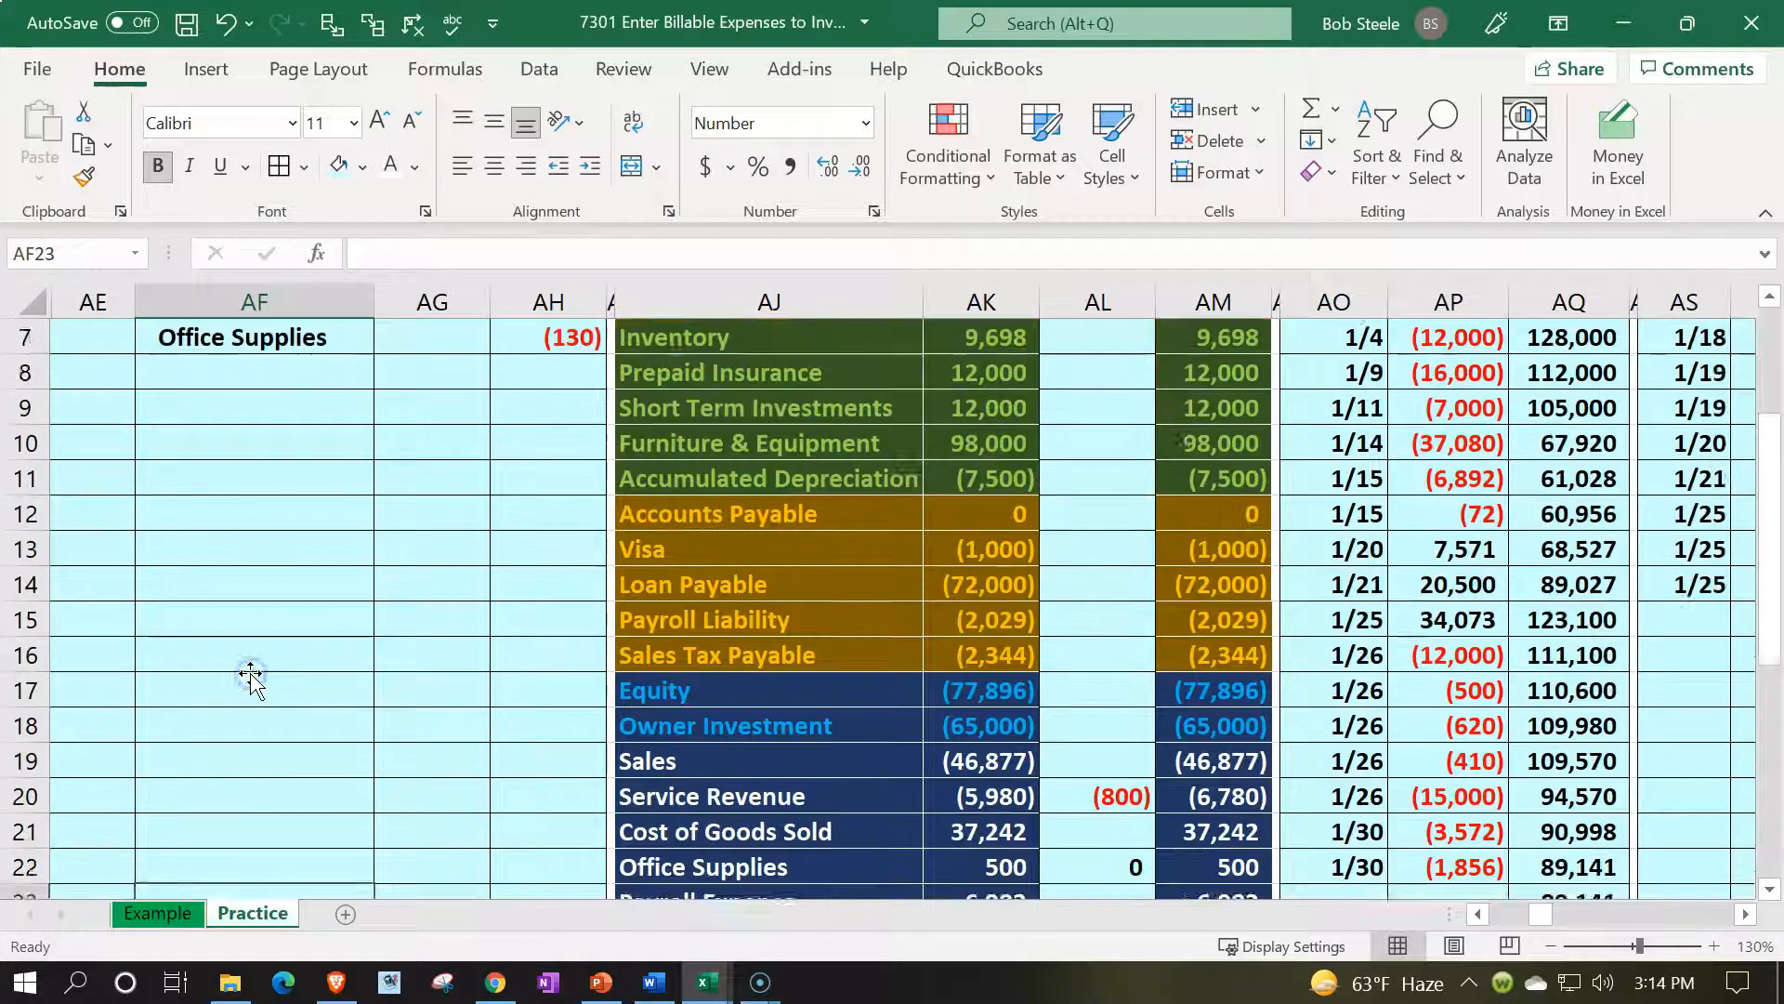
left_click(119, 516)
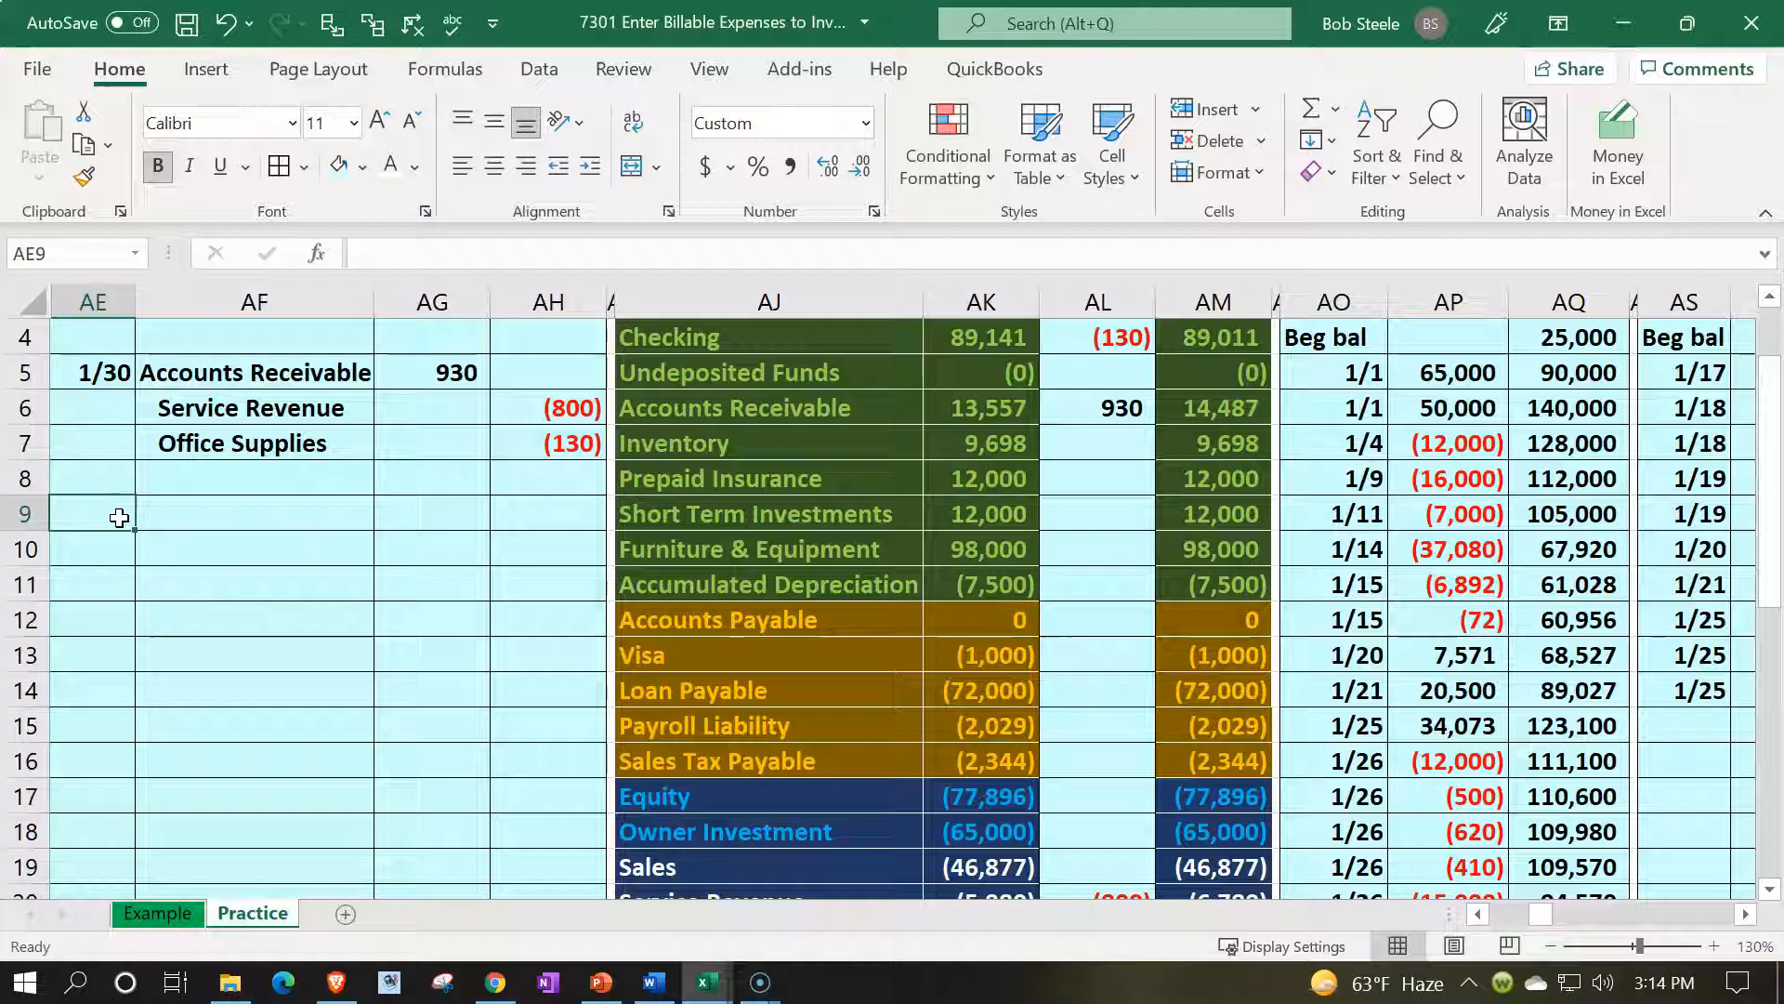
scroll(119, 516, "down", 1)
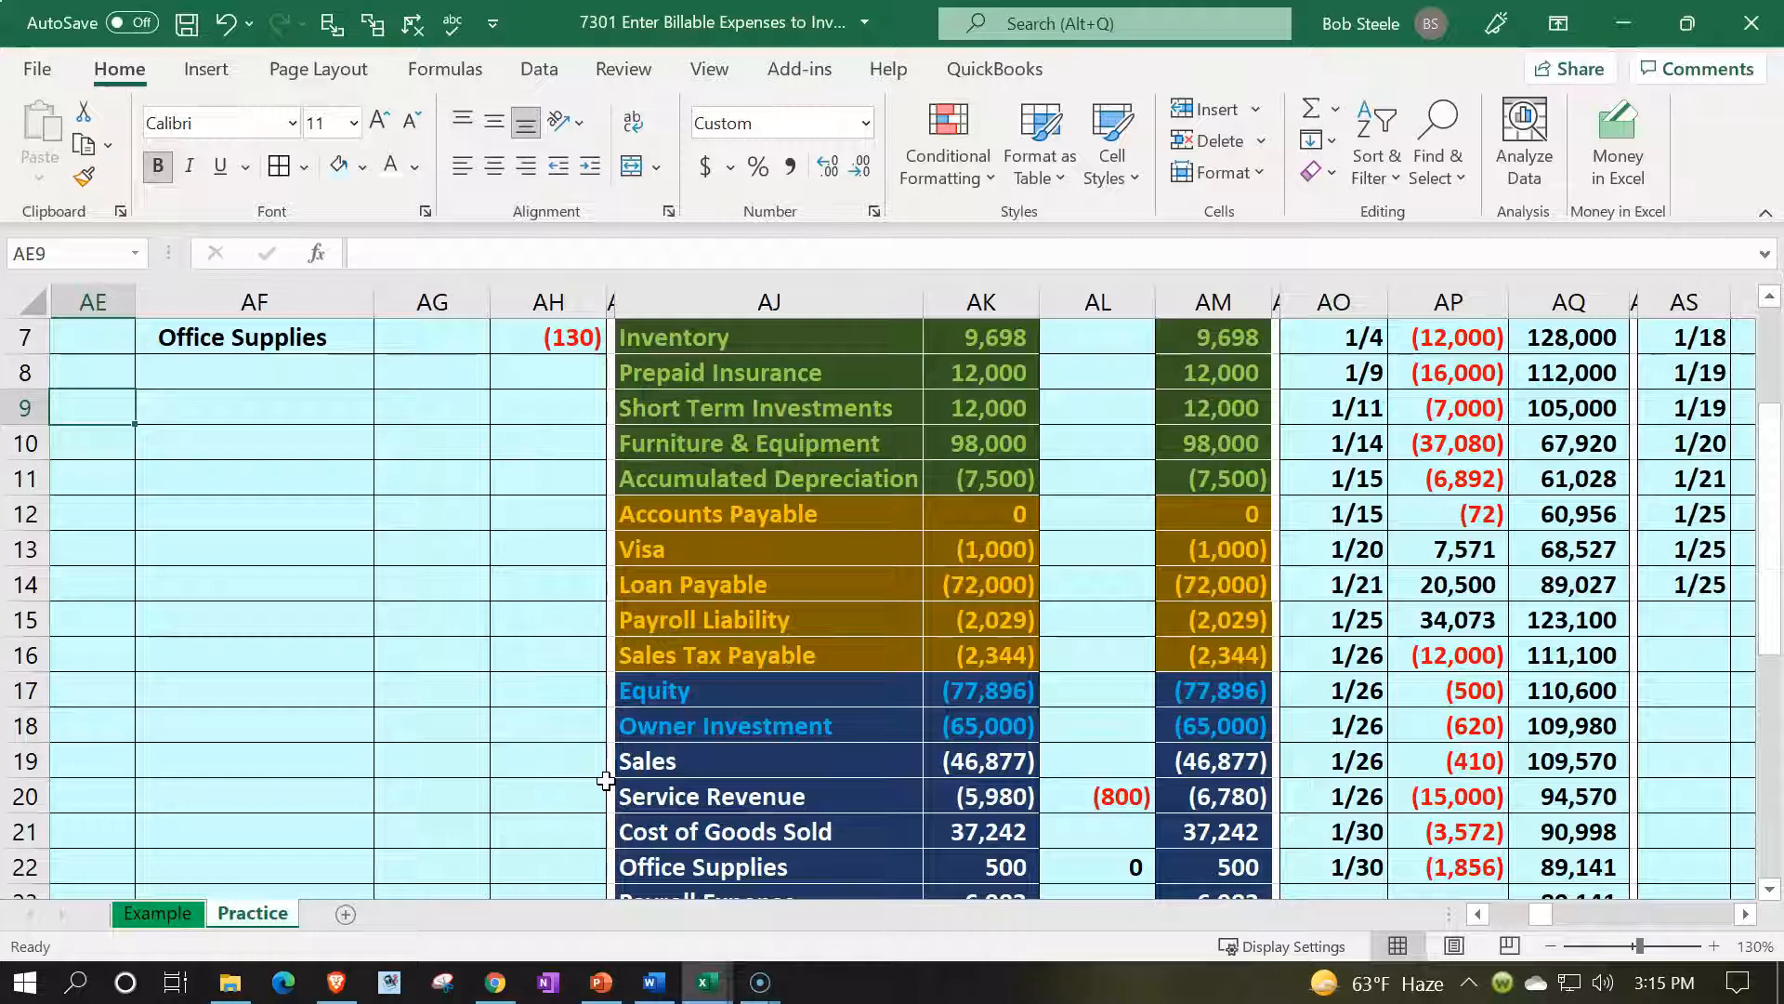
scroll(606, 780, "up", 1)
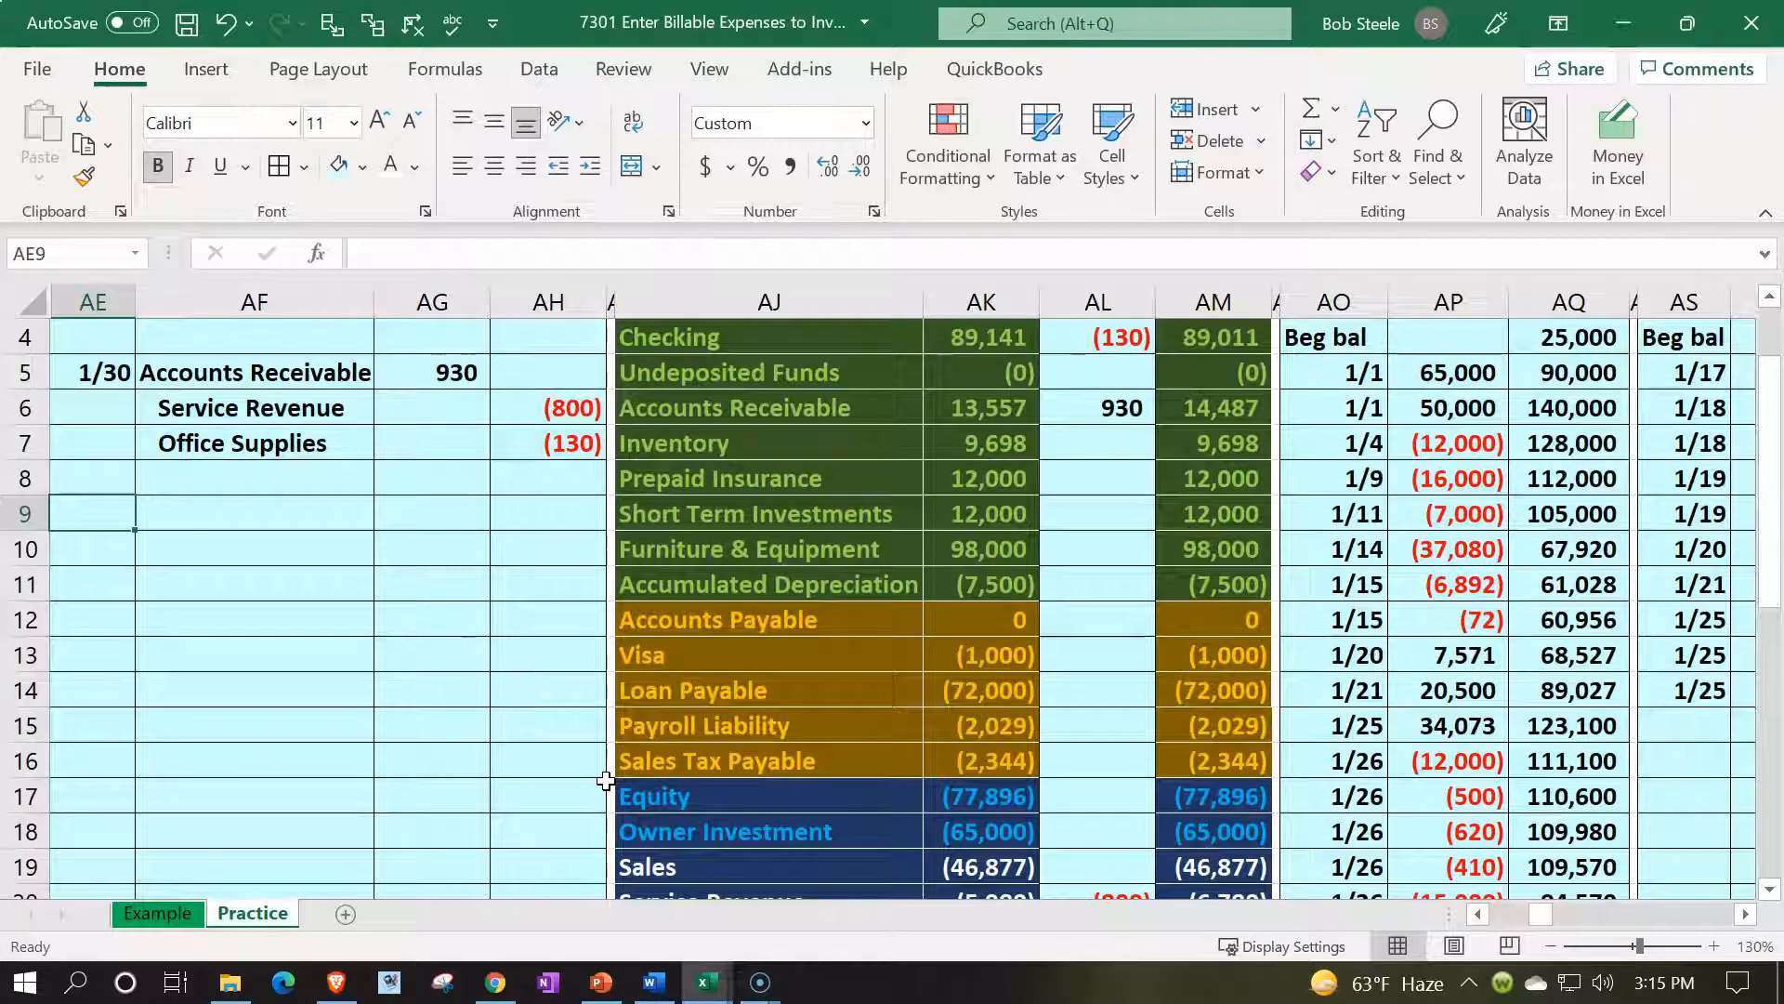
type("1/30")
key("Return")
Enter the debit account in AF9 by linking it to Office Supplies in AJ22
key("Right")
key("Up")
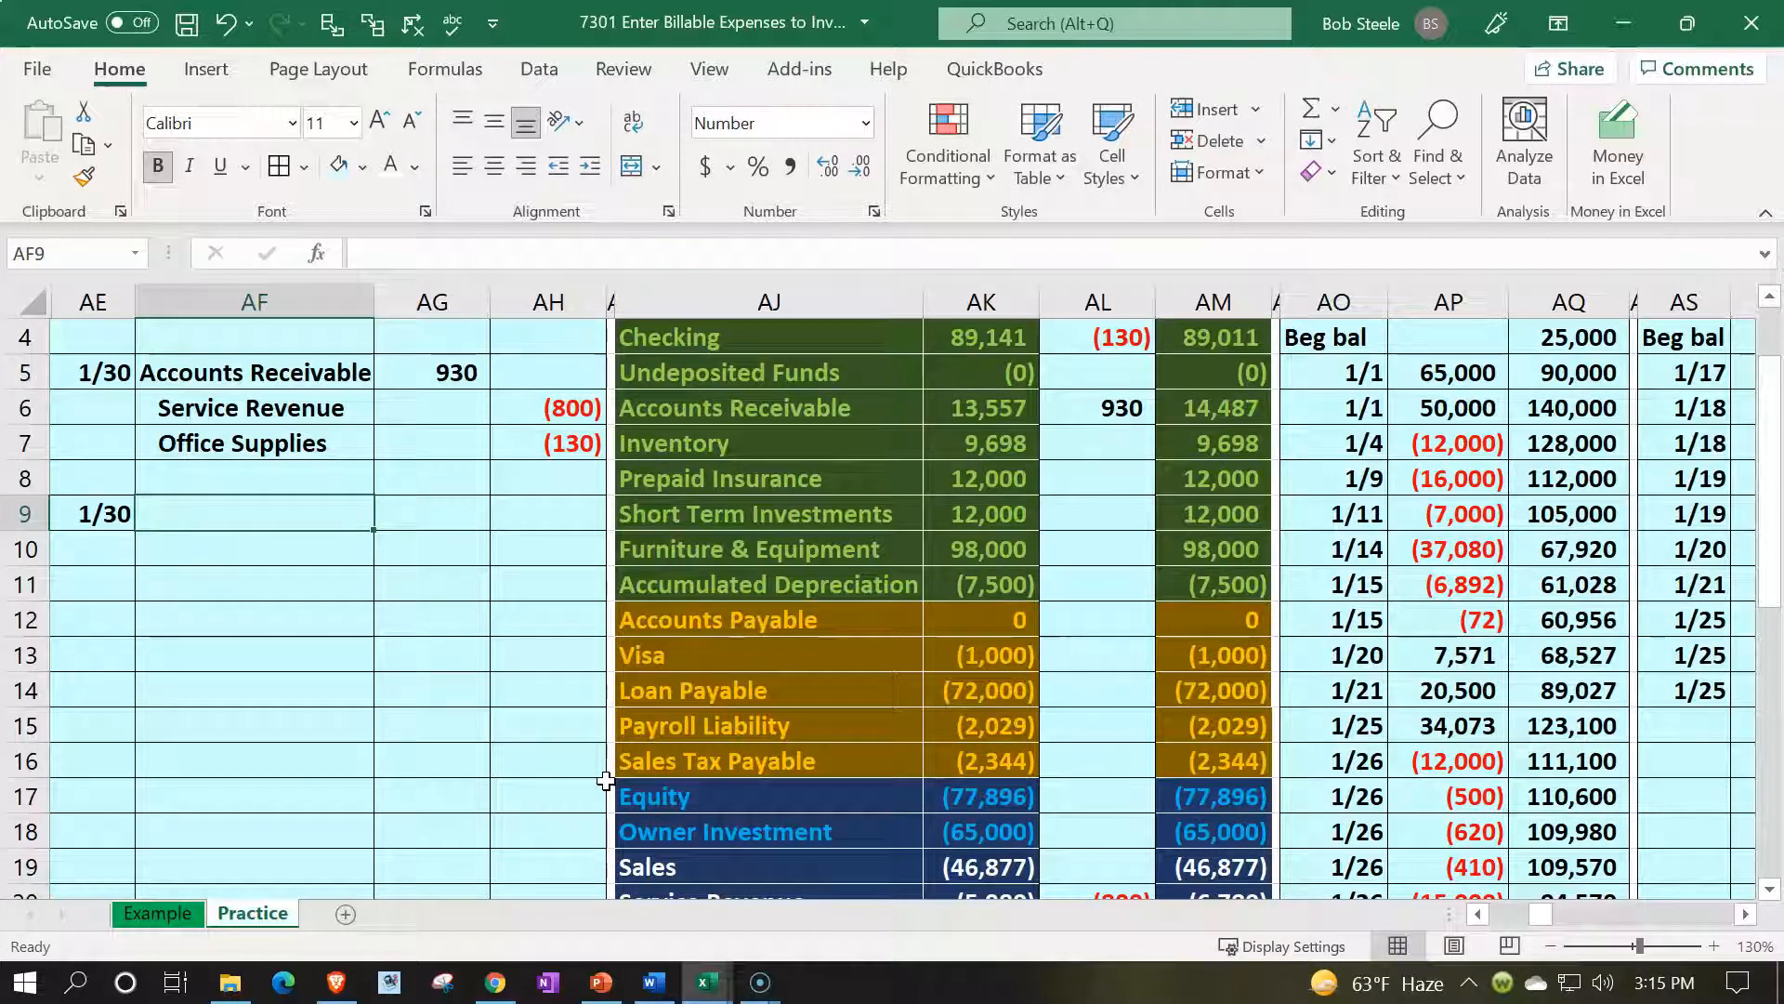
type("=")
key("Down")
key("Down")
key("Down")
key("Down")
key("Down")
key("Down")
key("Down")
key("Down")
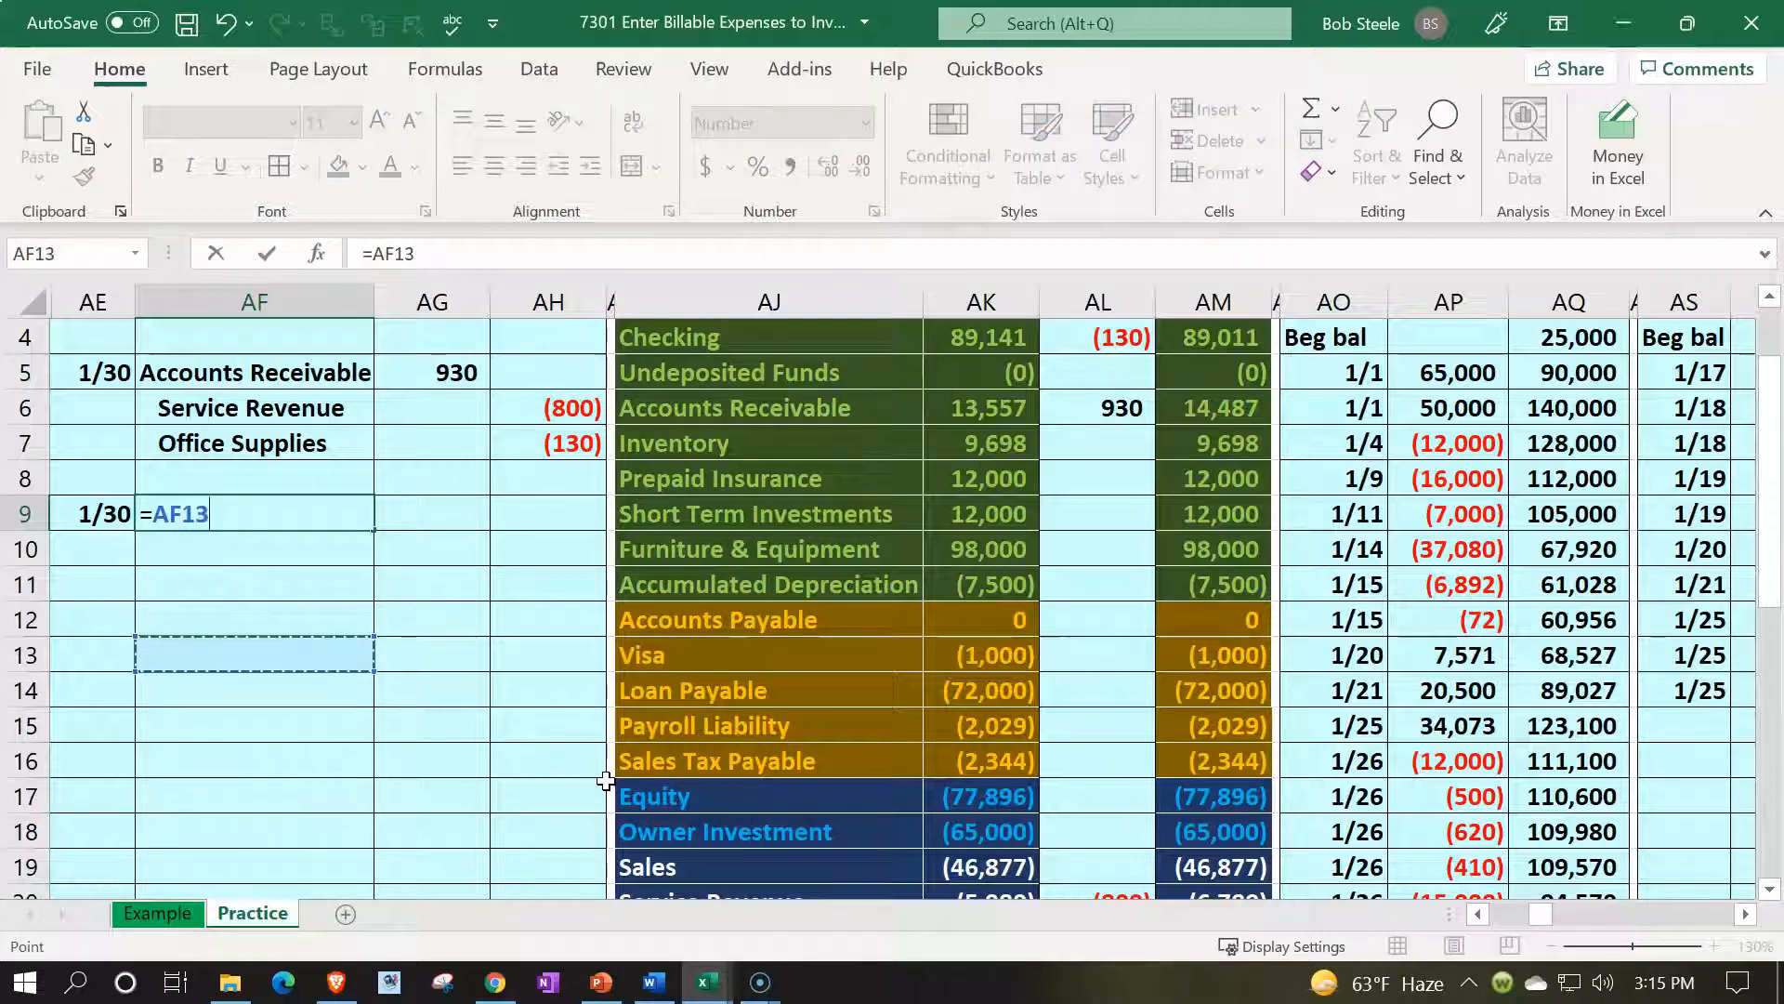
key("Down")
key("Down")
key("Down")
key("Down")
key("Down")
key("Down")
key("Right")
key("Right")
key("Right")
key("Right")
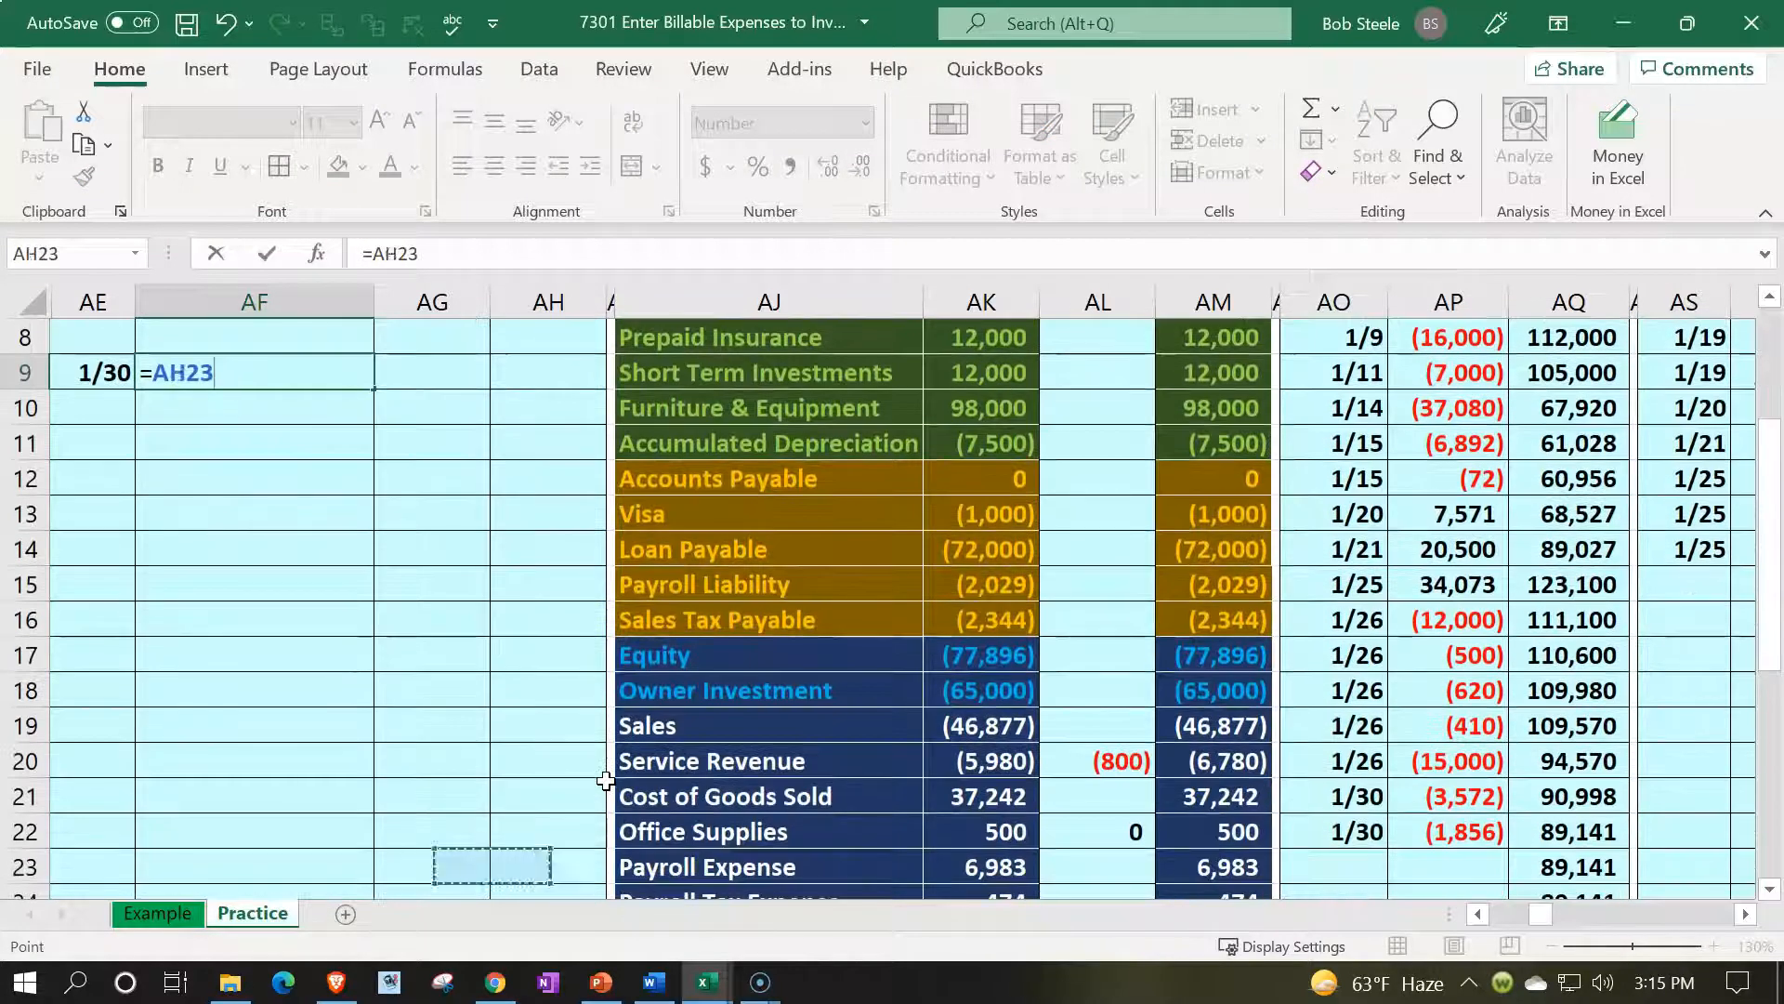
key("Up")
key("Return")
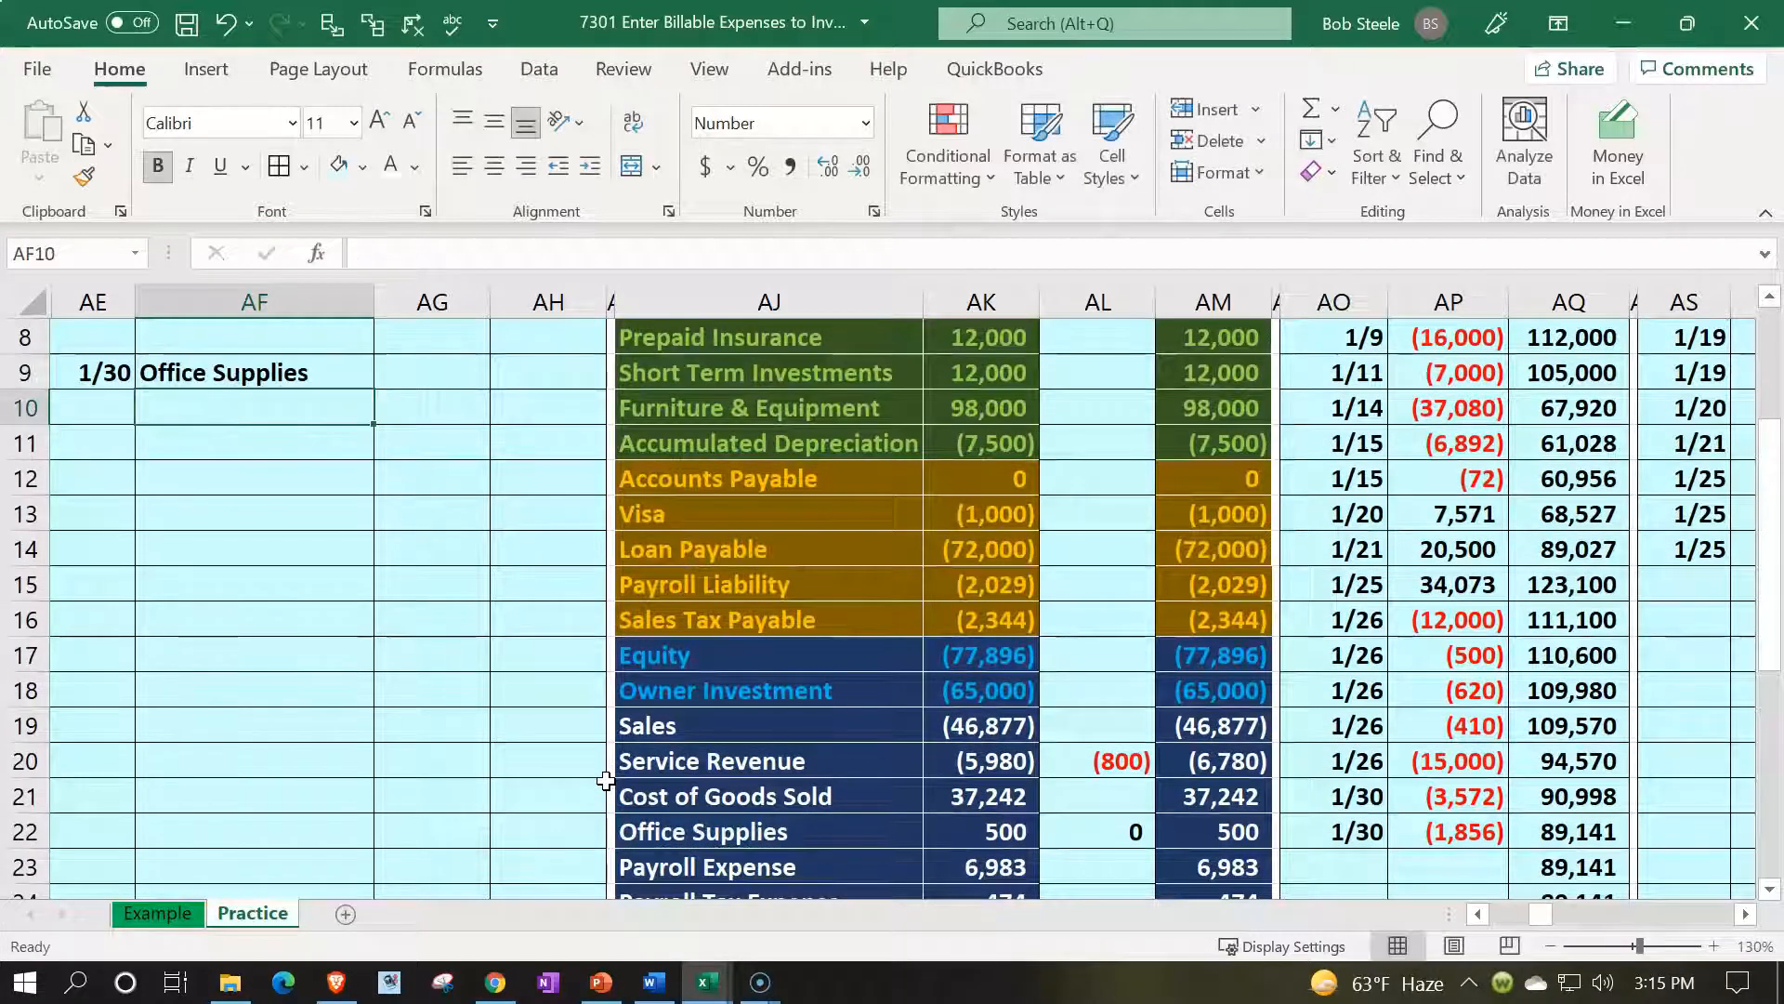
Enter the credit account in AF10 by linking it to Checking in AJ4
type("=")
key("Right")
key("Right")
key("Up")
key("Up")
key("Up")
key("Up")
key("Up")
key("Up")
key("Up")
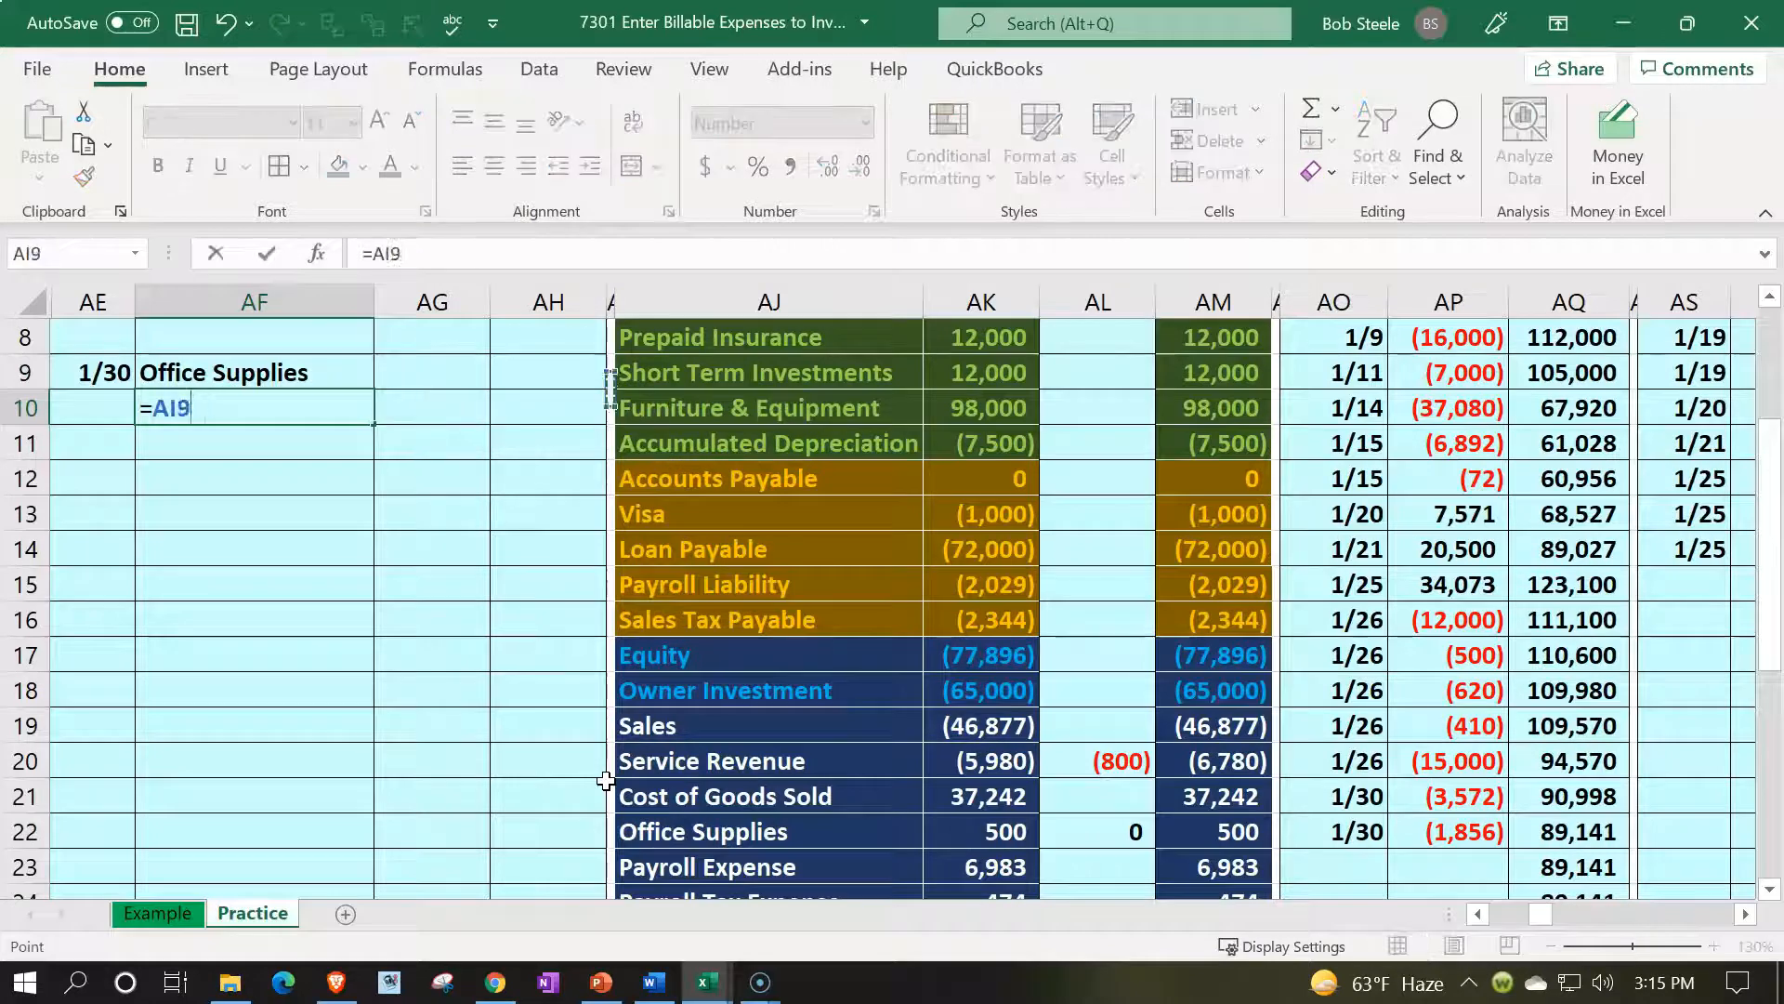
key("Down")
key("Right")
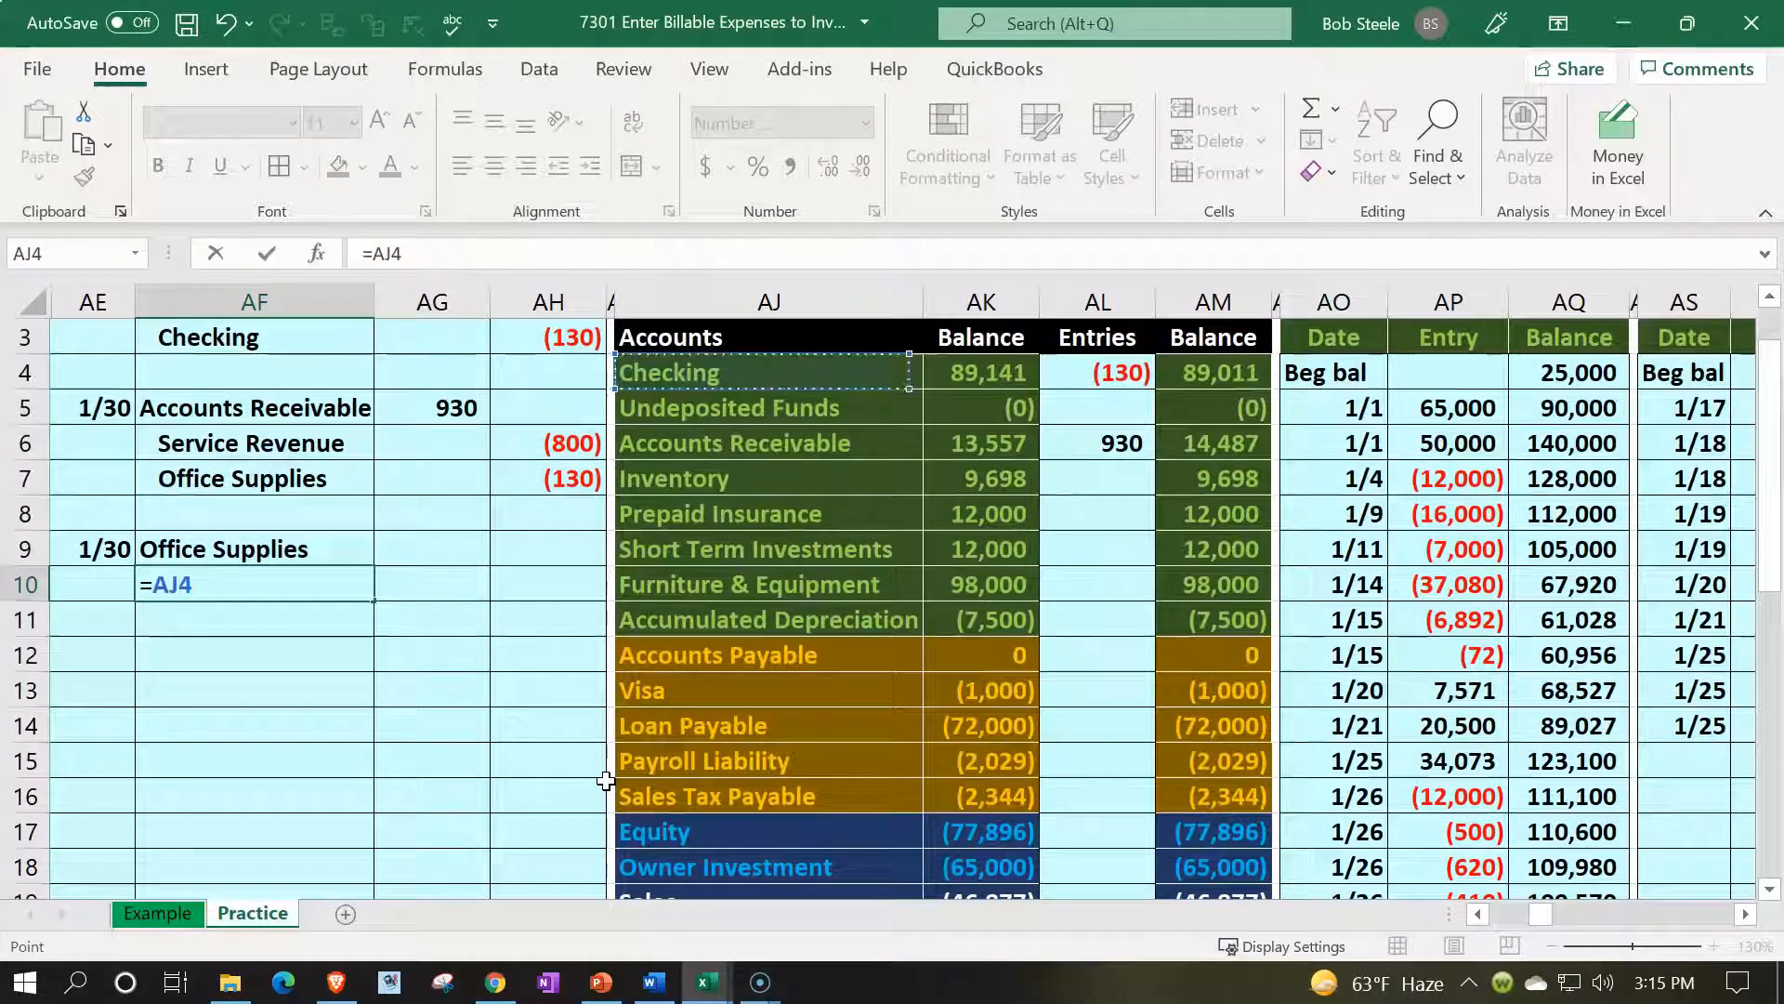
key("Return")
Enter an Office Supplies debit of 200 in AG9
key("Right")
key("Up")
key("Up")
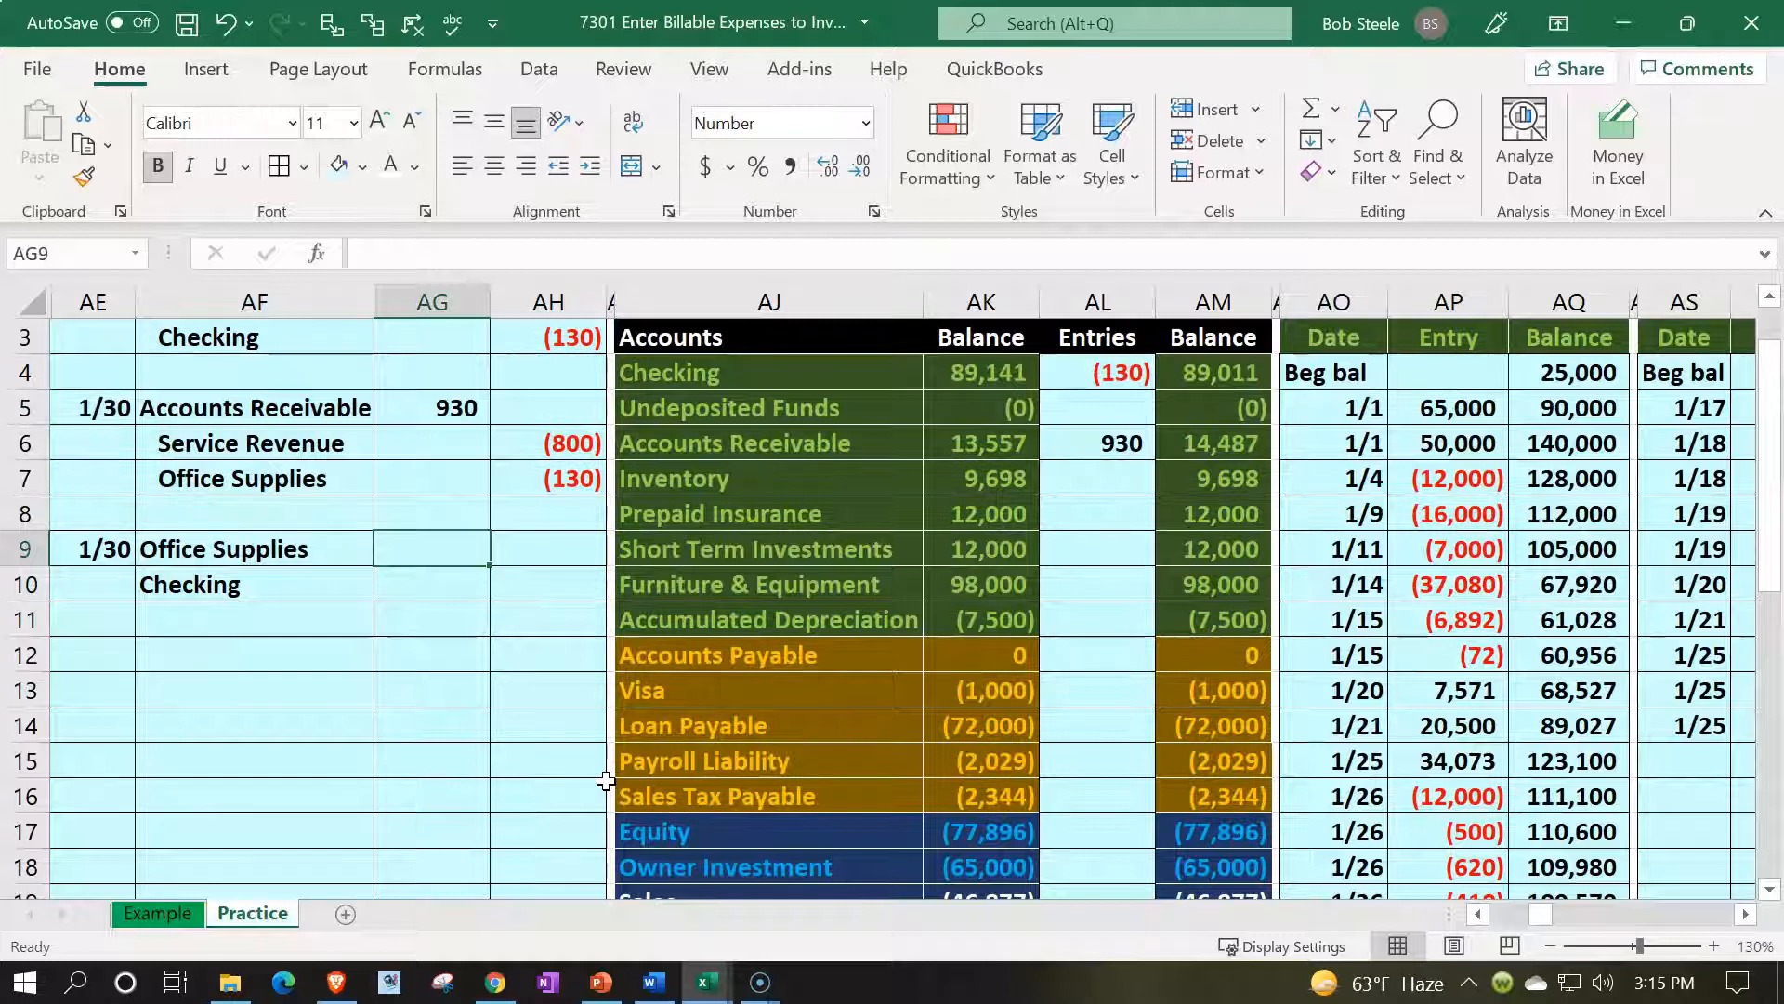
type("200")
key("Return")
Enter the Checking credit in AH10 as the negative of the debit in AG9
key("Right")
key("Down")
key("Up")
type("=-")
key("Left")
key("Up")
key("Return")
Indent the Checking account in AF10, then select the Office Supplies debit line in AF9:AG9
key("Up")
key("Left")
key("Left")
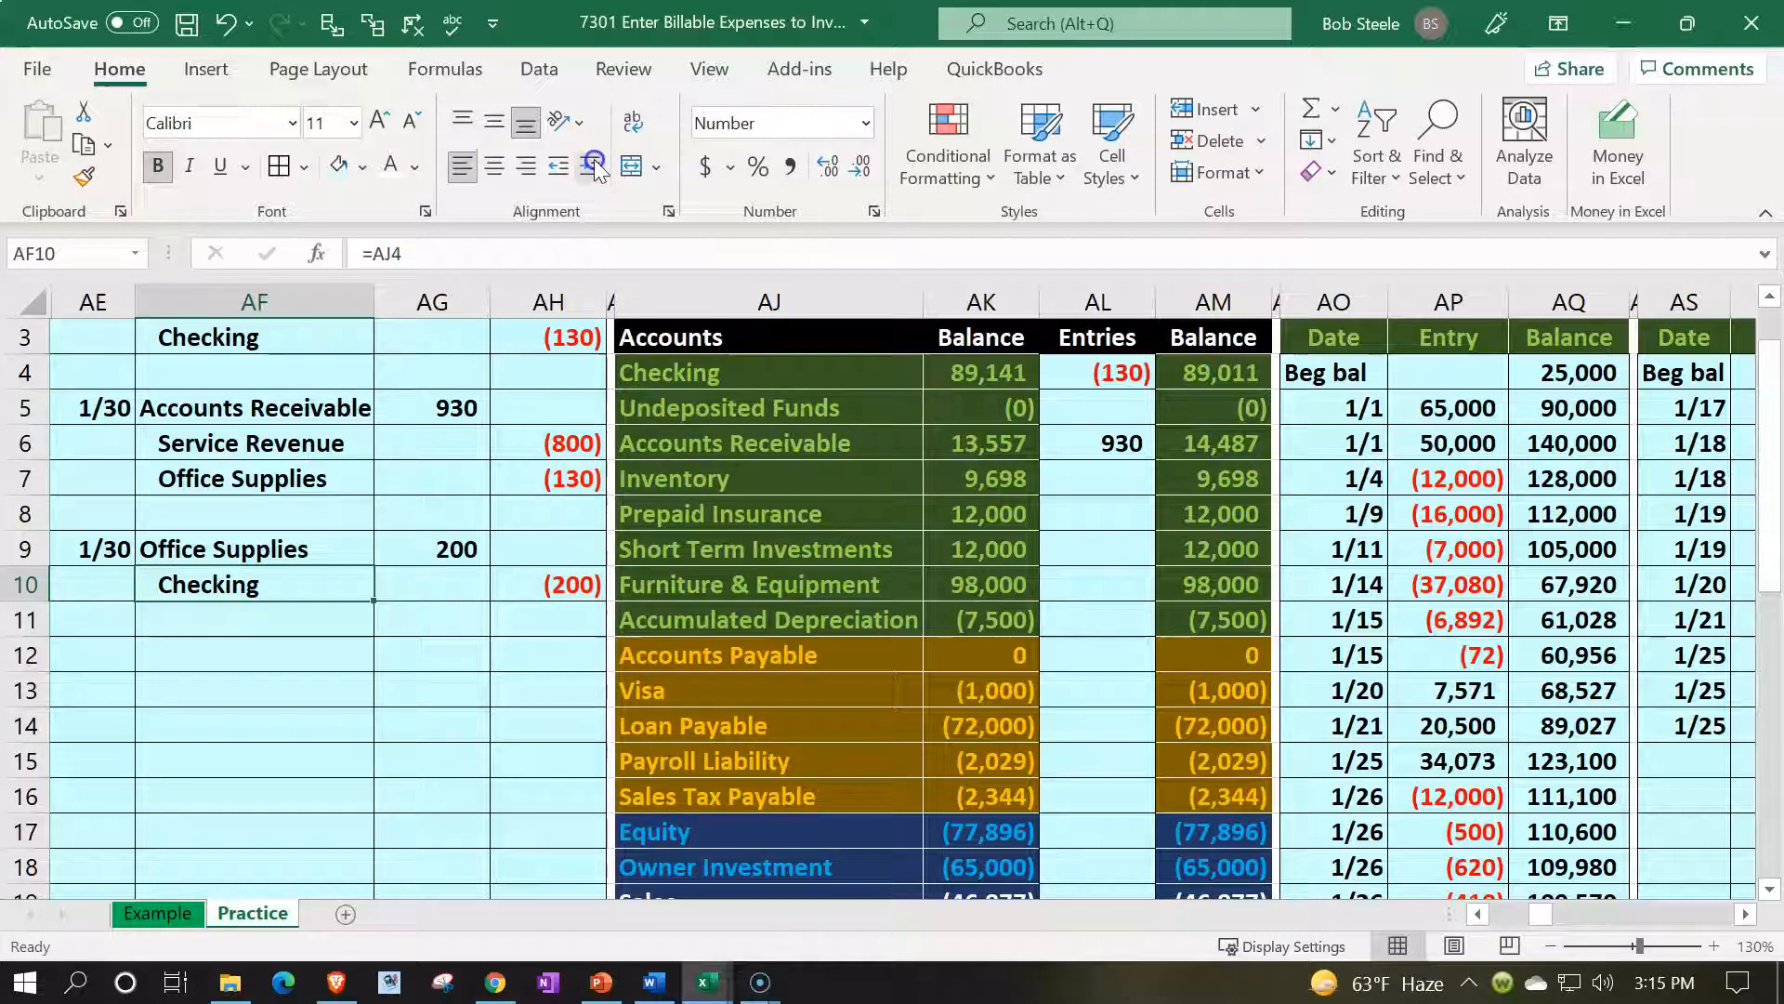
left_click_drag(296, 553, 388, 539)
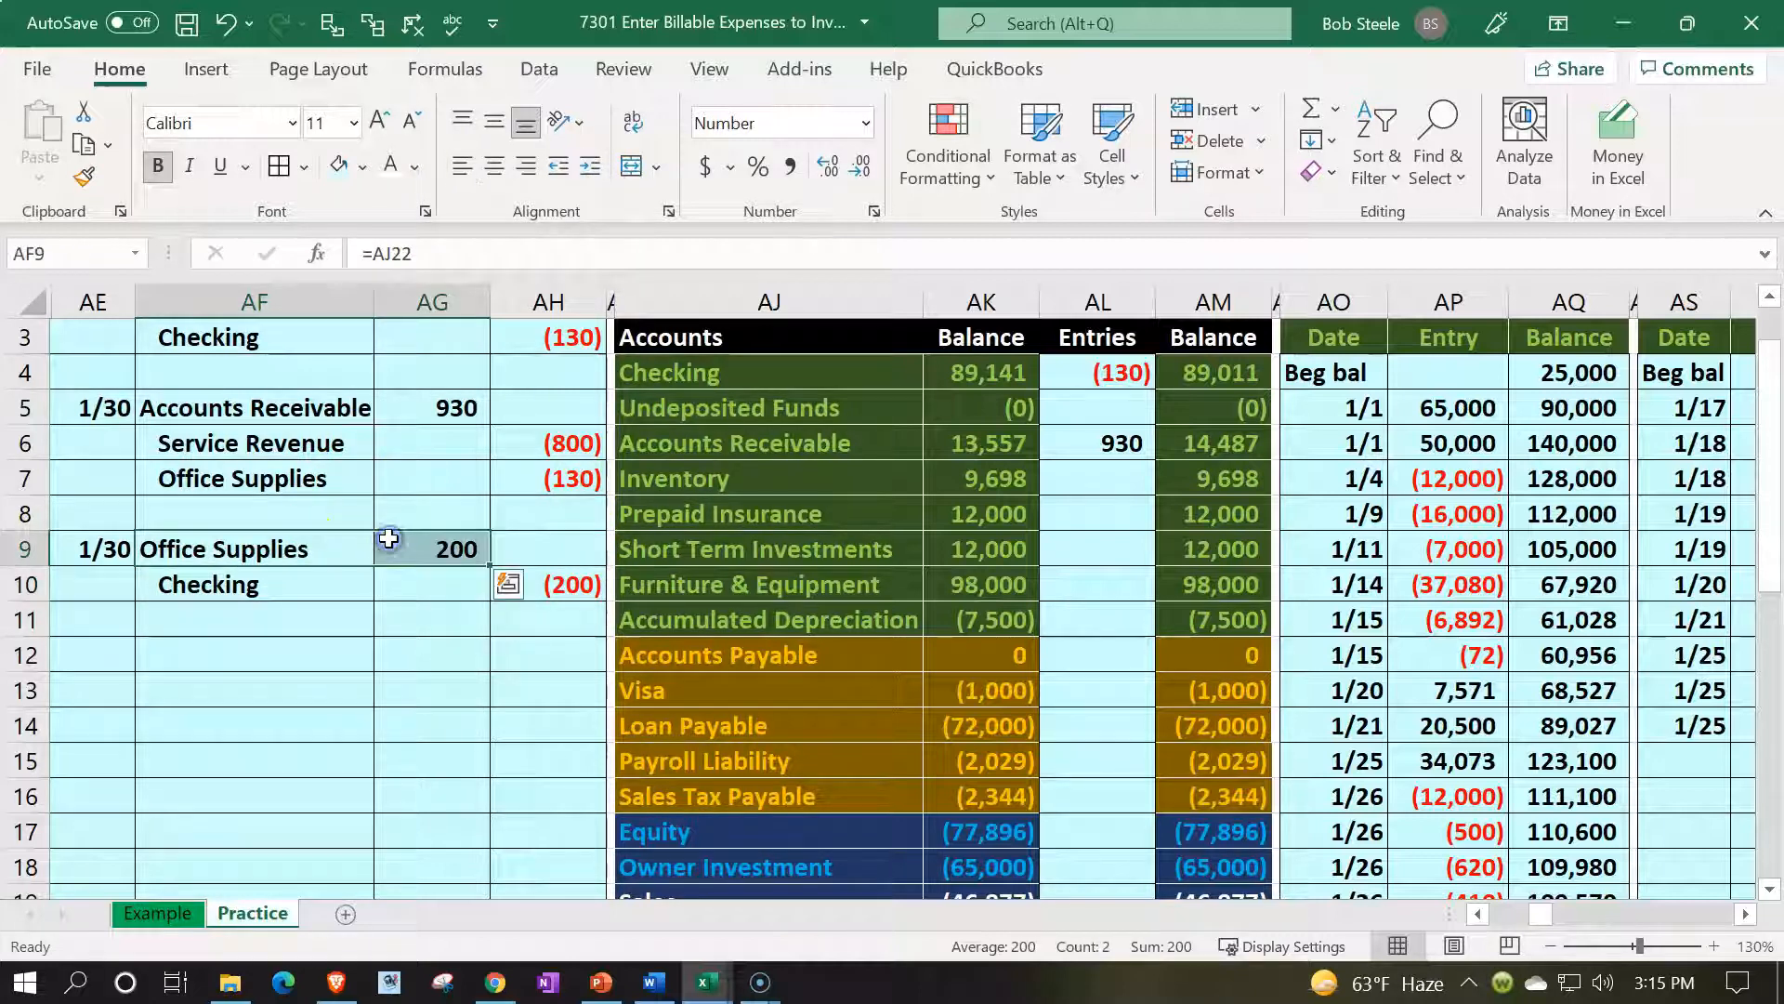
Post the Office Supplies debit by adding AG9 to the Office Supplies entries formula in AL22
key("Down")
key("Down")
key("Down")
key("Down")
key("Down")
key("Down")
key("Down")
key("Down")
key("Down")
key("Down")
key("Down")
key("Down")
key("Down")
key("Down")
key("Down")
key("Down")
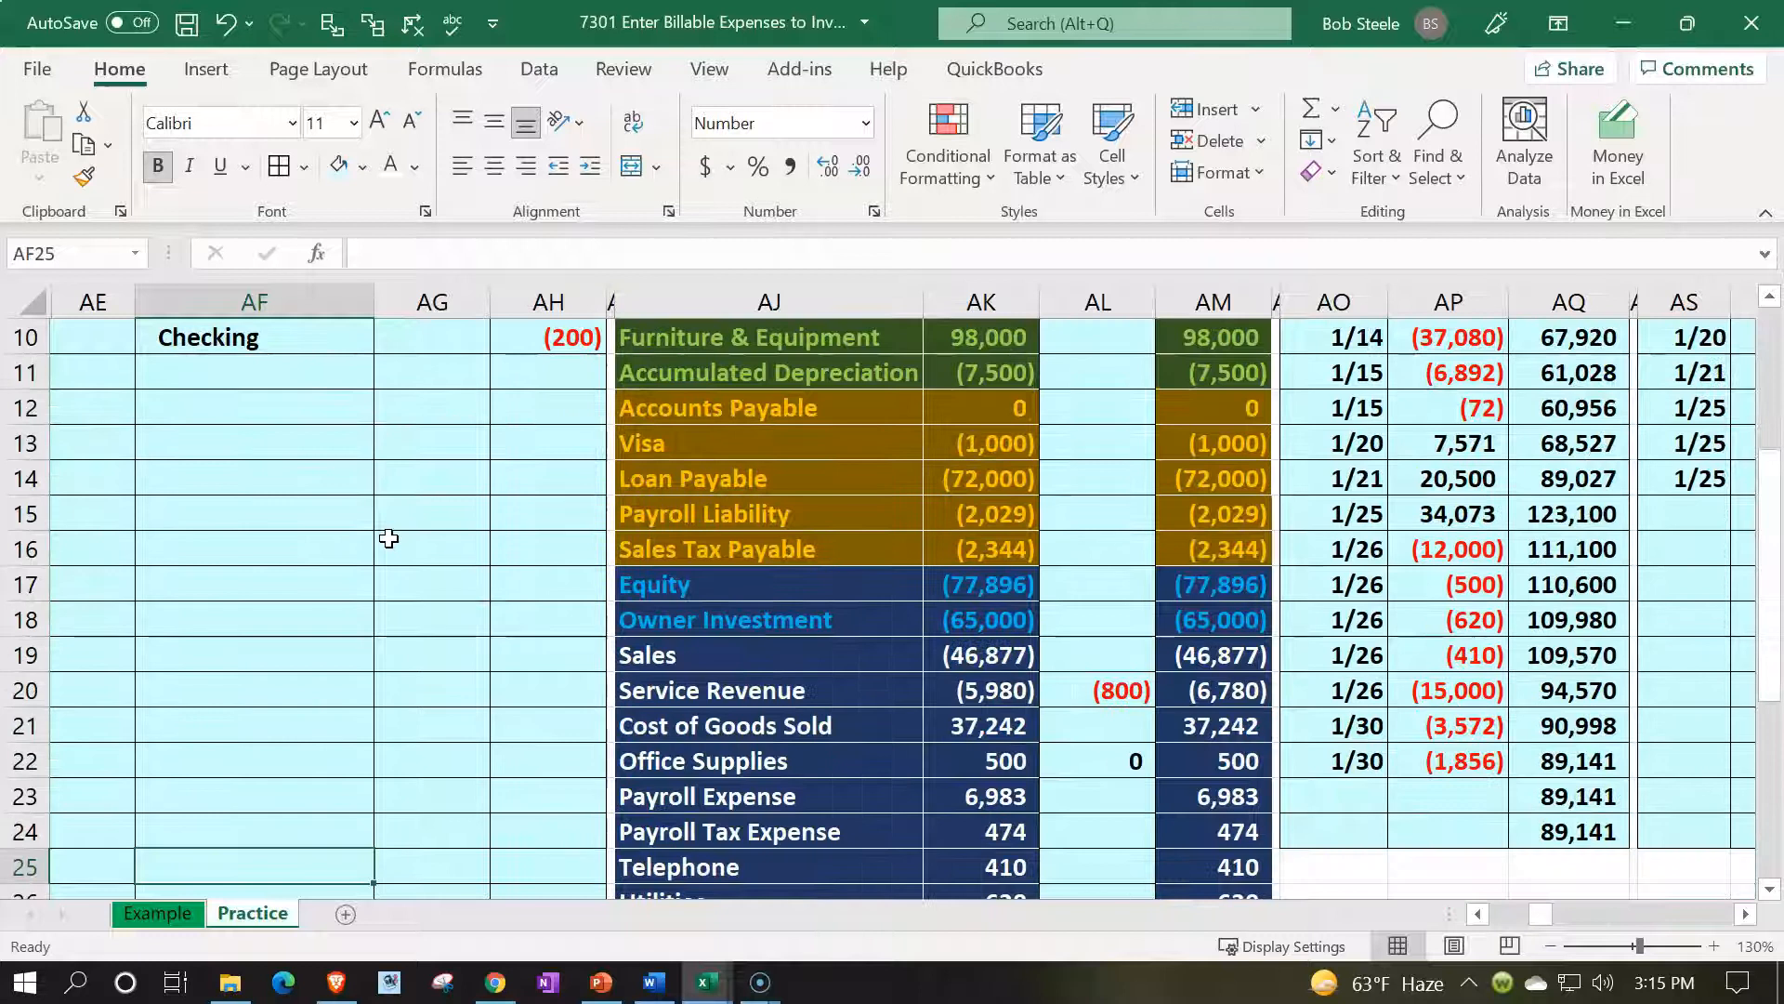
key("ctrl+Right")
key("Right")
key("Up")
key("Up")
key("Up")
key("Right")
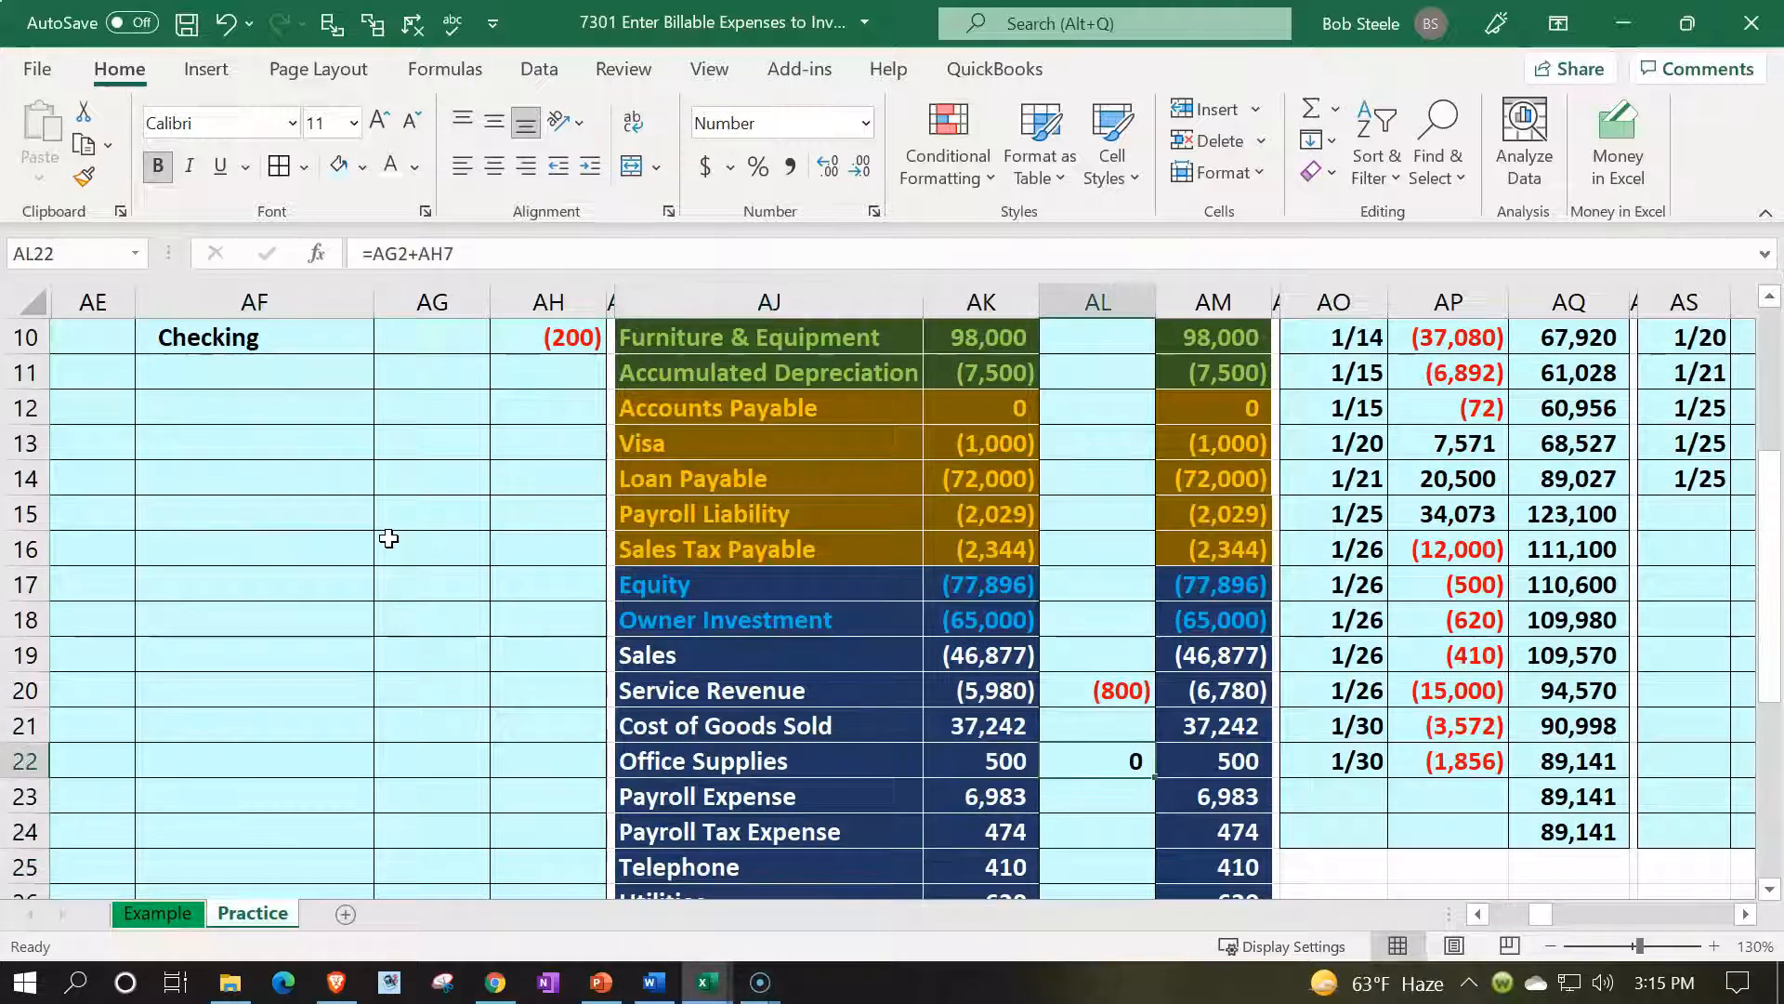
key("F2")
type("+")
key("Left")
key("Left")
key("Left")
key("Up")
key("Up")
key("Up")
key("Up")
key("Up")
key("Up")
key("Up")
key("Up")
key("Up")
key("Up")
key("Up")
key("Up")
key("Up")
key("Up")
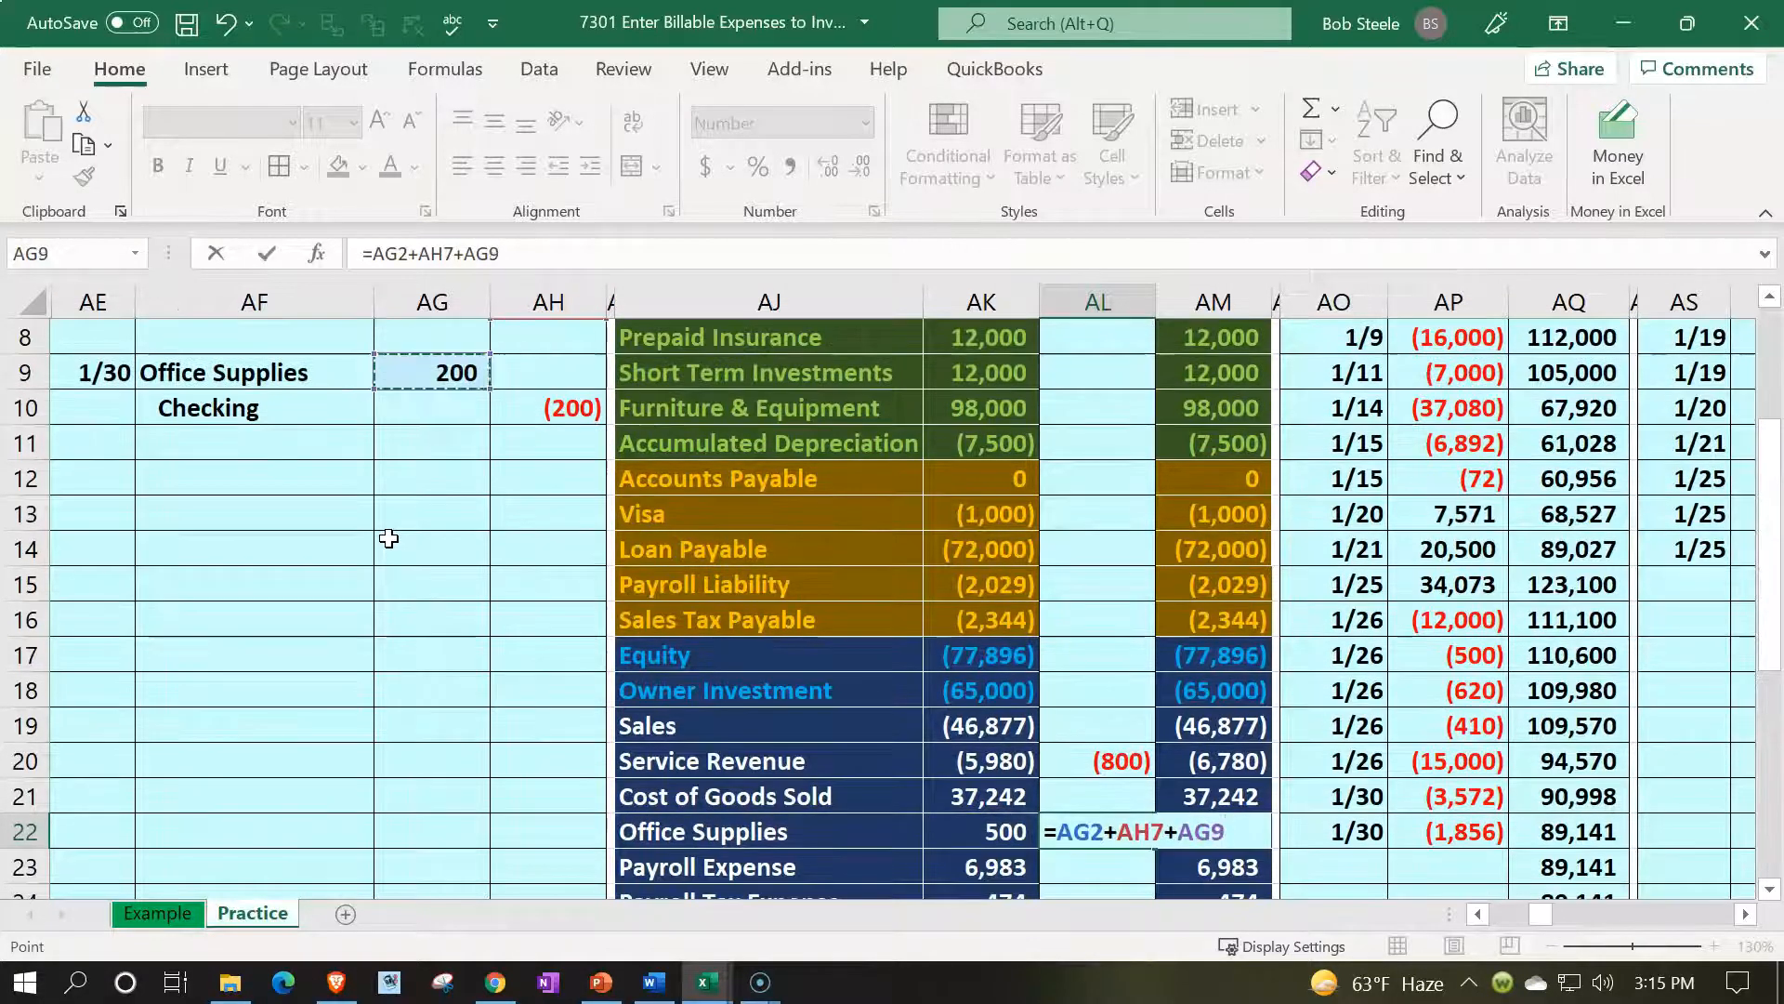
key("Return")
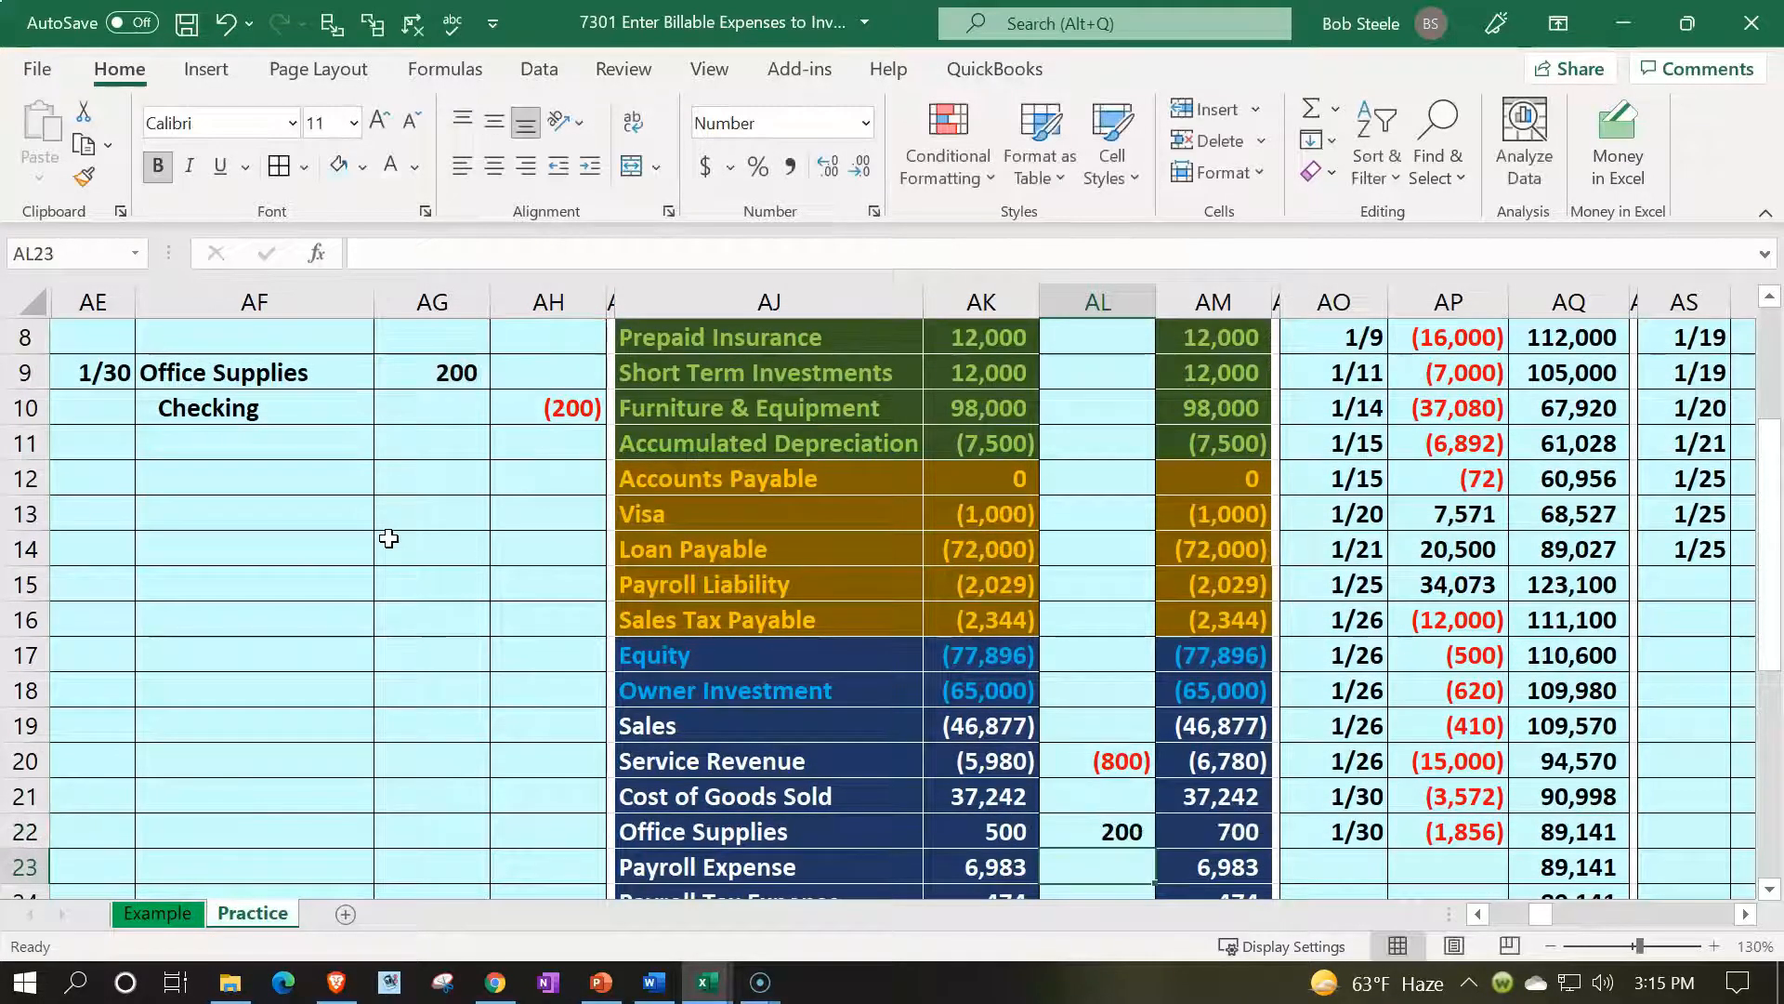
Post the Checking credit by adding AH10 to the Checking entries formula in AL4
key("Up")
key("Up")
key("Up")
key("Up")
key("Up")
key("Up")
key("Up")
key("Up")
key("Up")
key("Up")
key("Up")
key("Up")
key("Up")
key("Up")
key("Up")
key("Up")
key("Up")
key("Up")
key("Up")
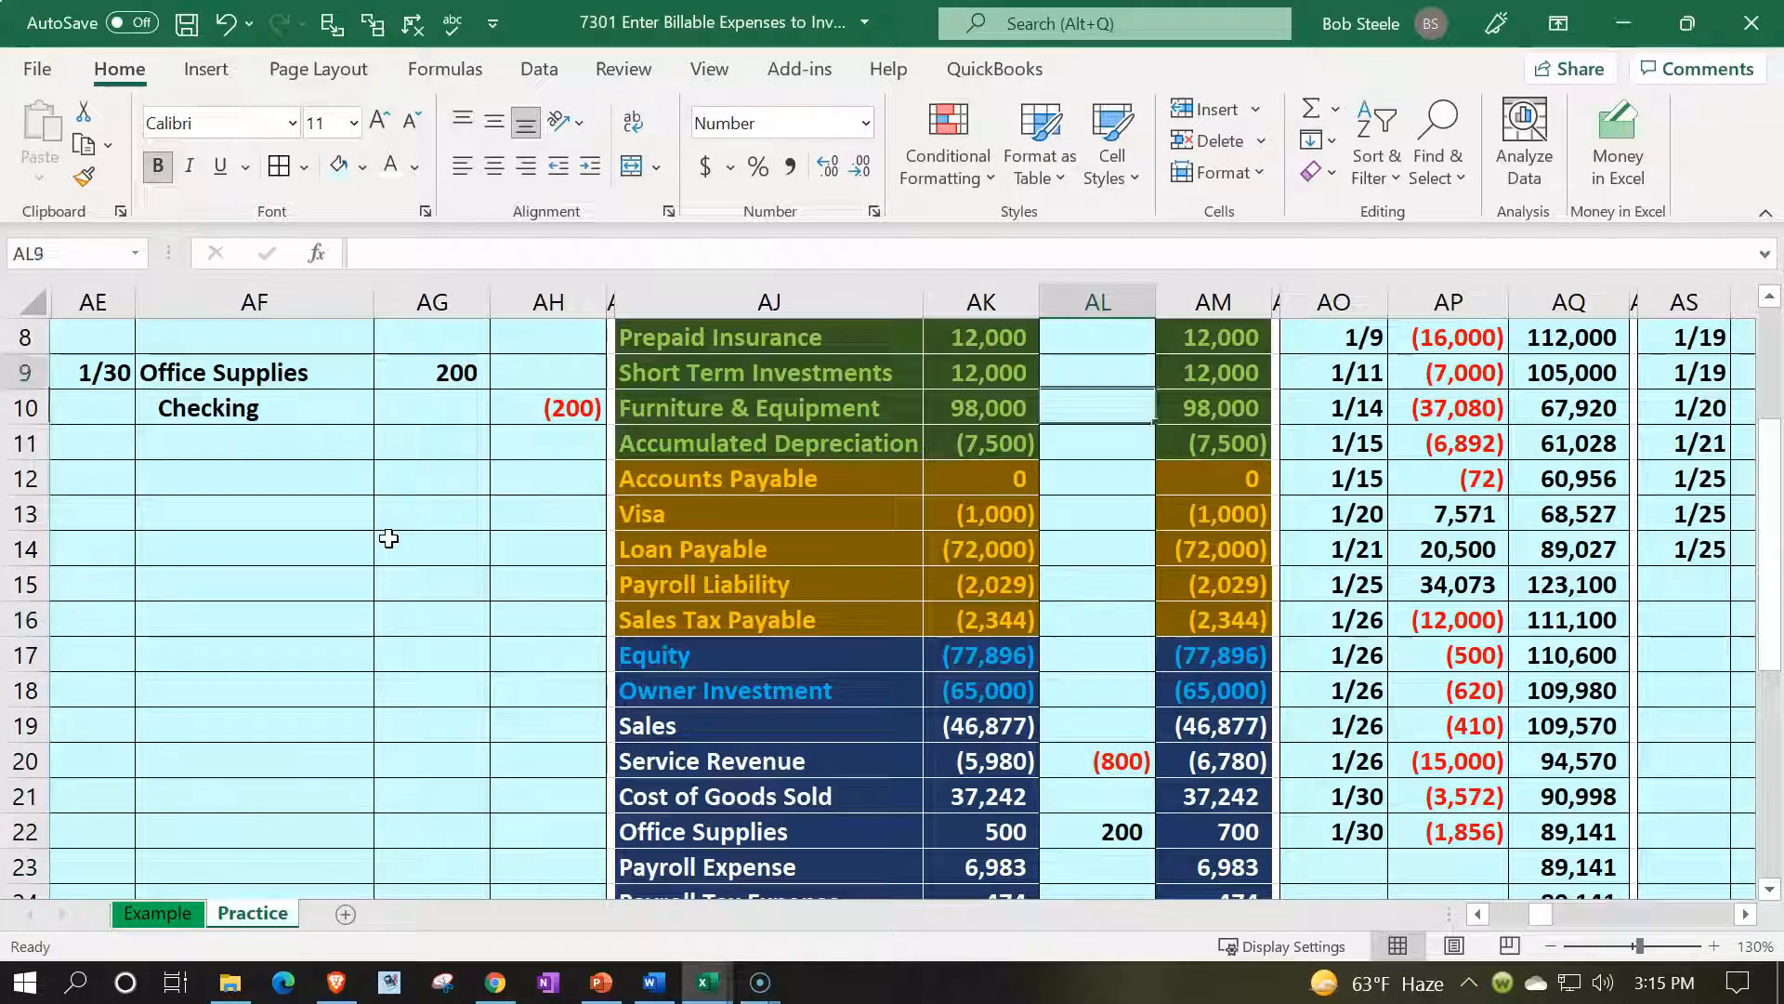
key("F2")
type("+")
key("Down")
key("Down")
key("Down")
key("Down")
key("Left")
key("Left")
key("Left")
key("Left")
key("Down")
key("Down")
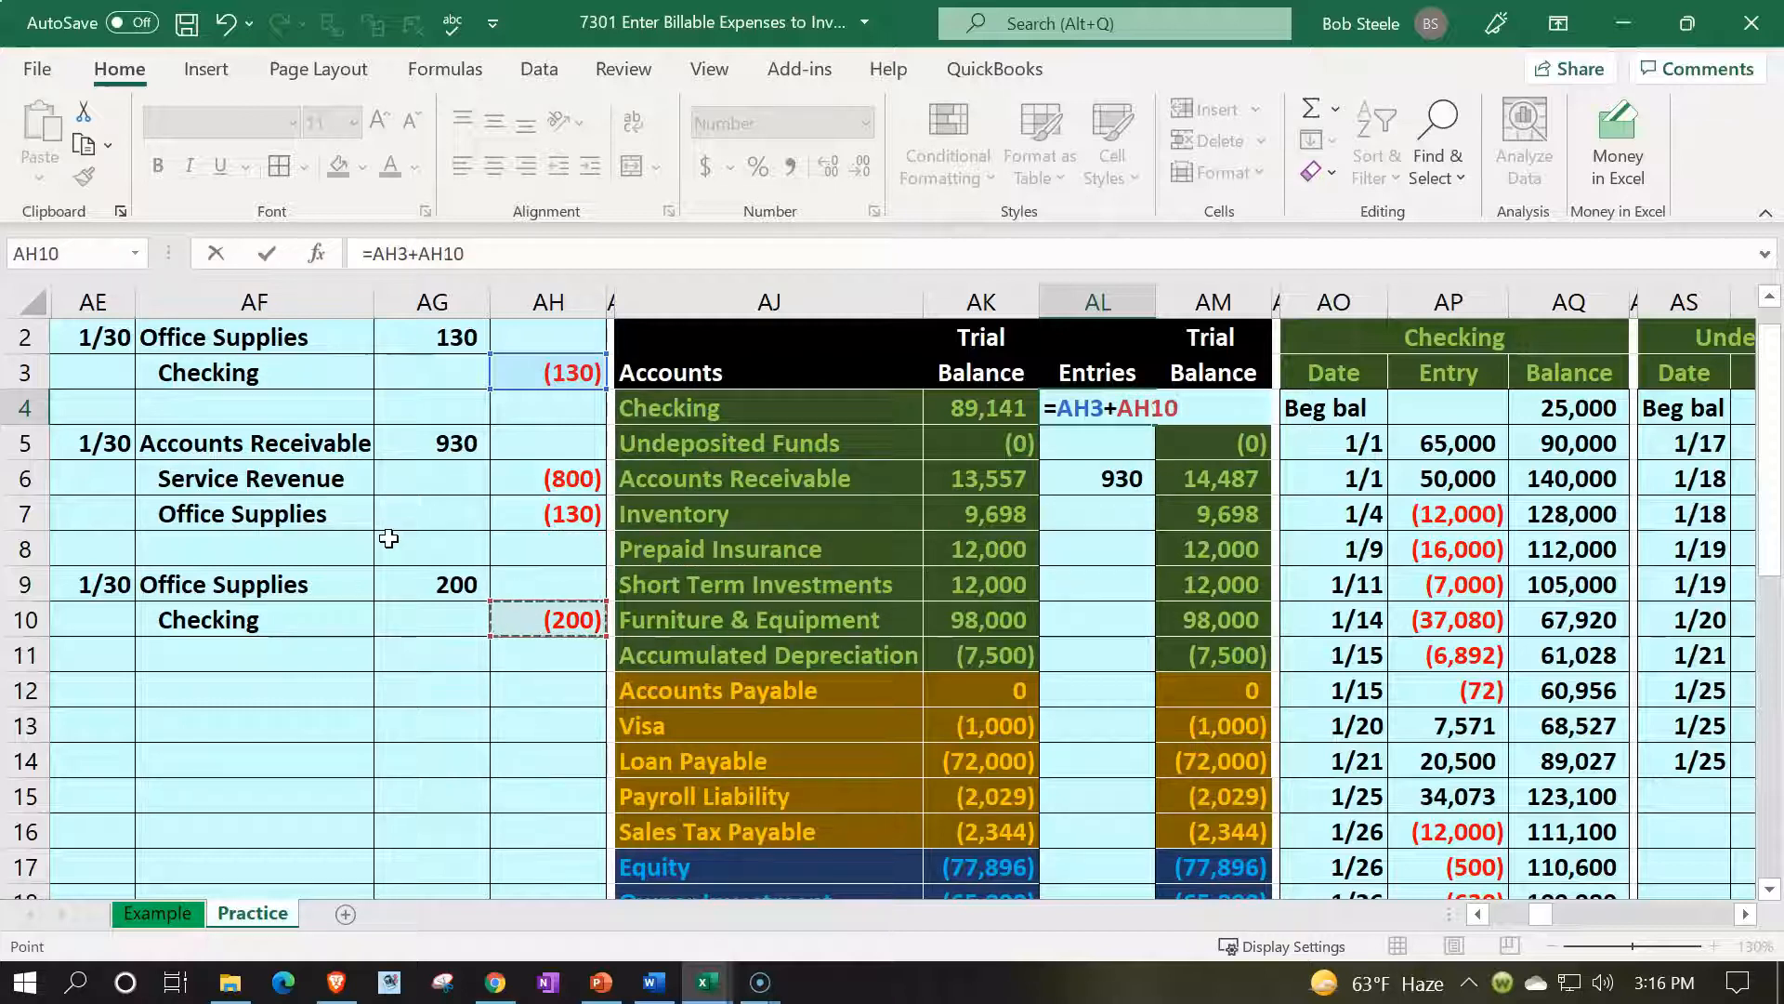
key("Return")
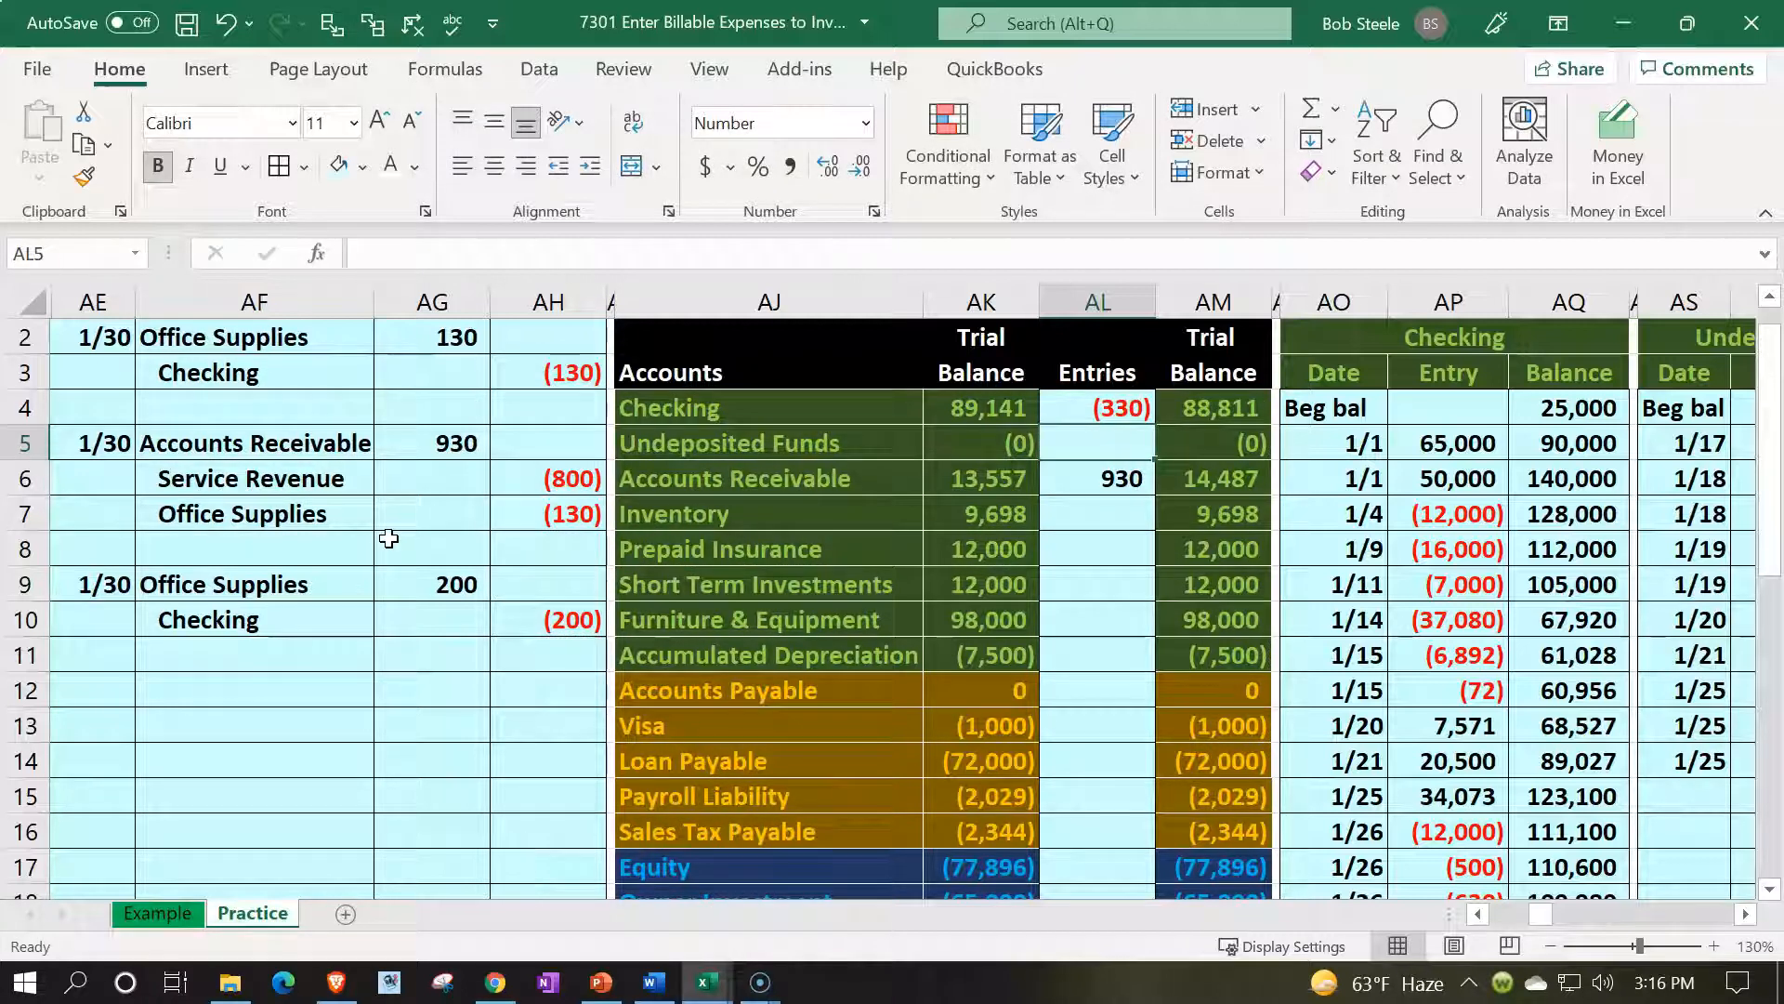
Start a new journal entry by entering the date 1/30 in AE12
key("Down")
key("Down")
key("Down")
key("Down")
key("Down")
key("Down")
key("Down")
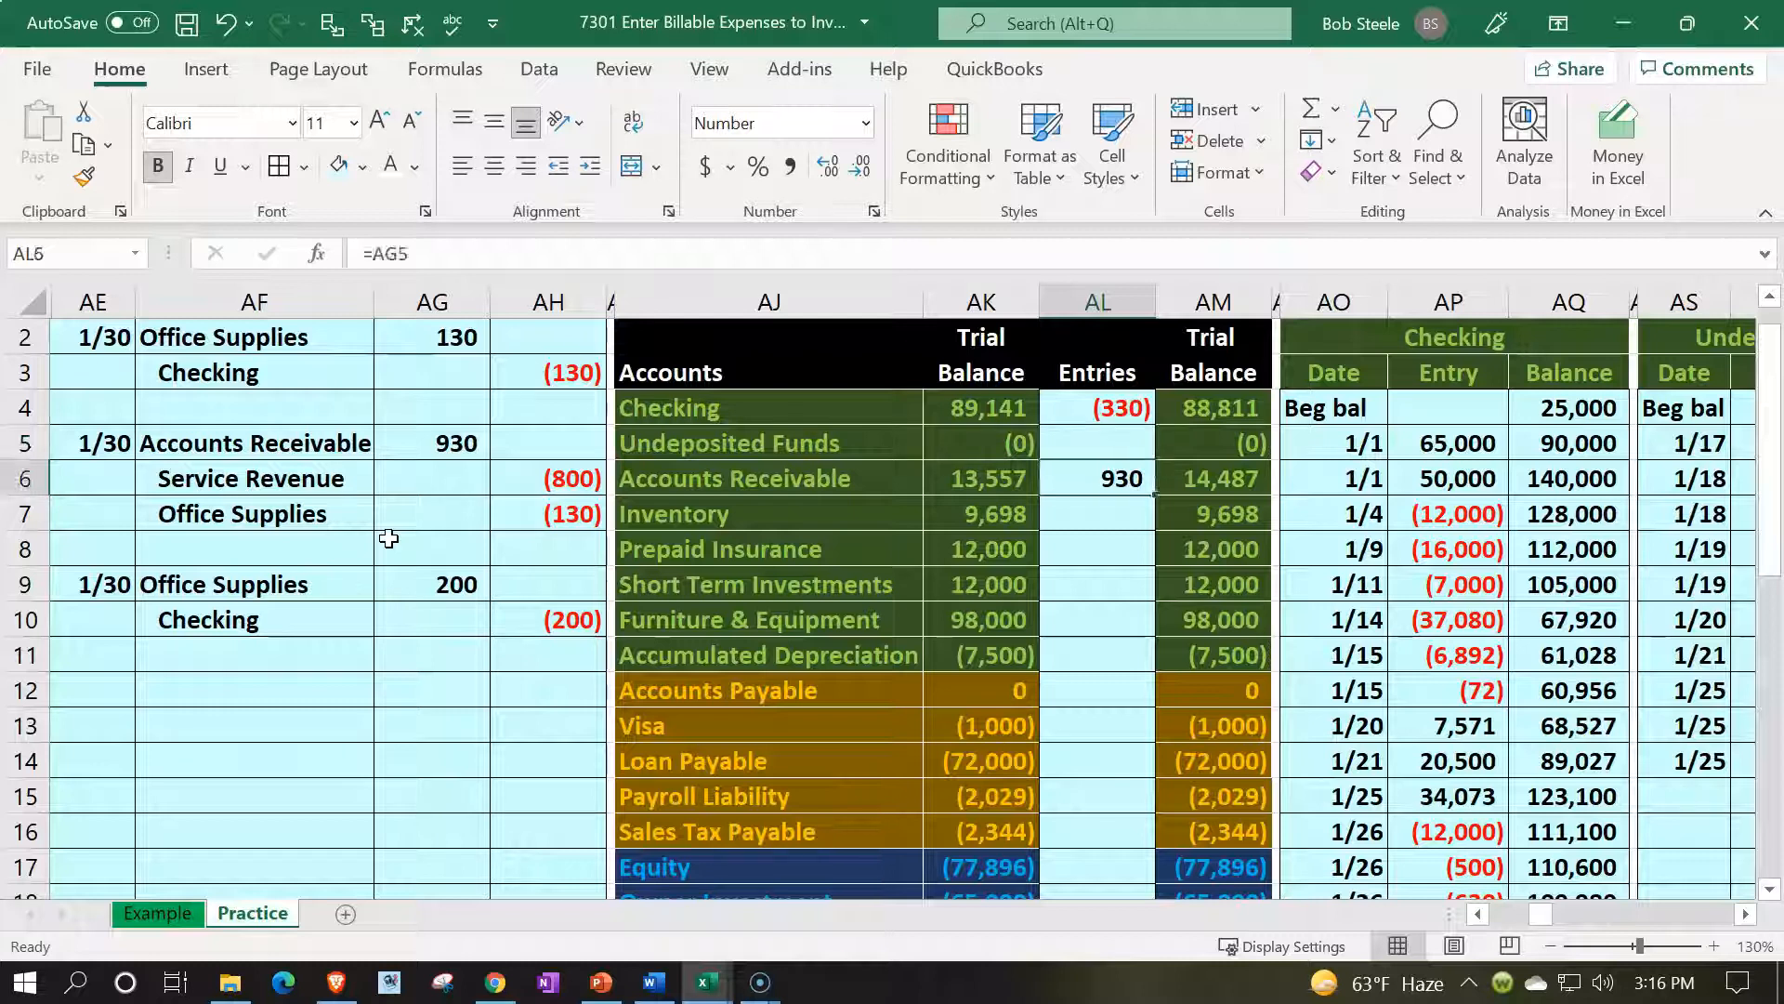
key("Left")
key("Left")
key("Left")
key("Left")
key("Left")
key("Left")
key("Left")
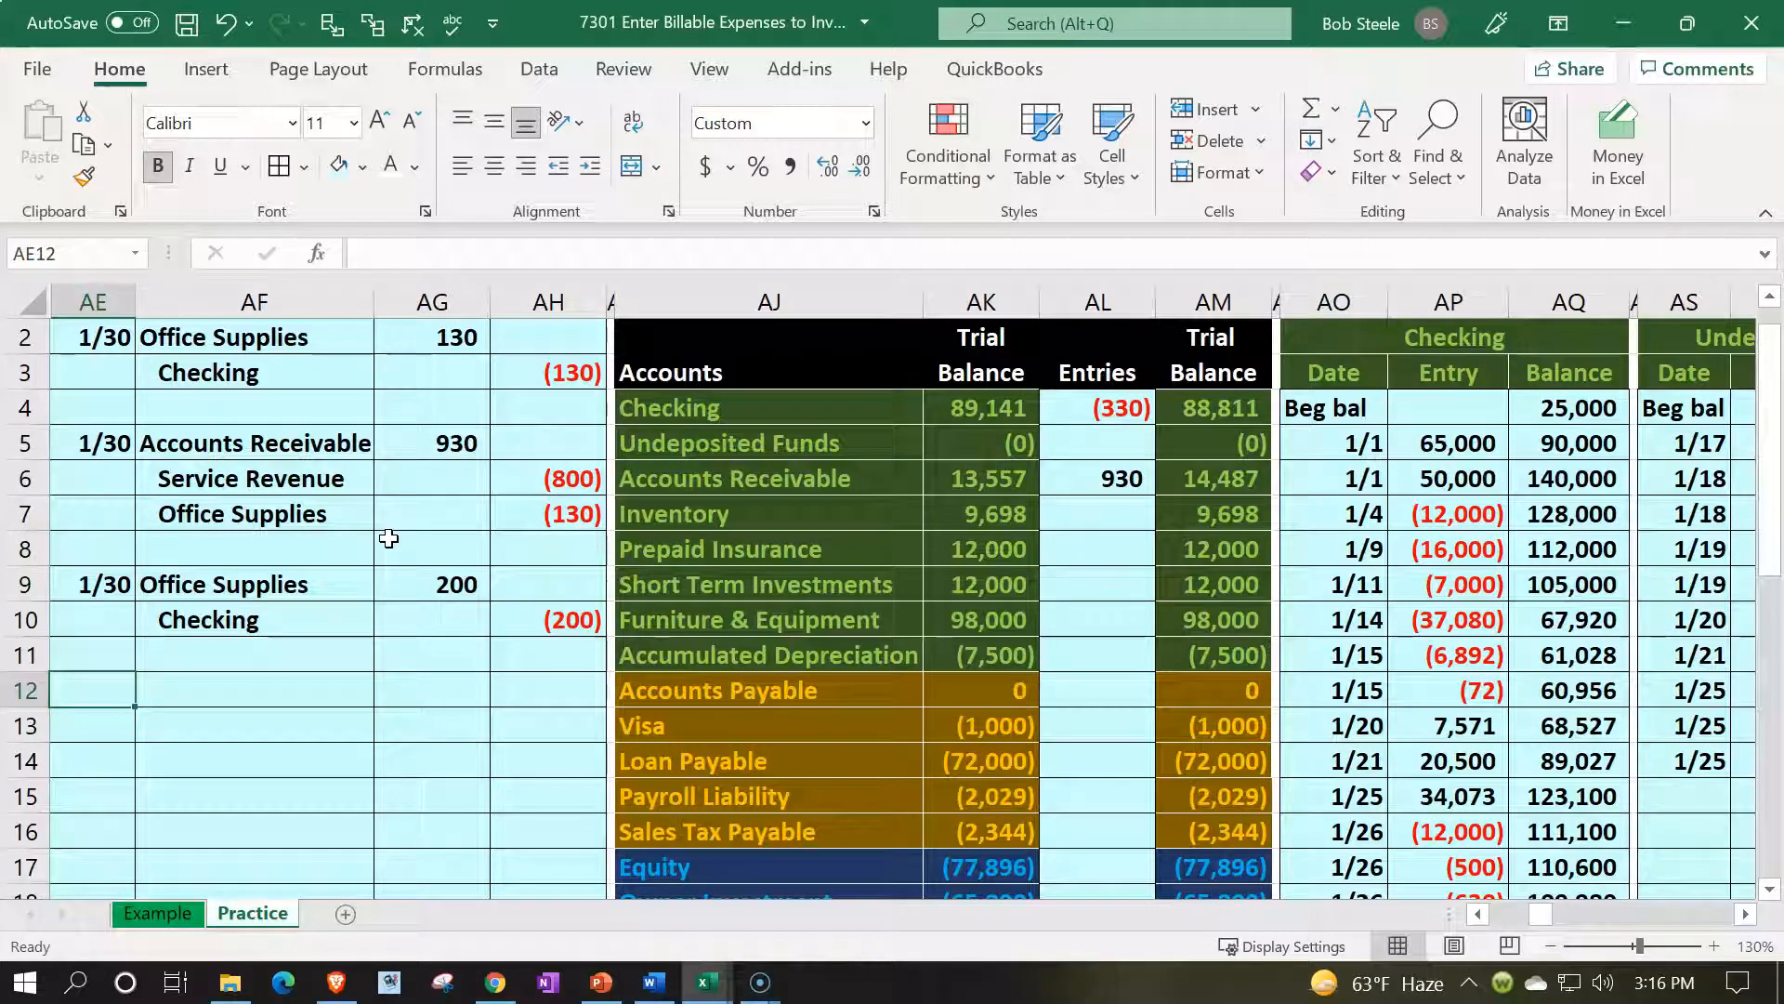
type("1/30")
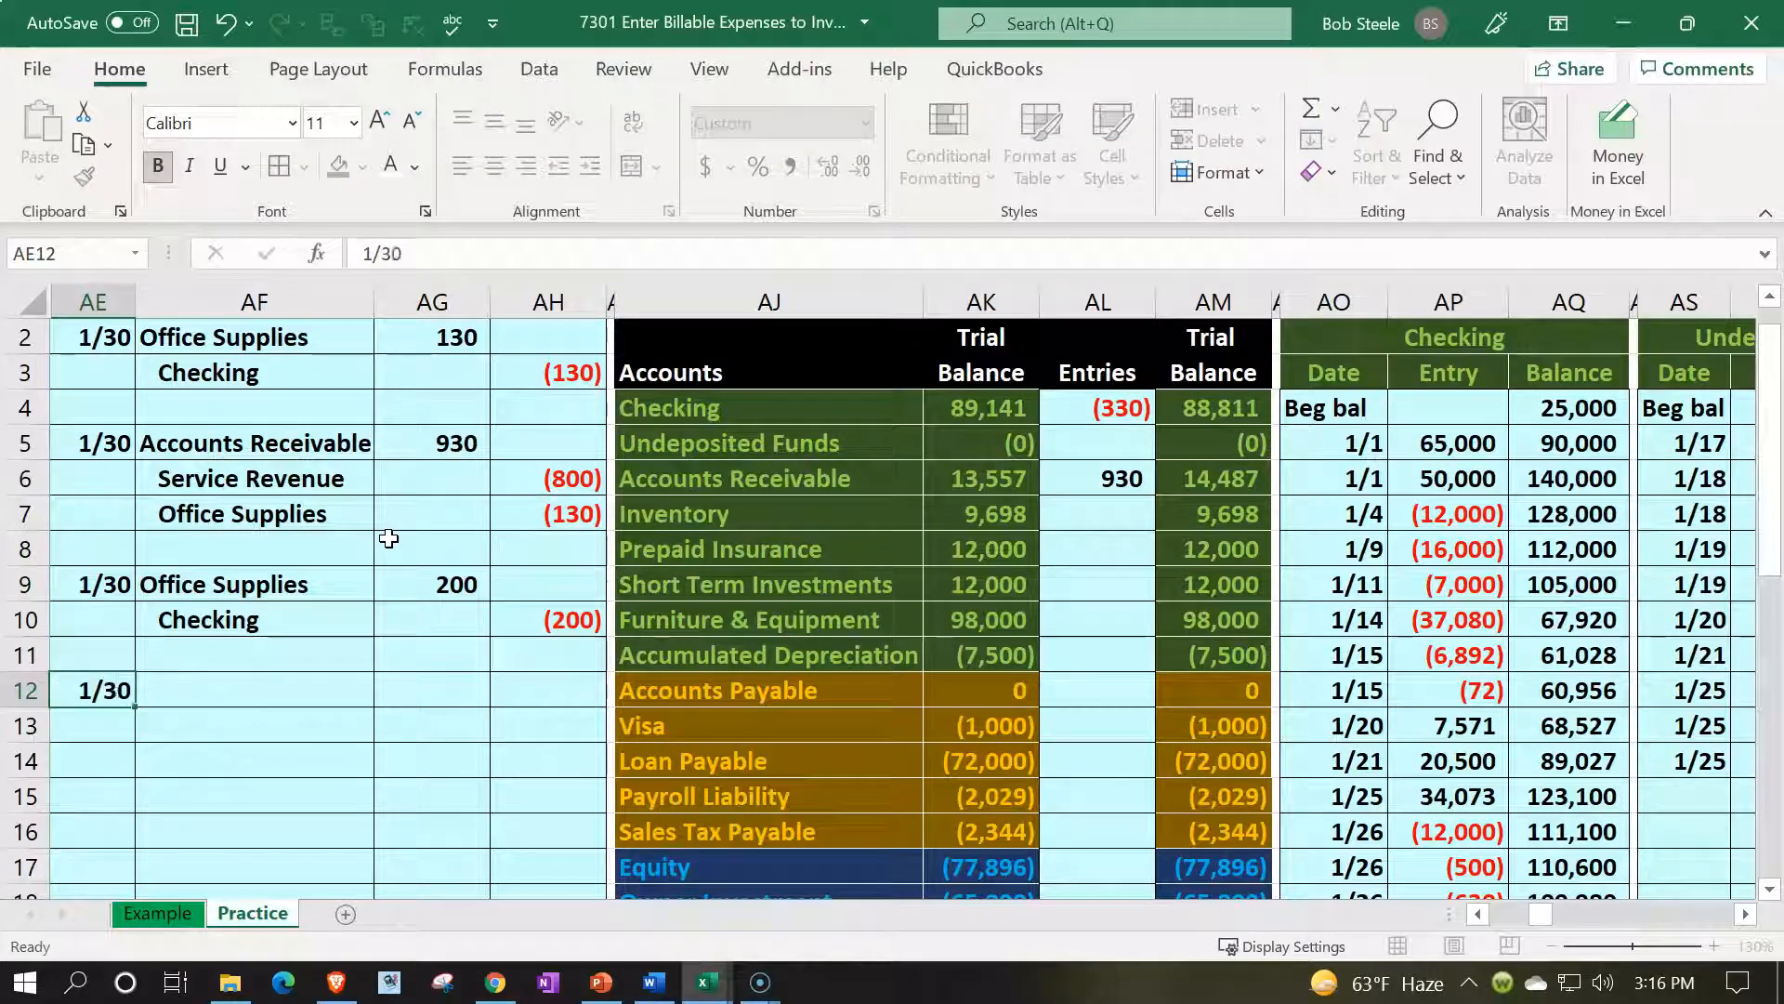
key("Return")
Enter the debit account in AF12 by linking it to Accounts Receivable in AJ6
left_click_drag(366, 584, 523, 613)
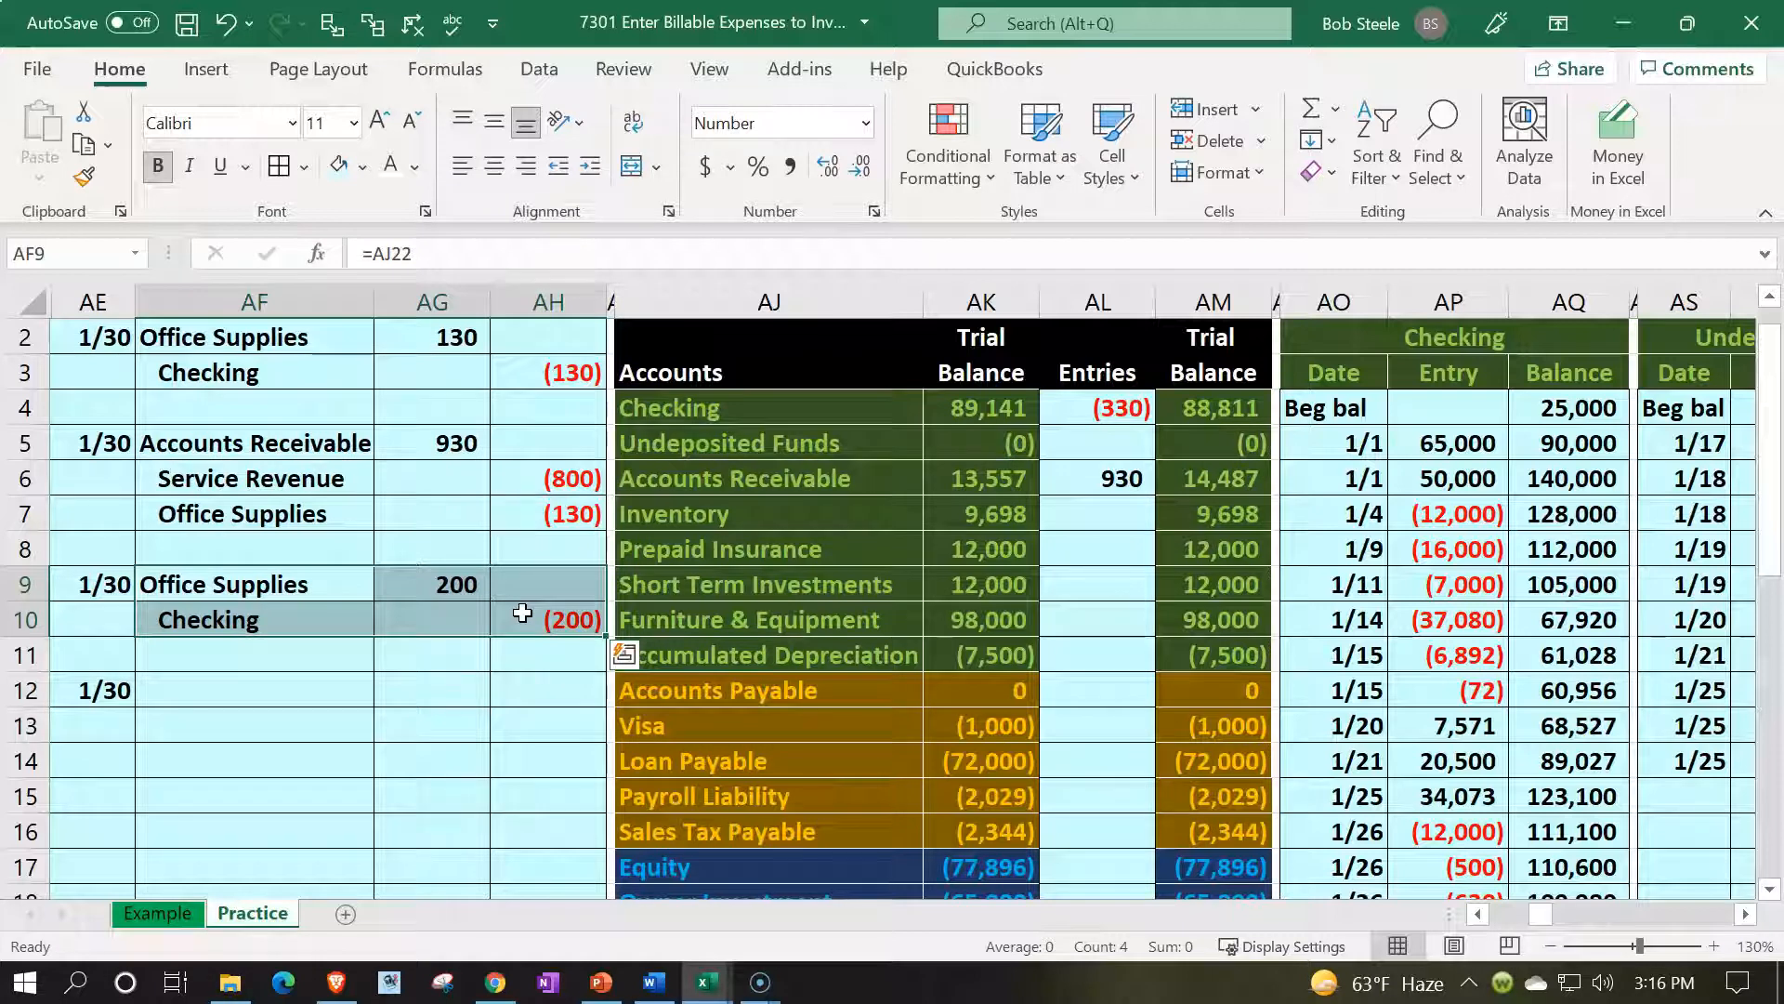
key("Down")
key("Down")
key("Down")
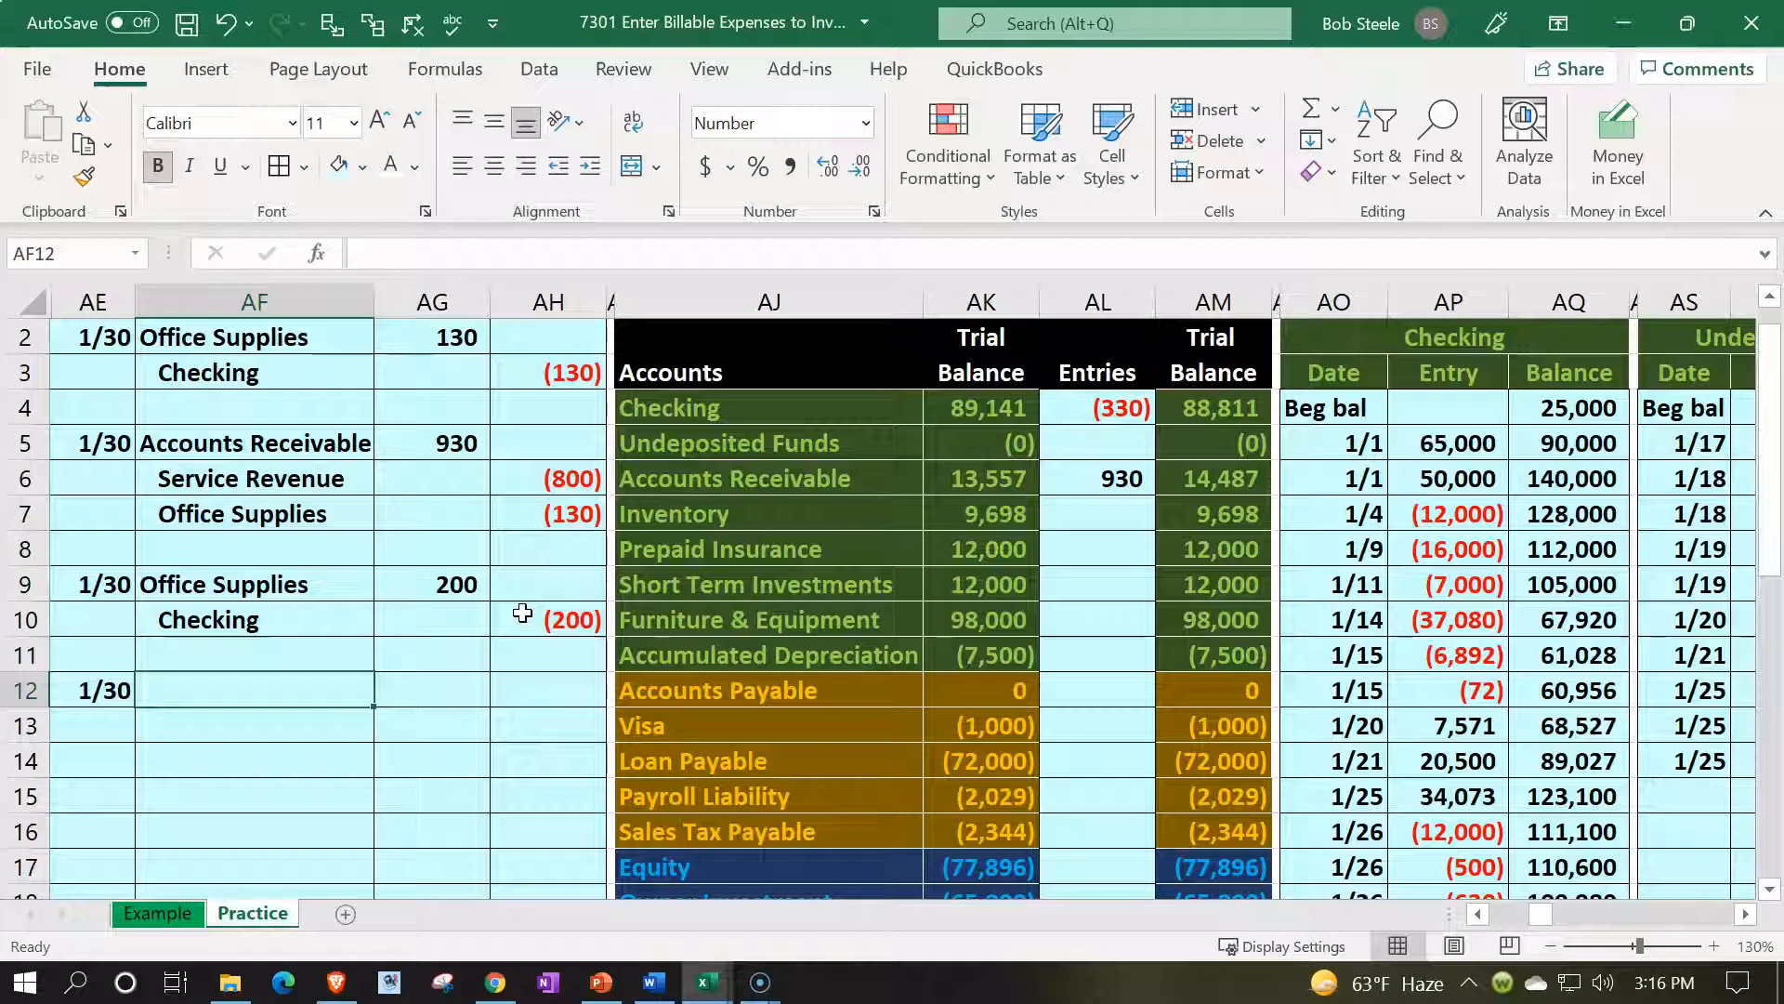
type("=")
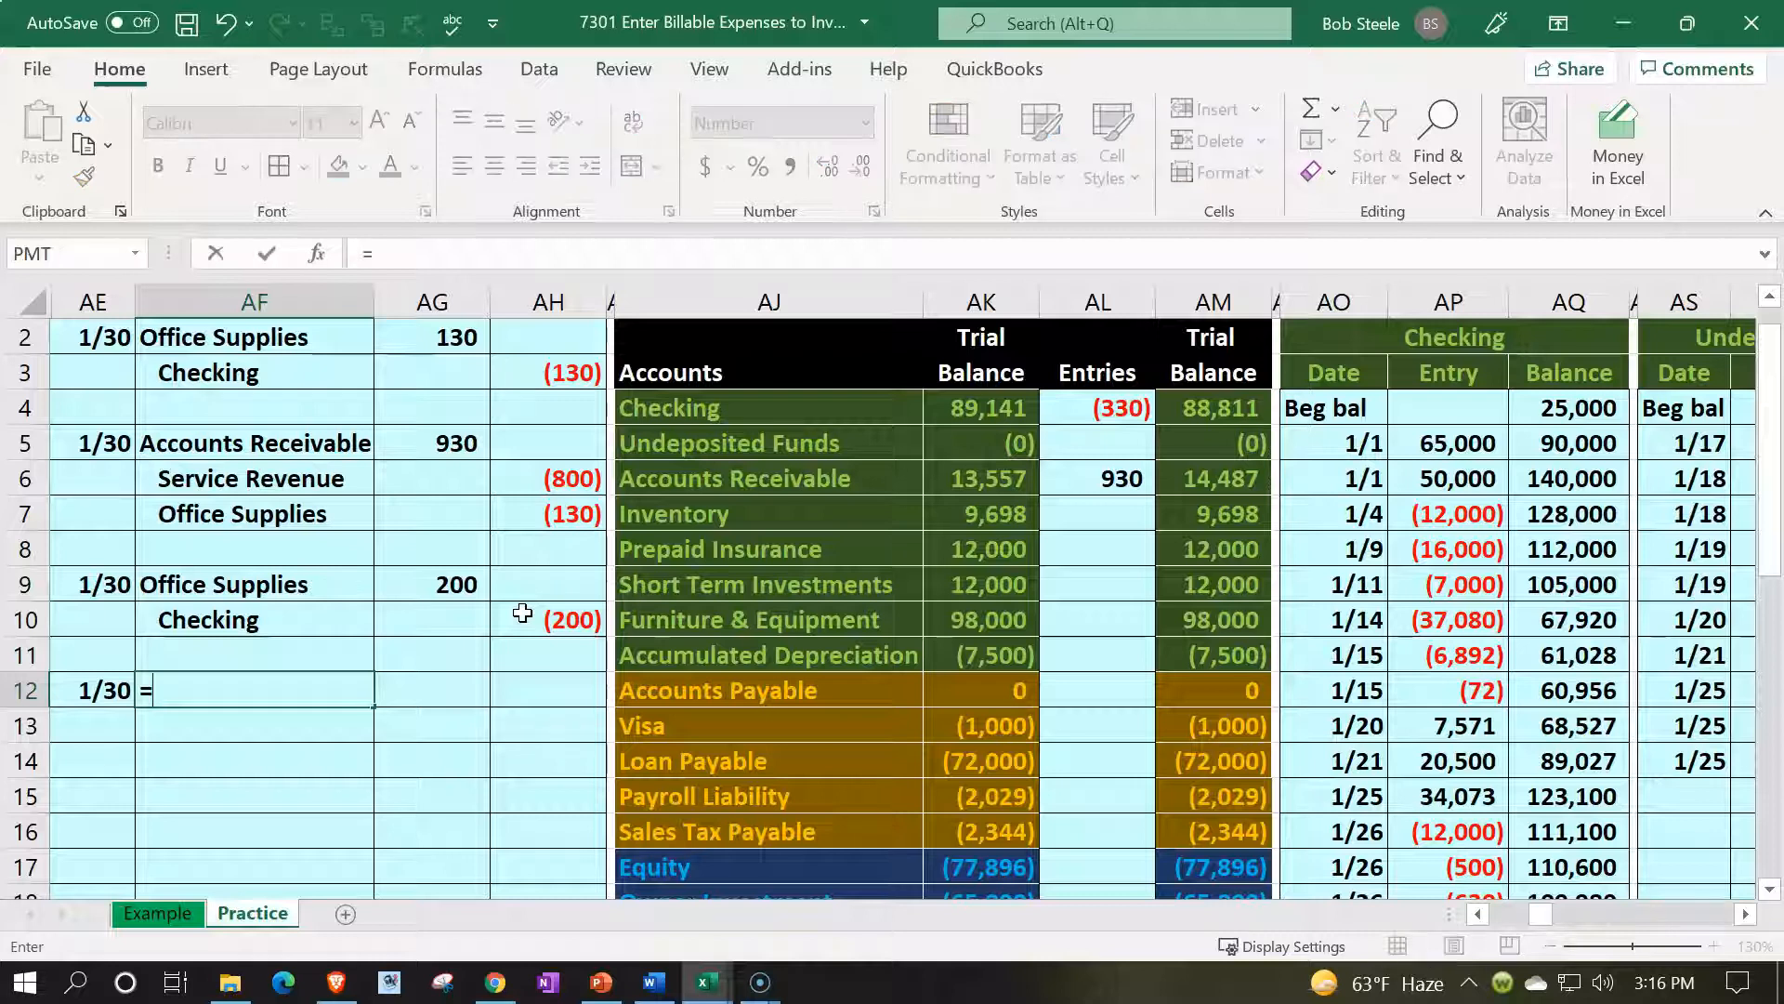
key("Right")
key("Right")
key("Right")
key("Up")
key("Up")
key("Up")
key("Up")
key("Up")
key("Up")
key("Right")
key("Return")
Enter the credit account in AF13 by linking it to Service Revenue in AJ20
type("+")
key("Down")
key("Down")
key("Down")
key("Down")
key("Down")
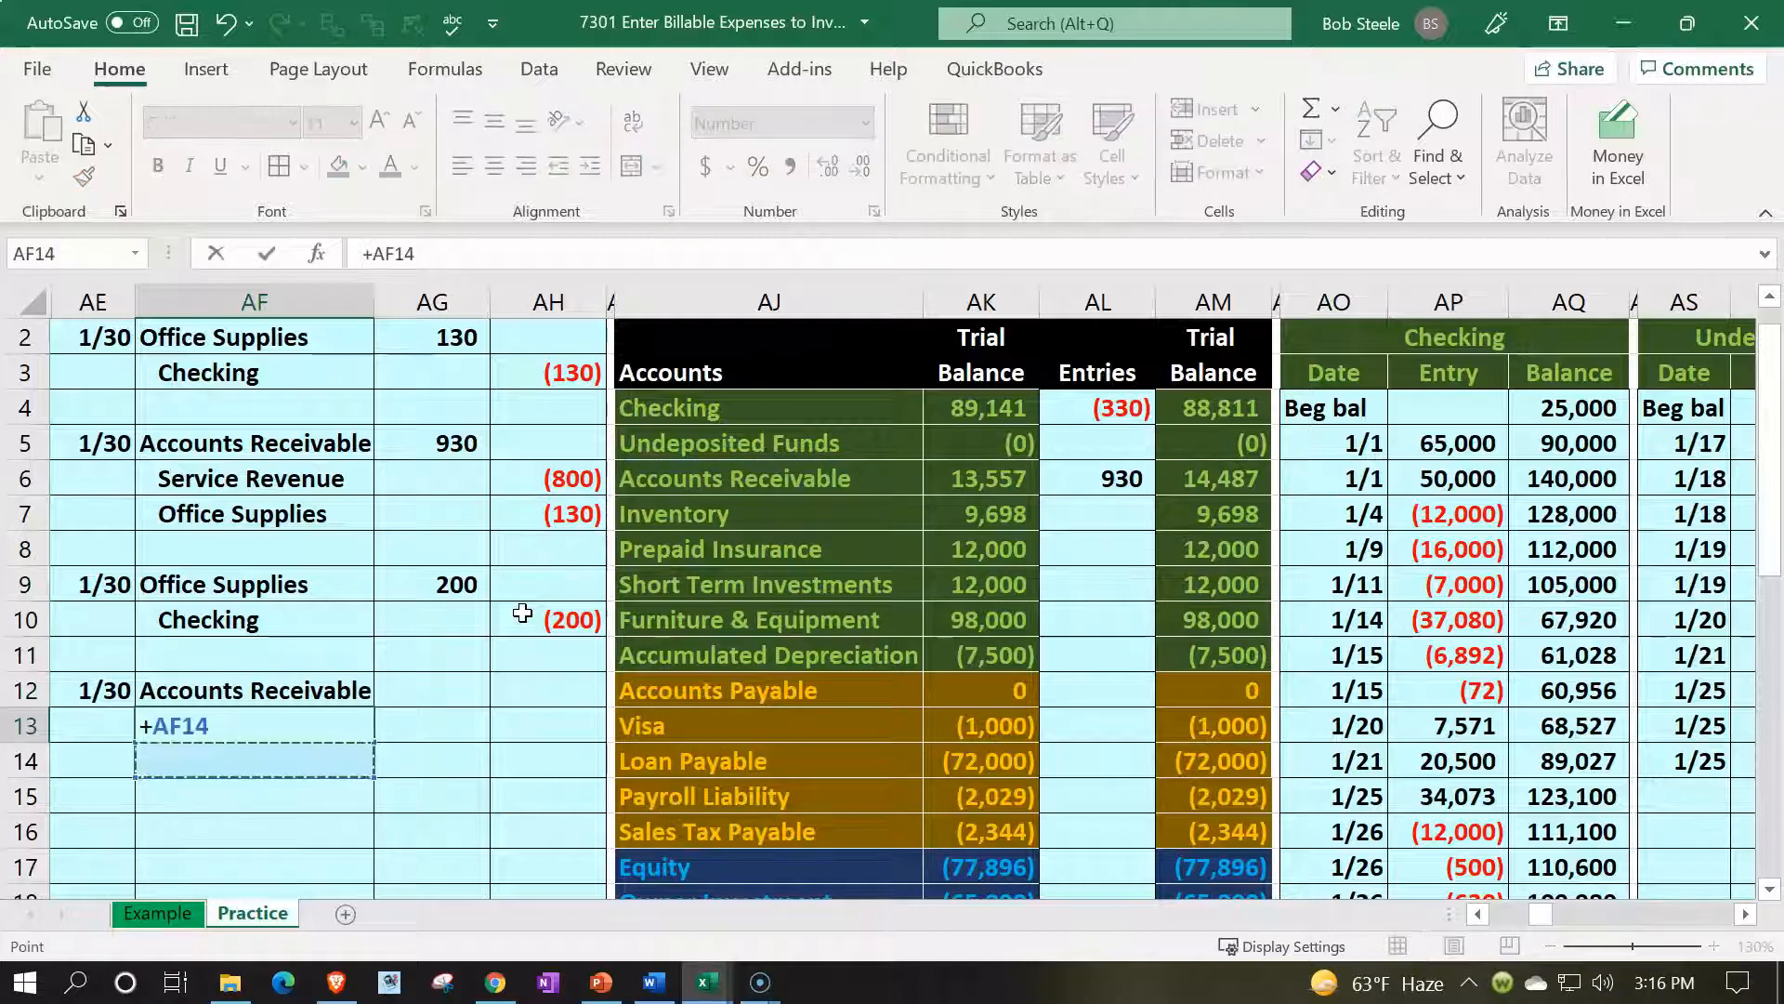
key("Down")
key("Down")
key("Right")
key("Right")
key("Right")
key("Right")
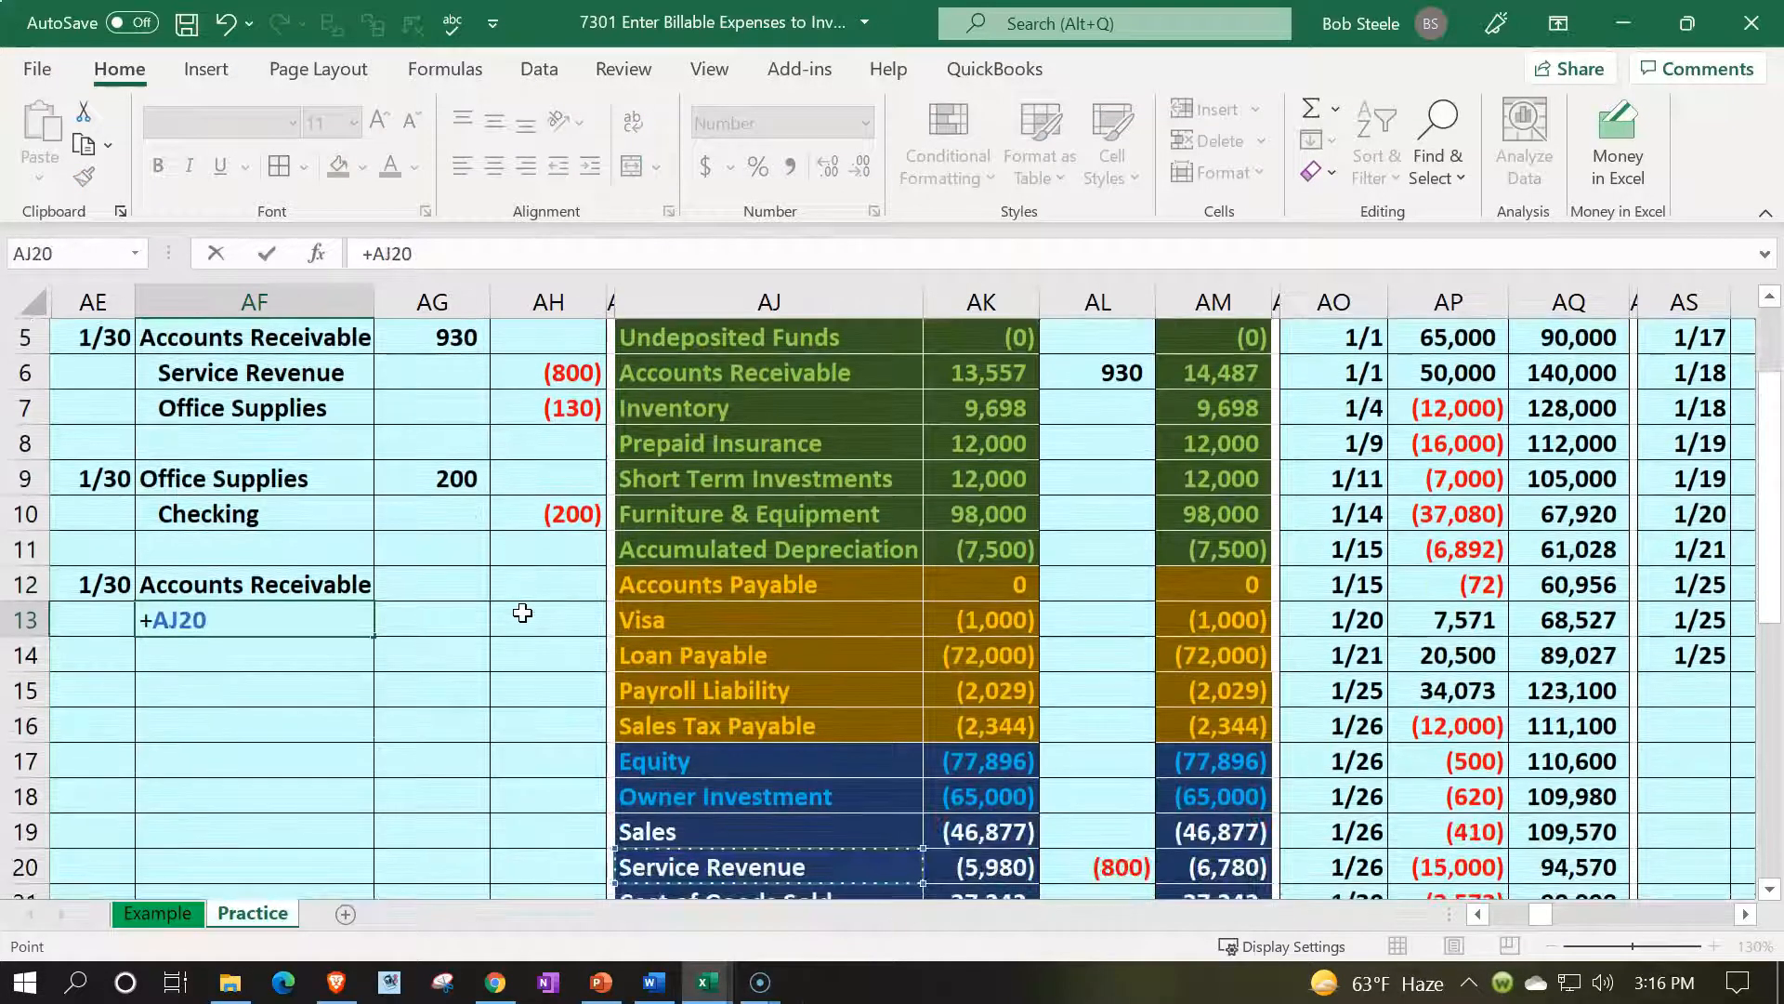
key("Return")
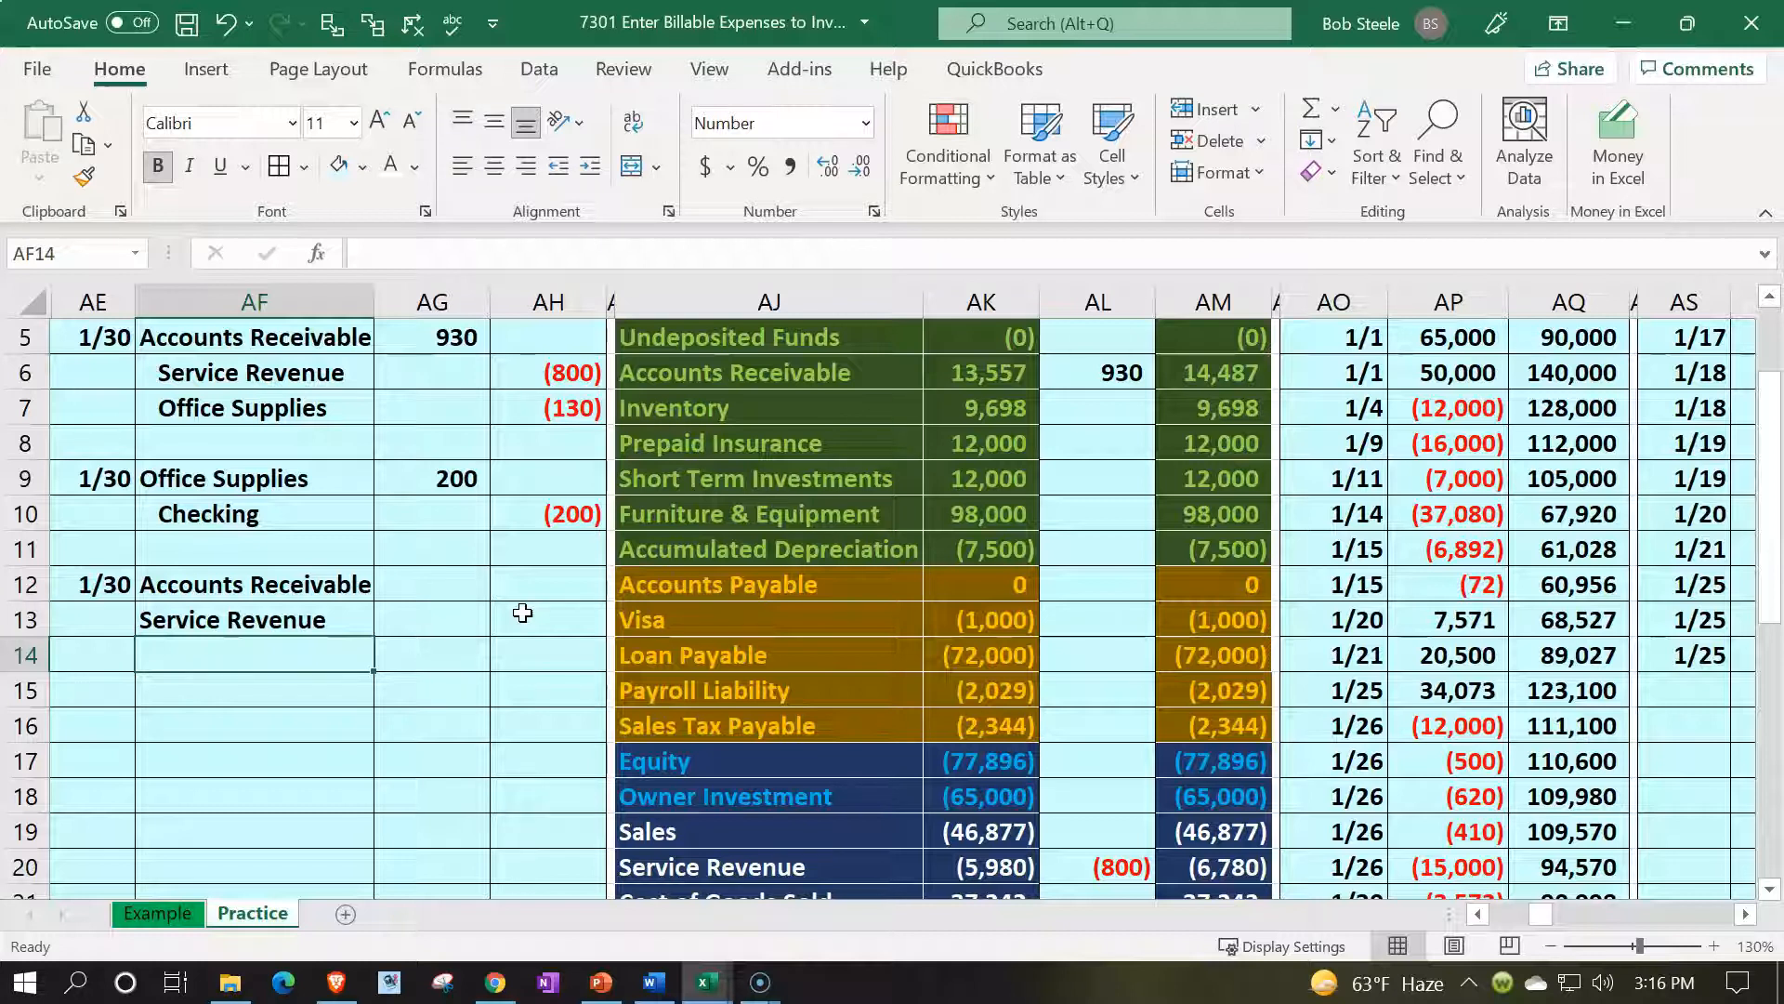
Review the last two journal entries, then indent the Service Revenue account in AF13
left_click_drag(271, 483, 510, 521)
left_click_drag(357, 587, 506, 617)
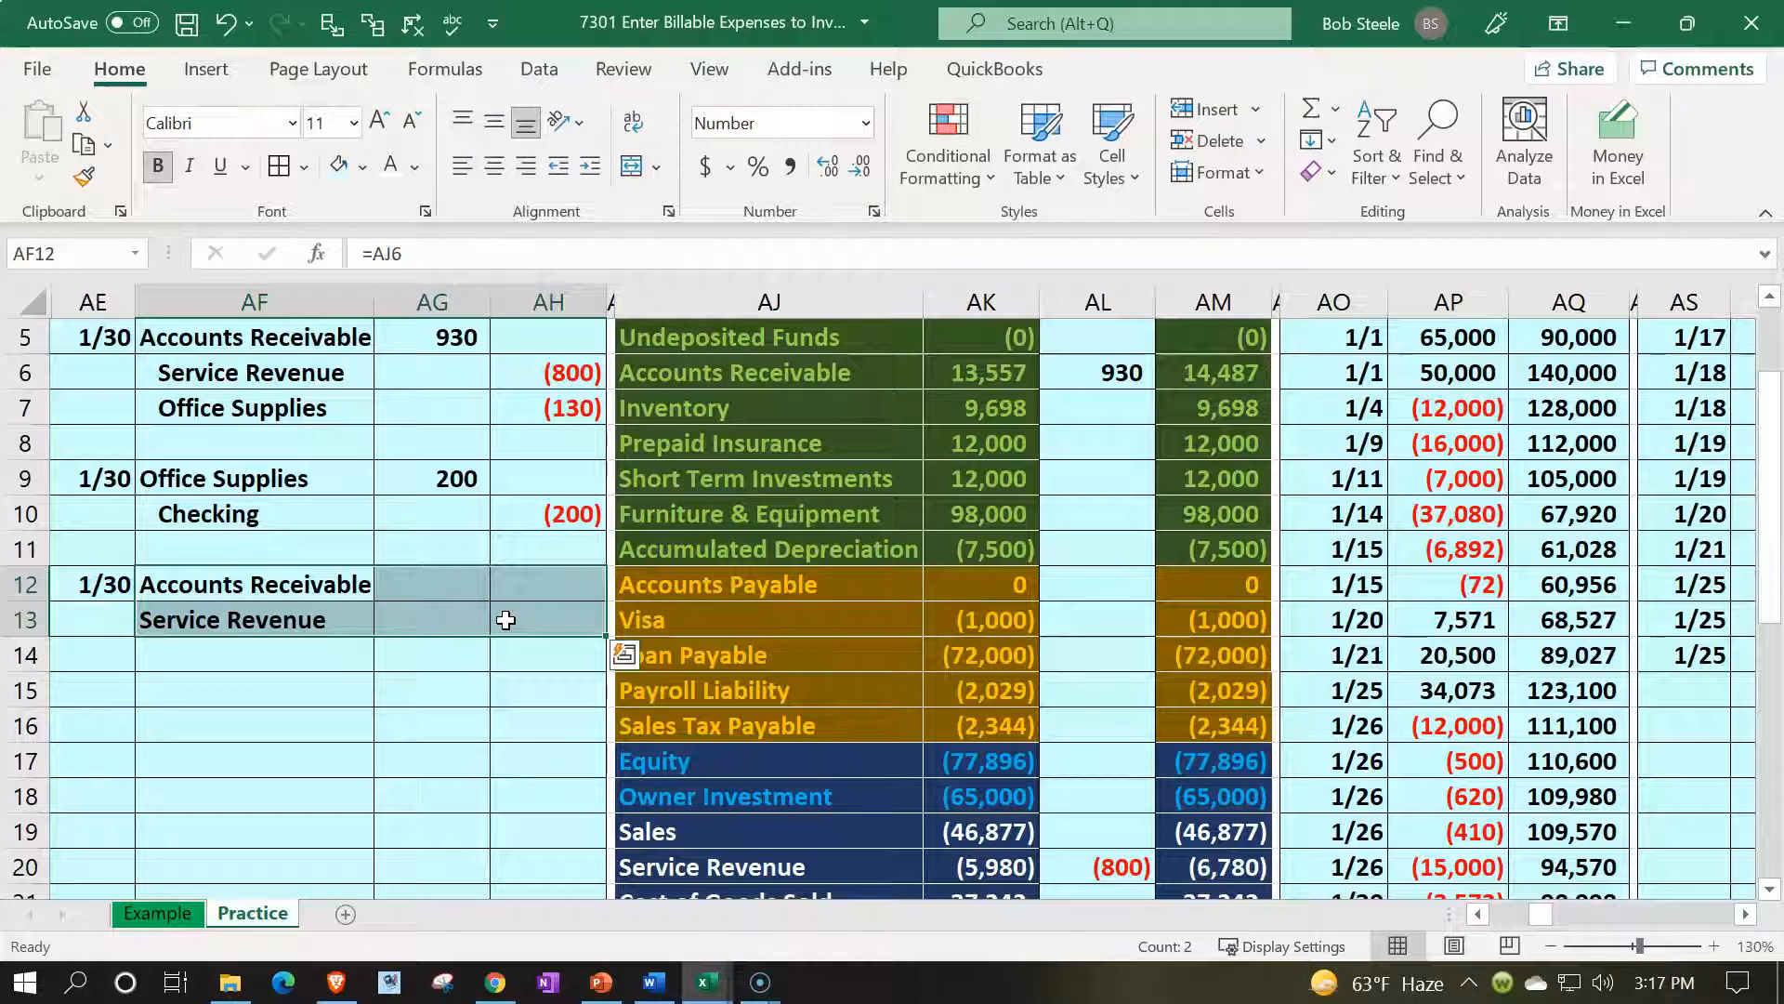
scroll(506, 620, "down", 2)
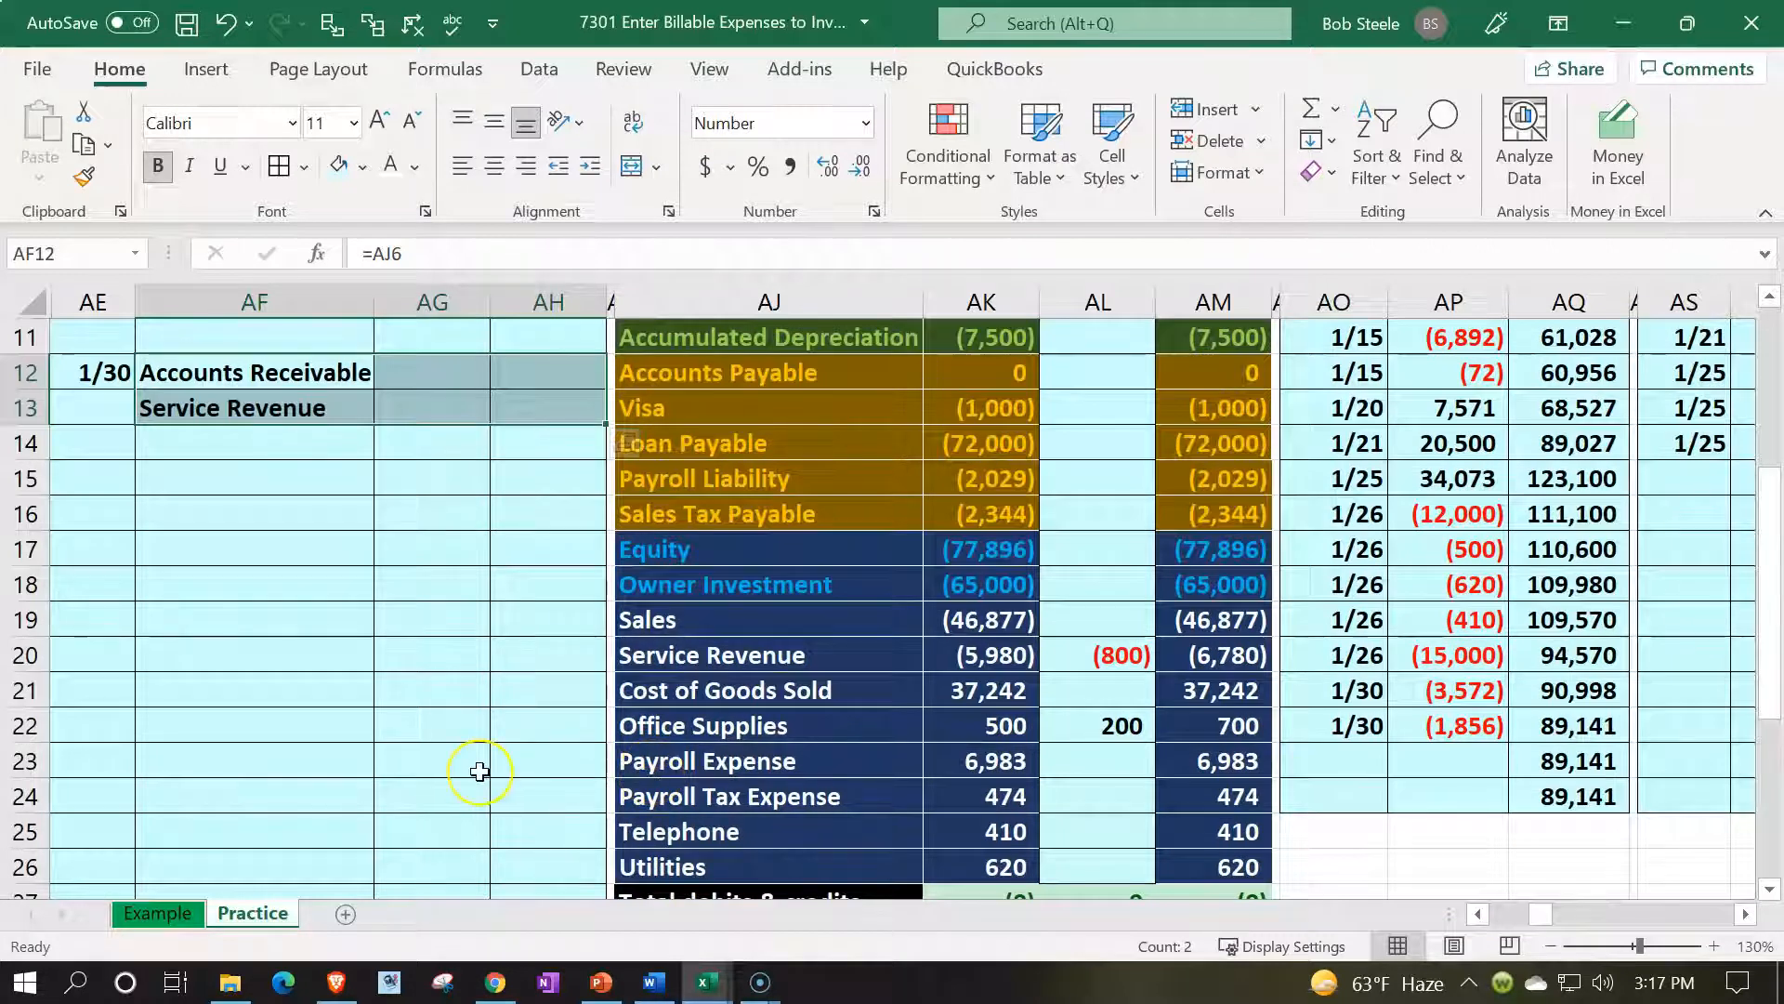
scroll(480, 771, "up", 1)
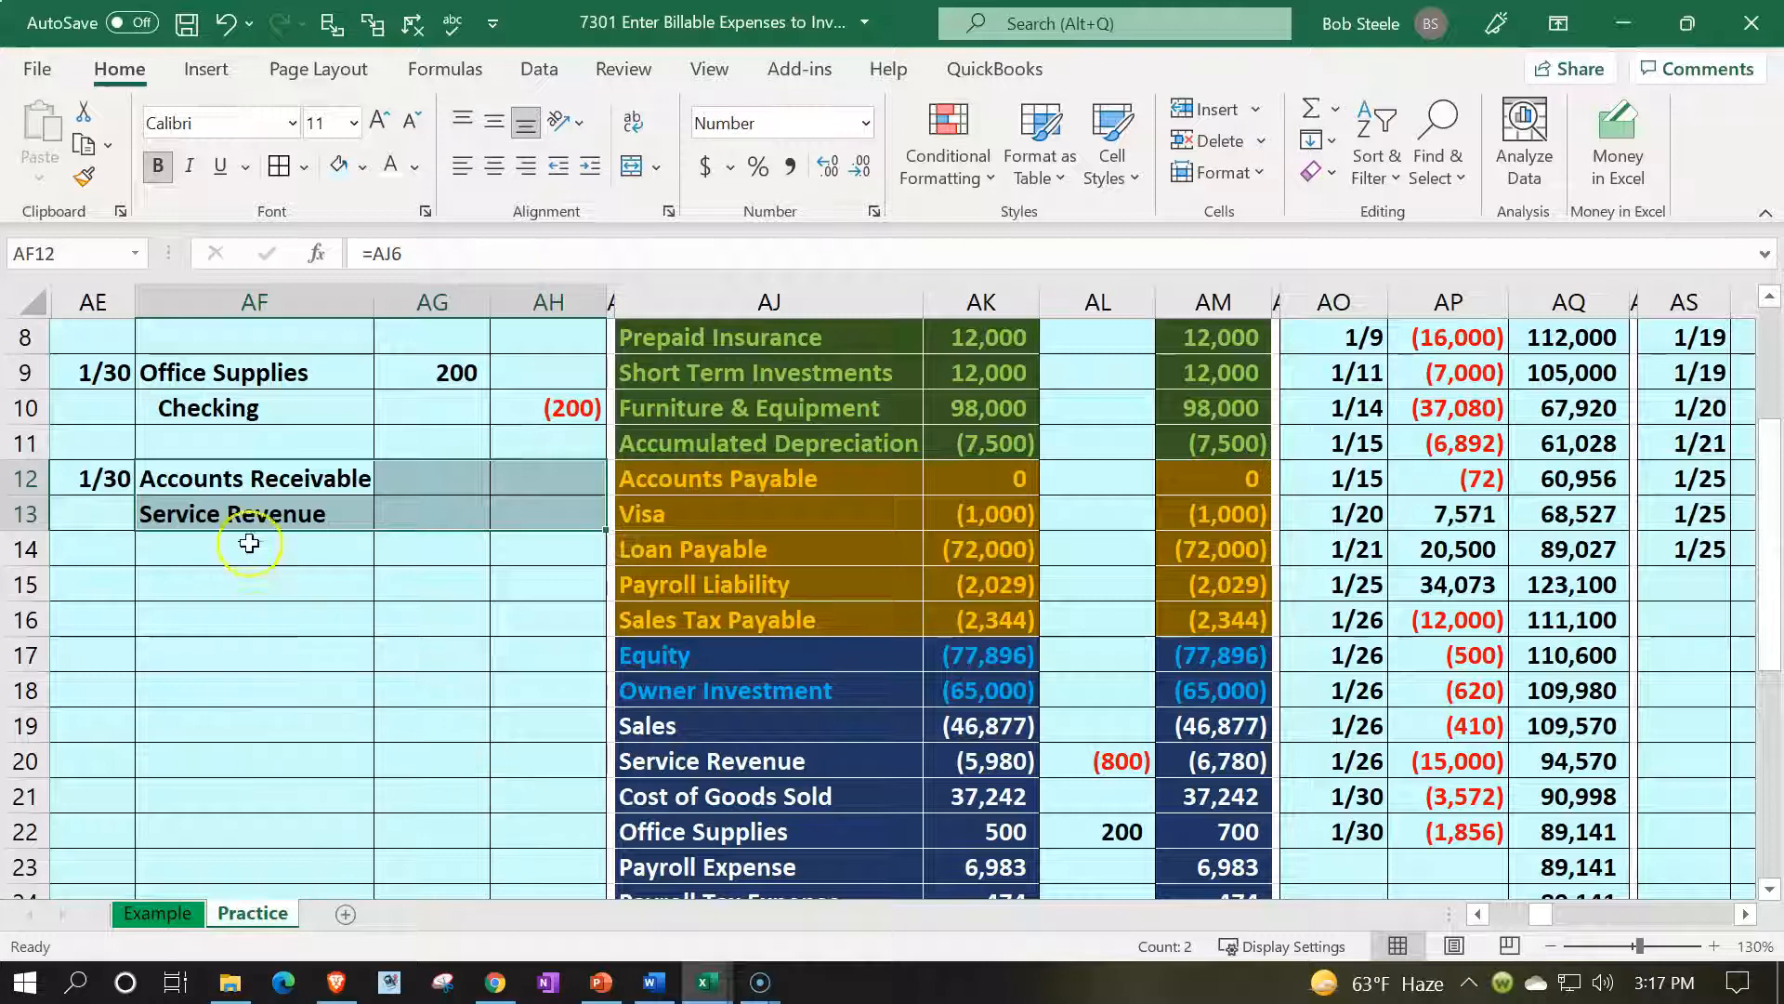
left_click(239, 514)
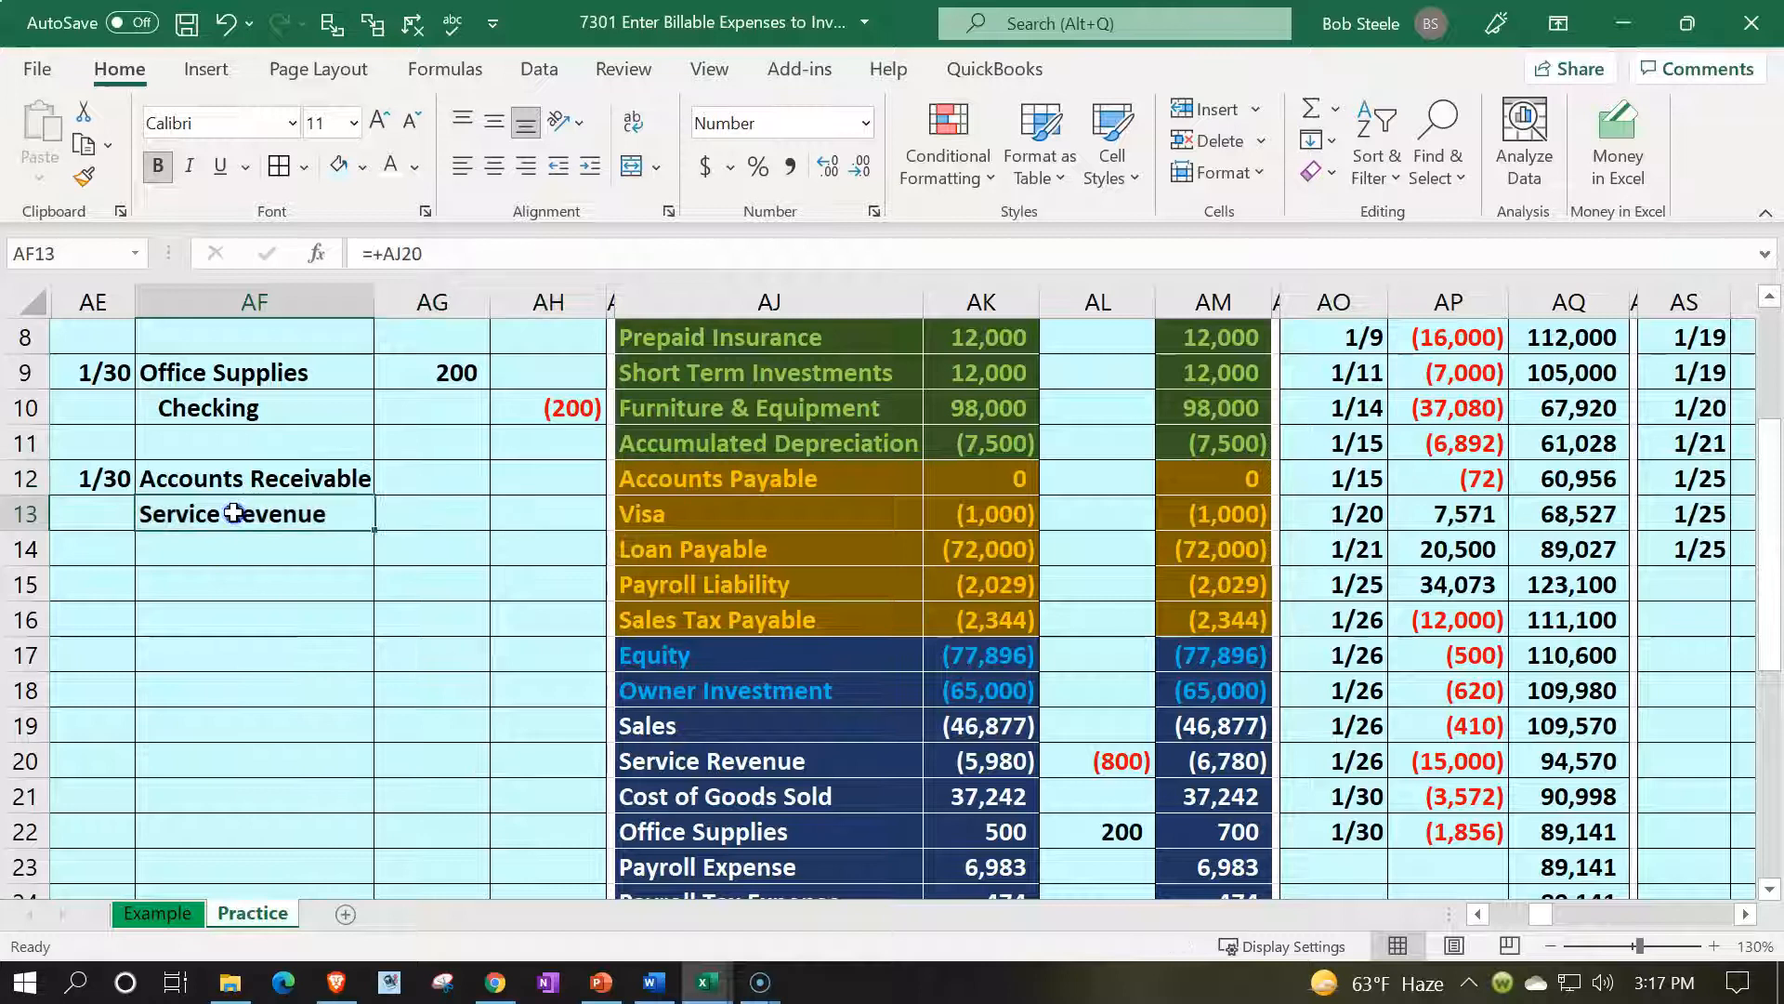
left_click(590, 166)
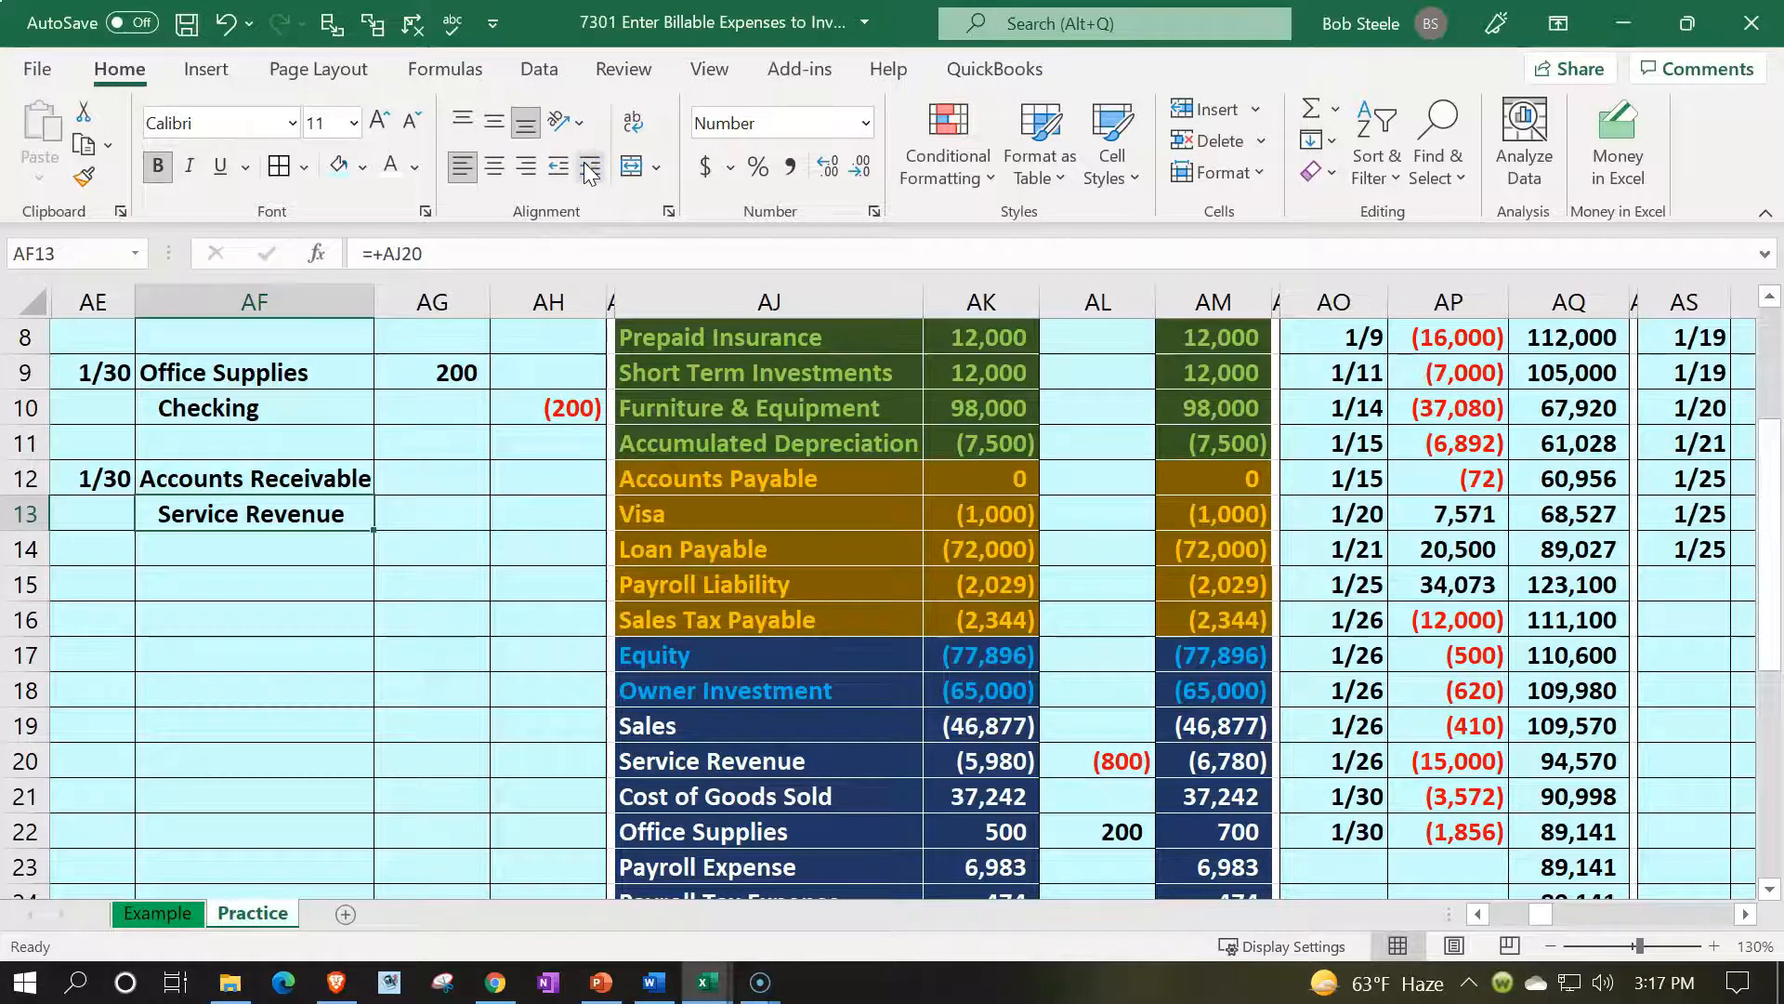
Enter the Accounts Receivable debit in AG12 by linking it to the Office Supplies amount in AG9
key("Right")
key("Up")
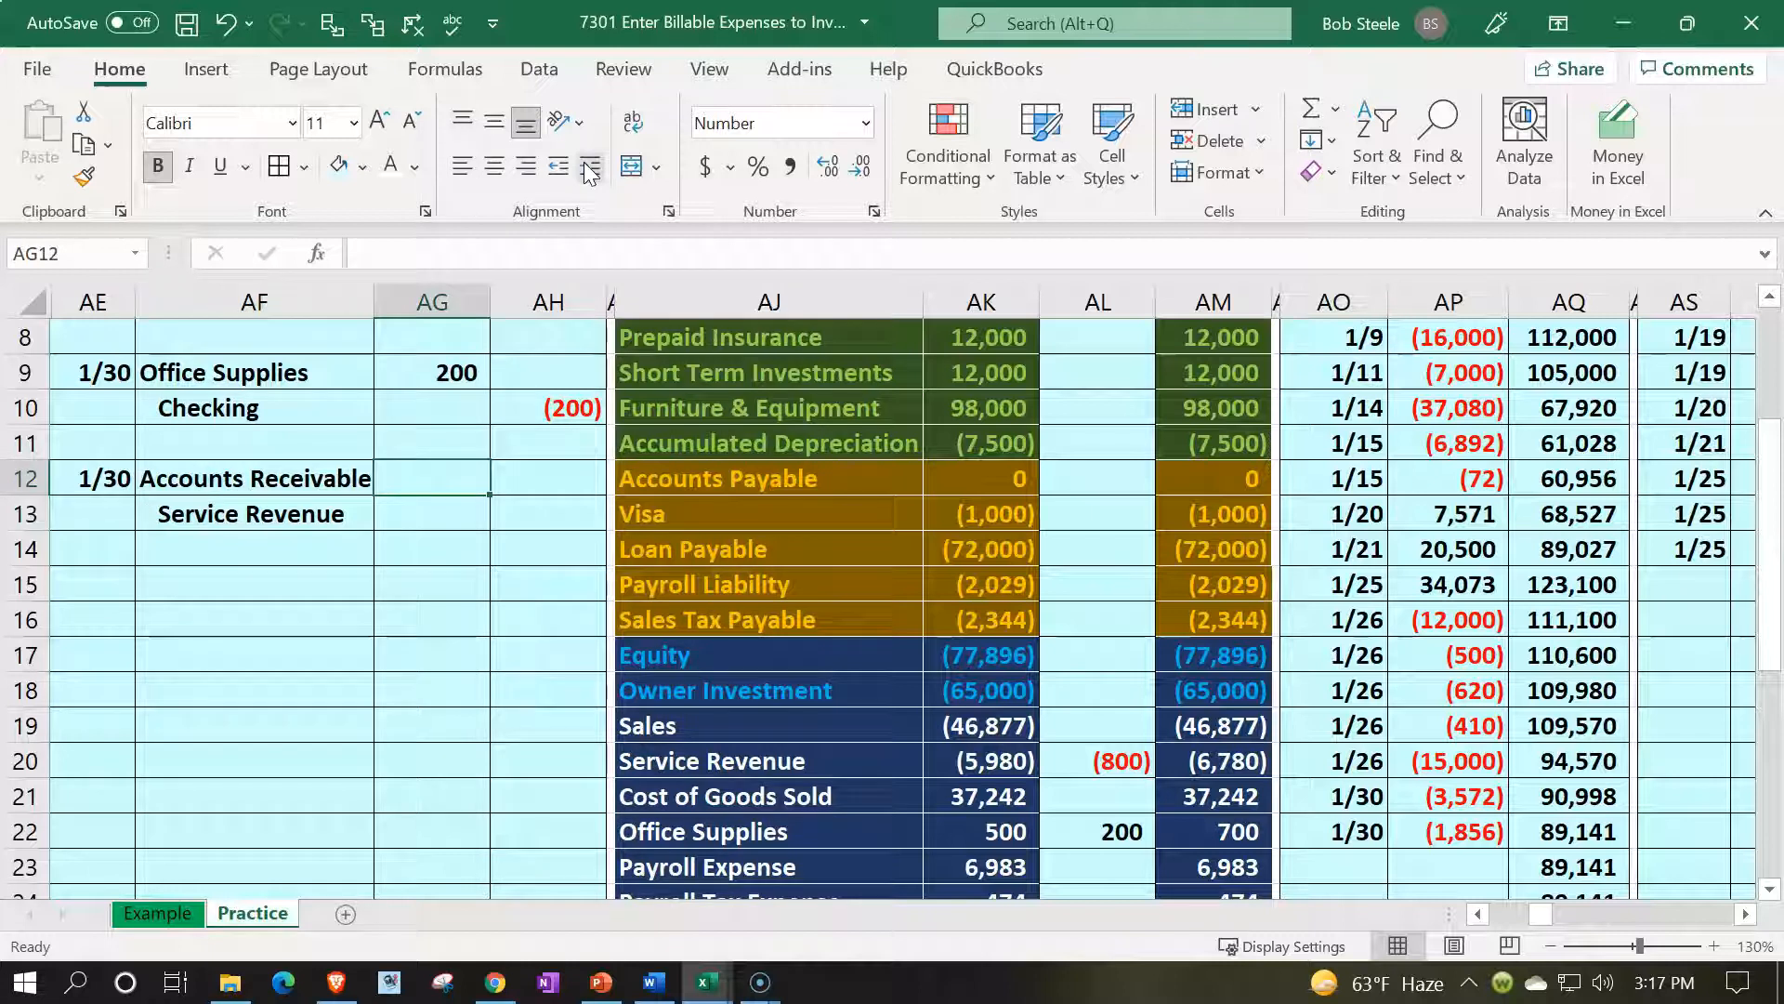
type("=")
key("Up")
key("Up")
key("Up")
key("Return")
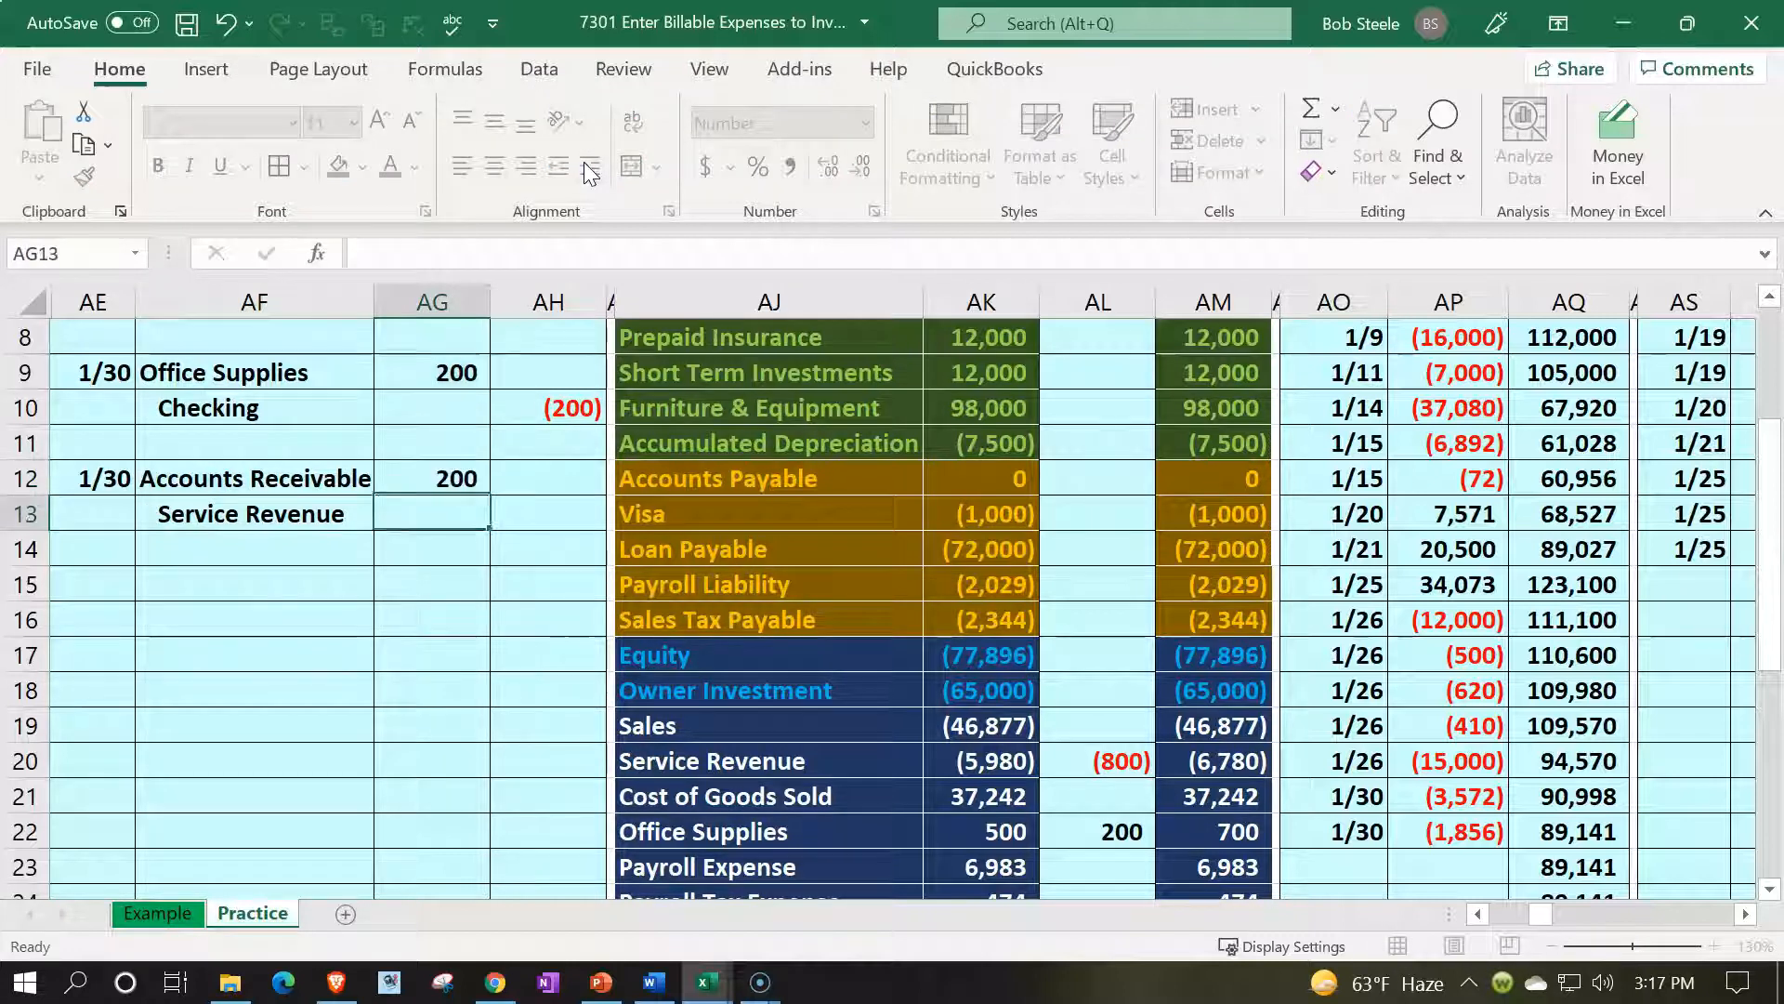
Enter the Service Revenue credit in AH13 as the negative of the debit in AG12
key("Right")
type("-")
key("Up")
key("Left")
key("Return")
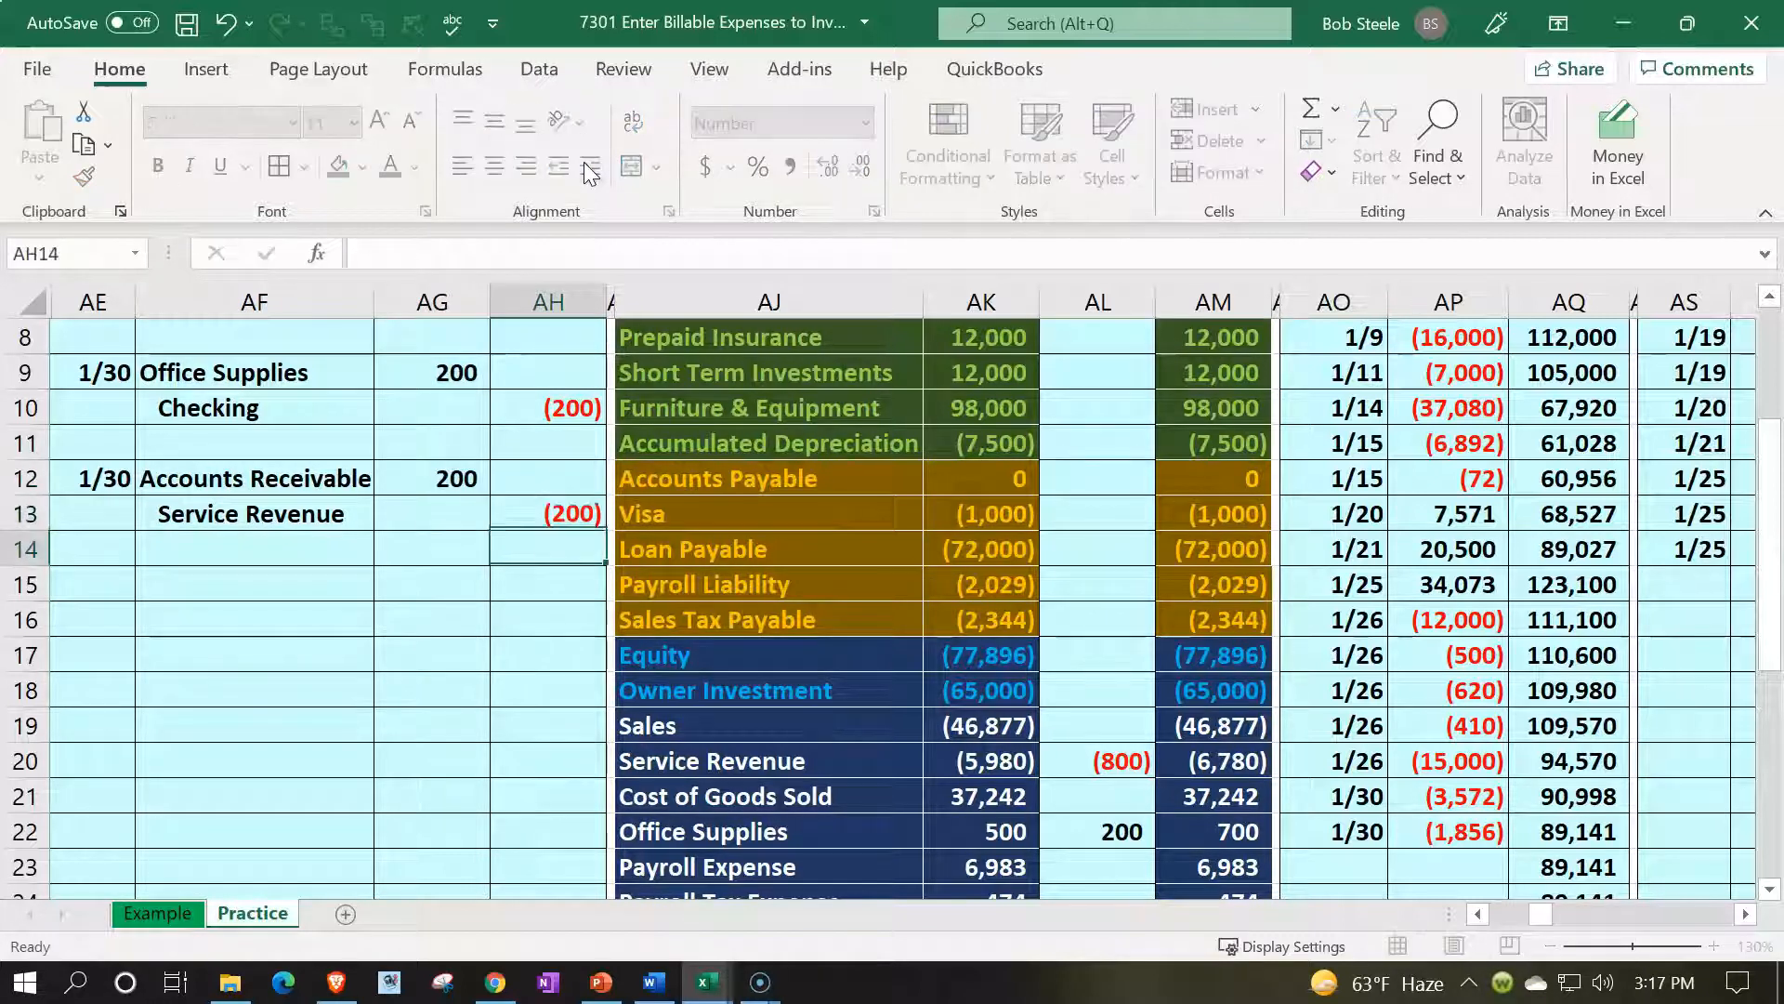
Post the second Accounts Receivable debit by adding AG12 to the existing AG5 formula in AL6
key("Right")
key("Right")
key("Right")
key("Right")
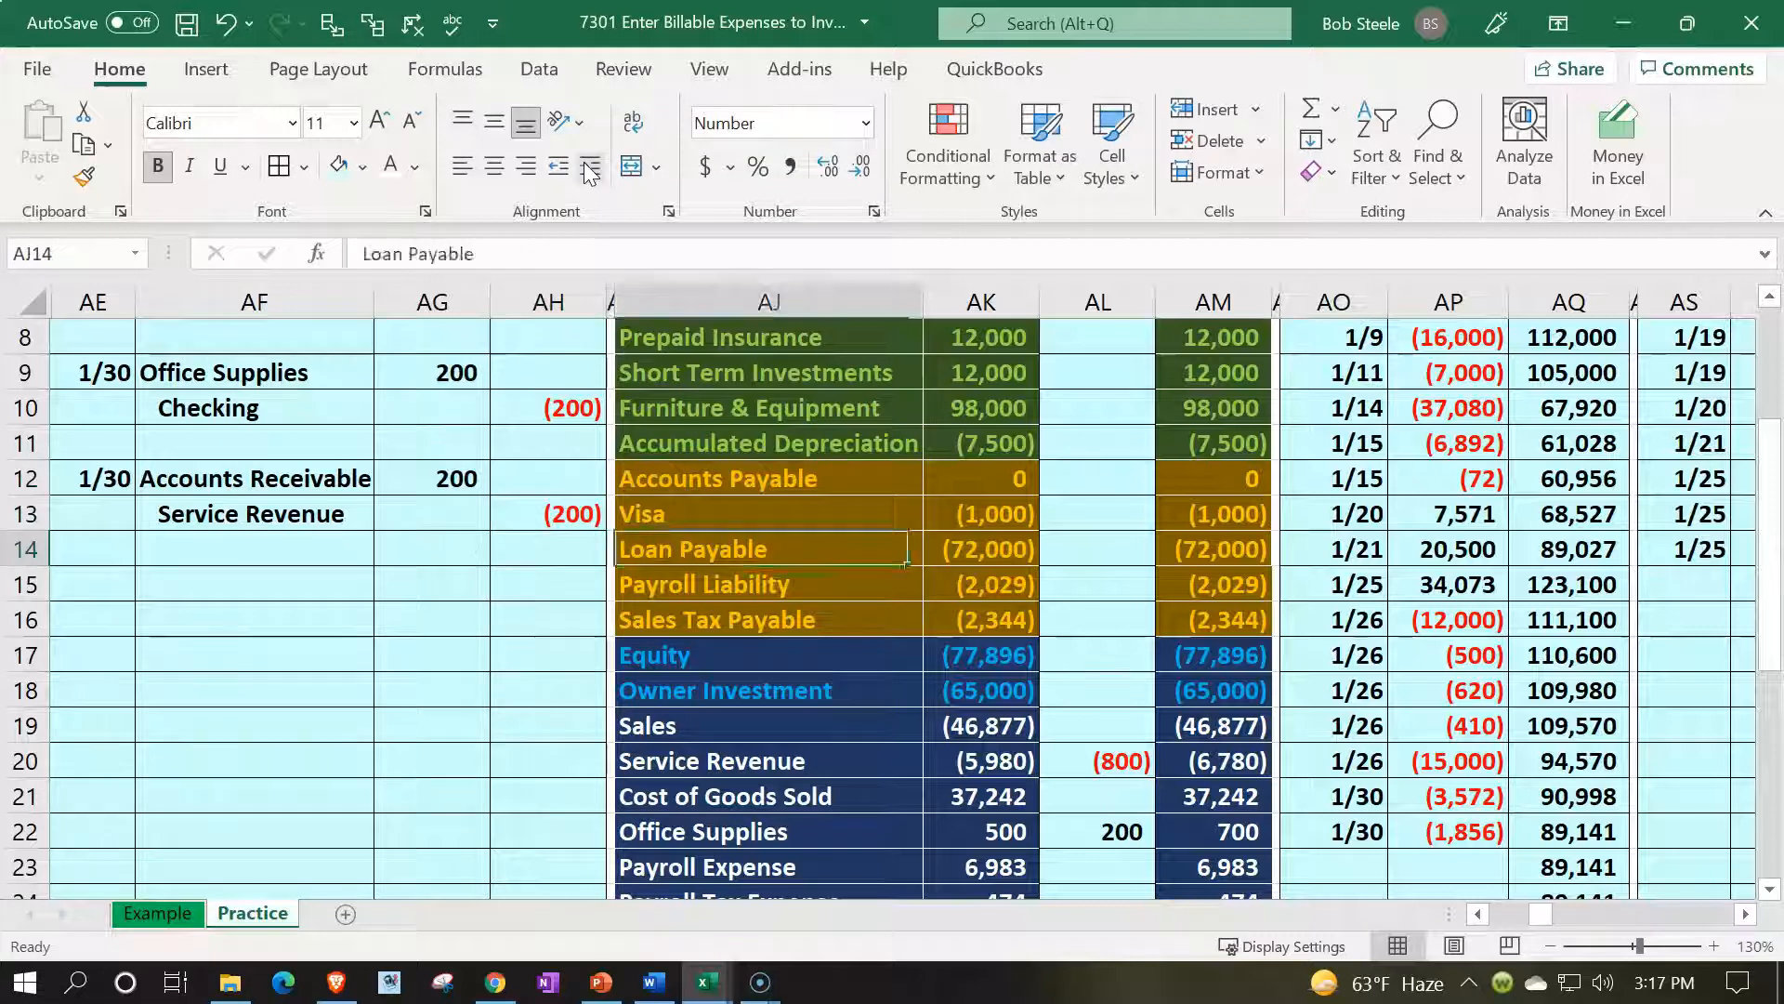
key("Up")
key("Up")
key("Up")
key("Up")
key("Up")
key("Up")
key("Up")
key("Up")
key("Up")
key("Up")
key("Up")
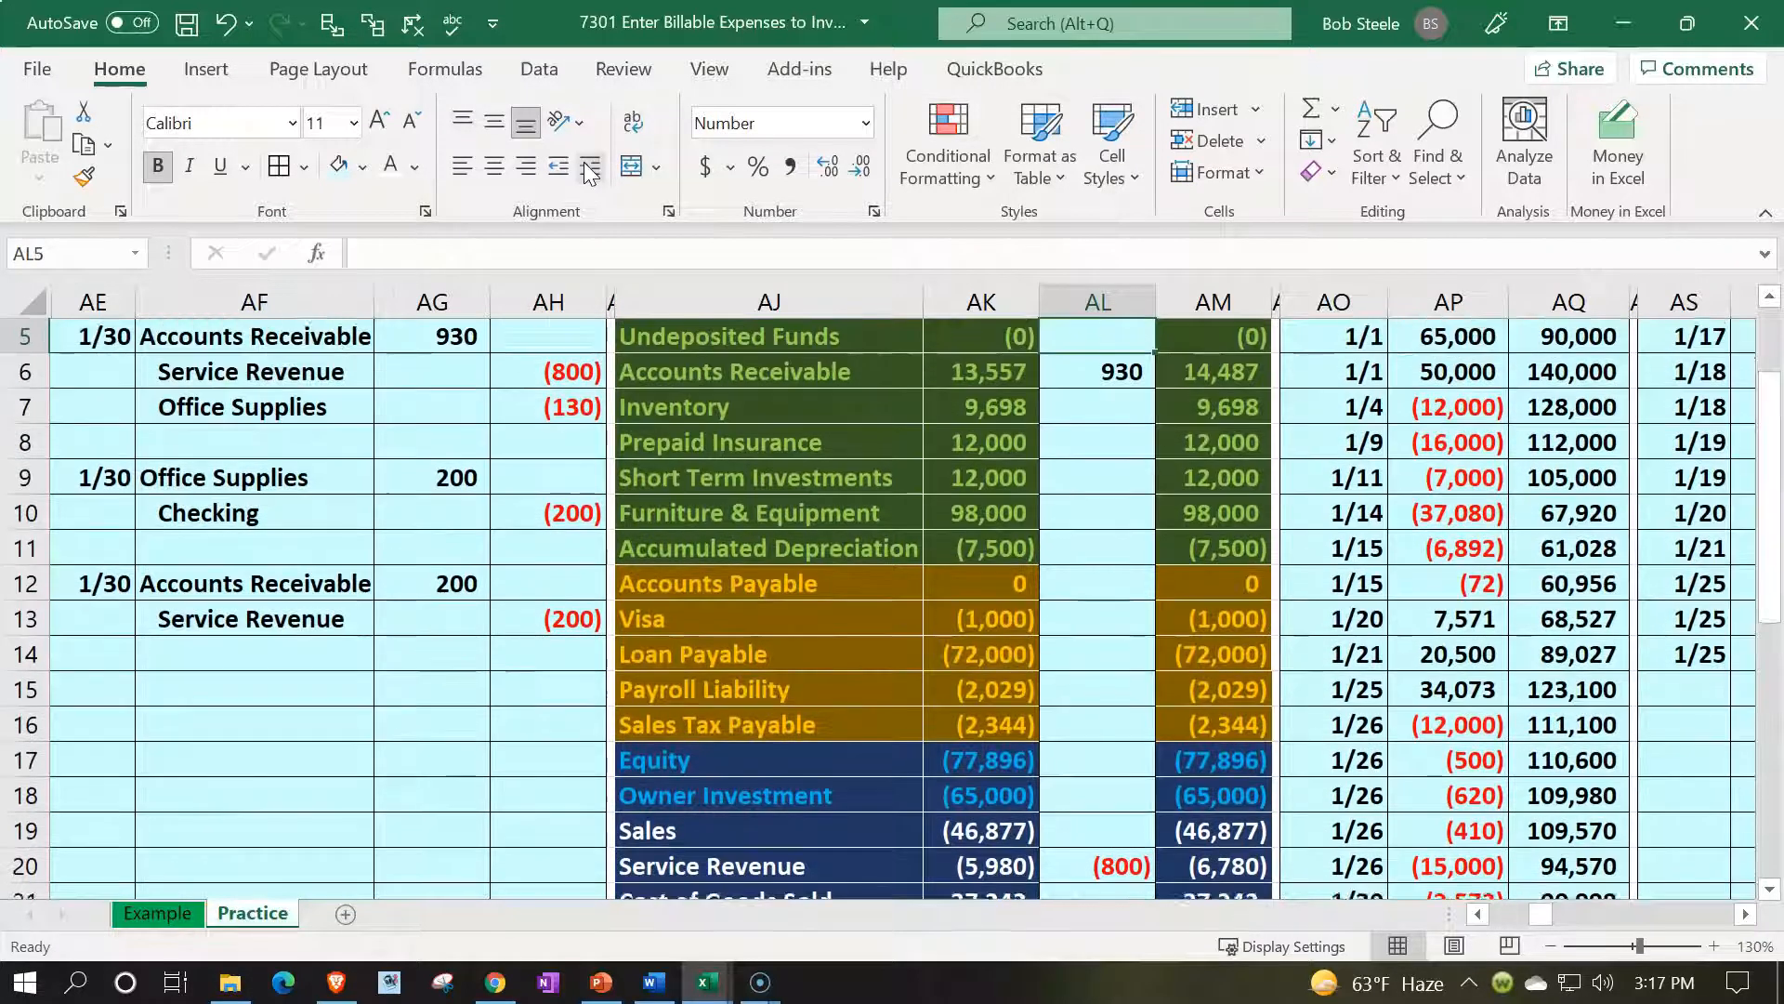
key("Down")
key("Down")
key("Down")
key("F2")
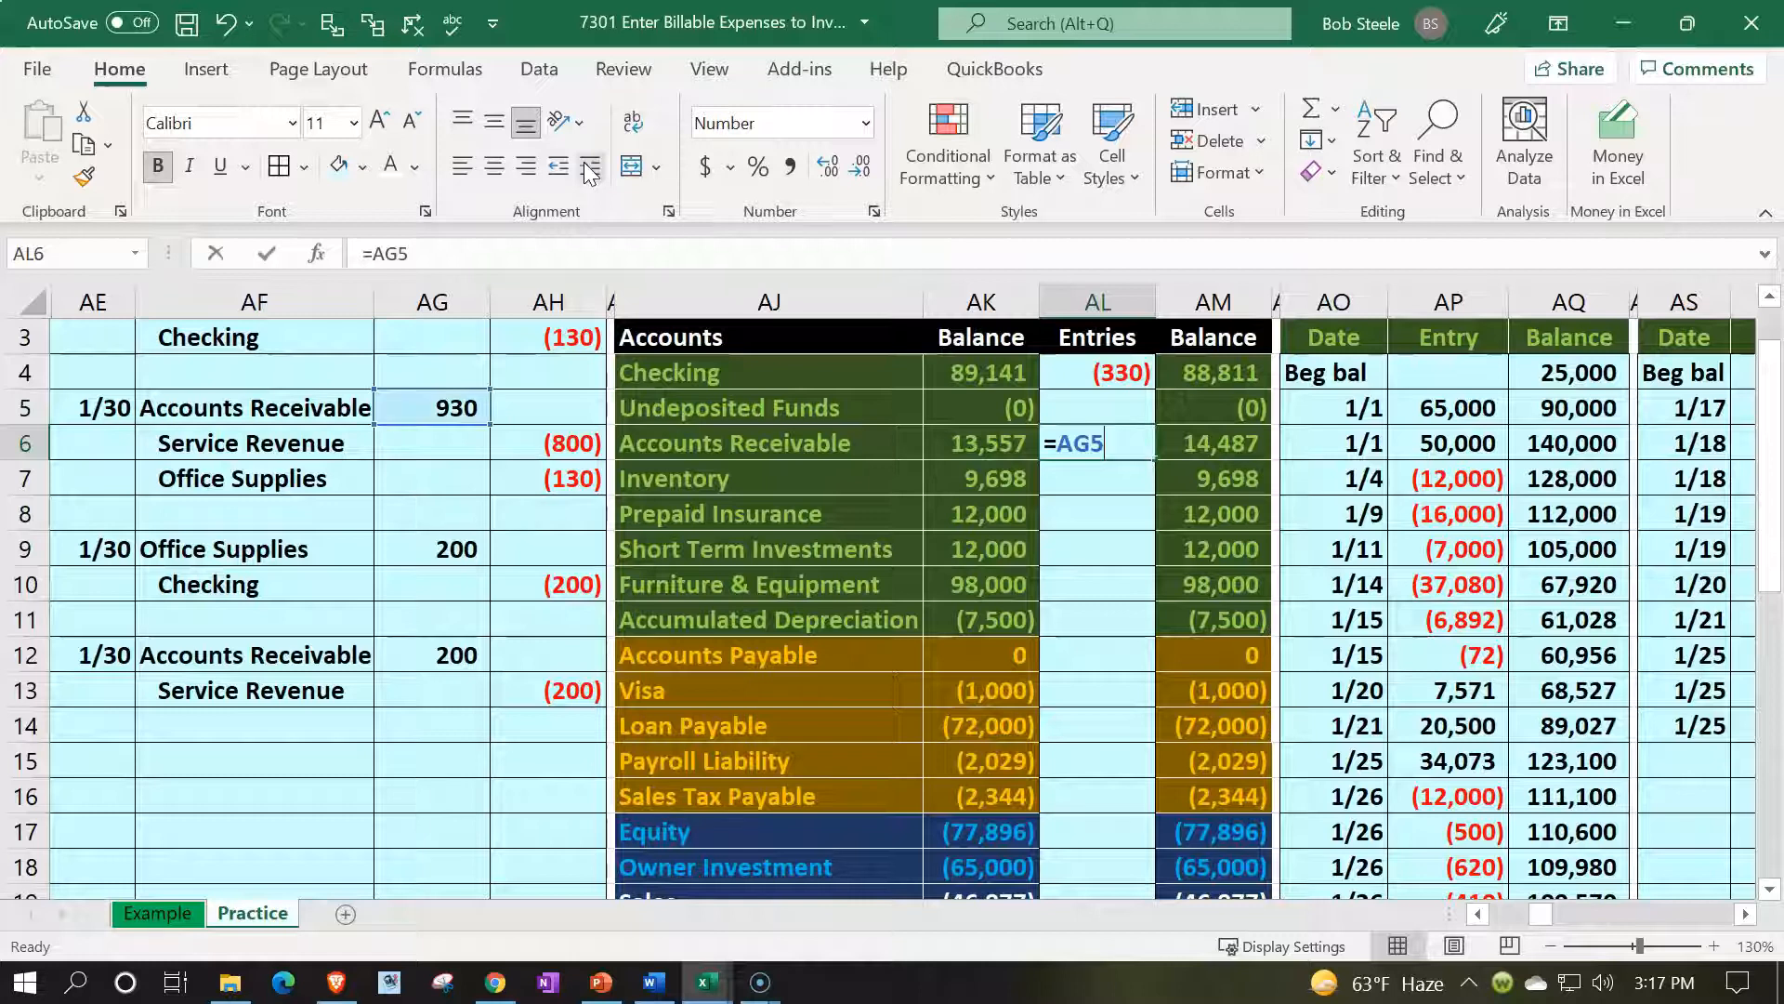
type("+")
key("Down")
key("Down")
key("Down")
key("Down")
key("Left")
key("Left")
key("Left")
key("Left")
key("Left")
key("Down")
key("Down")
key("Down")
key("Up")
key("Return")
Post the second Service Revenue credit by adding AH13 to the existing AH6 formula in AL20
key("Down")
key("Down")
key("Down")
key("Down")
key("Down")
key("Down")
key("Down")
key("Down")
key("Down")
key("Down")
key("Down")
key("Down")
key("Down")
key("Down")
key("Down")
key("Down")
key("Down")
key("Down")
key("Up")
key("Up")
key("Up")
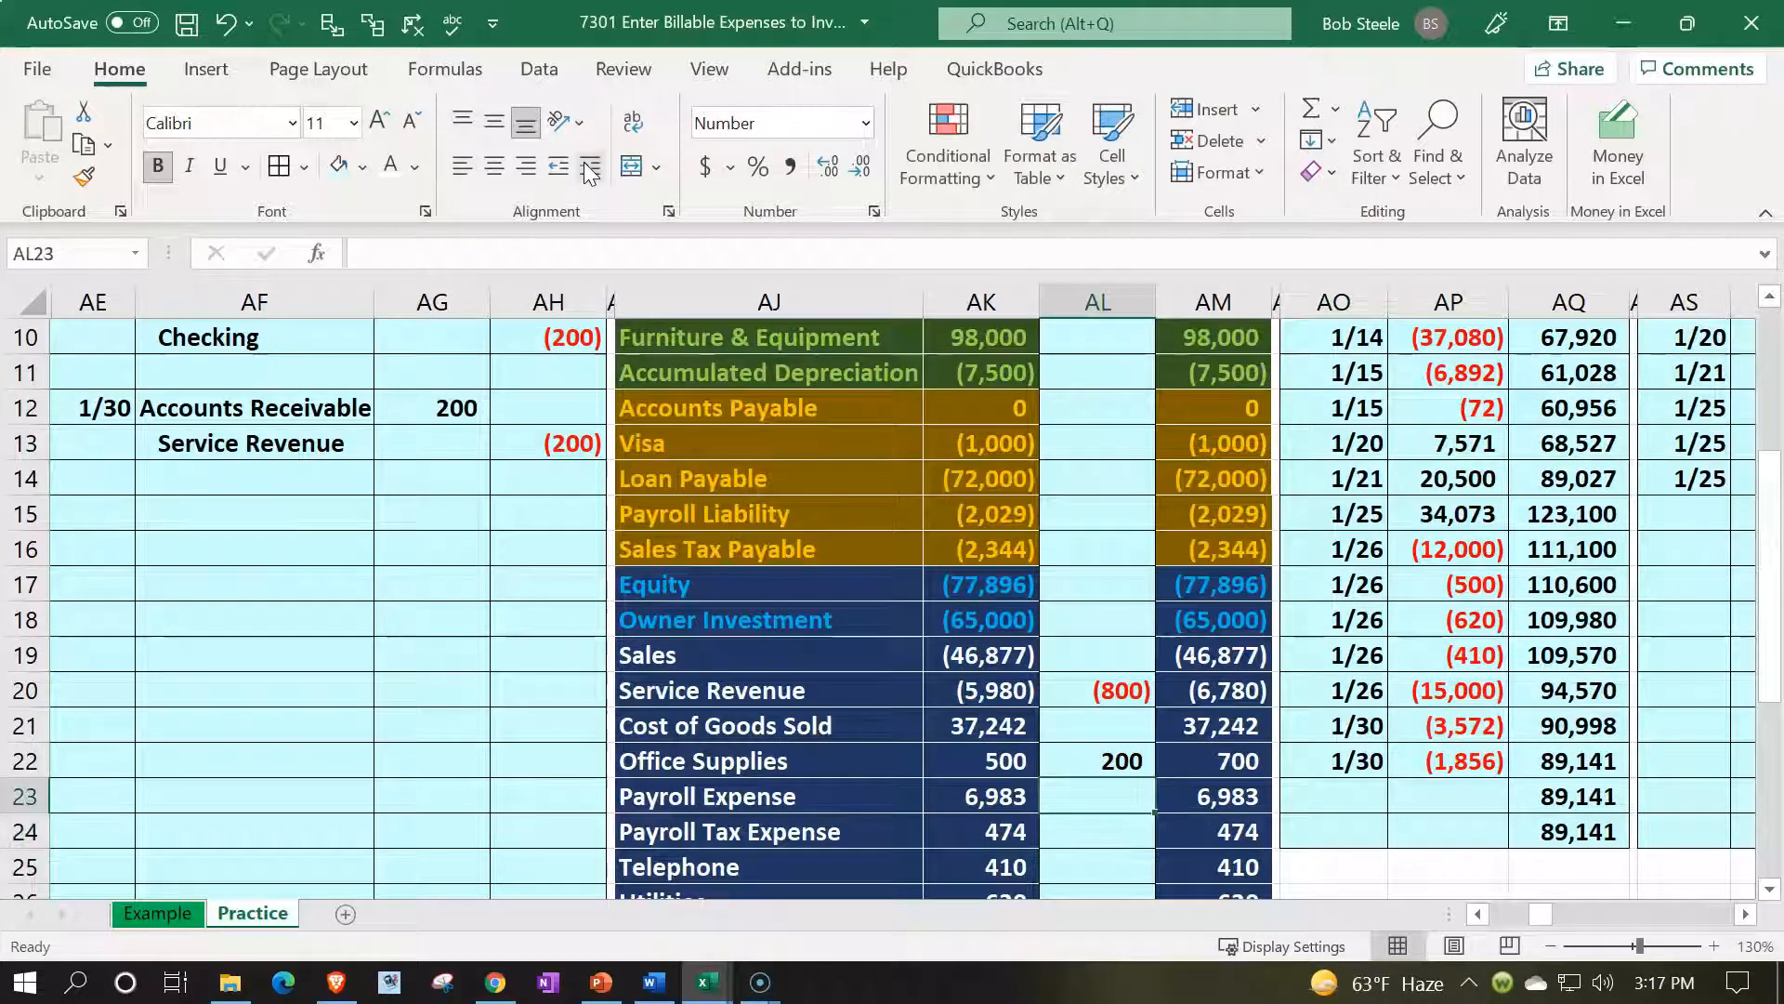
key("Up")
key("Up")
key("Up")
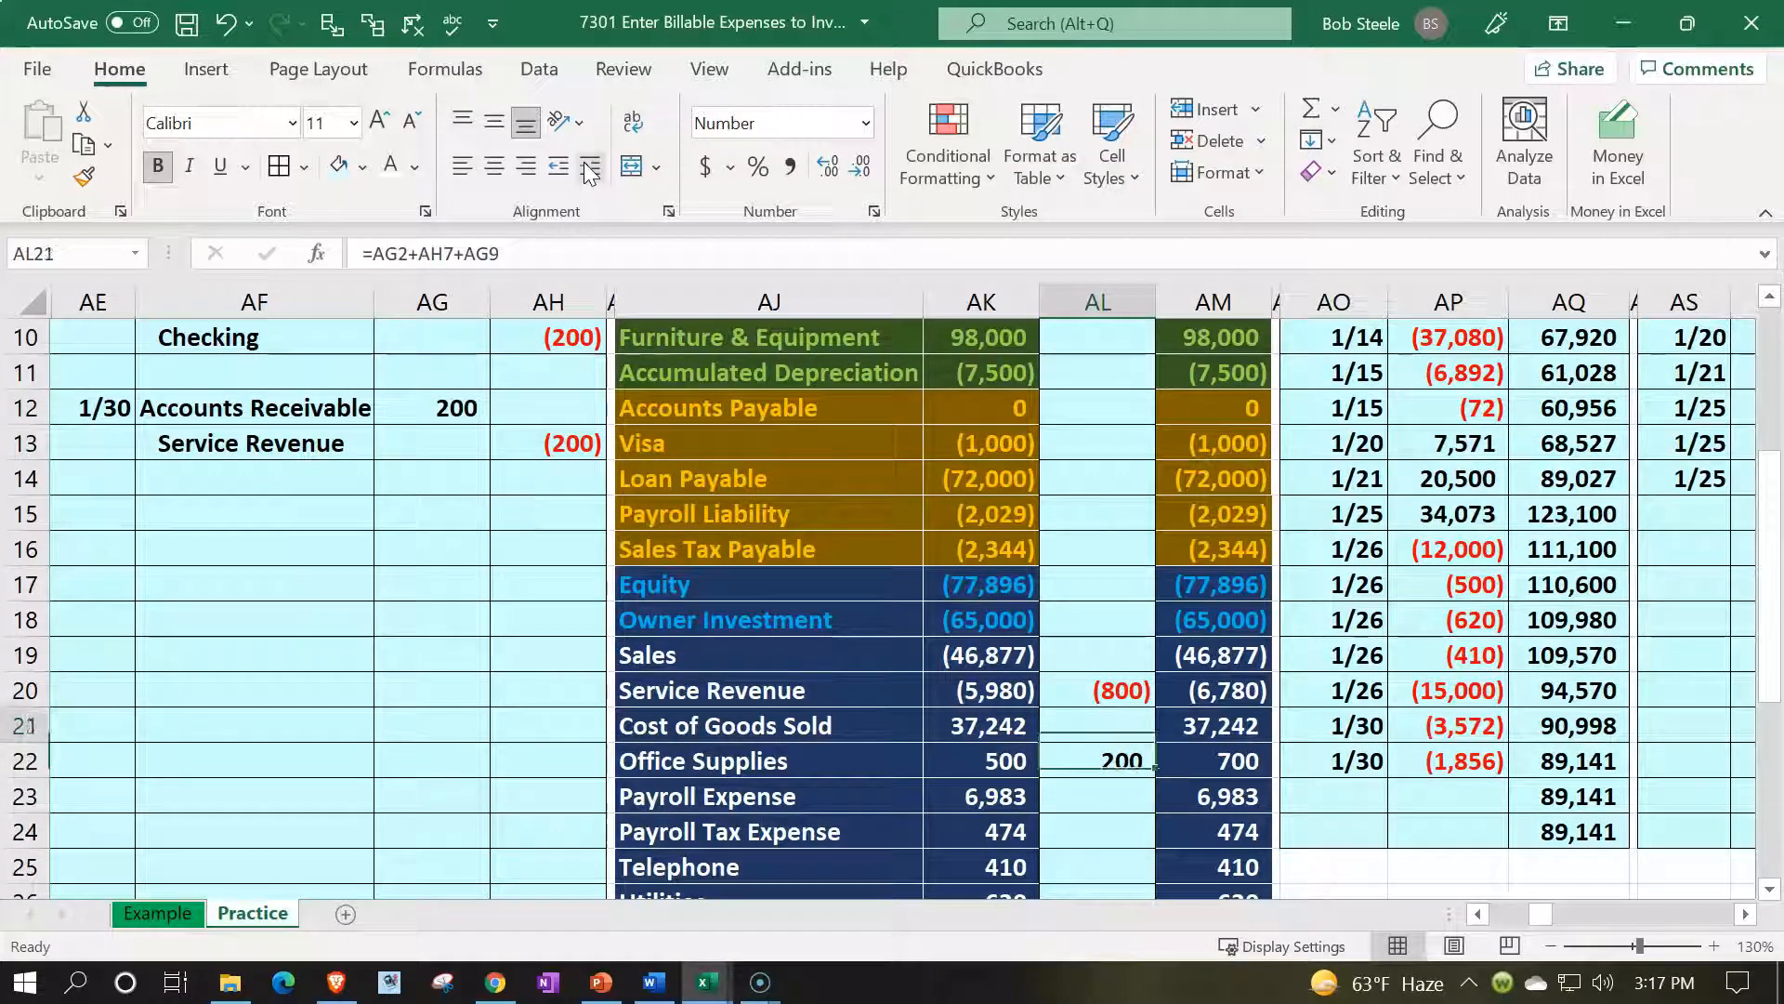
key("Down")
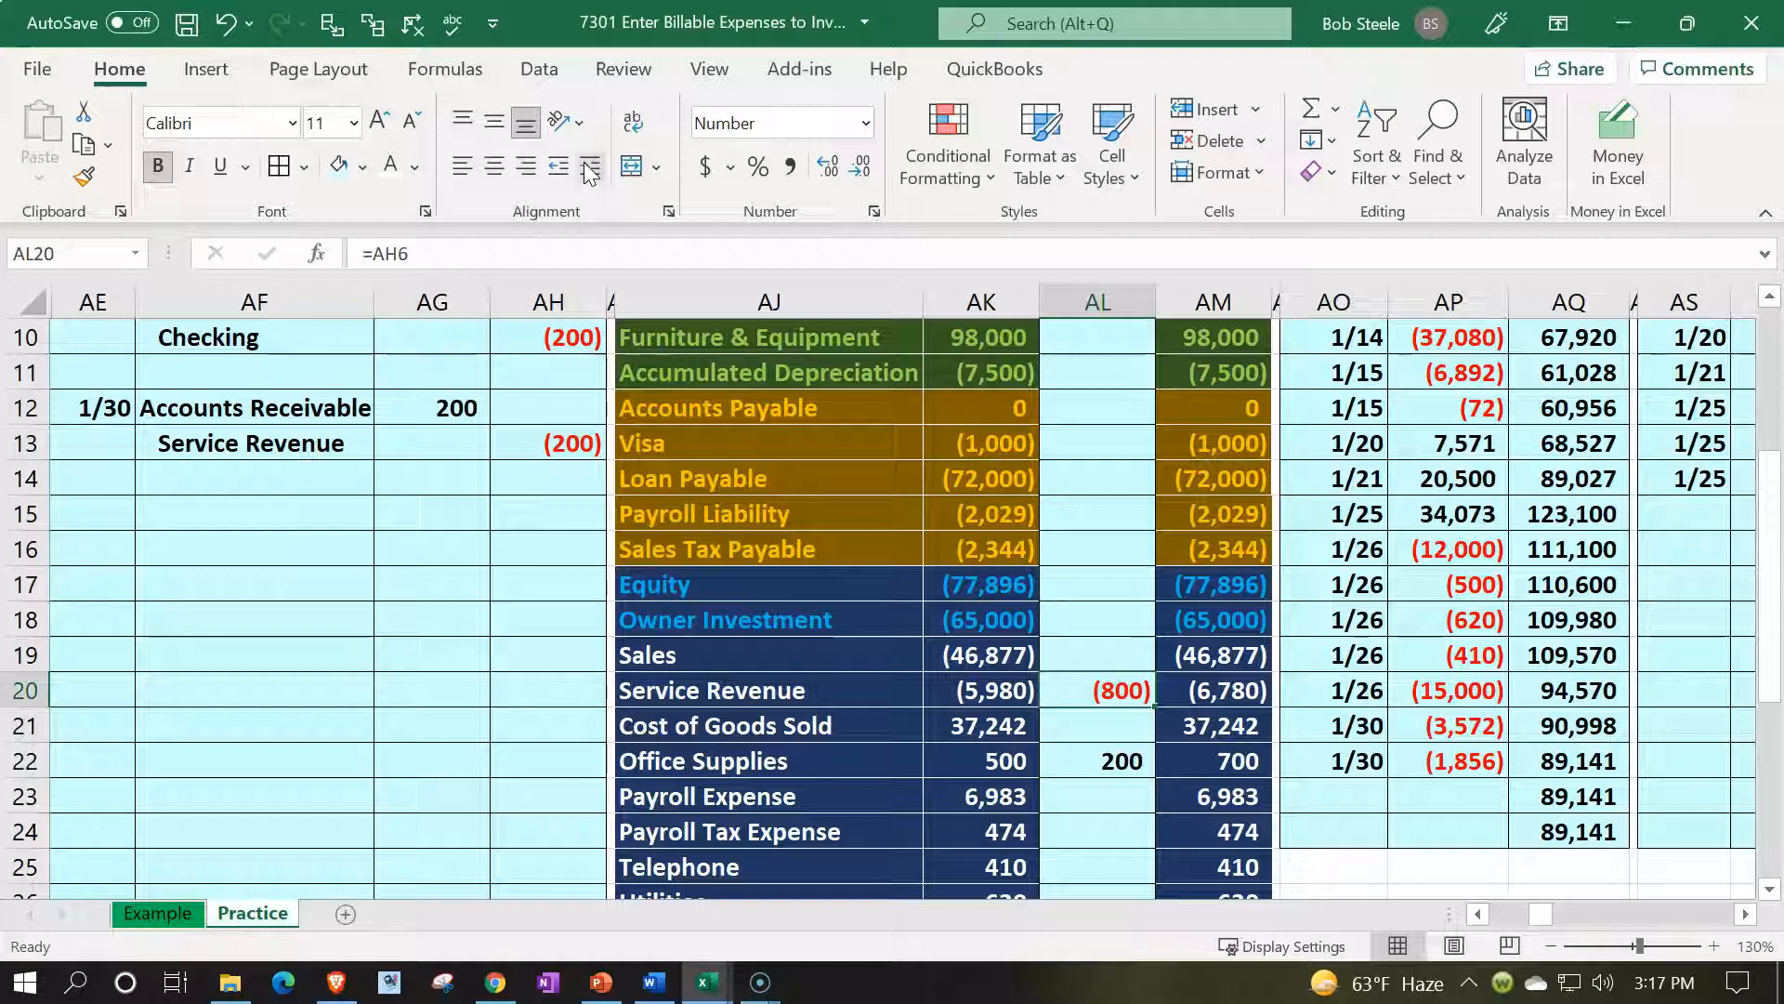
key("F2")
type("+")
key("Left")
key("Left")
key("Left")
key("Left")
key("Up")
key("Up")
key("Up")
key("Up")
key("Up")
key("Up")
key("Up")
key("Return")
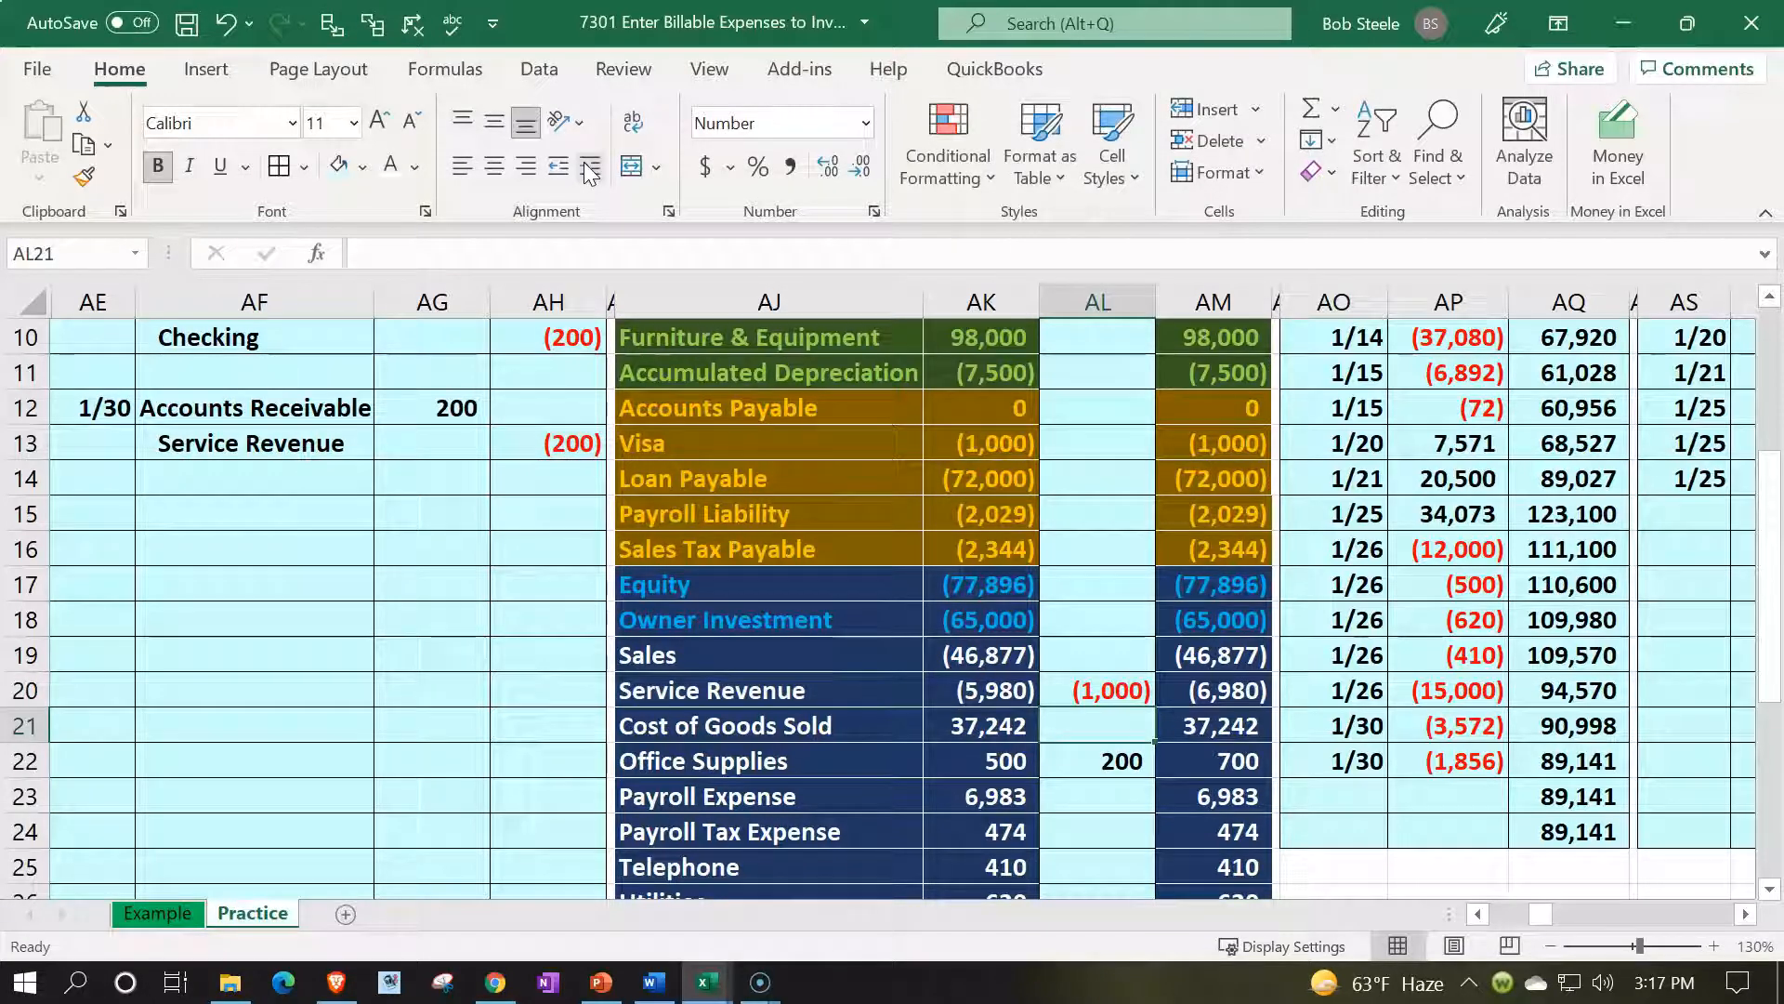
Check the ending net income in AM28, and return to the journal entries at the beginning of the sheet
key("Down")
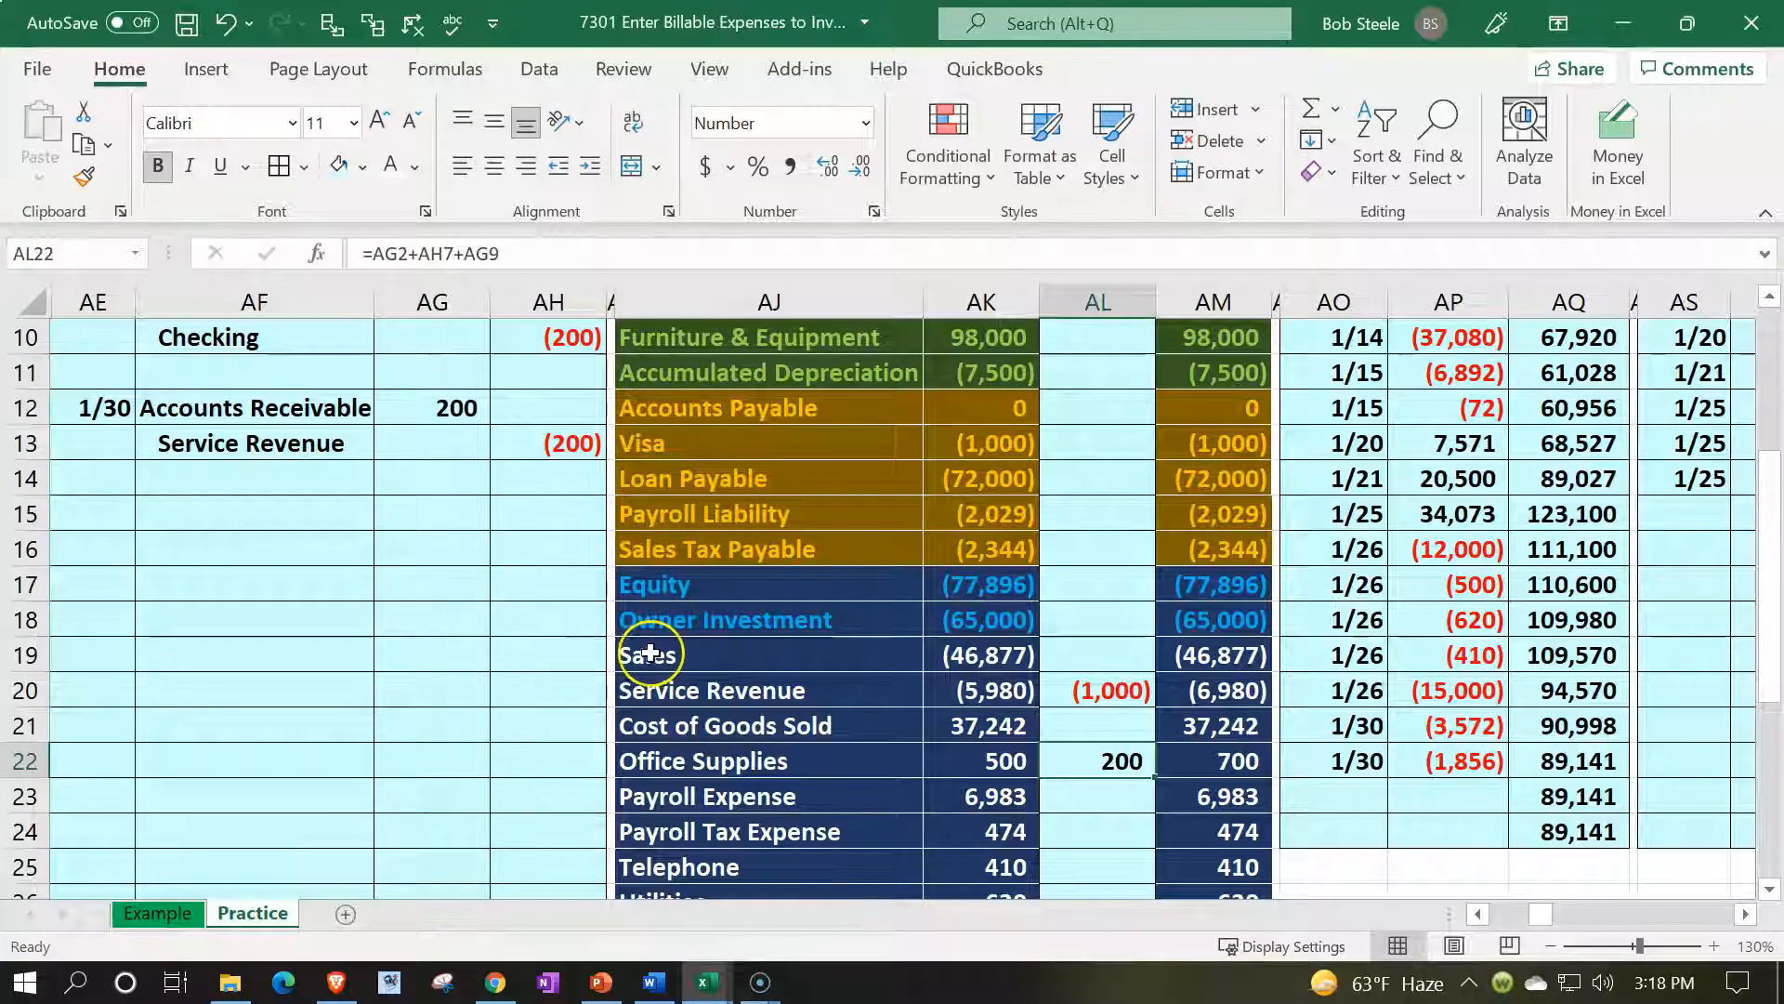
scroll(642, 655, "down", 2)
left_click(1203, 760)
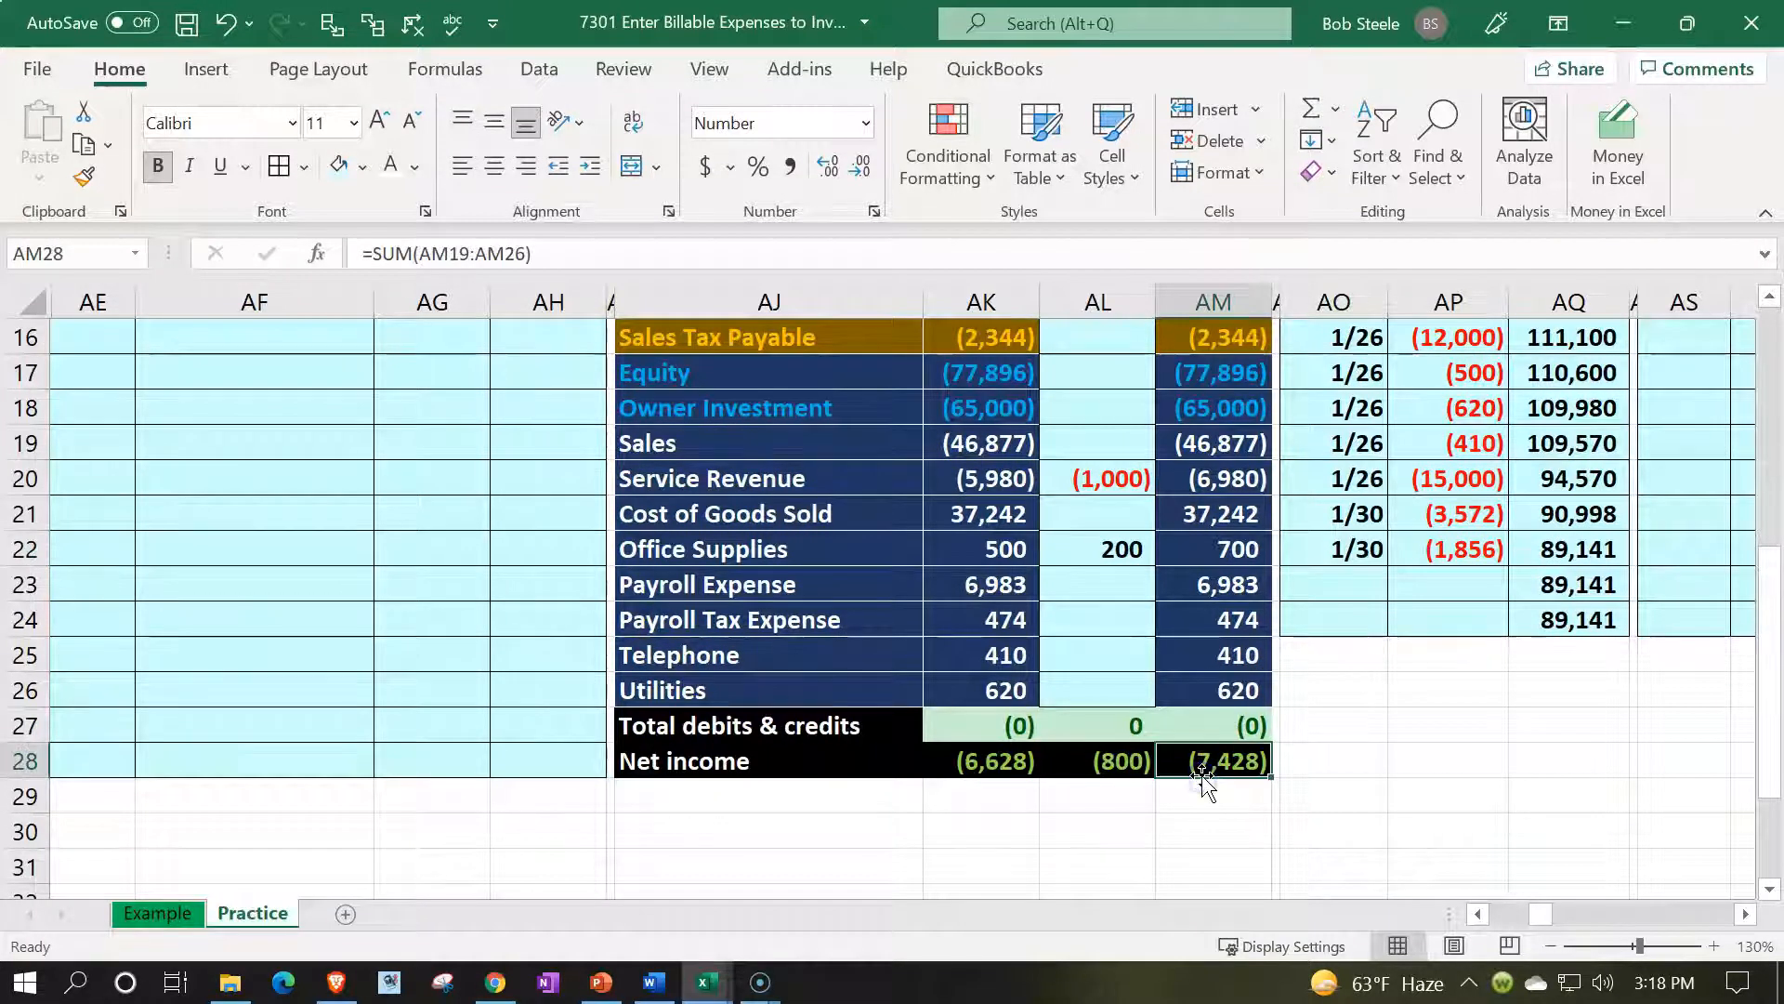
scroll(1202, 773, "up", 5)
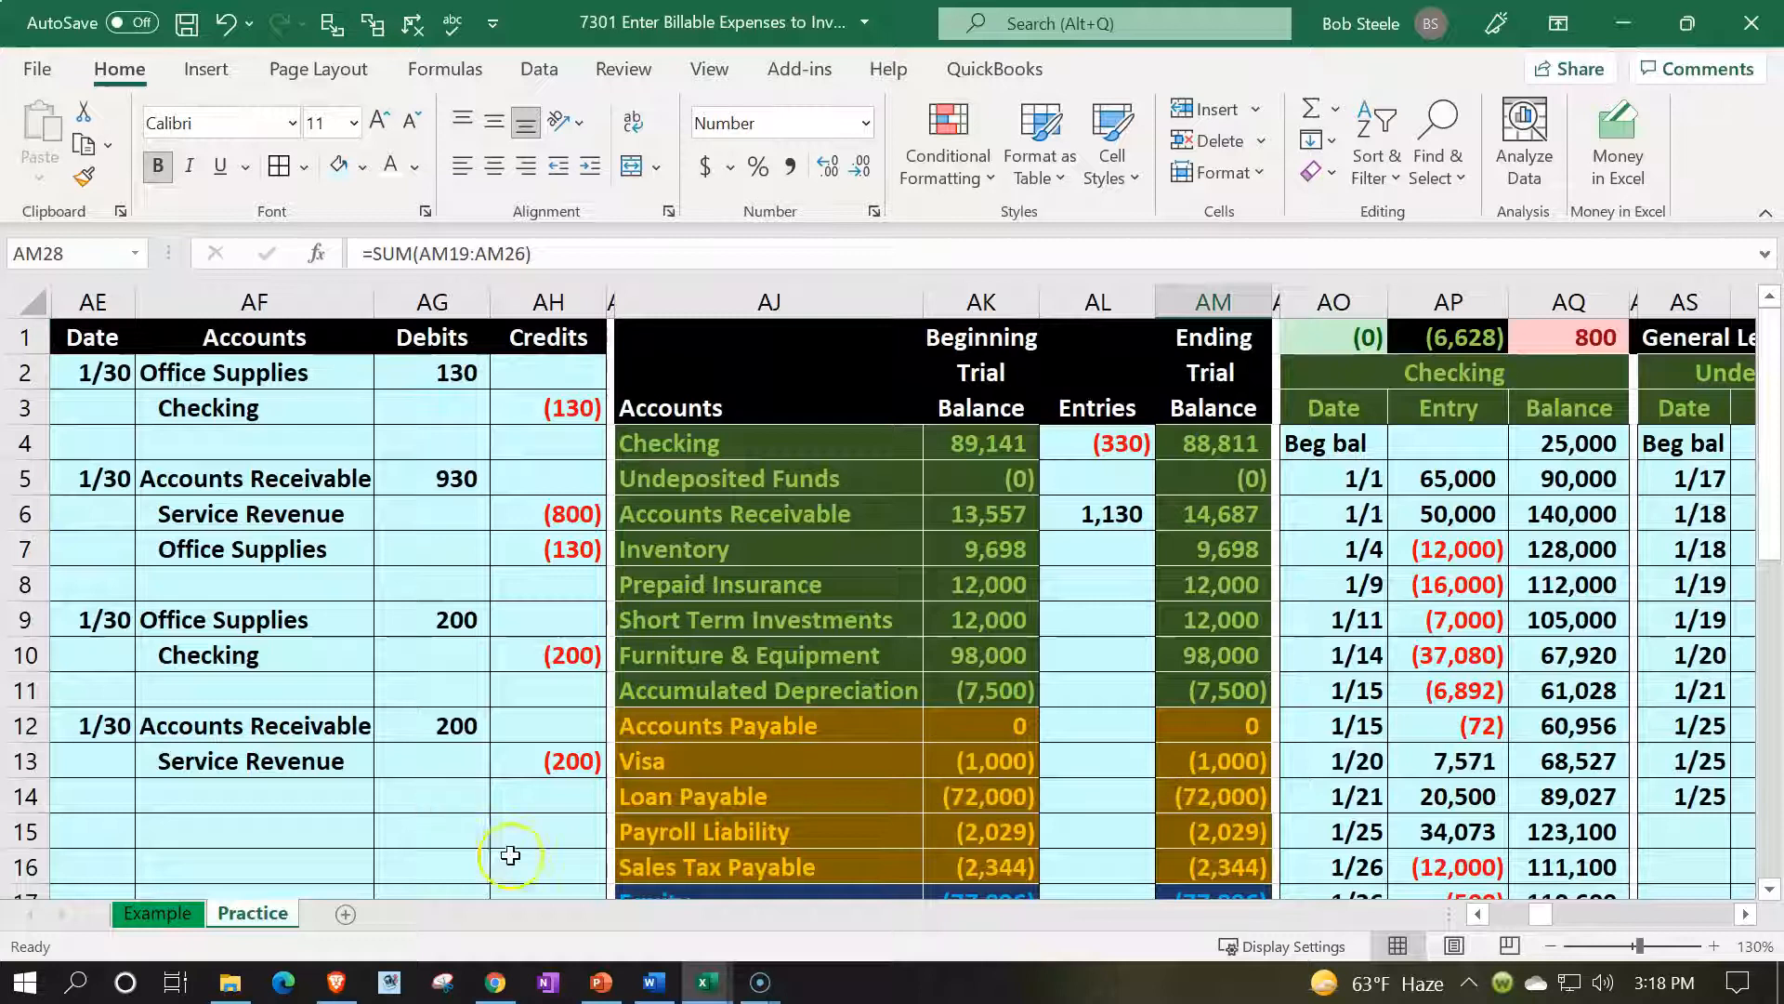
Fill the first 1/30 Office Supplies and Checking journal entry, AE2:AH3, with light green
left_click(125, 379)
left_click_drag(125, 379, 553, 409)
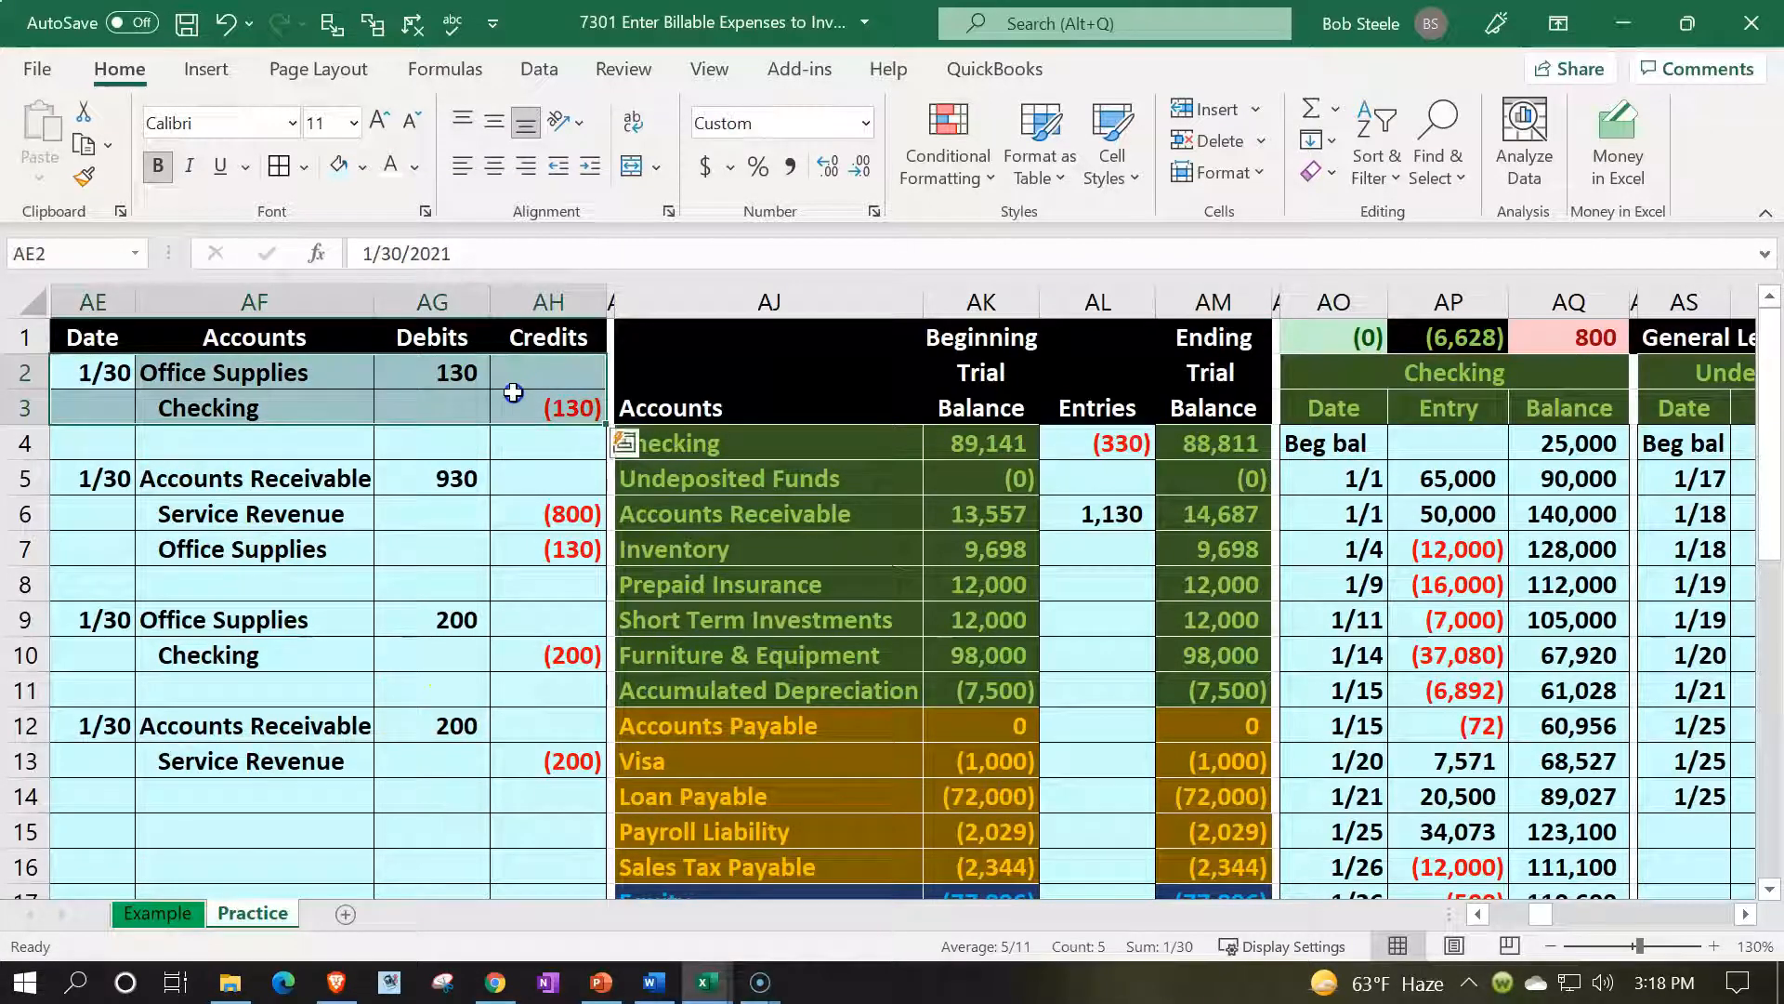
left_click(360, 186)
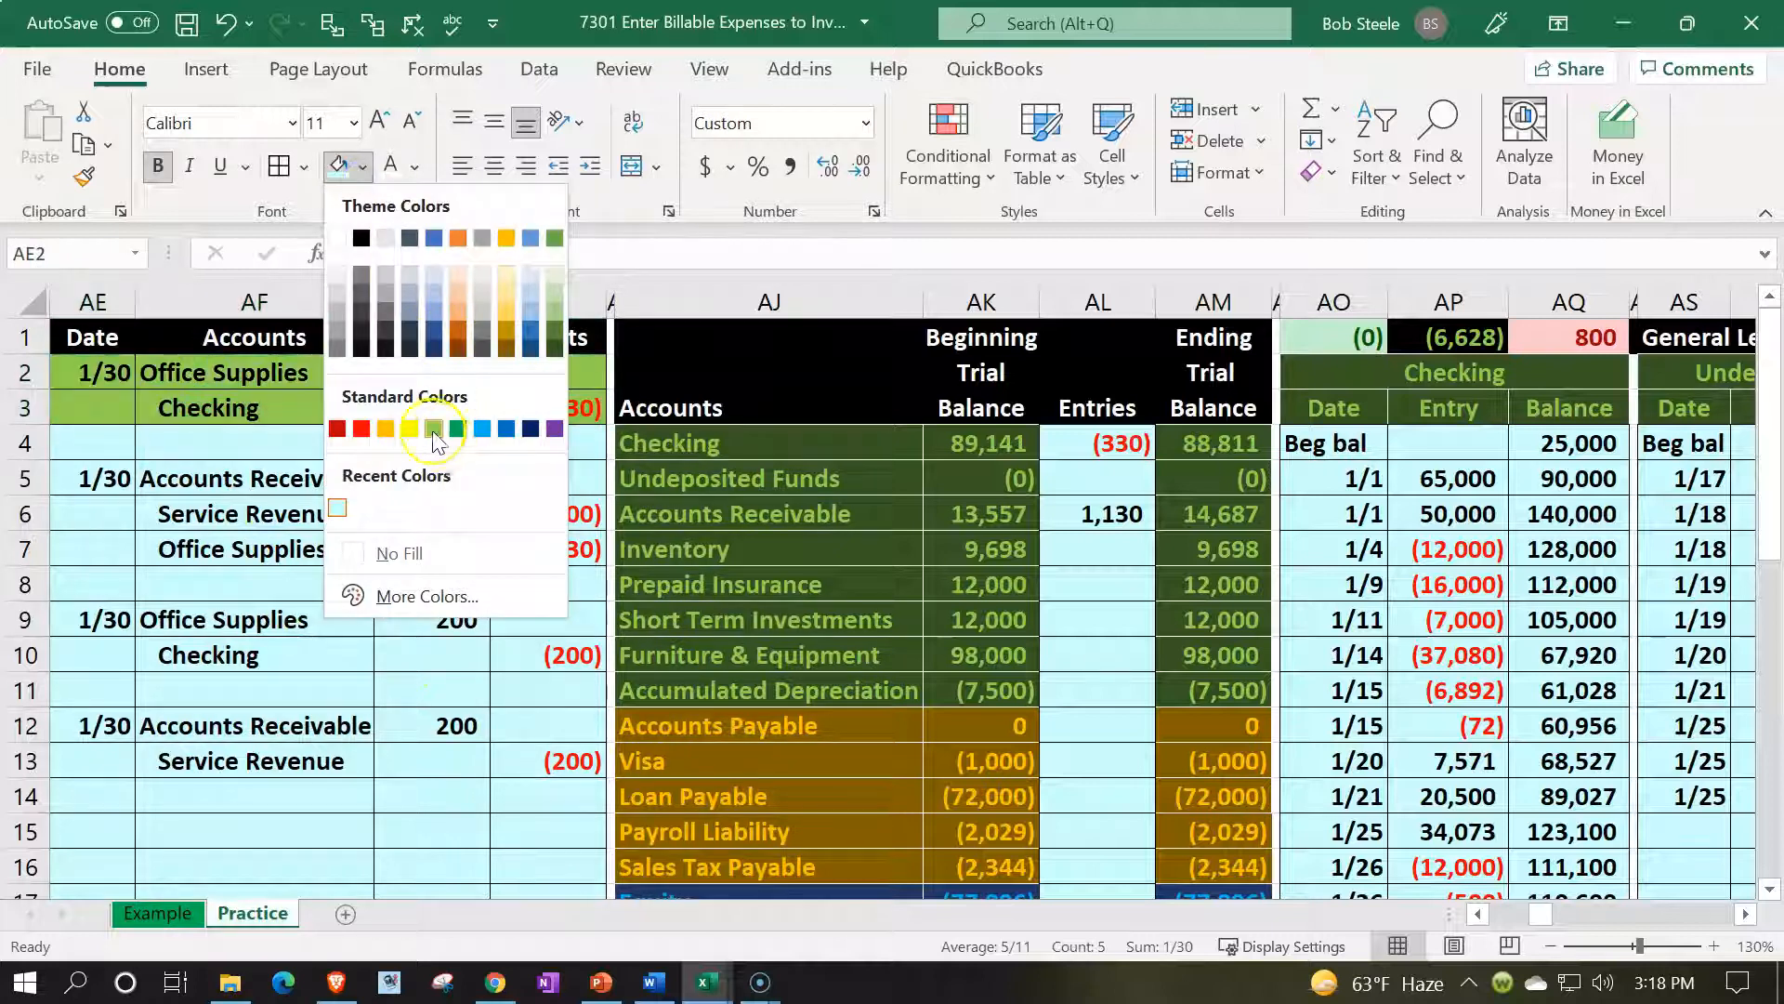
left_click(428, 430)
left_click(558, 550)
Review the Office Supplies row of the trial balance, AJ22 through AM22
scroll(594, 594, "down", 4)
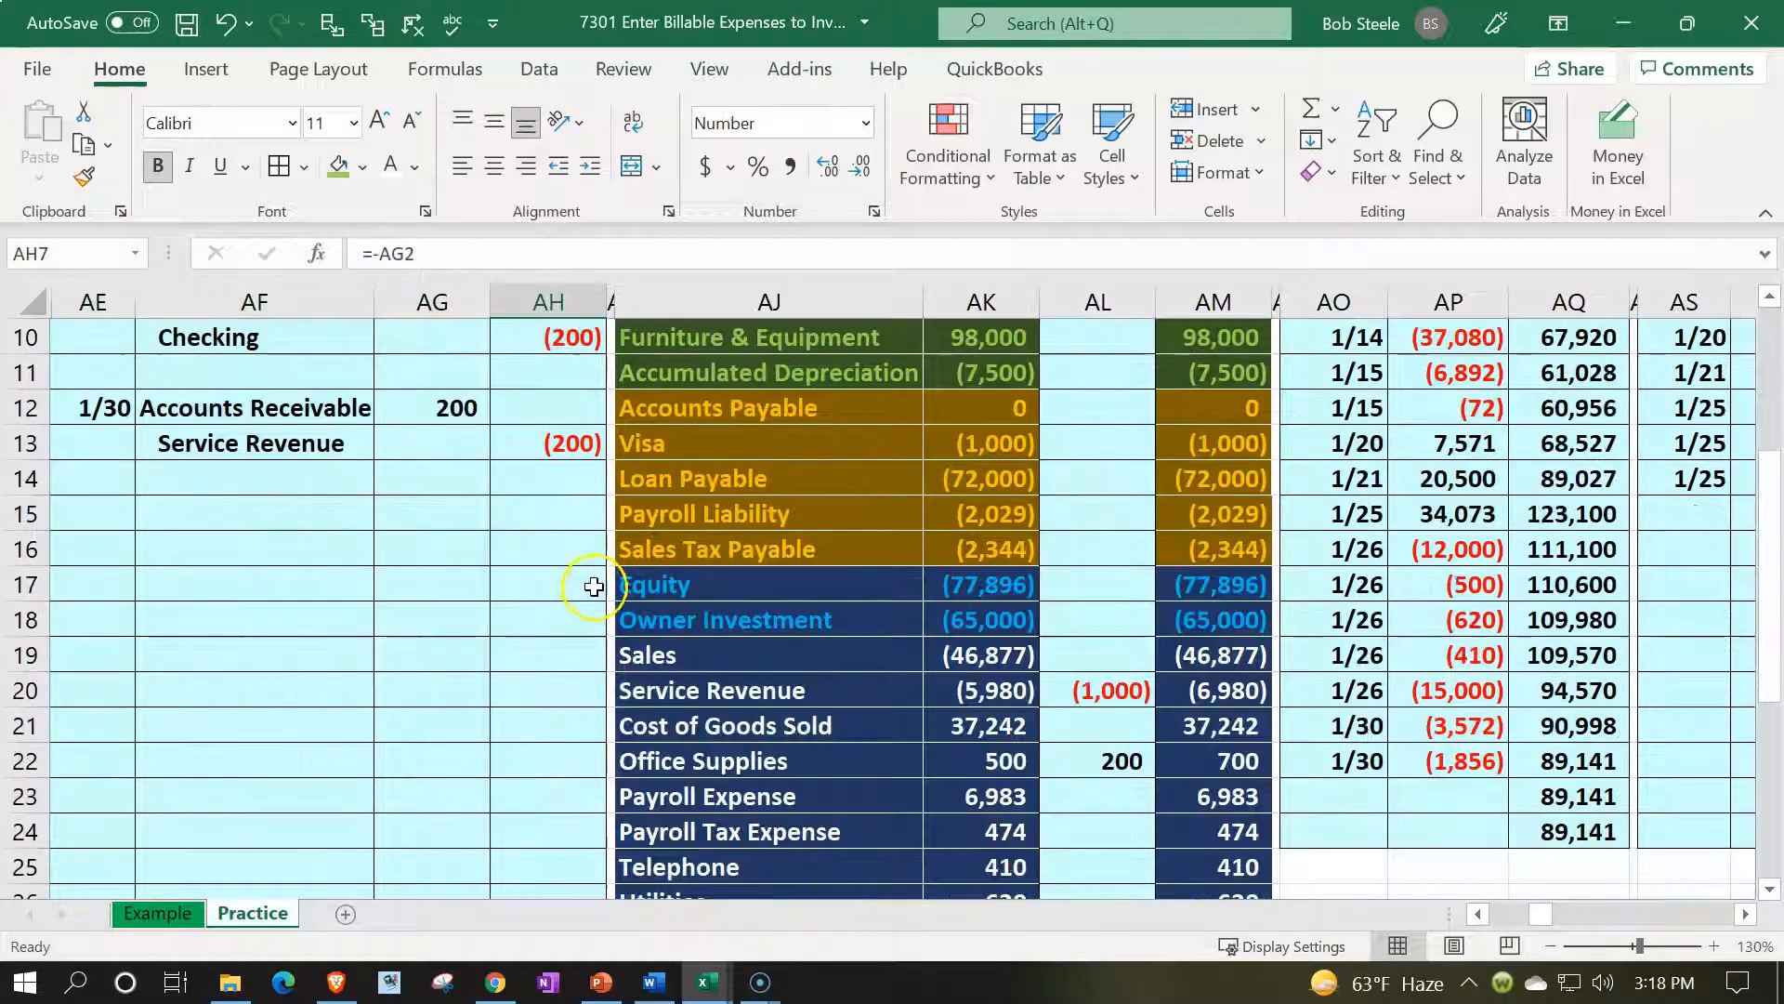
scroll(603, 607, "down", 1)
left_click_drag(734, 655, 1166, 654)
scroll(1083, 705, "up", 4)
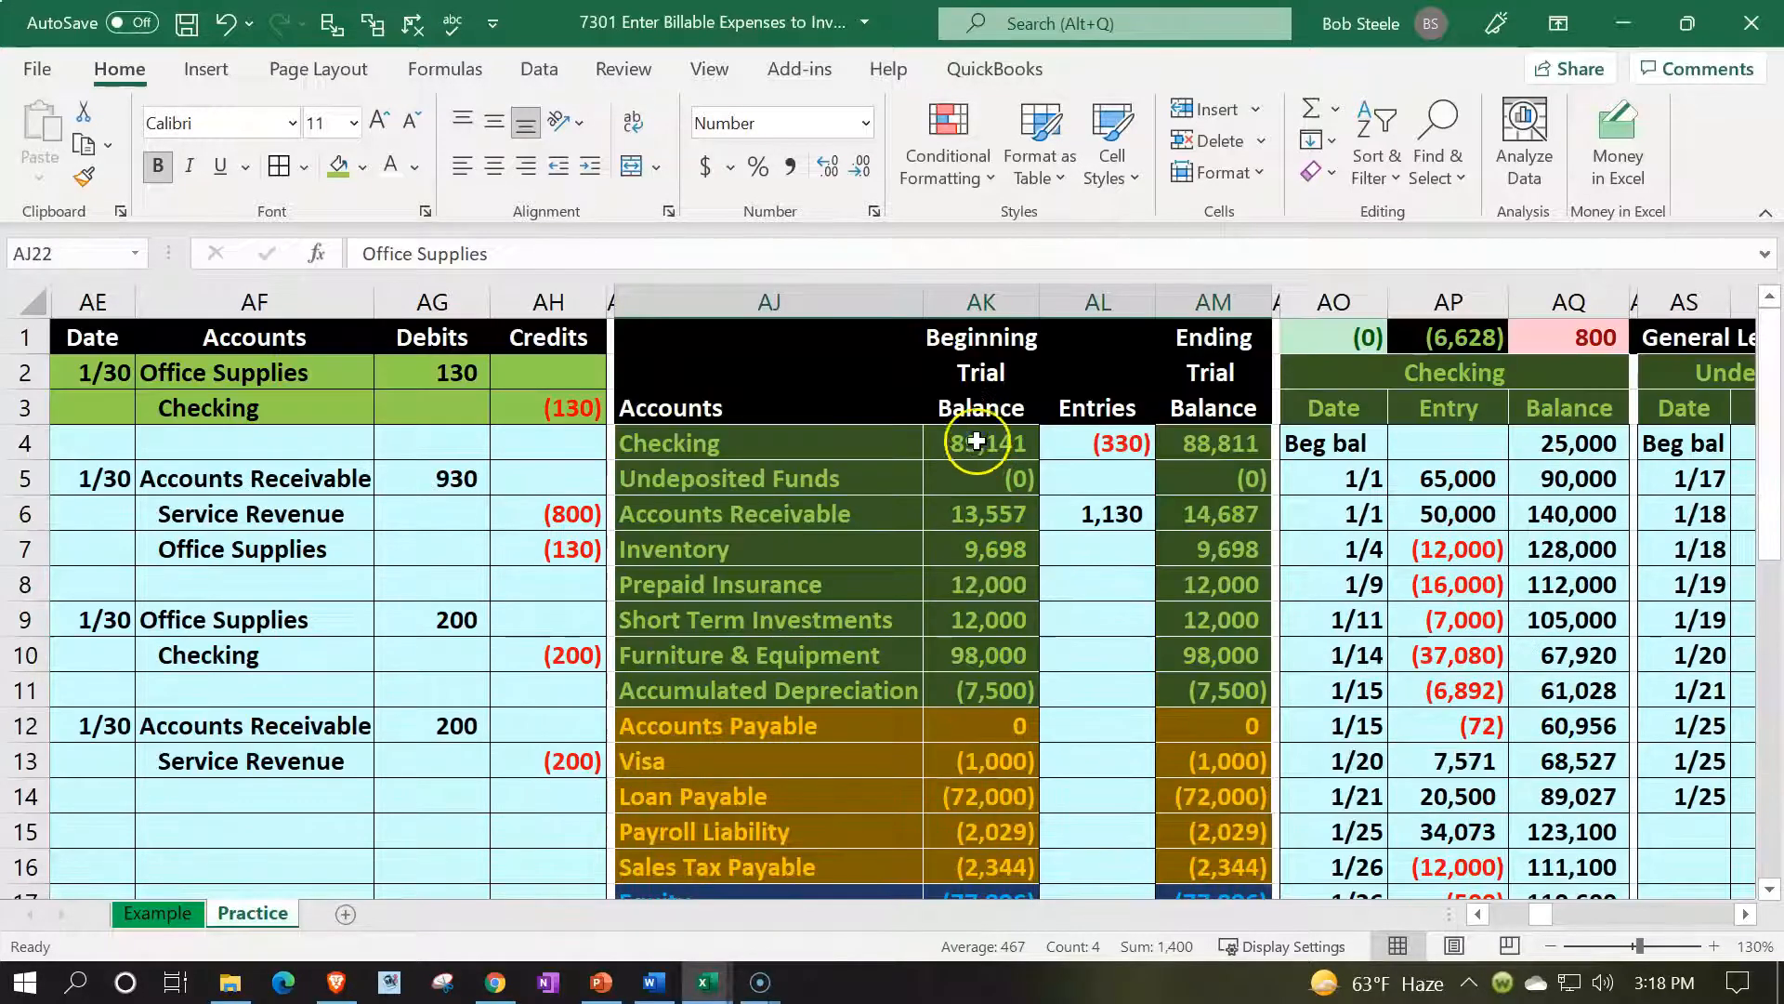
Enter the date 1/30 in CC18, the next free row of the Office Supplies general ledger account
left_click(976, 442)
key("Right")
key("Right")
key("Right")
key("Right")
key("Right")
key("Right")
key("Right")
key("Right")
key("Right")
key("Right")
key("Right")
key("Right")
key("Right")
key("Right")
key("Right")
key("Right")
key("Right")
key("Right")
key("Right")
key("Right")
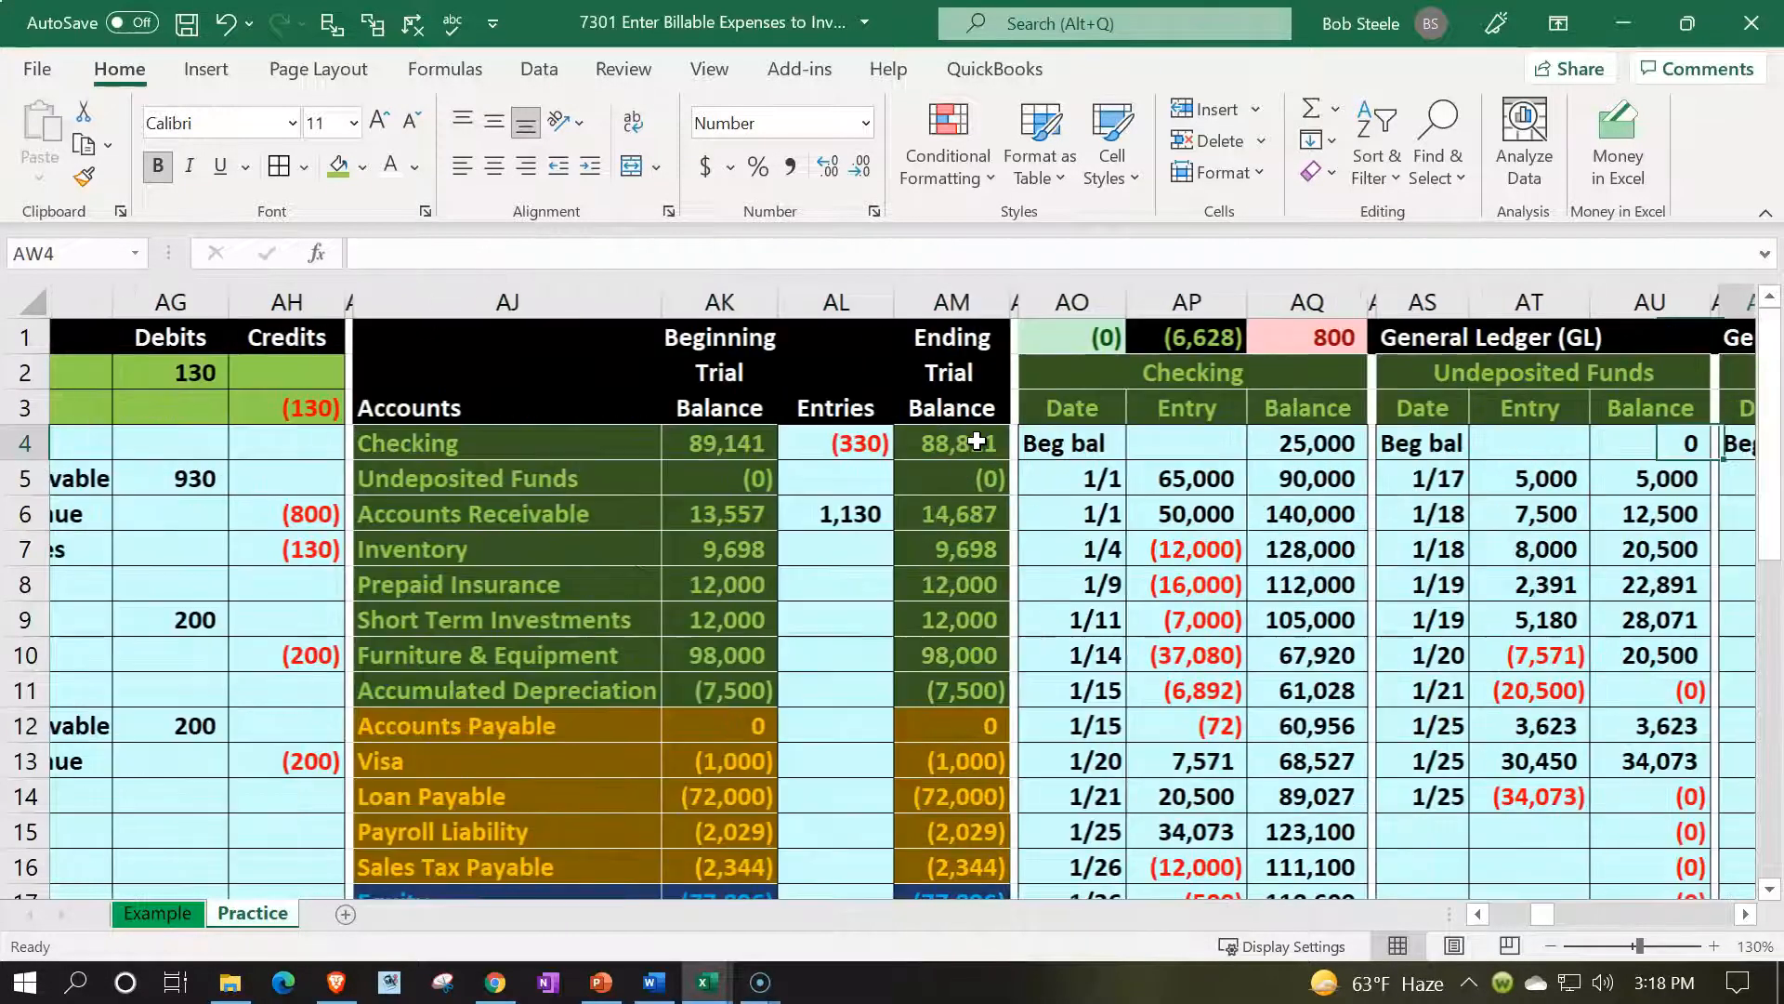
key("Right")
key("Right")
key("Right")
key("Right")
key("Right")
key("Right")
key("Right")
key("Right")
key("Right")
key("Right")
key("Right")
key("Right")
key("Right")
key("Right")
key("Right")
key("Right")
key("Right")
key("Right")
key("Right")
key("Right")
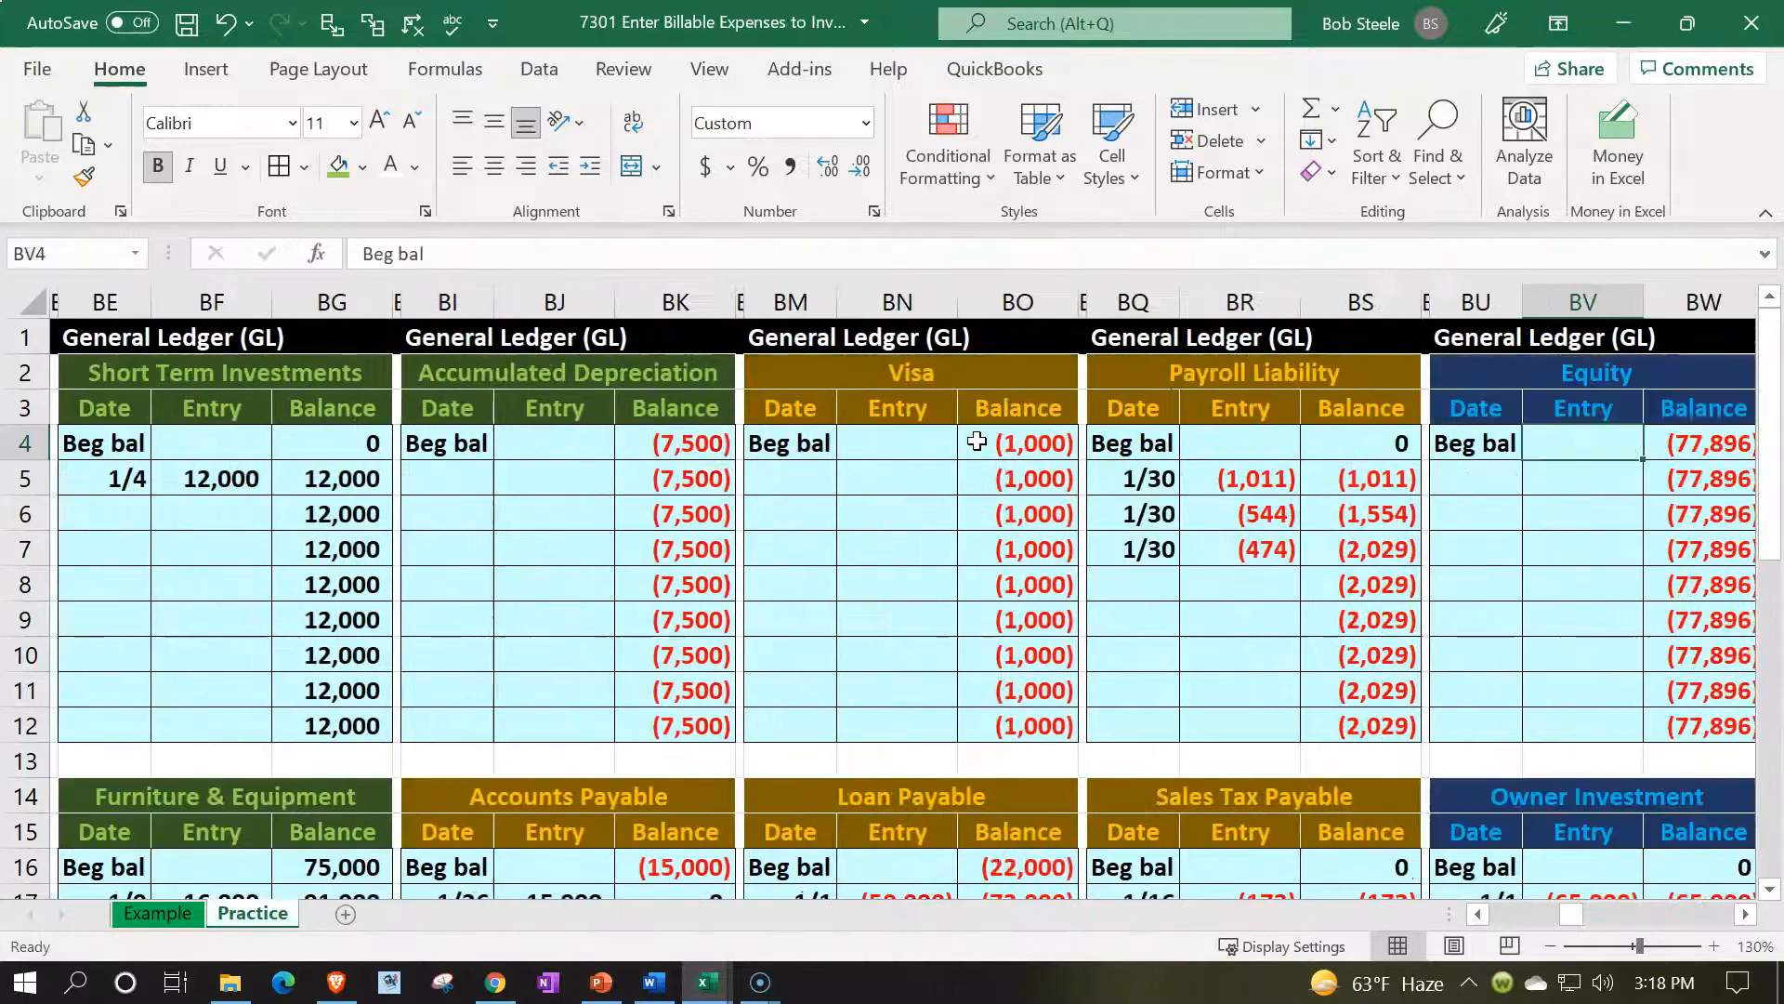
key("Right")
key("Right")
key("Right")
key("Right")
key("Right")
key("Right")
key("Right")
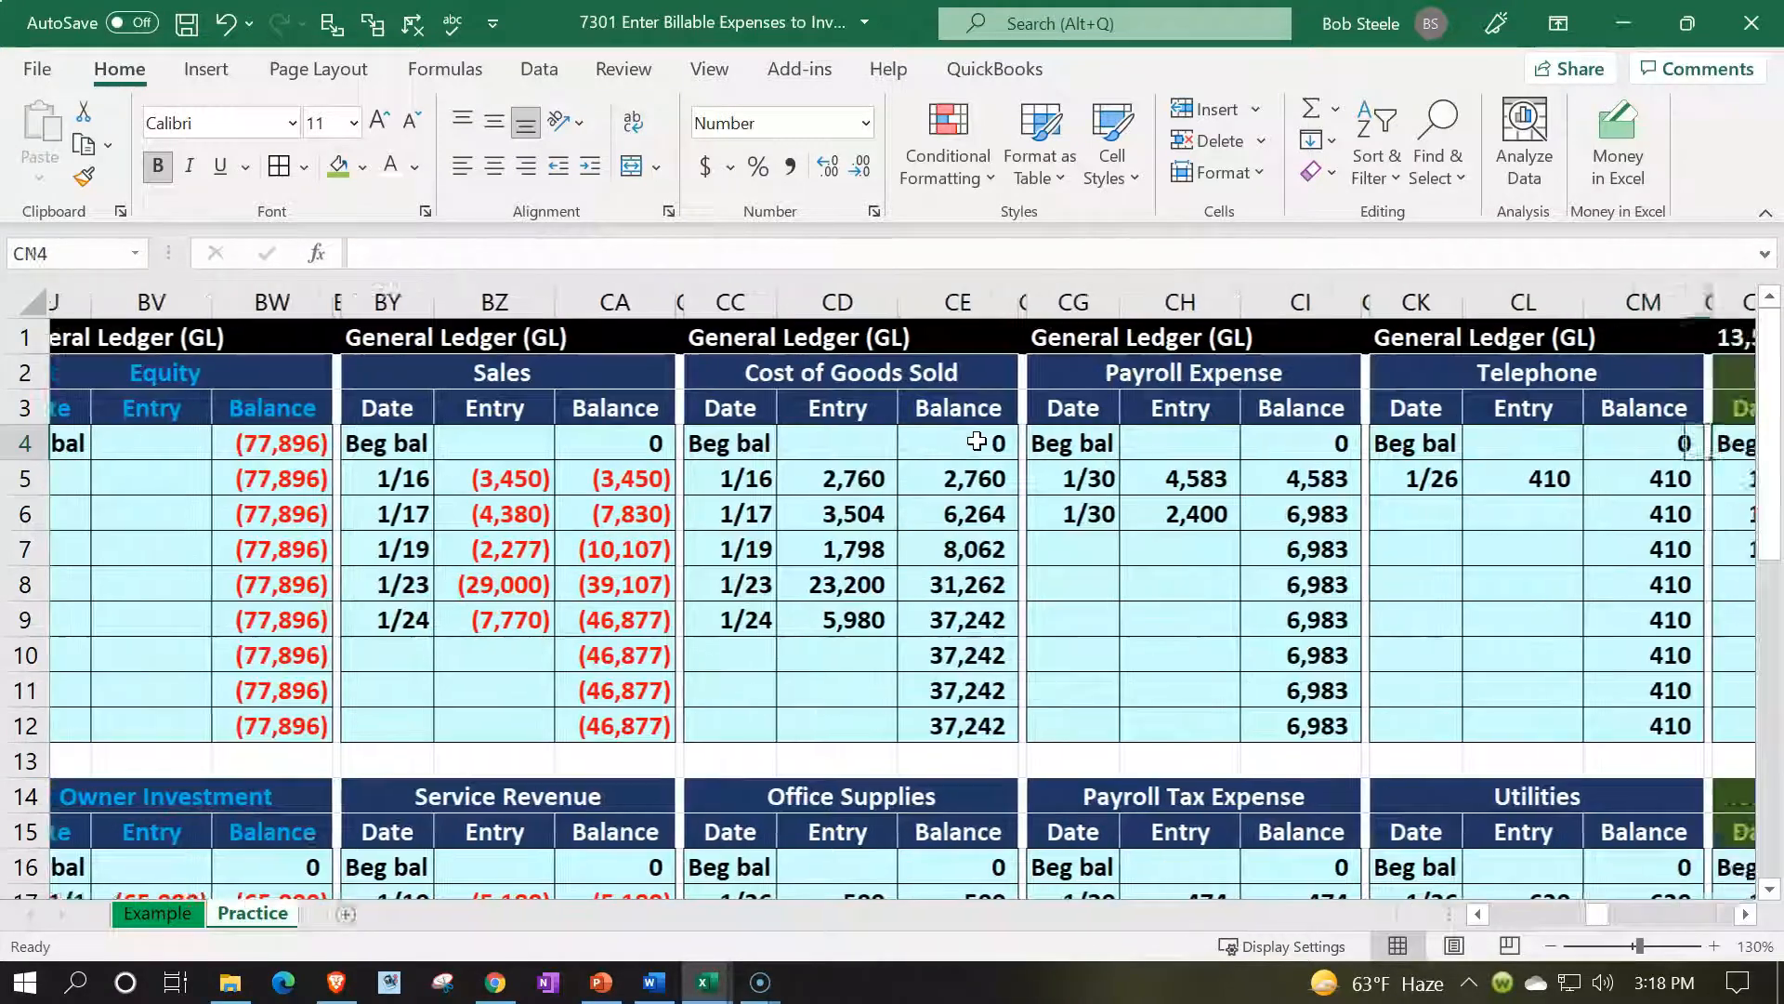
key("Down")
key("Down")
key("Down")
key("Down")
key("Down")
key("Down")
key("Down")
key("Down")
key("Down")
key("Down")
key("Down")
key("Down")
key("Down")
key("Left")
key("Left")
key("Left")
key("Left")
key("Left")
key("Left")
key("Left")
key("Left")
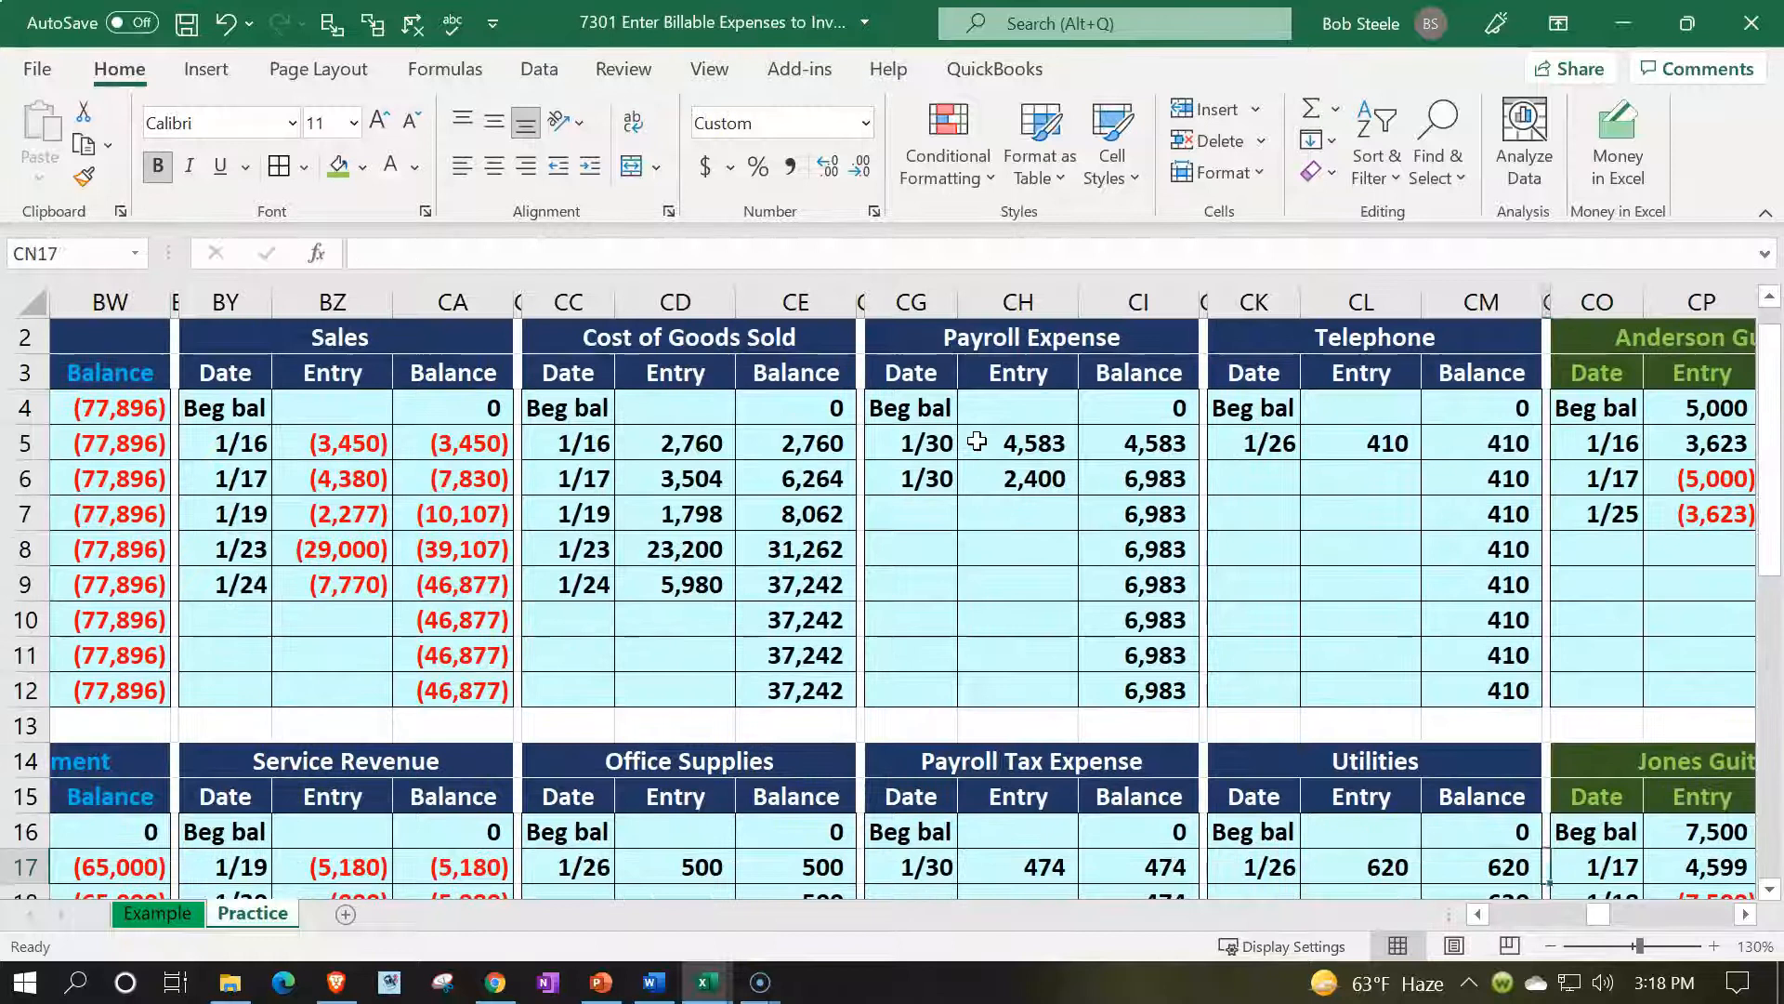
key("Down")
key("Left")
key("Left")
key("Left")
key("Left")
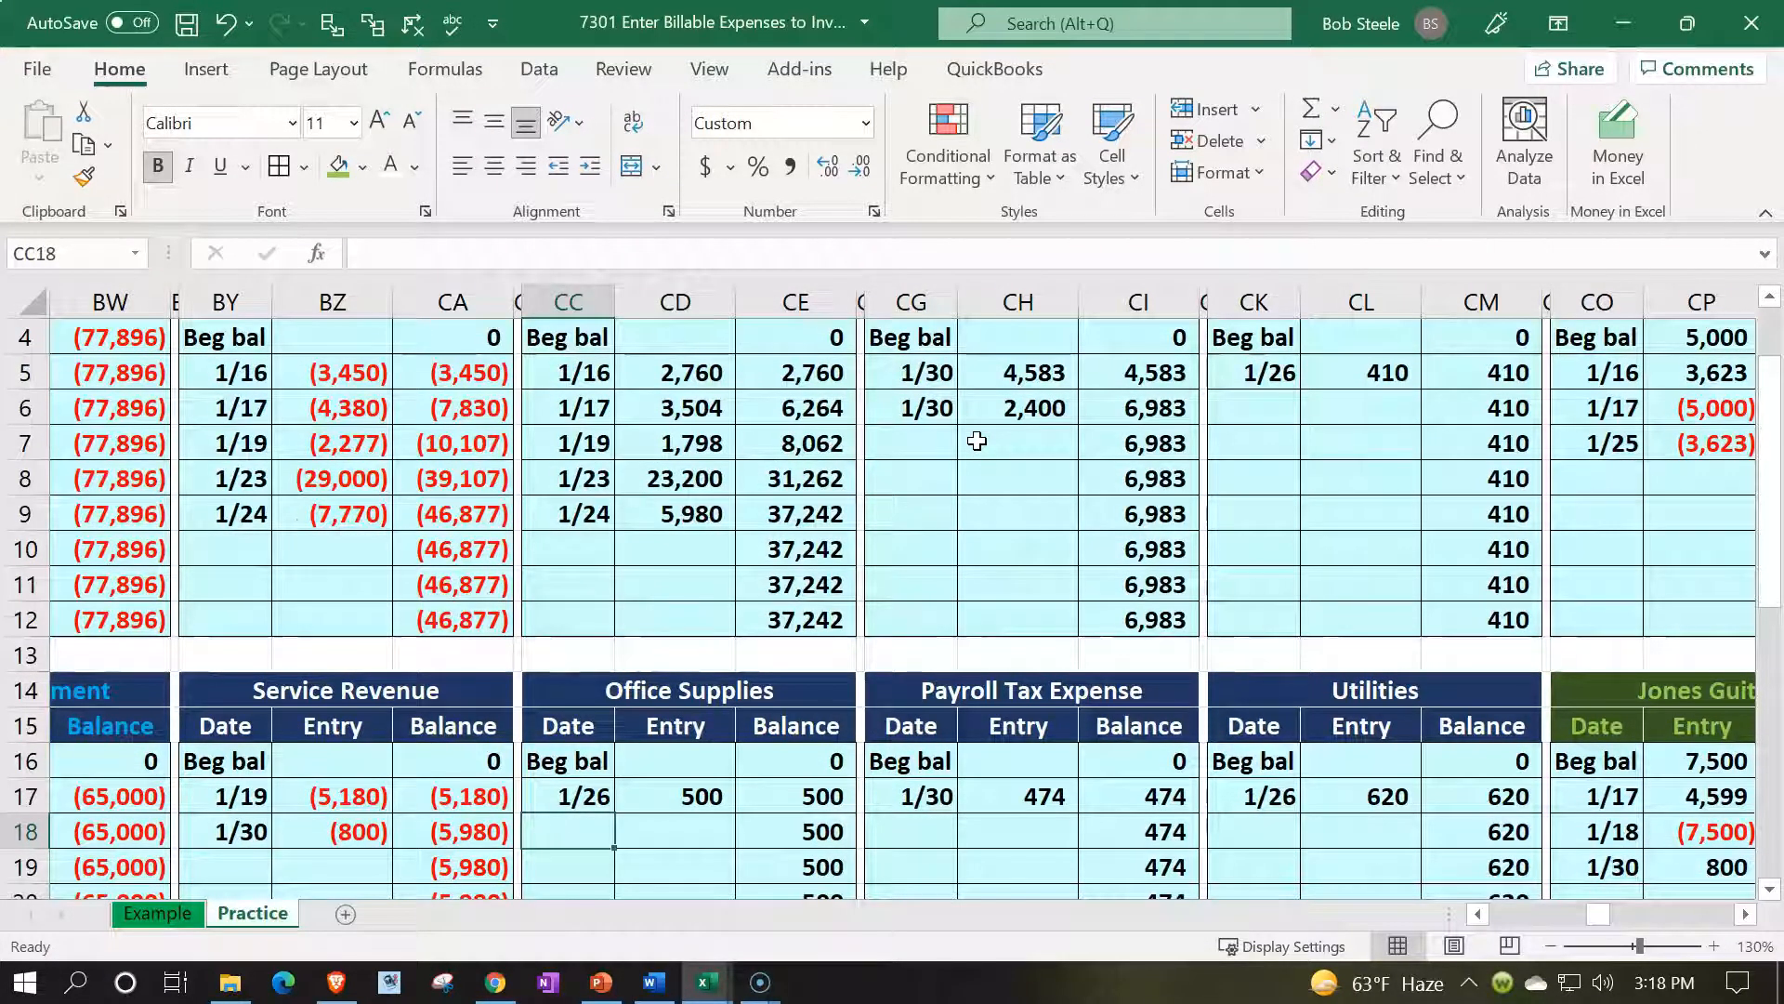
type("1/30")
key("Right")
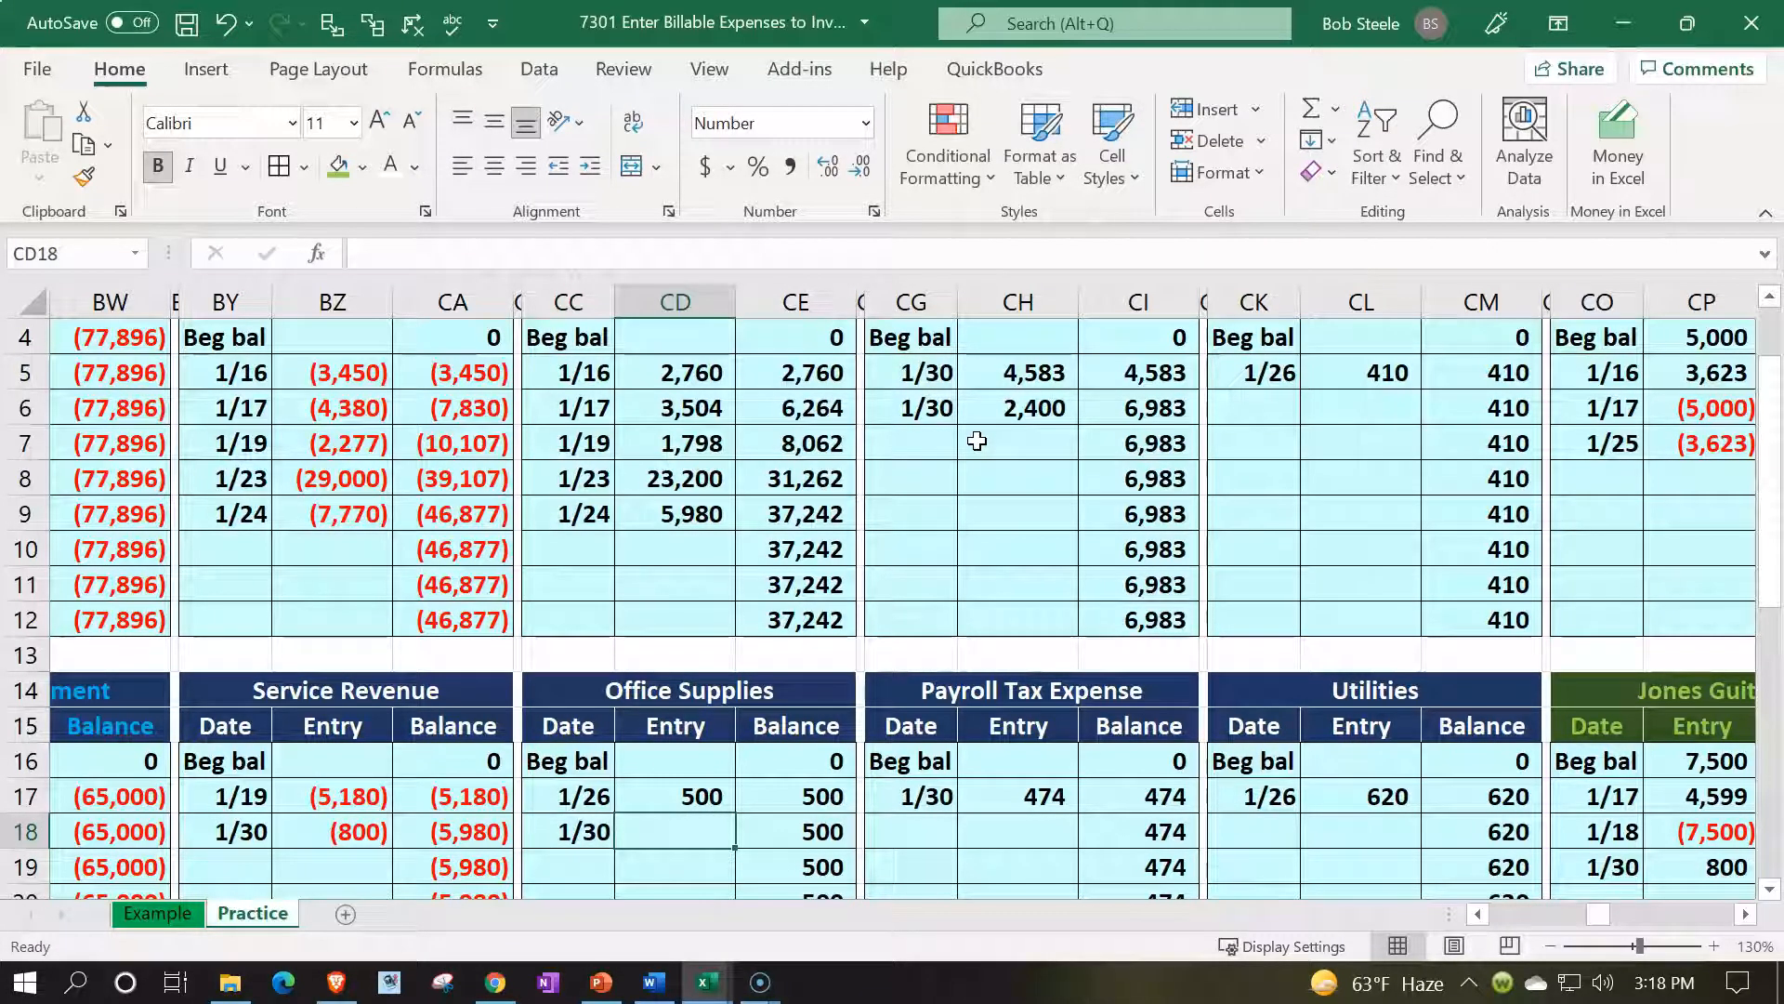
Post the first Office Supplies debit to the ledger by linking entry cell CD18 to AG2
type("=")
key("Left")
key("Left")
key("Left")
key("Left")
key("Left")
key("Left")
key("Left")
key("Left")
key("Left")
key("Left")
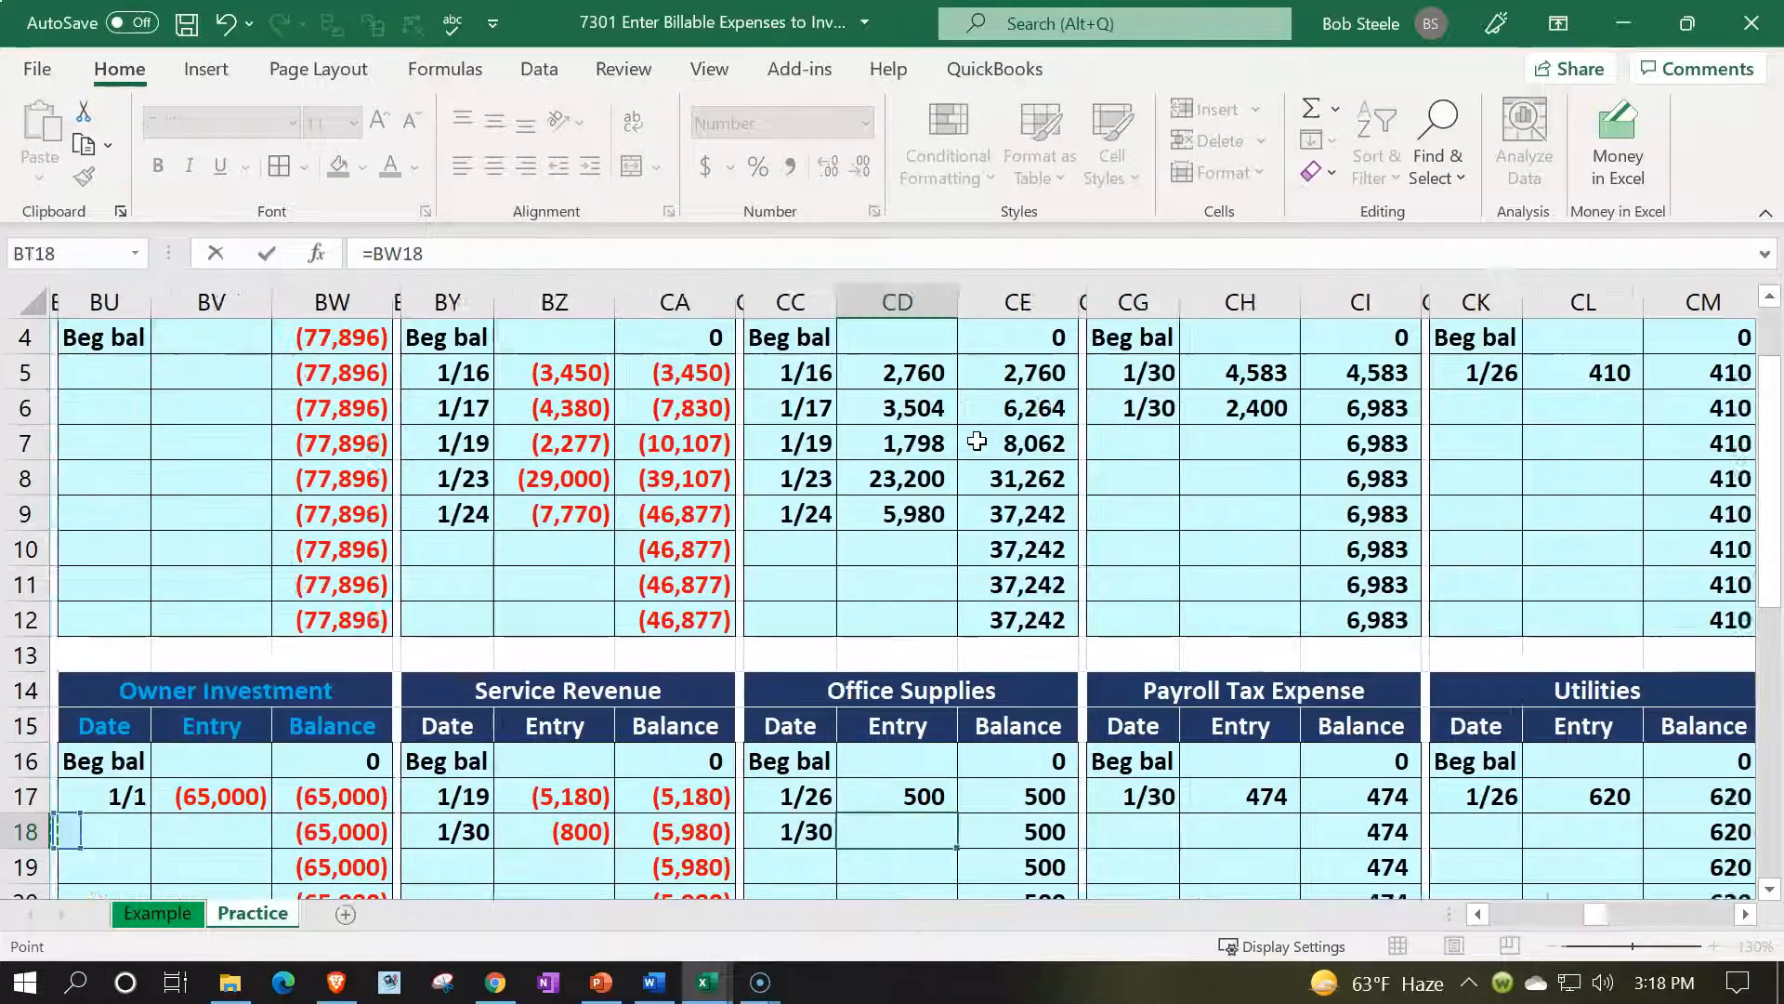
key("Left")
key("Left")
key("Left")
key("Left")
key("Left")
key("Left")
key("Left")
key("Left")
key("Left")
key("Left")
key("Left")
key("Left")
key("Left")
key("Left")
key("Left")
key("Left")
key("Left")
key("Left")
key("Left")
key("Left")
key("Left")
key("Left")
key("Left")
key("Left")
key("Left")
key("Left")
key("Up")
key("Up")
key("Up")
key("Up")
key("Up")
key("Up")
key("Up")
key("Up")
key("Up")
key("Up")
key("Up")
key("Up")
key("Up")
key("Up")
key("Up")
key("Up")
key("Up")
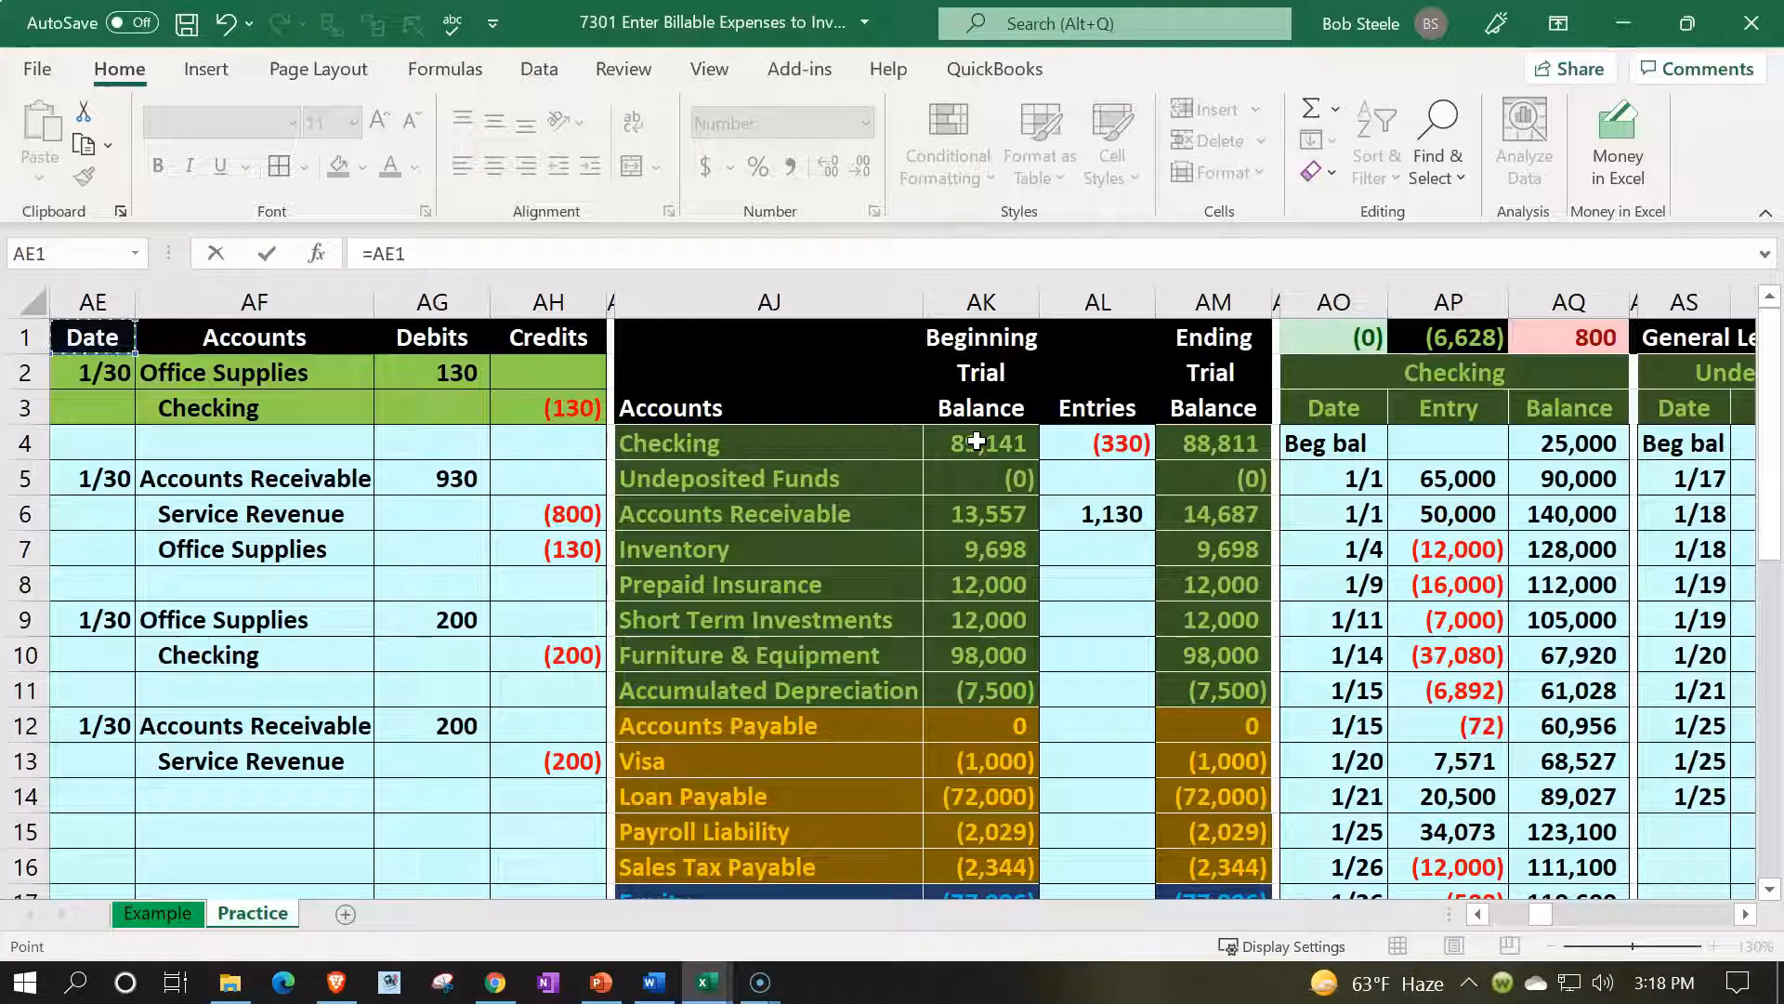
key("Right")
key("Return")
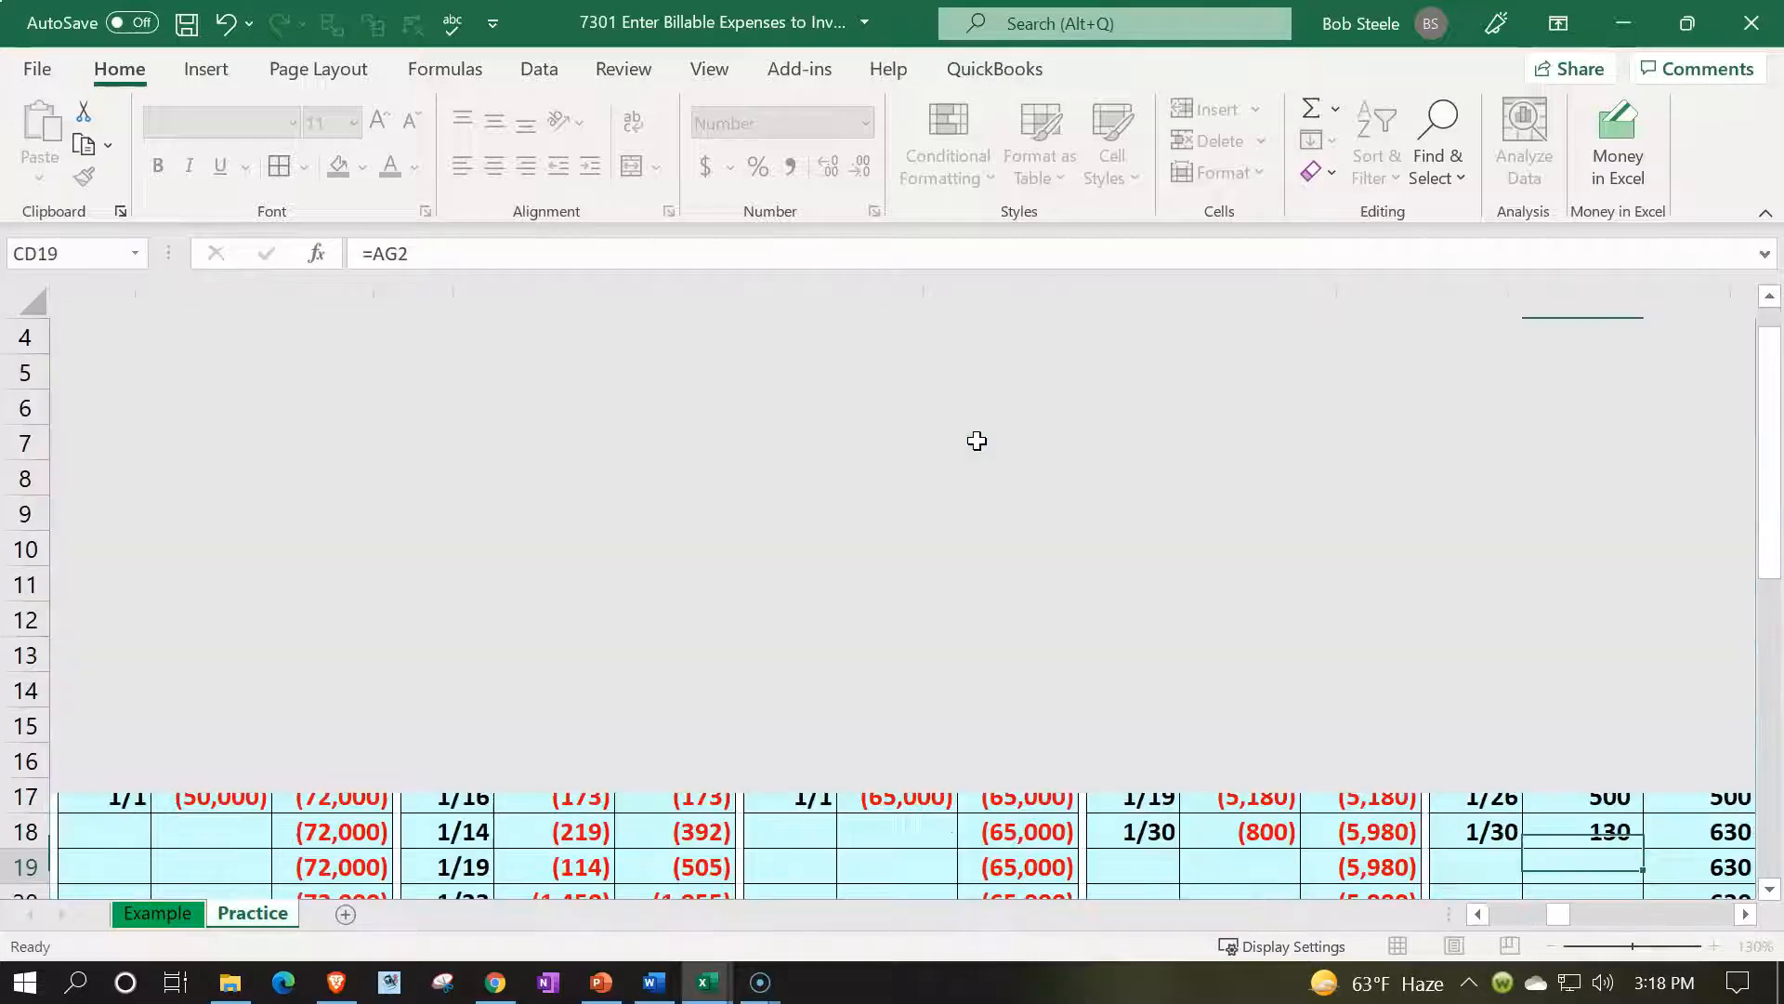
Return to the journal entries and check the general ledger balance total in AO1 and the net income difference in AQ1
key("Up")
key("Left")
key("Left")
key("Left")
key("Left")
key("Left")
key("Left")
key("Left")
key("Left")
key("Left")
key("Left")
key("Left")
key("Left")
key("Left")
key("Left")
key("Left")
key("Left")
key("Left")
key("Left")
key("Left")
key("Left")
key("Left")
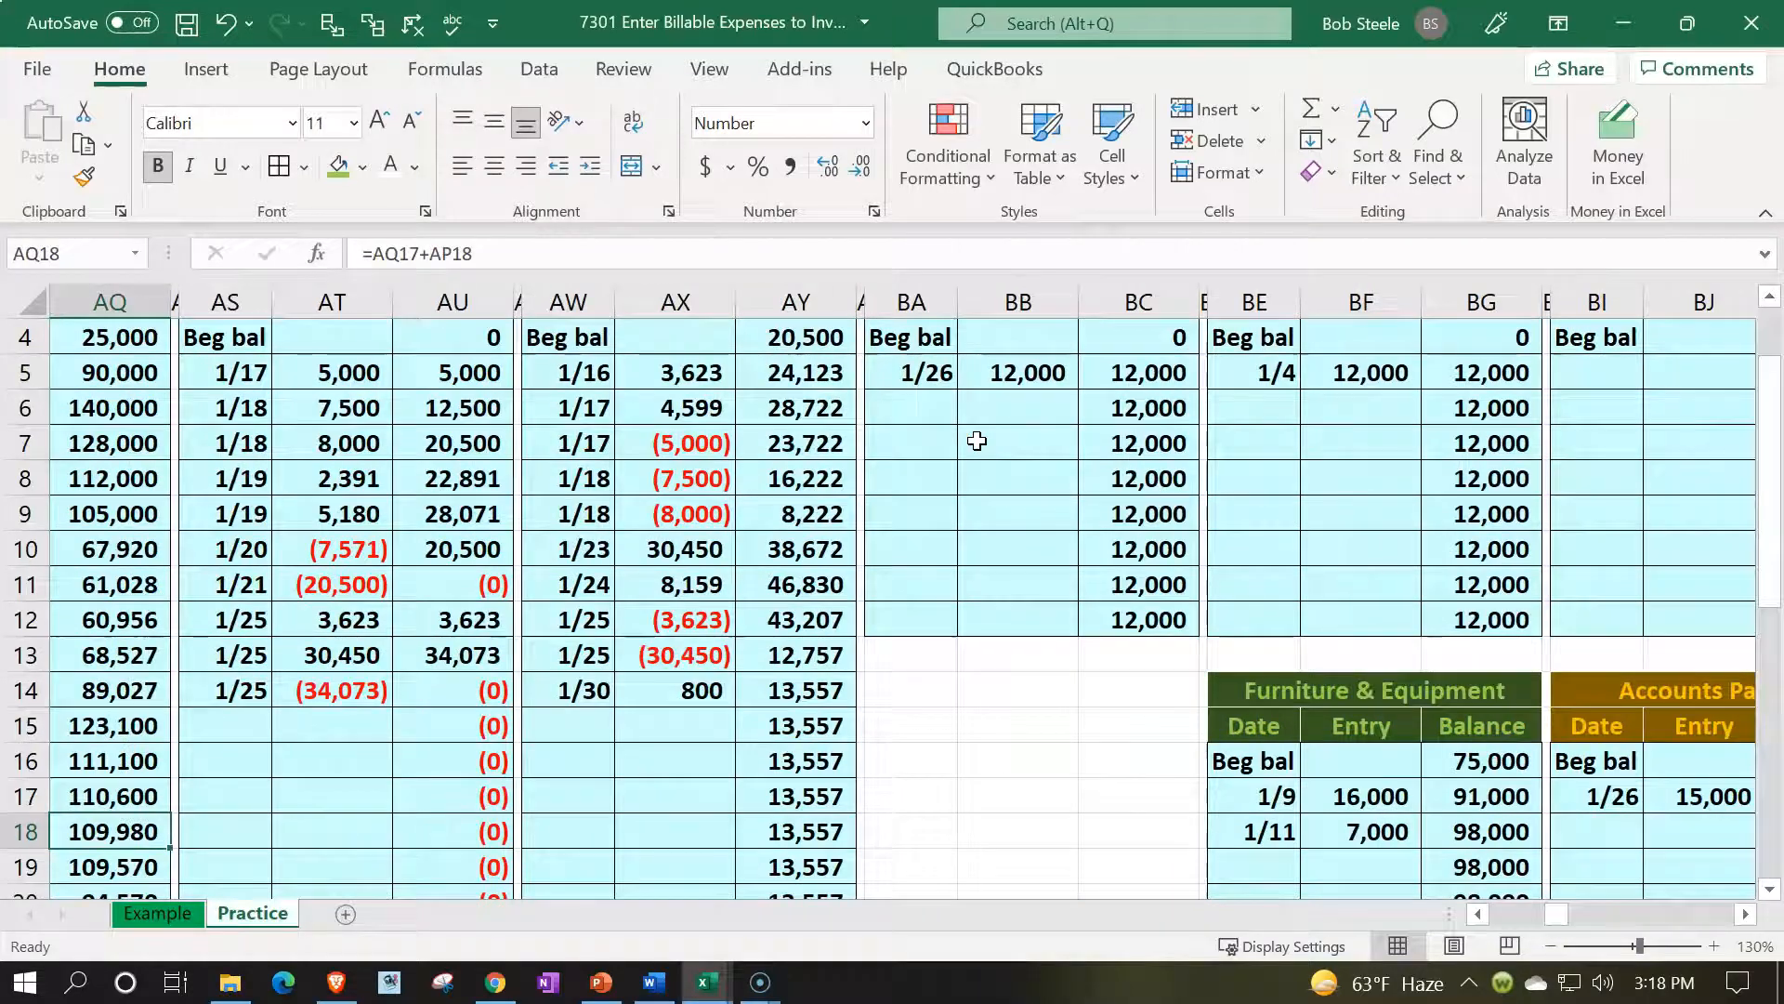
scroll(350, 614, "up", 1)
left_click(299, 437)
key("Left")
key("Left")
key("Left")
key("Left")
key("Left")
key("Left")
key("Left")
key("Left")
key("Left")
key("Left")
key("Left")
key("Left")
key("Left")
key("Left")
key("Left")
key("Right")
key("Right")
key("Right")
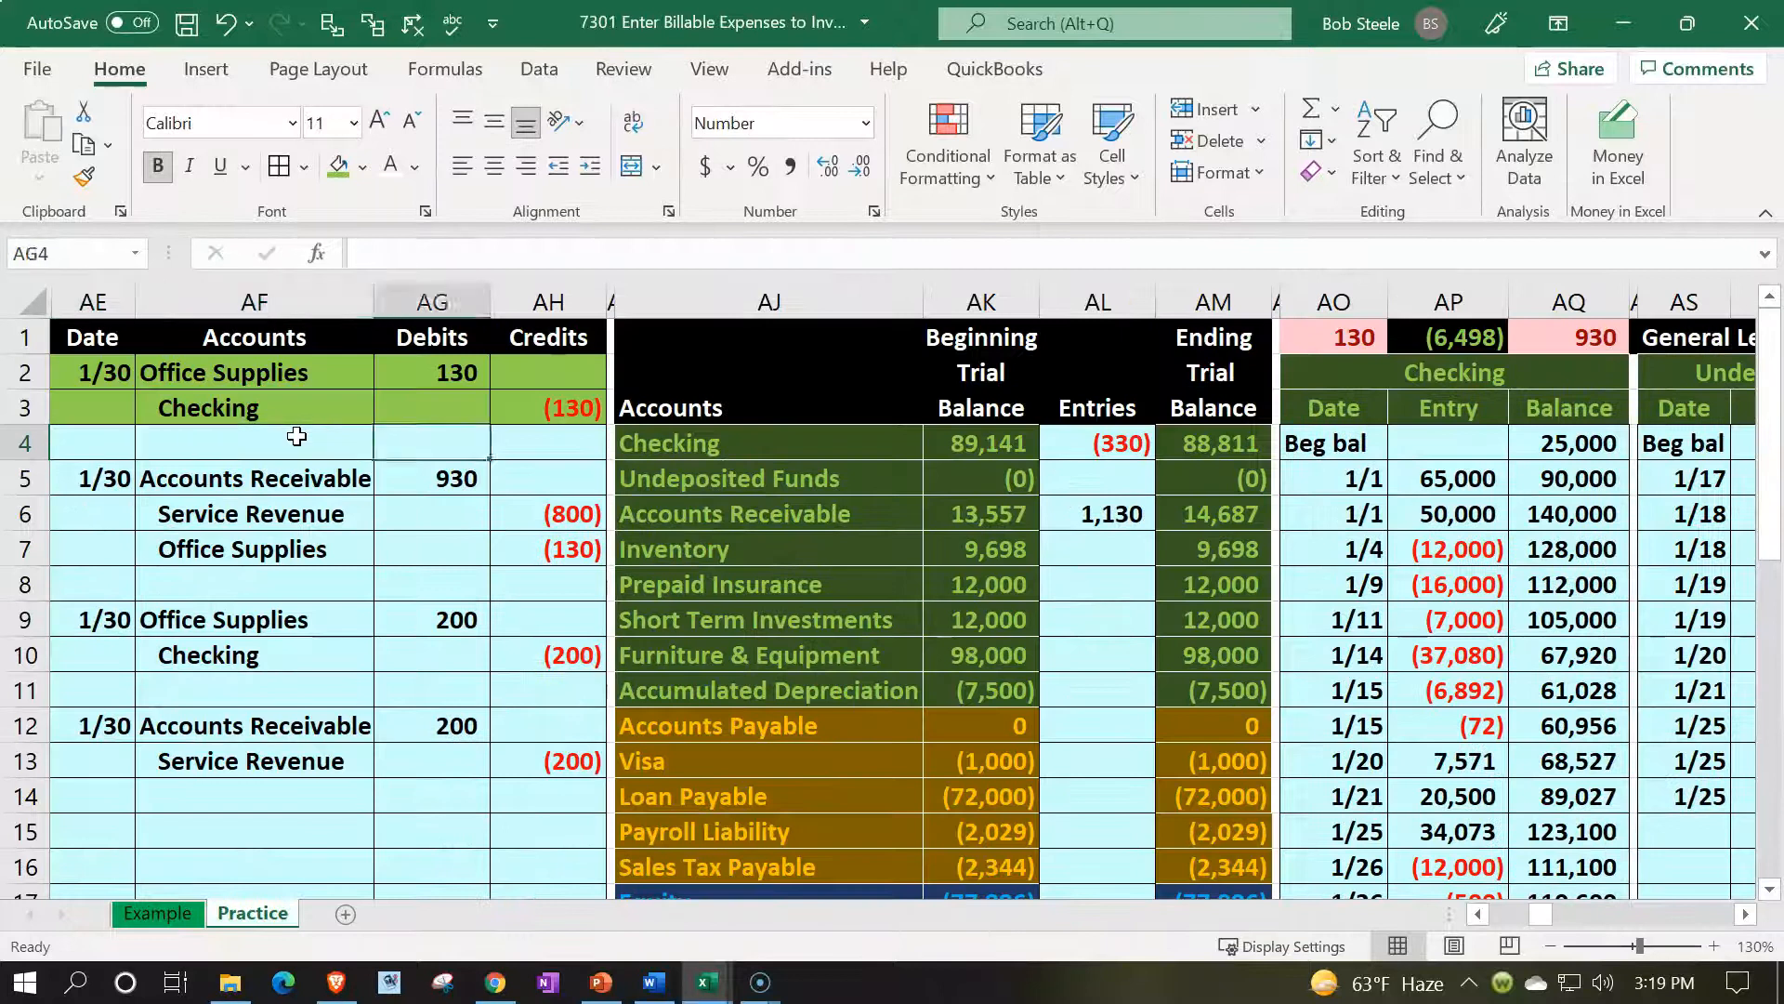
left_click(1351, 340)
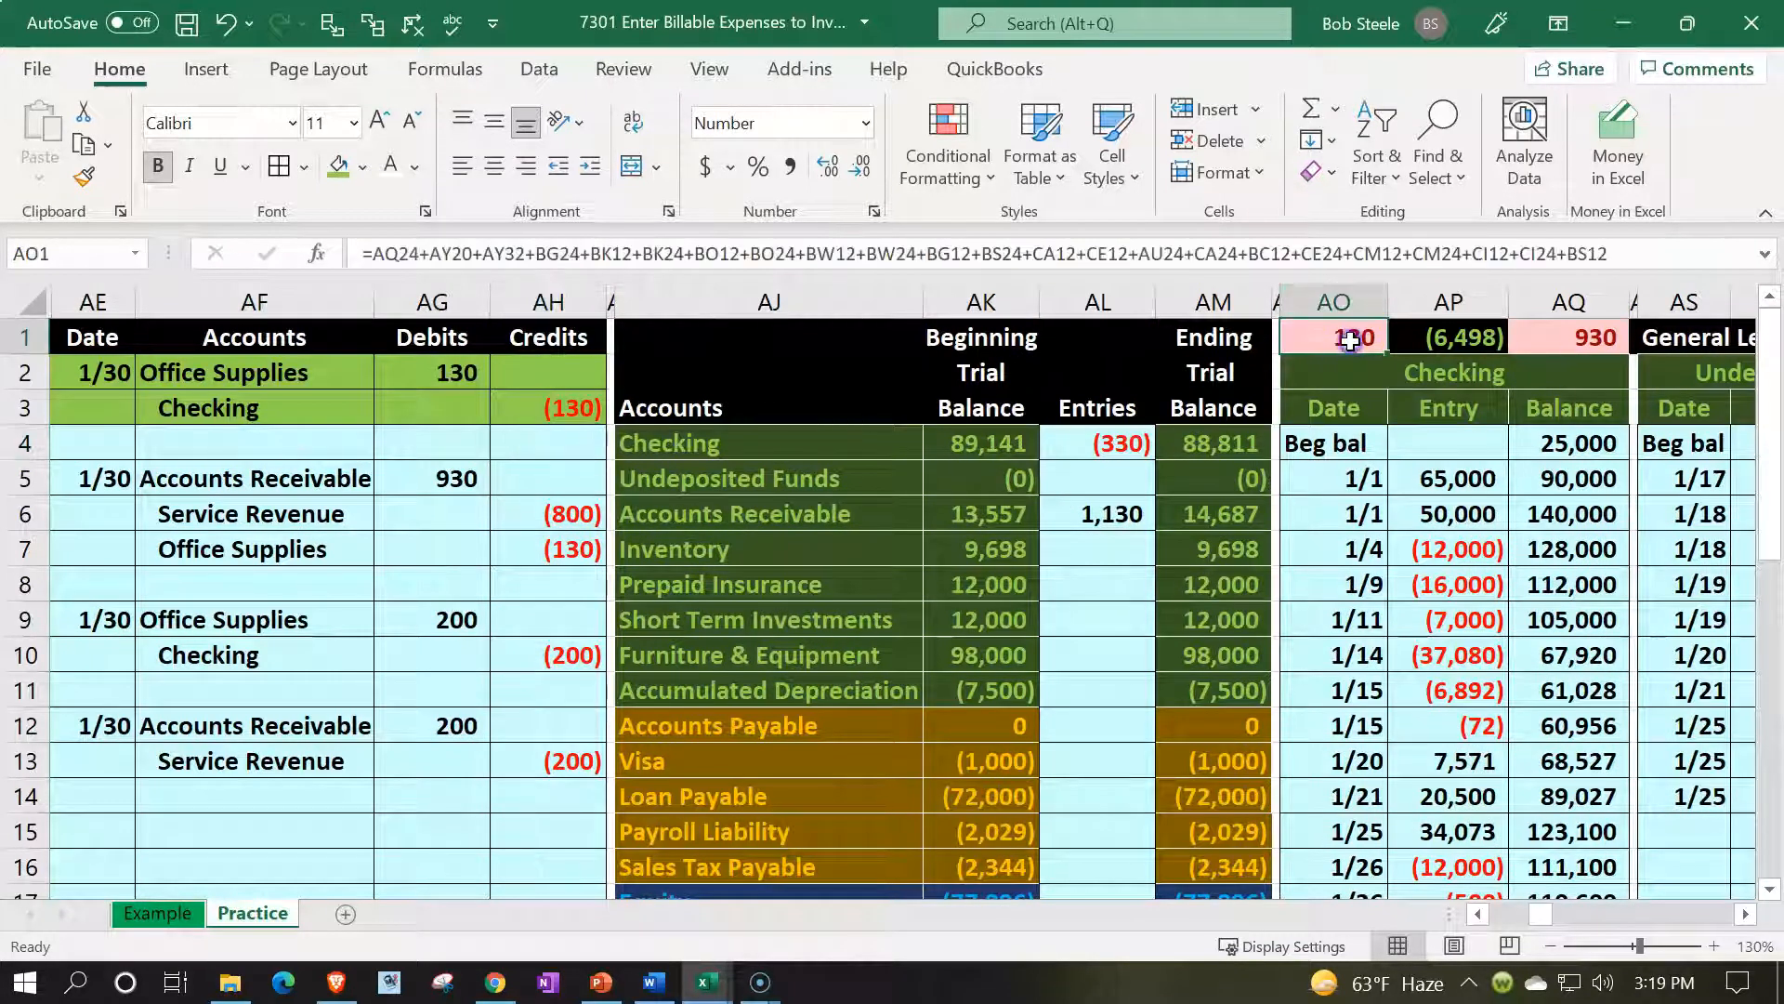
left_click(1570, 336)
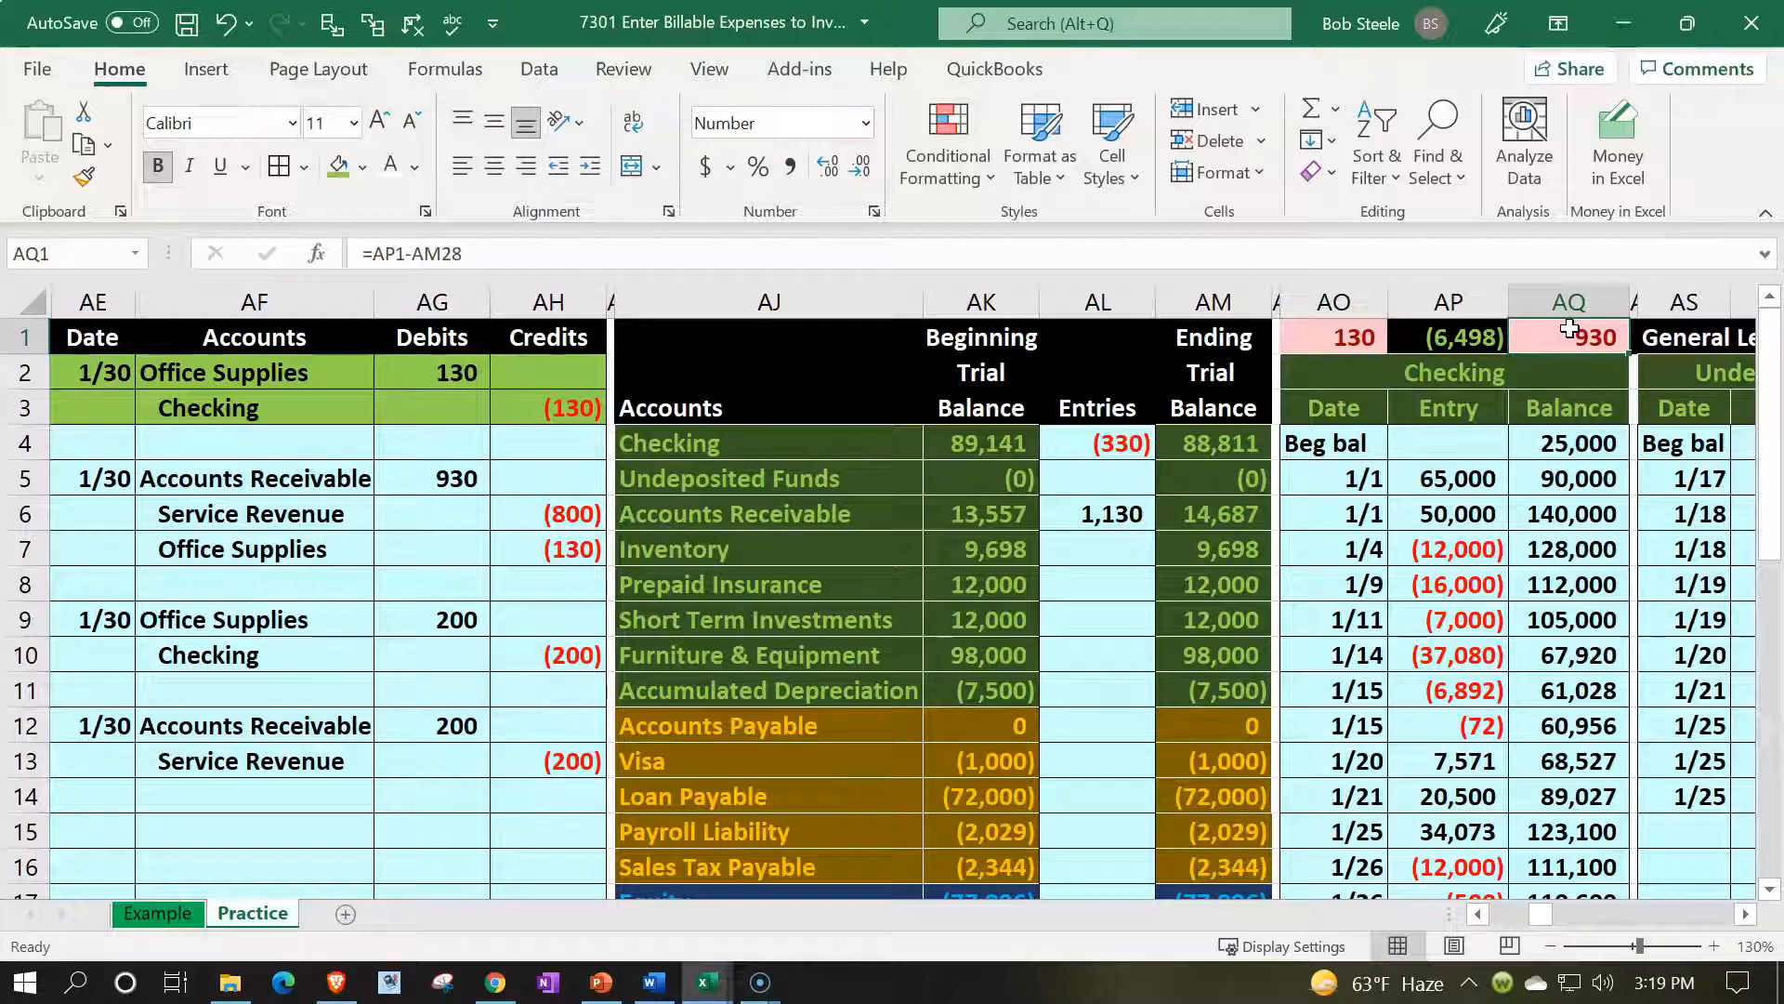
Enter the date 1/30 in AO23, the next free row of the Checking general ledger account
left_click_drag(347, 407, 502, 415)
key("Down")
key("Down")
key("Down")
key("Right")
key("Right")
key("Right")
key("Right")
key("Right")
key("Right")
key("Right")
key("Right")
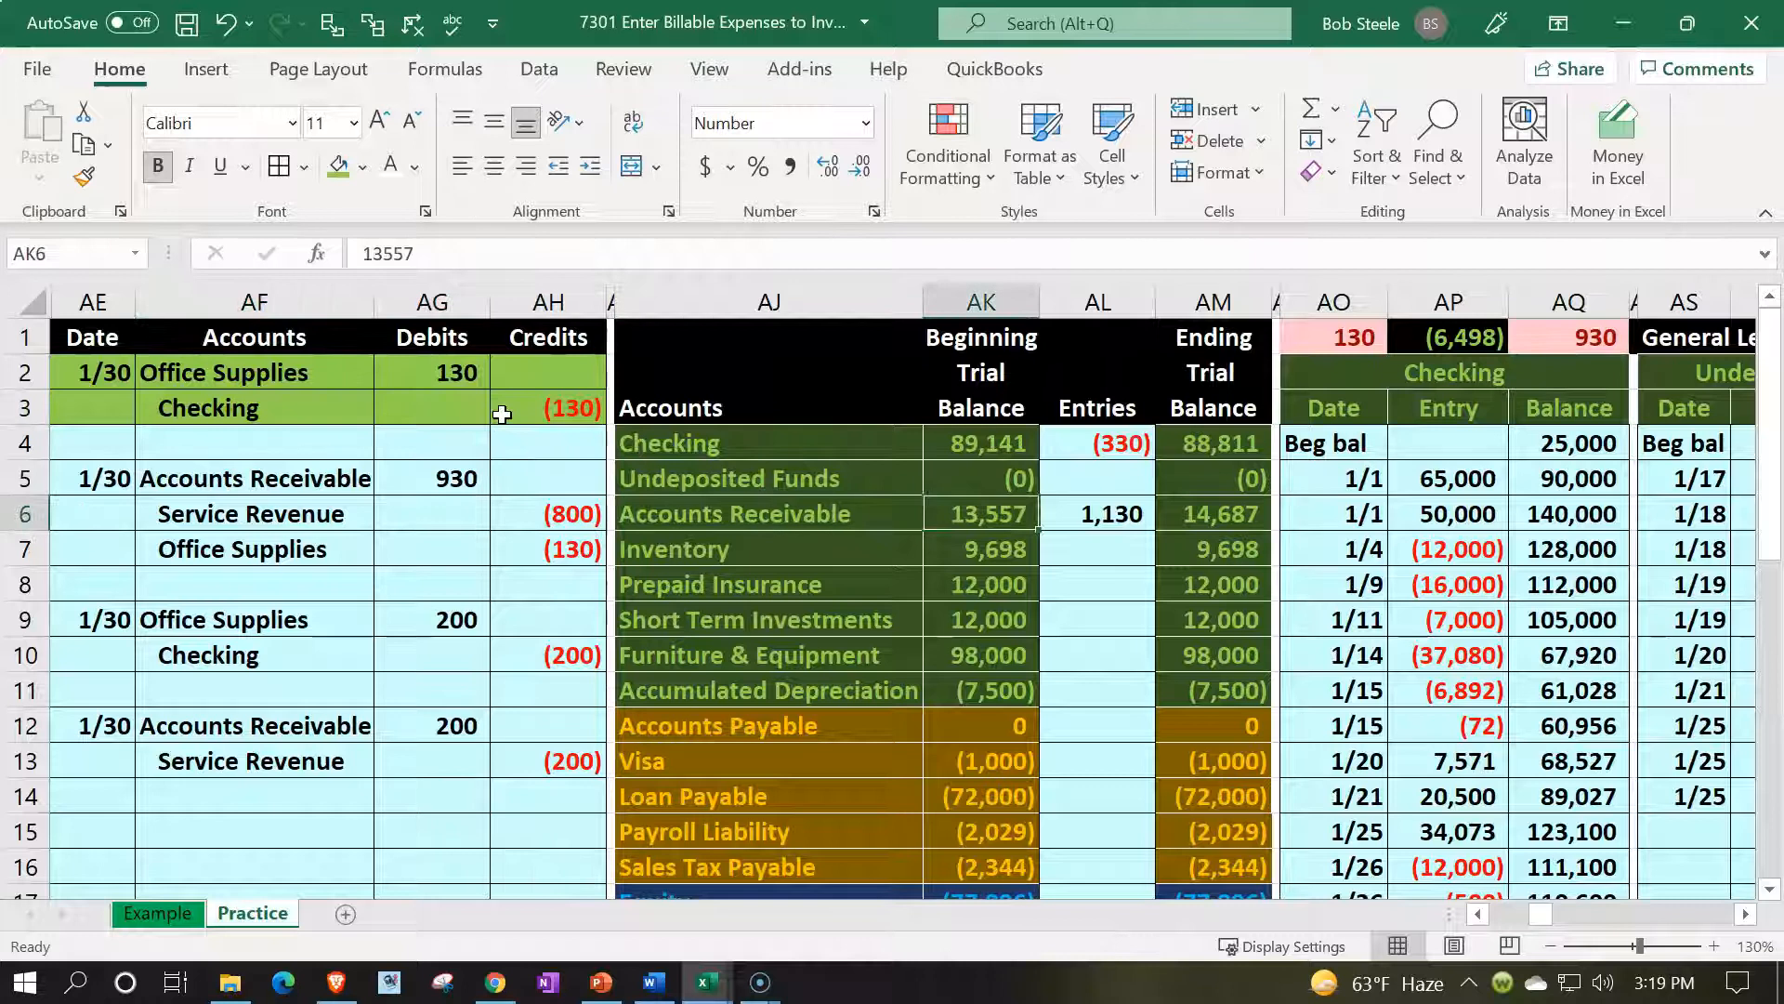
key("Right")
key("Down")
key("Down")
key("Down")
key("Down")
key("Down")
key("Down")
key("Down")
key("Down")
key("Down")
key("Down")
key("Down")
key("Down")
key("Down")
key("Down")
key("Down")
key("Down")
key("Down")
key("Down")
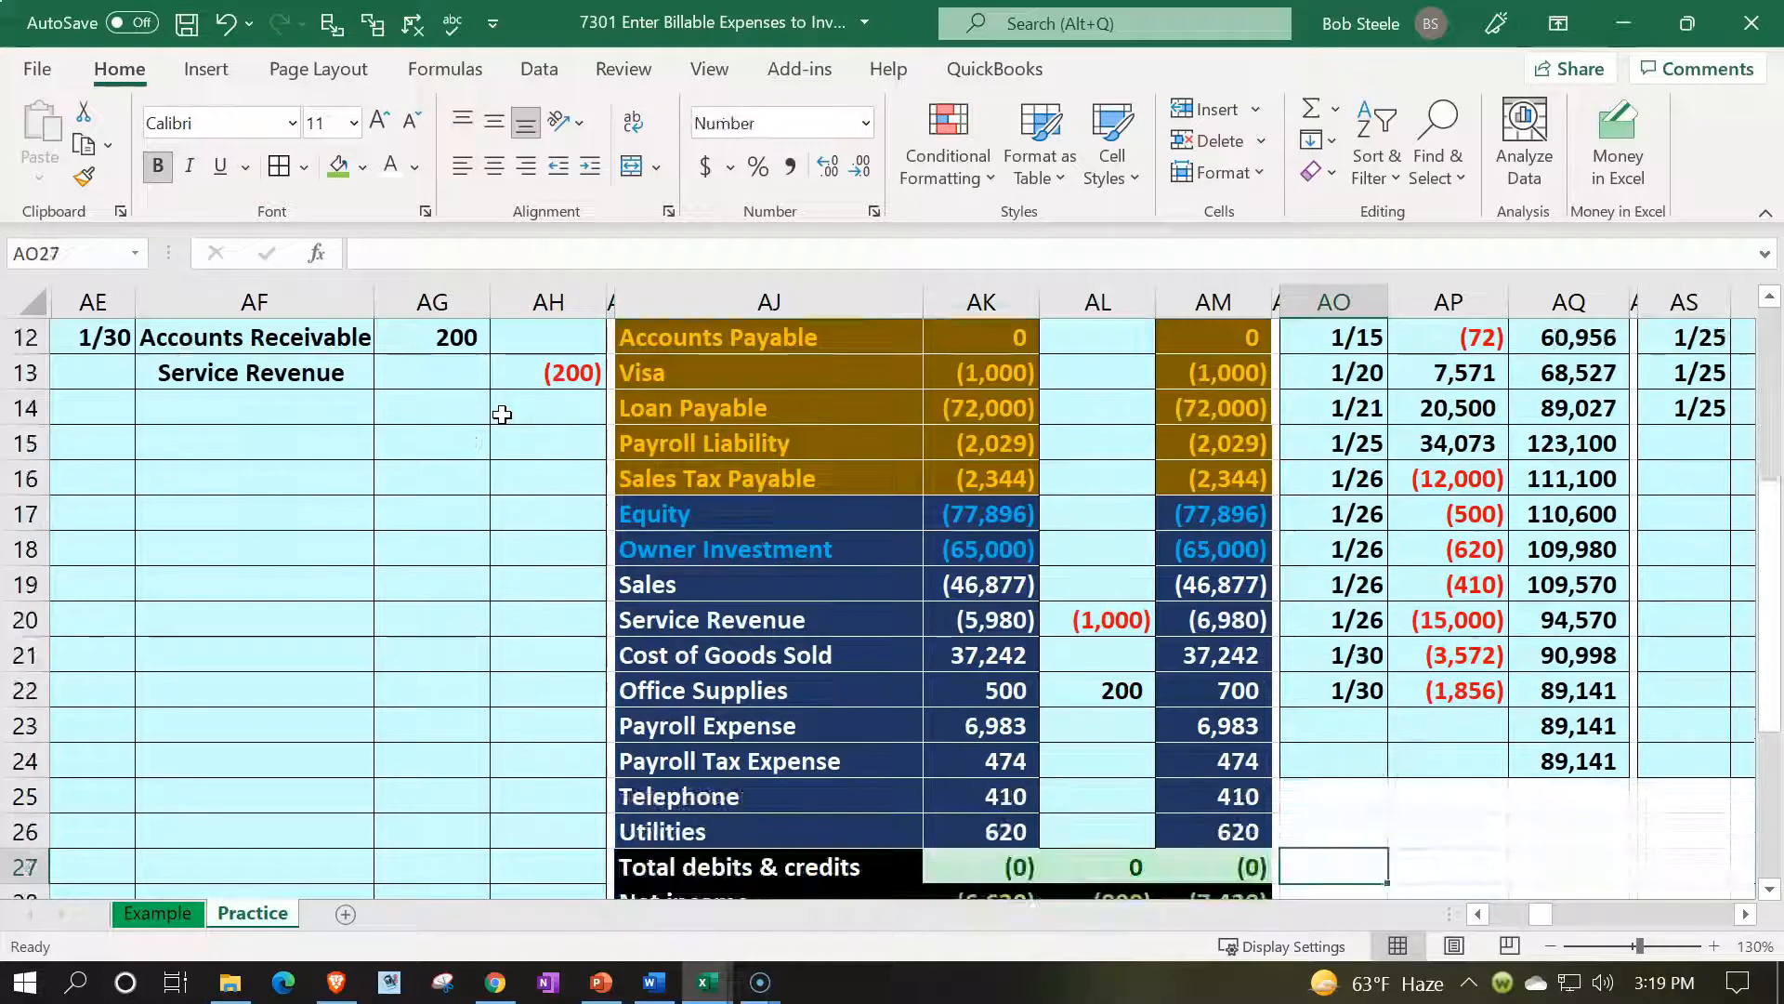
key("Up")
type("1/30")
key("Return")
Post the first Checking credit to the ledger by linking entry cell AP23 to AH3
key("Up")
key("Right")
type("=")
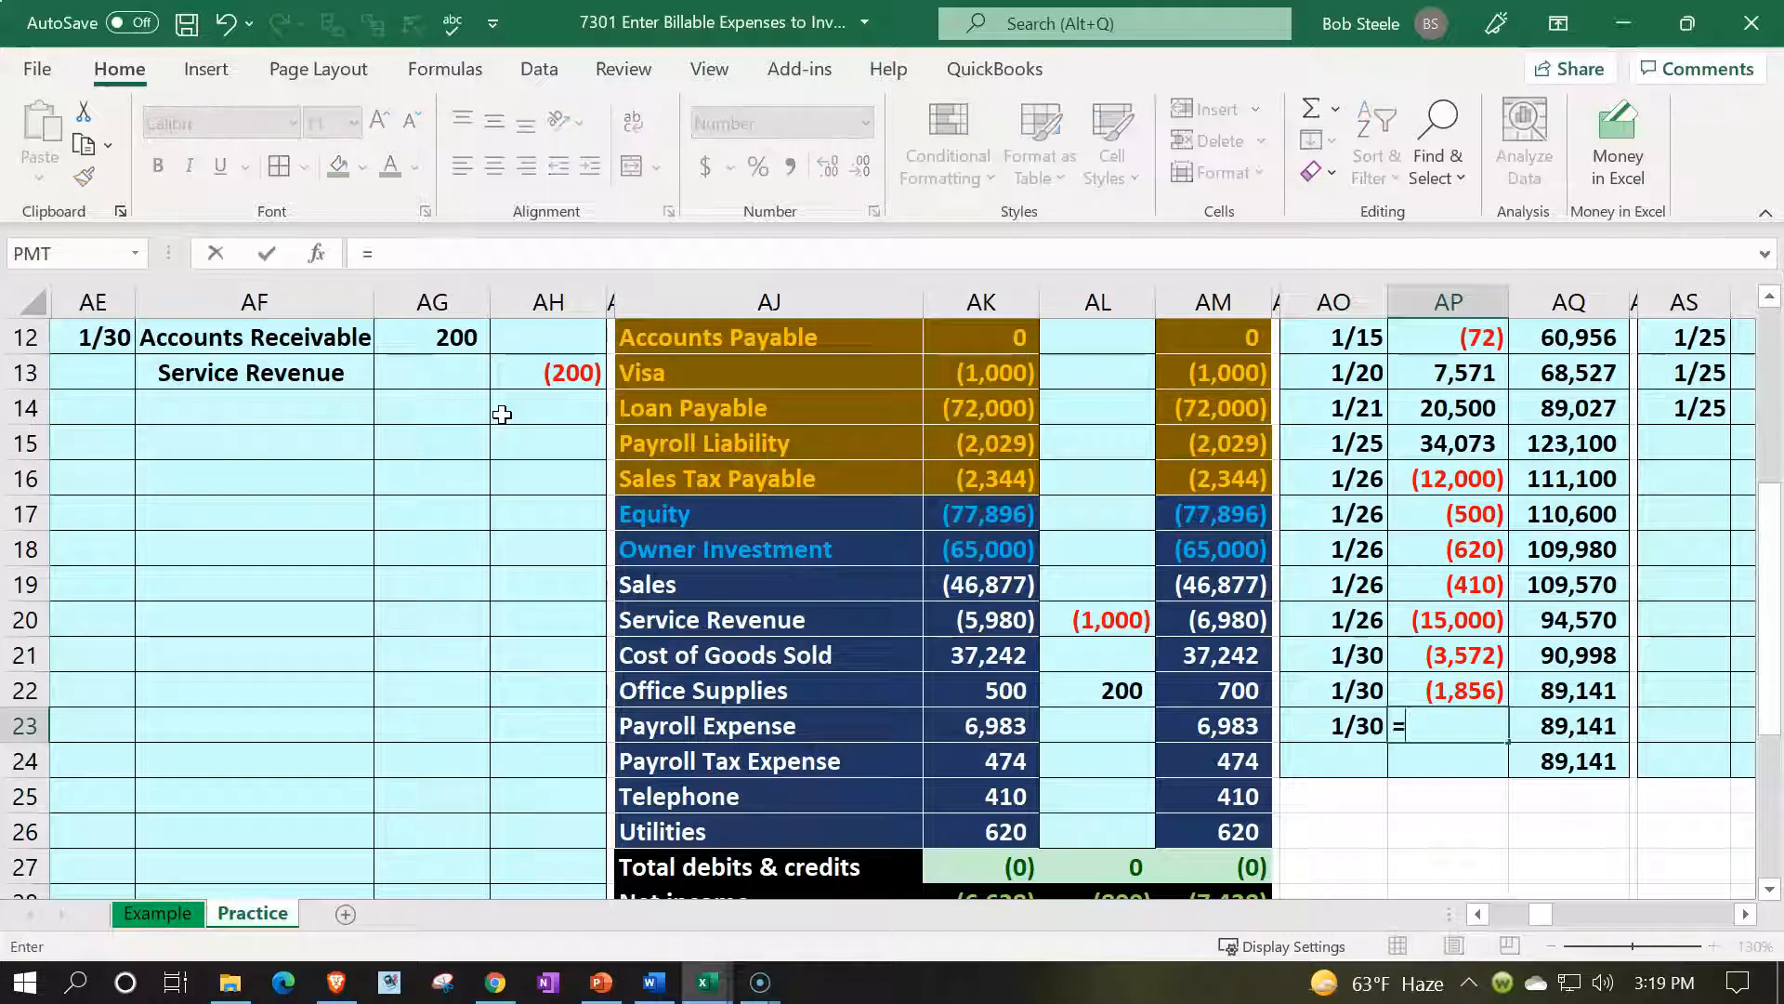
key("Left")
key("Left")
key("Left")
key("Left")
key("Left")
key("Left")
key("Left")
key("Up")
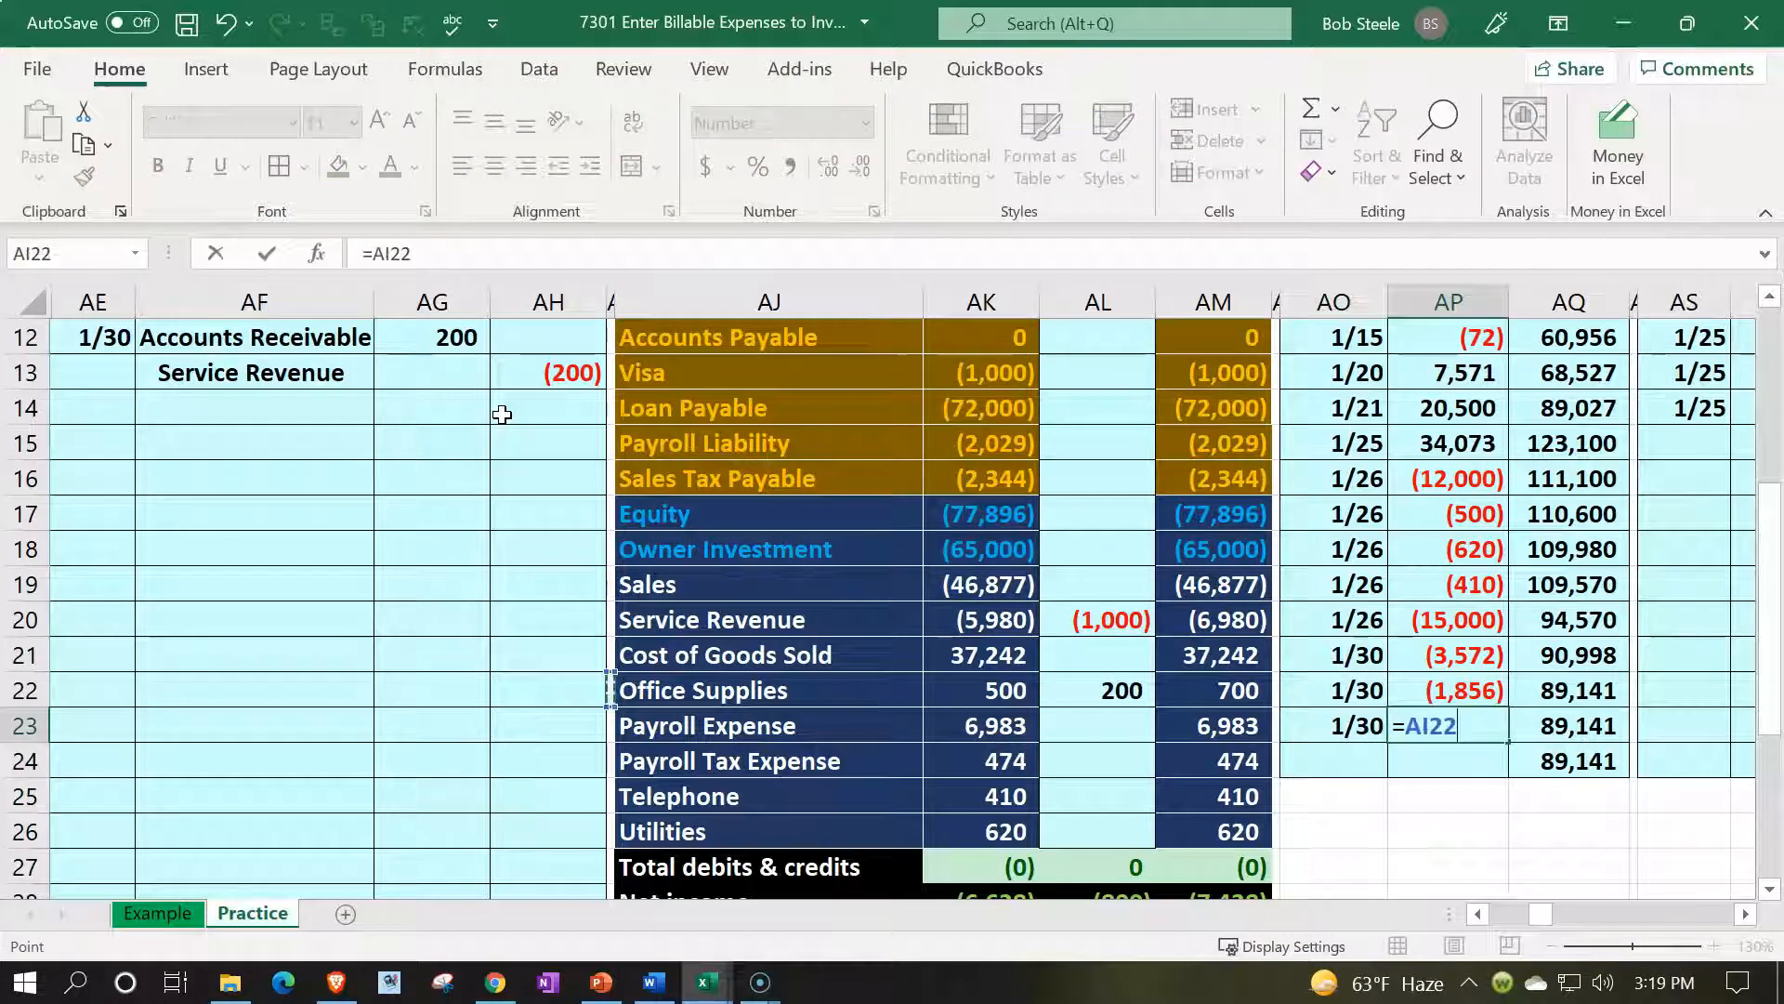
key("Up")
key("Up")
key("Up")
key("Up")
key("Up")
key("Up")
key("Up")
key("Up")
key("Up")
key("Up")
key("Up")
key("Up")
key("Up")
key("Up")
key("Up")
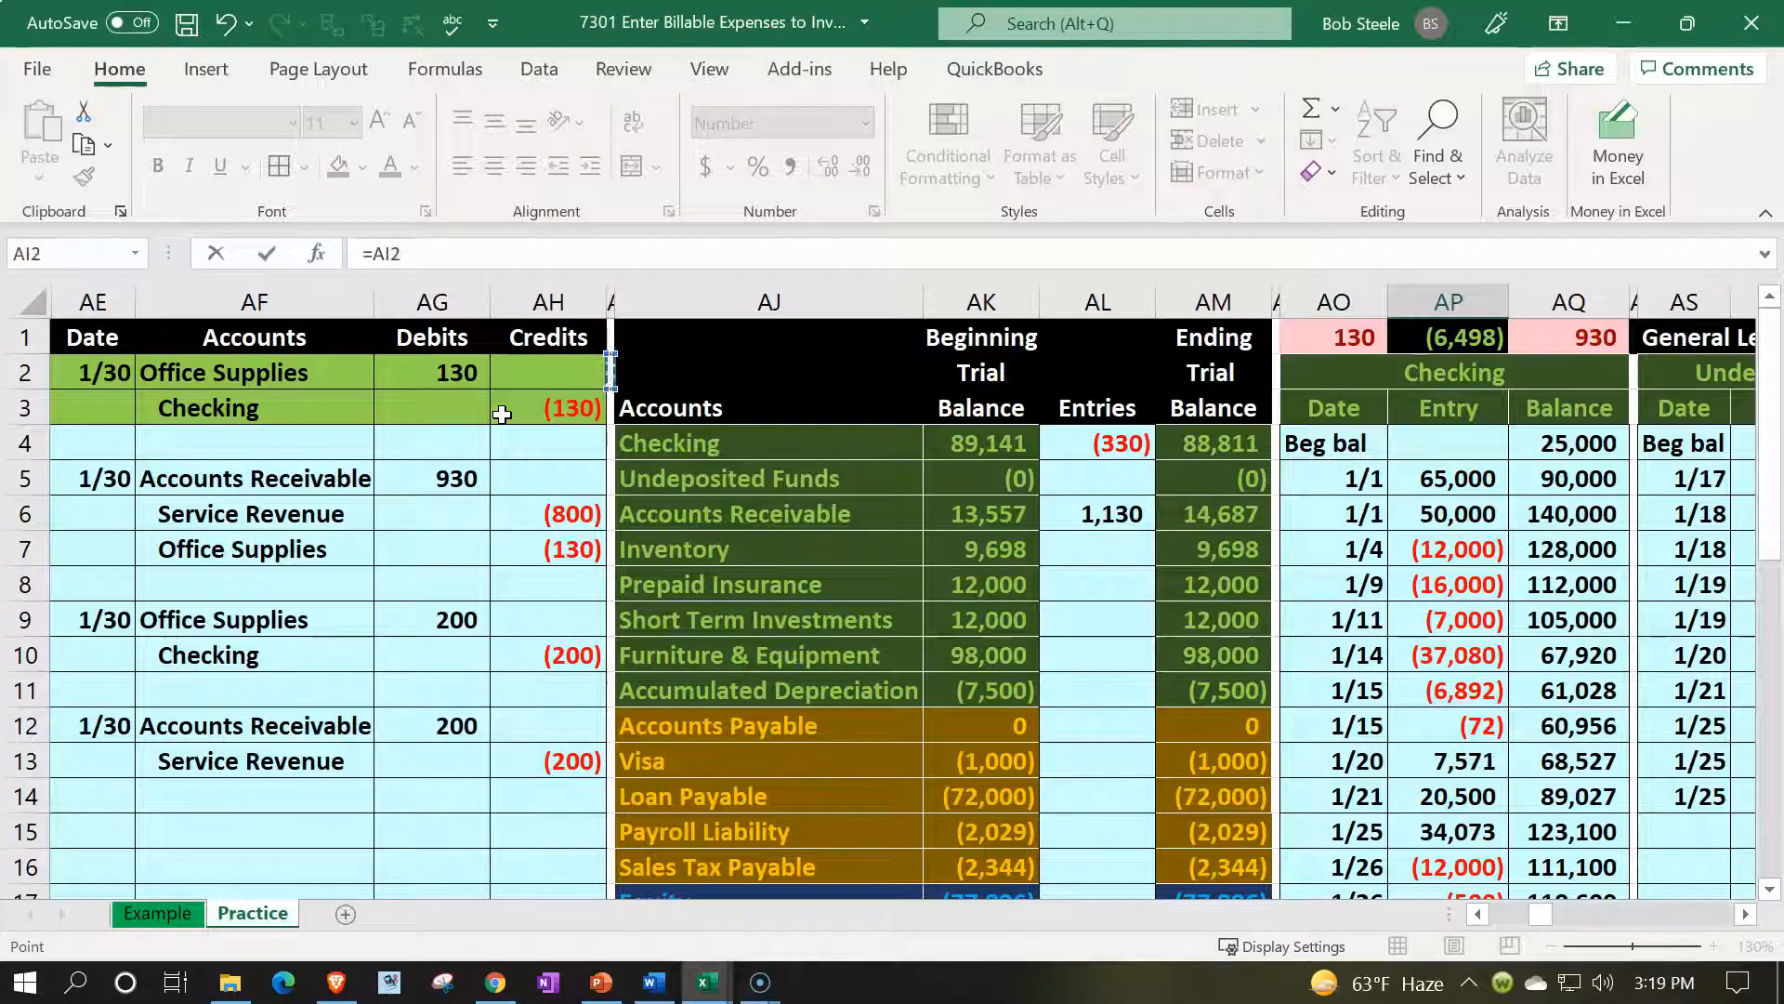
key("Return")
Review the Checking running balance in AQ23 and the general ledger balance total in AO1
key("Up")
key("Right")
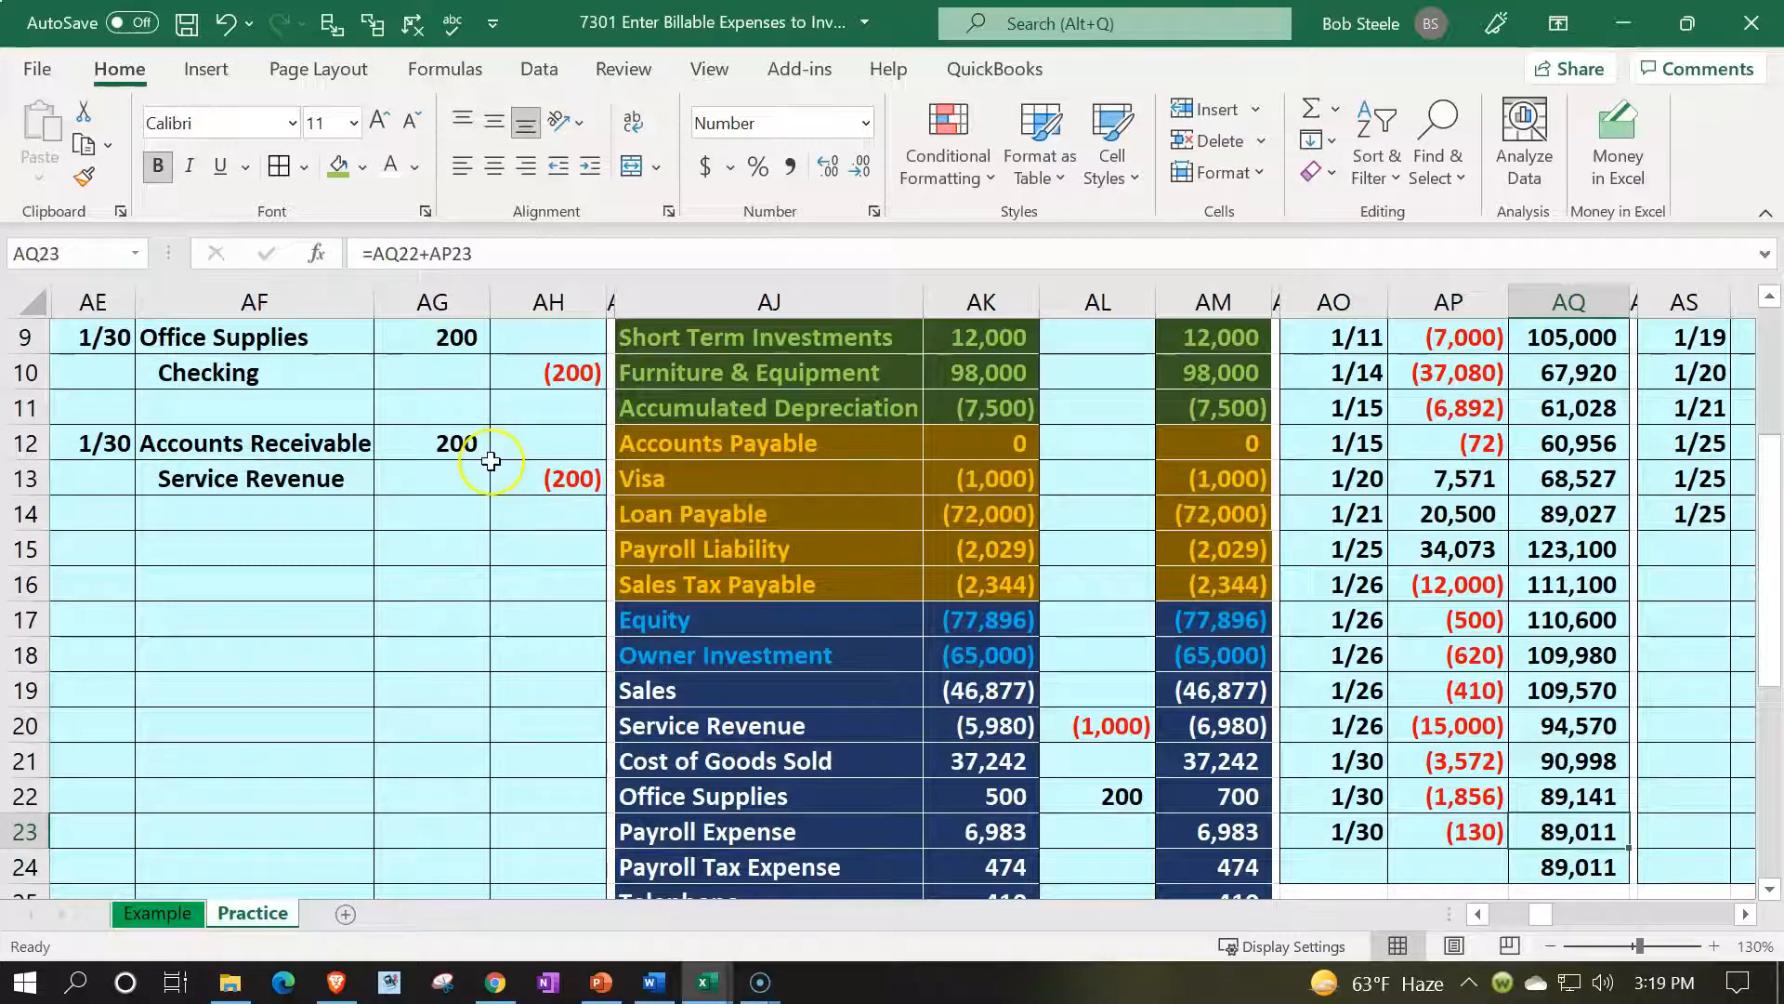
scroll(491, 460, "up", 3)
left_click(1348, 334)
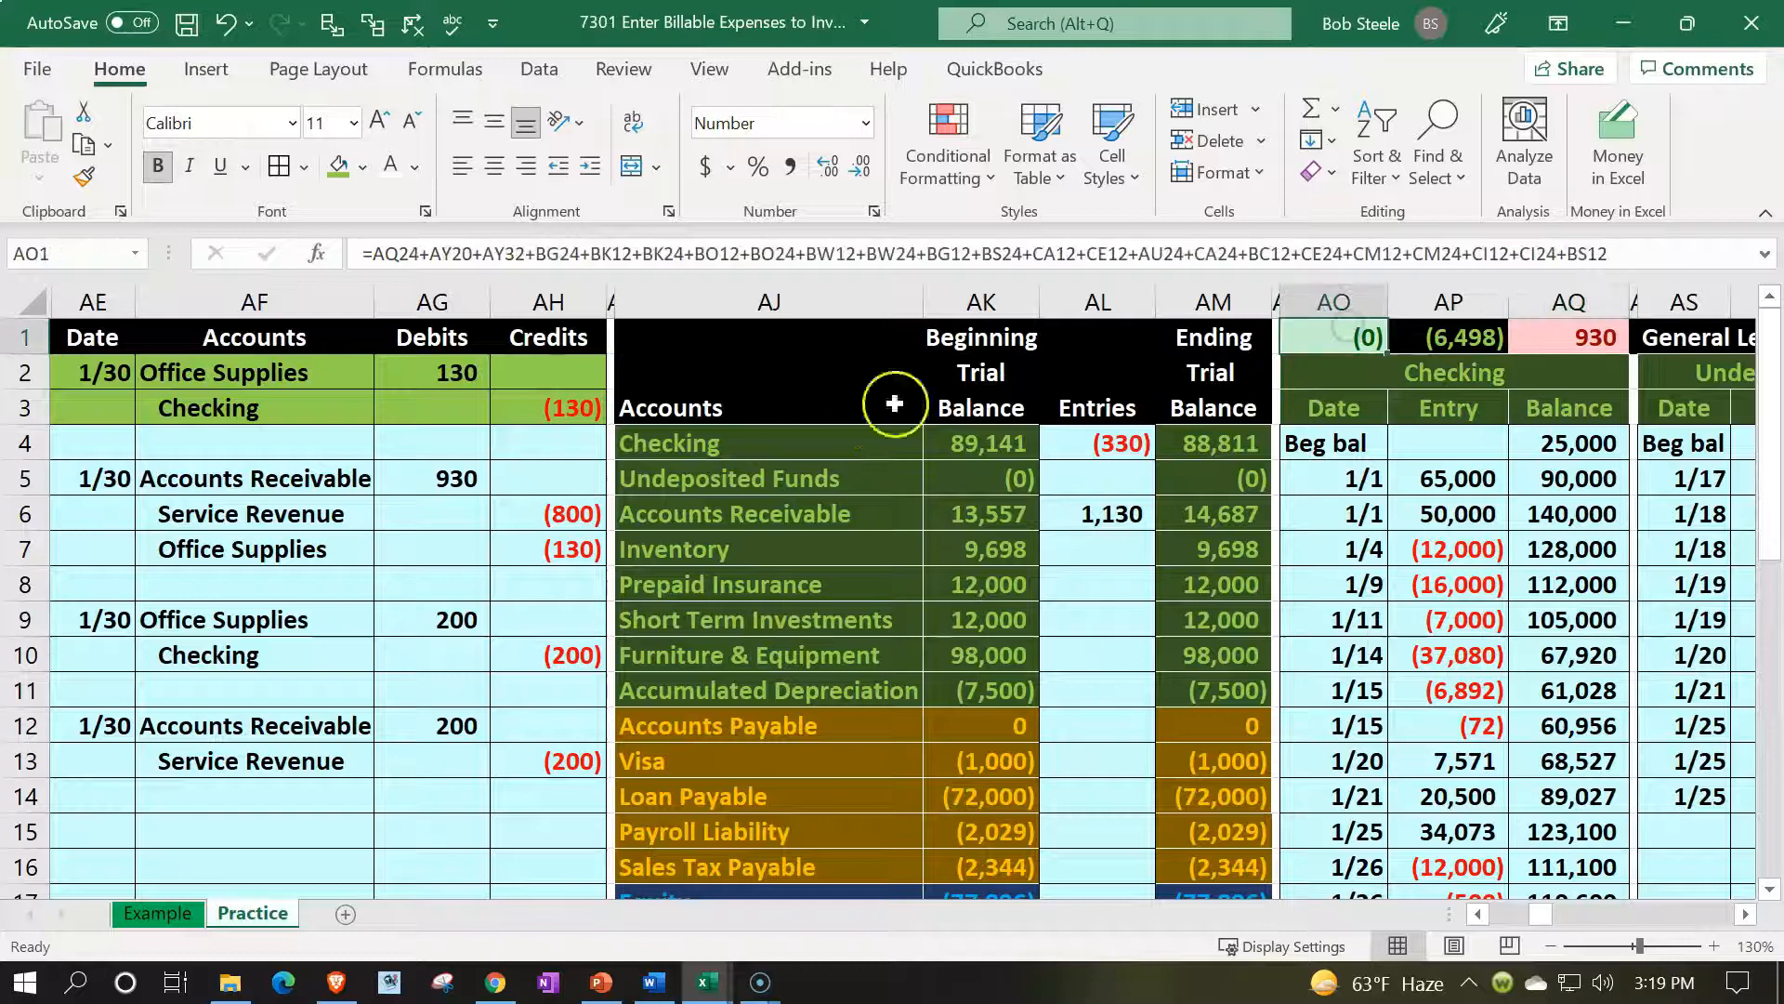
Change the fill of the posted Office Supplies and Checking entry, AE2:AH3, back to the sheet's light blue
left_click_drag(102, 374, 532, 416)
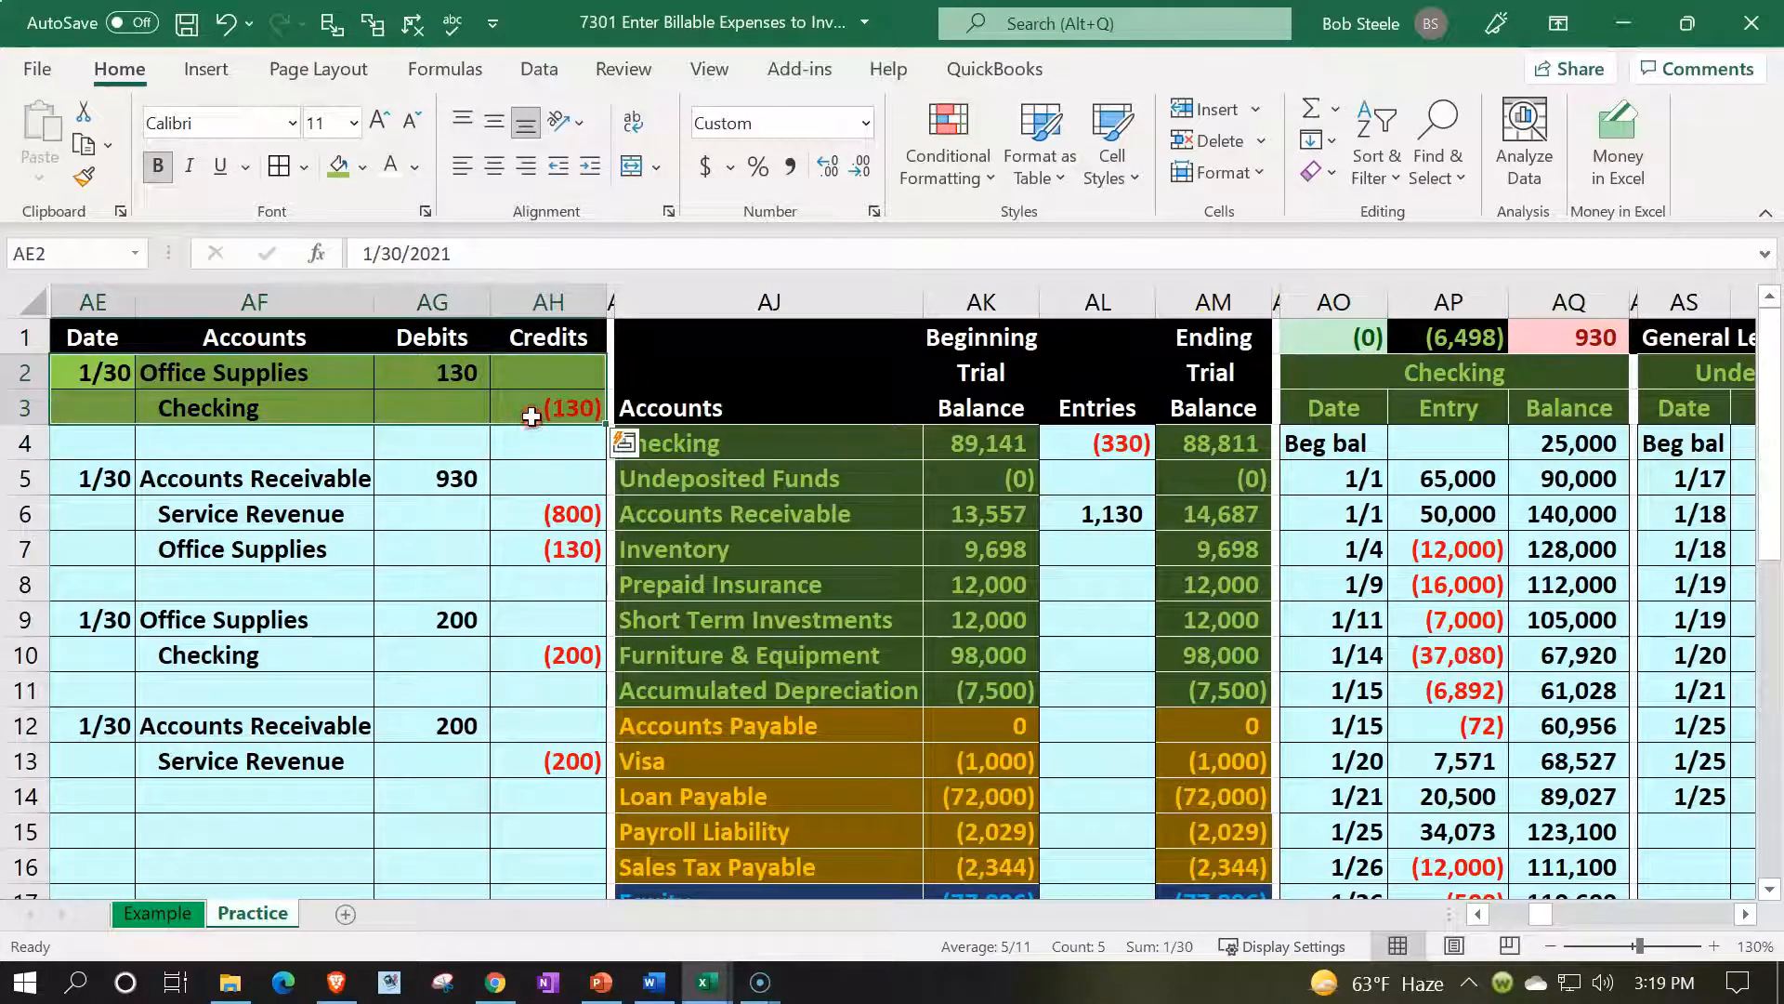
right_click(548, 393)
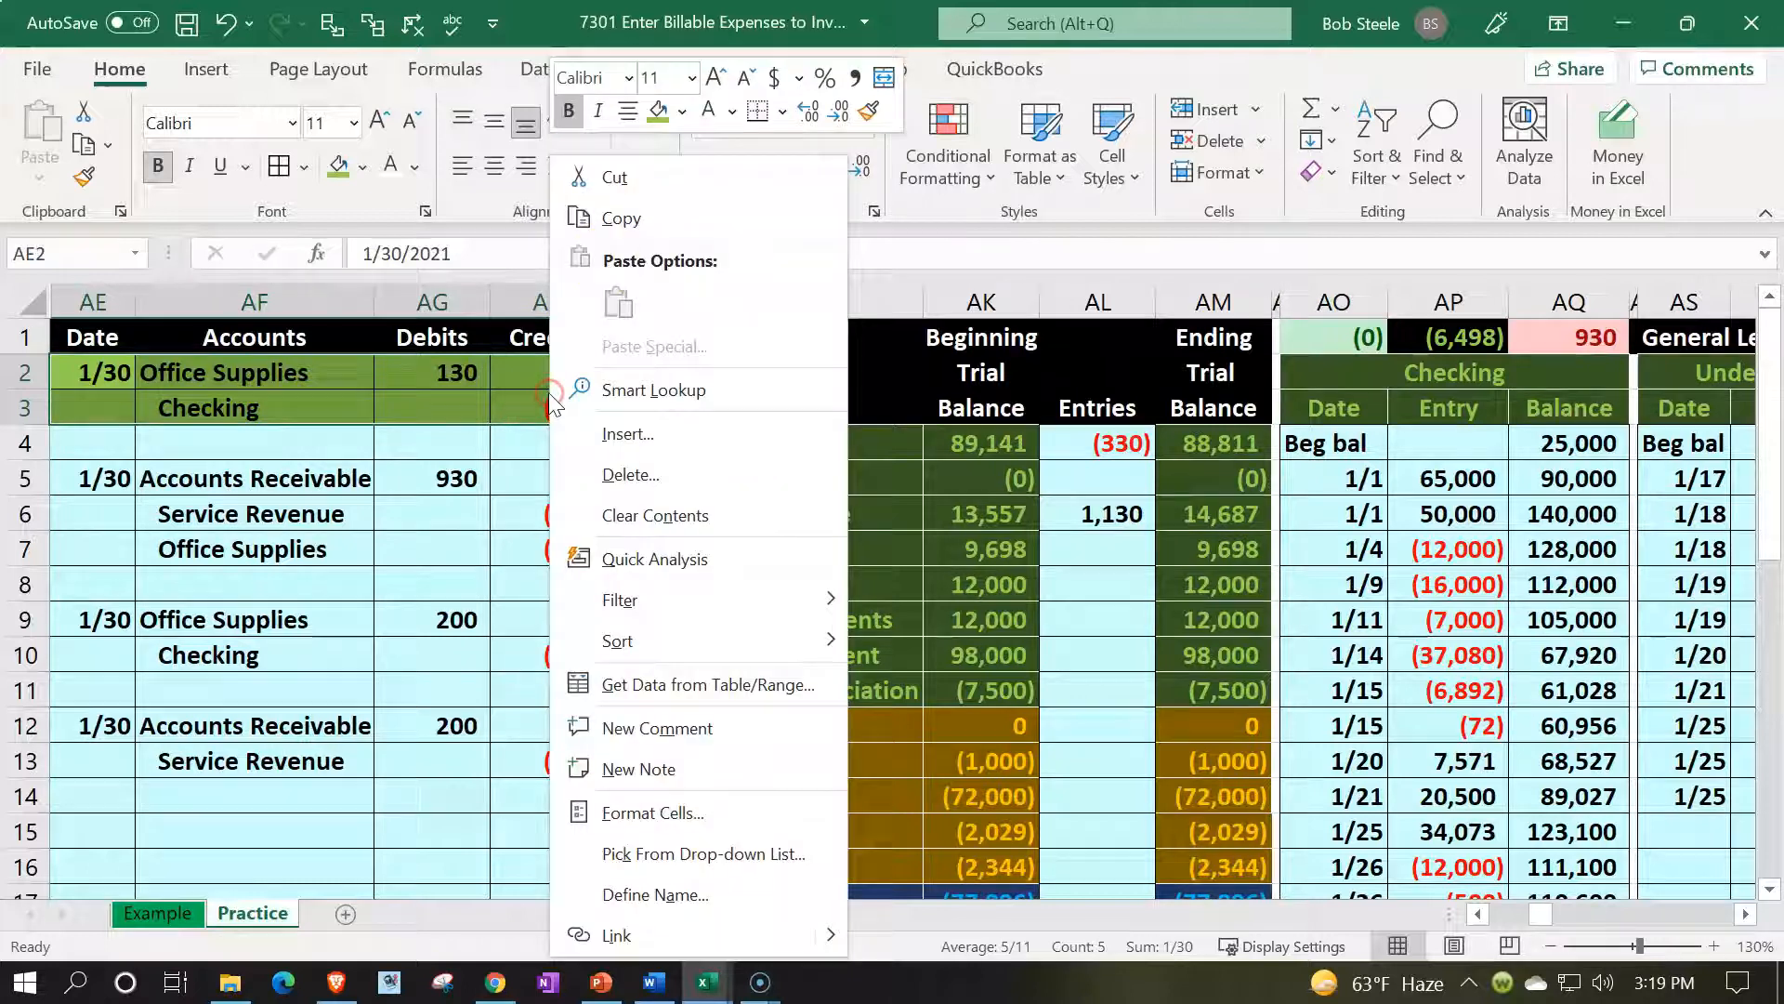
left_click(683, 112)
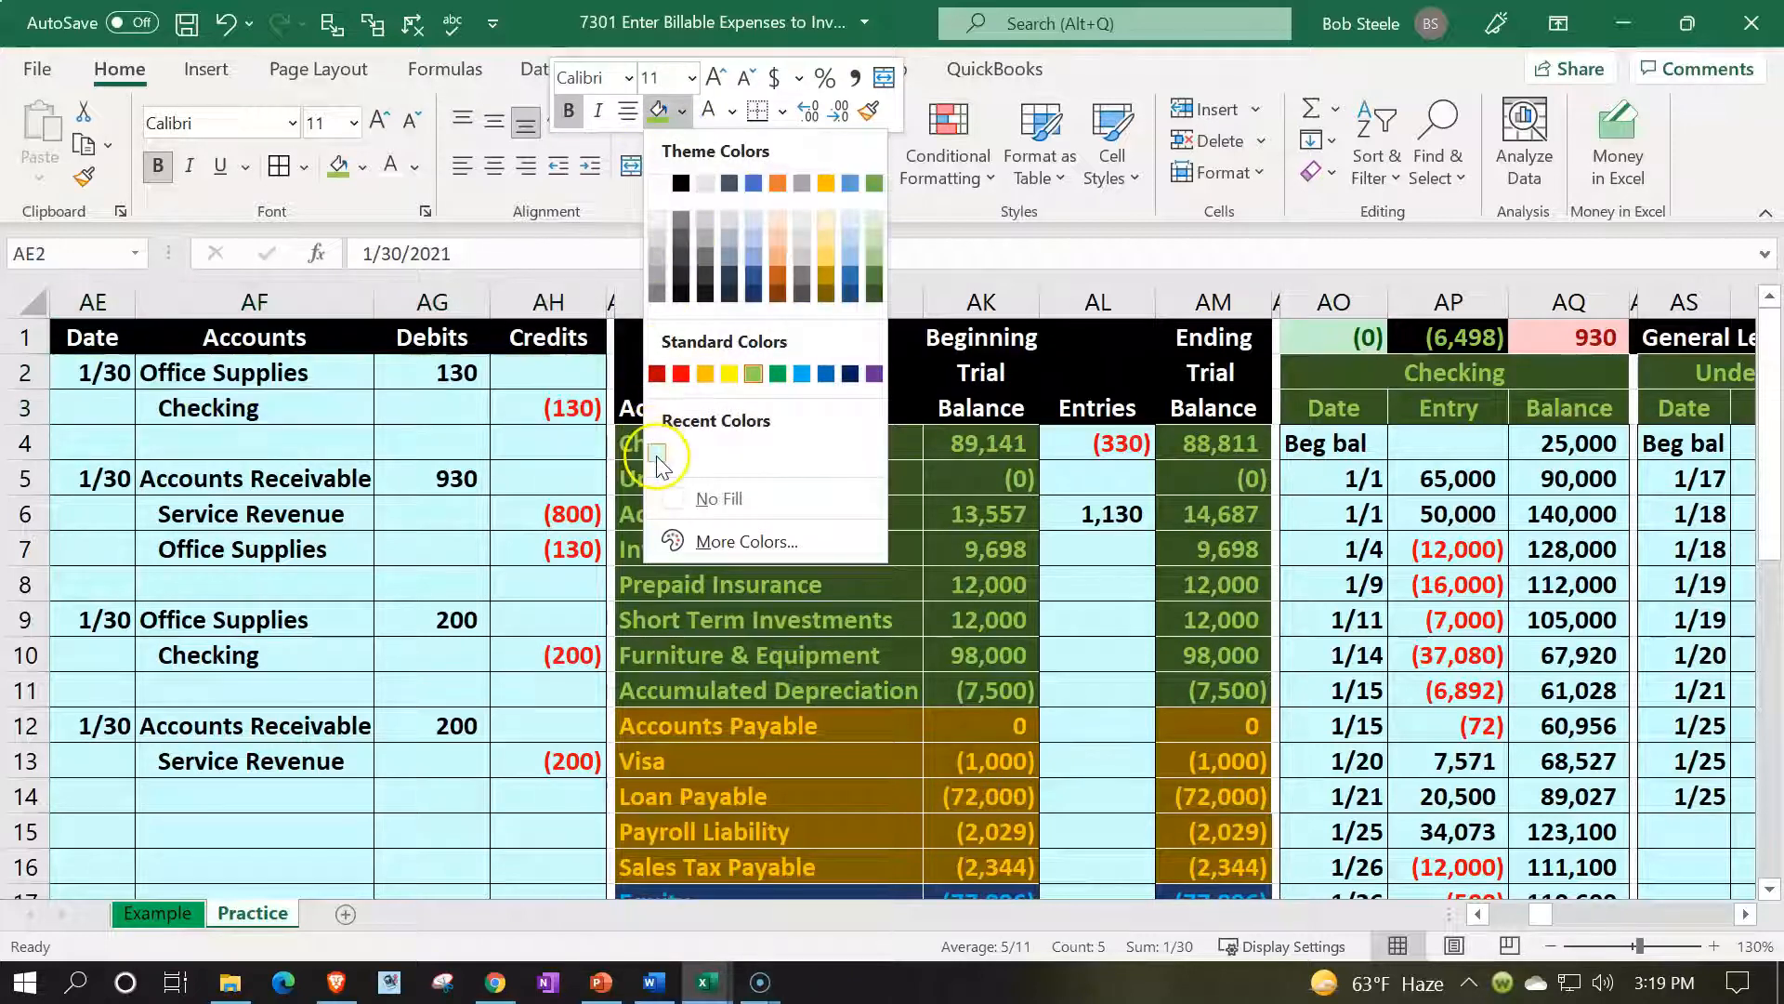
left_click(697, 549)
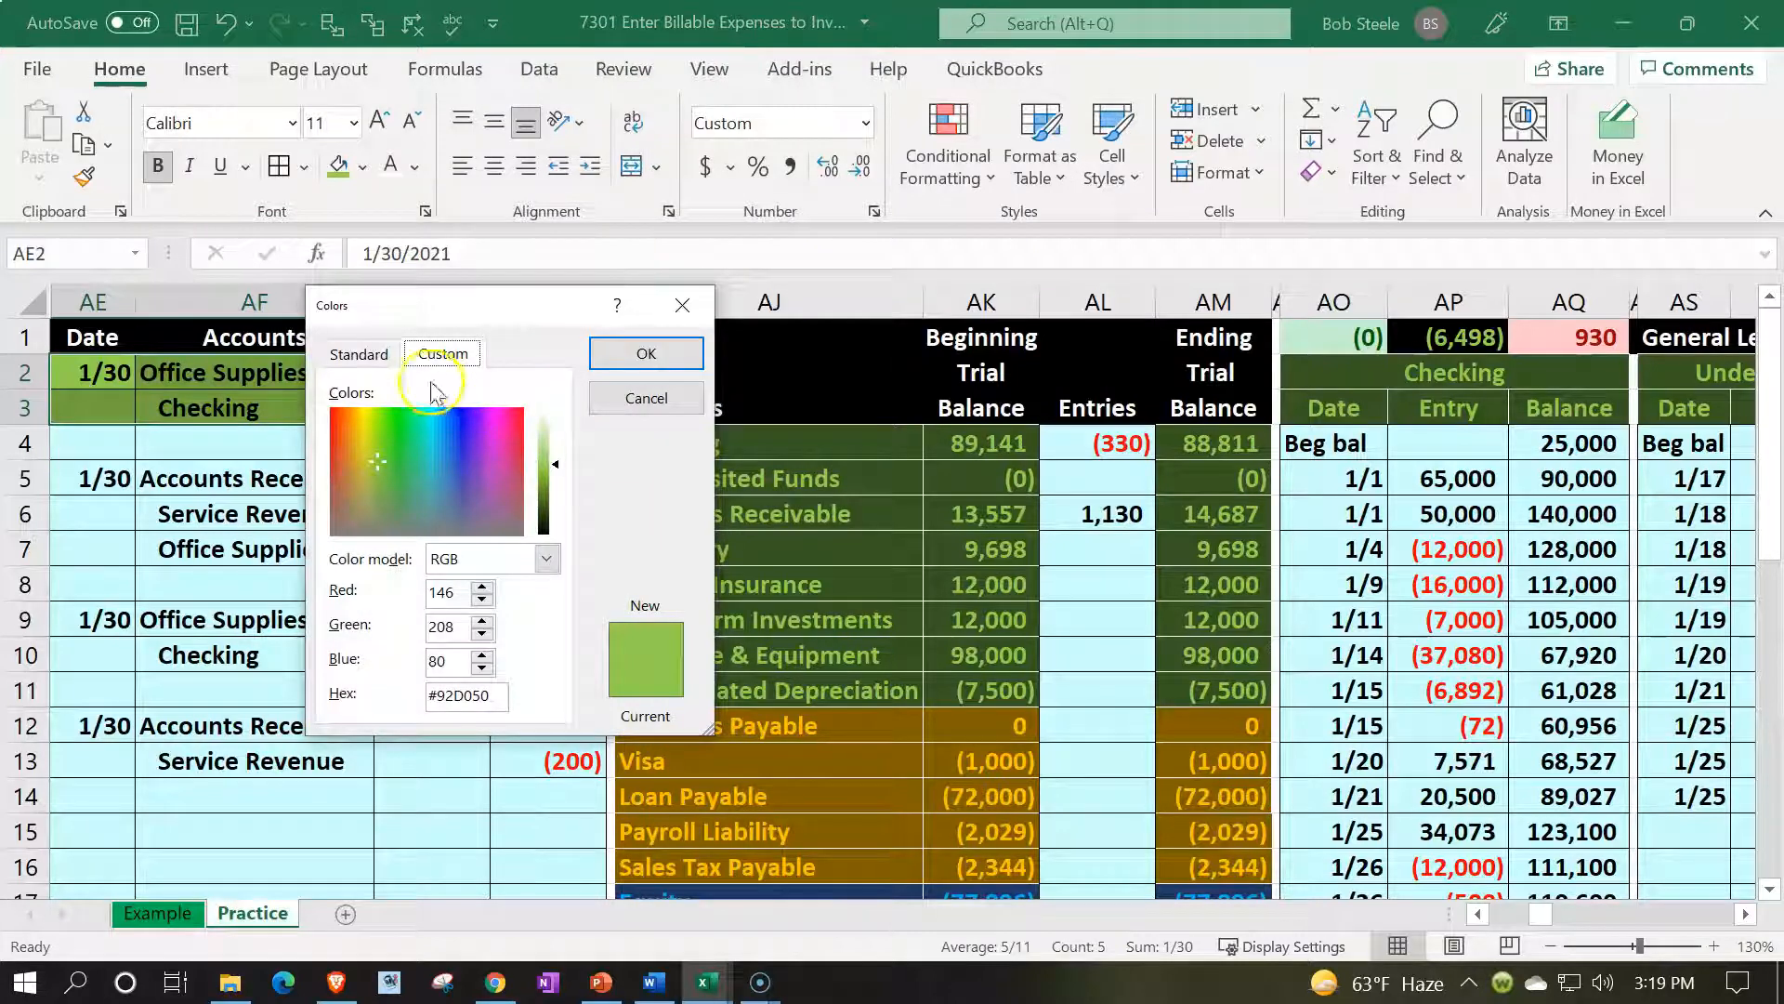
left_click(359, 353)
left_click(410, 473)
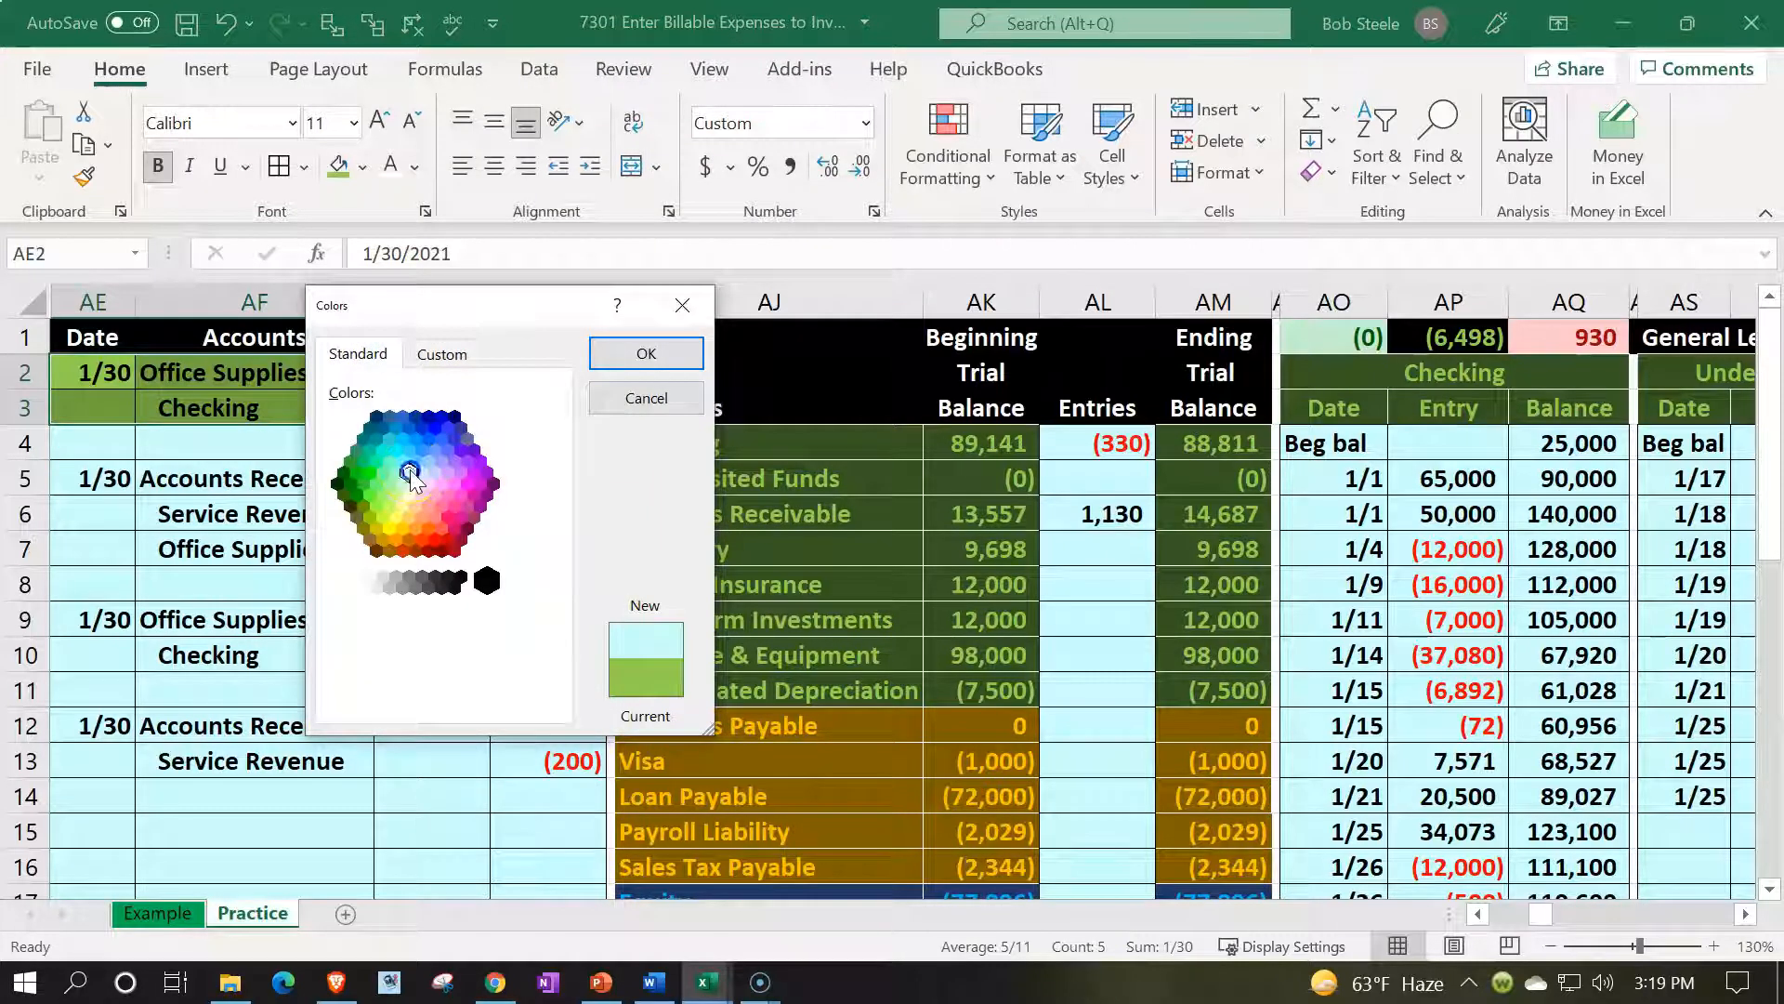
left_click(646, 353)
Fill the 1/30 Accounts Receivable, Service Revenue and Office Supplies journal entry, AE5:AH7, with light green
left_click(109, 476)
left_click_drag(109, 475, 528, 548)
left_click(362, 167)
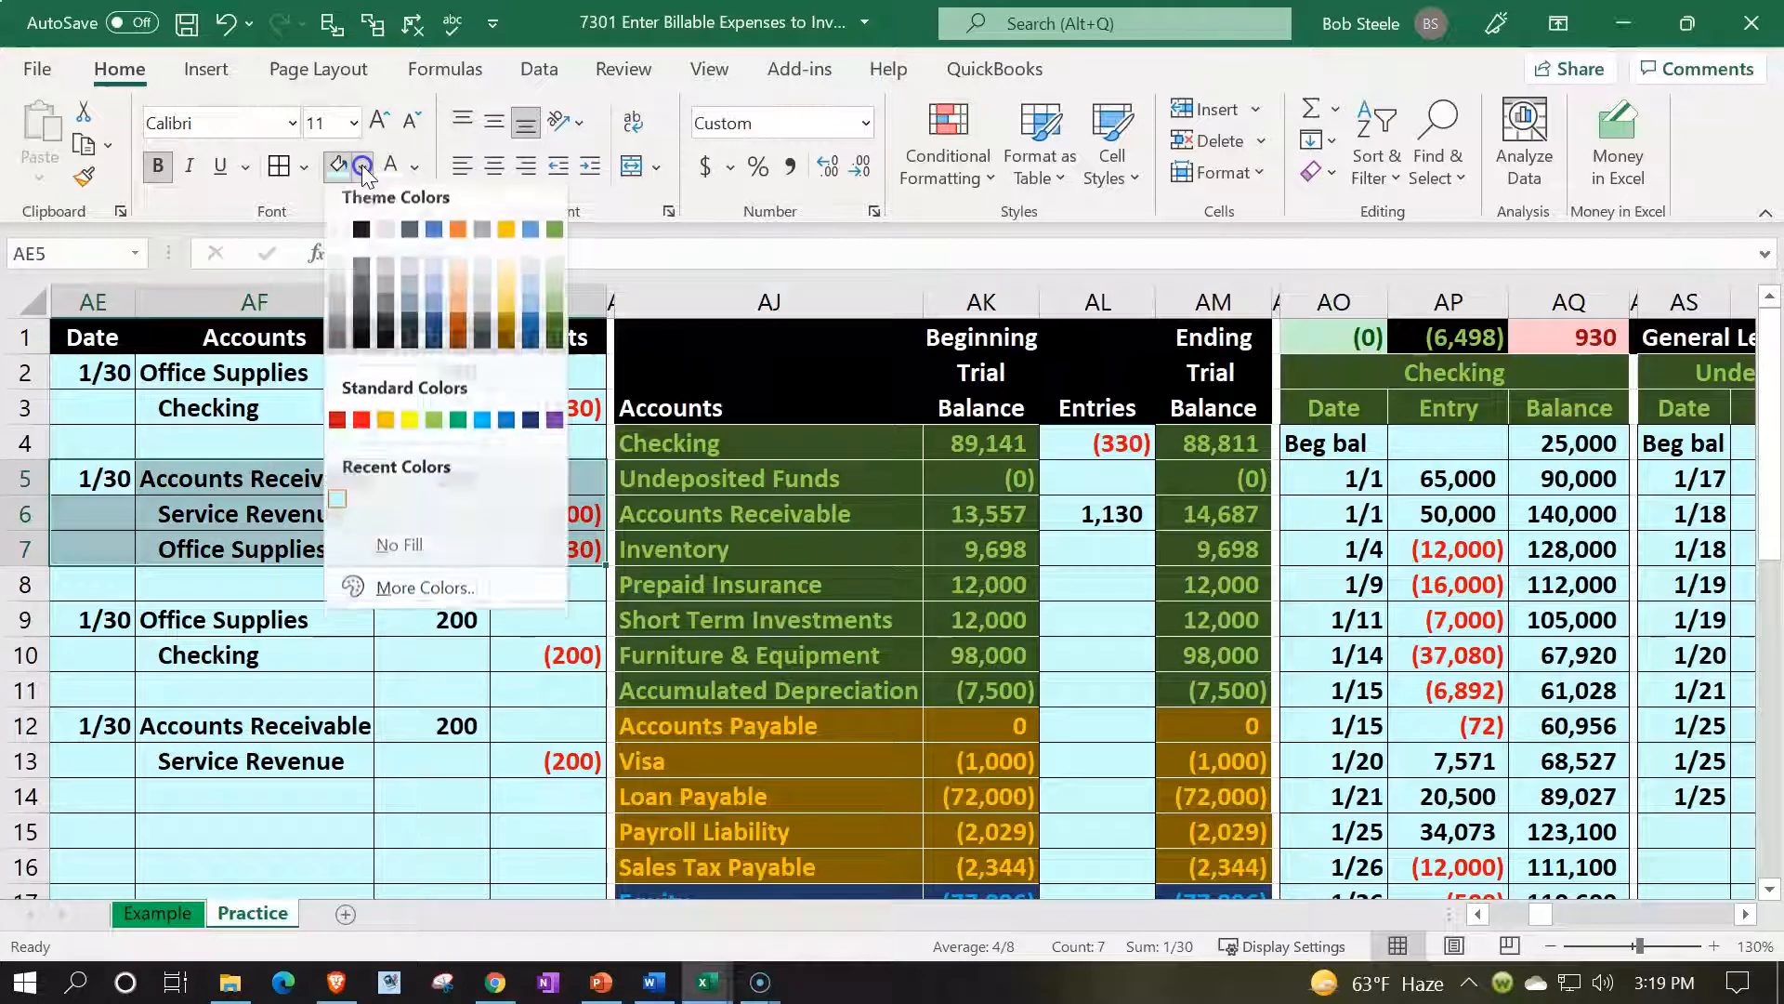
left_click(441, 431)
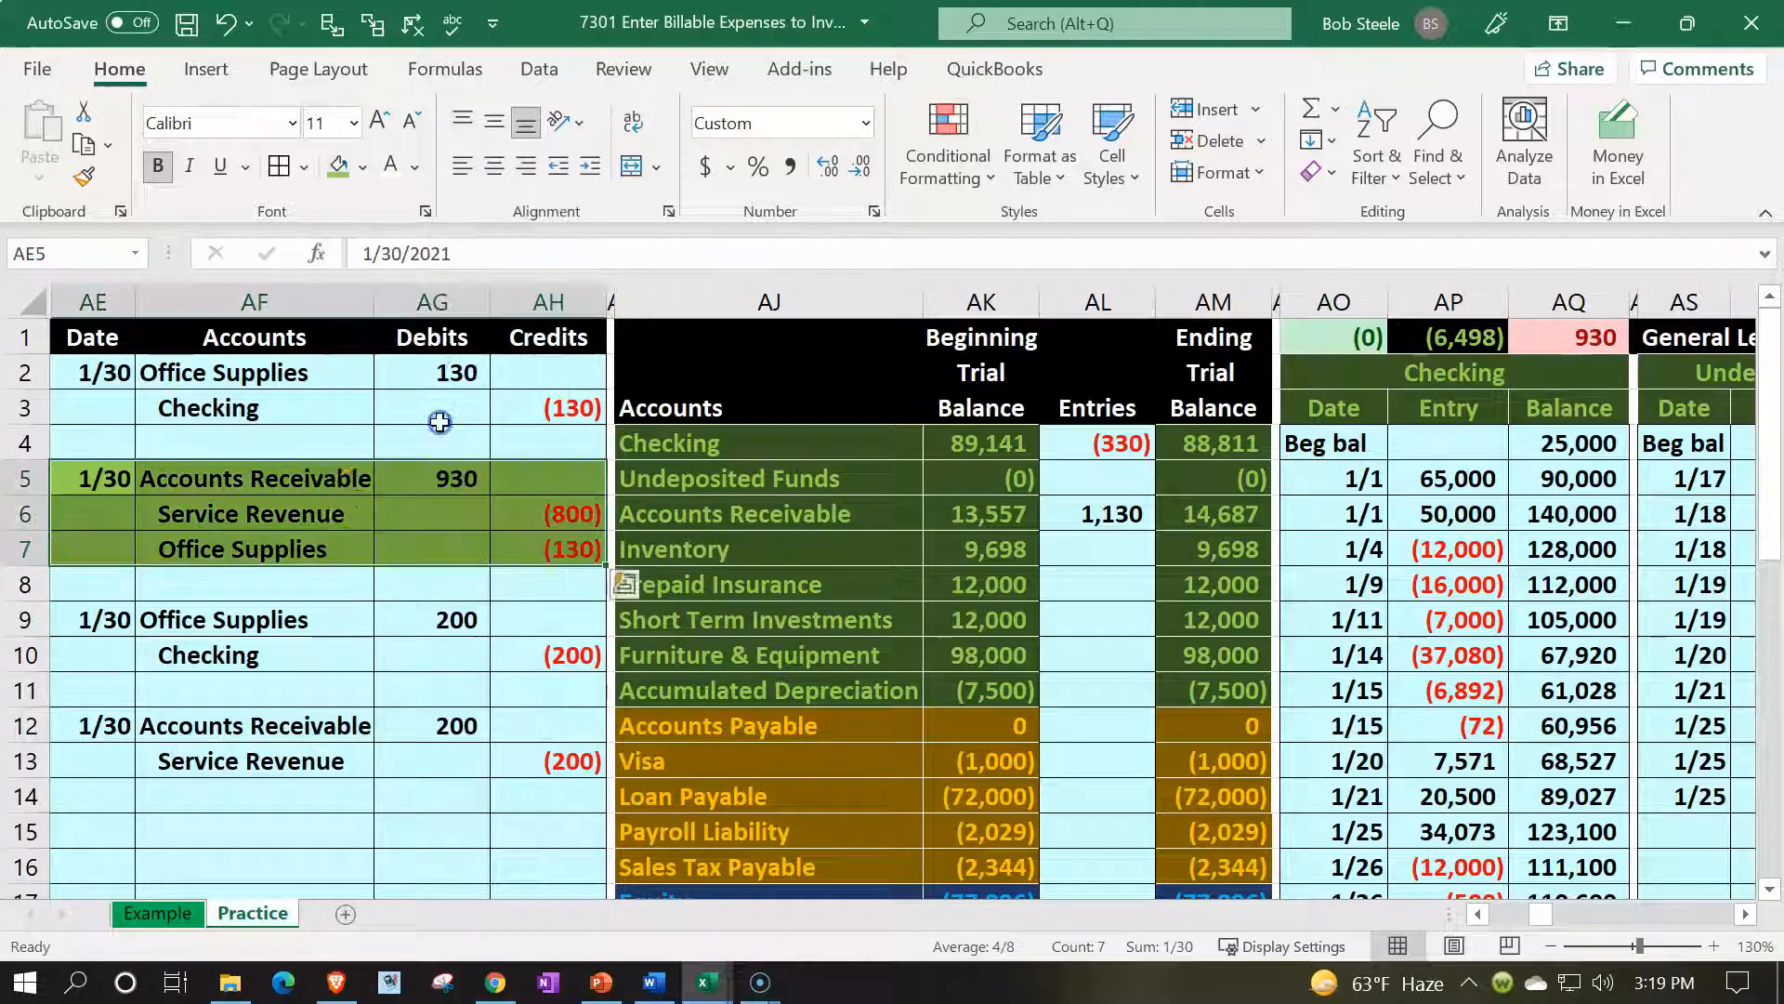
Enter the date 1/30 in AW15, the next free row of the Accounts Receivable general ledger account
left_click(319, 480)
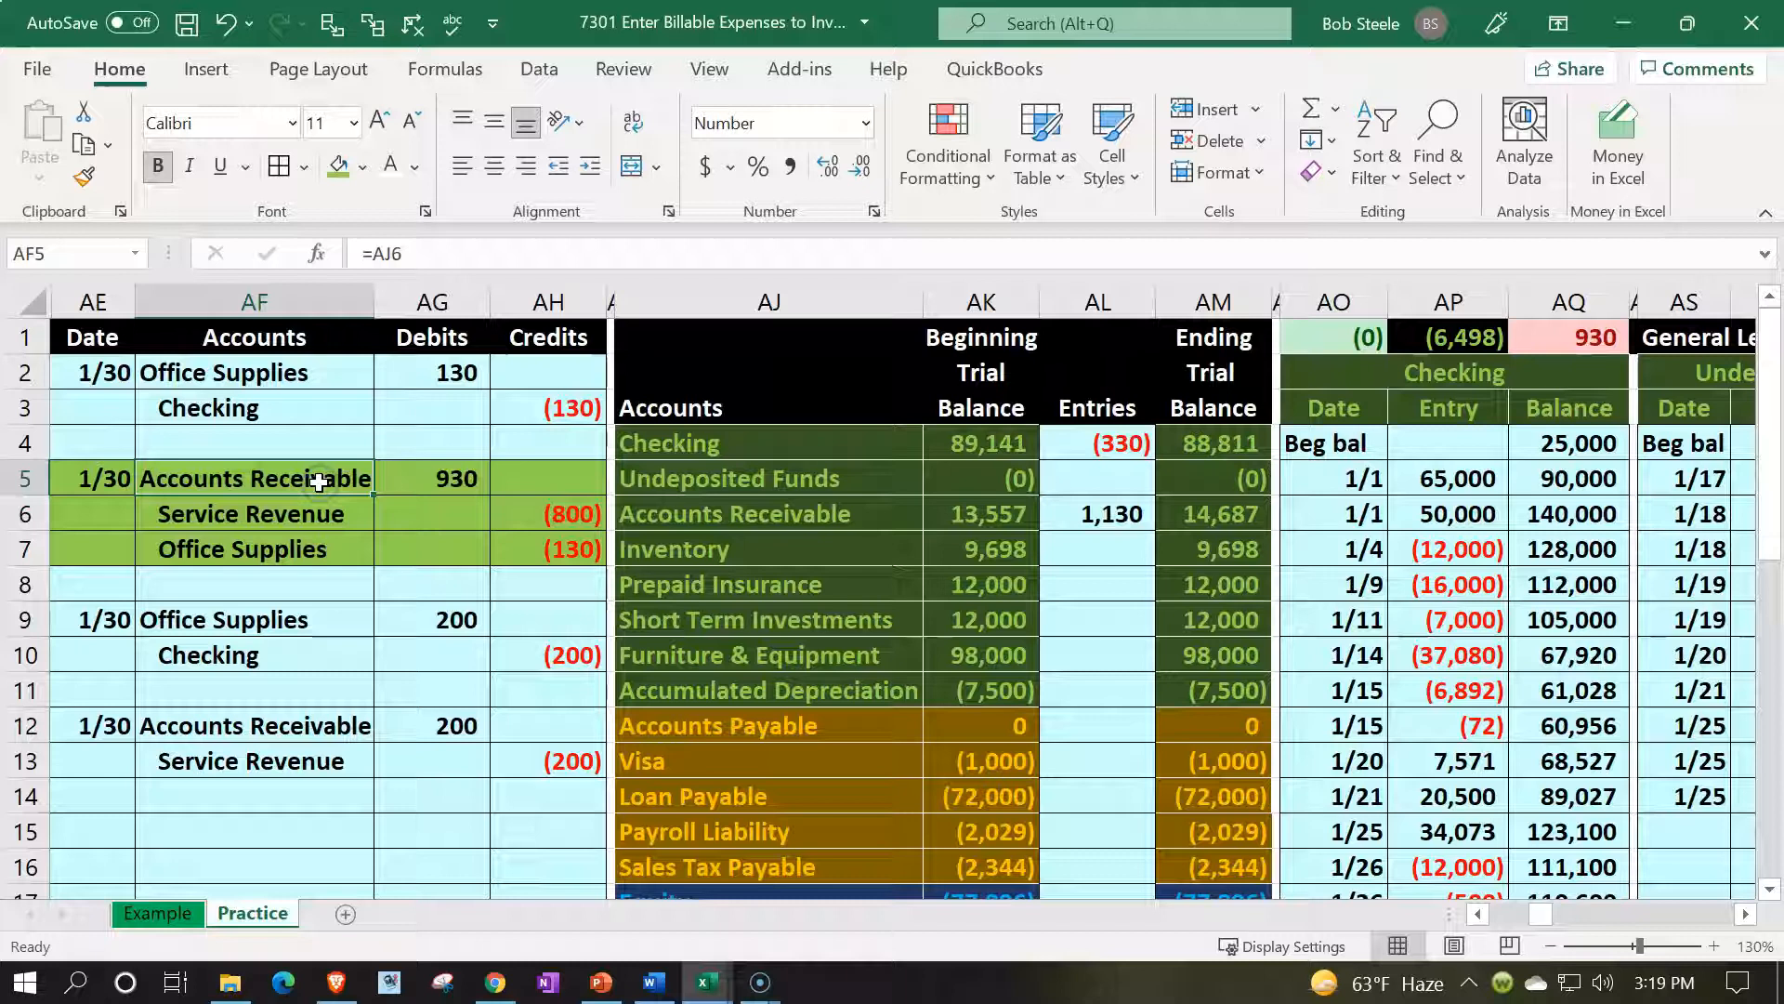
key("Right")
key("Right")
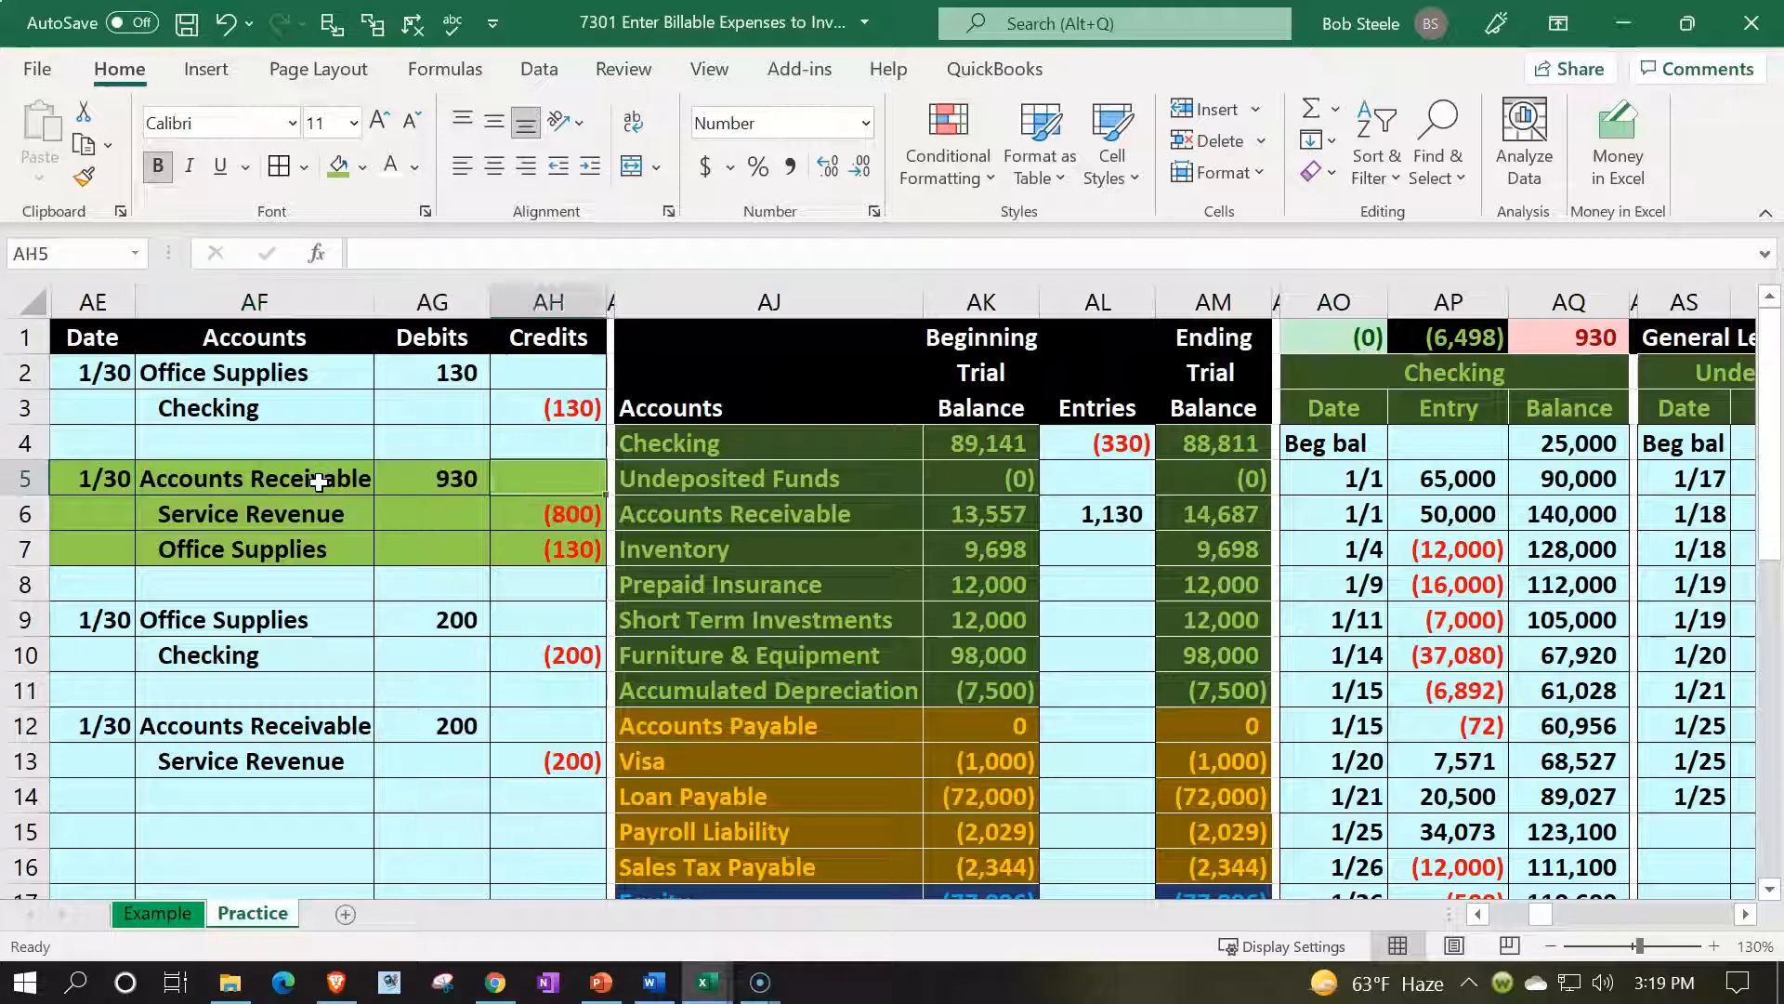
key("Down")
key("Right")
key("Right")
key("Right")
key("Right")
key("Right")
key("Right")
key("Right")
key("Right")
key("Right")
key("Right")
key("Right")
key("Right")
key("Right")
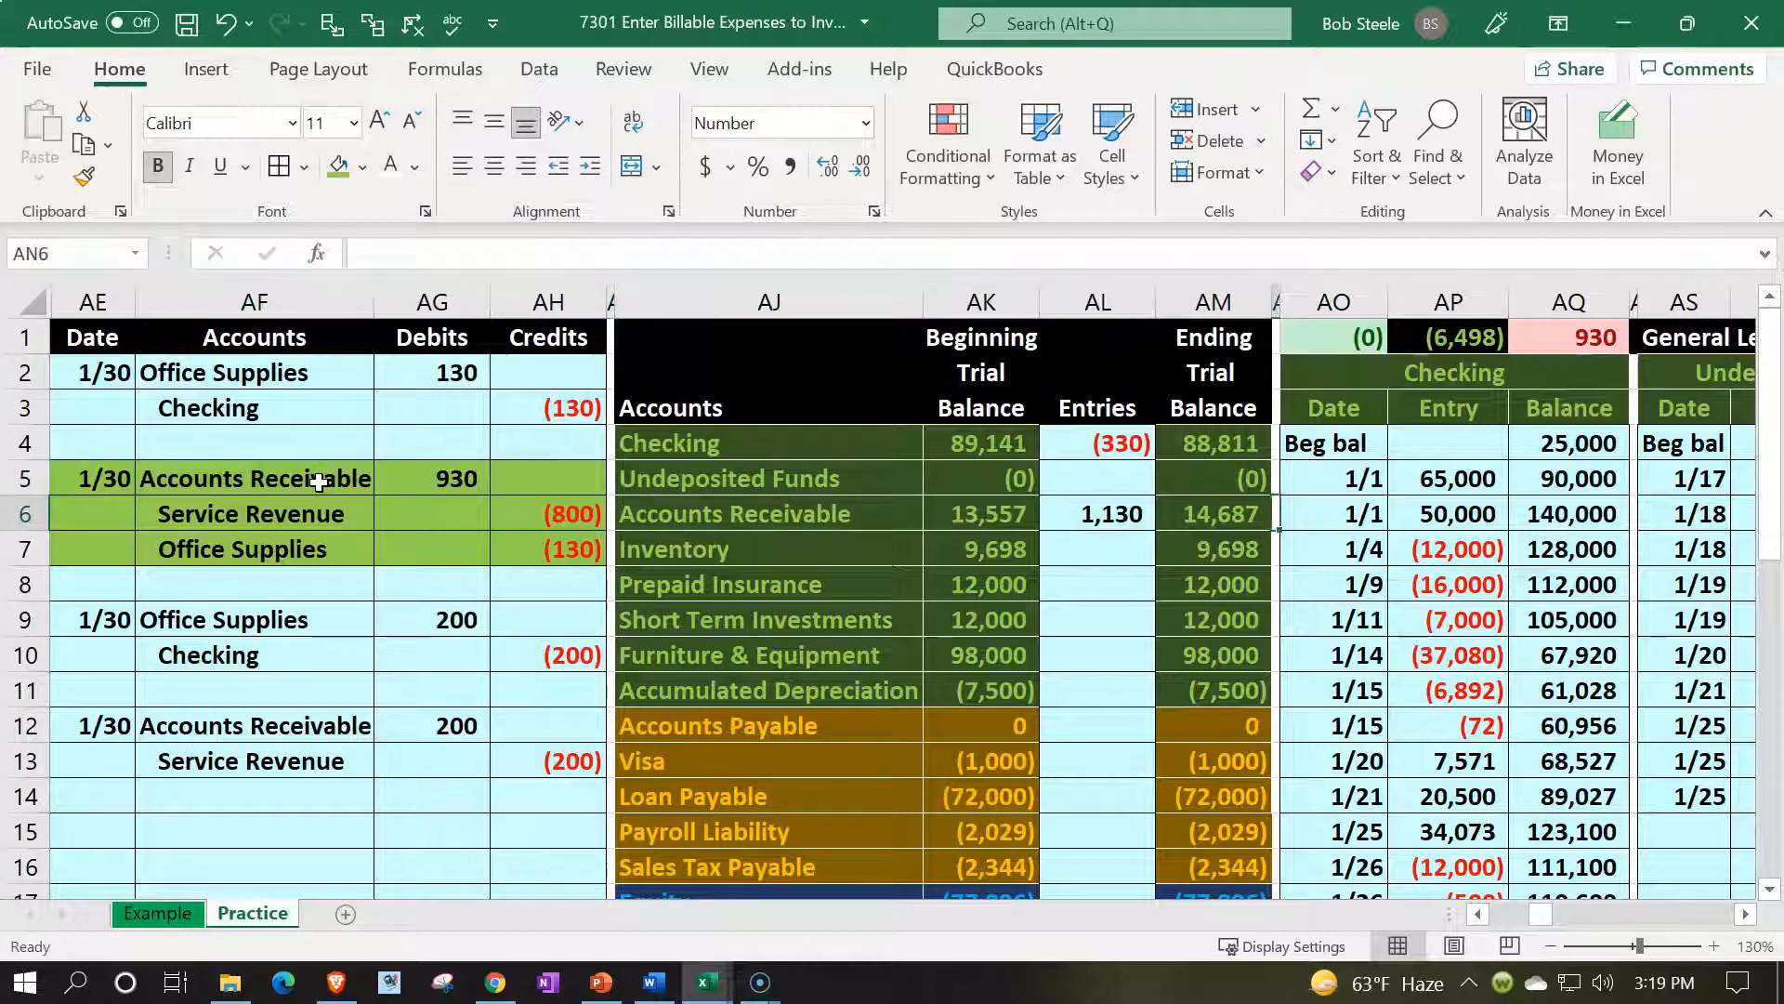
key("Right")
key("Right")
key("Right")
key("Right")
key("Down")
key("Down")
key("Down")
key("Down")
key("Down")
key("Down")
key("Down")
key("Down")
key("Down")
key("Down")
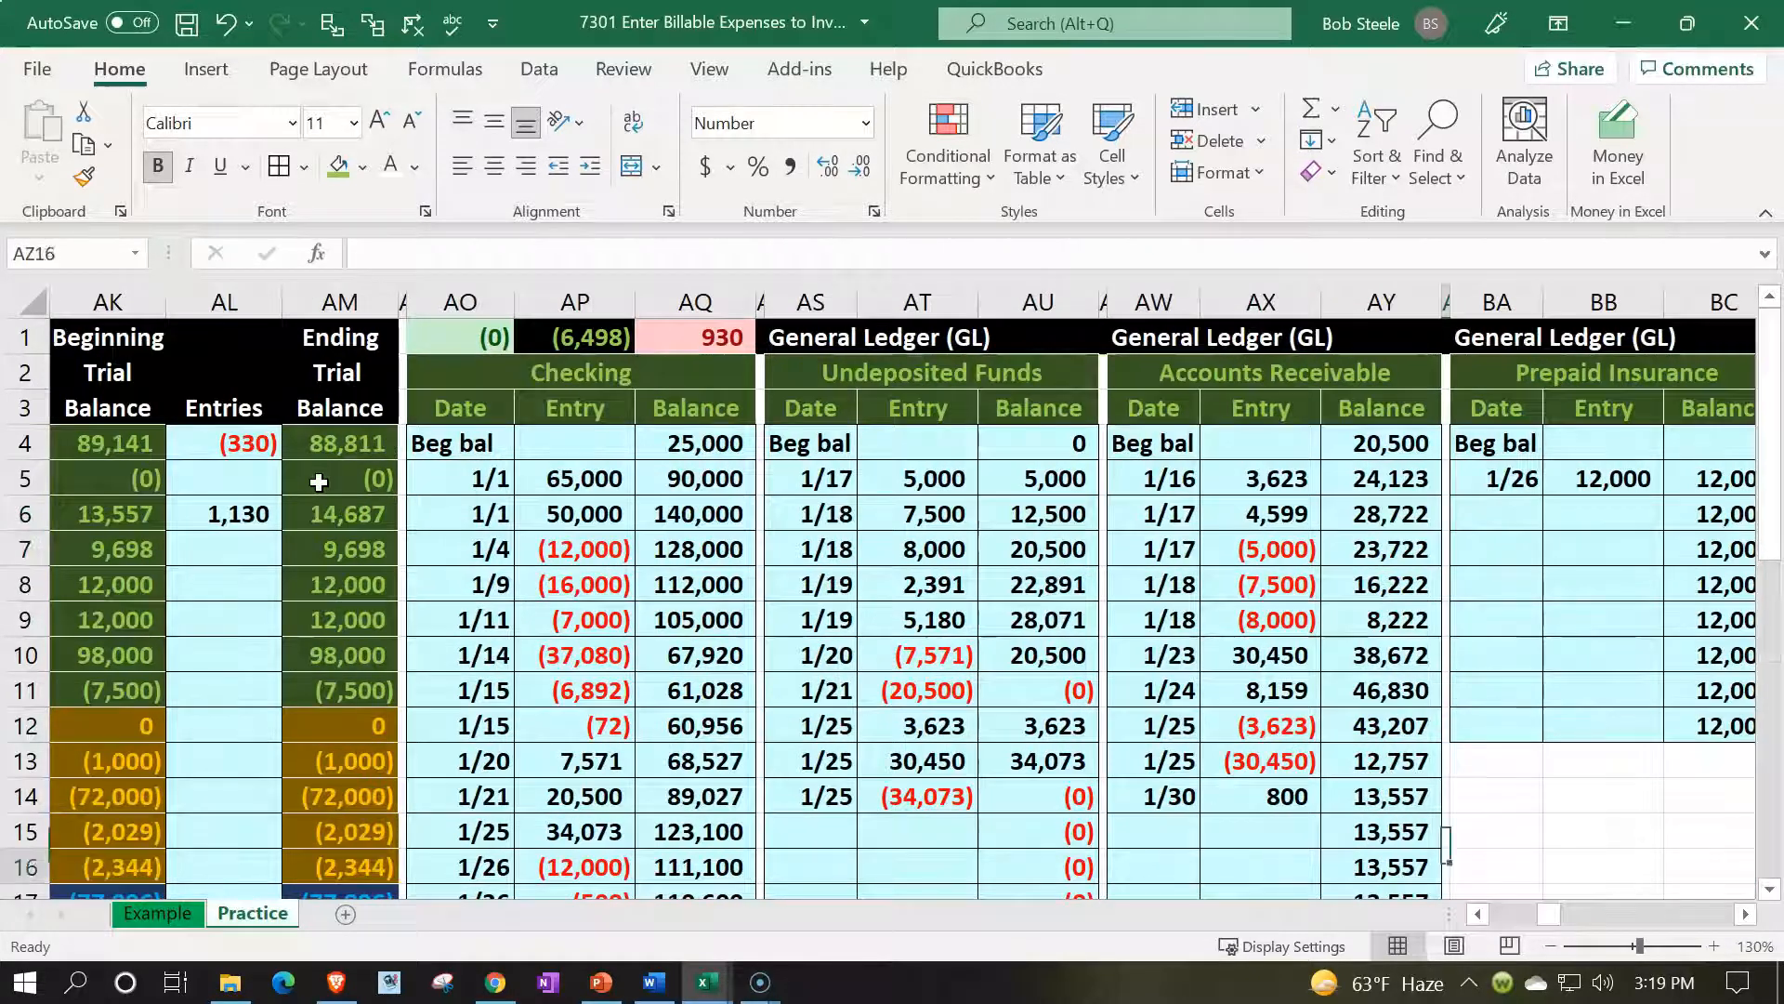
key("Down")
key("Left")
key("Left")
key("Up")
key("Up")
key("Left")
type("1/")
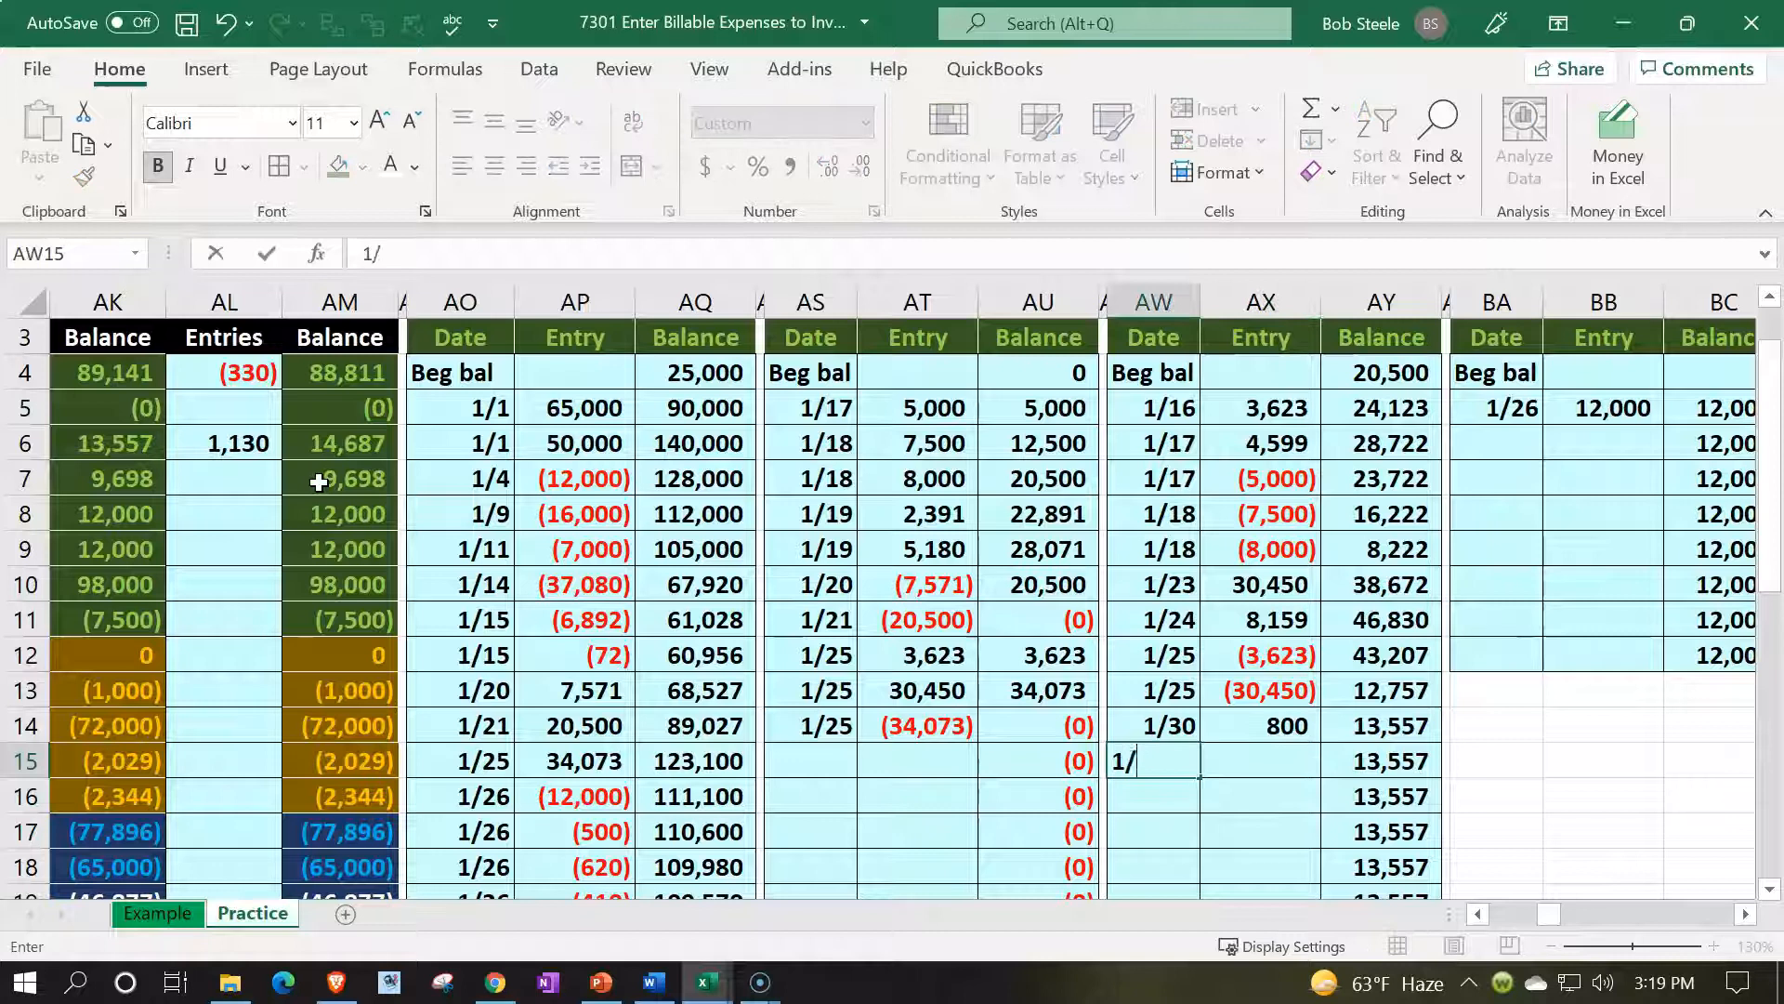
key("Tab")
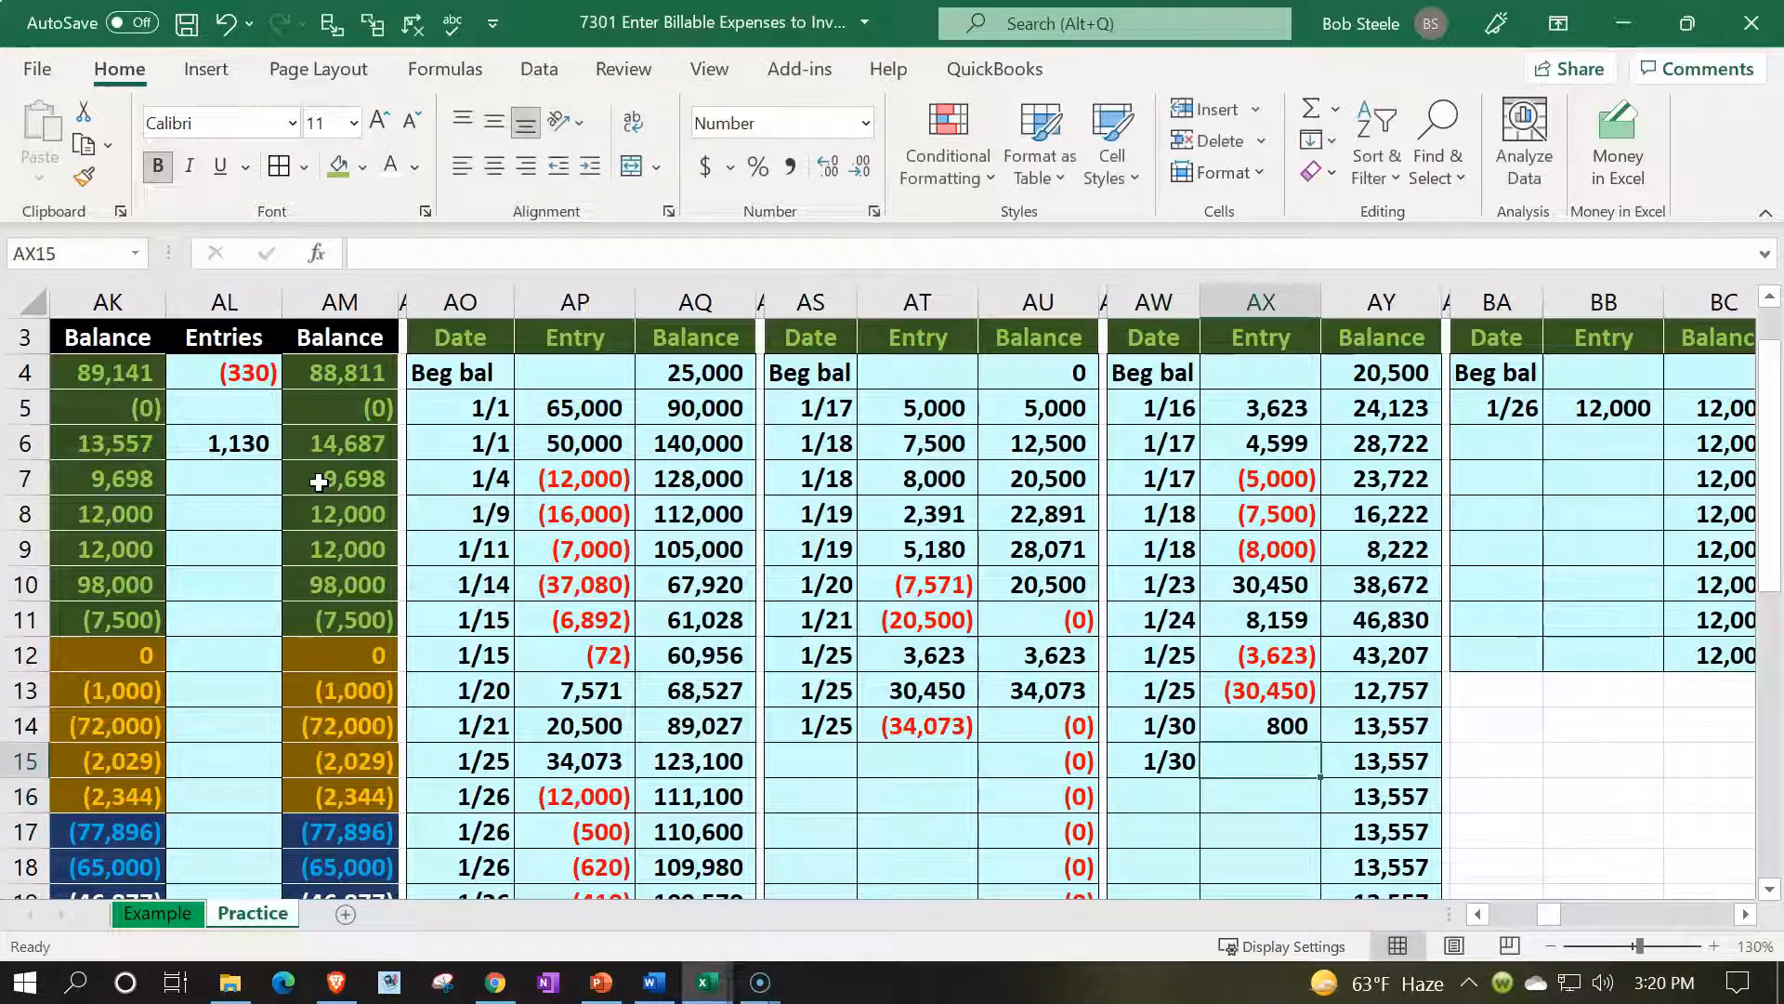
Link the Accounts Receivable ledger entry in AX15 to the 930 debit in journal cell AG5
type("=")
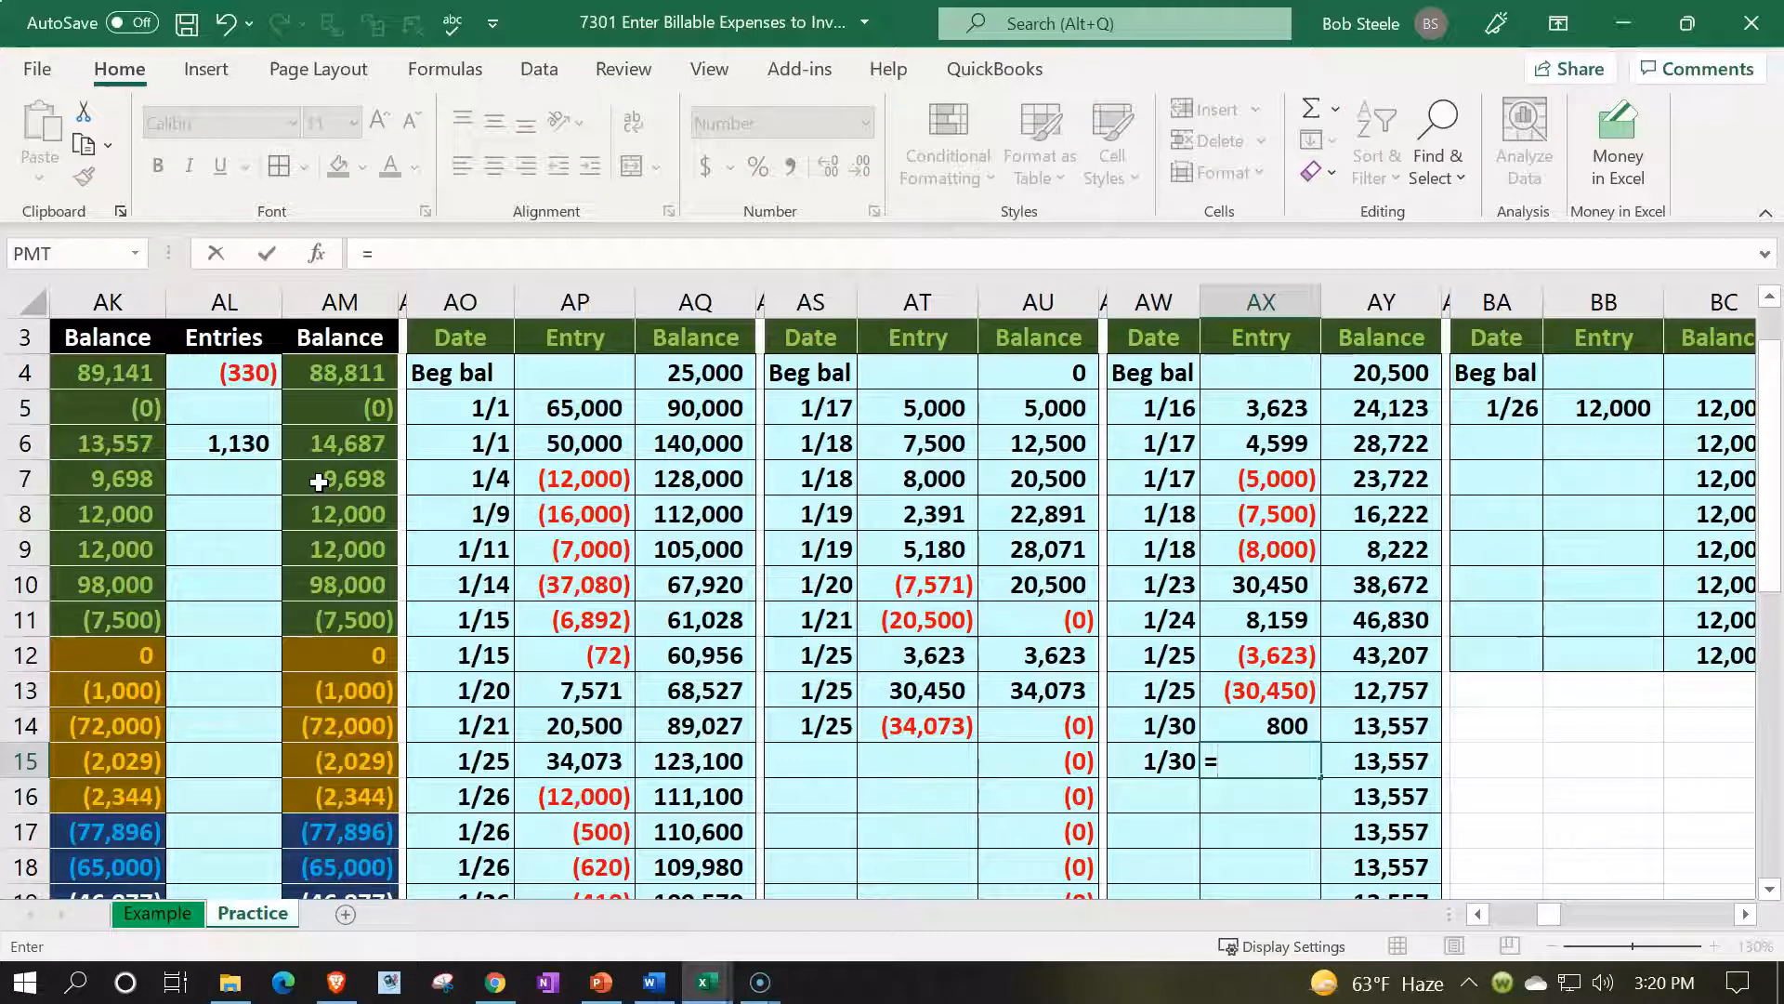
key("Left")
key("Left")
key("Left")
key("Left")
key("Left")
key("Left")
key("Left")
key("Left")
key("Left")
key("Left")
key("Left")
key("Left")
key("Left")
key("Left")
key("Left")
key("Left")
key("Left")
key("Left")
key("Left")
key("Up")
key("Up")
key("Up")
key("Up")
key("Up")
key("Up")
key("Up")
key("Up")
key("Up")
key("Right")
key("Right")
key("Right")
key("Up")
key("Left")
key("Return")
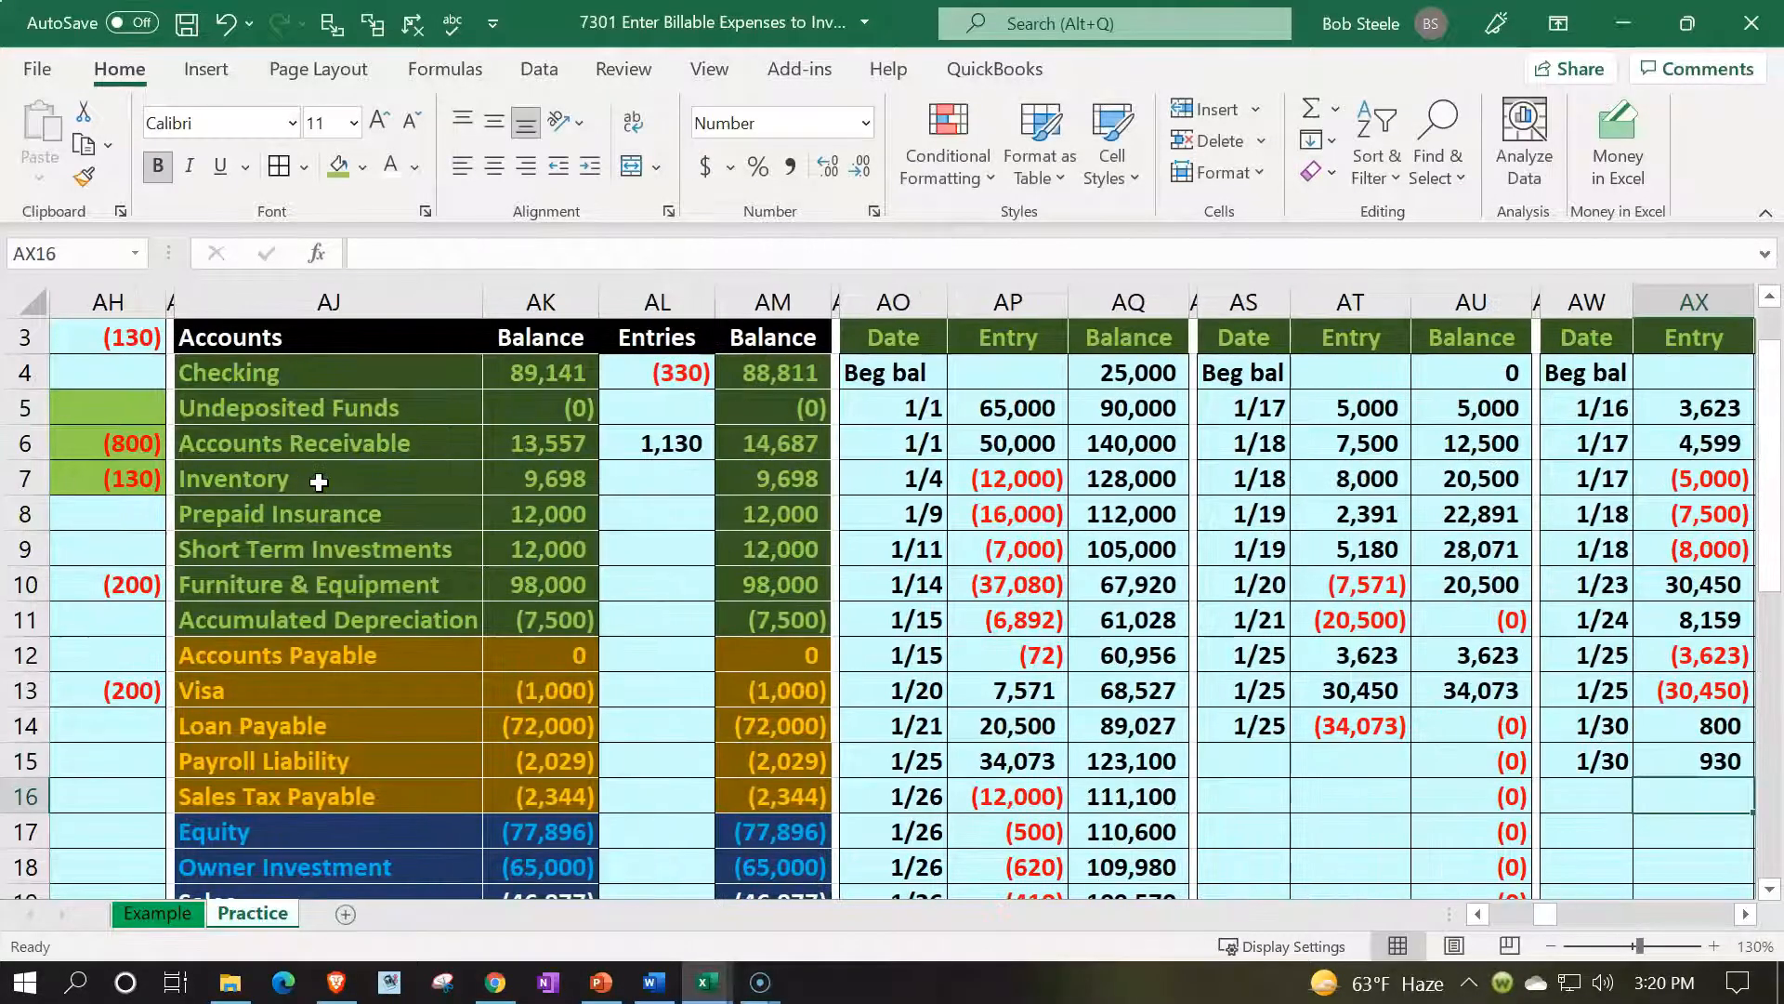
Review the Accounts Receivable running balance in AY15 and the general ledger balance total in AO1
key("Up")
key("Right")
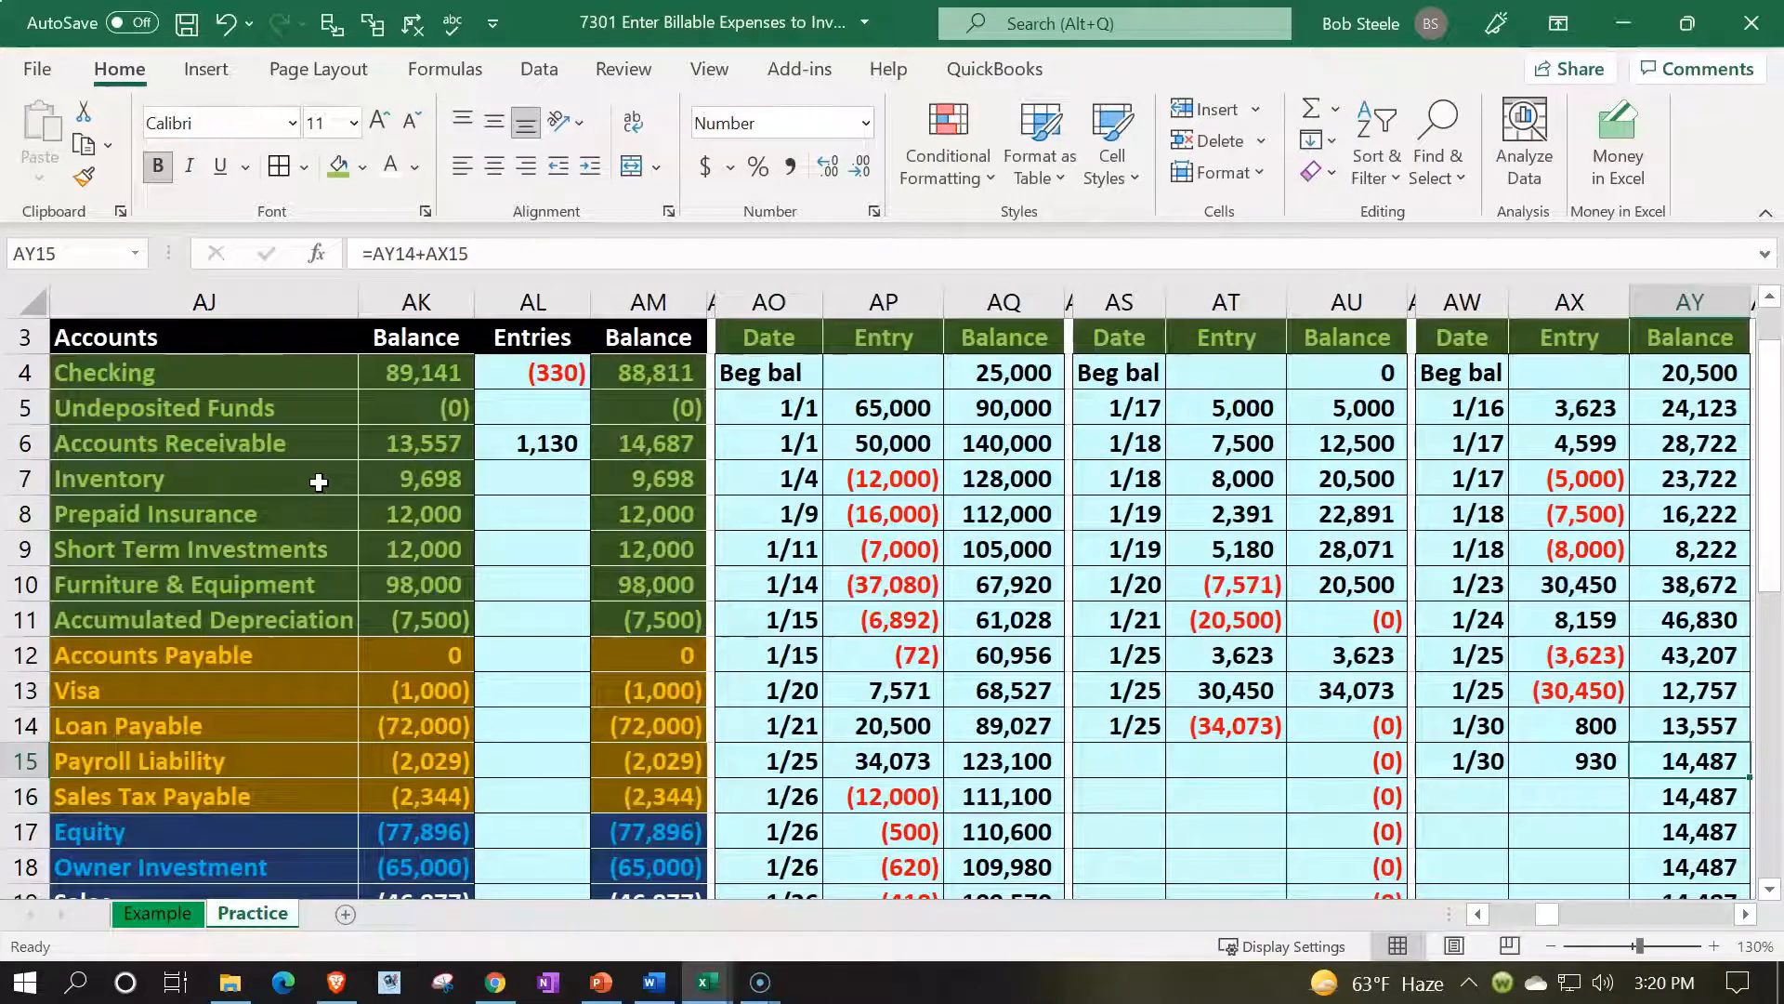
scroll(319, 481, "up", 1)
left_click(737, 338)
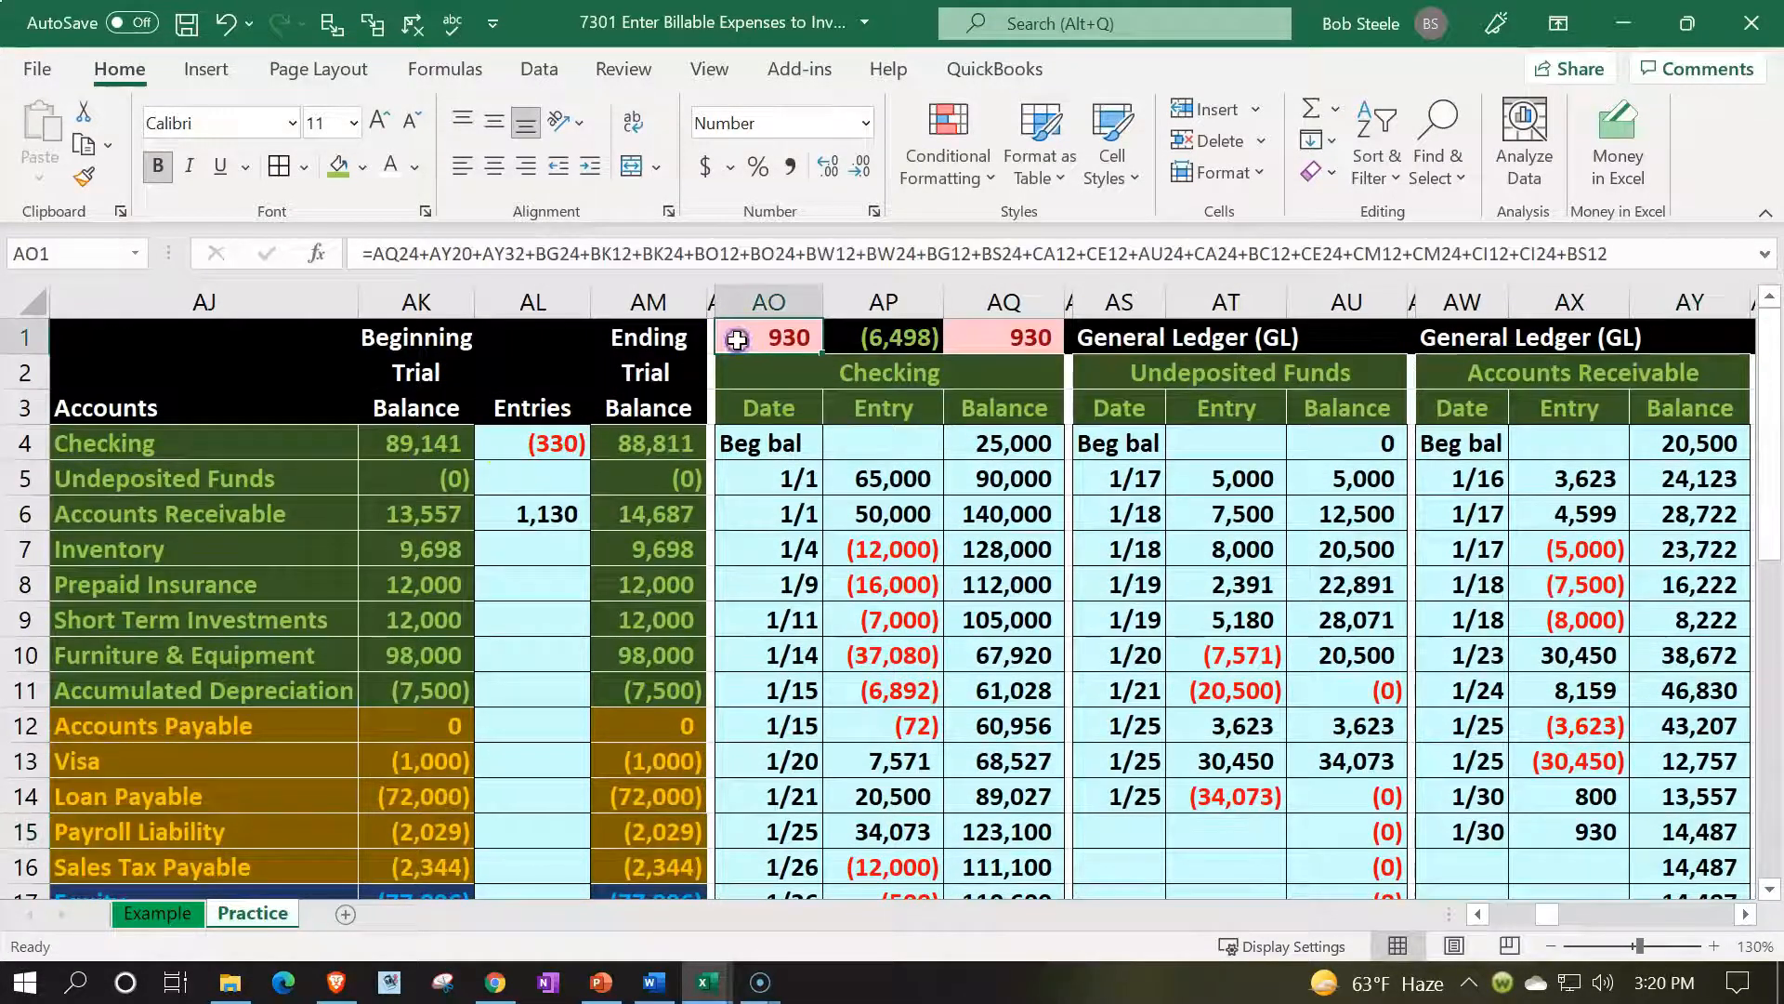
Examine the journal's Service Revenue credit in AH6 and the Service Revenue row of the trial balance
key("Left")
key("Left")
key("Left")
key("Left")
key("Left")
key("Left")
key("Left")
key("Left")
key("Left")
key("Left")
key("Down")
key("Down")
key("Down")
key("Down")
key("Down")
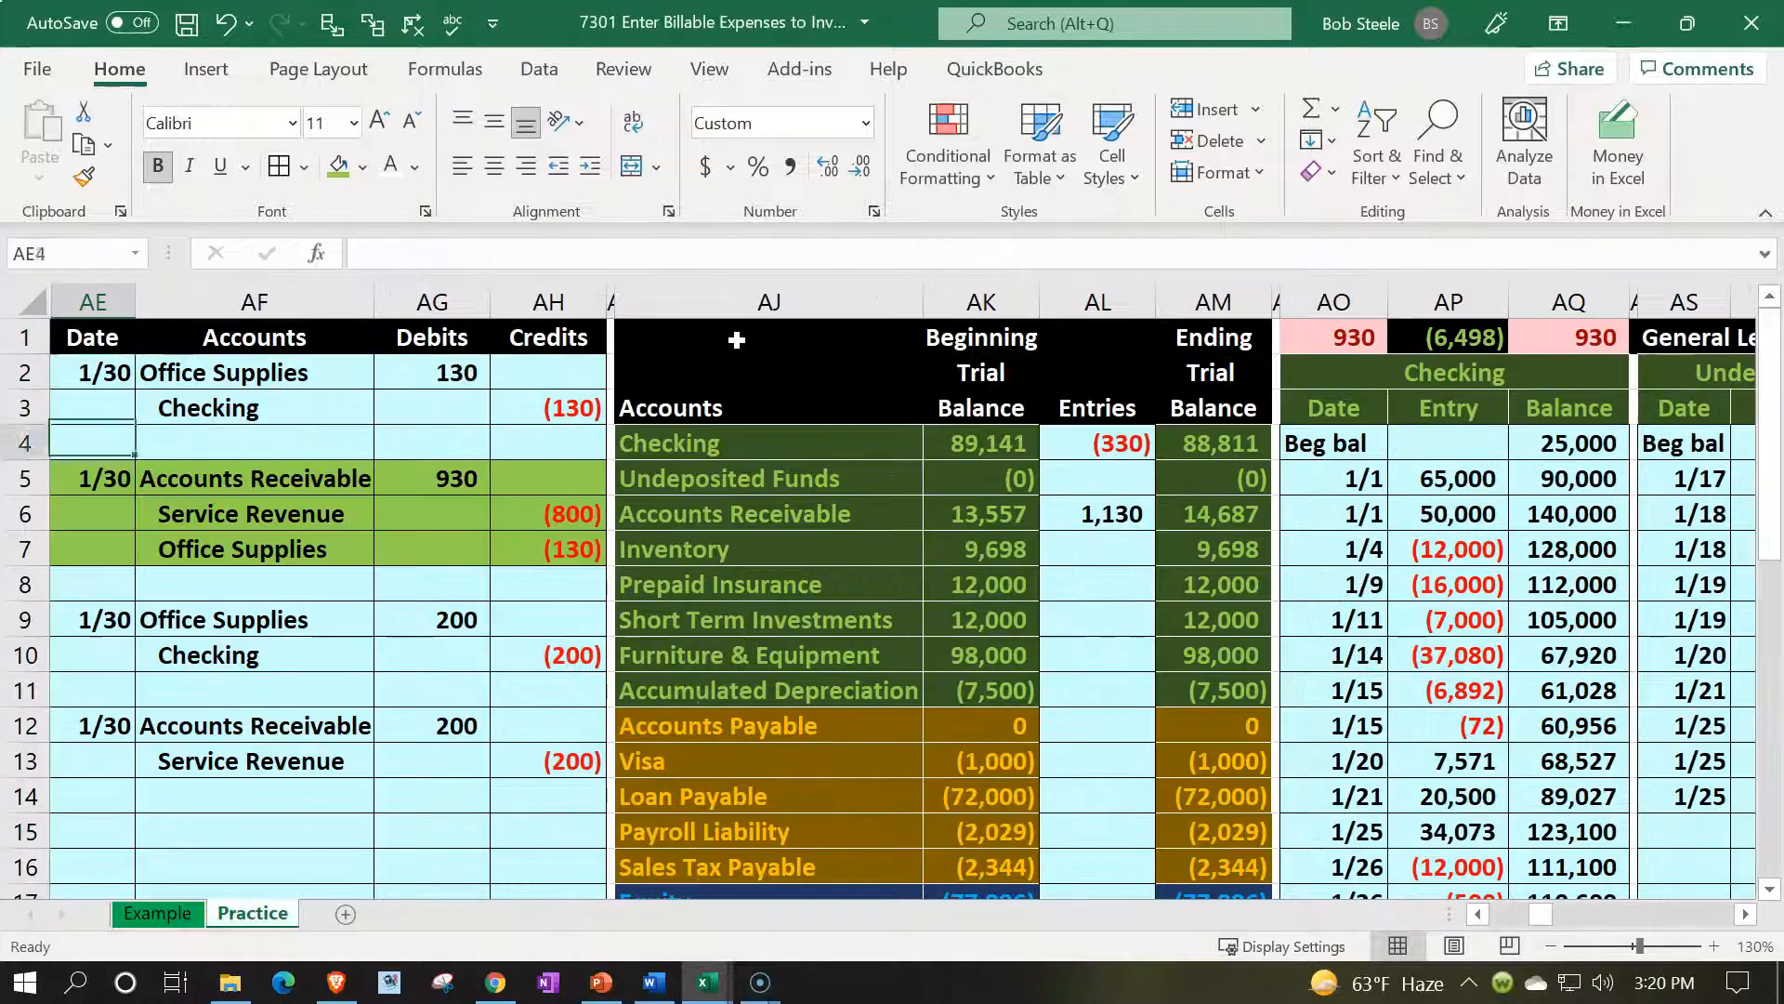
key("Right")
key("Right")
key("Right")
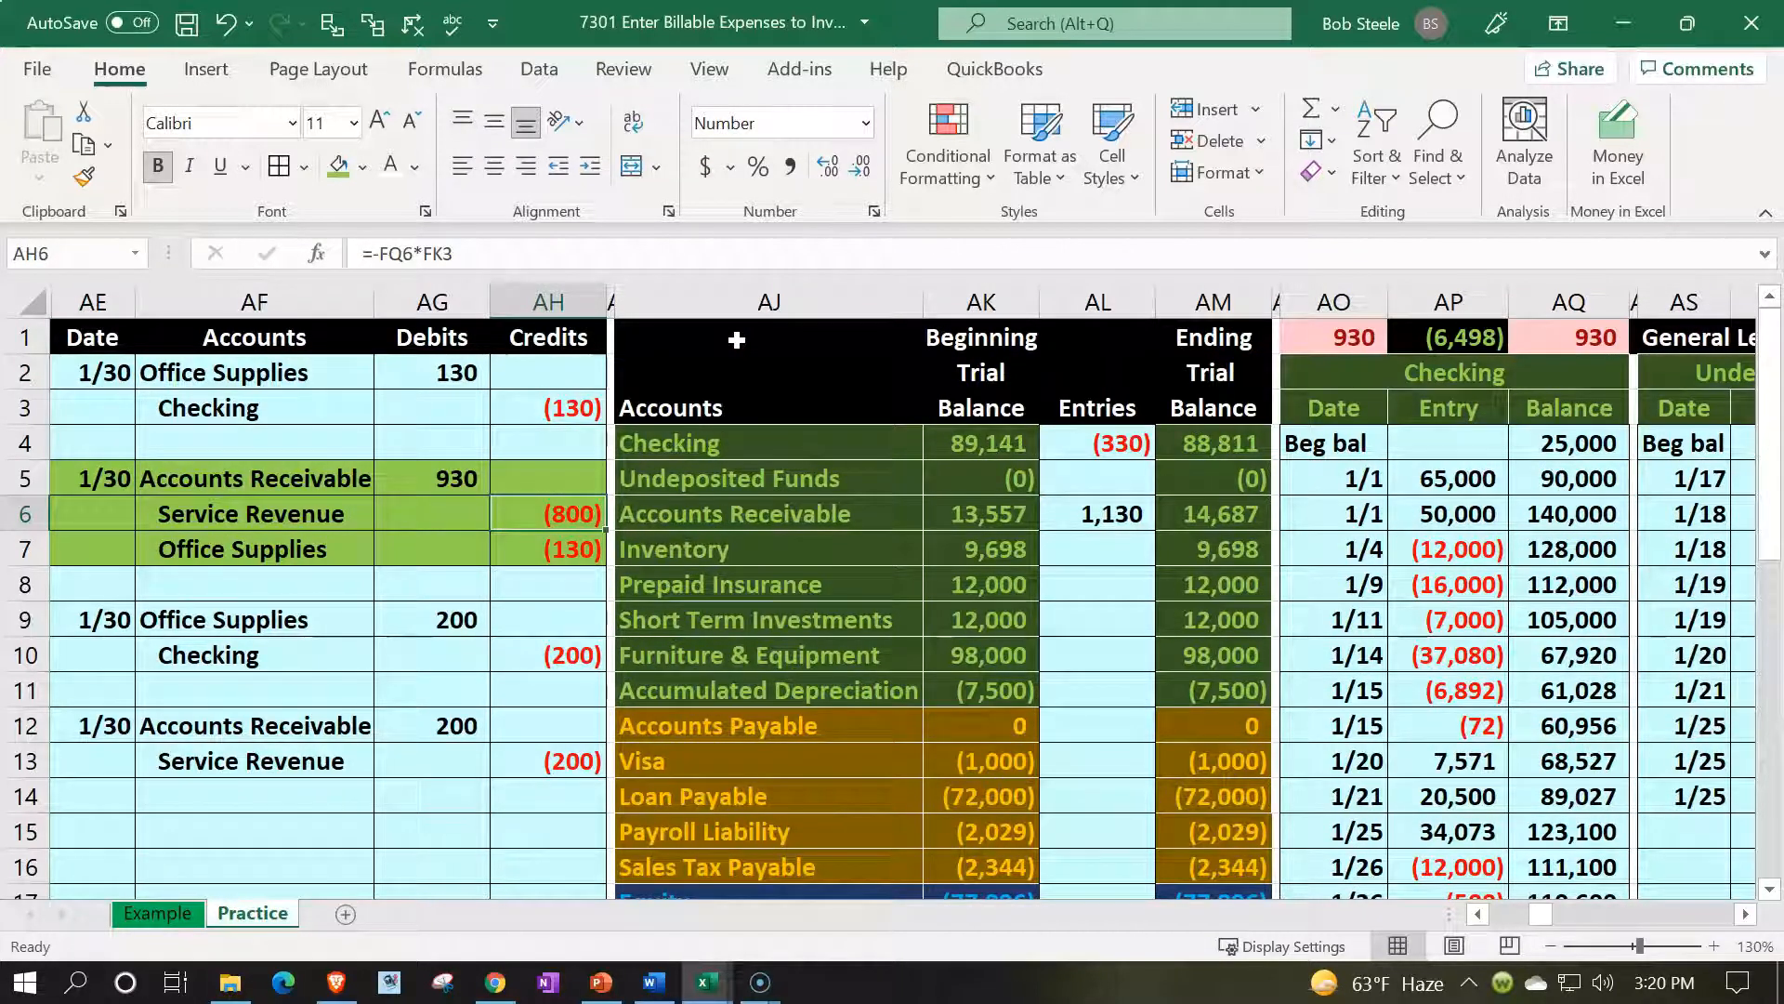
scroll(744, 561, "down", 2)
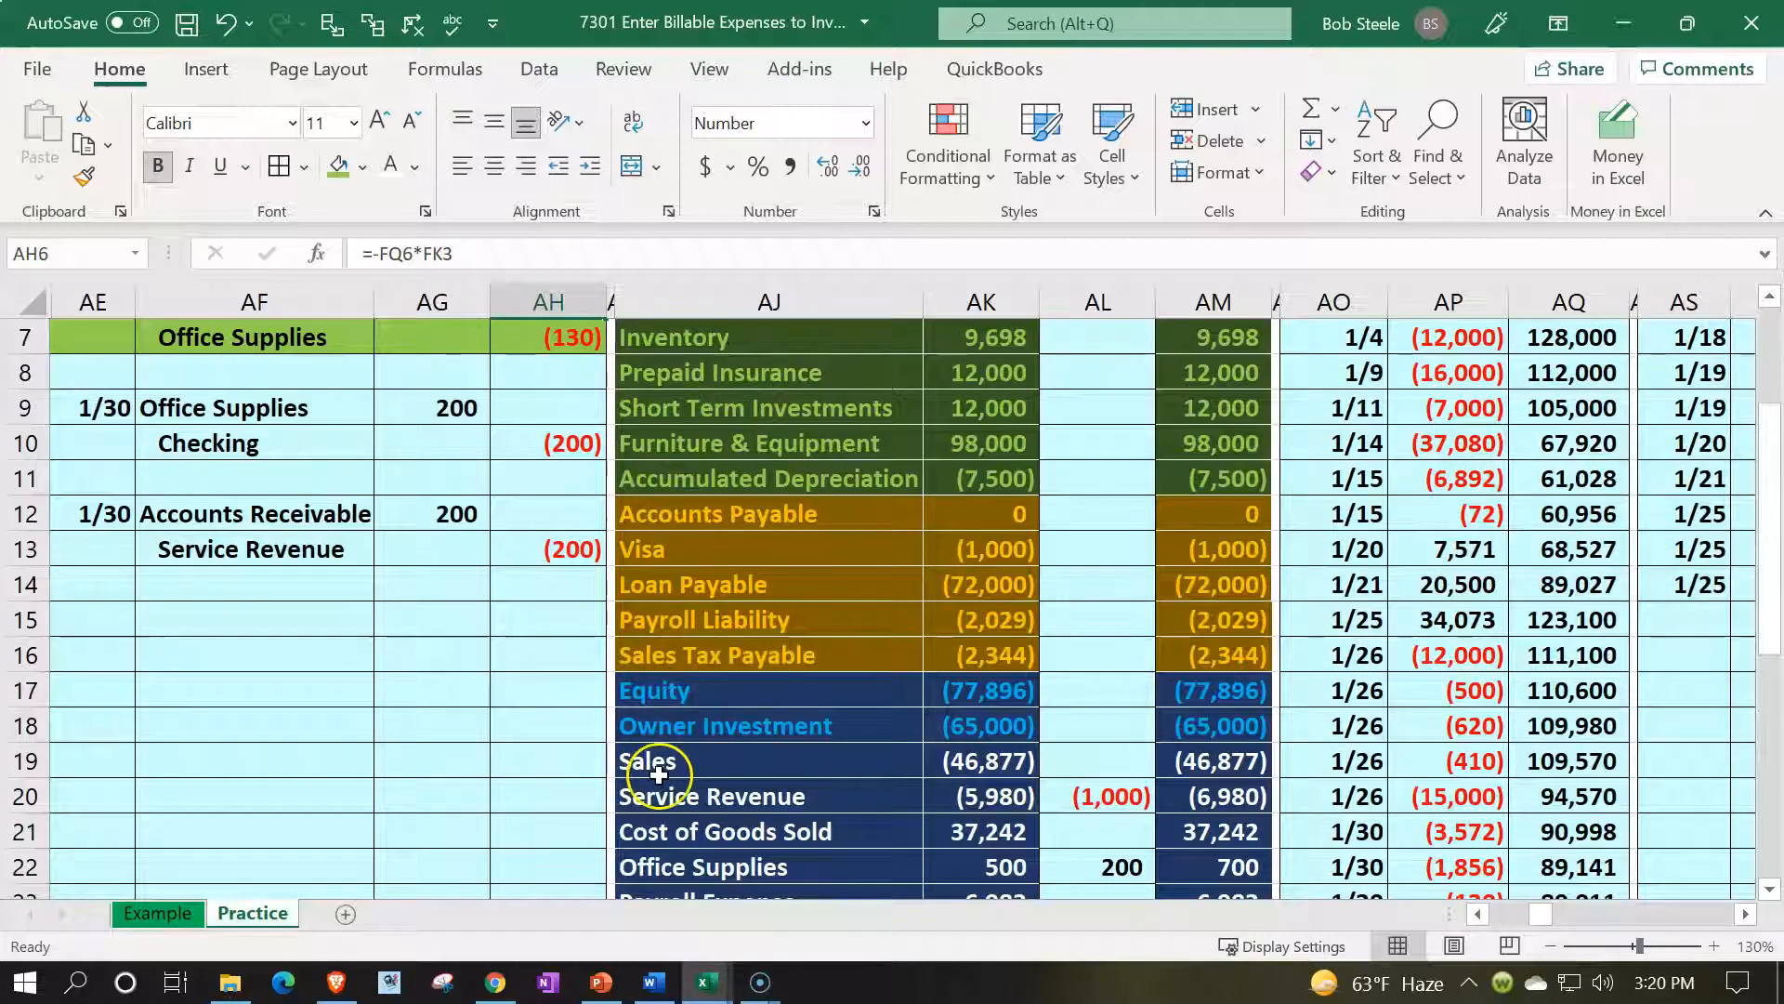
scroll(617, 660, "up", 2)
Enter the date 1/30 in BY19, the next free row of the Service Revenue general ledger account
key("Right")
key("Right")
key("Right")
key("Right")
key("Right")
key("Right")
key("Right")
key("Right")
key("Right")
key("Right")
key("Right")
key("Right")
key("Right")
key("Right")
key("Right")
key("Right")
key("Right")
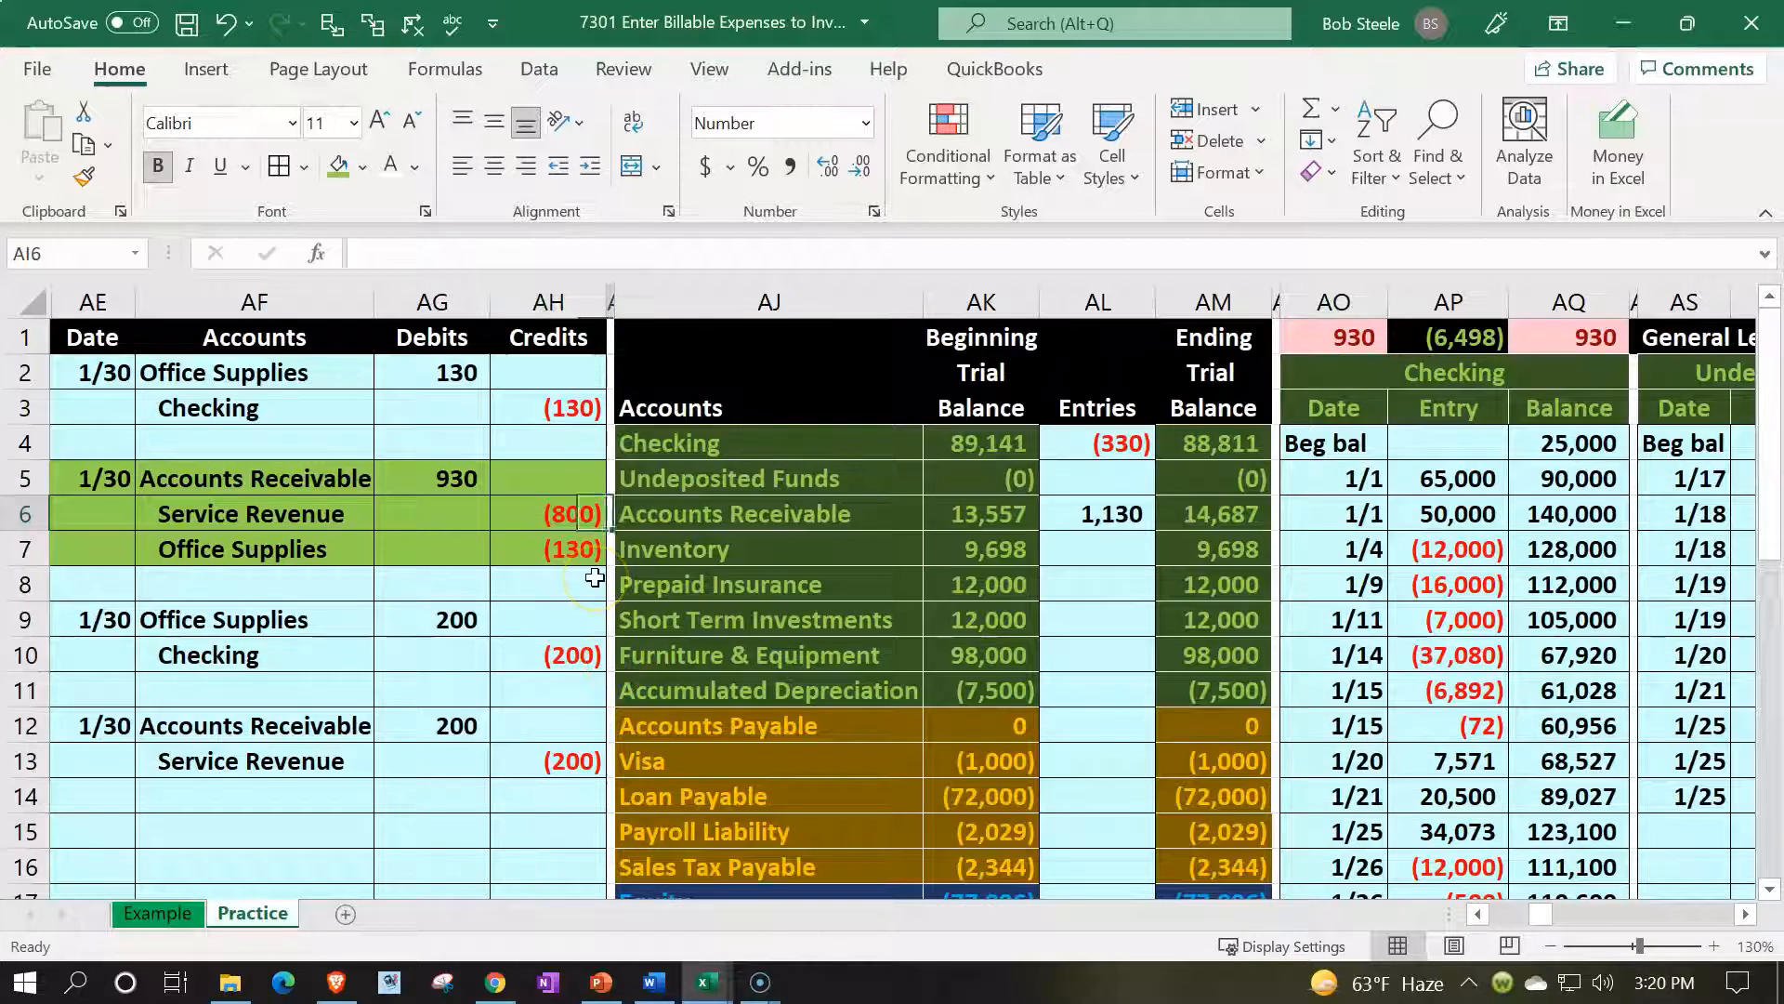
key("Right")
key("Right")
key("Right")
key("Right")
key("Right")
key("Right")
key("Right")
key("Right")
key("Right")
key("Right")
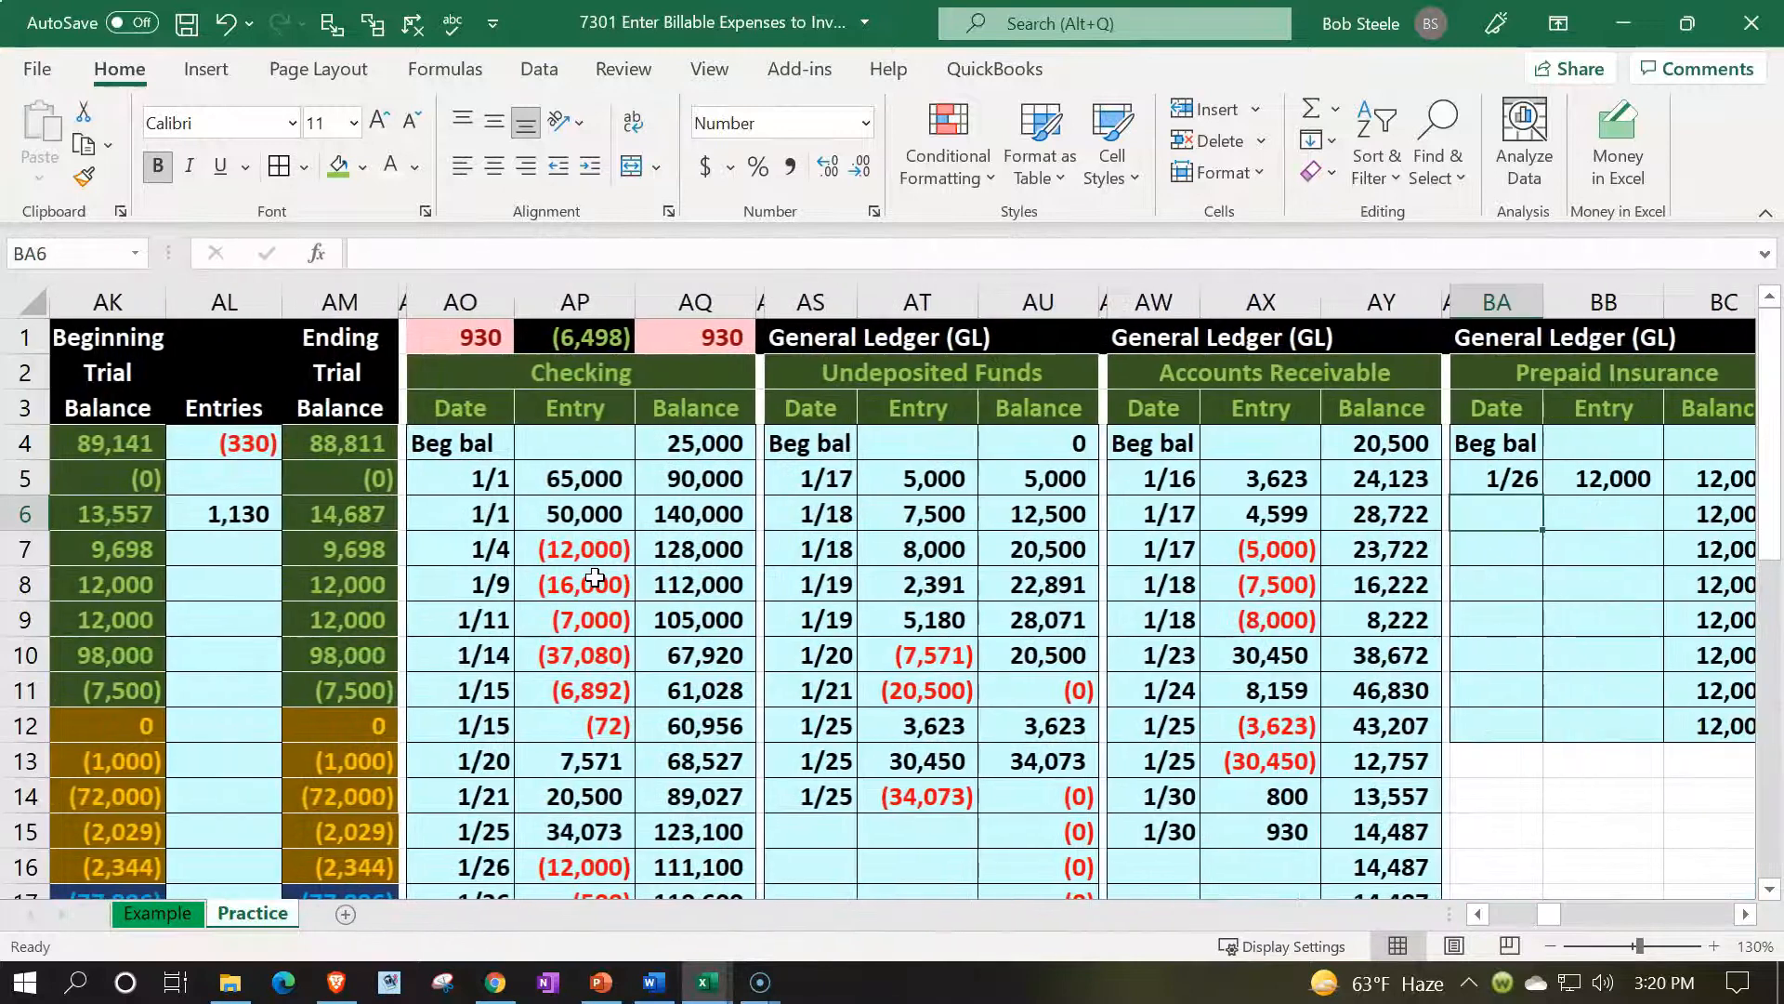
key("Right")
key("Right")
key("Right")
key("Right")
key("Right")
key("Right")
key("Right")
key("Right")
key("Right")
key("Right")
key("Right")
key("Right")
key("Right")
key("Right")
key("Right")
key("Right")
key("Right")
key("Right")
key("Right")
key("Right")
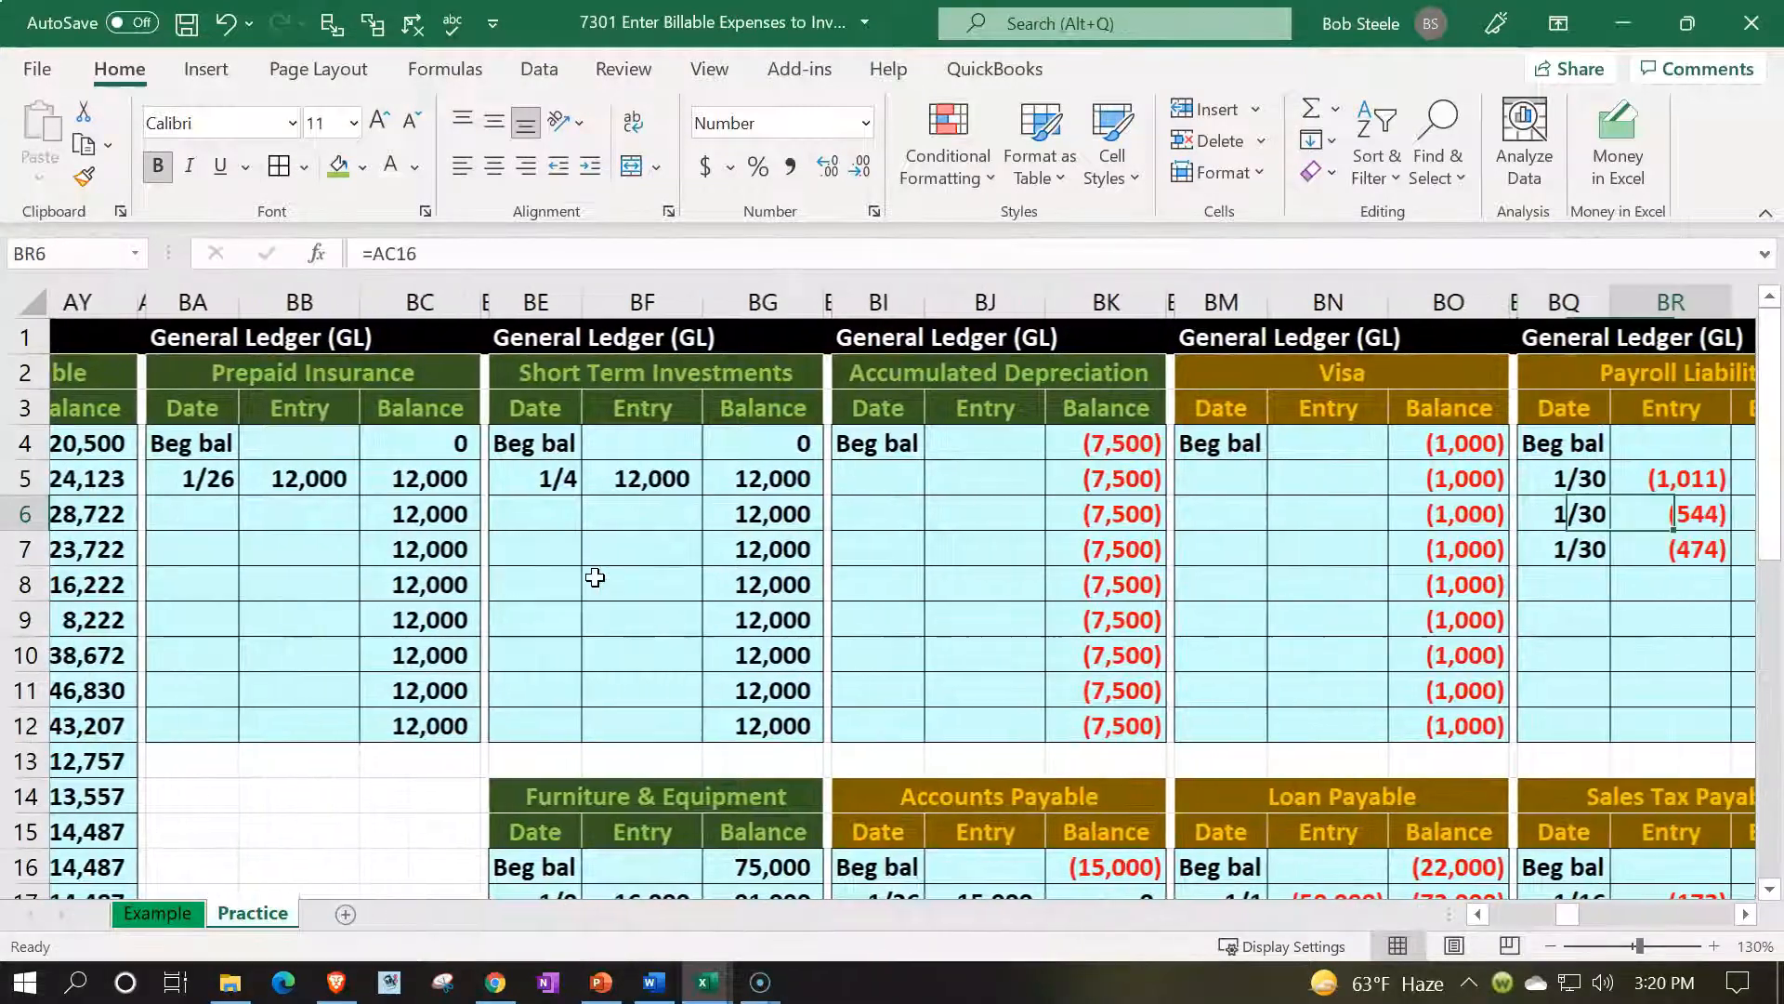
key("Right")
key("Right")
key("Right")
key("Right")
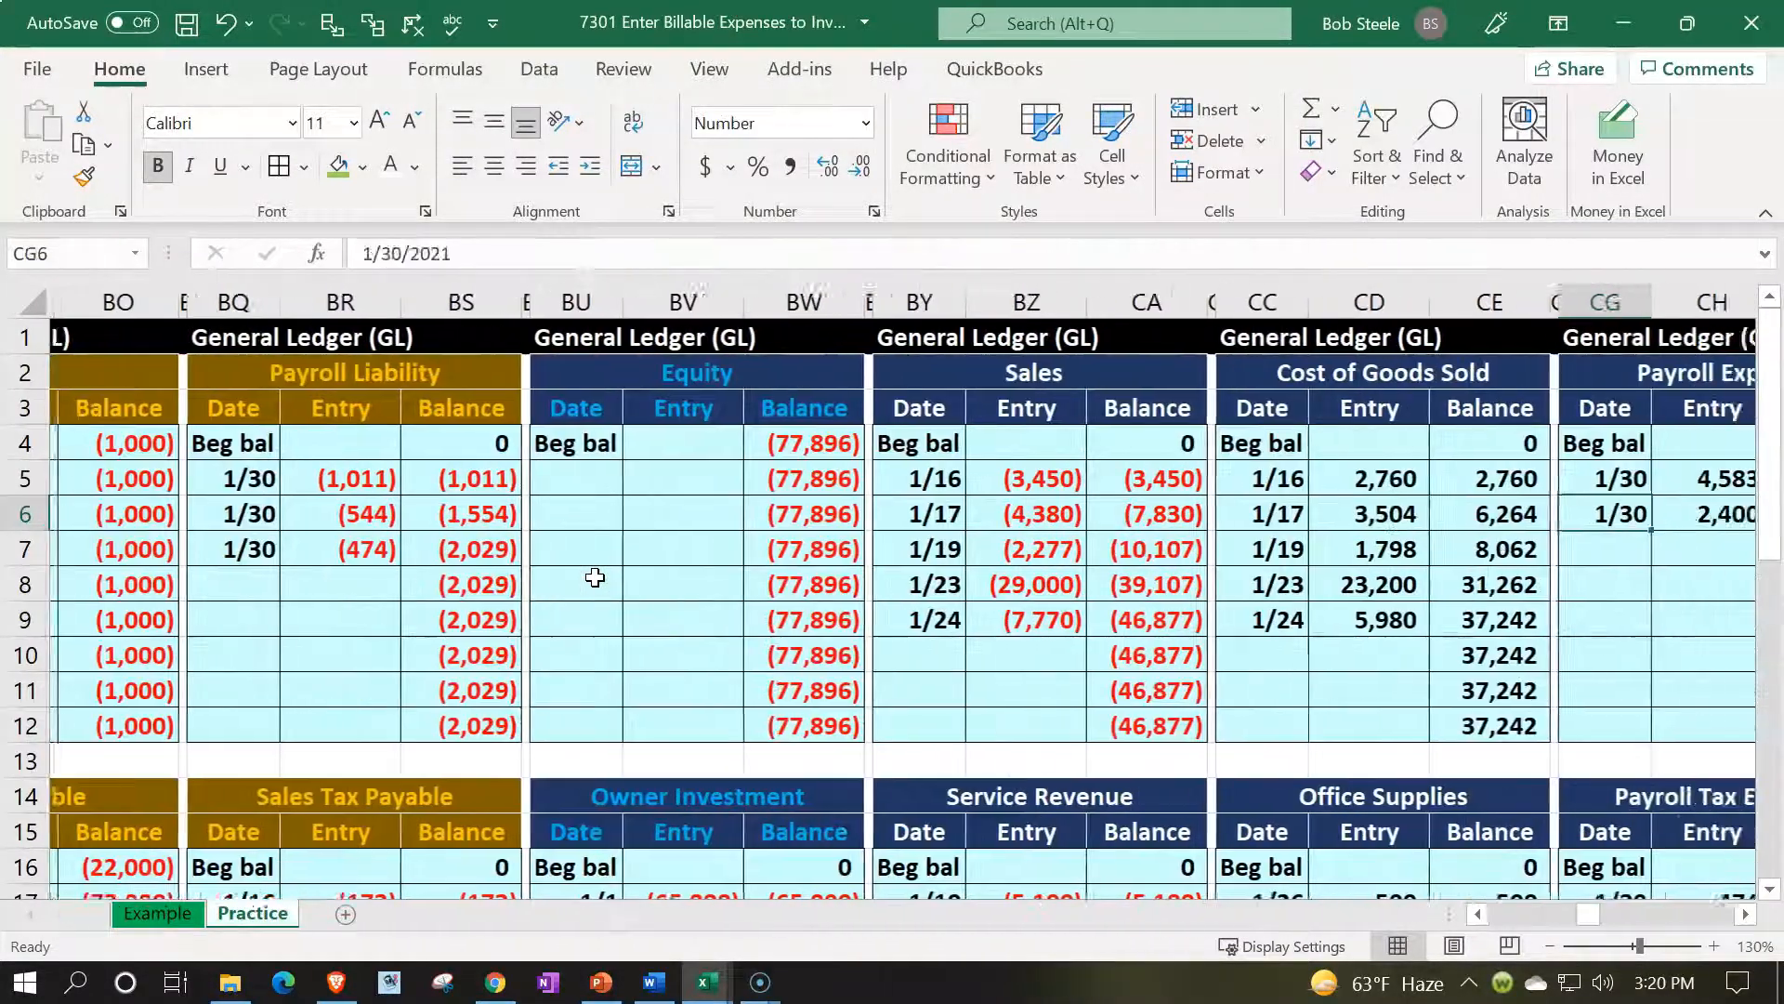
key("Down")
key("Left")
key("Left")
key("Left")
key("Left")
key("Left")
key("Left")
key("Left")
key("Left")
key("Down")
key("Down")
key("Down")
key("Down")
key("Down")
key("Down")
key("Down")
key("Down")
key("Down")
key("Down")
key("Down")
key("Down")
key("Down")
key("Left")
key("Up")
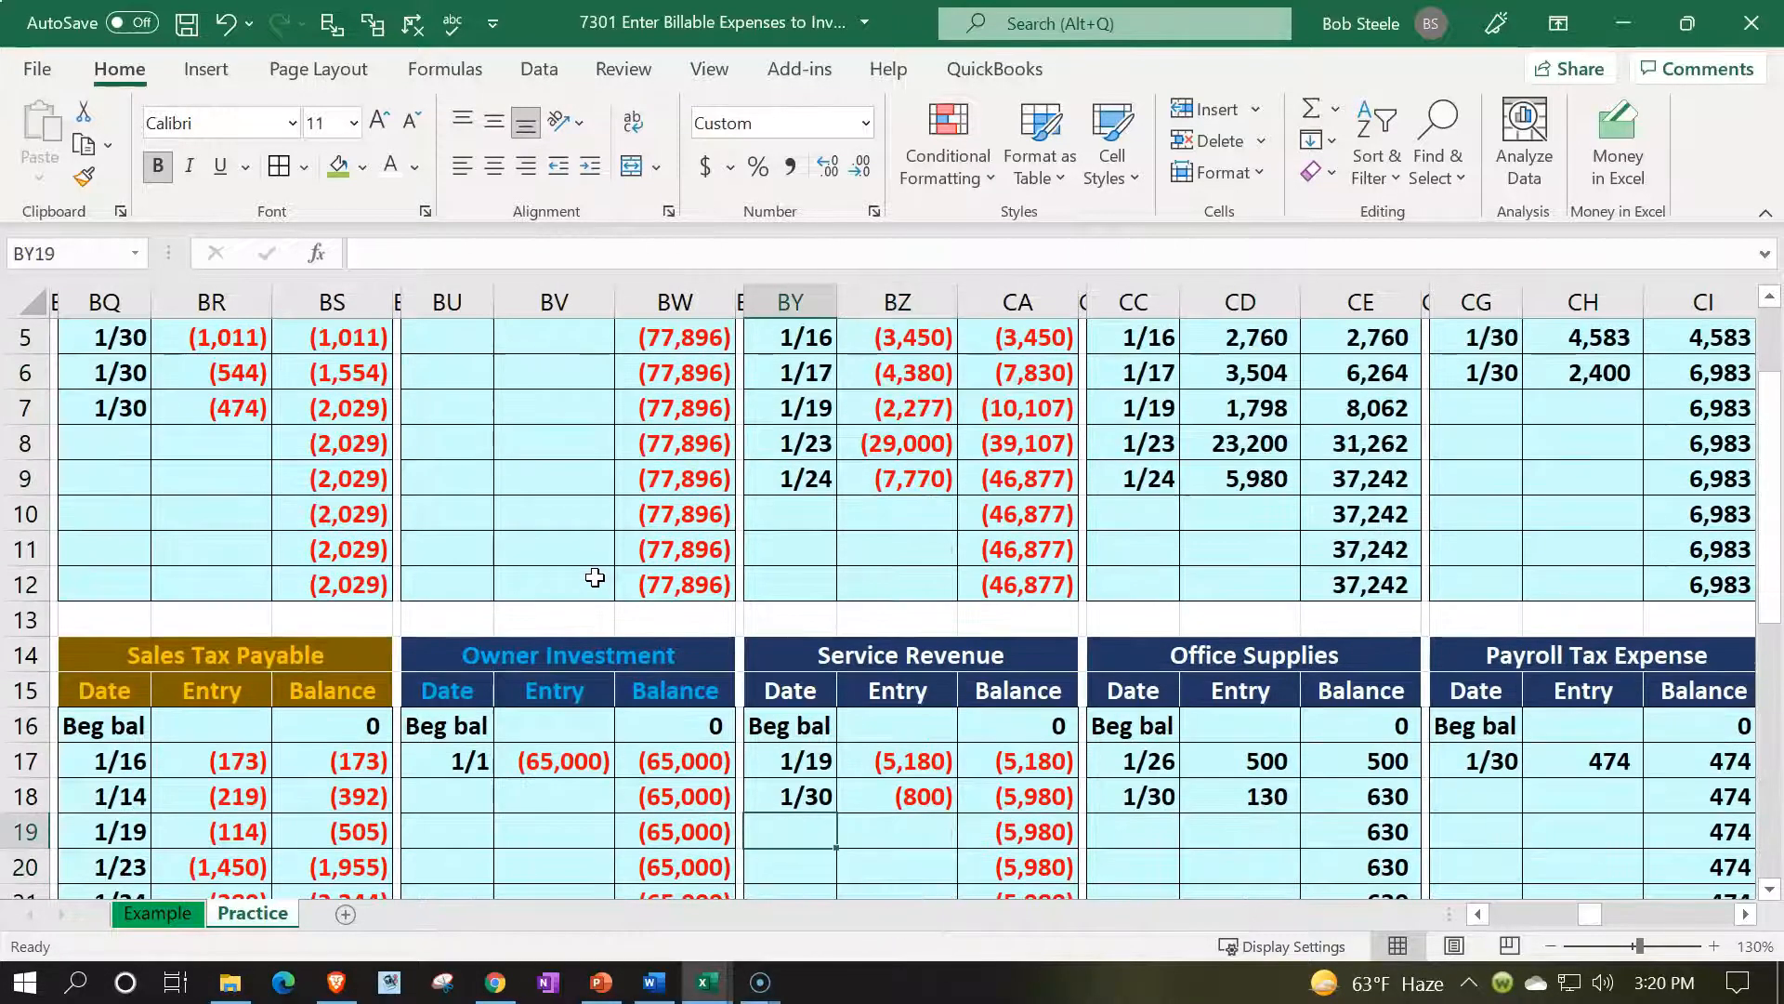
type("1/30")
key("Tab")
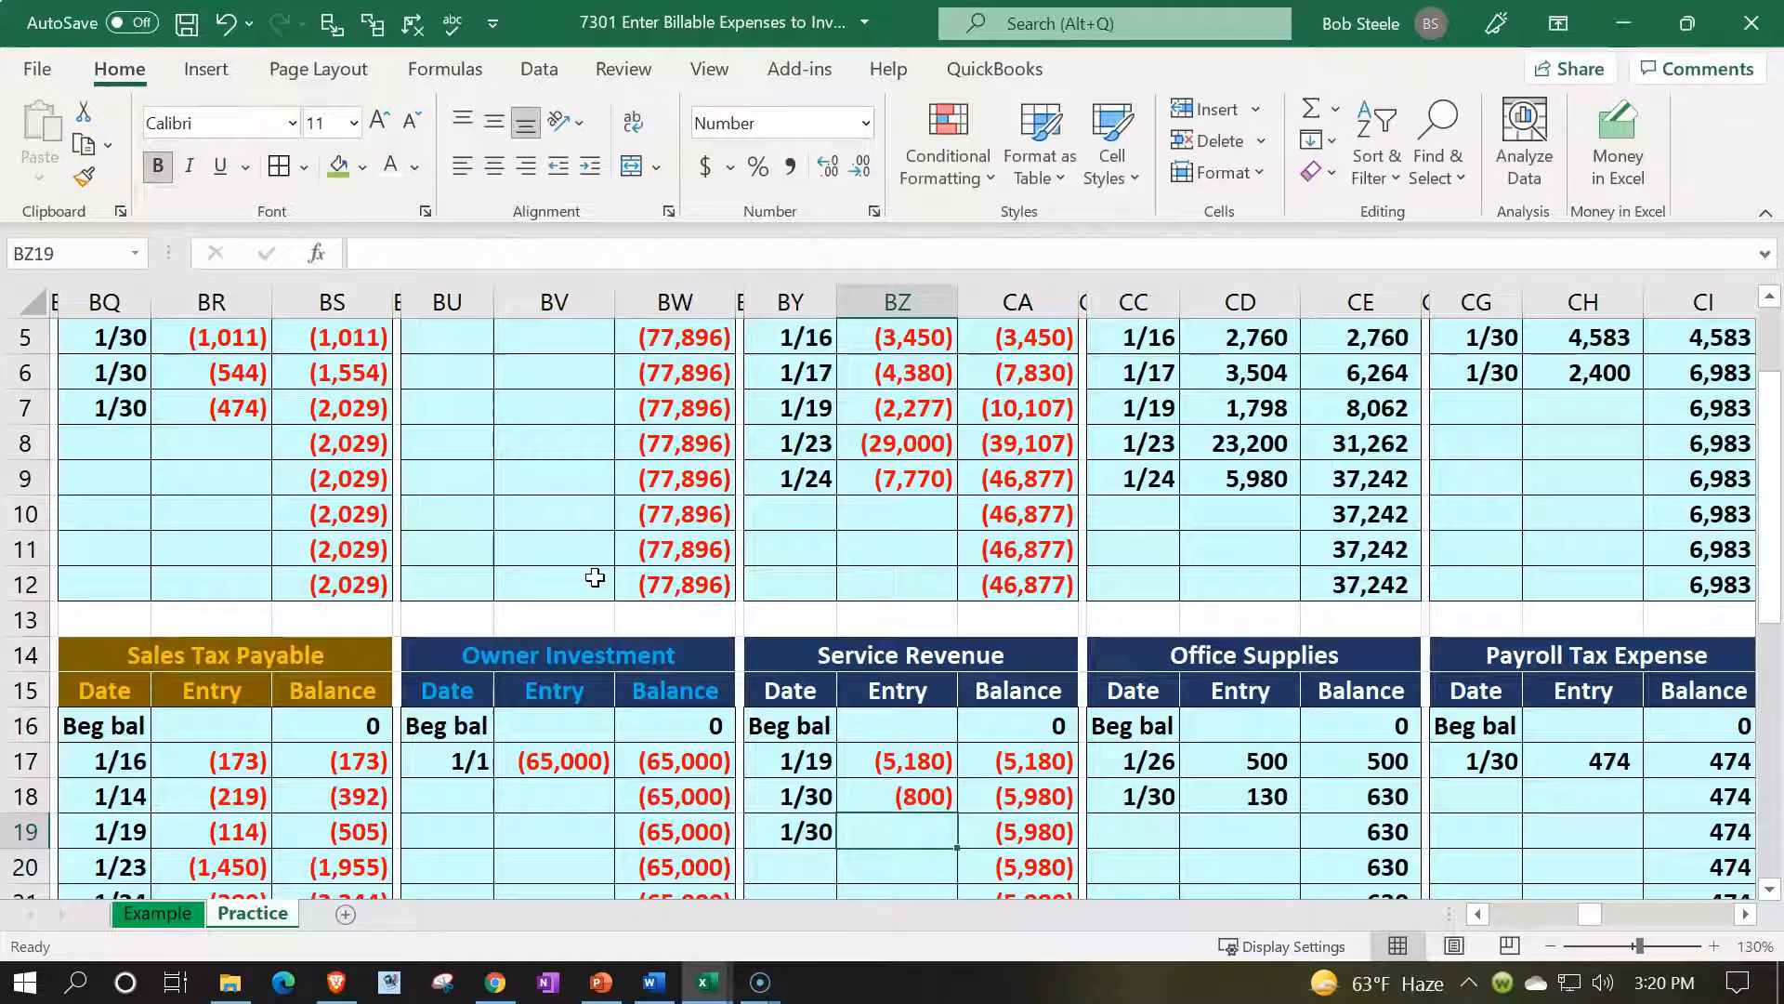
Link the Service Revenue ledger entry in BZ19 to the 800 credit in journal cell AH6
type("=")
key("Left")
key("Left")
key("Left")
key("Left")
key("Left")
key("Left")
key("Left")
key("Left")
key("Left")
key("Left")
key("Left")
key("Left")
key("Left")
key("Left")
key("Left")
key("Left")
key("Left")
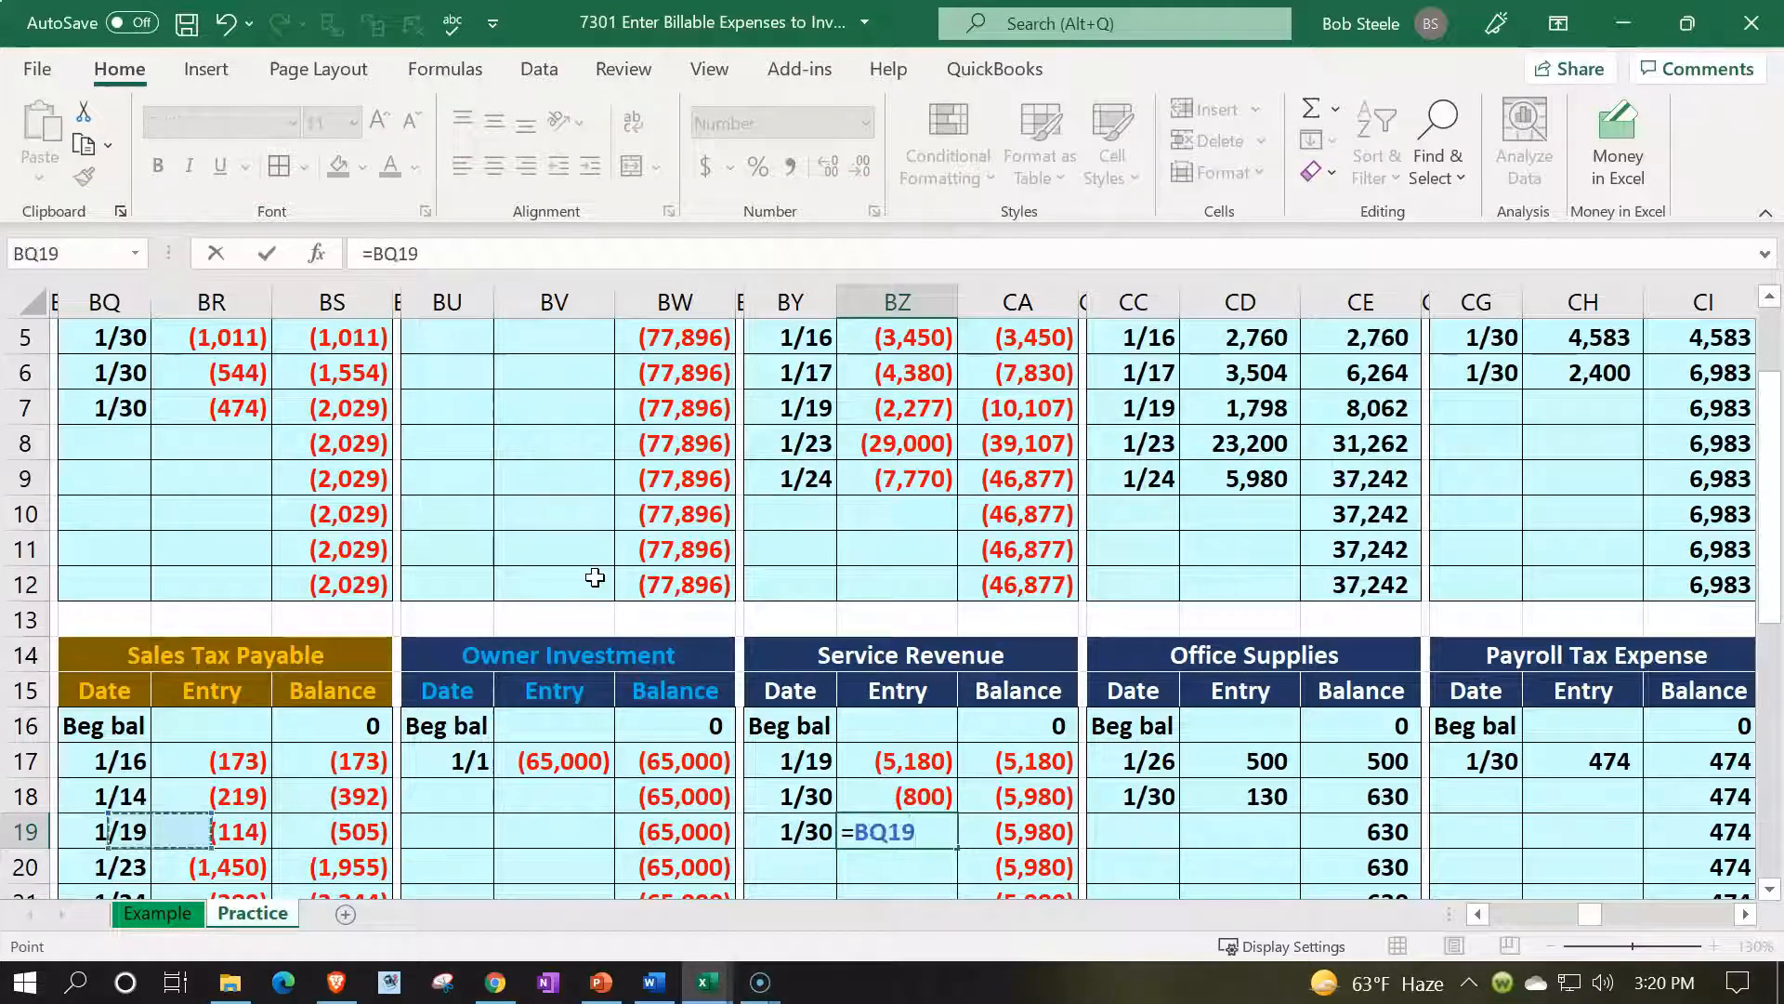
key("Left")
key("Left")
key("Left")
key("Left")
key("Left")
key("Left")
key("Left")
key("Left")
key("Left")
key("Left")
key("Left")
key("Left")
key("Left")
key("Left")
key("Left")
key("Left")
key("Left")
key("Left")
key("Left")
key("Left")
key("Up")
key("Up")
key("Up")
key("Up")
key("Up")
key("Up")
key("Up")
key("Up")
key("Up")
key("Up")
key("Right")
key("Right")
key("Up")
key("Up")
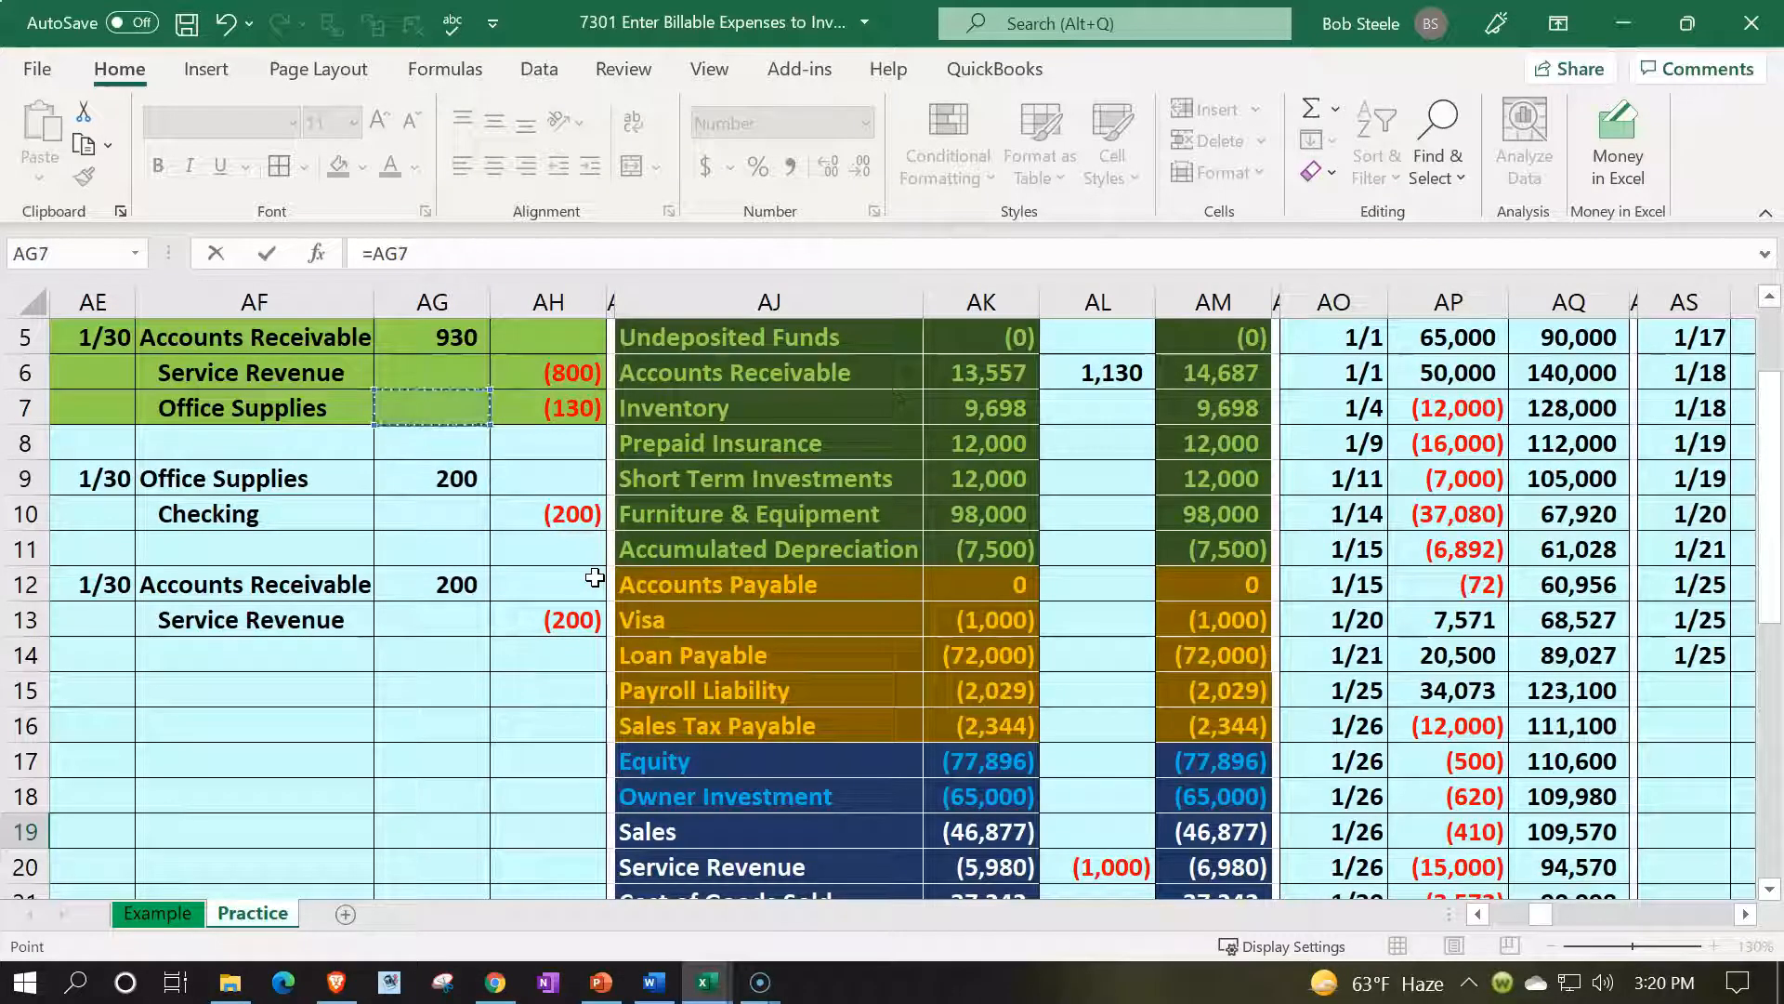
key("Tab")
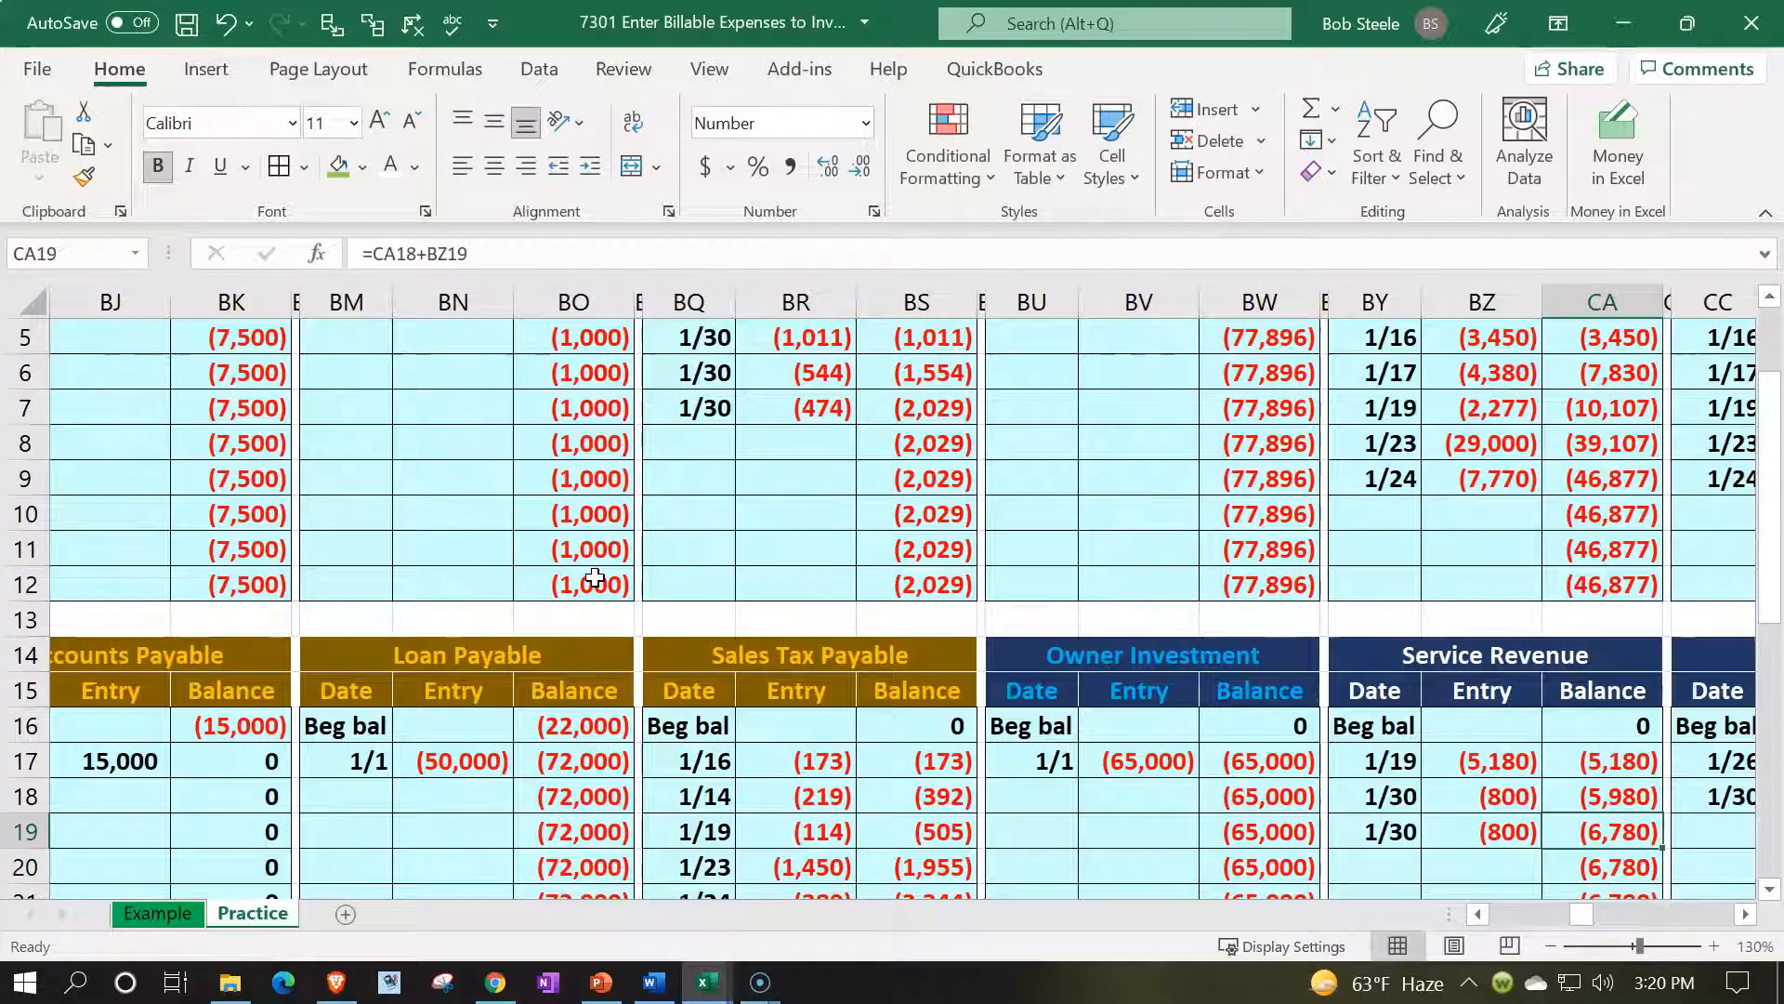
Return to the journal and examine the Office Supplies credit line of the 1/30 invoice in AE7:AH7
key("Left")
key("Left")
key("Left")
key("Left")
key("Left")
key("Left")
key("Left")
key("Left")
key("Left")
key("Left")
key("Left")
key("Left")
key("Left")
key("Left")
key("Left")
key("Left")
key("Left")
key("Left")
key("Left")
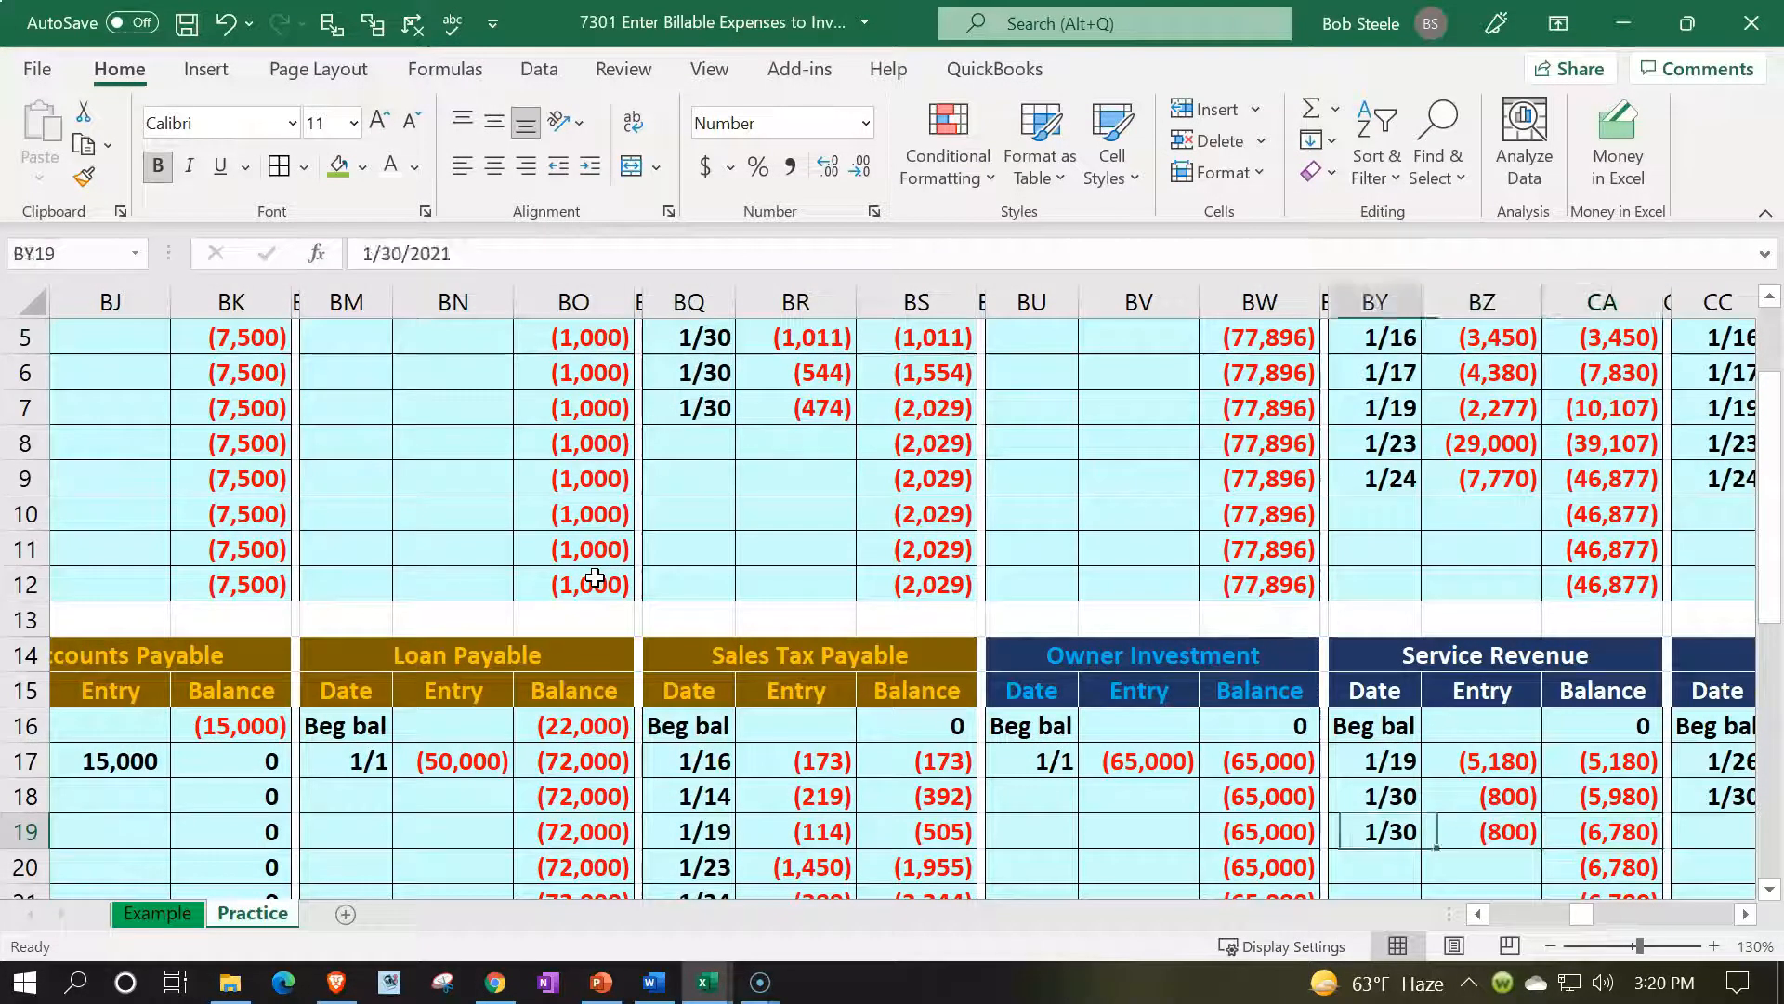
key("Left")
key("Left")
key("Left")
key("Left")
key("Left")
key("Left")
key("Left")
key("Left")
key("Left")
key("Left")
key("Left")
key("Left")
key("Left")
key("Left")
key("Left")
key("Left")
key("Left")
key("Left")
key("Left")
key("Left")
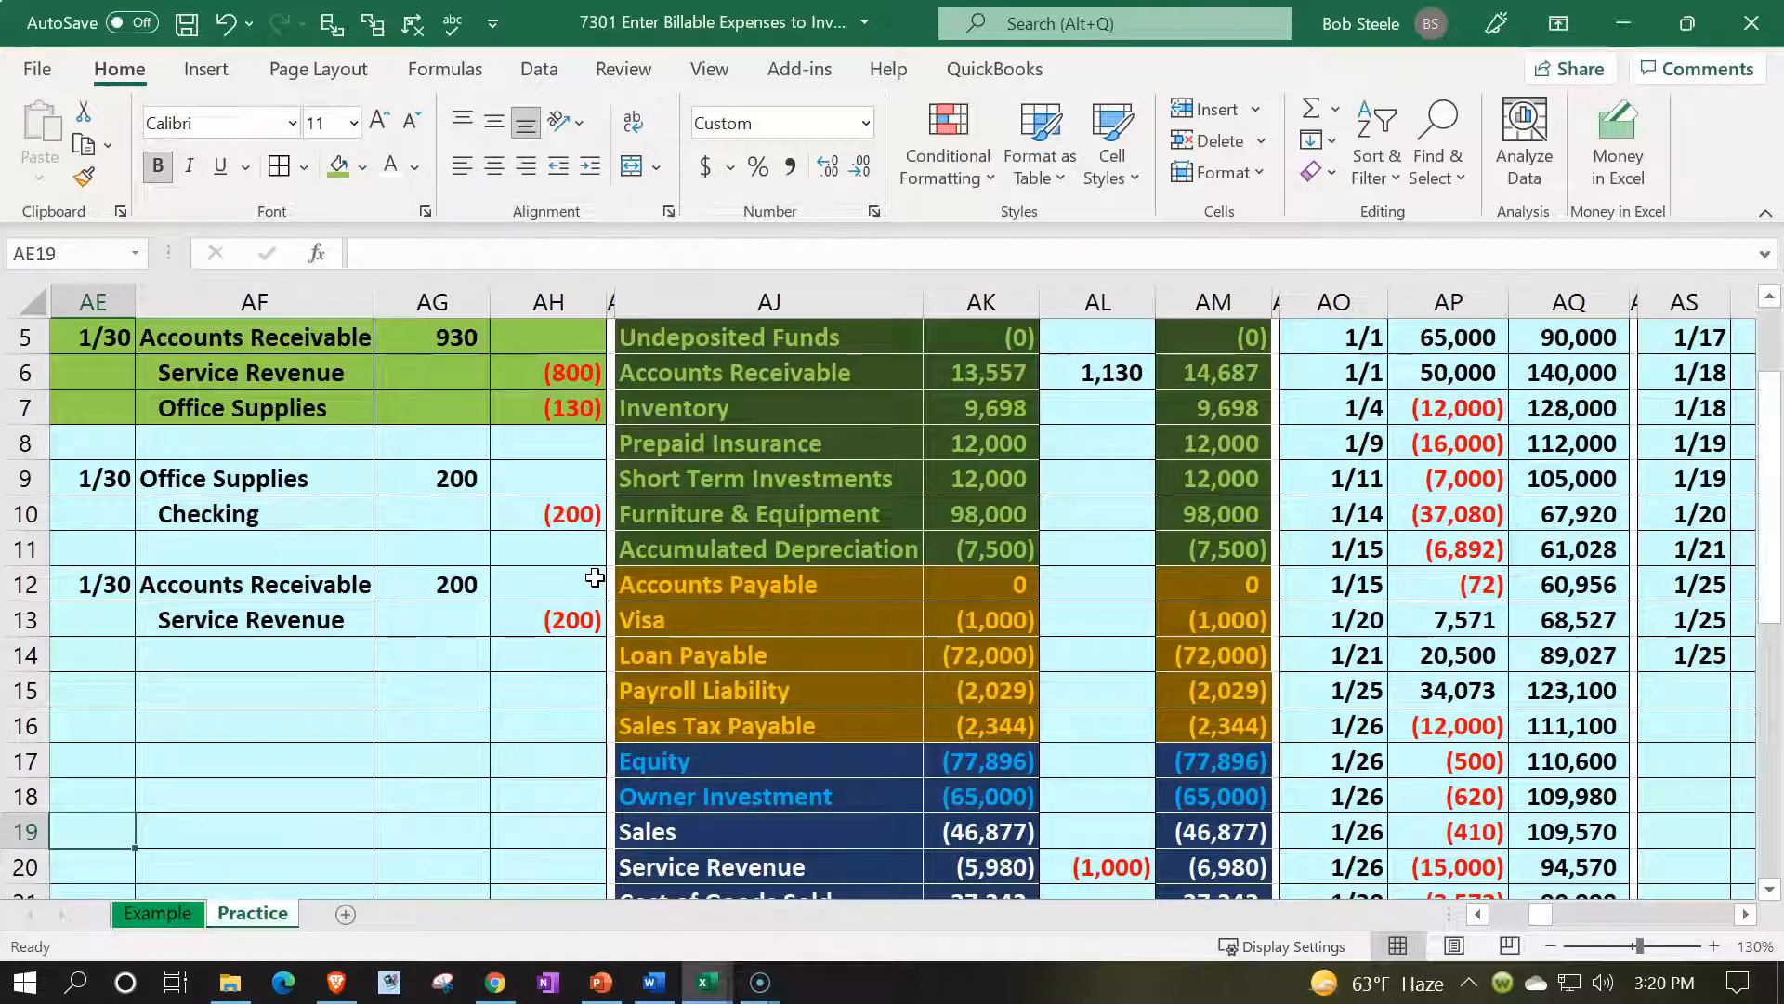
scroll(103, 485, "up", 2)
left_click_drag(102, 548, 482, 509)
scroll(538, 547, "down", 3)
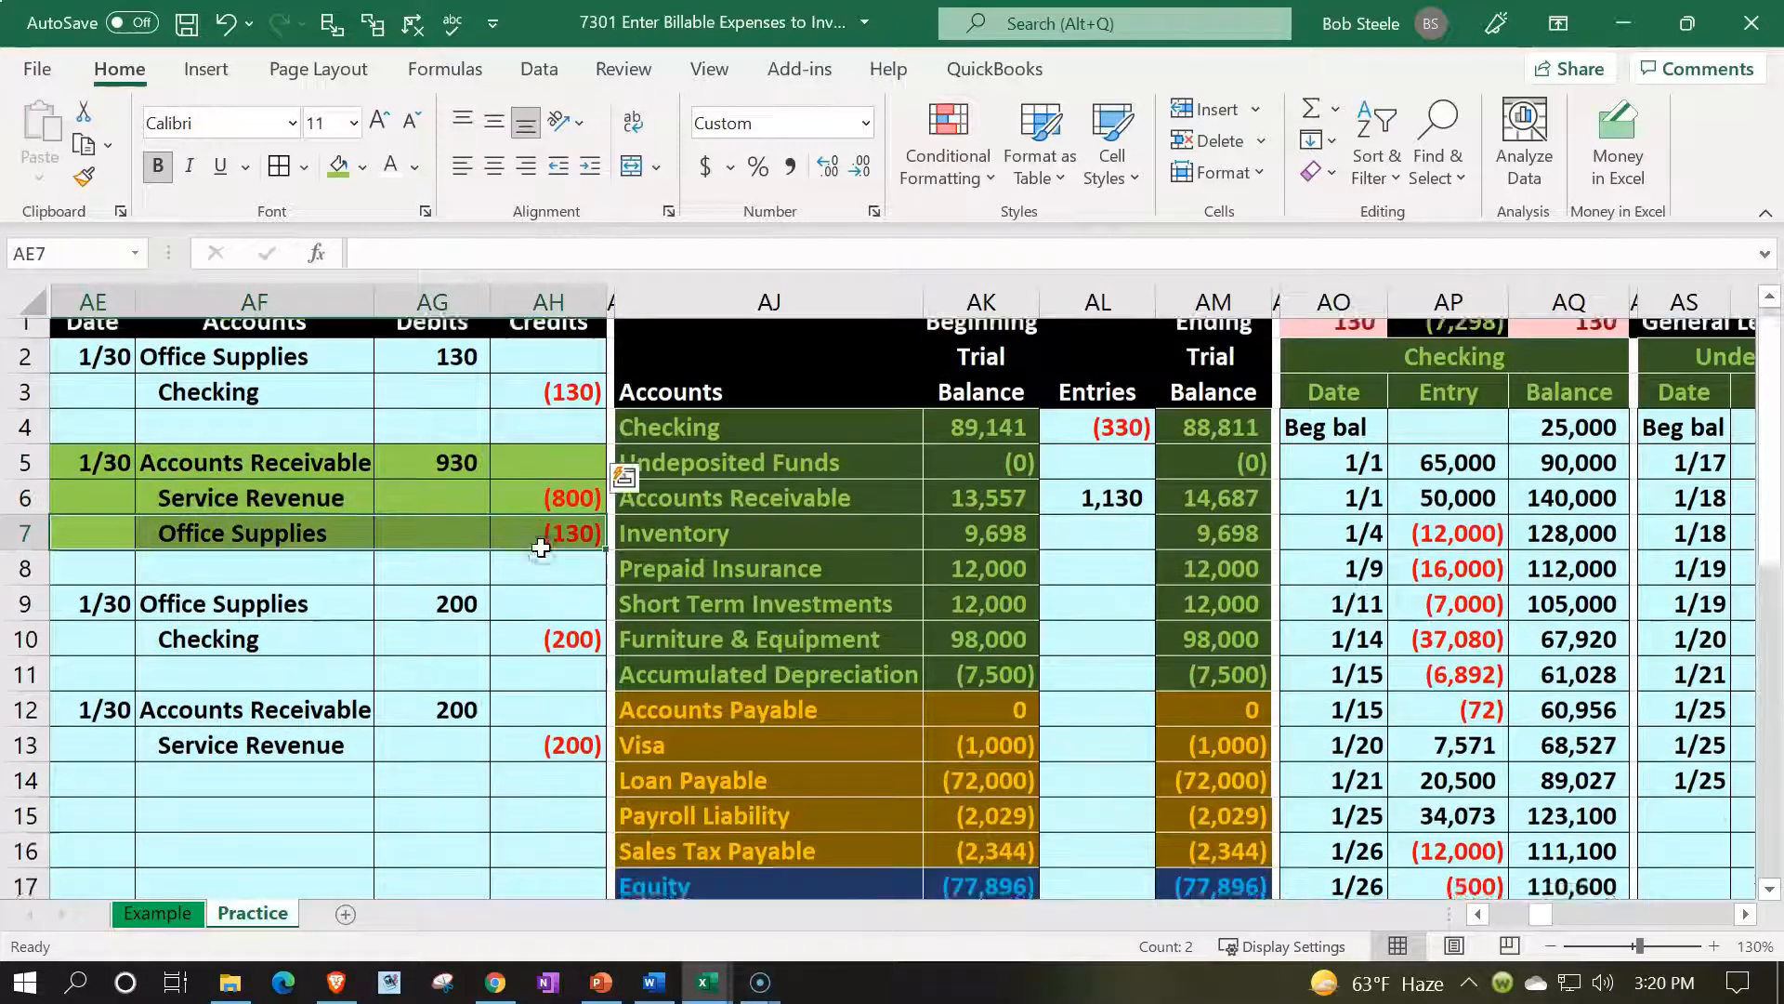
scroll(584, 669, "up", 3)
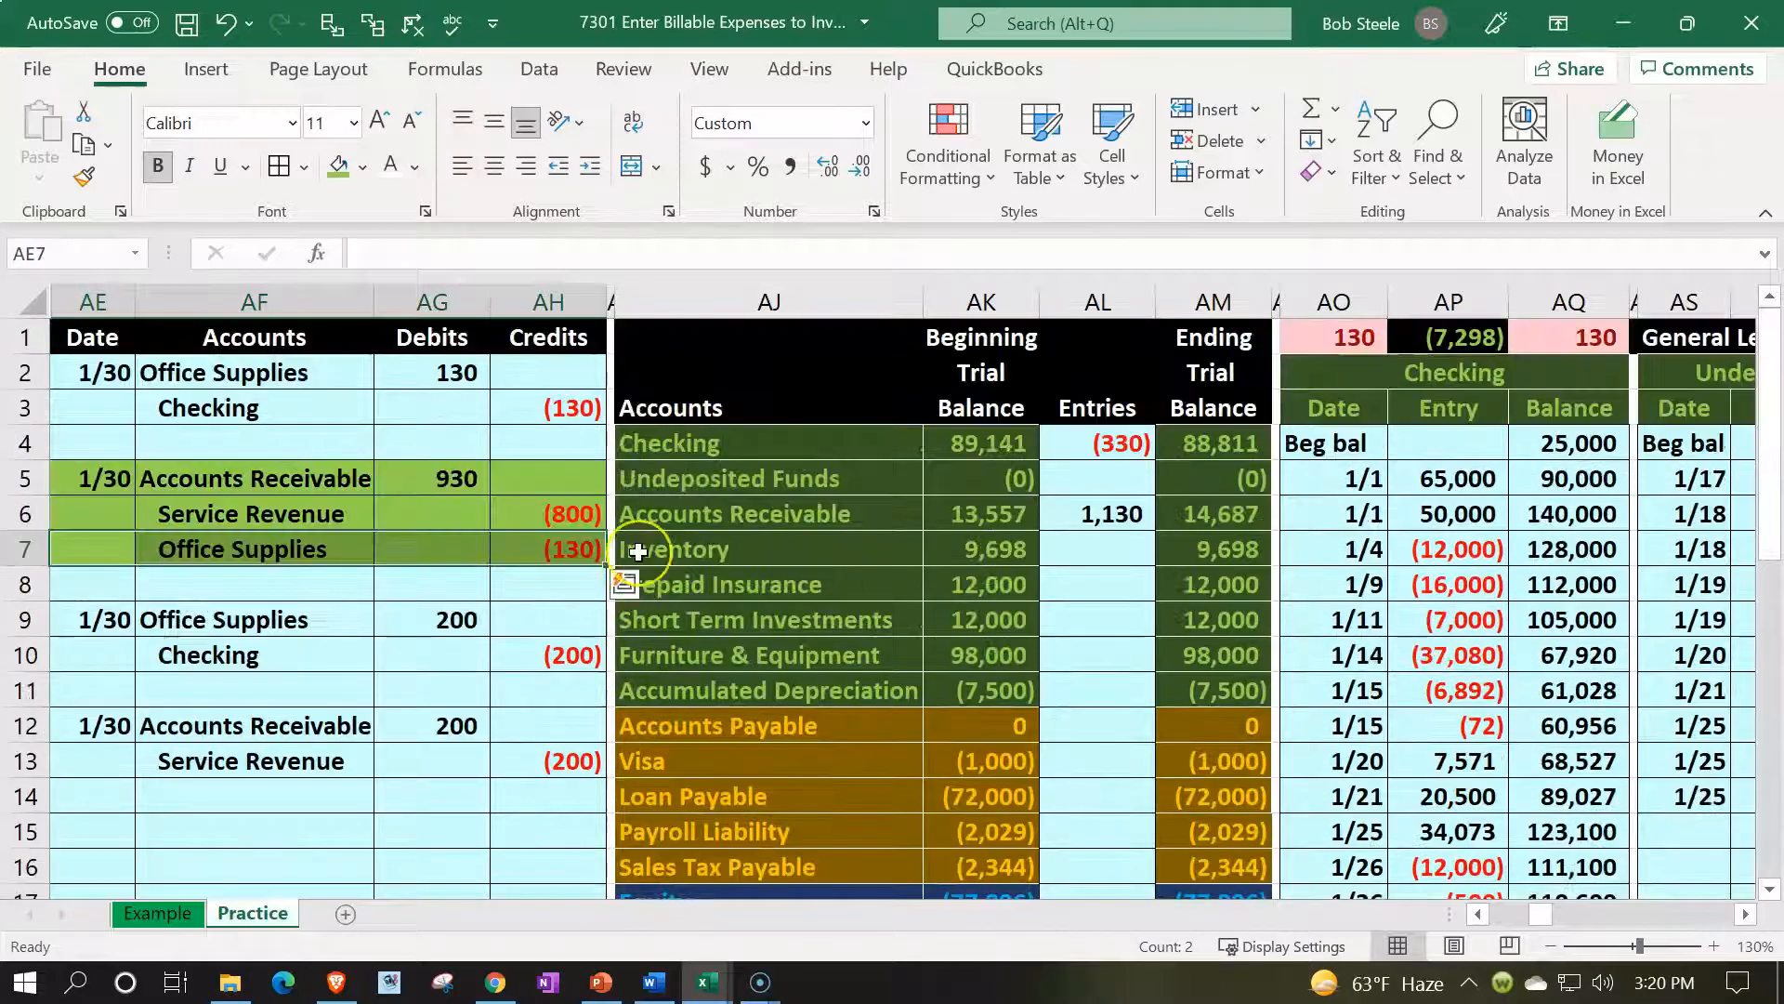
Enter the date 1/30 in CC19, the next free row of the Office Supplies general ledger account
key("Right")
key("Right")
key("Right")
key("Right")
key("Right")
key("Right")
key("Right")
key("Right")
key("Right")
key("Right")
key("Right")
key("Right")
key("Right")
key("Right")
key("Right")
key("Right")
key("Right")
key("Right")
key("Right")
key("Right")
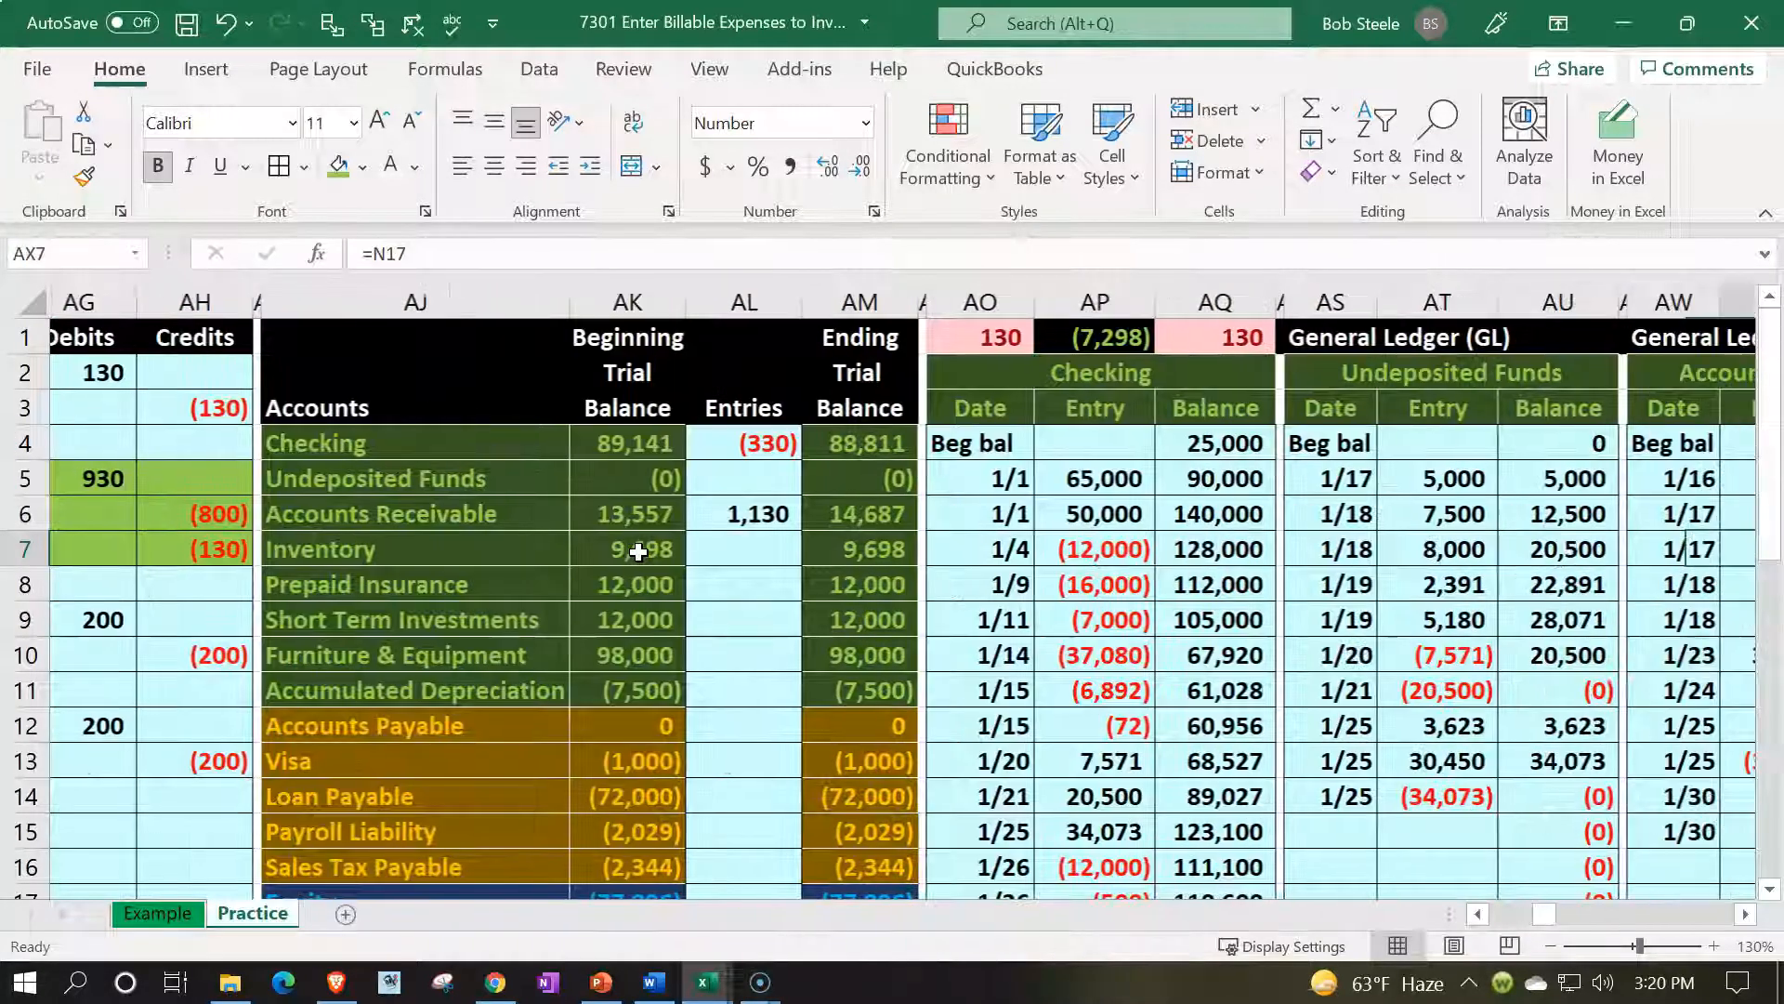
key("Right")
key("Right")
key("Right")
key("Right")
key("Right")
key("Right")
key("Right")
key("Right")
key("Right")
key("Right")
key("Right")
key("Right")
key("Right")
key("Right")
key("Right")
key("Right")
key("Right")
key("Right")
key("Right")
key("Right")
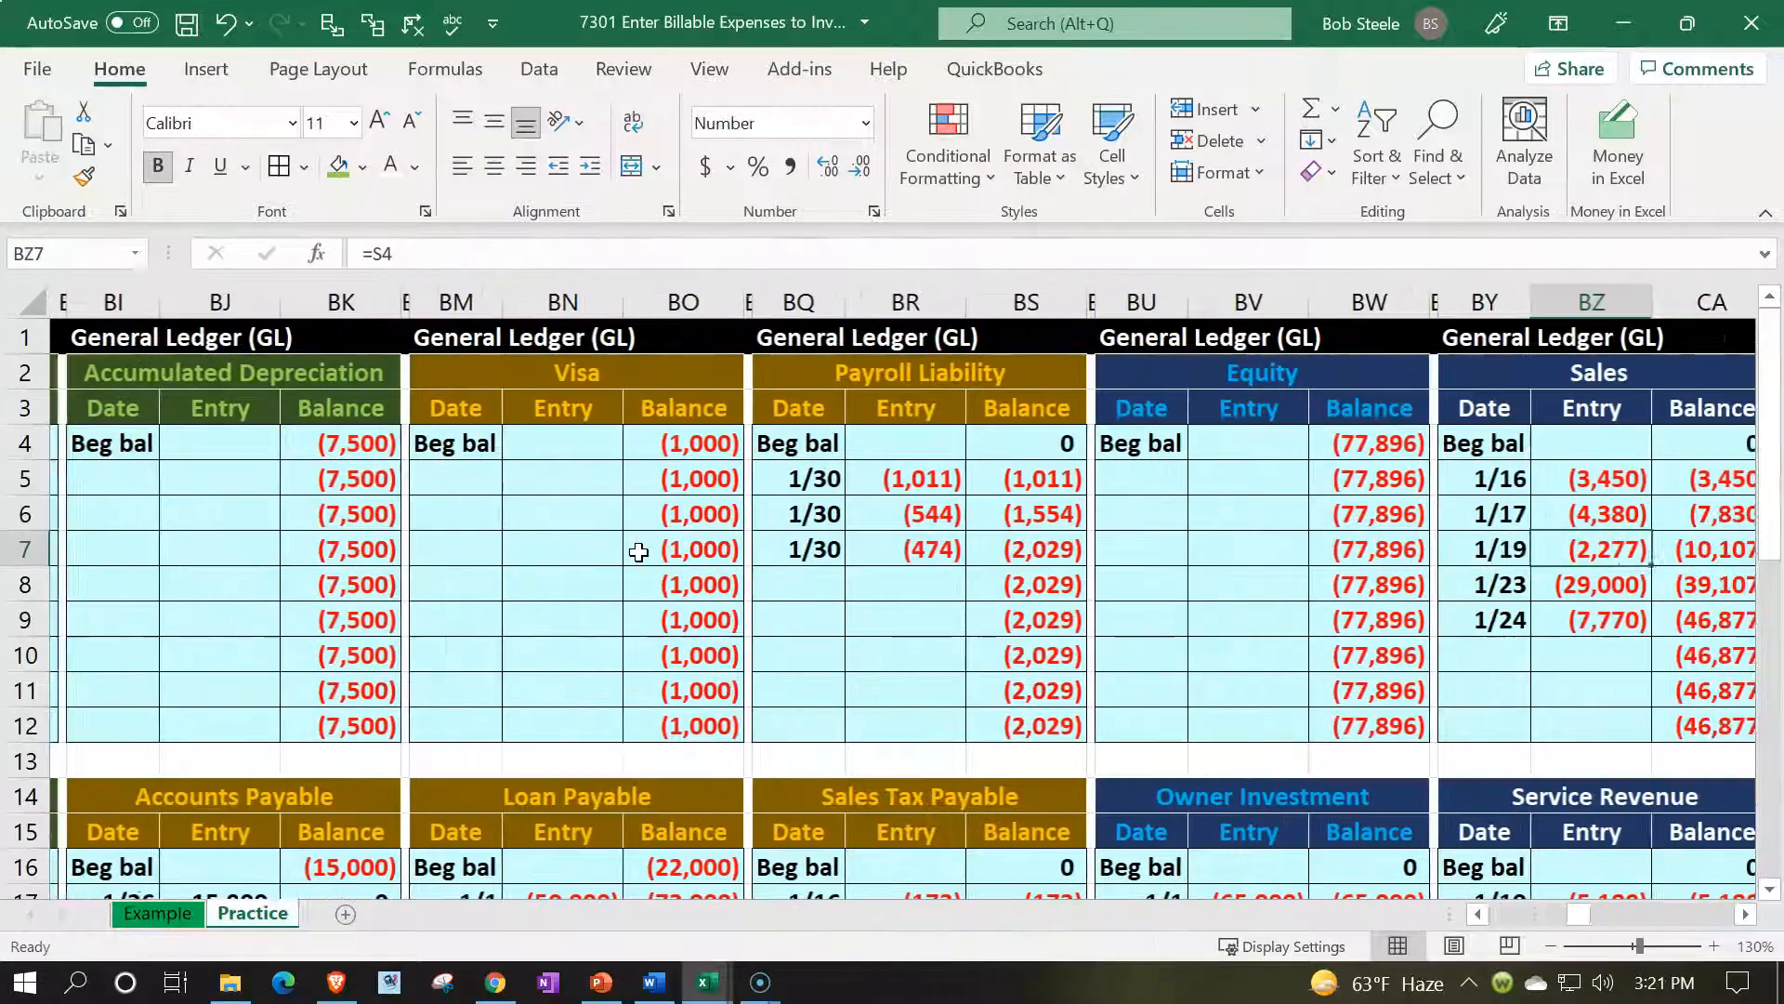
key("Right")
key("Right")
key("Right")
key("Right")
key("Right")
key("Right")
key("Right")
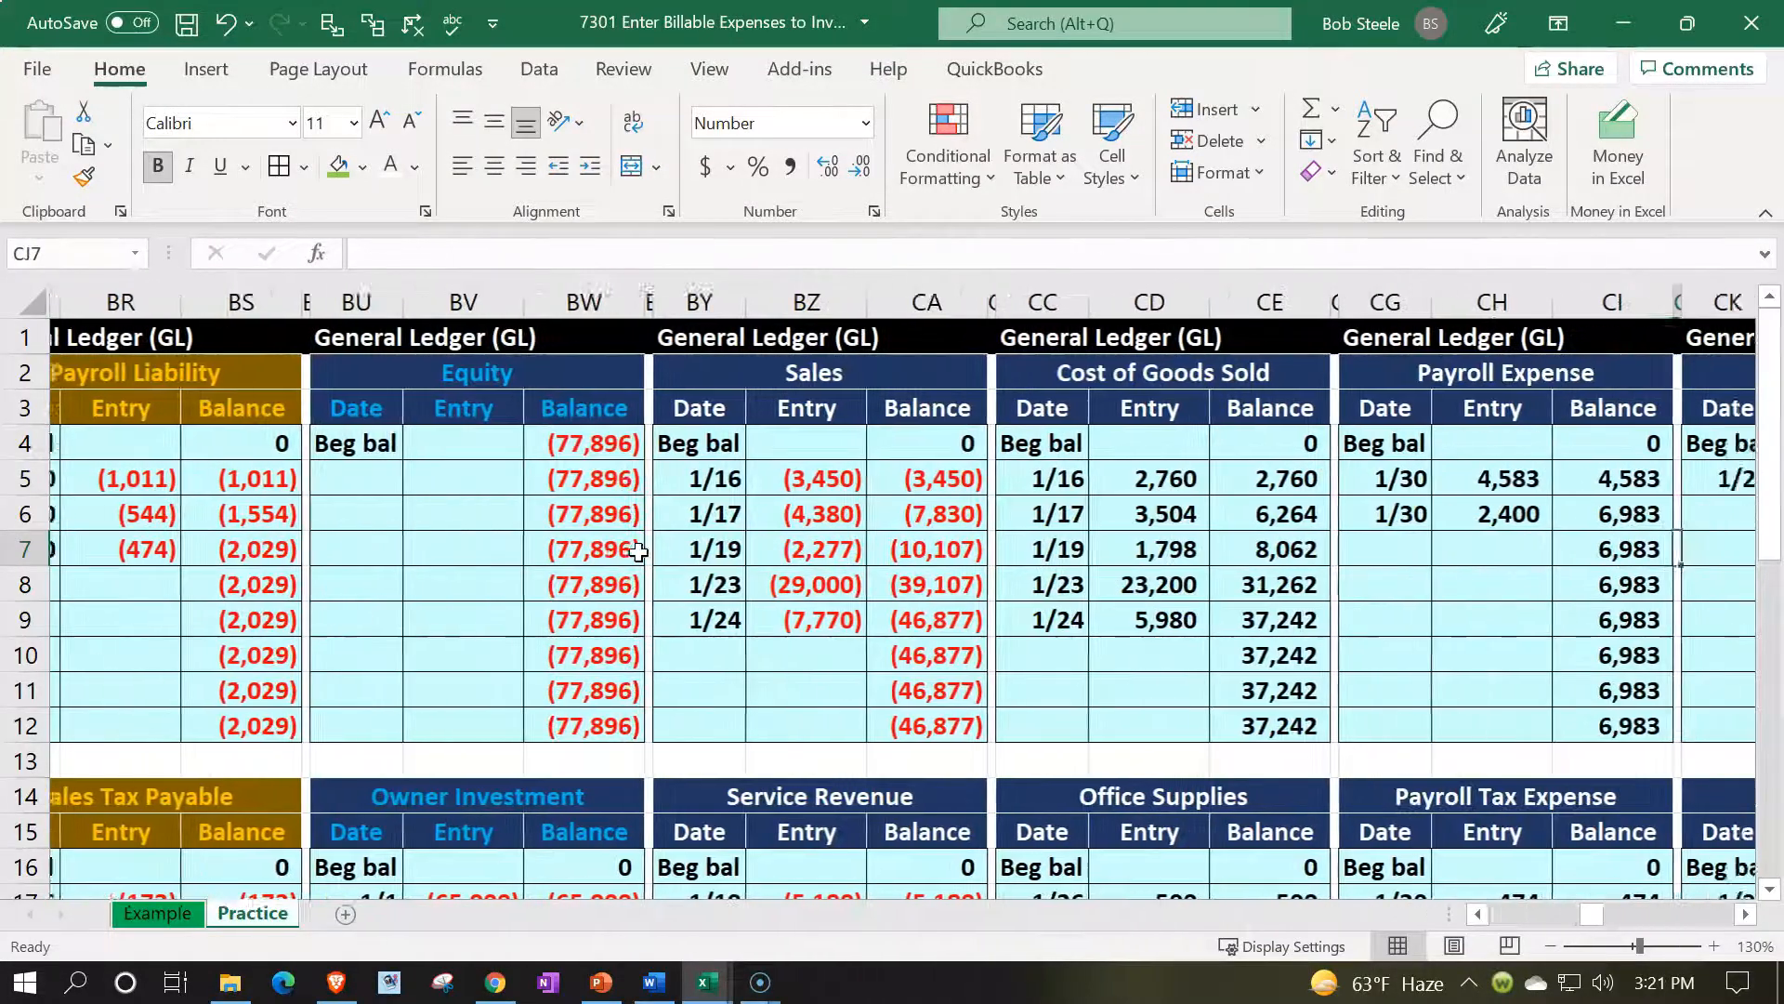
scroll(1035, 683, "down", 2)
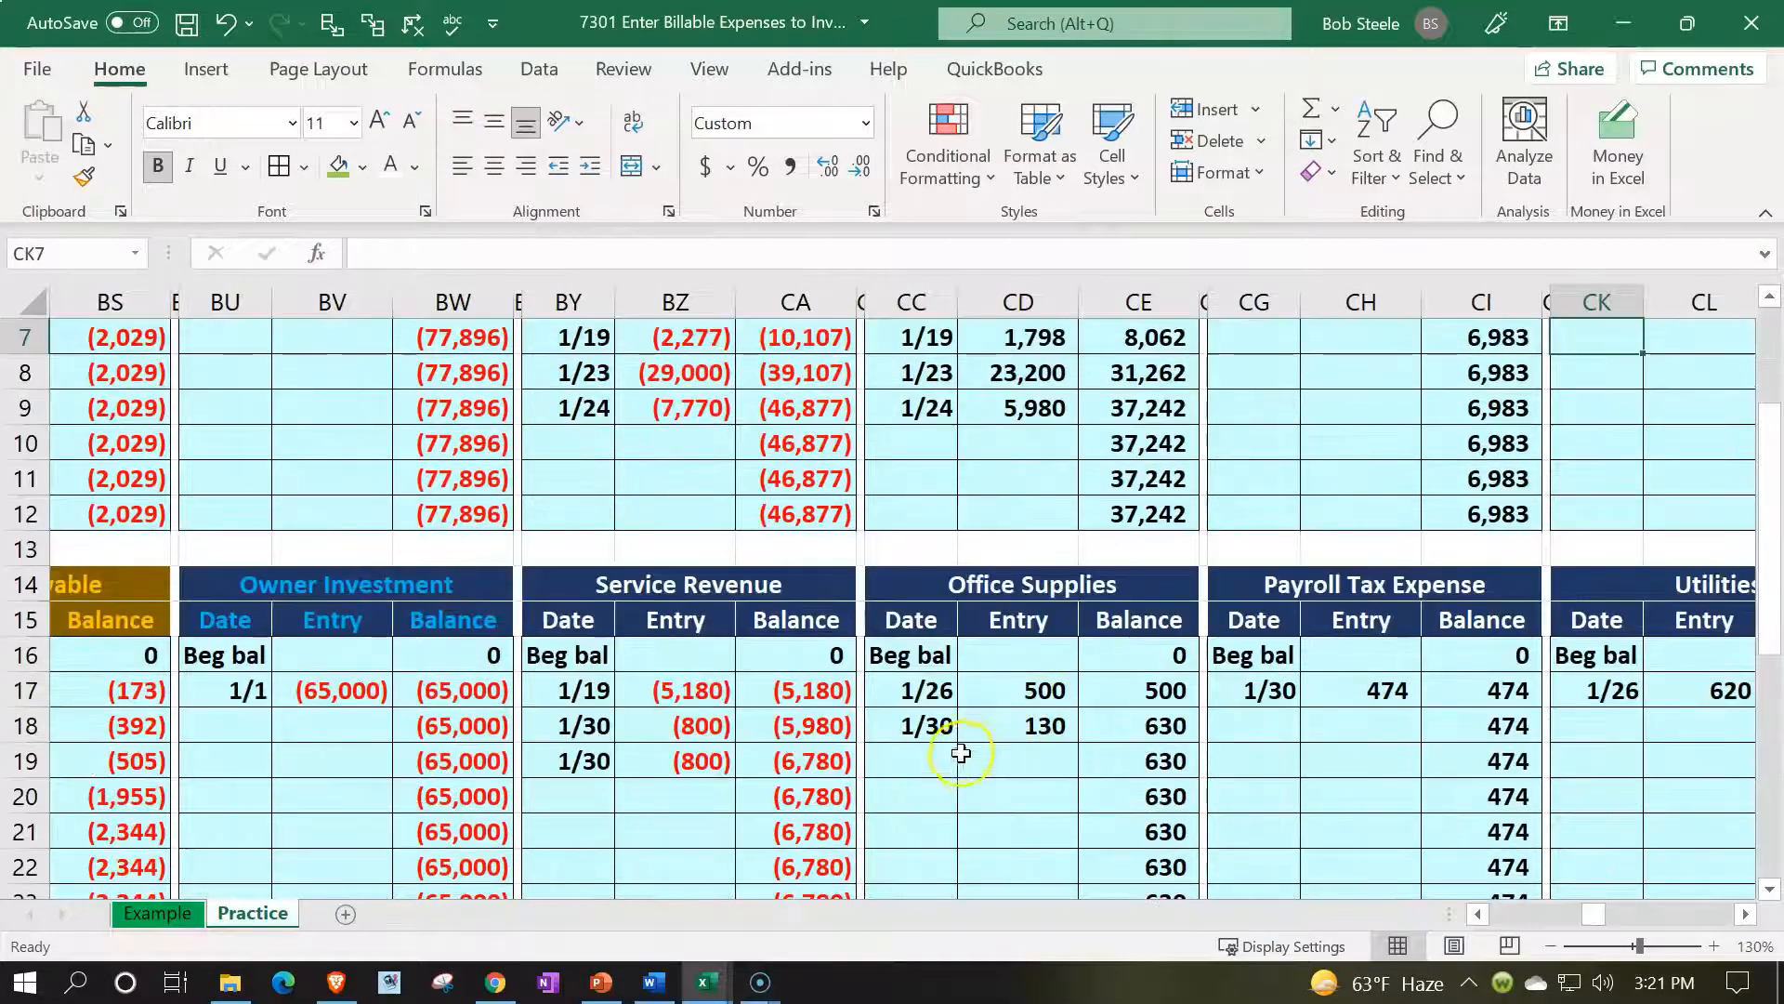
left_click(937, 761)
type("1/30")
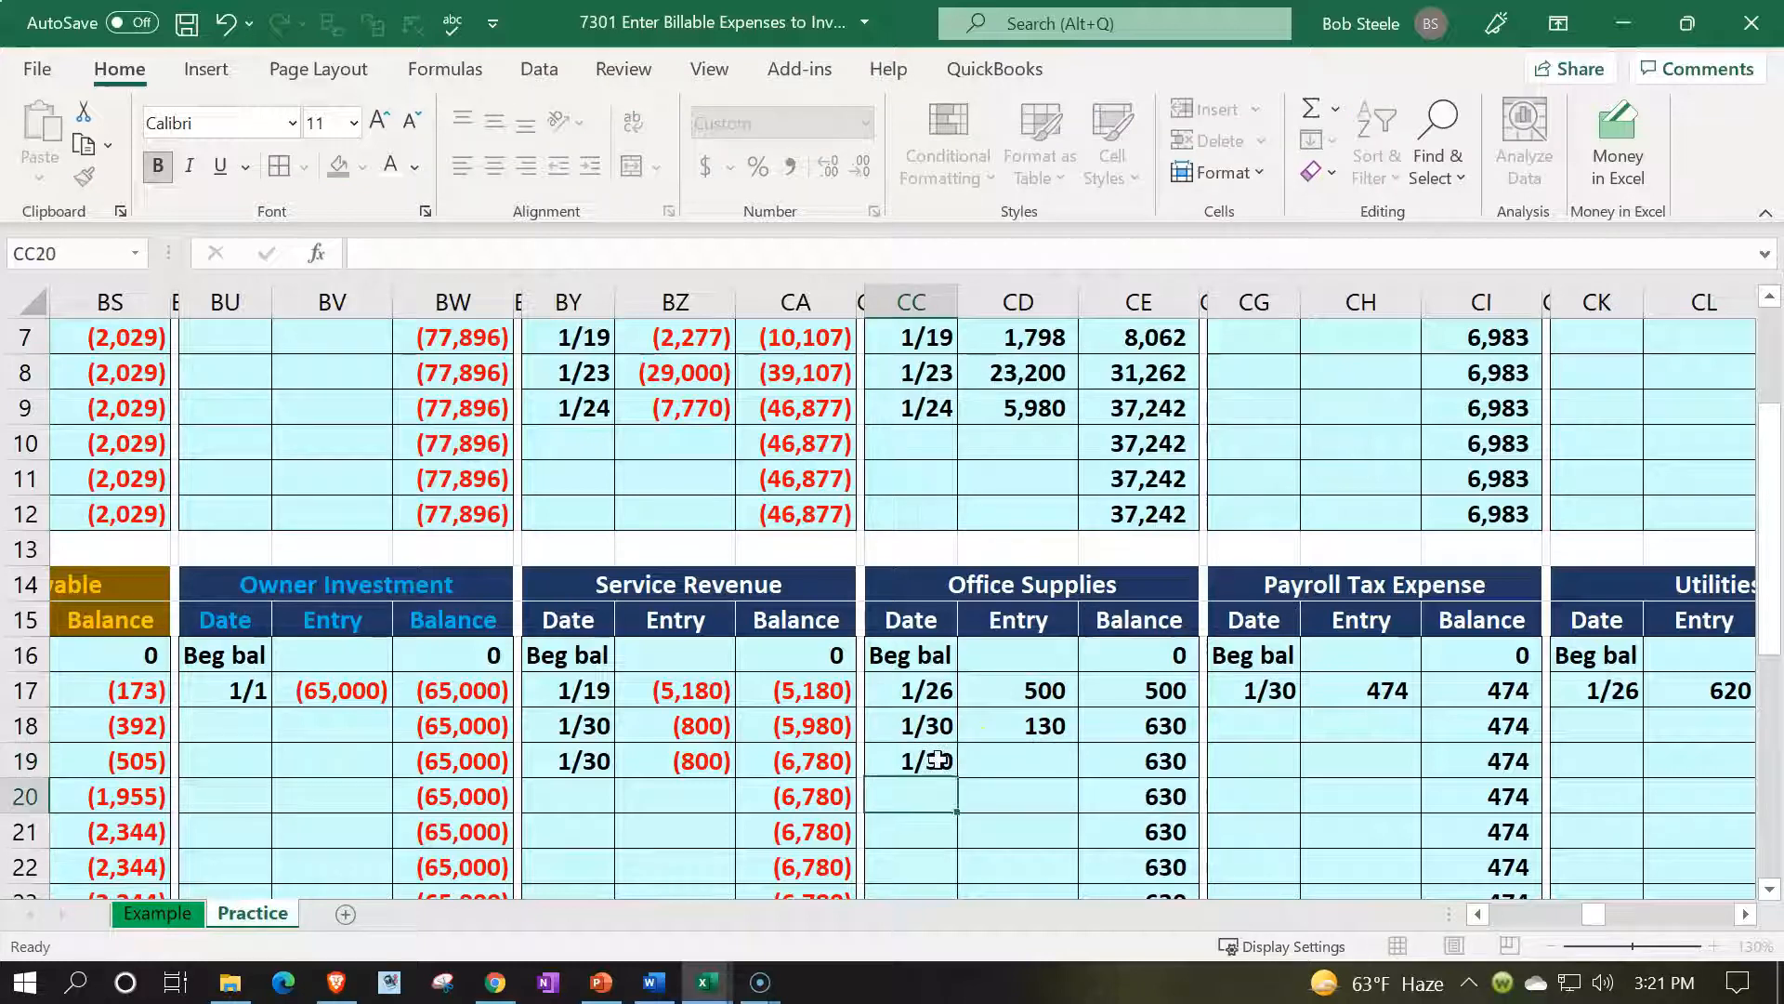
key("Tab")
Link the Office Supplies ledger entry in CD19 to the 130 credit in journal cell AH7
type("=")
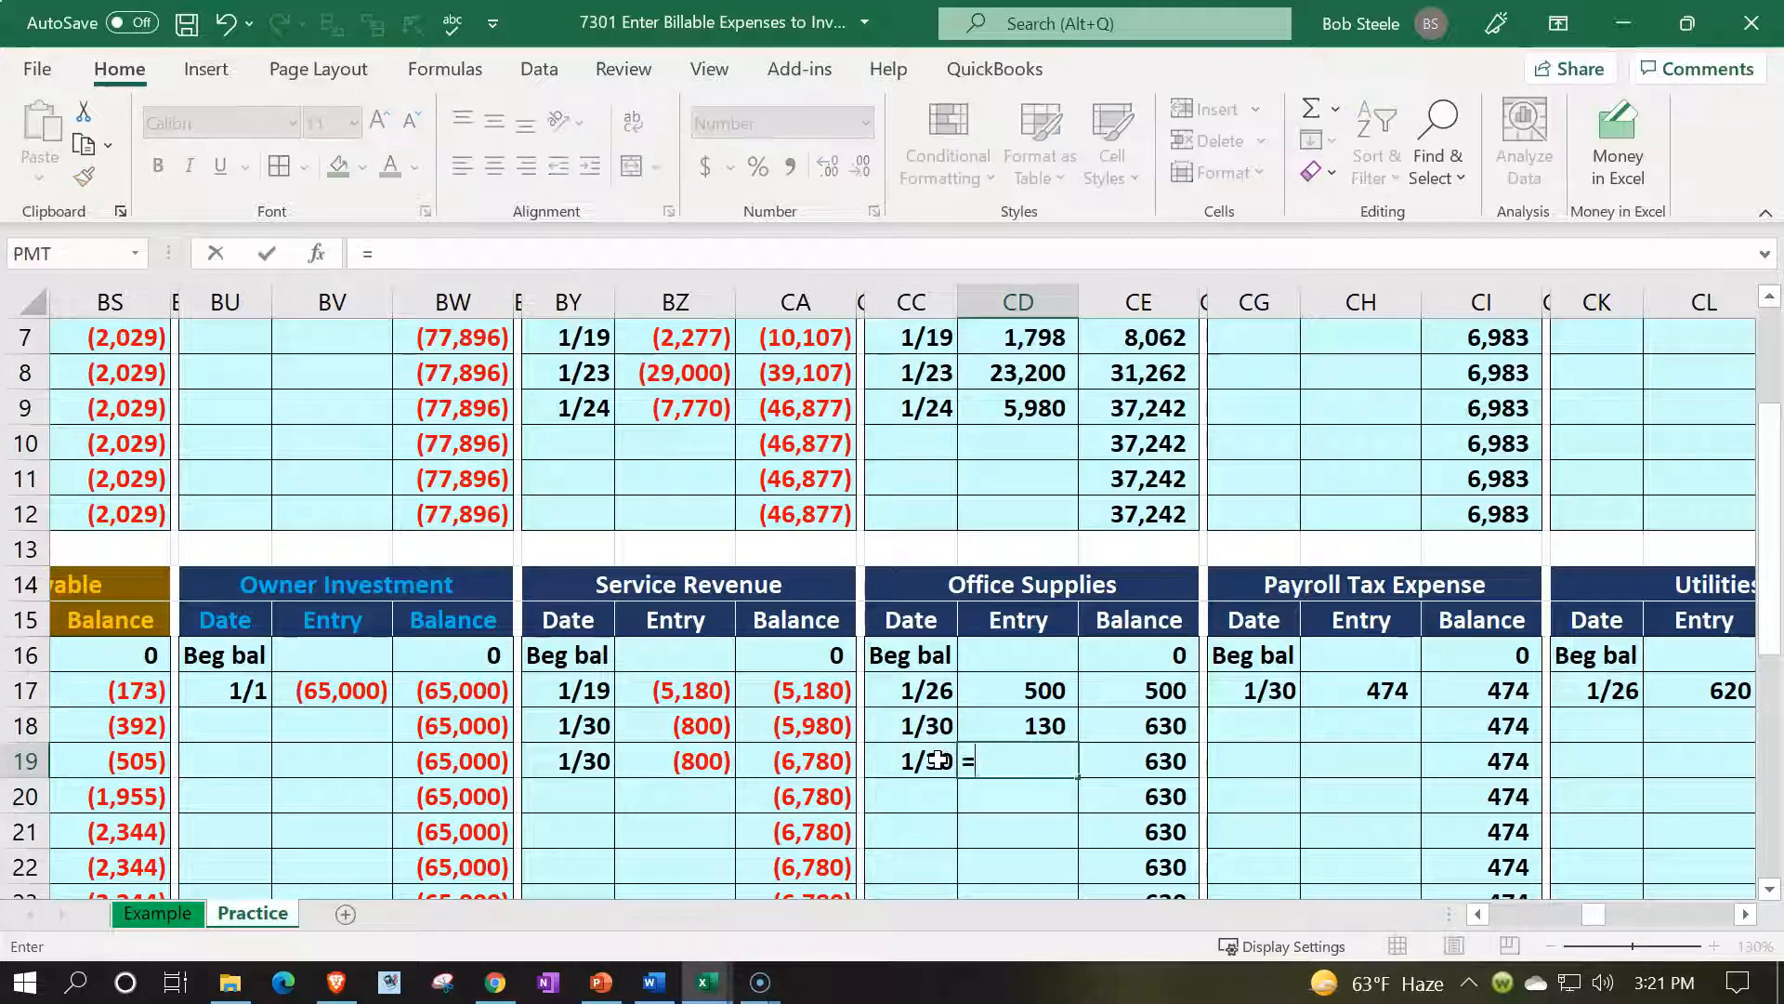
key("Left")
key("Left")
key("Left")
key("Left")
key("Left")
key("Left")
key("Left")
key("Left")
key("Left")
key("Left")
key("Left")
key("Left")
key("Left")
key("Left")
key("Left")
key("Left")
key("Left")
key("Left")
key("Left")
key("Left")
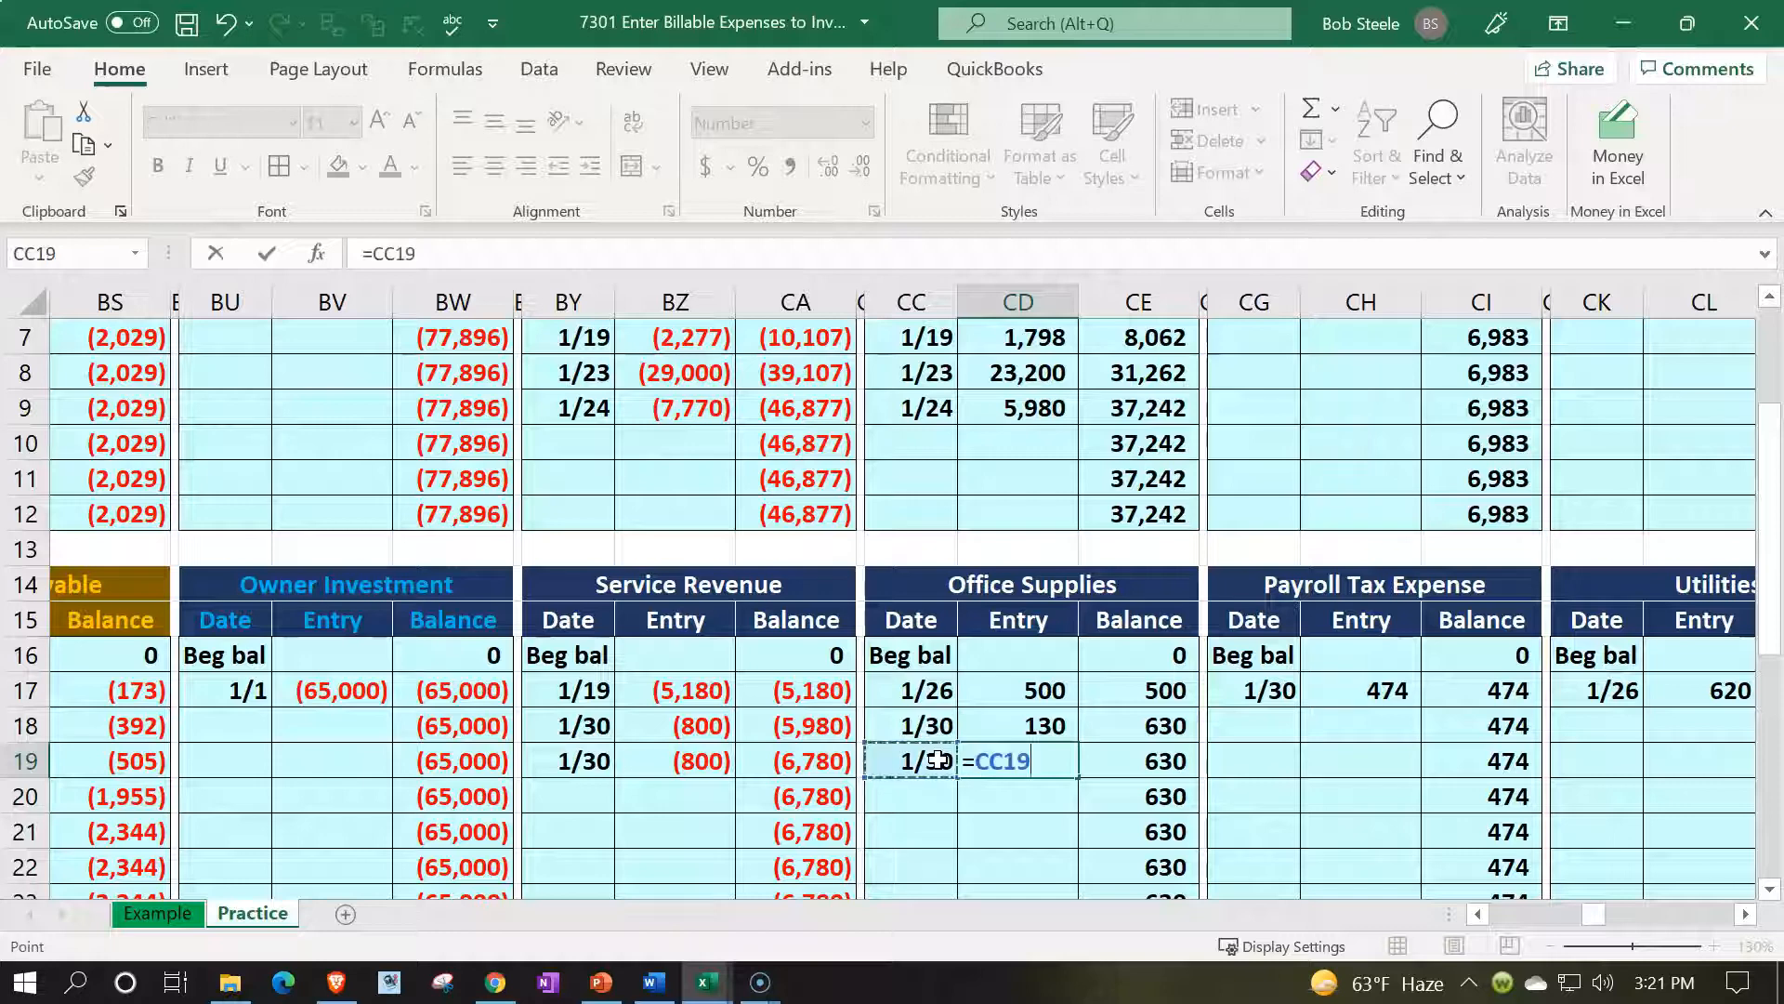
key("Left")
key("Left")
key("Left")
key("Left")
key("Left")
key("Left")
key("Left")
key("Left")
key("Left")
key("Left")
key("Left")
key("Left")
key("Left")
key("Left")
key("Left")
key("Left")
key("Left")
key("Left")
key("Left")
key("Left")
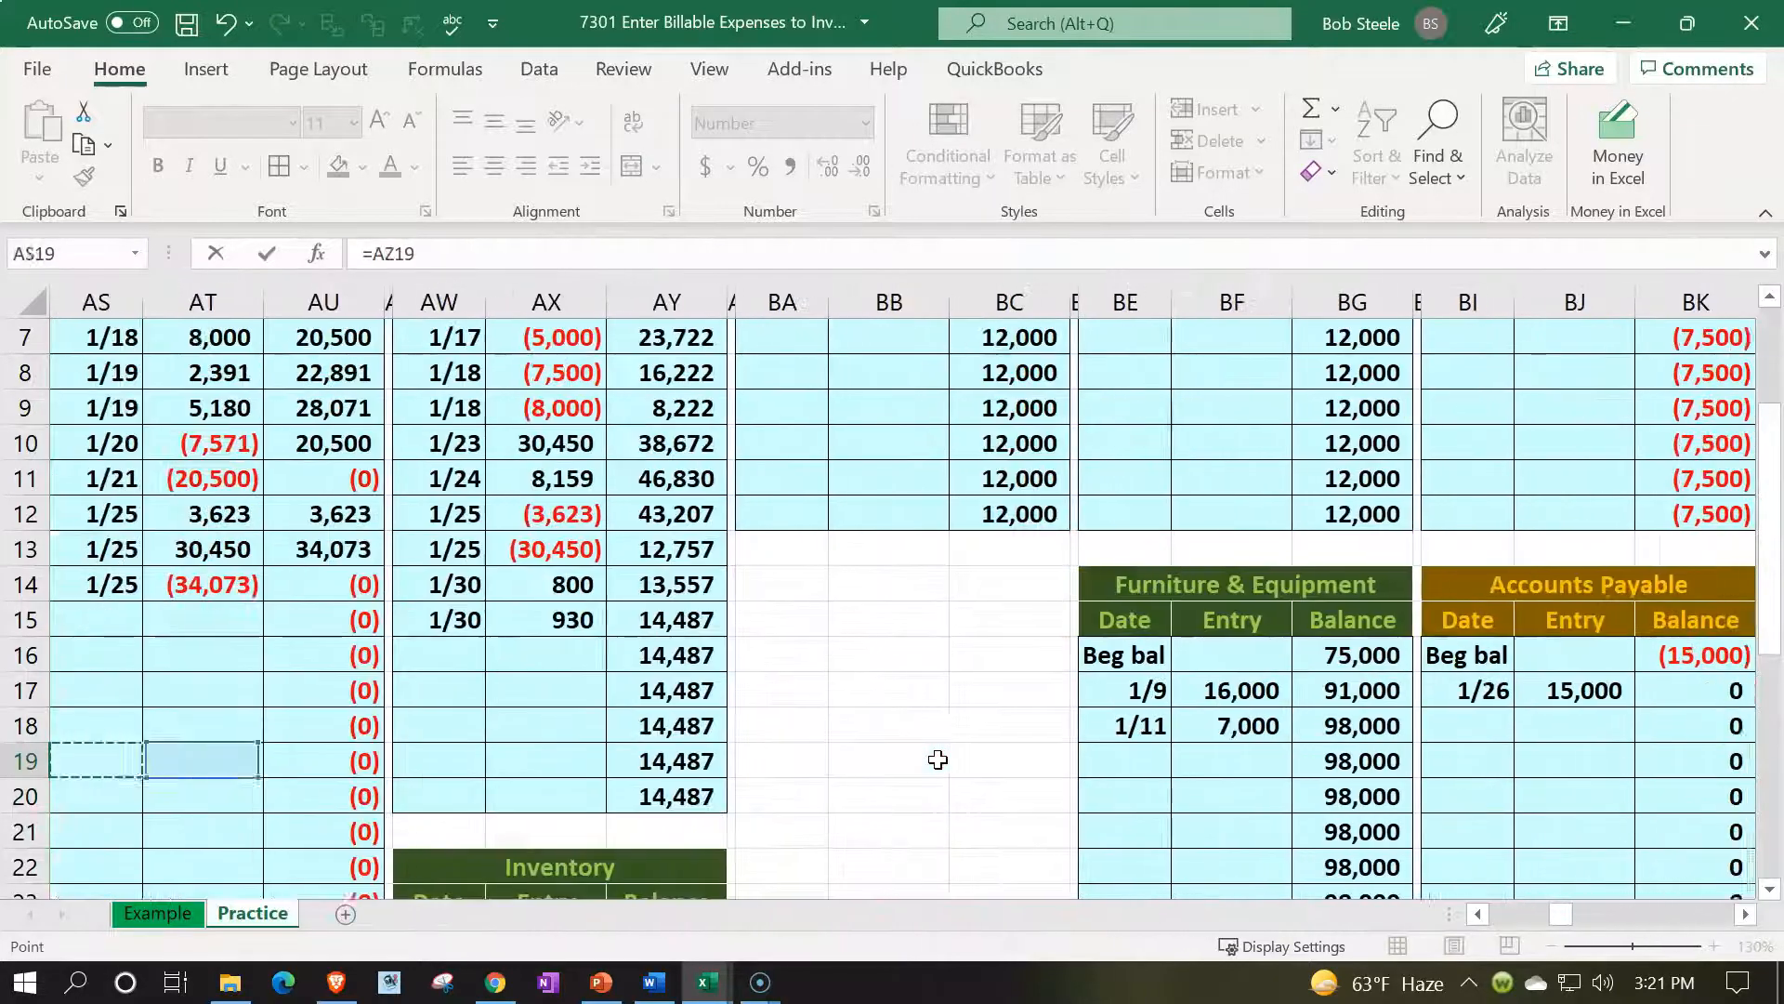
key("Up")
key("Up")
key("Up")
key("Up")
key("Up")
key("Up")
key("Up")
key("Up")
key("Up")
key("Up")
key("Up")
key("Up")
key("Up")
key("Up")
key("Up")
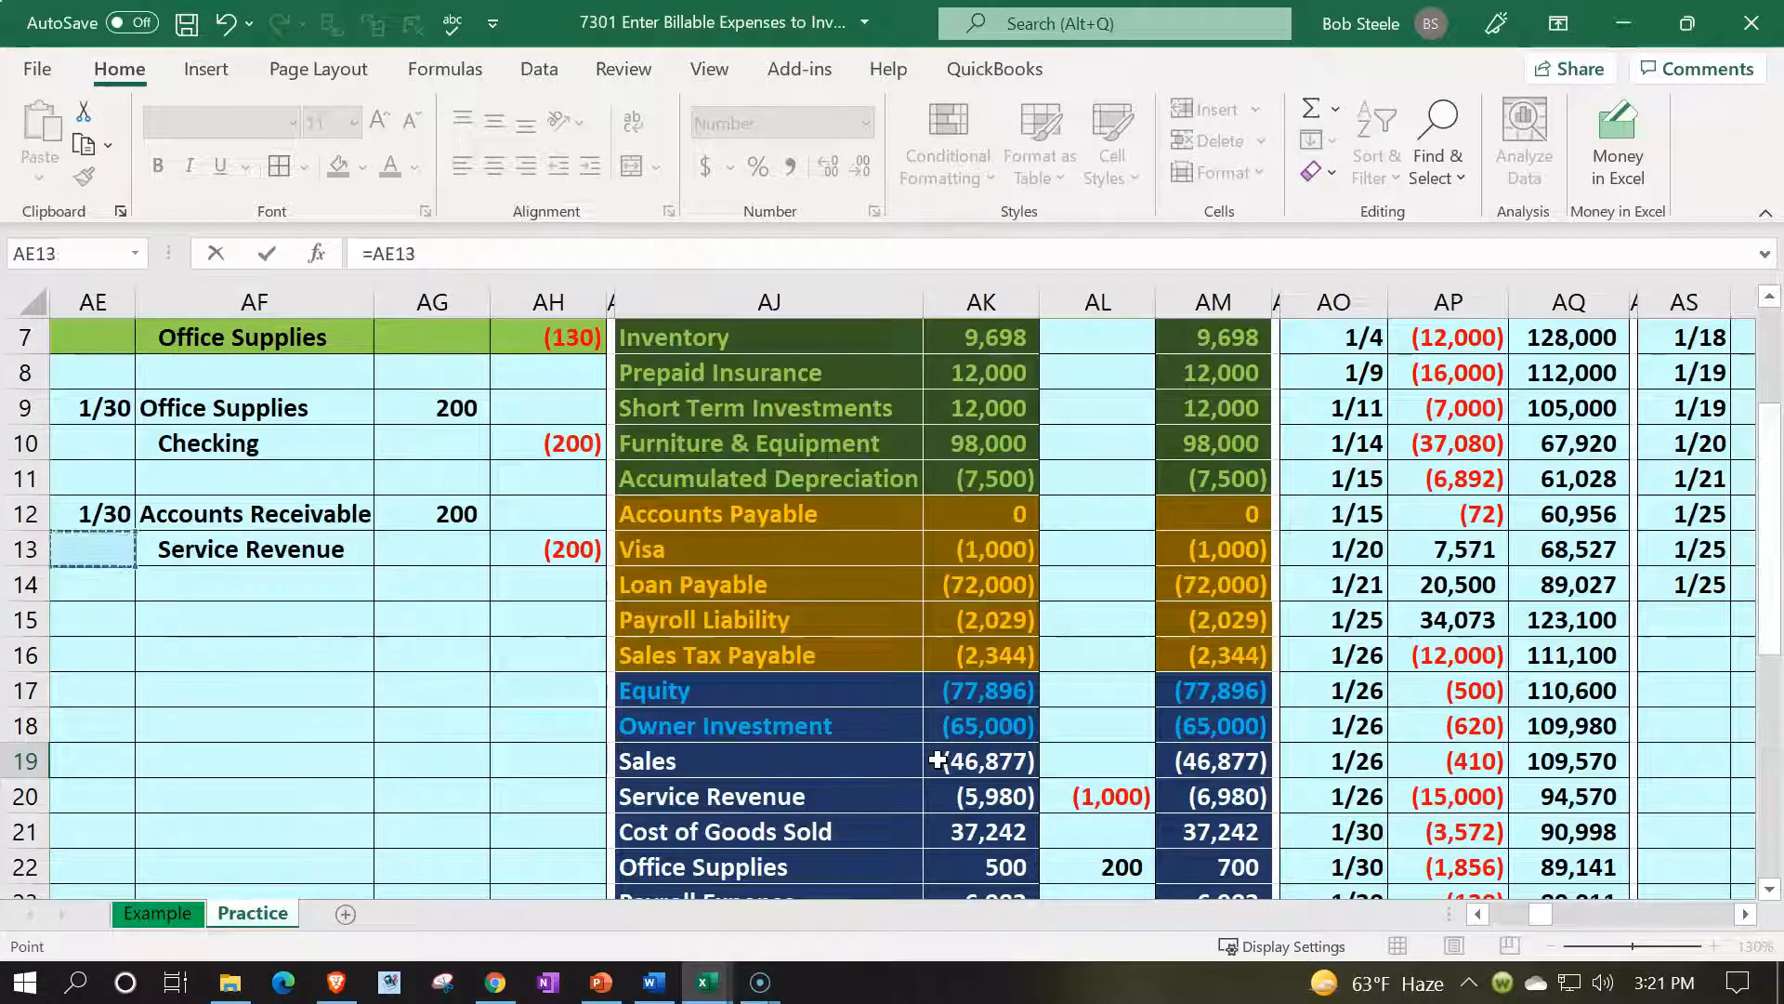
key("Down")
key("Down")
key("Down")
key("Down")
key("Right")
key("Right")
key("Right")
key("Up")
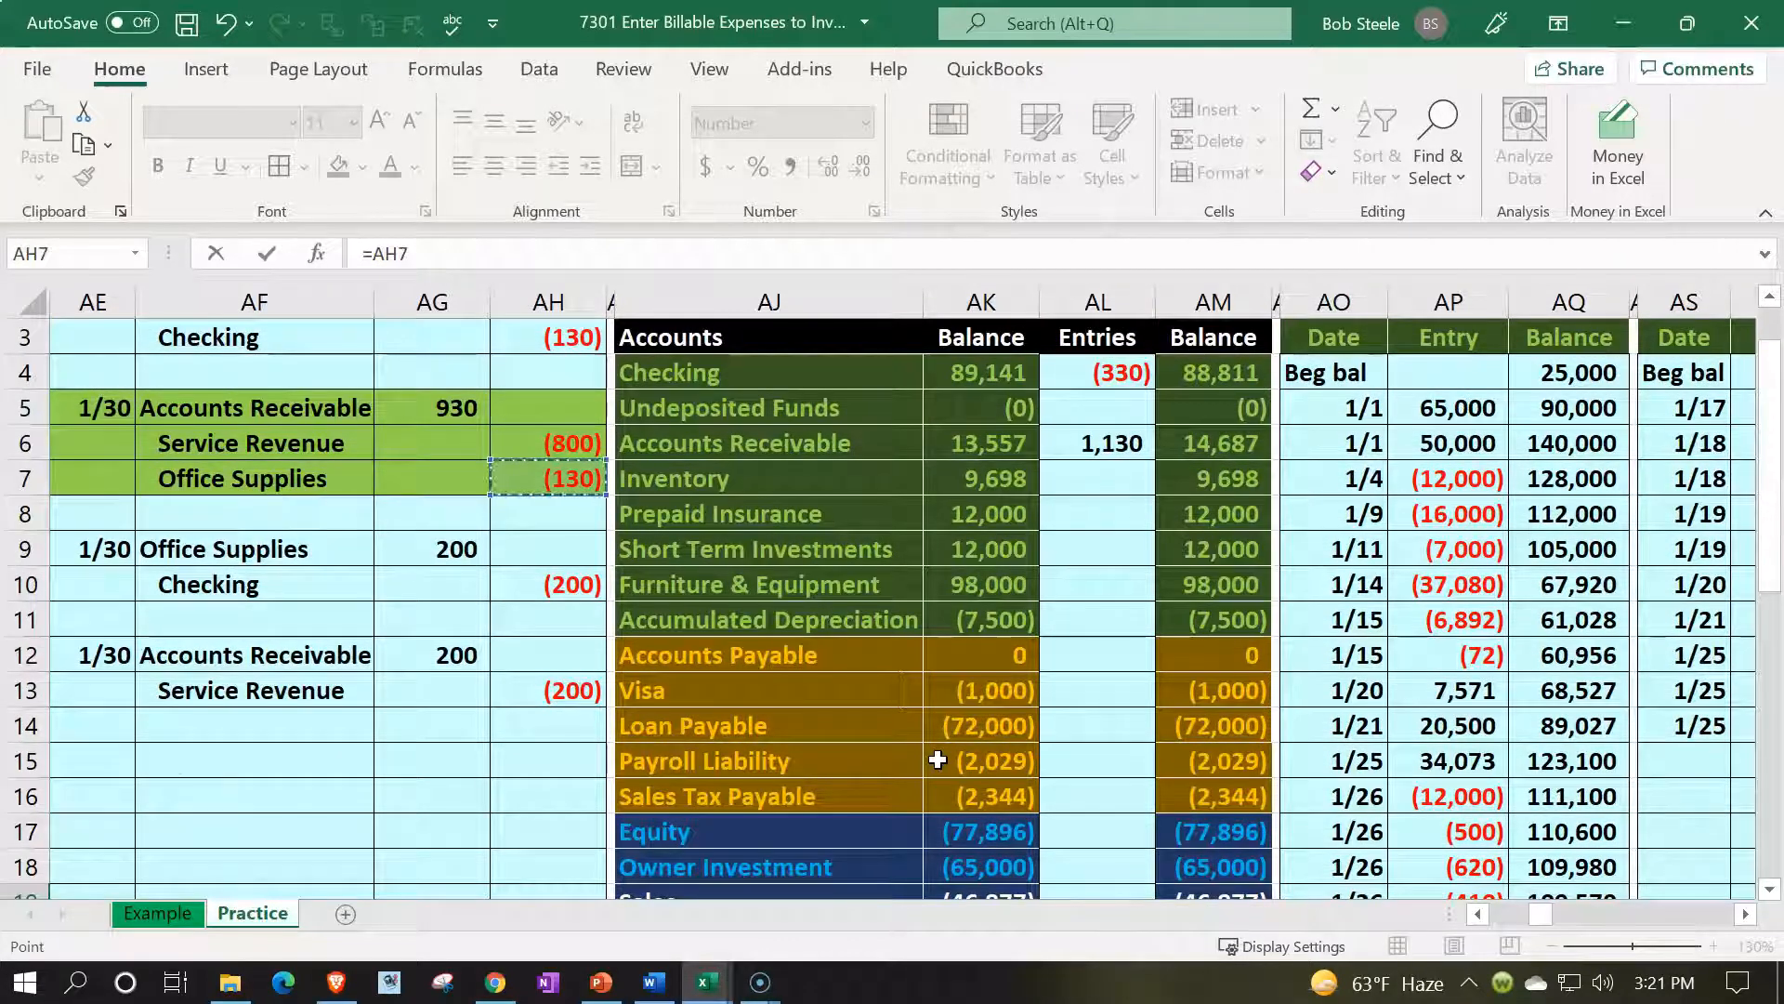
key("Return")
Examine the Office Supplies ledger entries in CD18:CD19 and the running balance in CE19
key("Right")
key("Right")
key("Up")
key("Up")
key("Left")
key("Left")
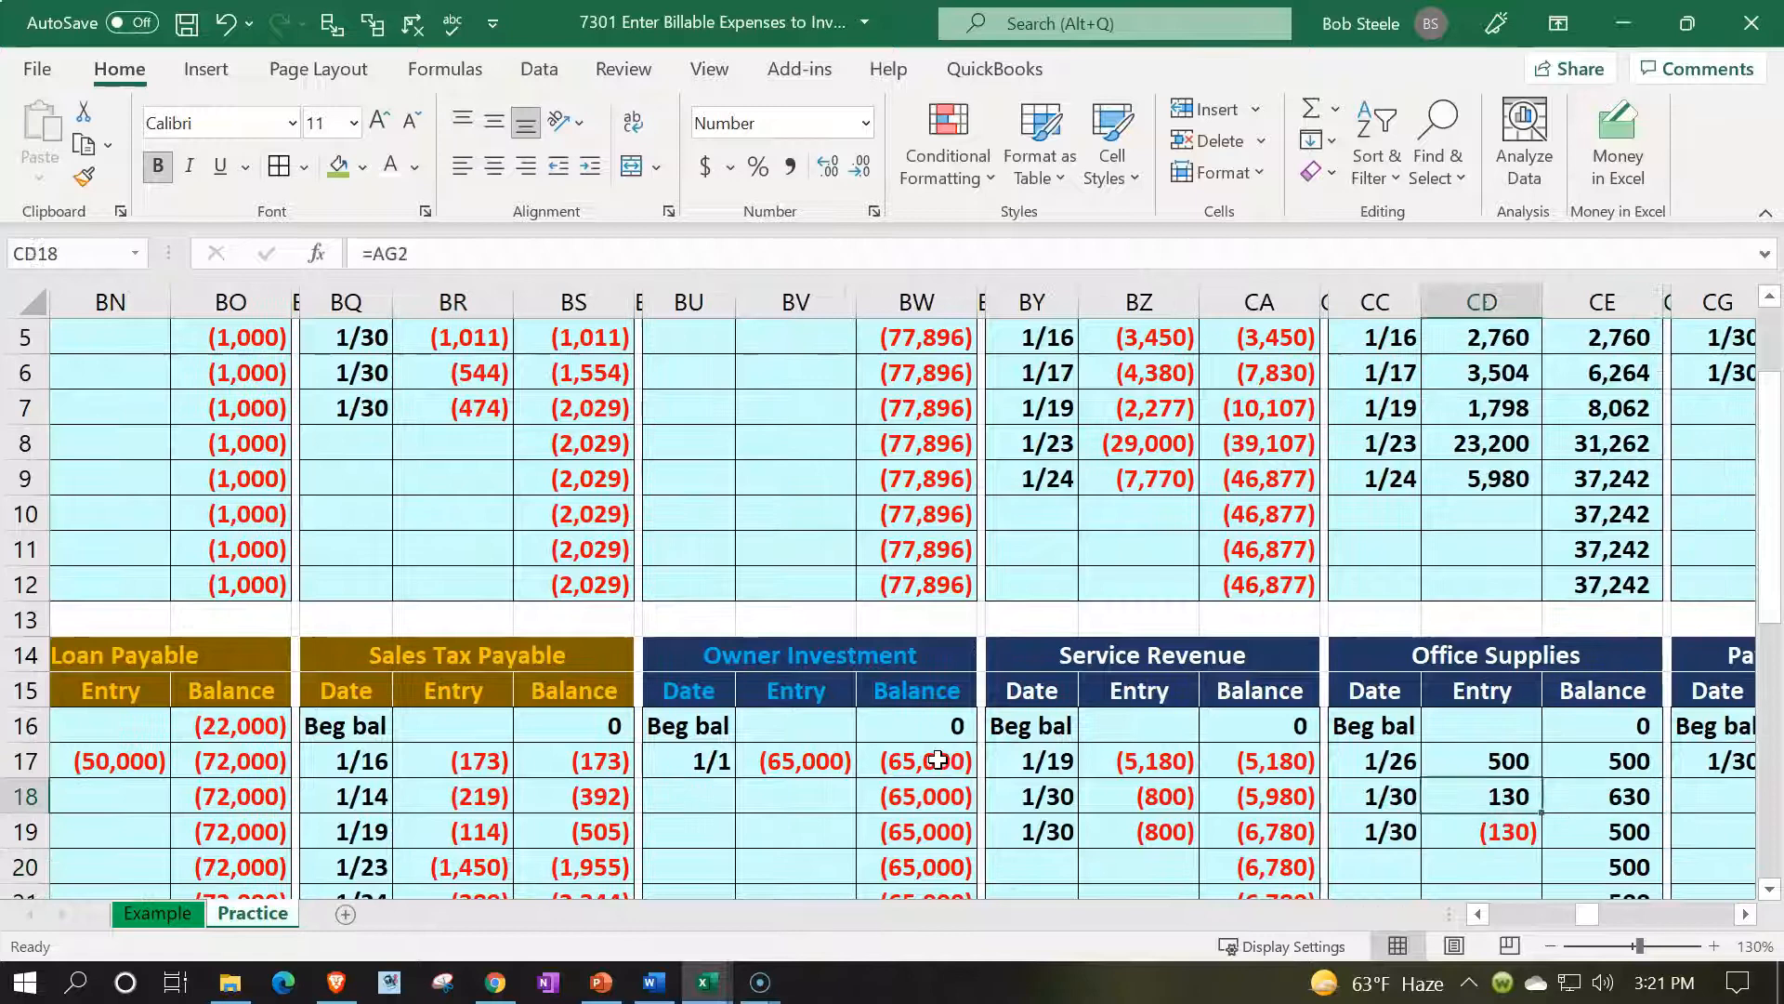
key("Down")
key("Right")
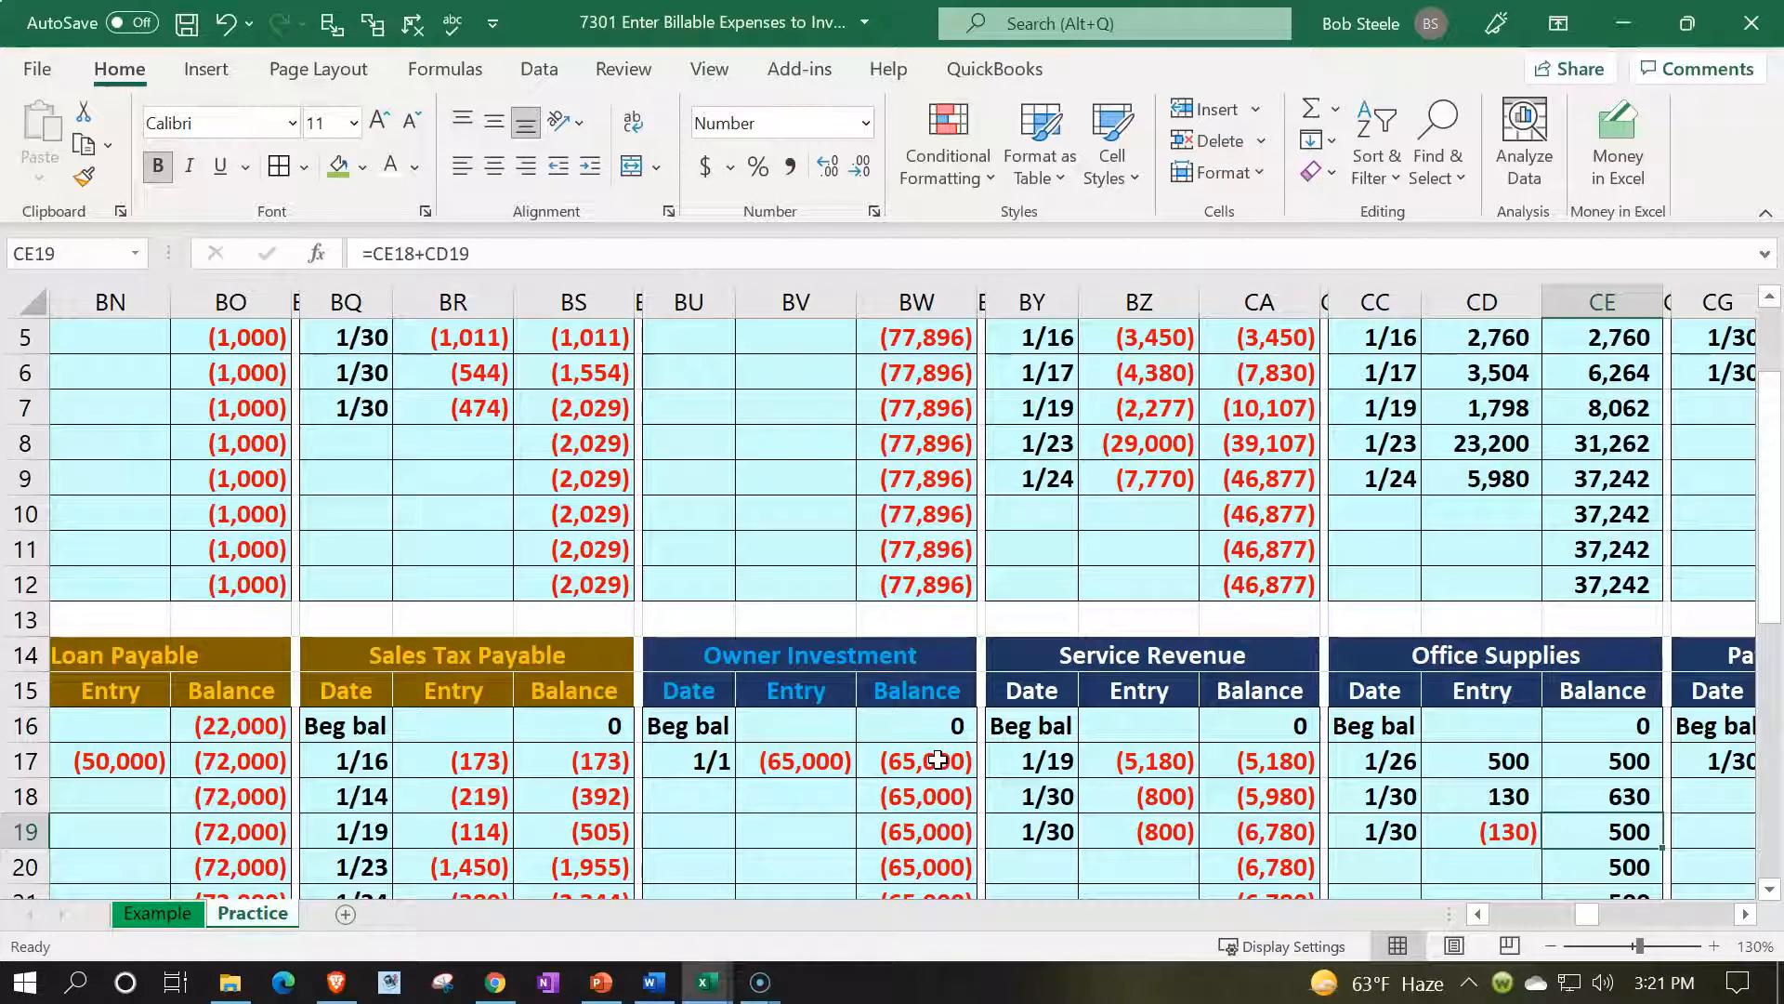
Return to the journal and trial balance and inspect the general ledger's balance check formula in AO1
key("Left")
key("Left")
key("Left")
key("Left")
key("Left")
key("Left")
key("Left")
key("Left")
key("Left")
key("Left")
key("Left")
key("Left")
key("Left")
key("Left")
key("Left")
key("Left")
key("Left")
key("Left")
key("Left")
key("Left")
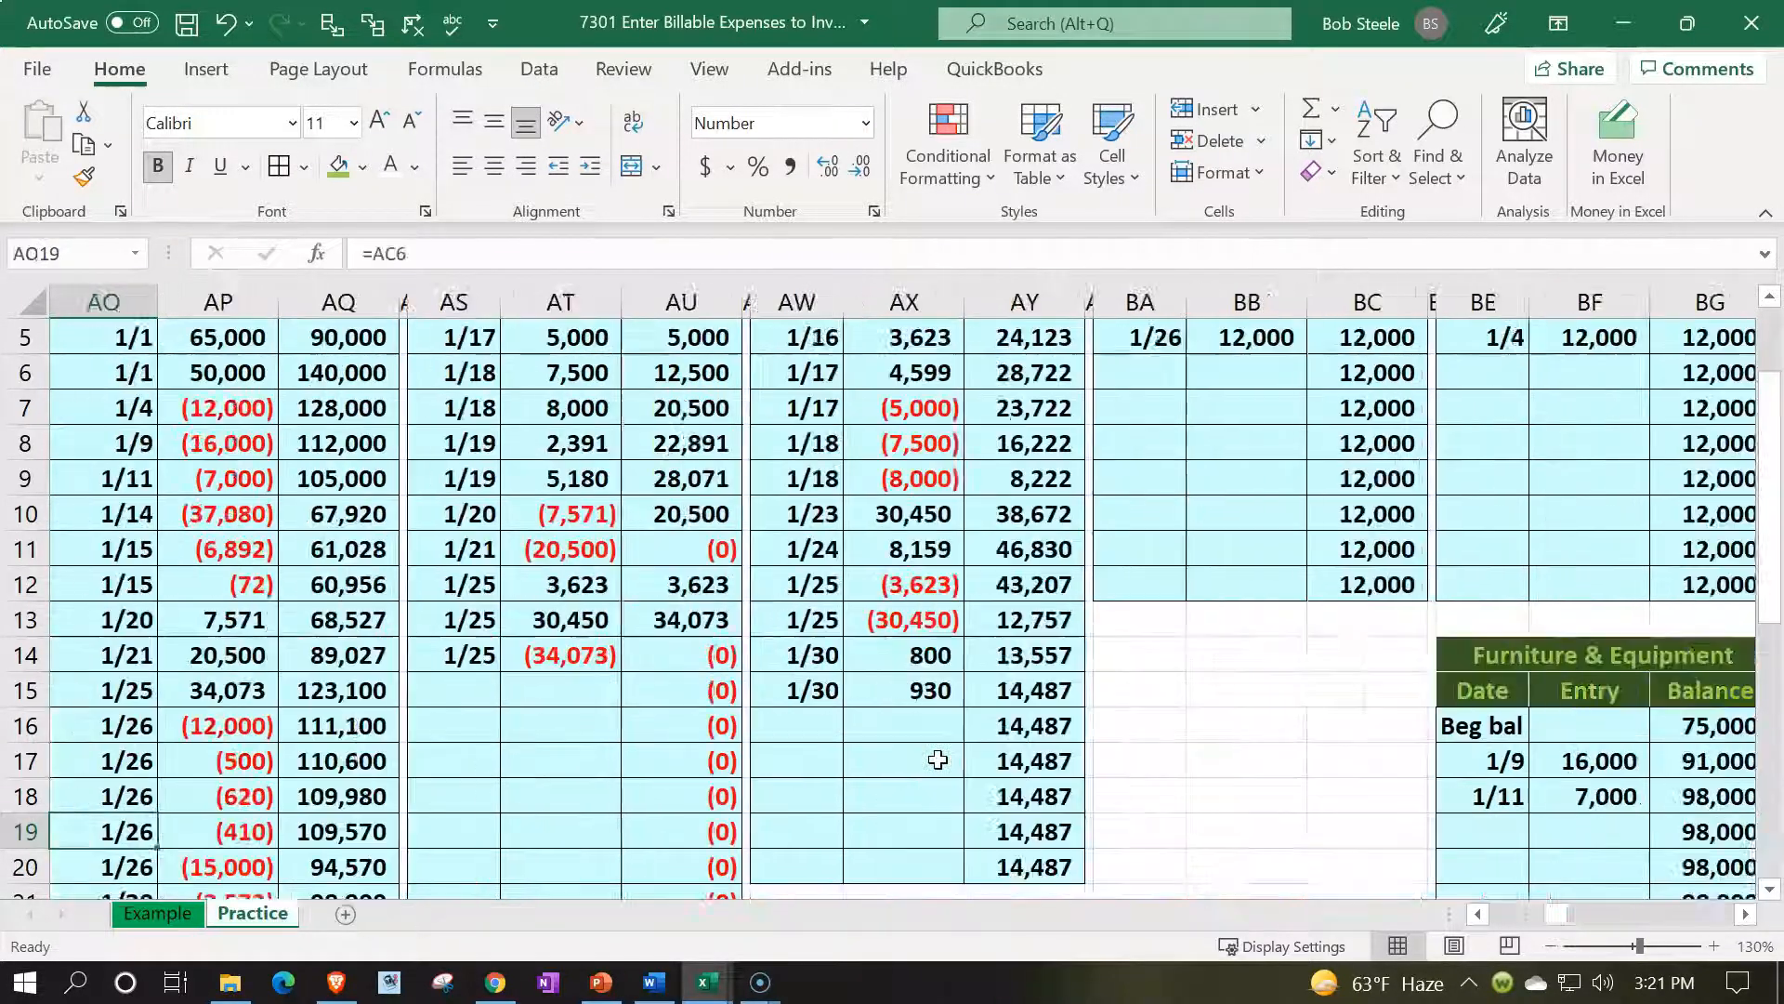
key("Left")
key("Left")
key("Left")
key("Left")
key("Left")
key("Left")
key("Left")
key("Left")
key("Left")
key("Left")
scroll(938, 760, "up", 2)
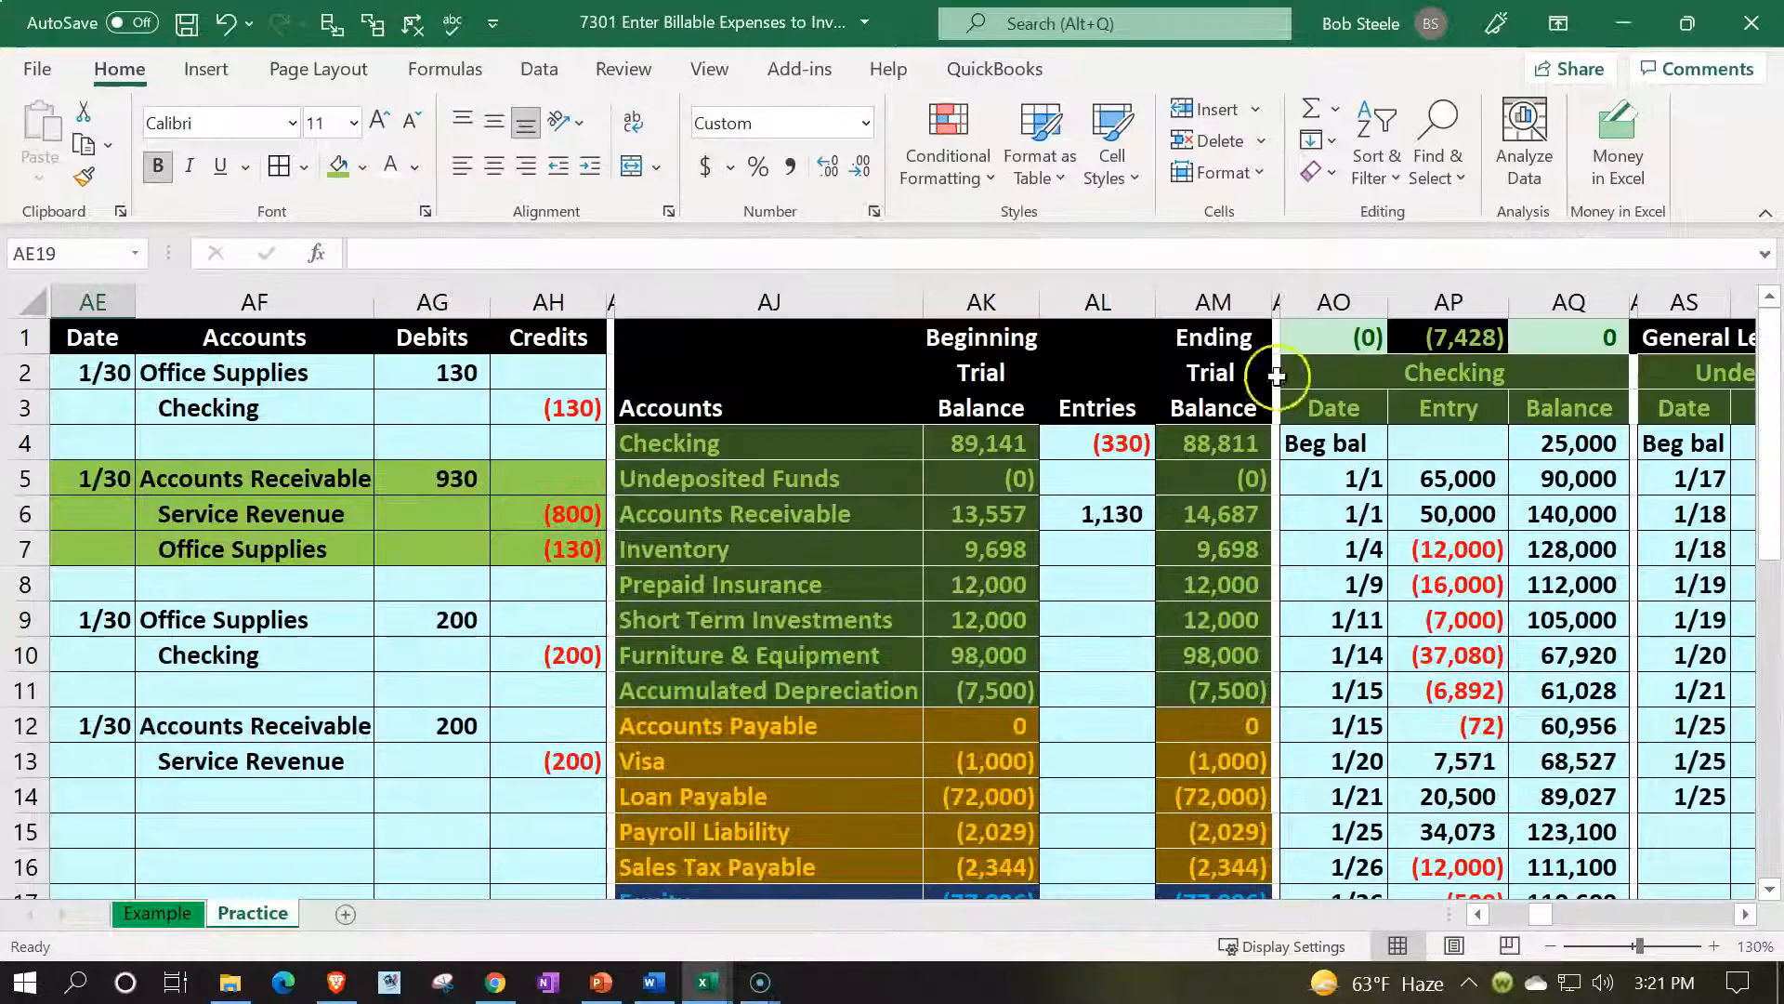
left_click(1334, 303)
left_click(1338, 334)
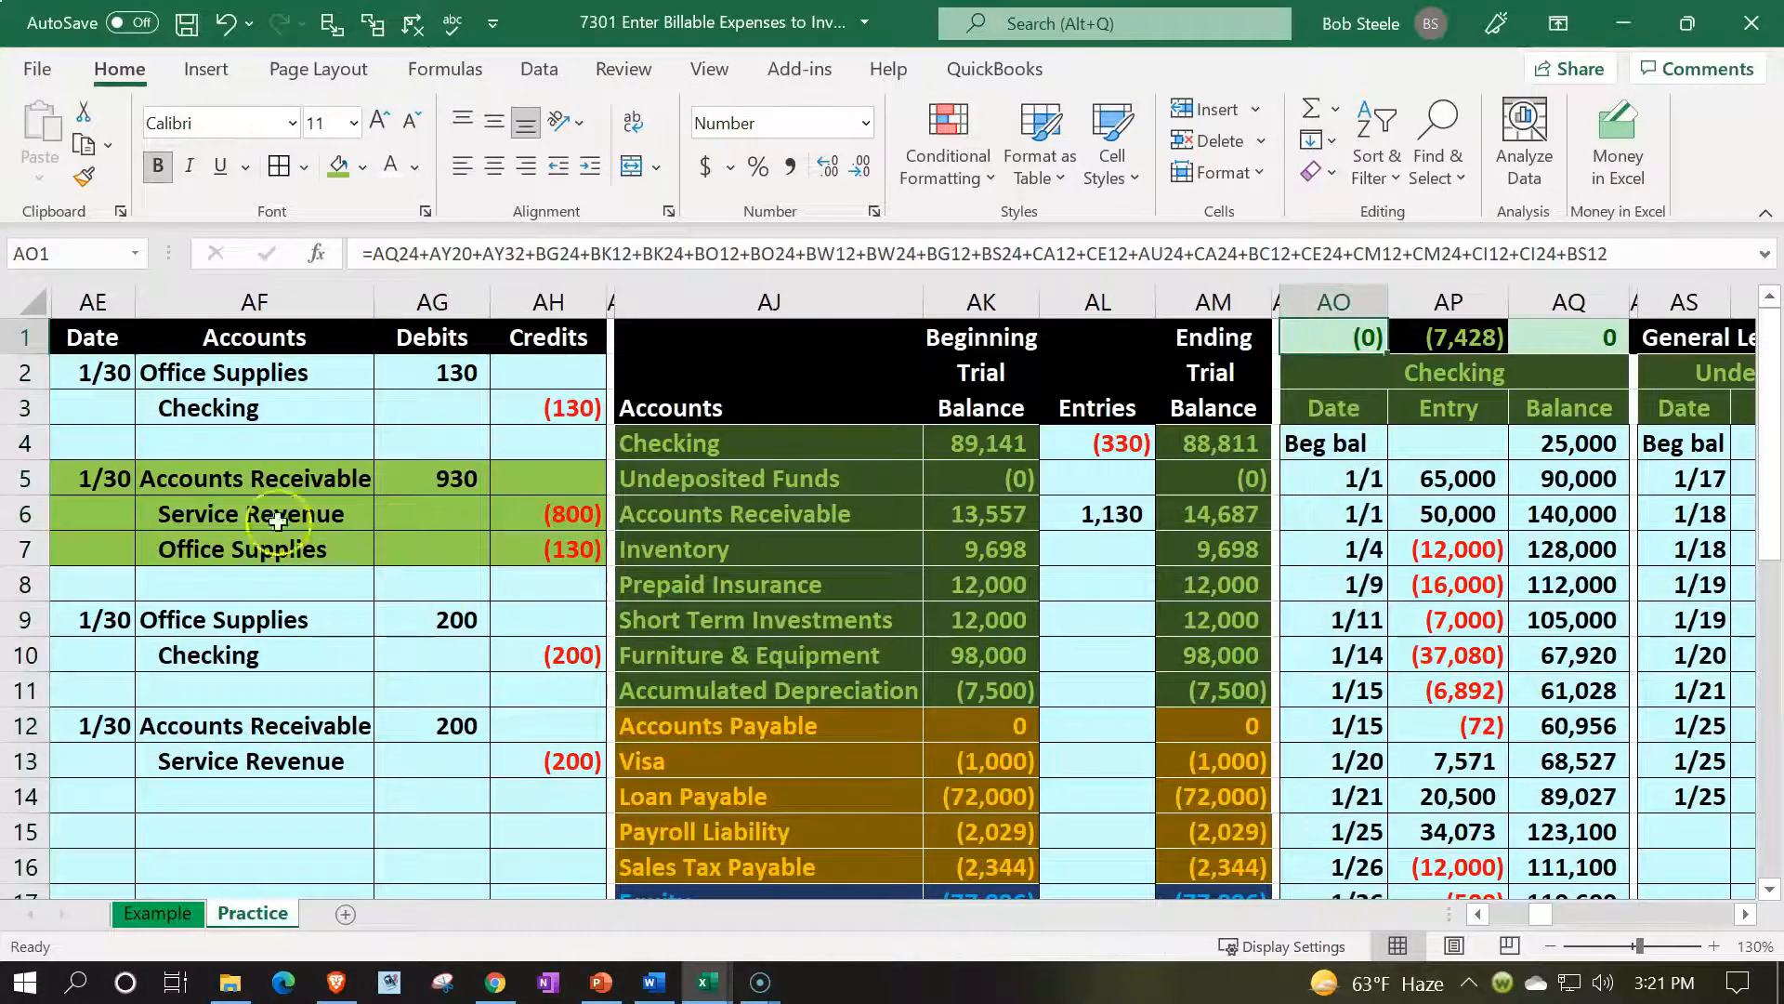
Change the font color of the 1/30 invoice journal entry in AE5:AH7 to white
left_click_drag(125, 482, 515, 550)
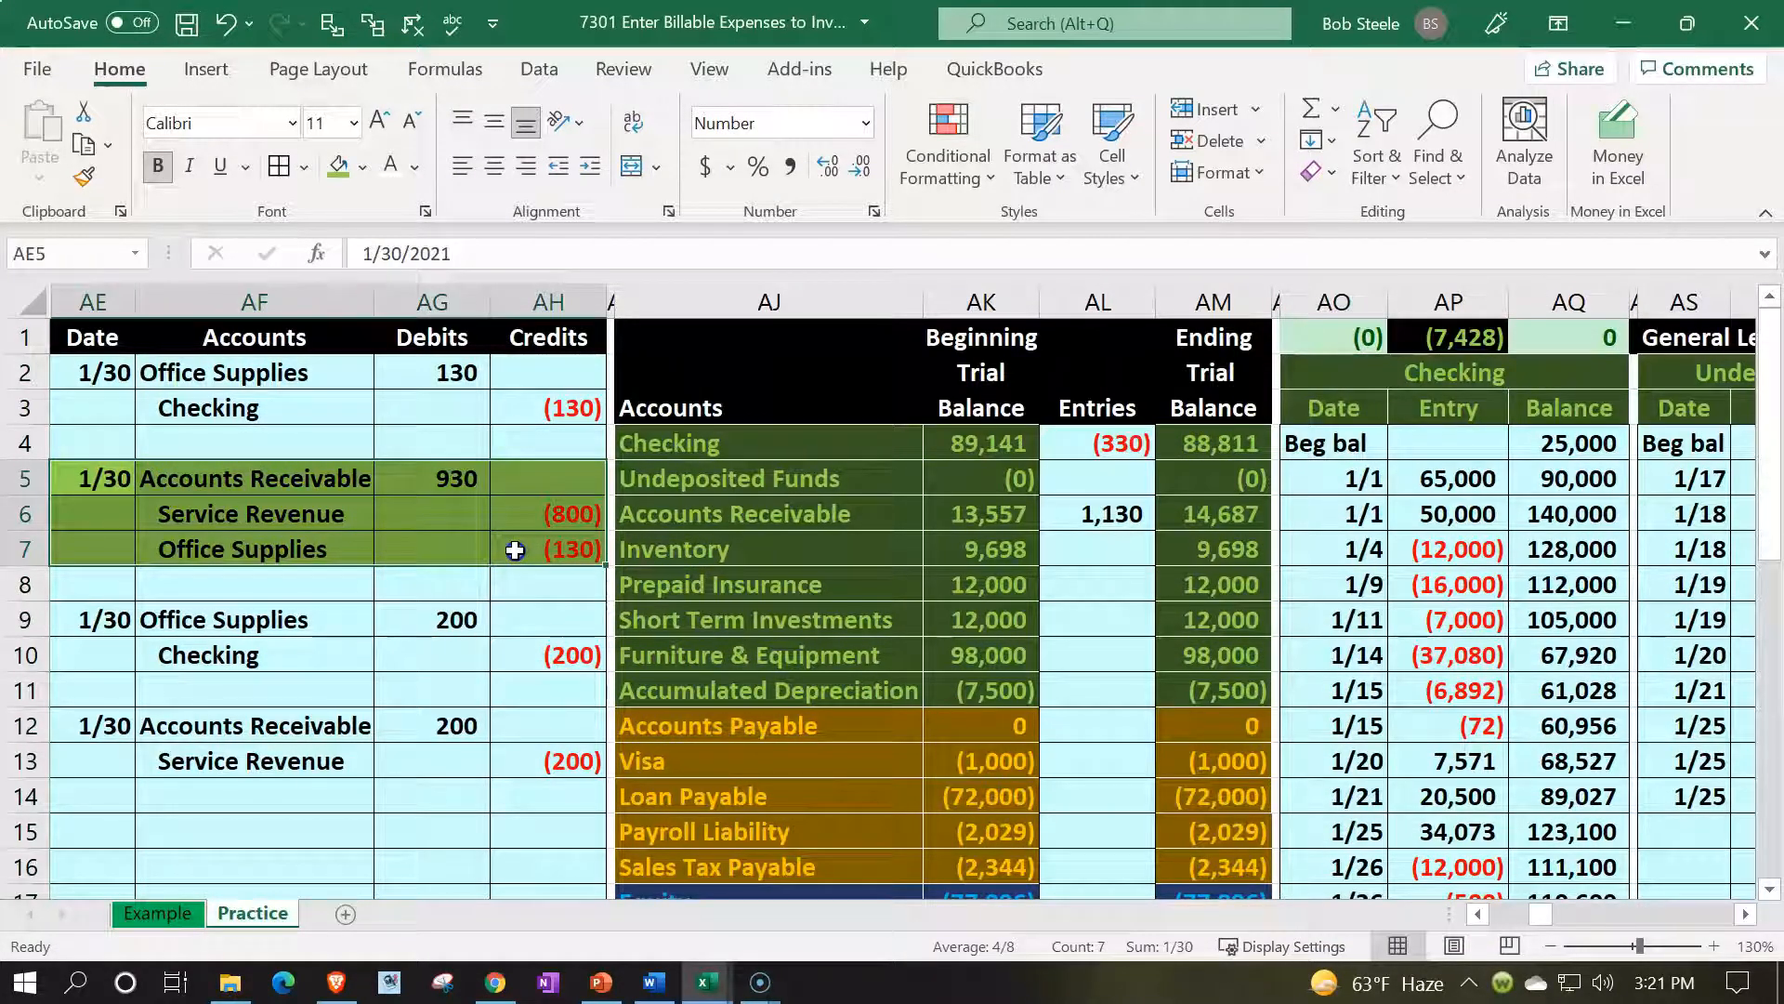
right_click(515, 550)
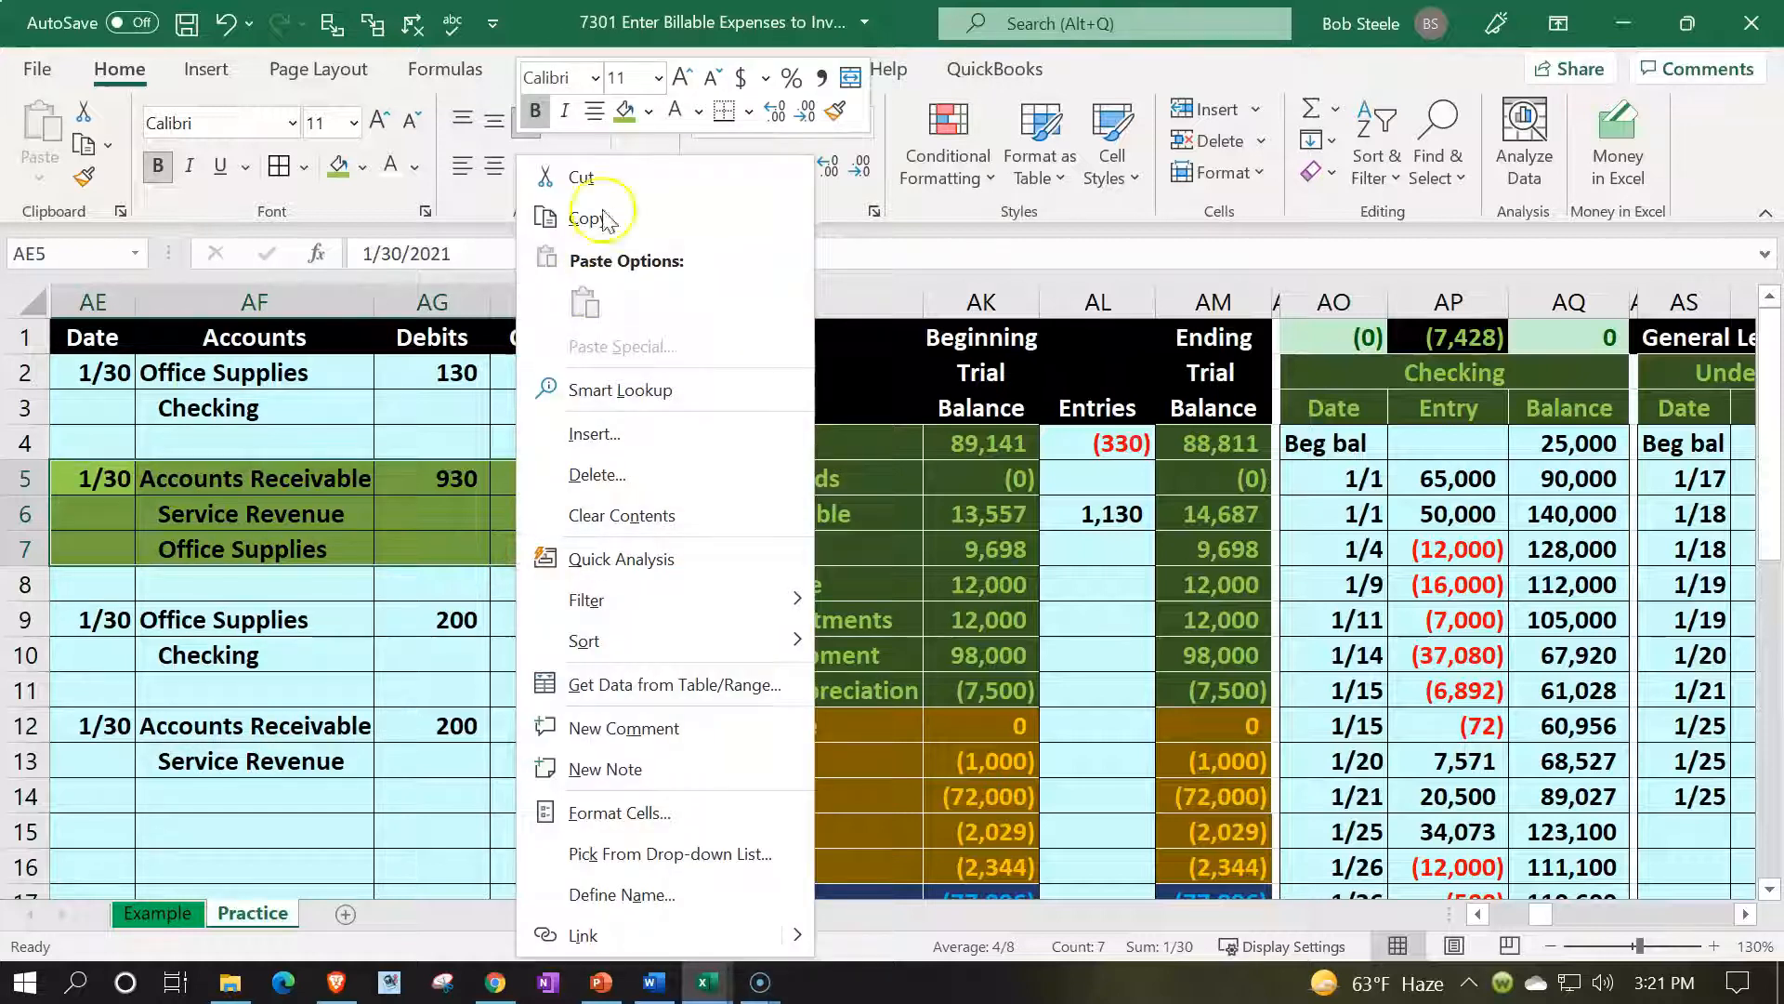
left_click(665, 121)
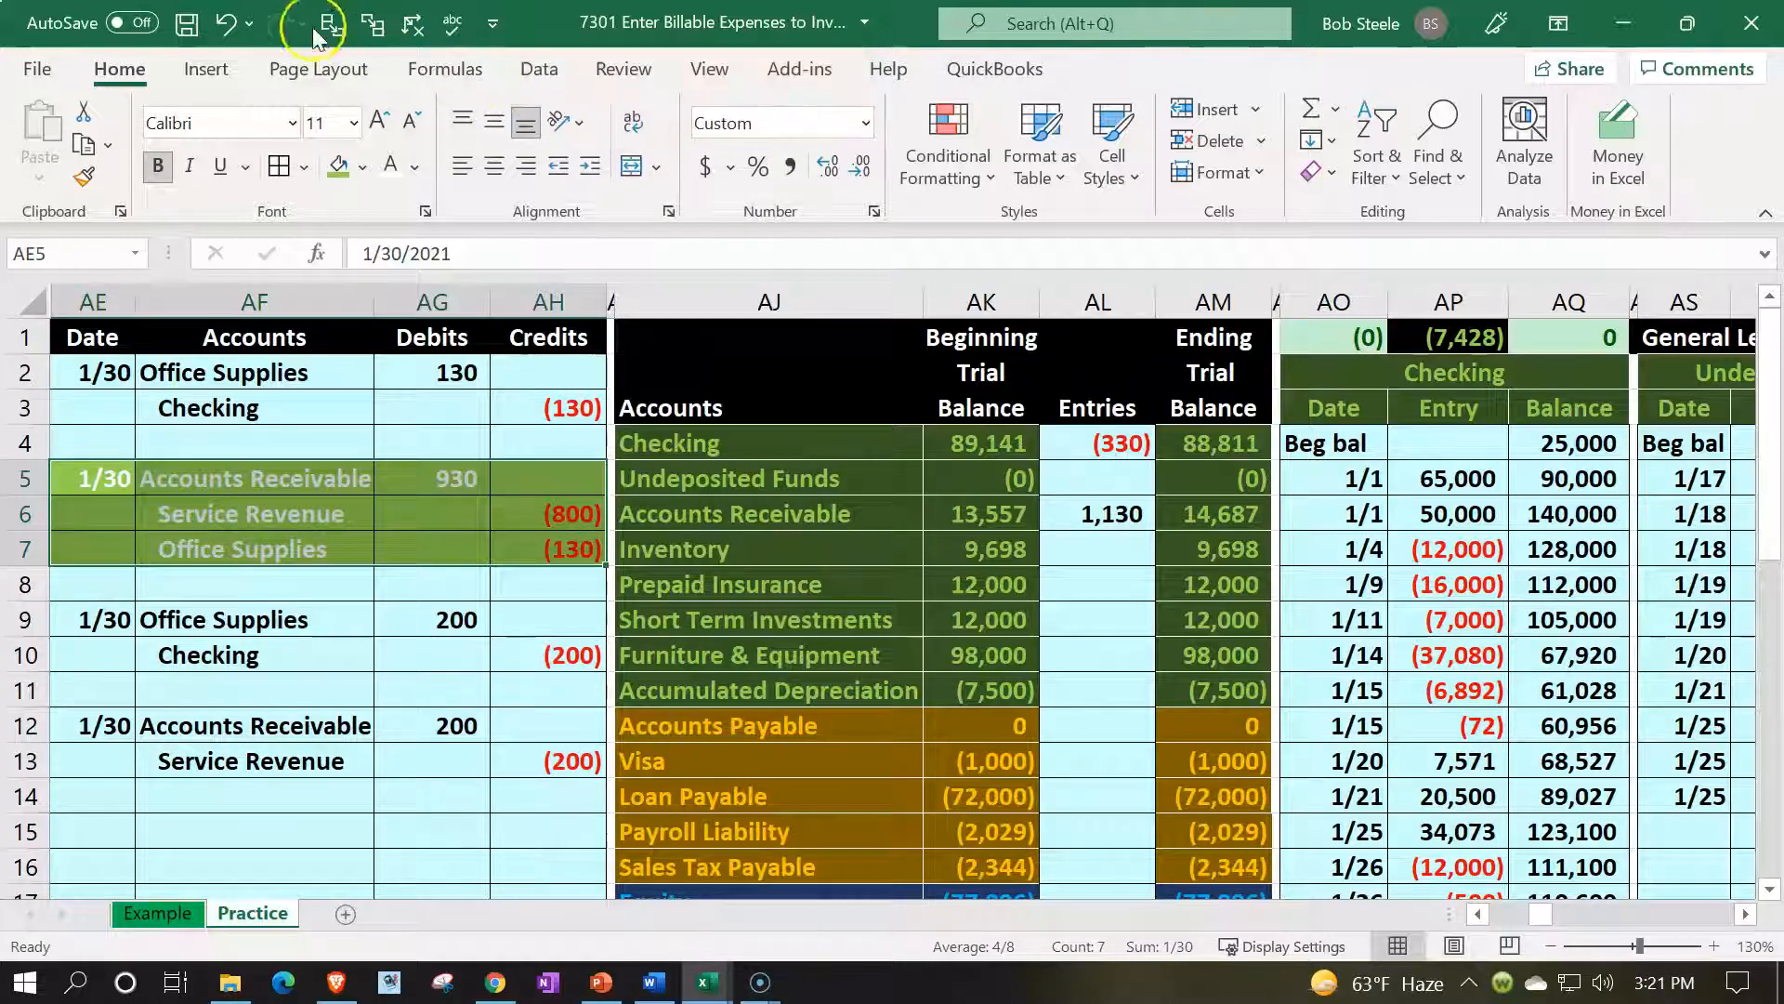
Undo the white font on the invoice entry in AE5:AH7 and set its fill back to the recent light blue
left_click(226, 23)
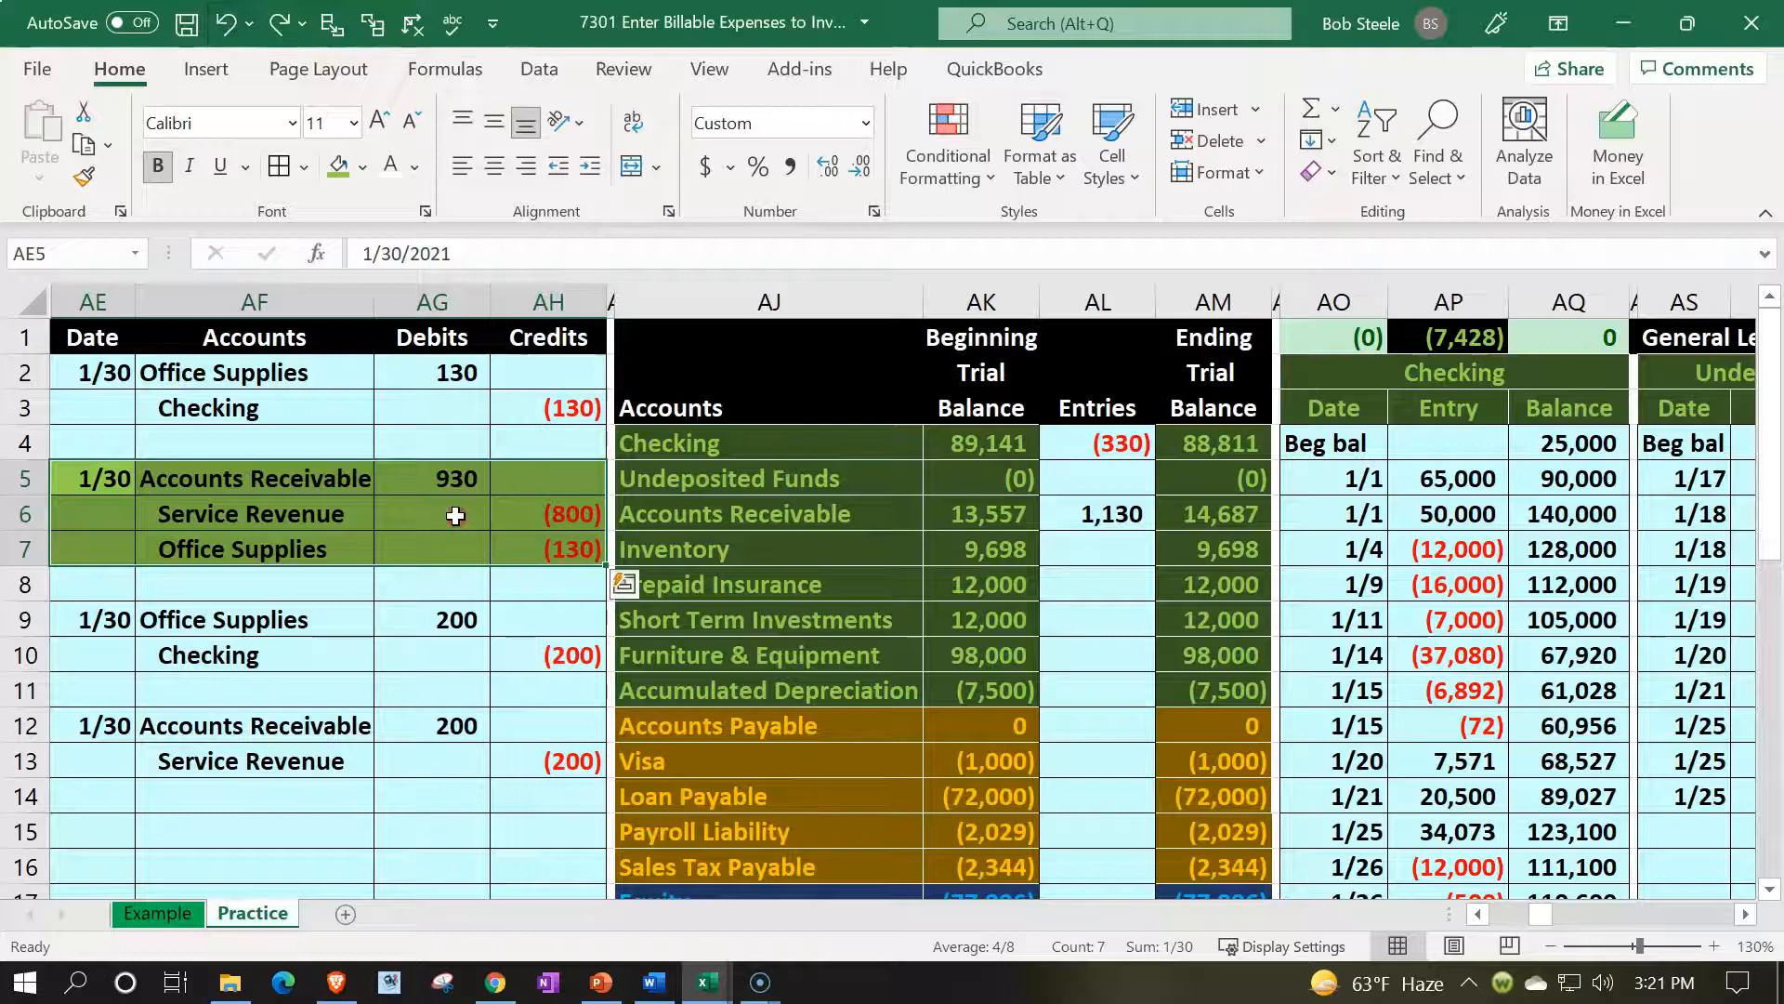
left_click(362, 168)
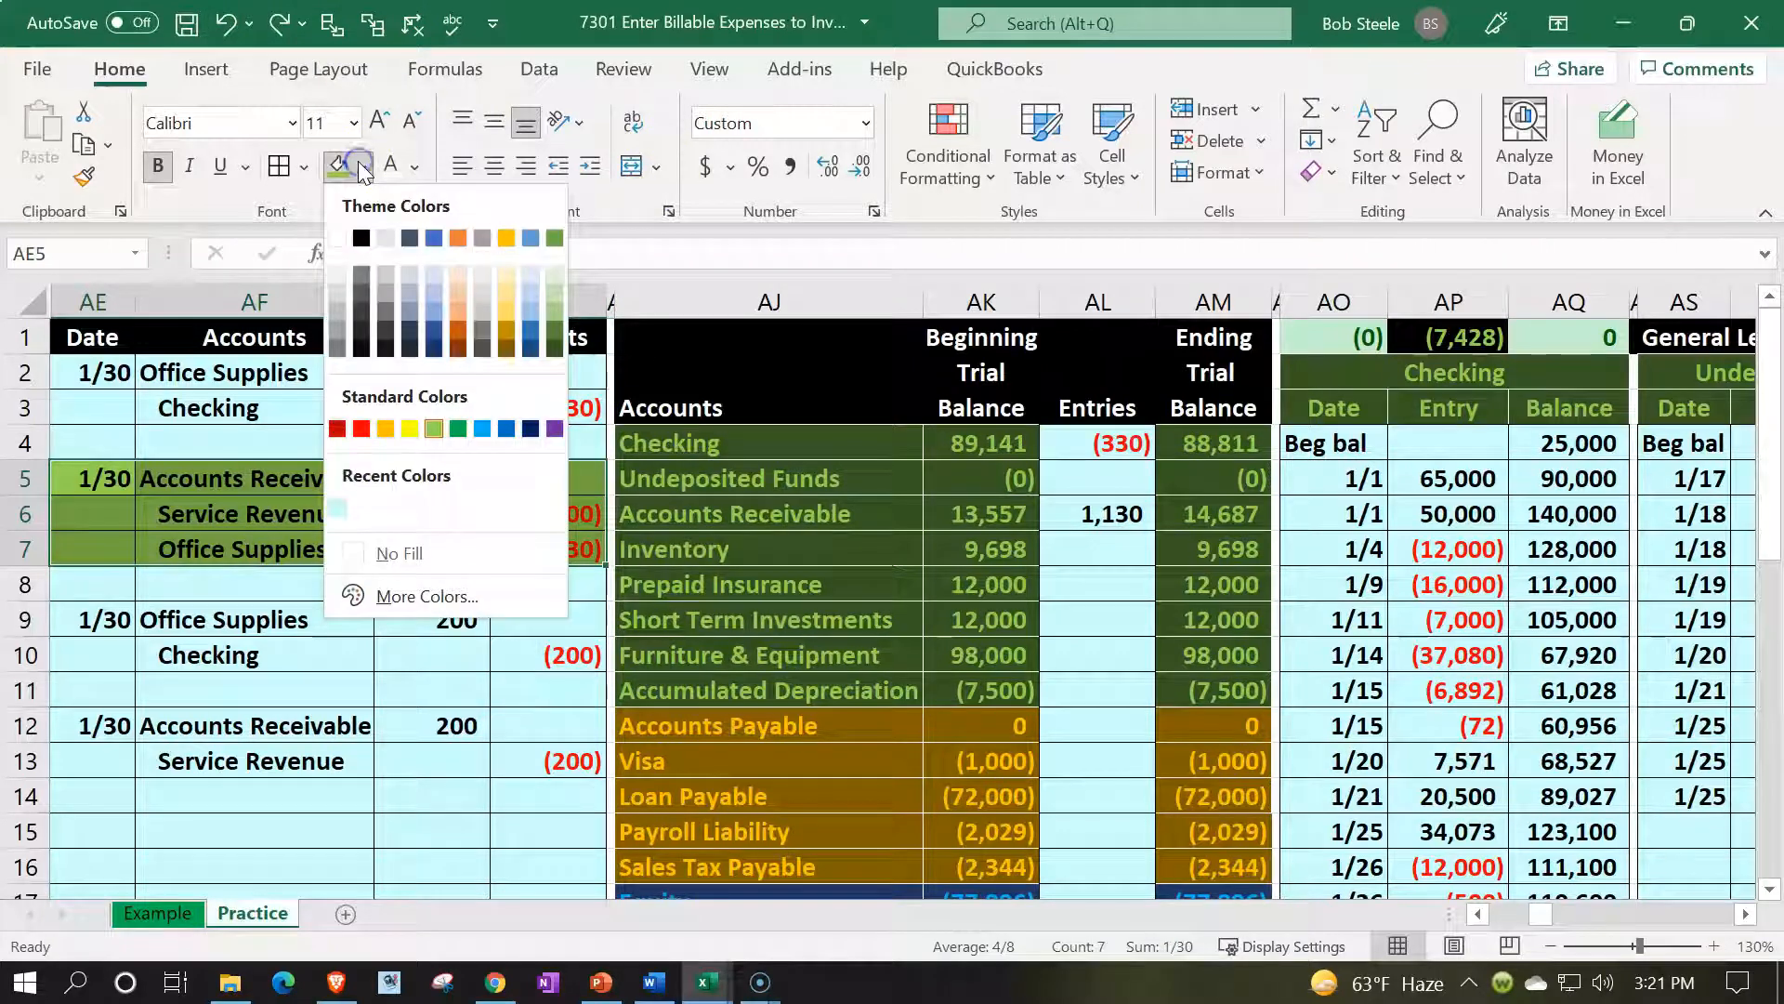
left_click(336, 507)
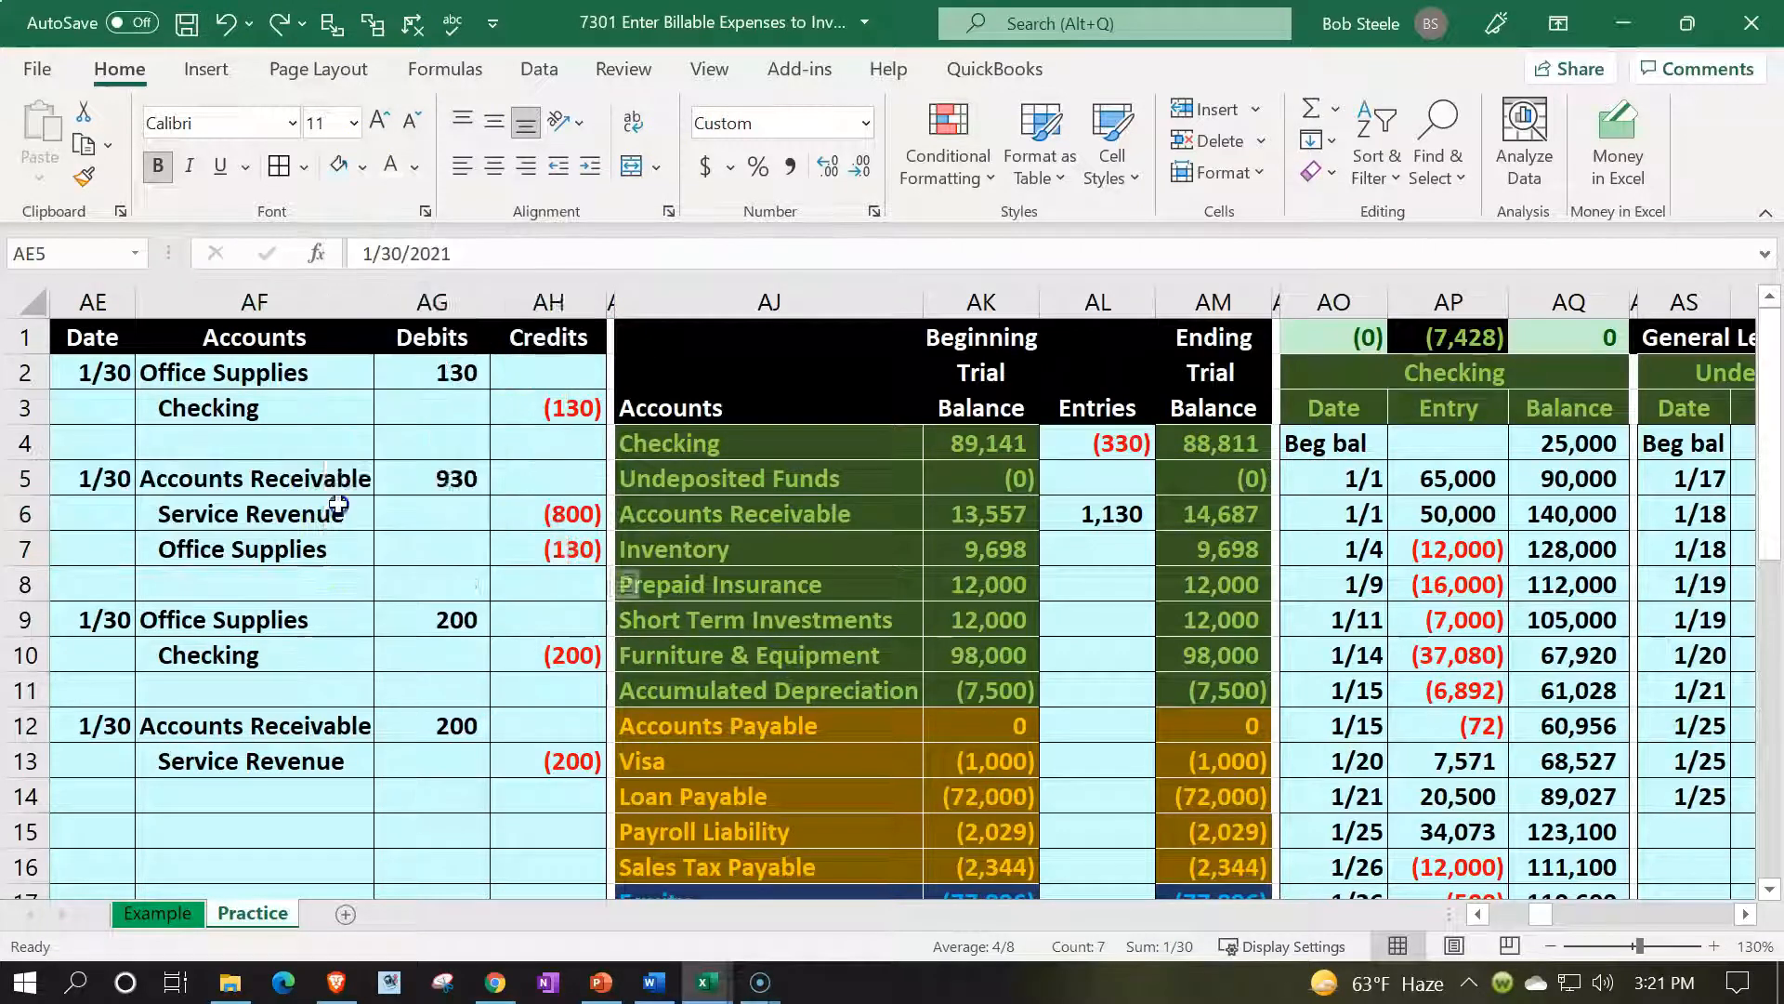
Highlight the 1/30 Office Supplies and Checking journal entry in AE9:AH10 with the standard light green fill
left_click(187, 688)
left_click_drag(118, 622, 567, 645)
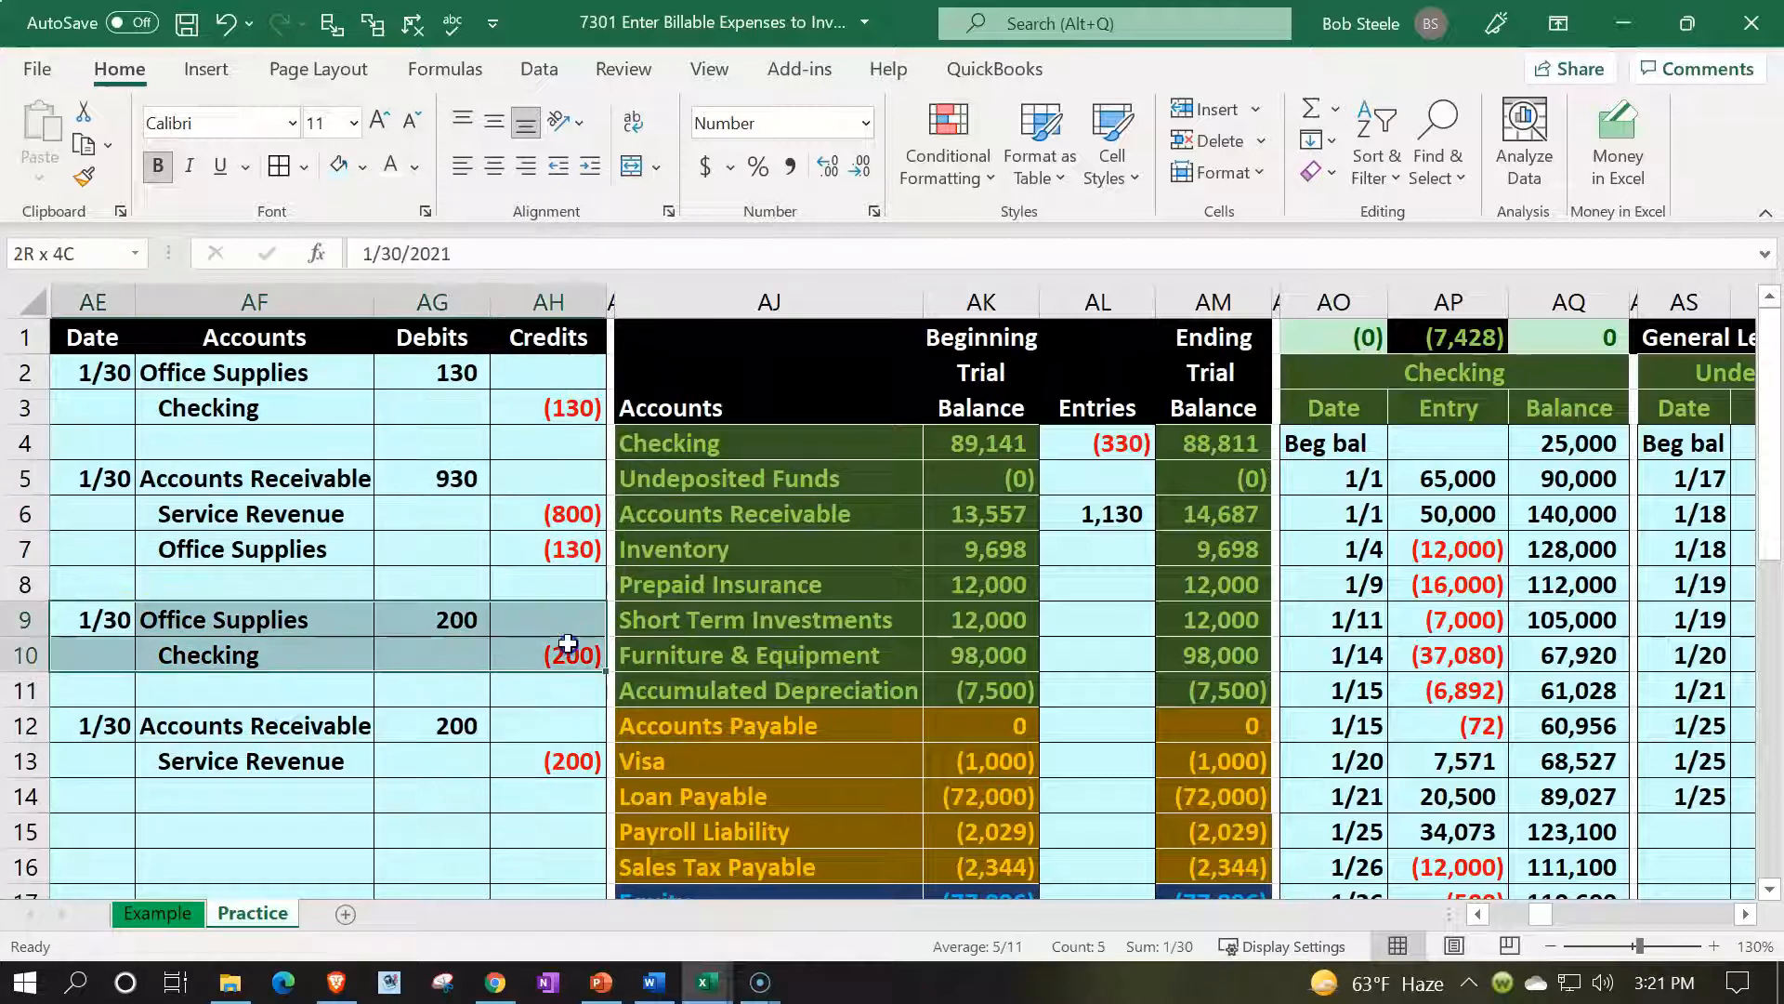
right_click(567, 644)
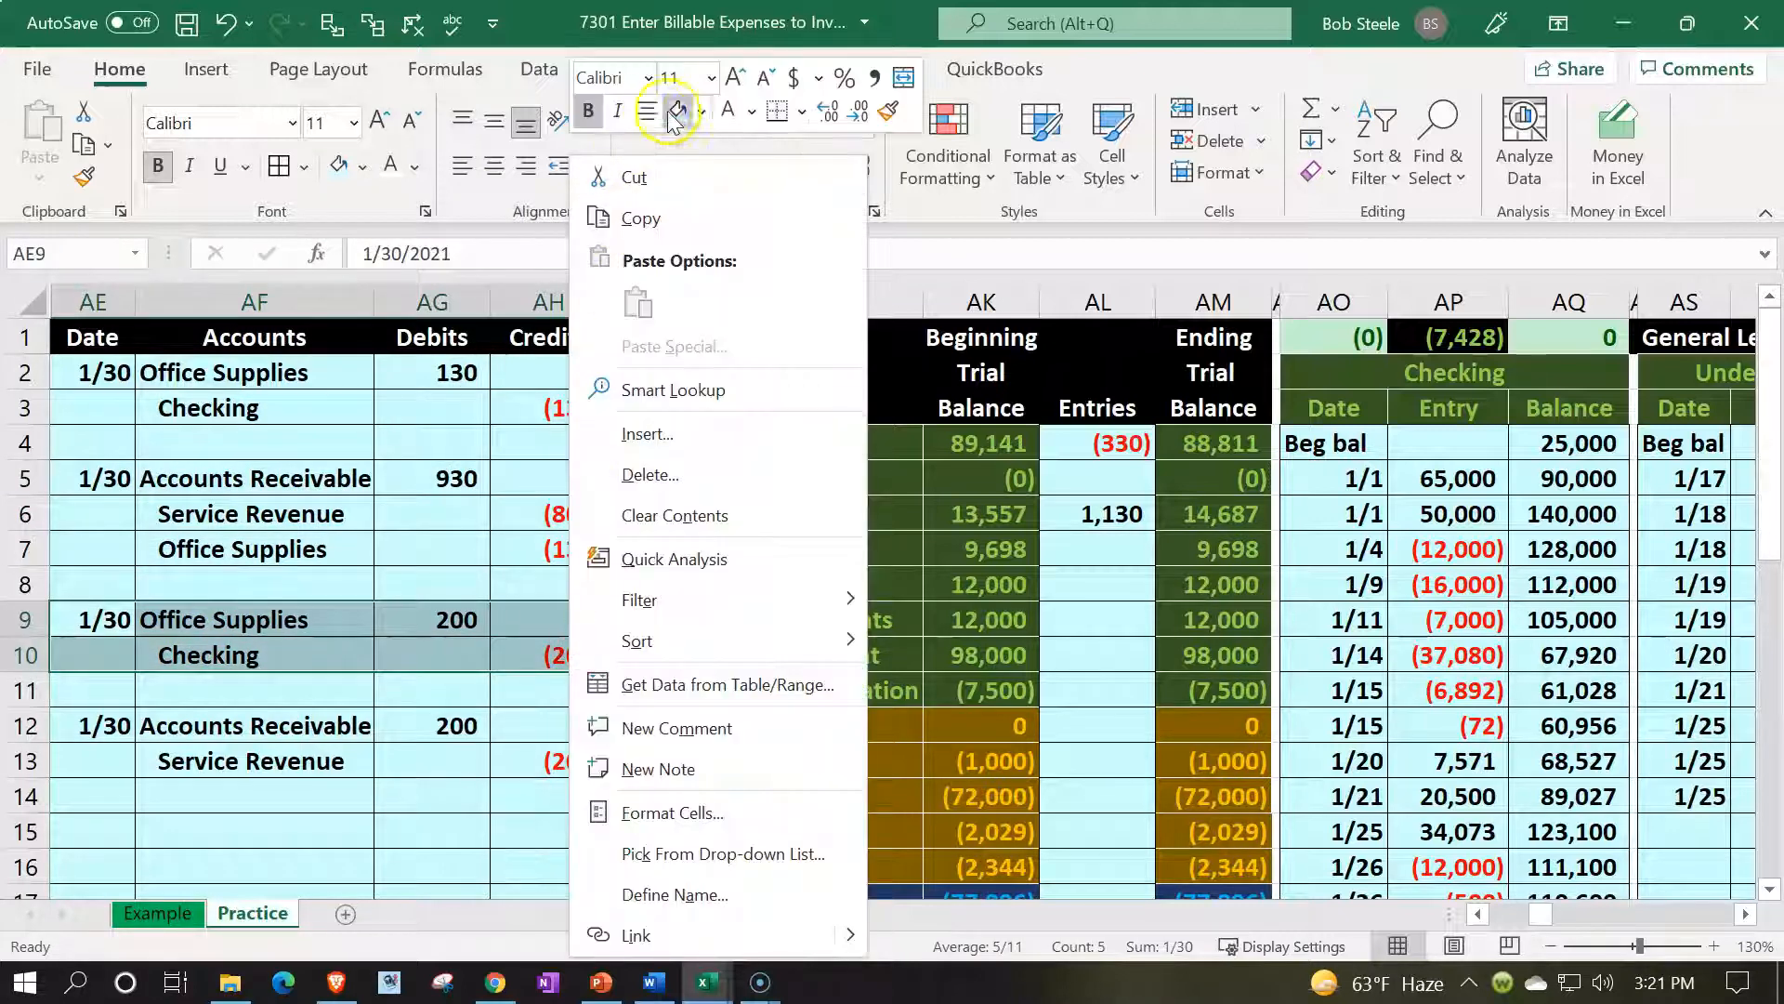
left_click(701, 110)
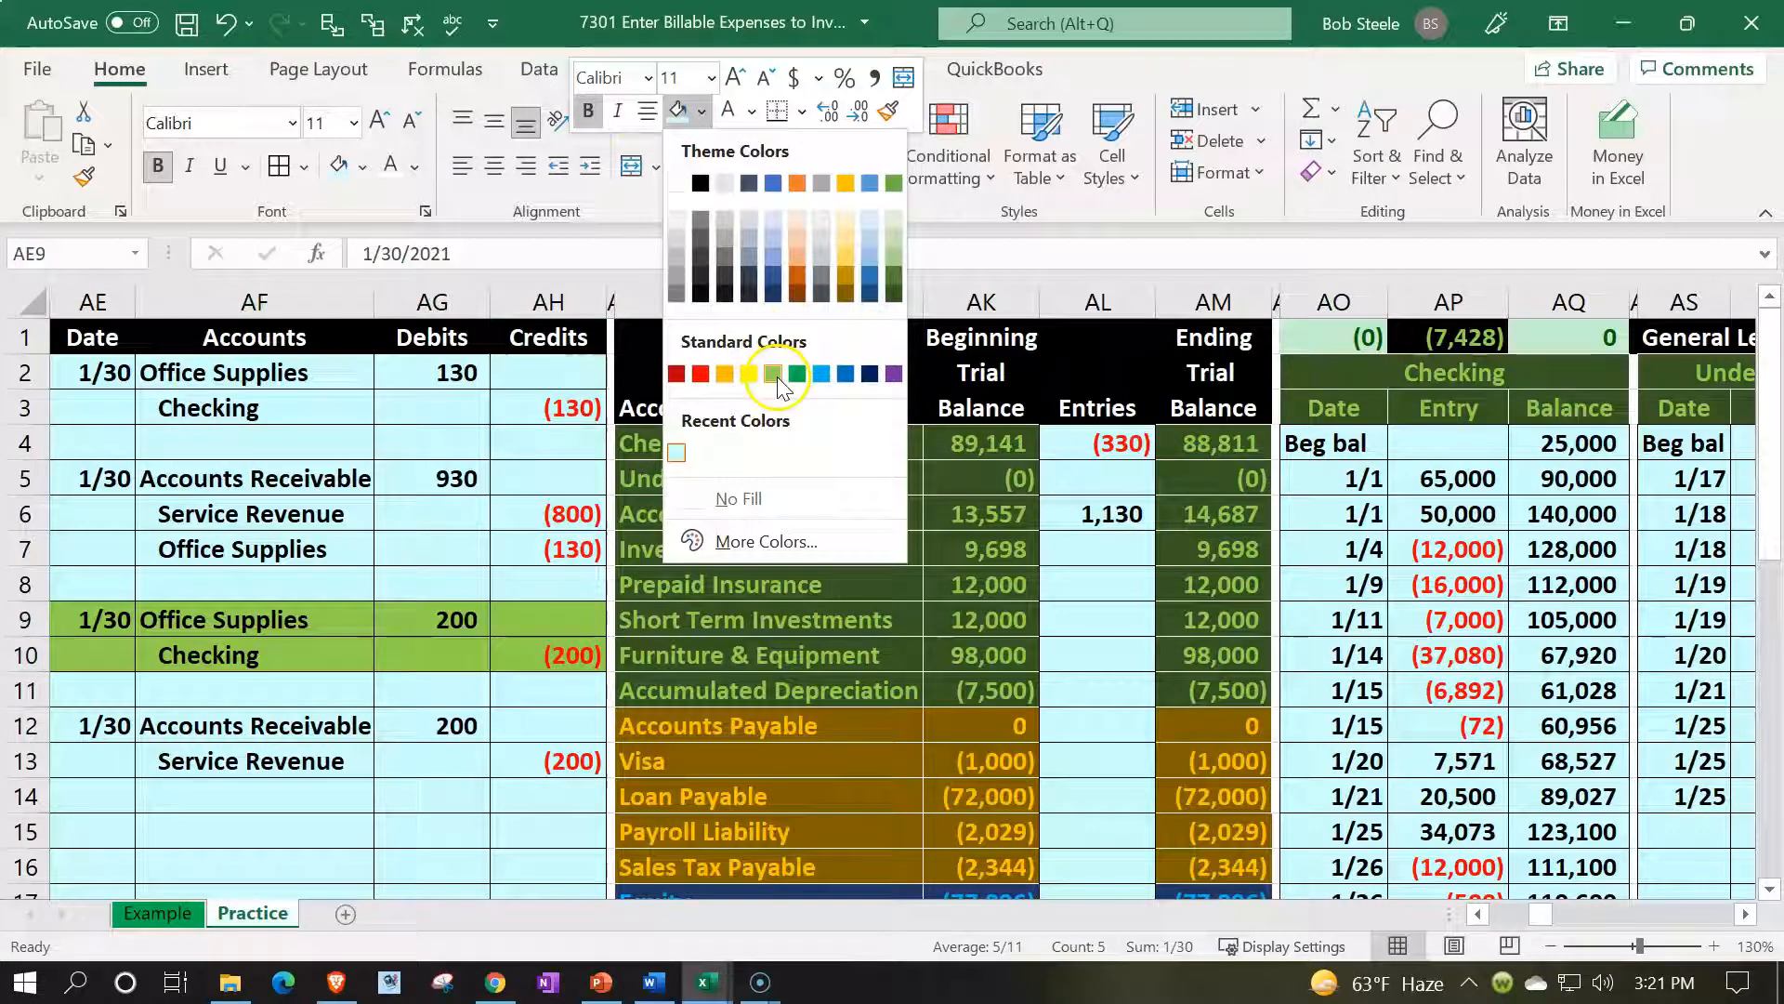
left_click(777, 379)
Enter the date 1/30 in CC20 of the Office Supplies general ledger account for the highlighted purchase
left_click_drag(147, 621, 184, 613)
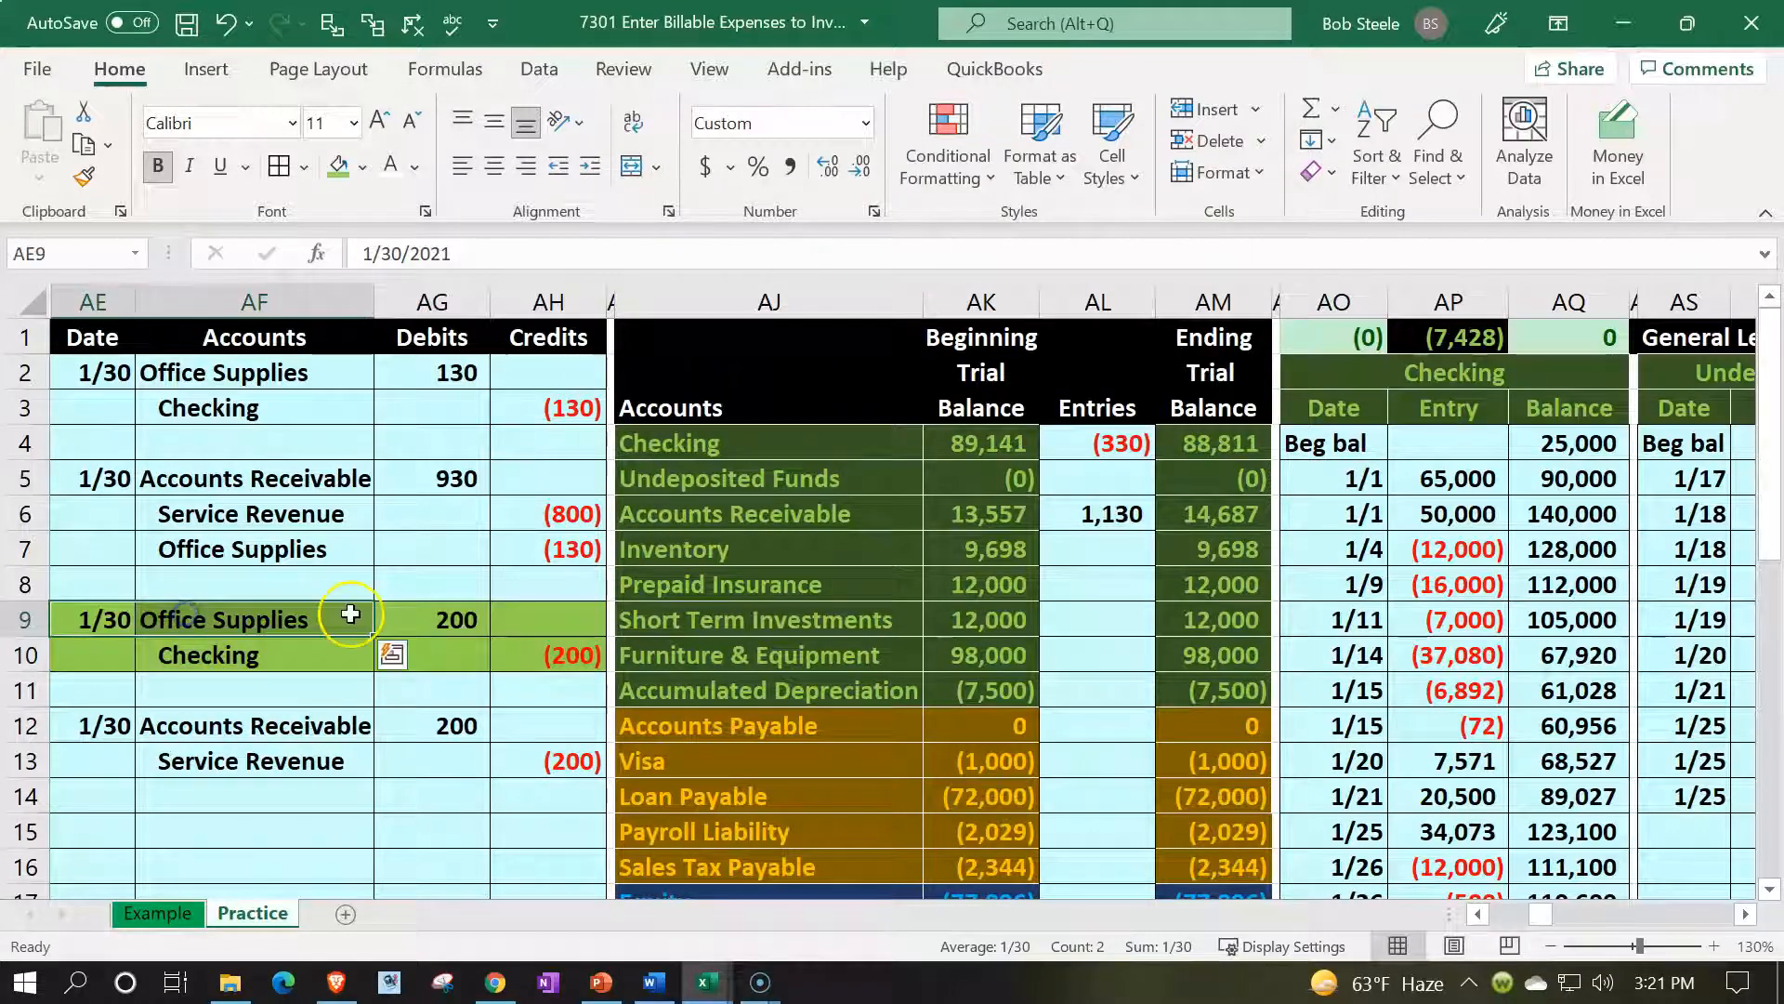
scroll(351, 614, "down", 3)
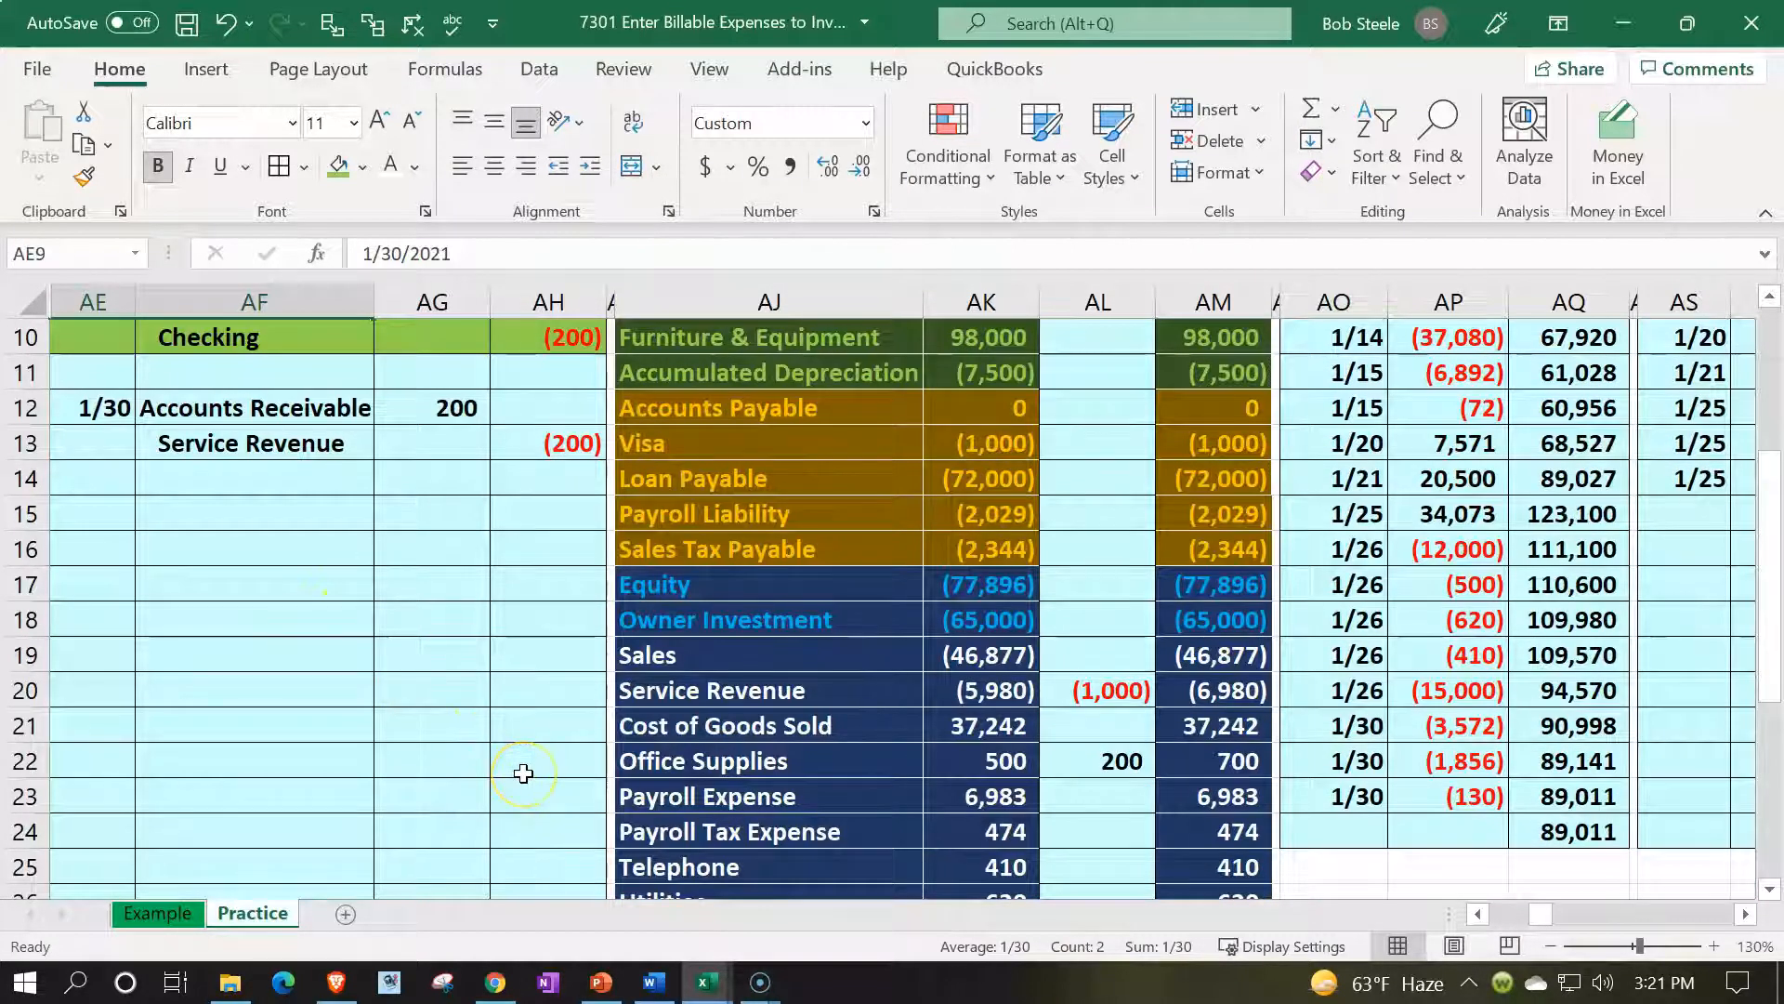
scroll(523, 773, "up", 3)
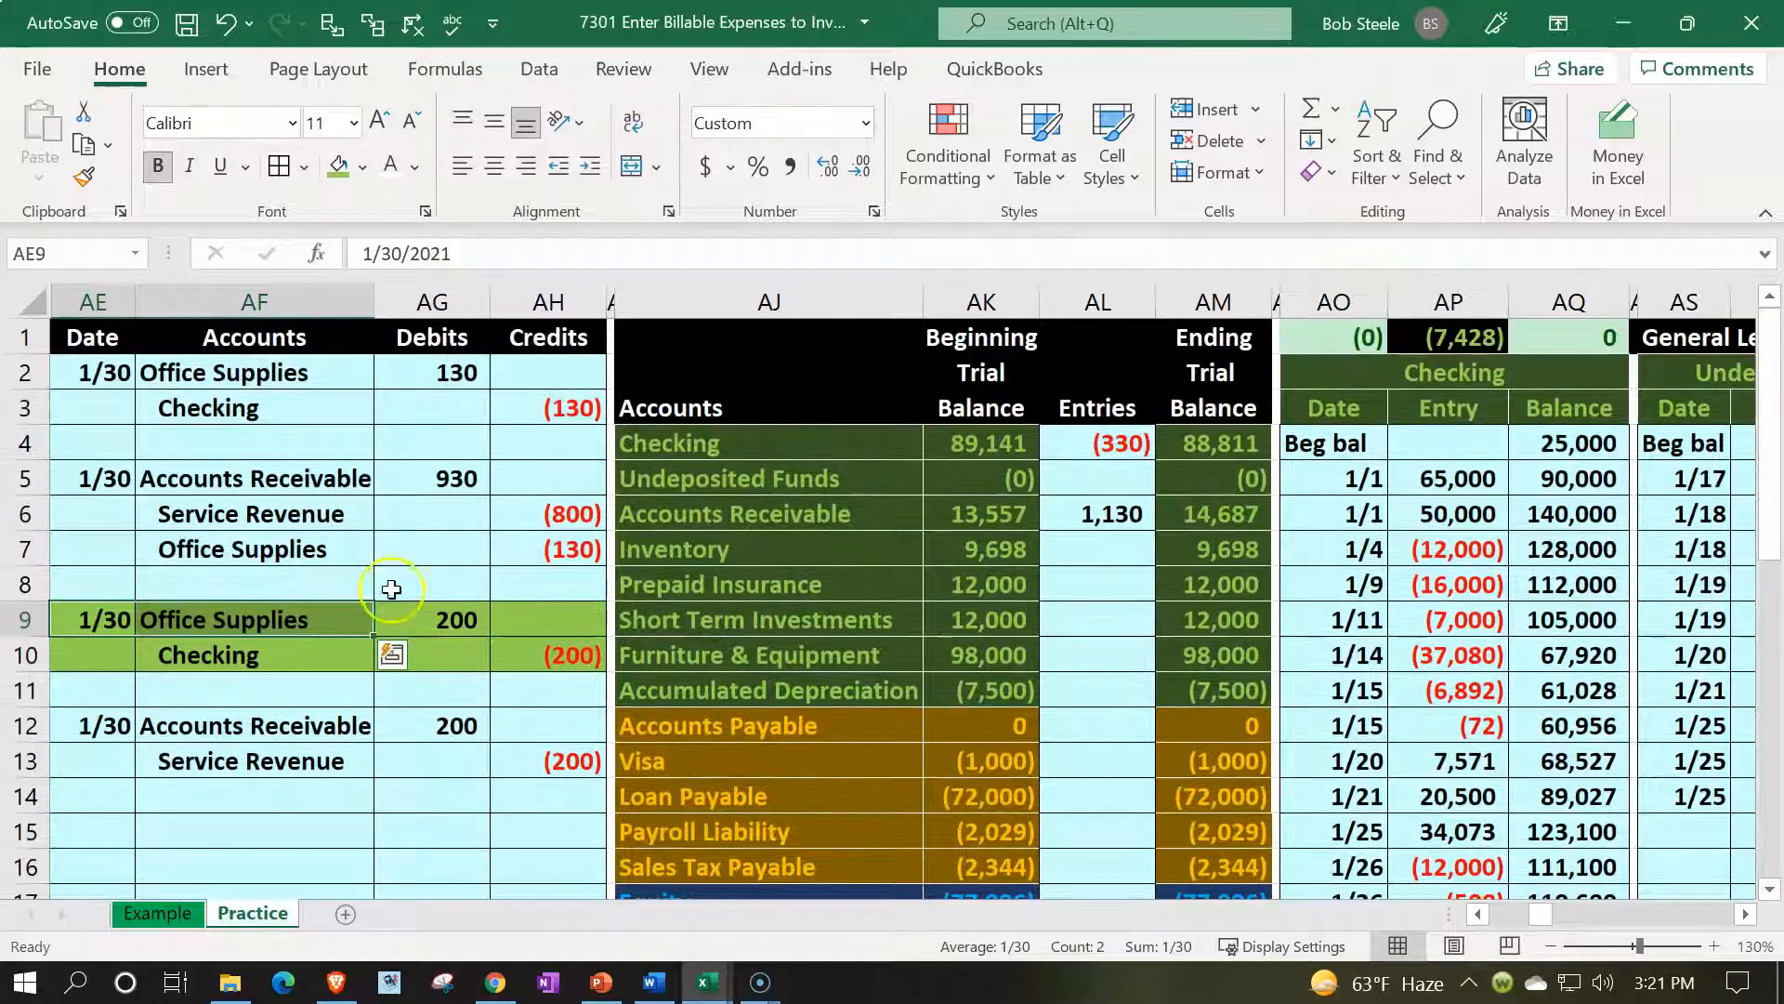
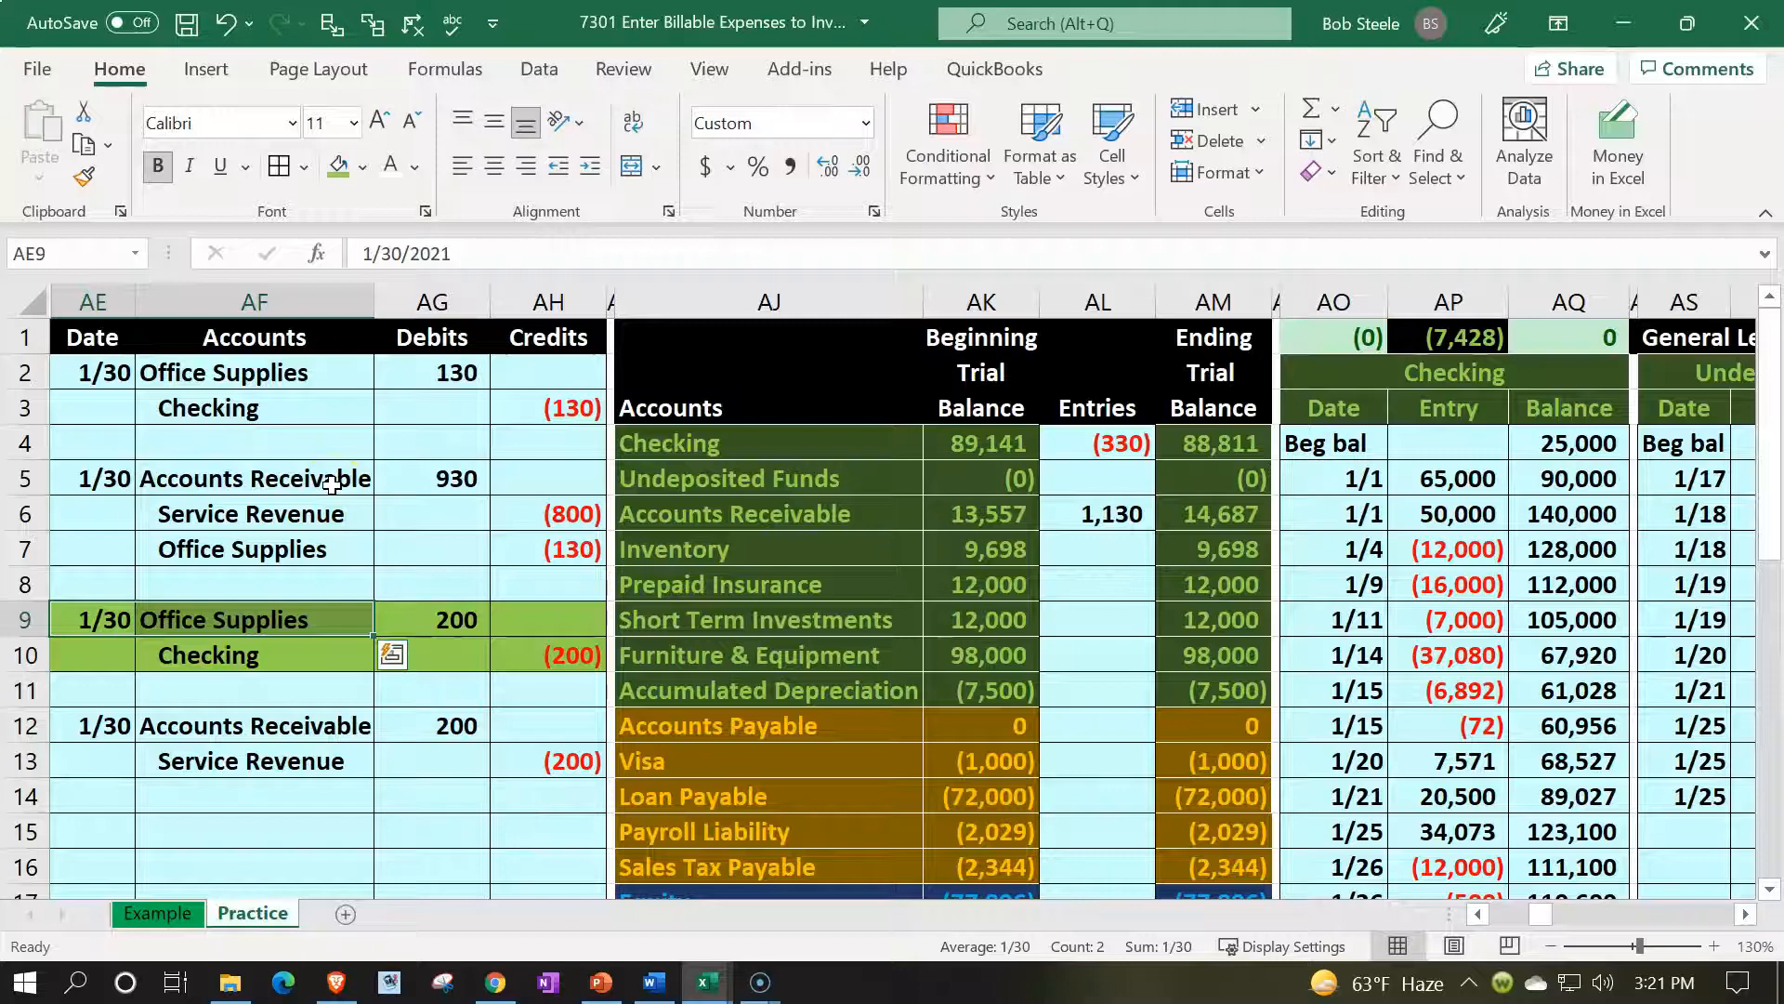
scroll(331, 484, "down", 4)
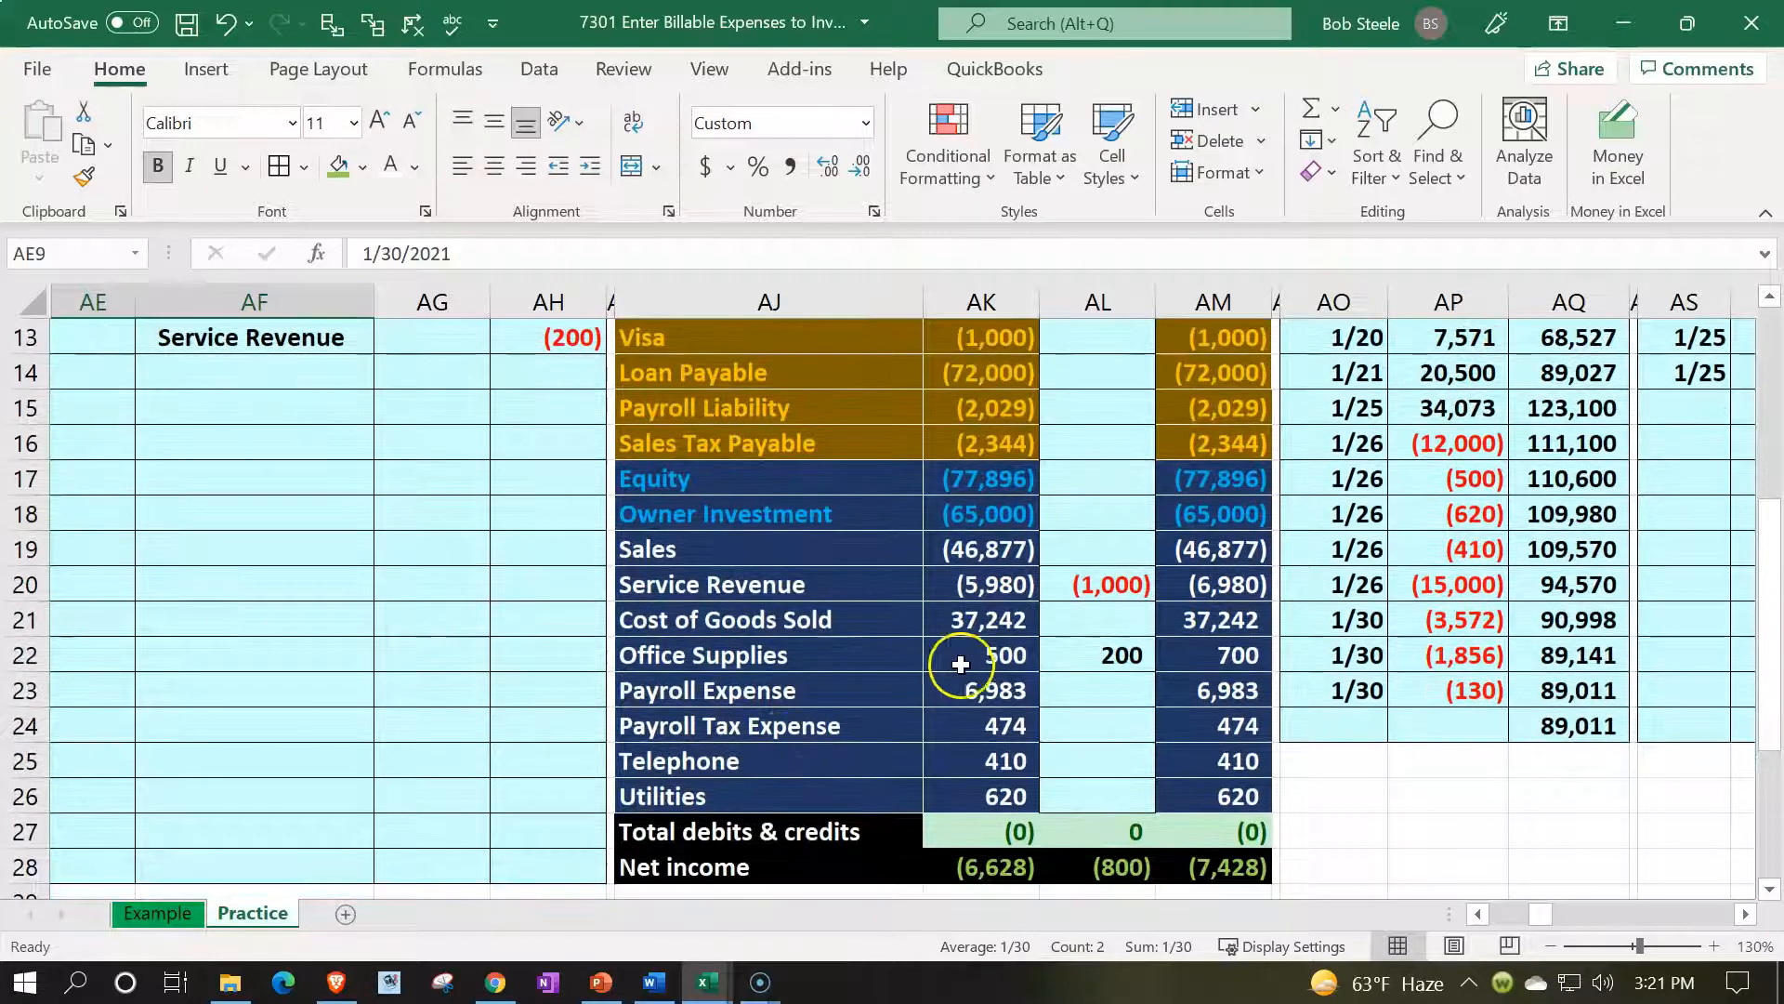
left_click(961, 664)
scroll(957, 706, "up", 4)
left_click(955, 547)
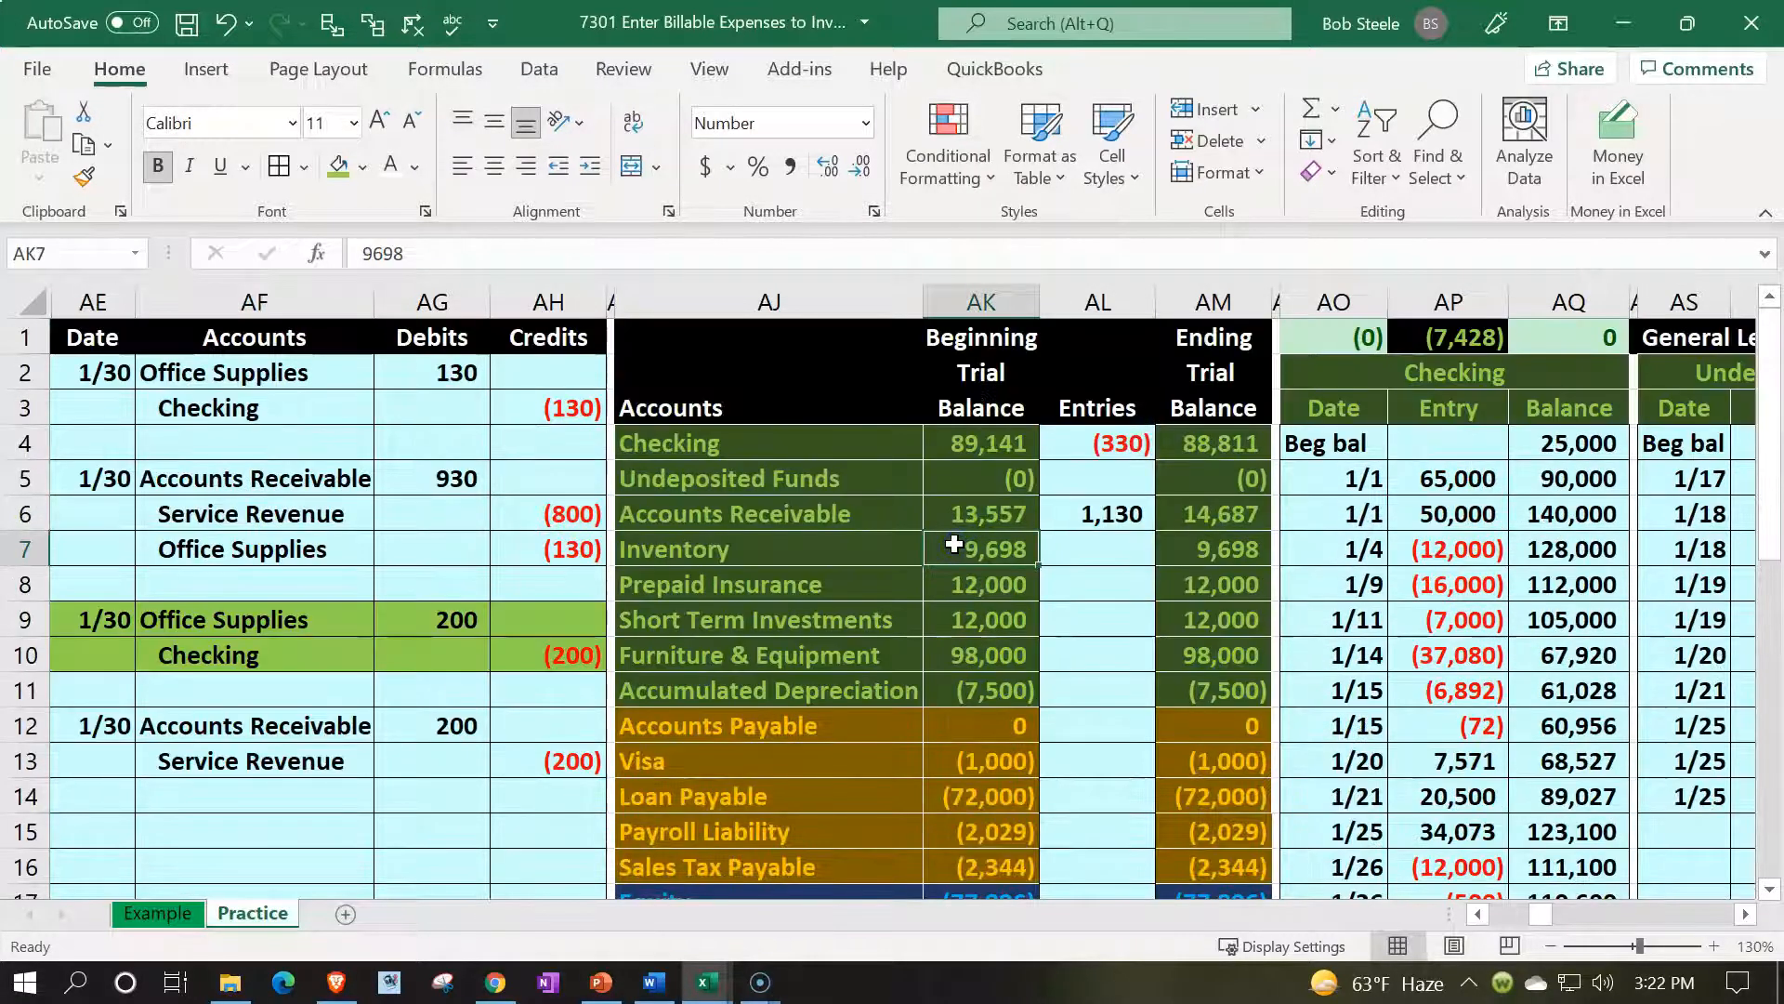
key("Right")
key("Right")
key("Right")
key("Right")
key("Right")
key("Right")
key("Right")
key("Right")
key("Right")
key("Right")
key("Right")
key("Right")
key("Right")
key("Right")
key("Right")
key("Right")
key("Right")
key("Right")
key("Right")
key("Right")
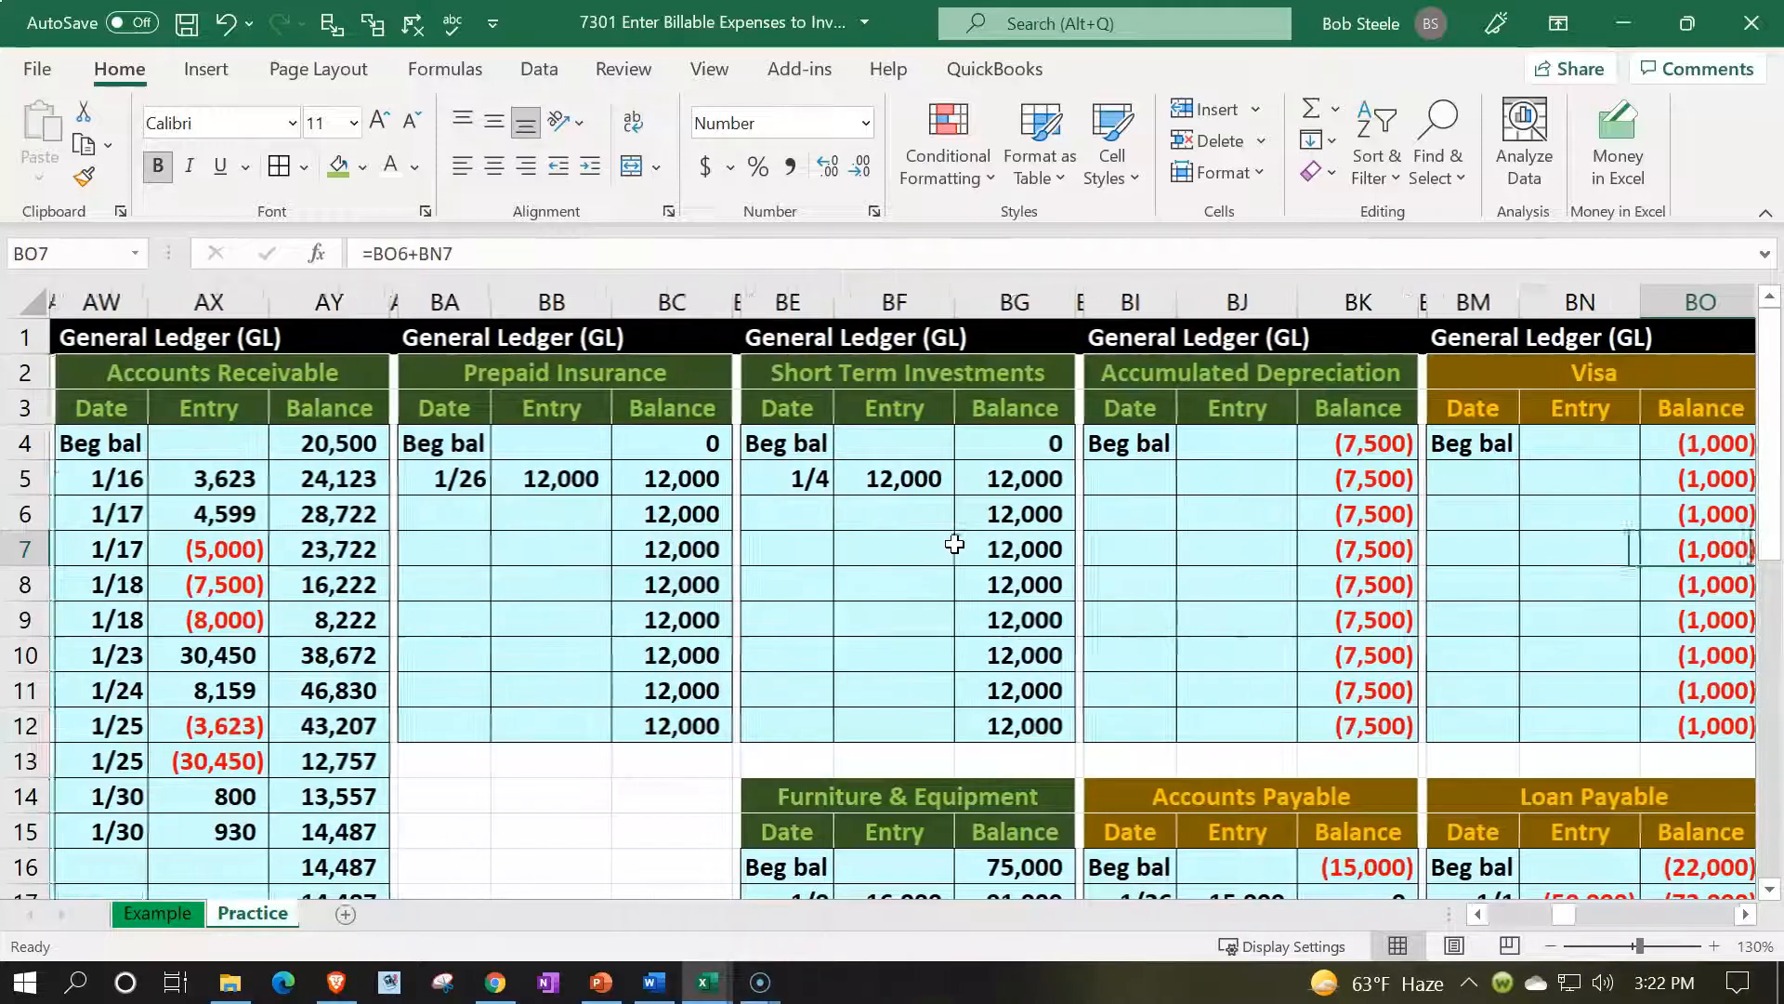
key("Right")
key("Right")
key("Right")
key("Right")
key("Right")
key("Right")
key("Right")
key("Right")
key("Right")
key("Right")
key("Right")
key("Right")
key("Right")
key("Right")
key("Right")
key("Right")
key("Right")
key("Right")
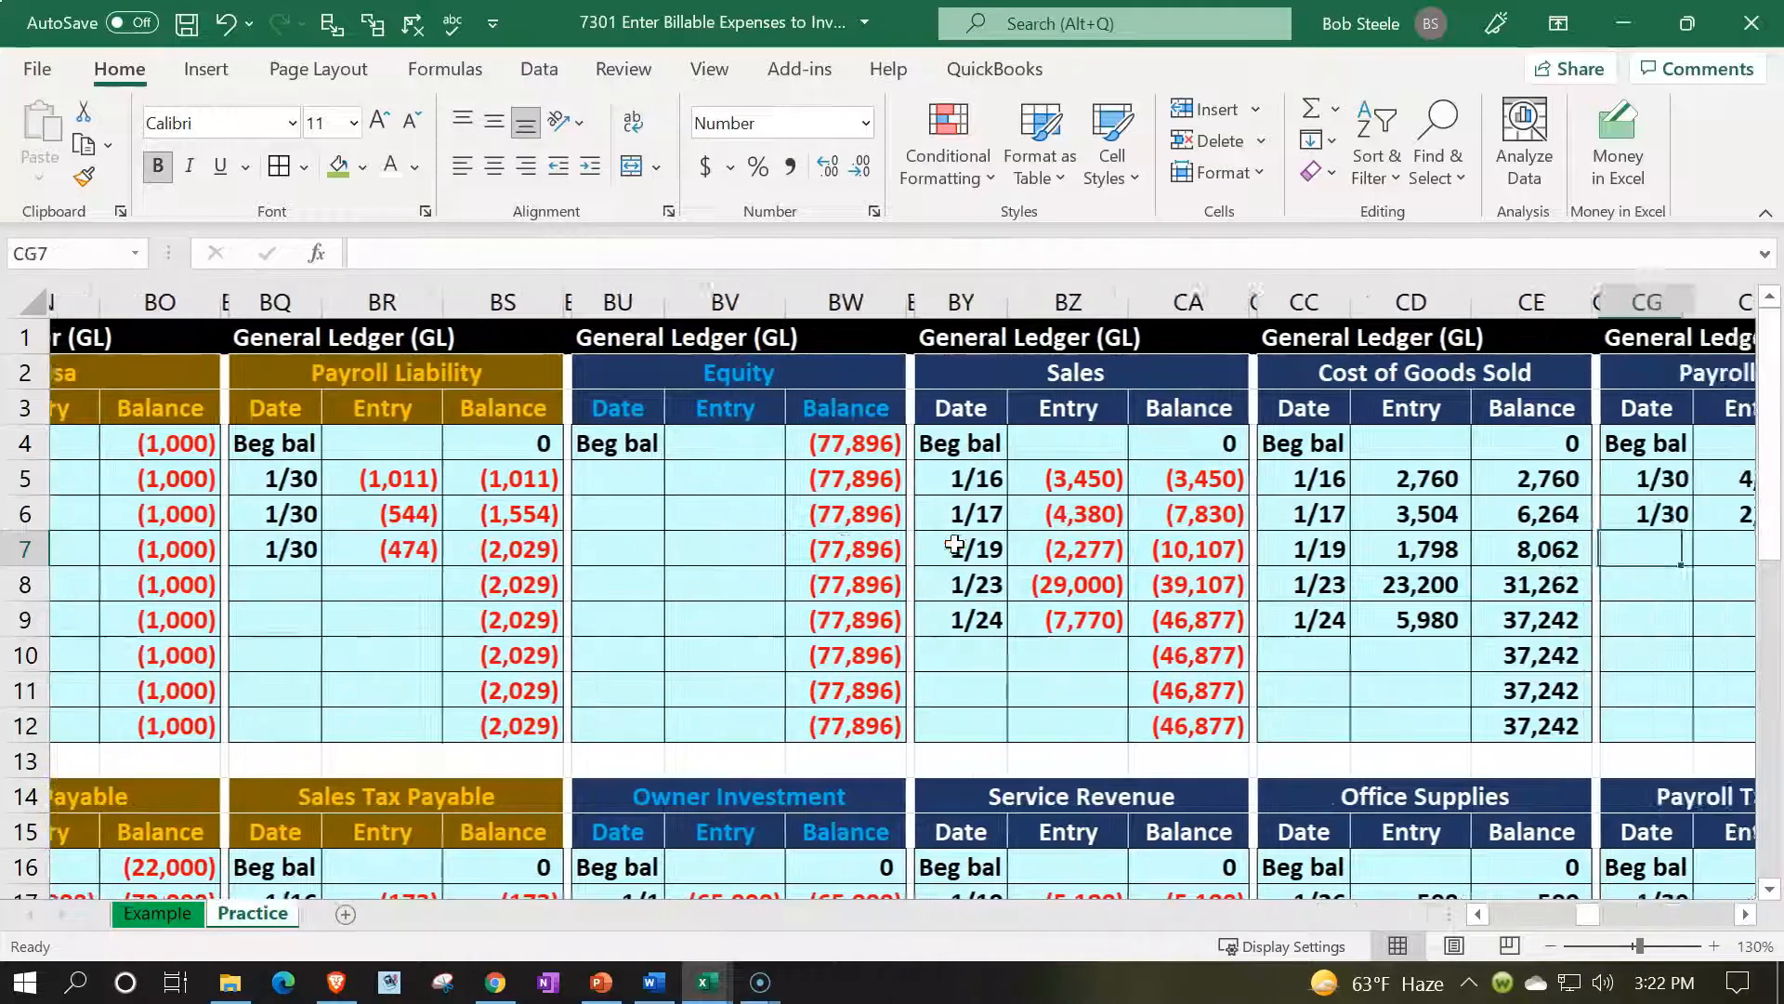
key("Right")
key("Right")
key("Down")
key("Down")
key("Down")
key("Down")
key("Down")
key("Down")
key("Down")
key("Down")
key("Down")
key("Down")
key("Down")
key("Down")
key("Down")
key("Down")
key("Down")
key("Down")
key("Down")
key("Left")
key("Left")
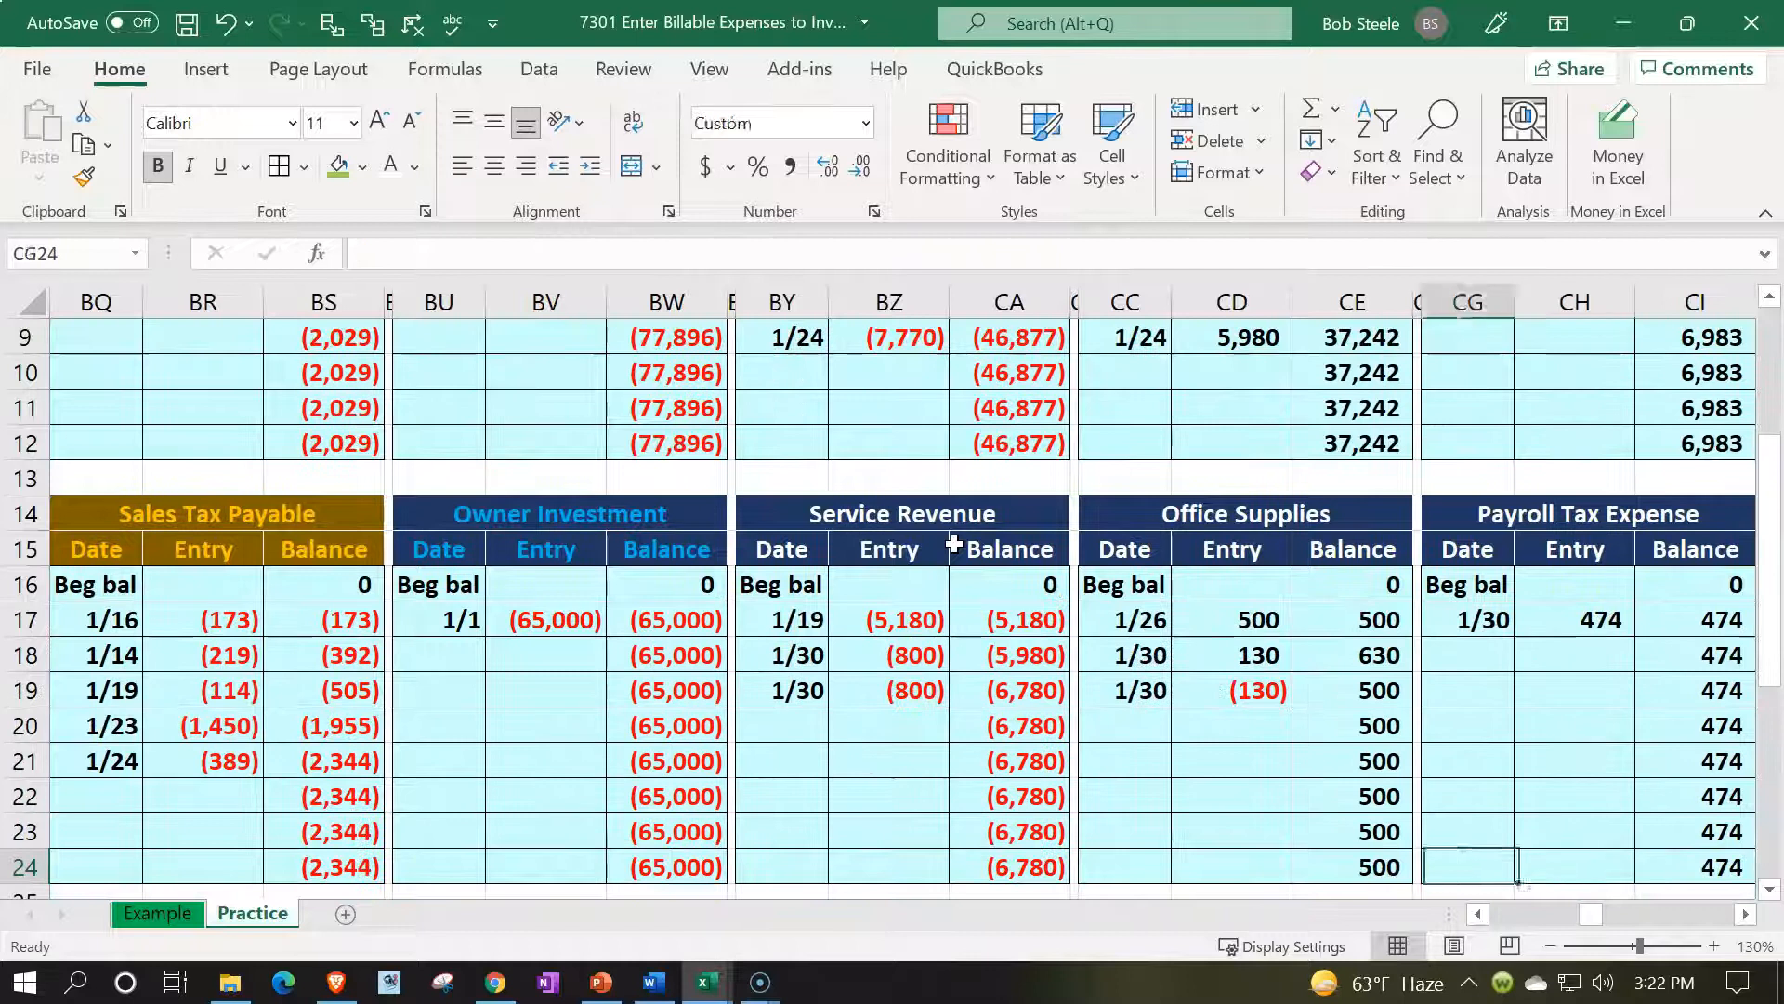
key("Left")
key("Left")
key("Left")
key("Up")
key("Up")
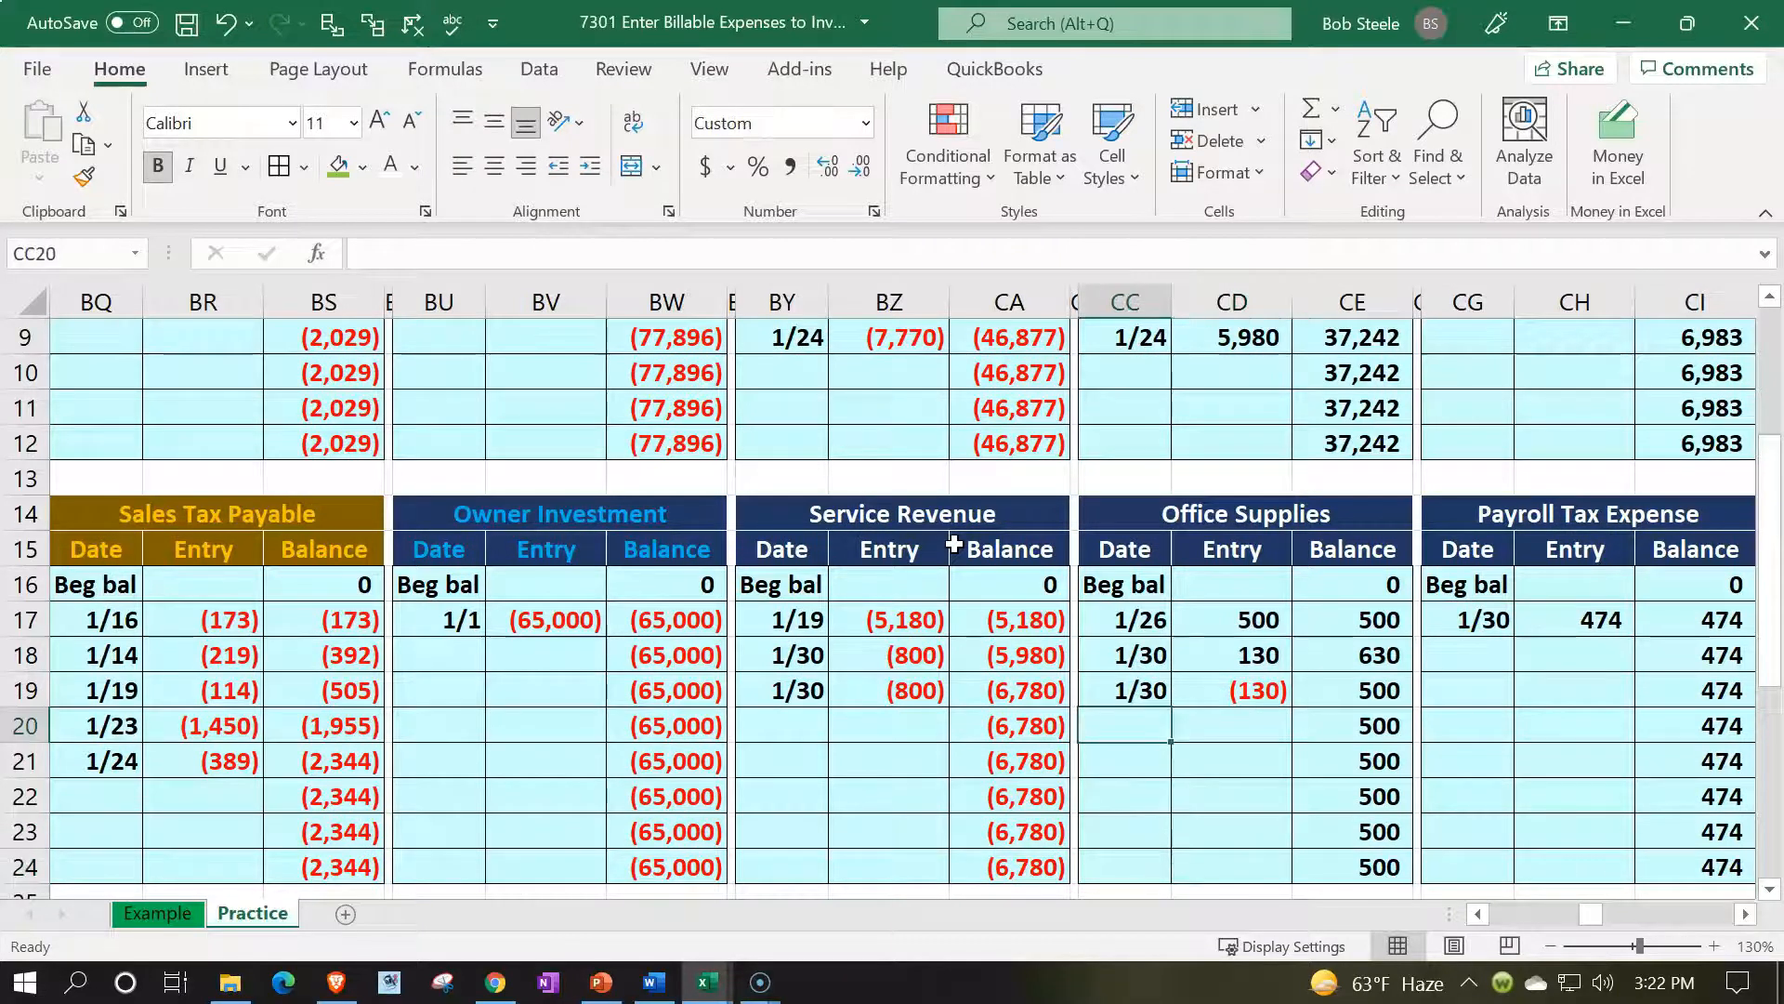
type("1/30")
key("Return")
Link the Office Supplies ledger entry in CD20 to the 200 debit in journal cell AG9
key("Right")
key("Up")
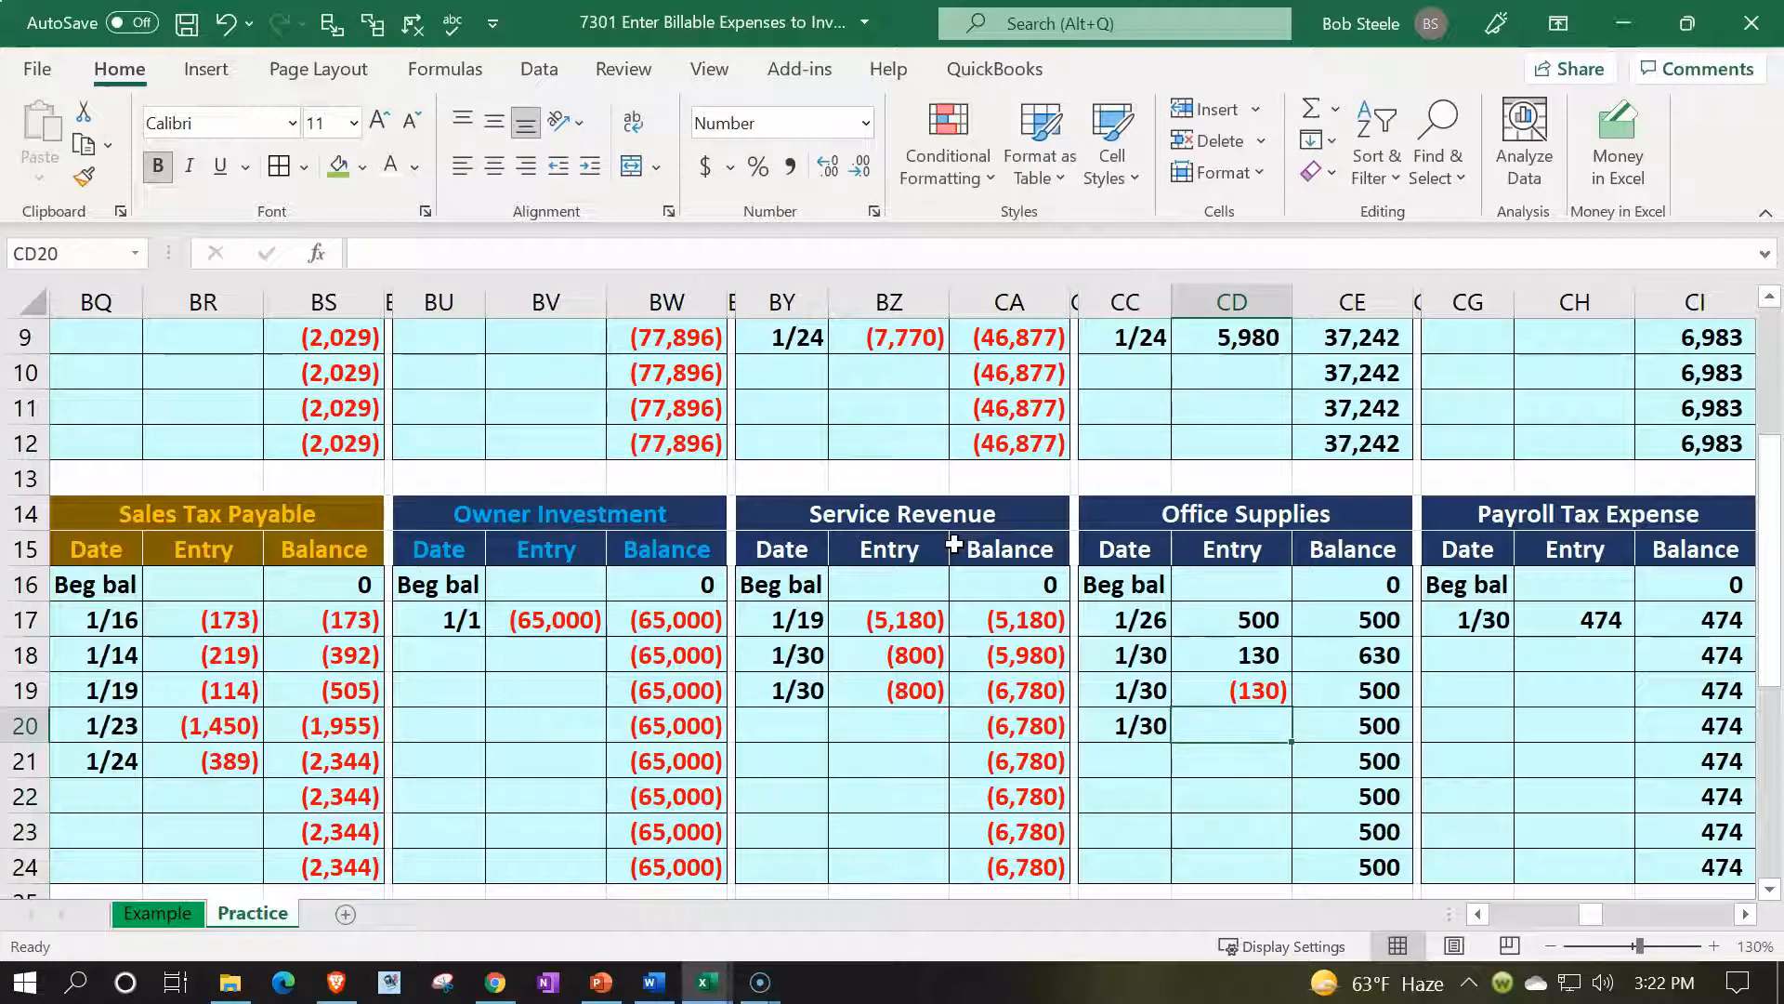
type("=")
key("Left")
key("Left")
key("Left")
key("Left")
key("Left")
key("Left")
key("Left")
key("Left")
key("Left")
key("Left")
key("Left")
key("Left")
key("Left")
key("Left")
key("Left")
key("Left")
key("Left")
key("Left")
key("Left")
key("Left")
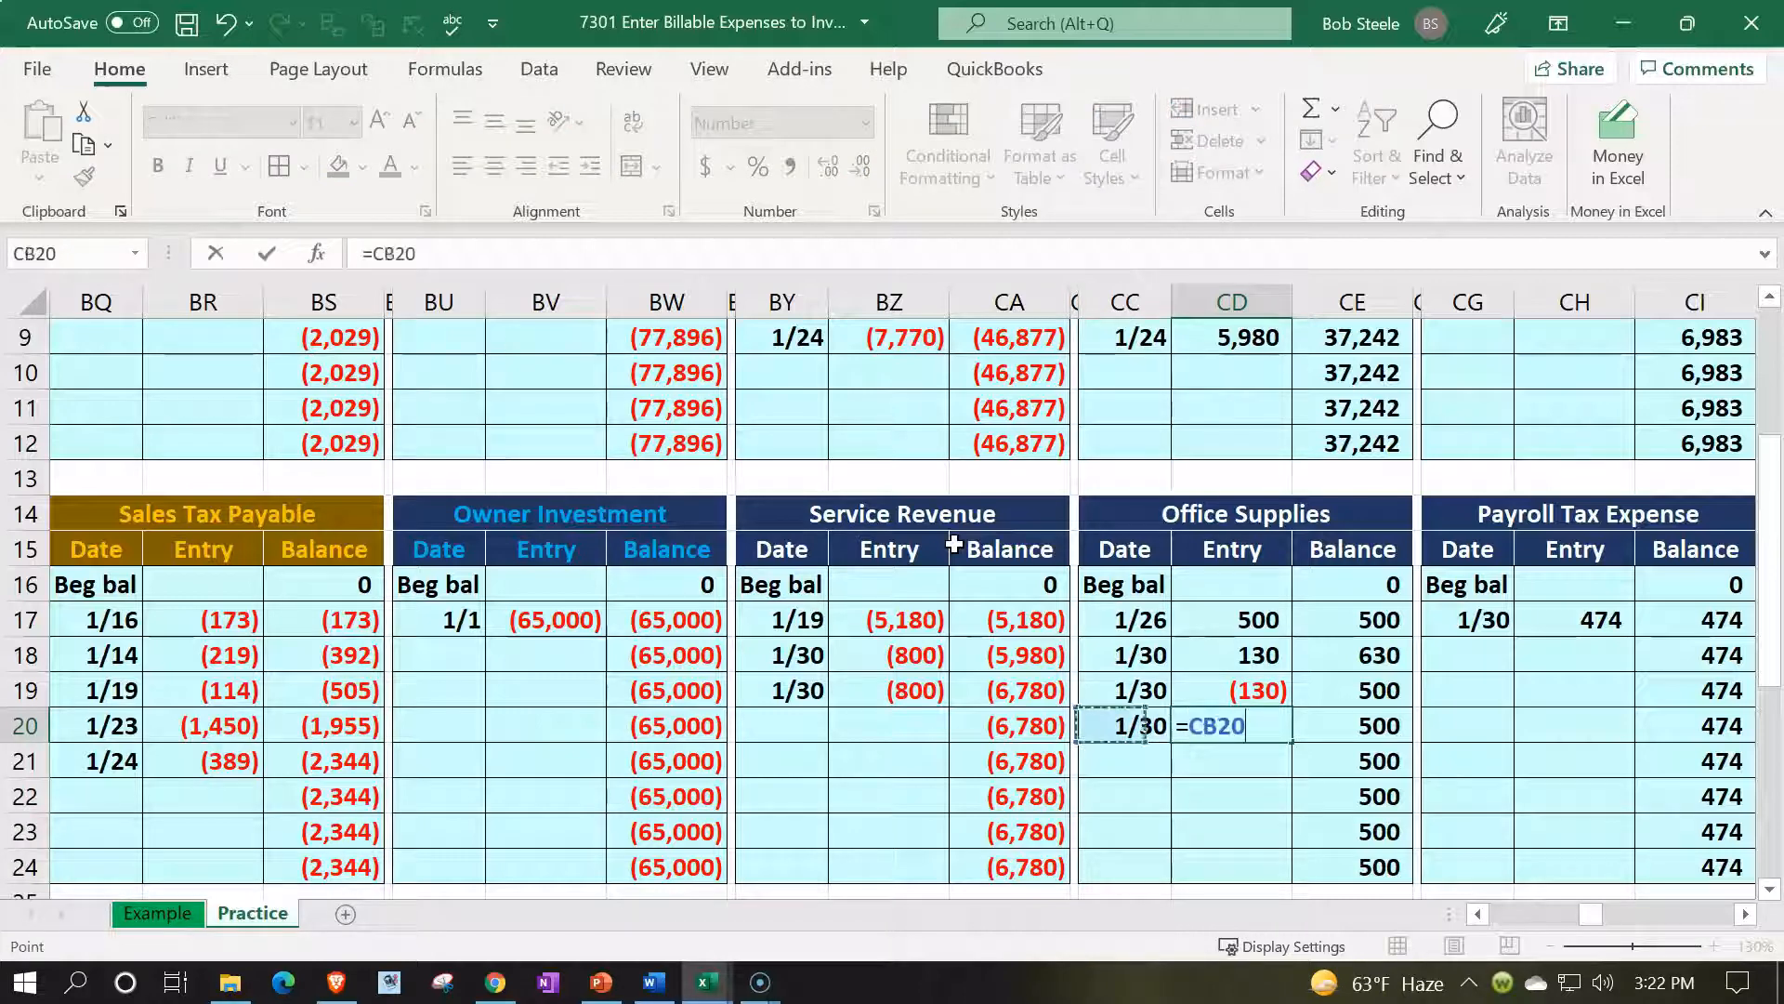
key("Left")
key("Left")
key("Left")
key("Left")
key("Left")
key("Left")
key("Left")
key("Left")
key("Left")
key("Left")
key("Left")
key("Left")
key("Left")
key("Left")
key("Left")
key("Left")
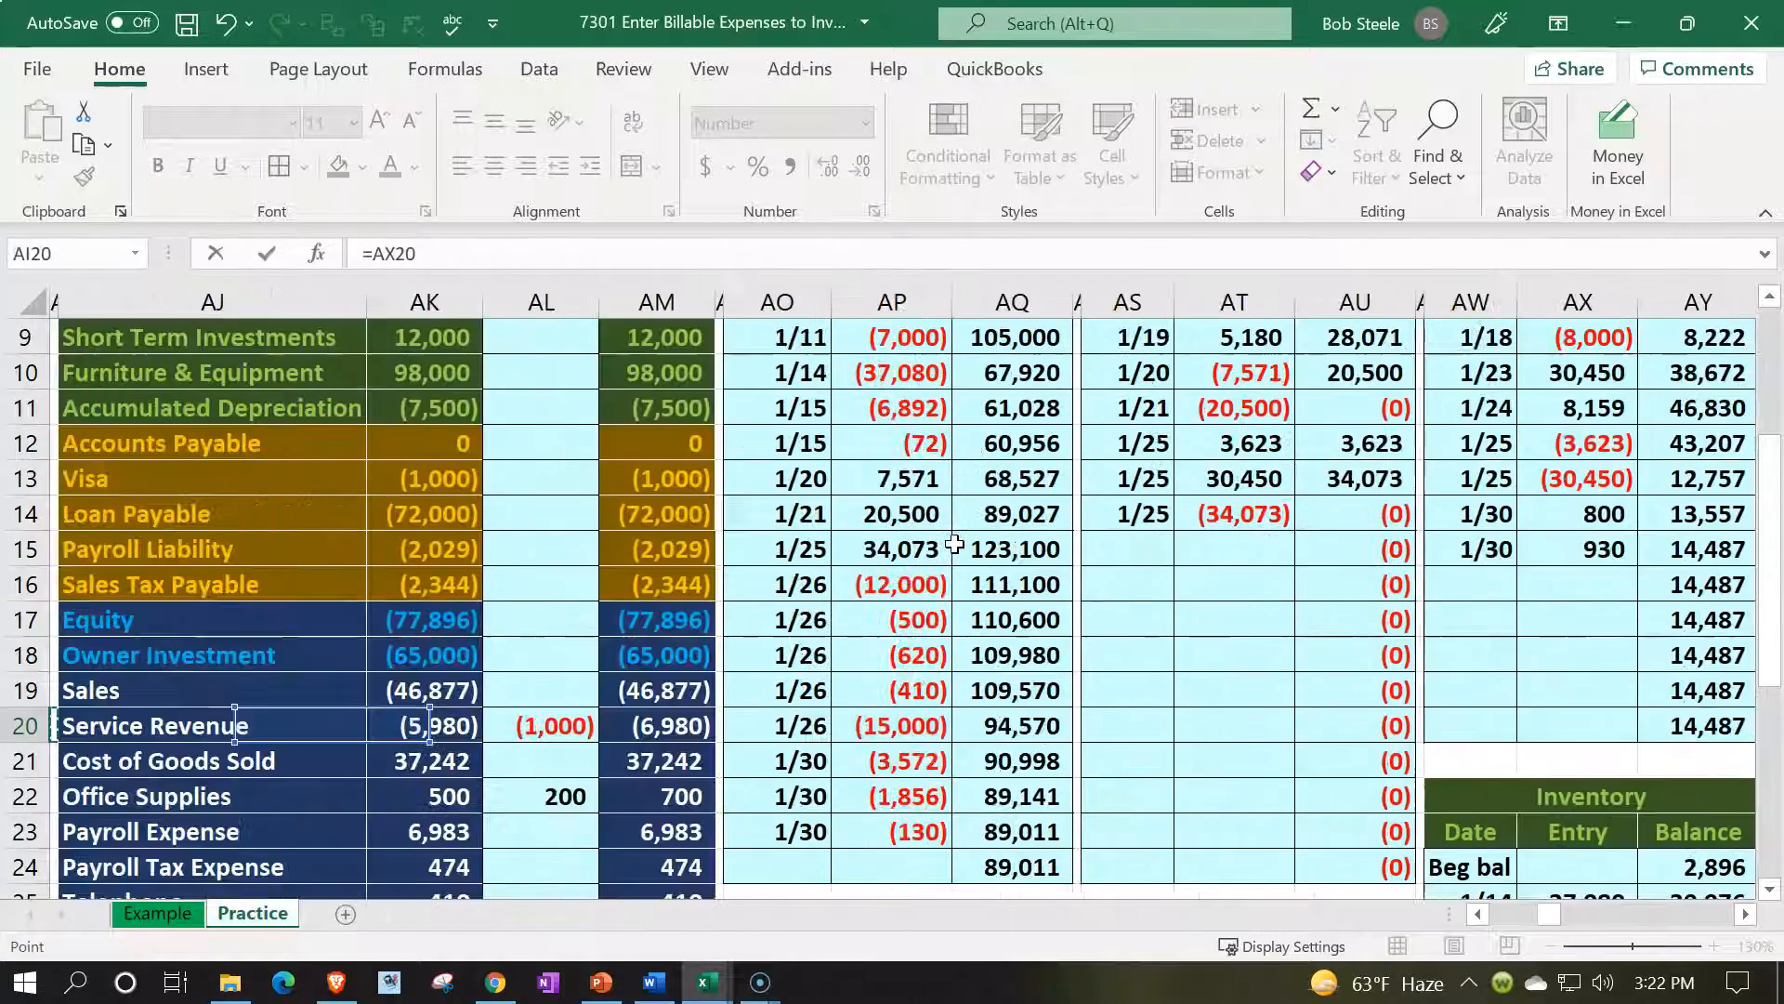
key("Up")
key("Up")
key("Up")
key("Up")
key("Up")
key("Up")
key("Up")
key("Up")
key("Up")
key("Right")
key("Right")
key("Right")
key("Up")
key("Up")
key("Return")
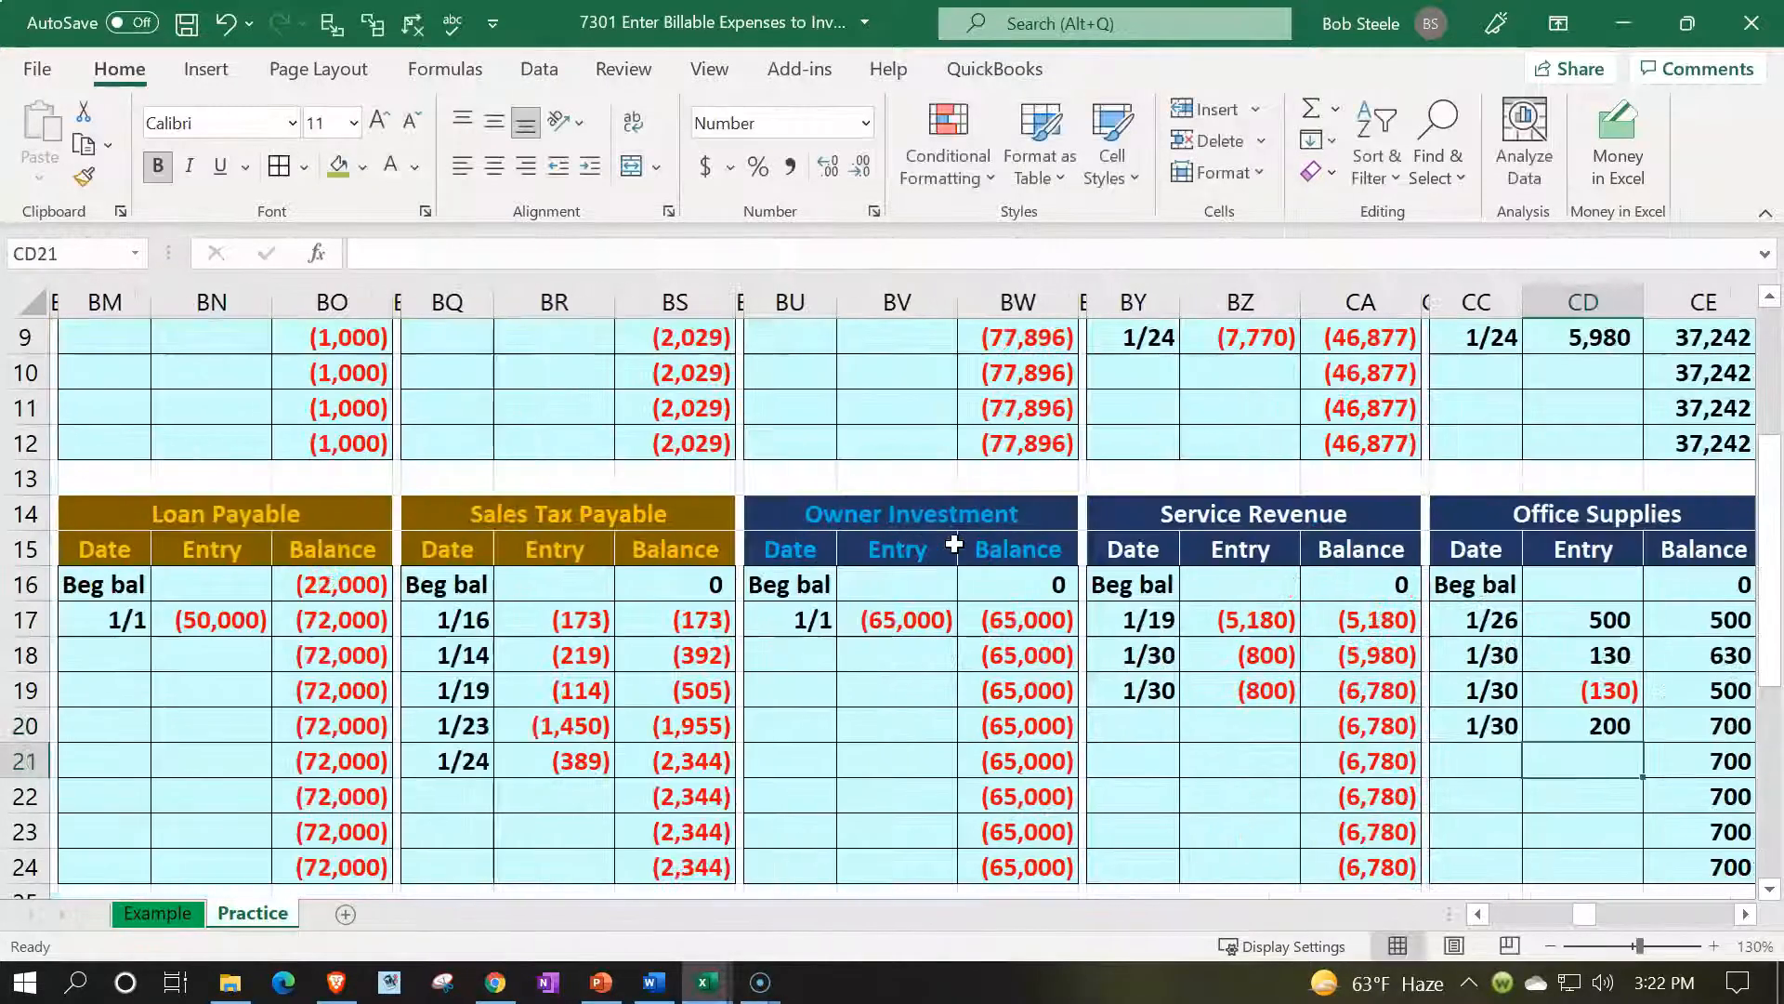
Check the Office Supplies ledger balance in CE20, and return to the highlighted entry's Checking credit in journal cell AH10
key("Right")
key("Up")
key("Up")
key("Down")
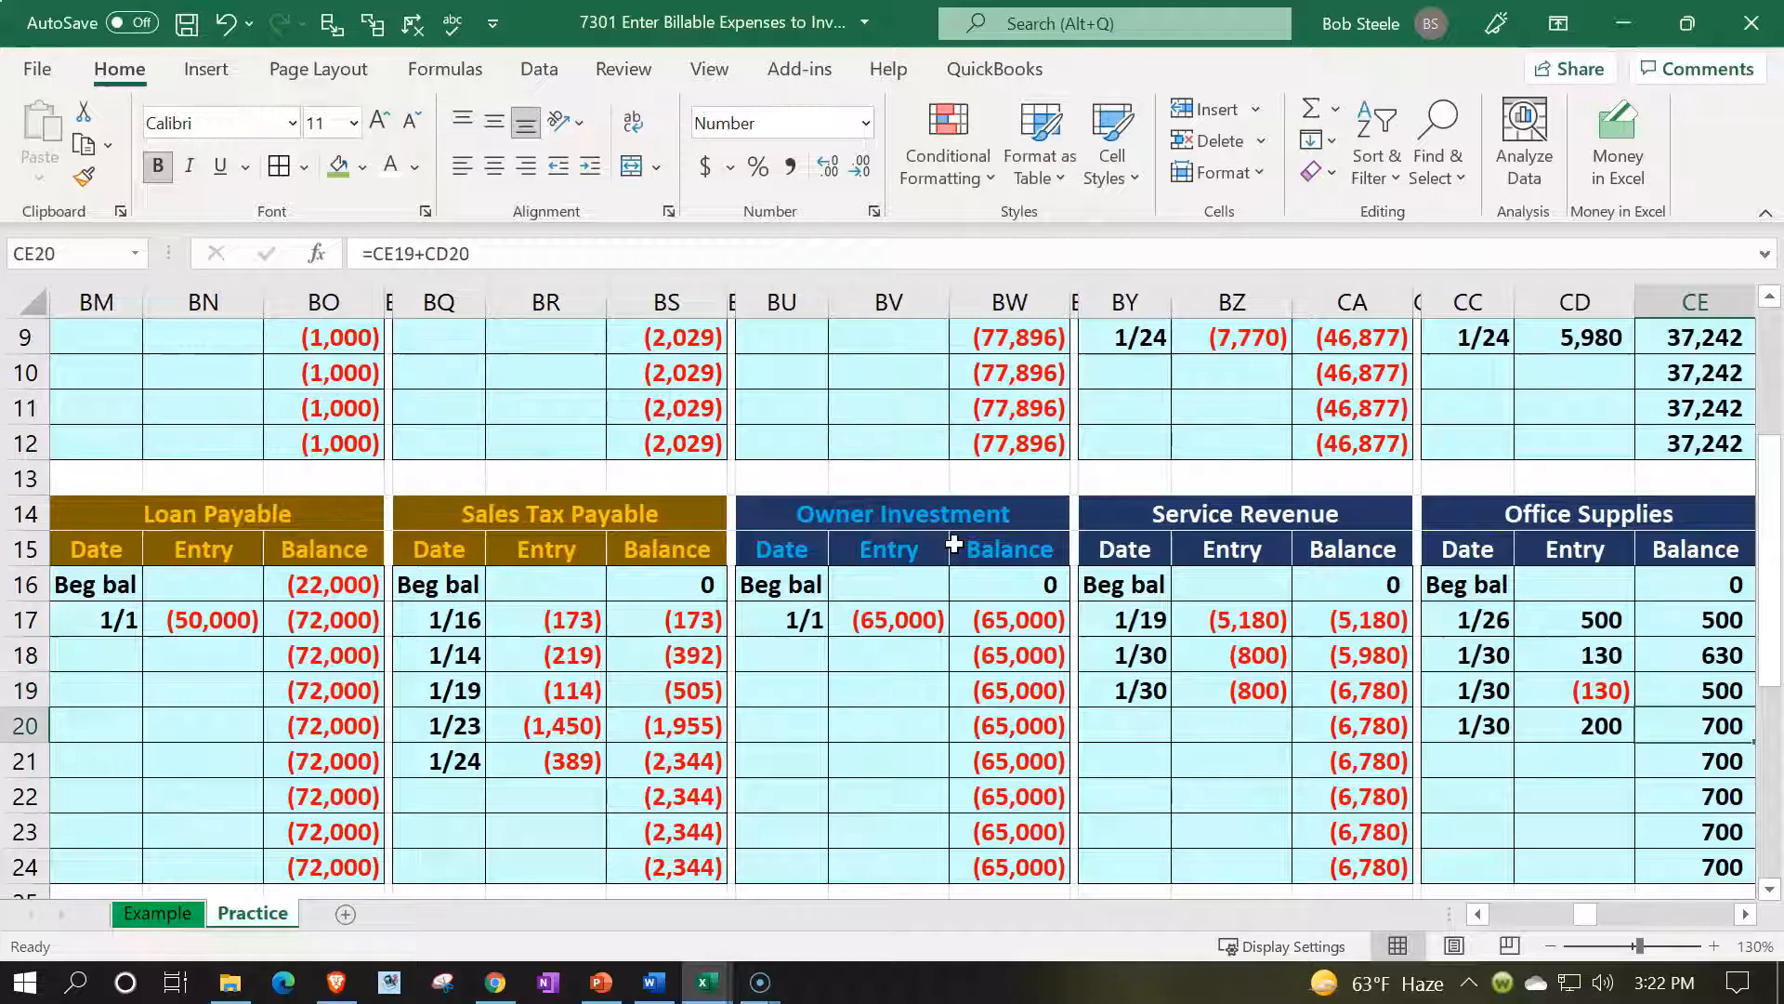
key("Left")
key("Left")
key("Left")
key("Left")
key("Left")
key("Left")
key("Left")
key("Left")
key("Left")
key("Left")
key("Left")
key("Left")
key("Left")
key("Left")
key("Left")
key("Left")
key("Left")
key("Left")
key("Left")
key("Left")
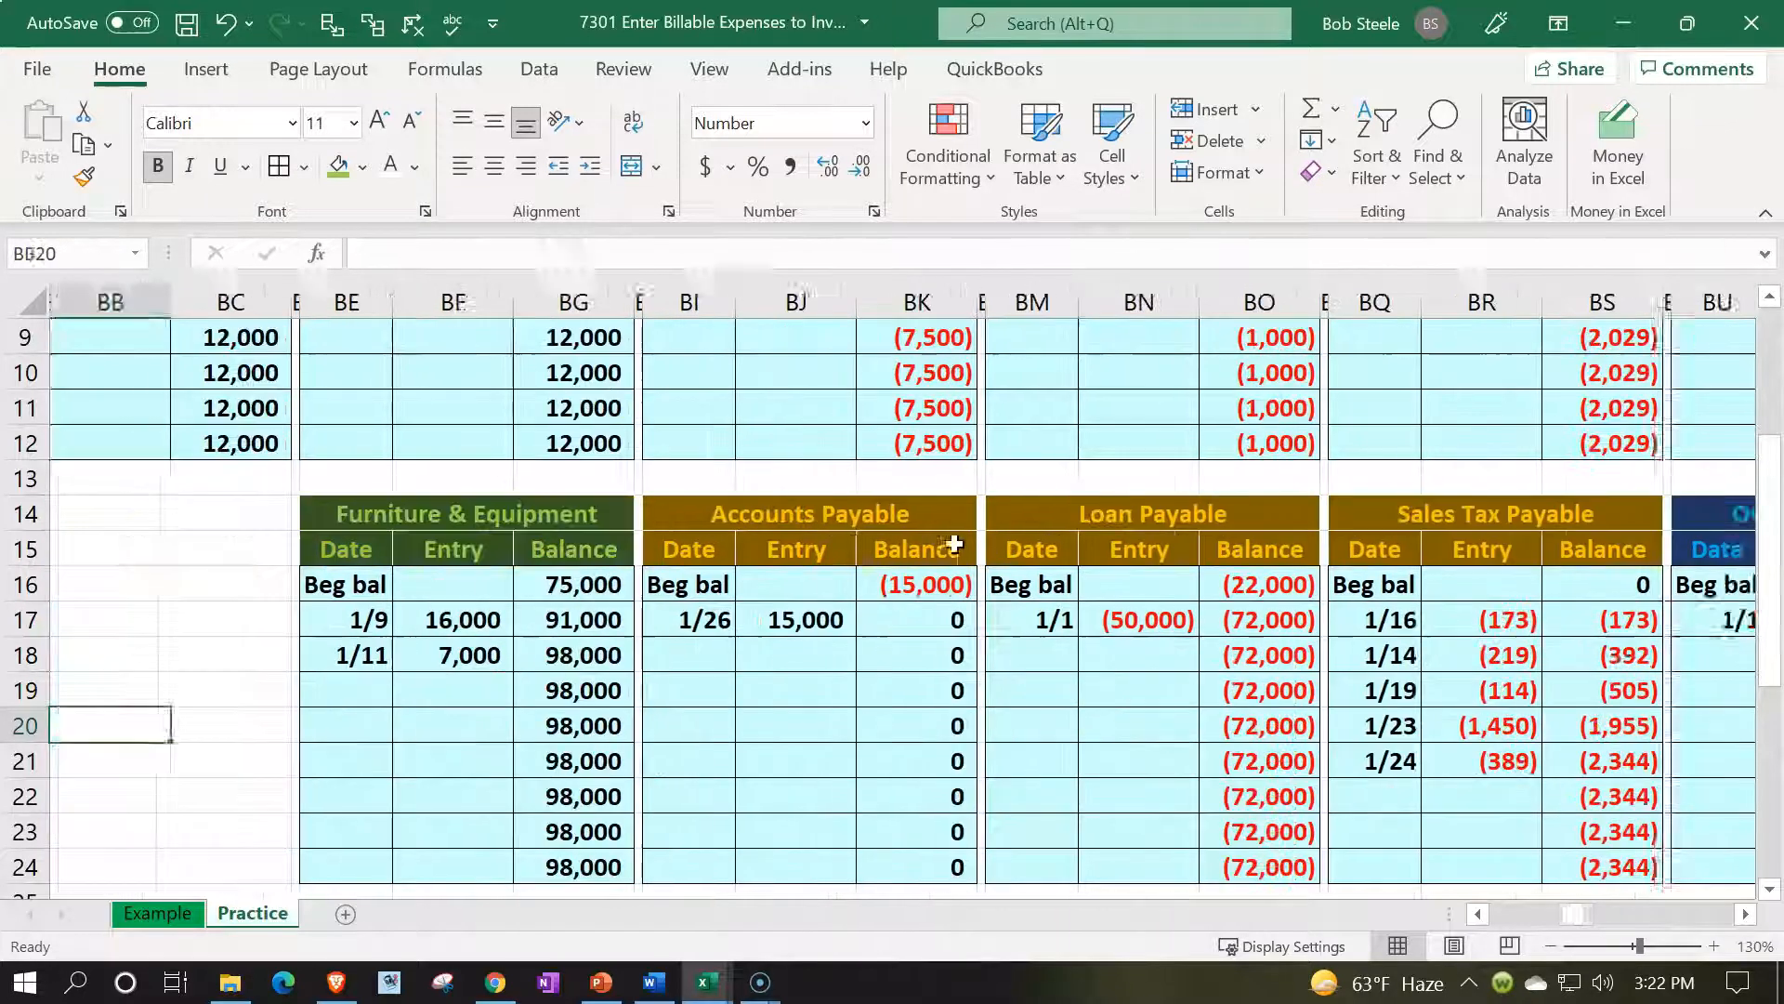
key("Left")
key("Left")
key("Left")
key("Left")
key("Left")
key("Left")
key("Left")
key("Up")
key("Up")
key("Up")
key("Up")
key("Up")
key("Up")
key("Up")
key("Up")
key("Up")
key("Up")
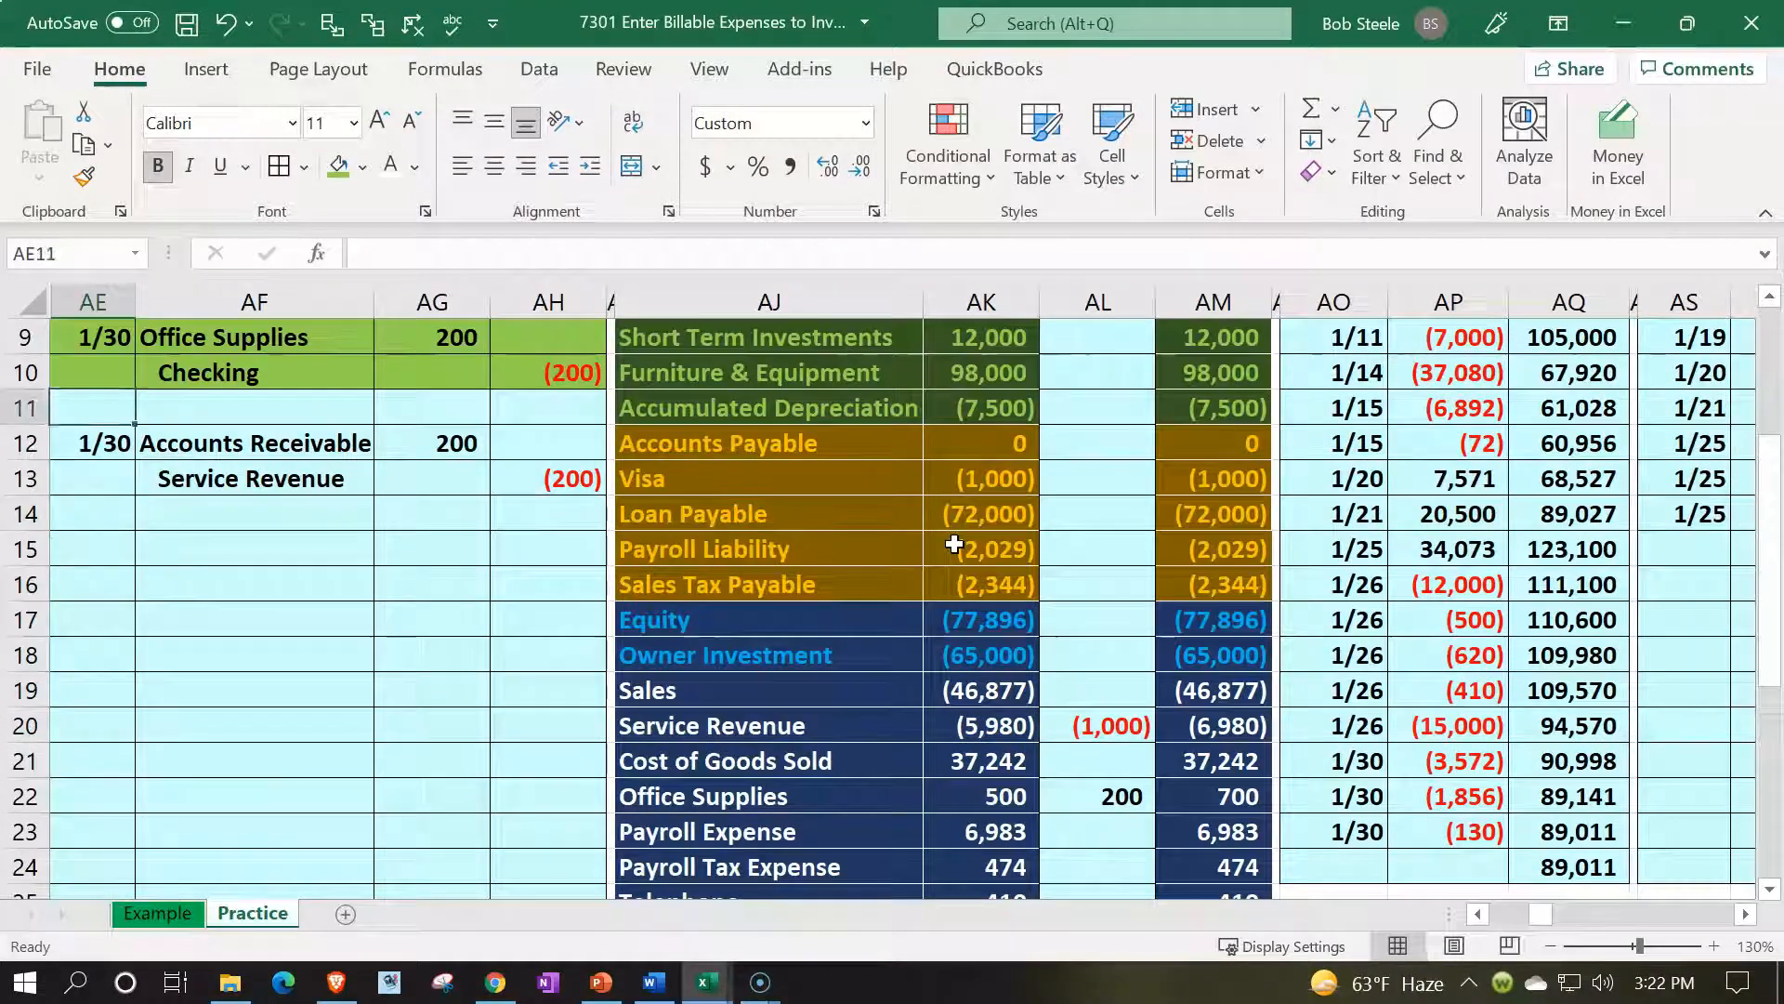
key("Right")
key("Right")
key("Right")
scroll(955, 544, "up", 3)
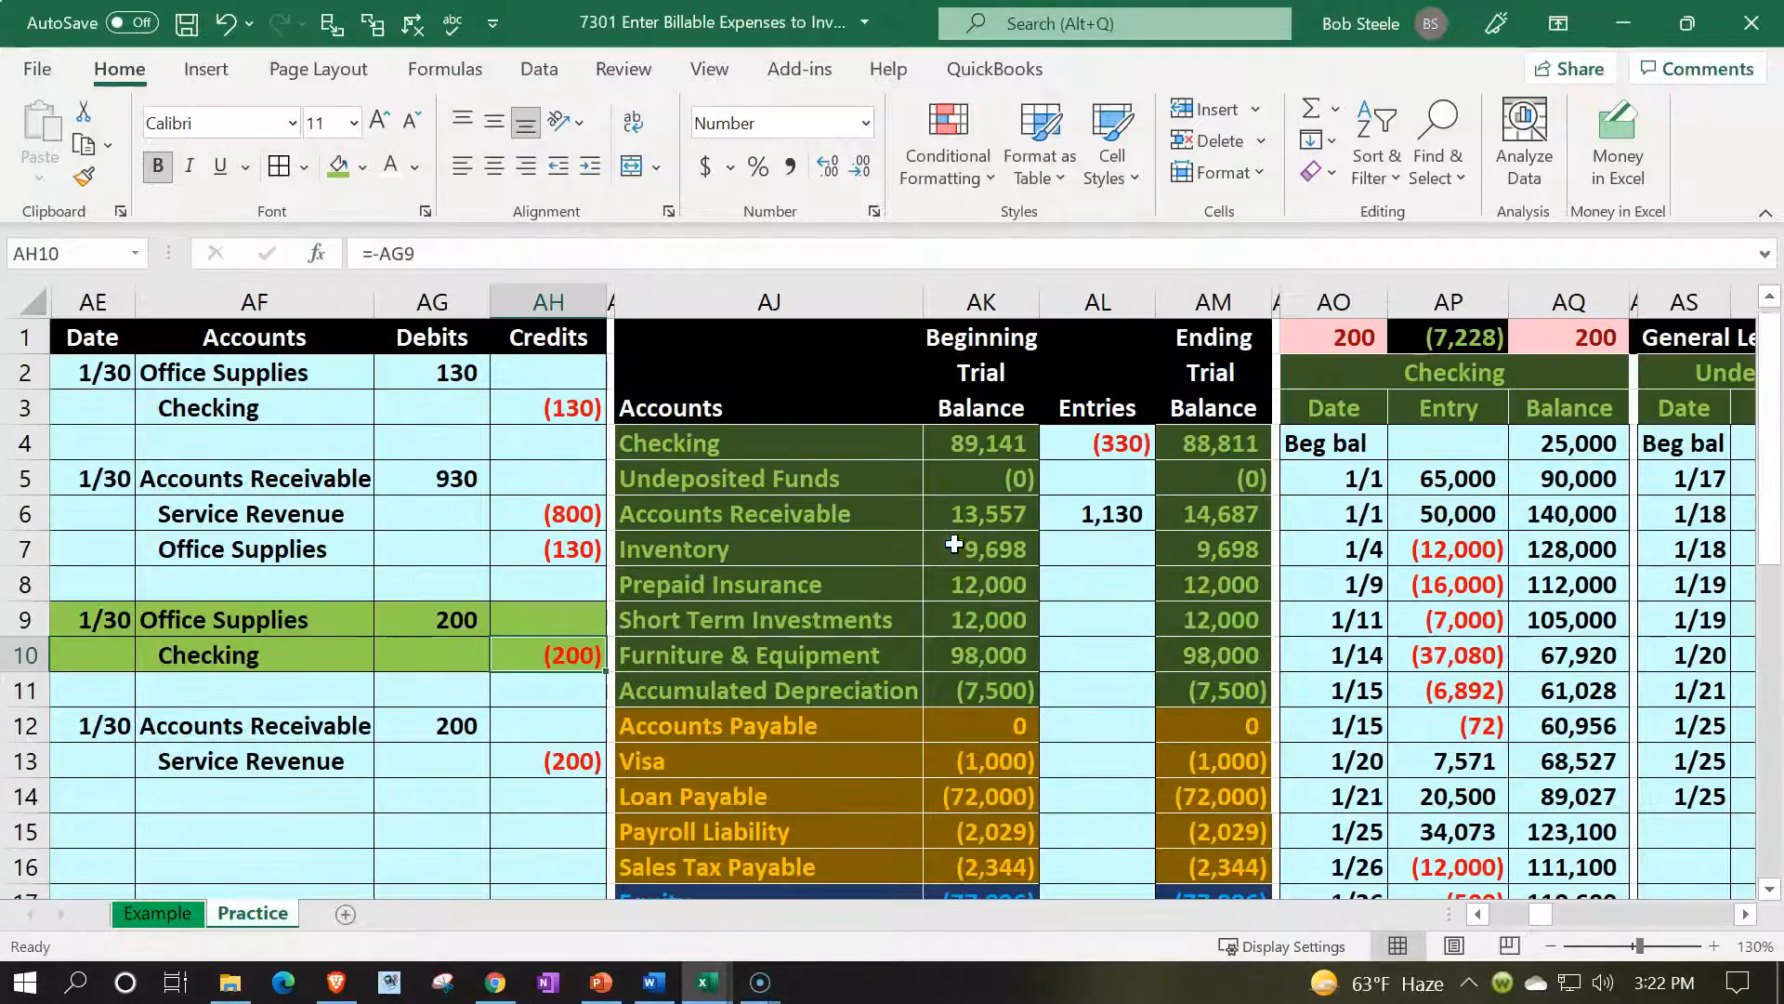
Enter the date 1/30 in AO24 of the Checking general ledger account for the highlighted office supplies purchase
left_click(1496, 701)
key("Down")
key("Down")
key("Down")
key("Down")
key("Down")
key("Down")
key("Down")
key("Down")
key("Down")
key("Down")
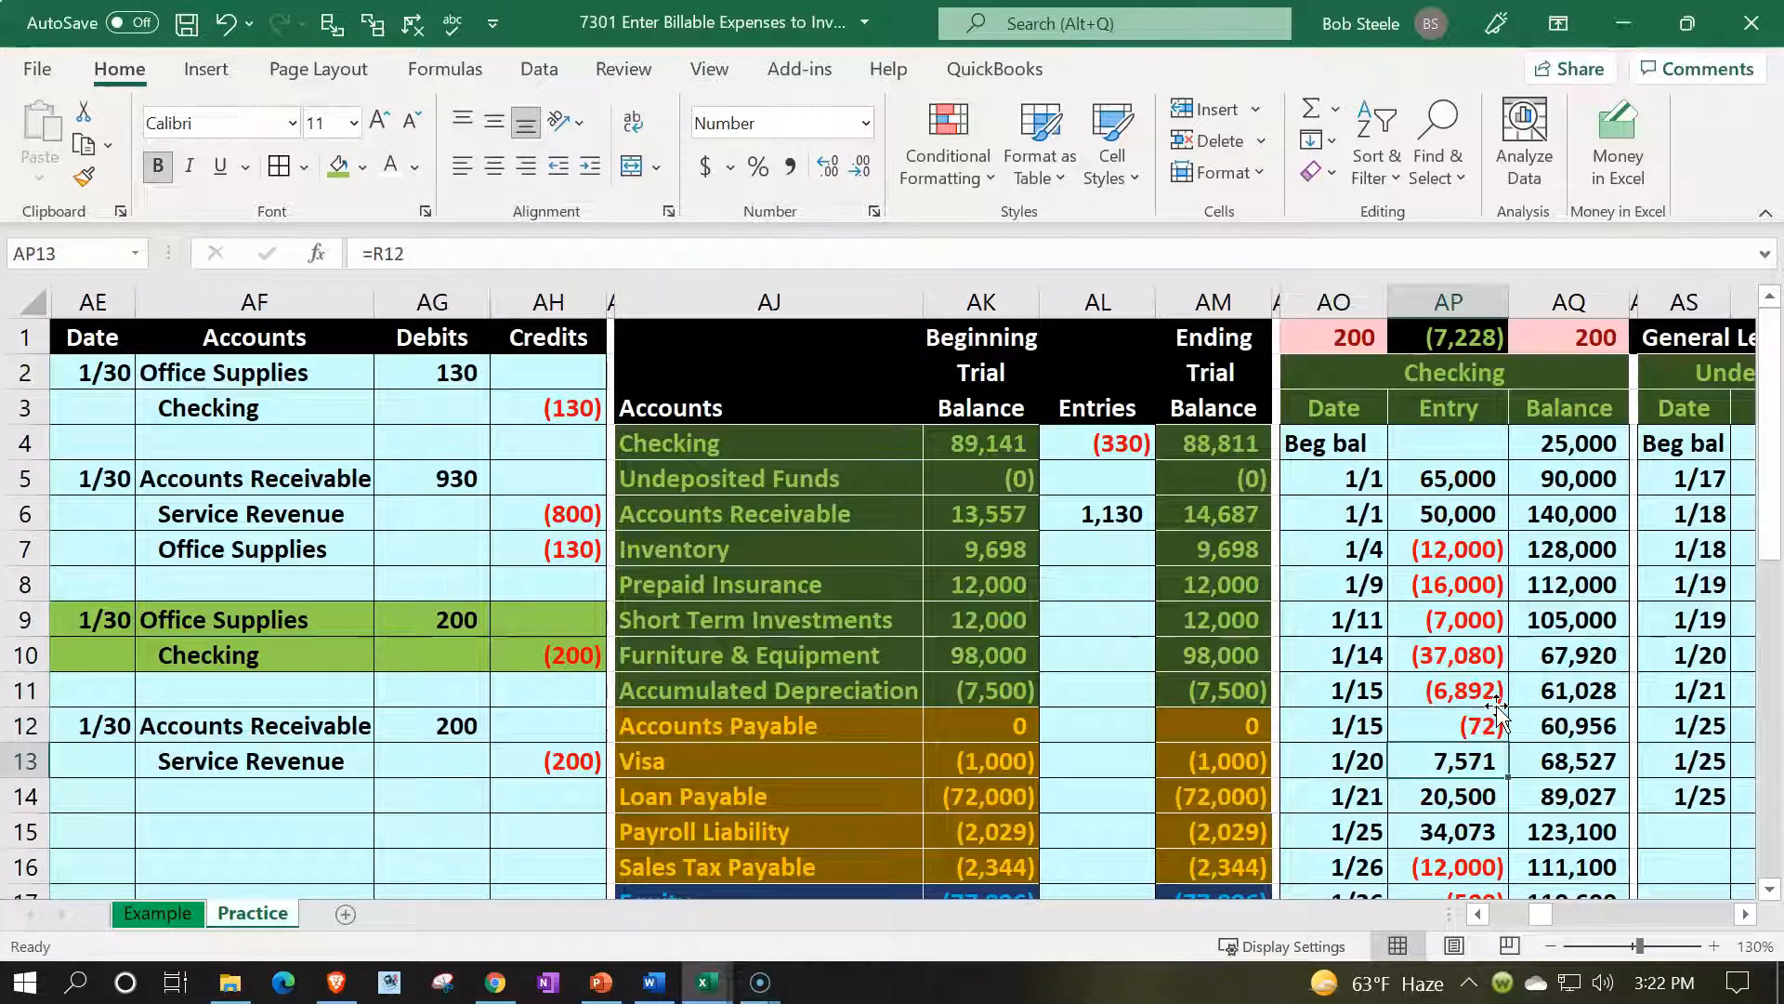
key("Down")
key("Down")
key("Down")
key("Down")
key("Left")
key("Up")
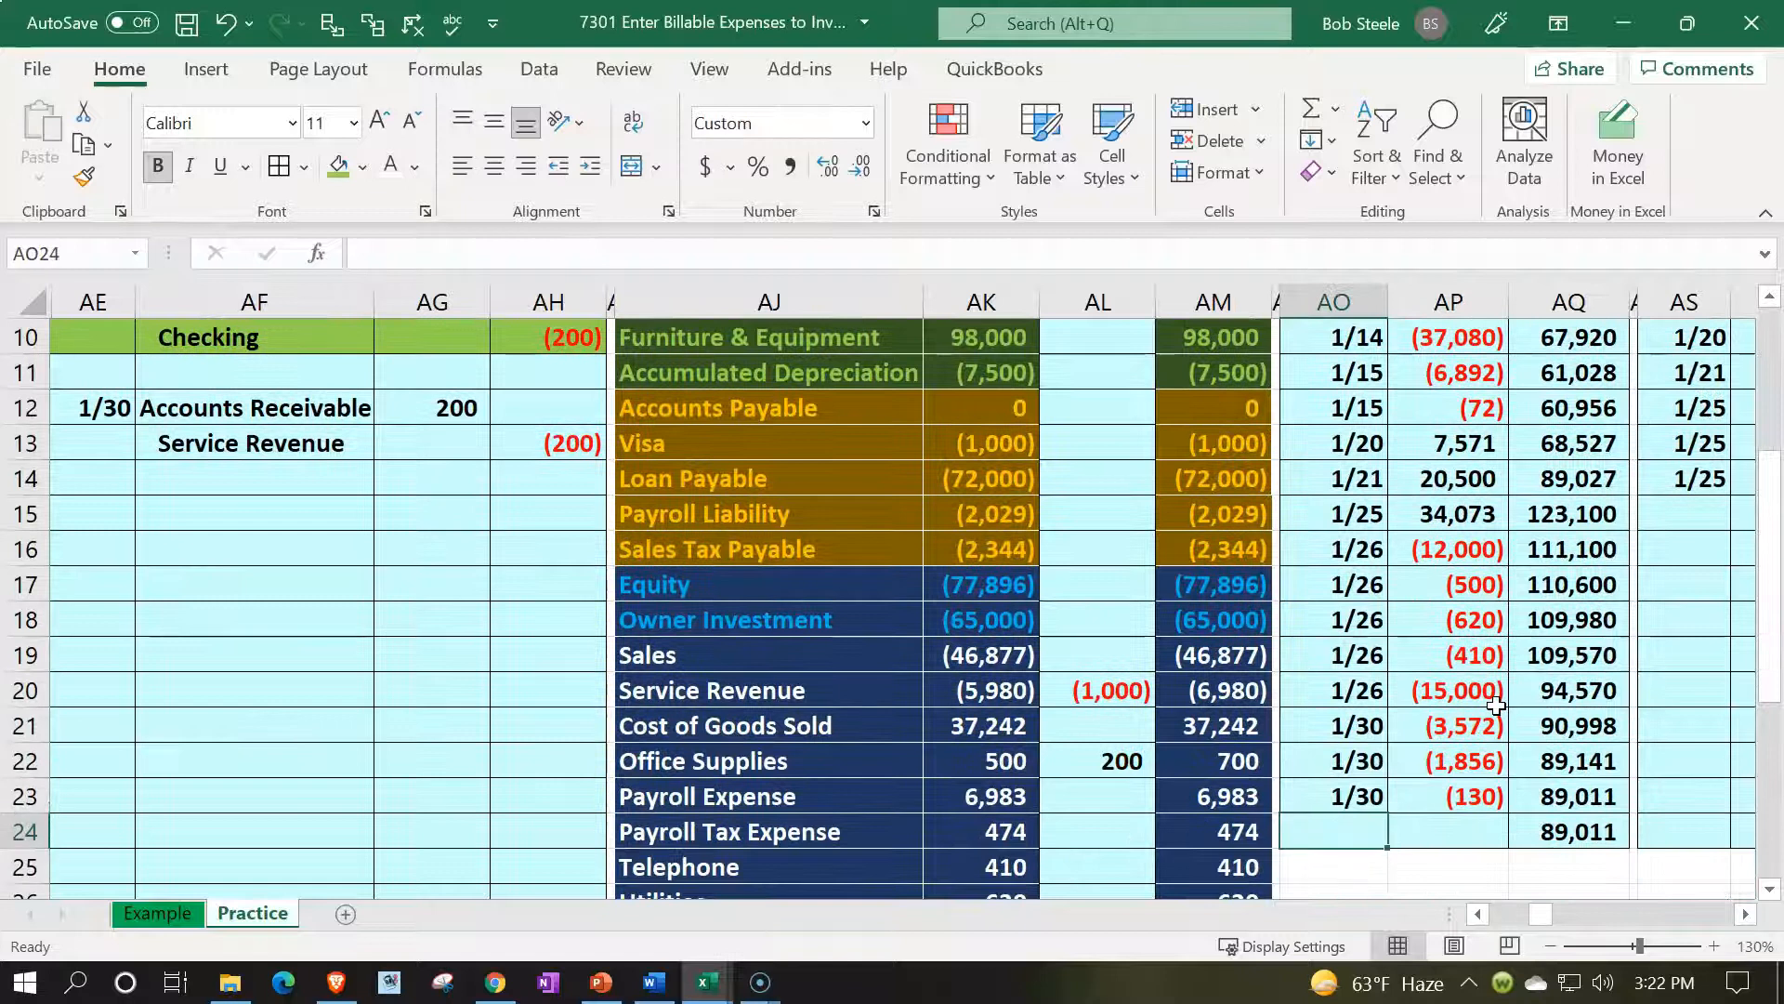
type("1/30")
key("Return")
Link the Checking ledger entry in AP24 to the 200 credit in journal cell AH10
key("Up")
key("Right")
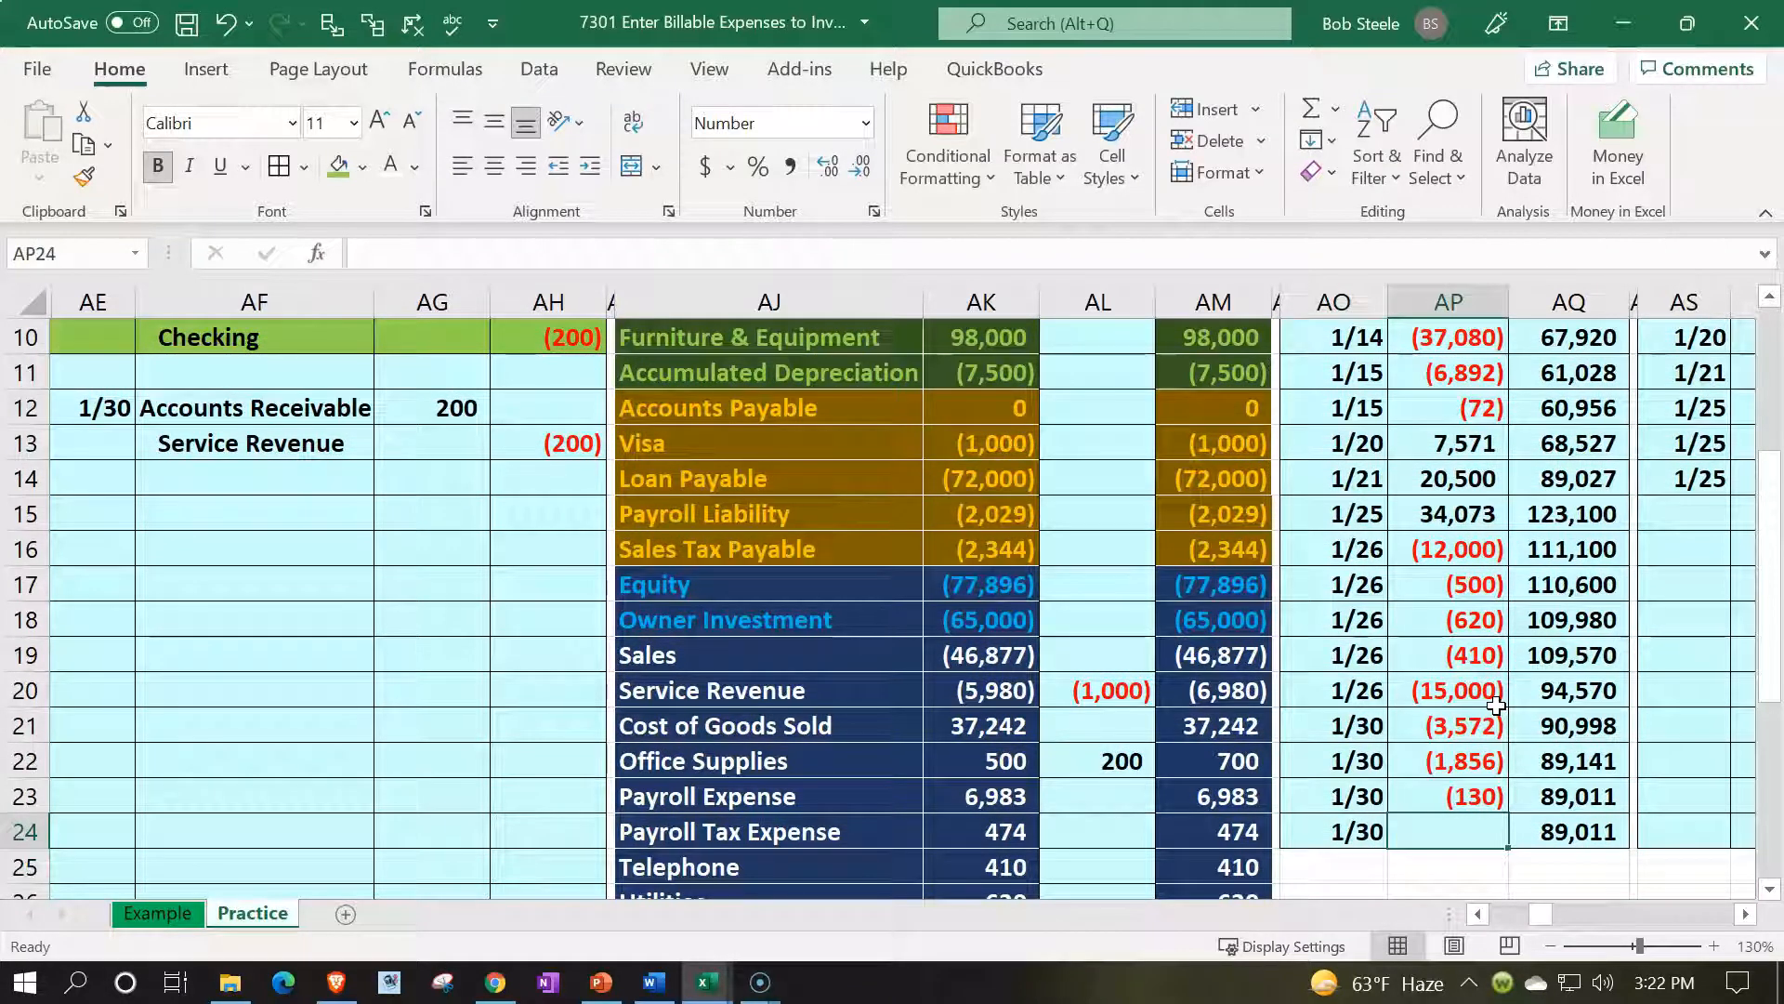
type("=")
key("Left")
key("Left")
key("Left")
key("Left")
key("Left")
key("Left")
key("Left")
key("Left")
key("Left")
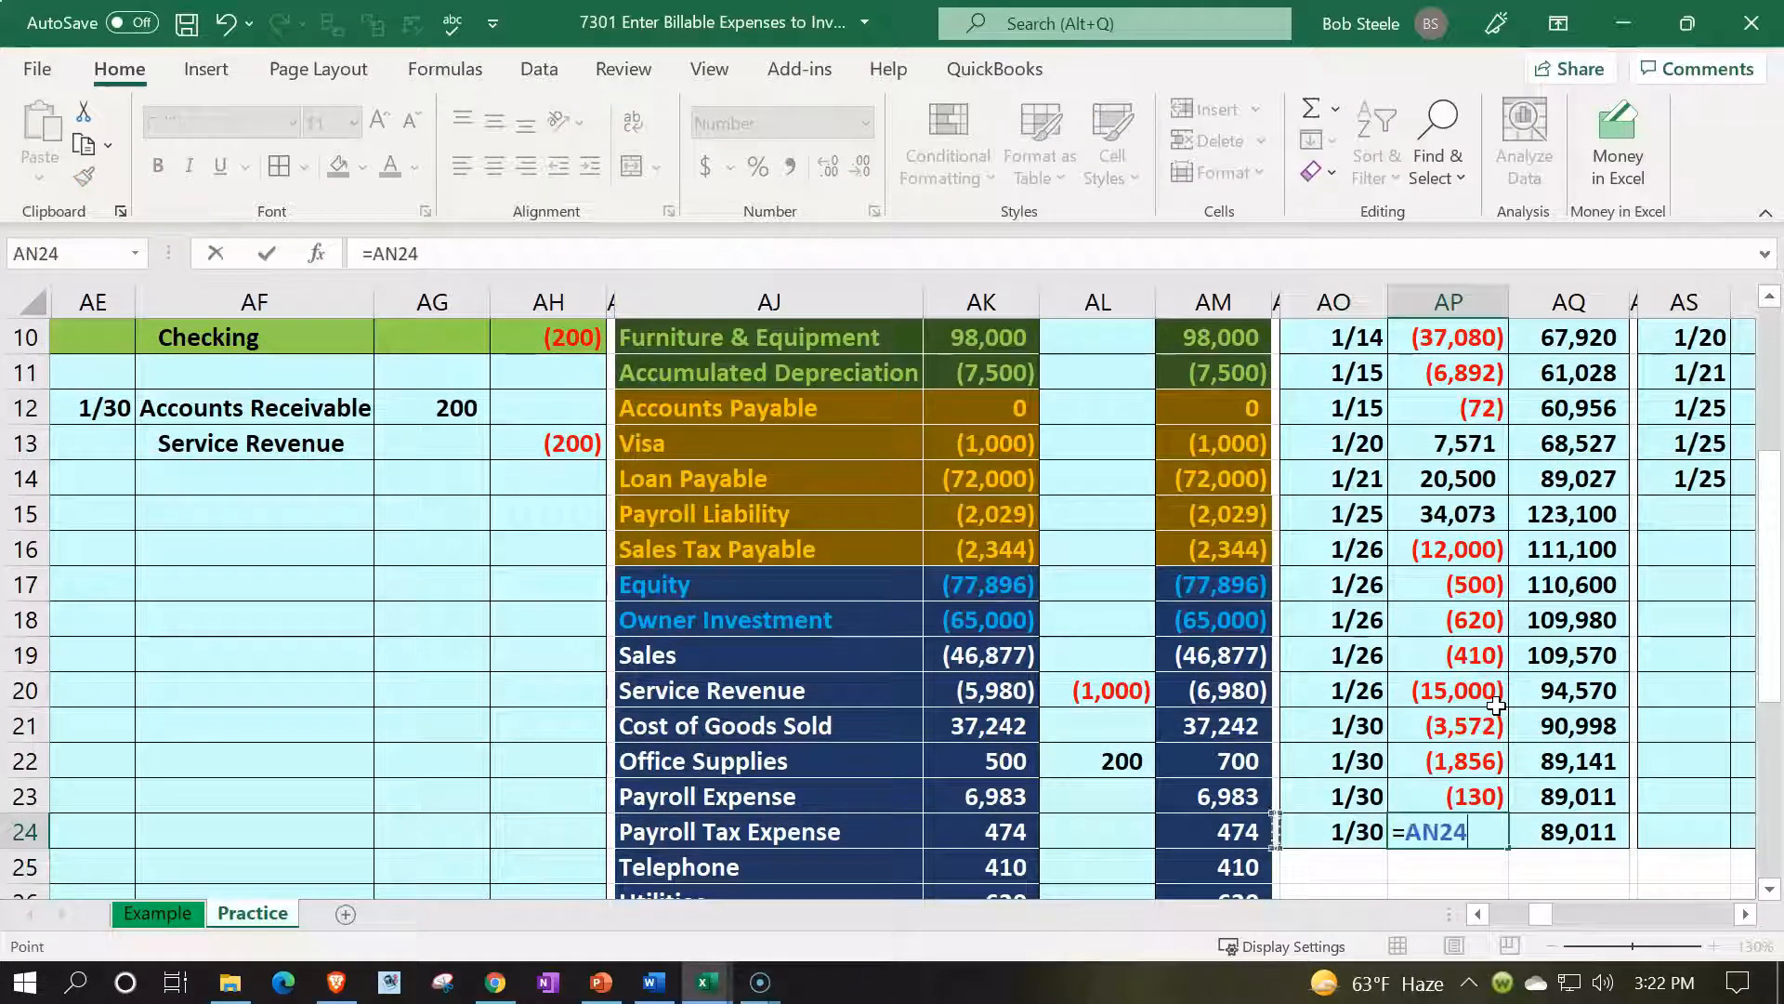
key("Up")
key("Up")
key("Up")
key("Up")
key("Up")
key("Up")
key("Up")
key("Up")
key("Up")
key("Up")
key("Up")
key("Up")
key("Up")
key("Up")
key("Up")
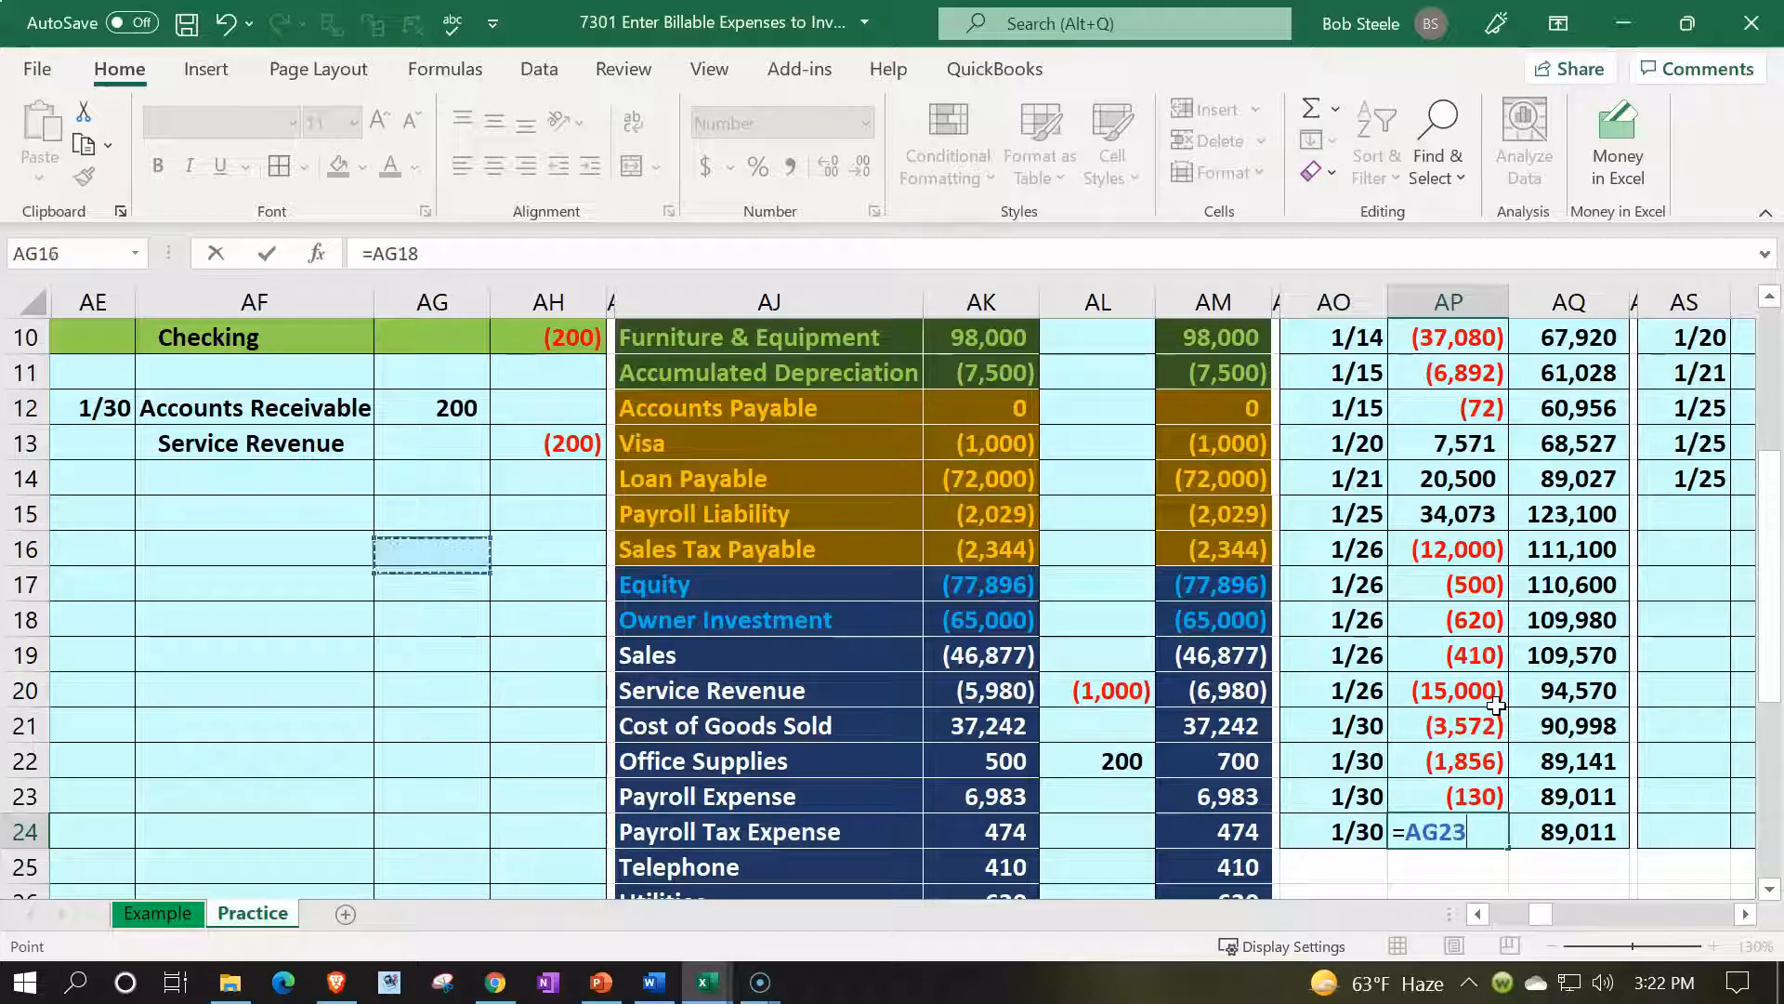
key("Down")
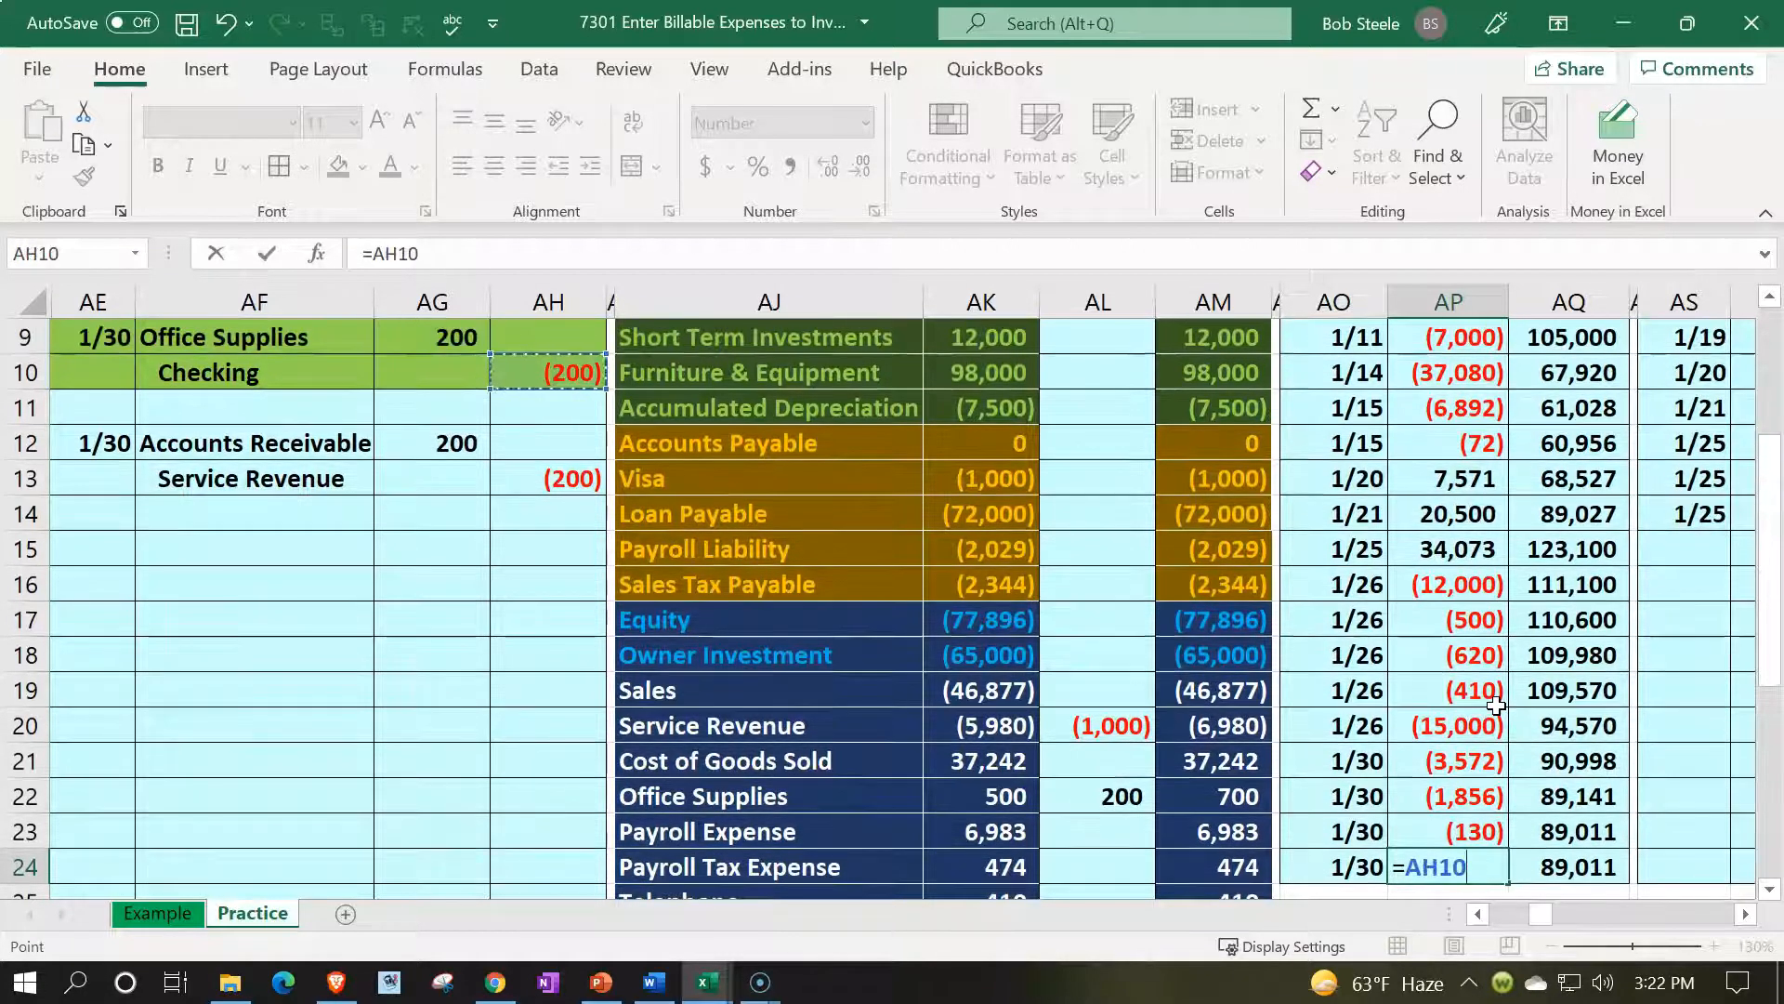
key("Return")
key("Up")
Compare the Checking ledger balance in AQ24 with its ending trial balance in AM4, and review the ledger check total in AO1
key("Right")
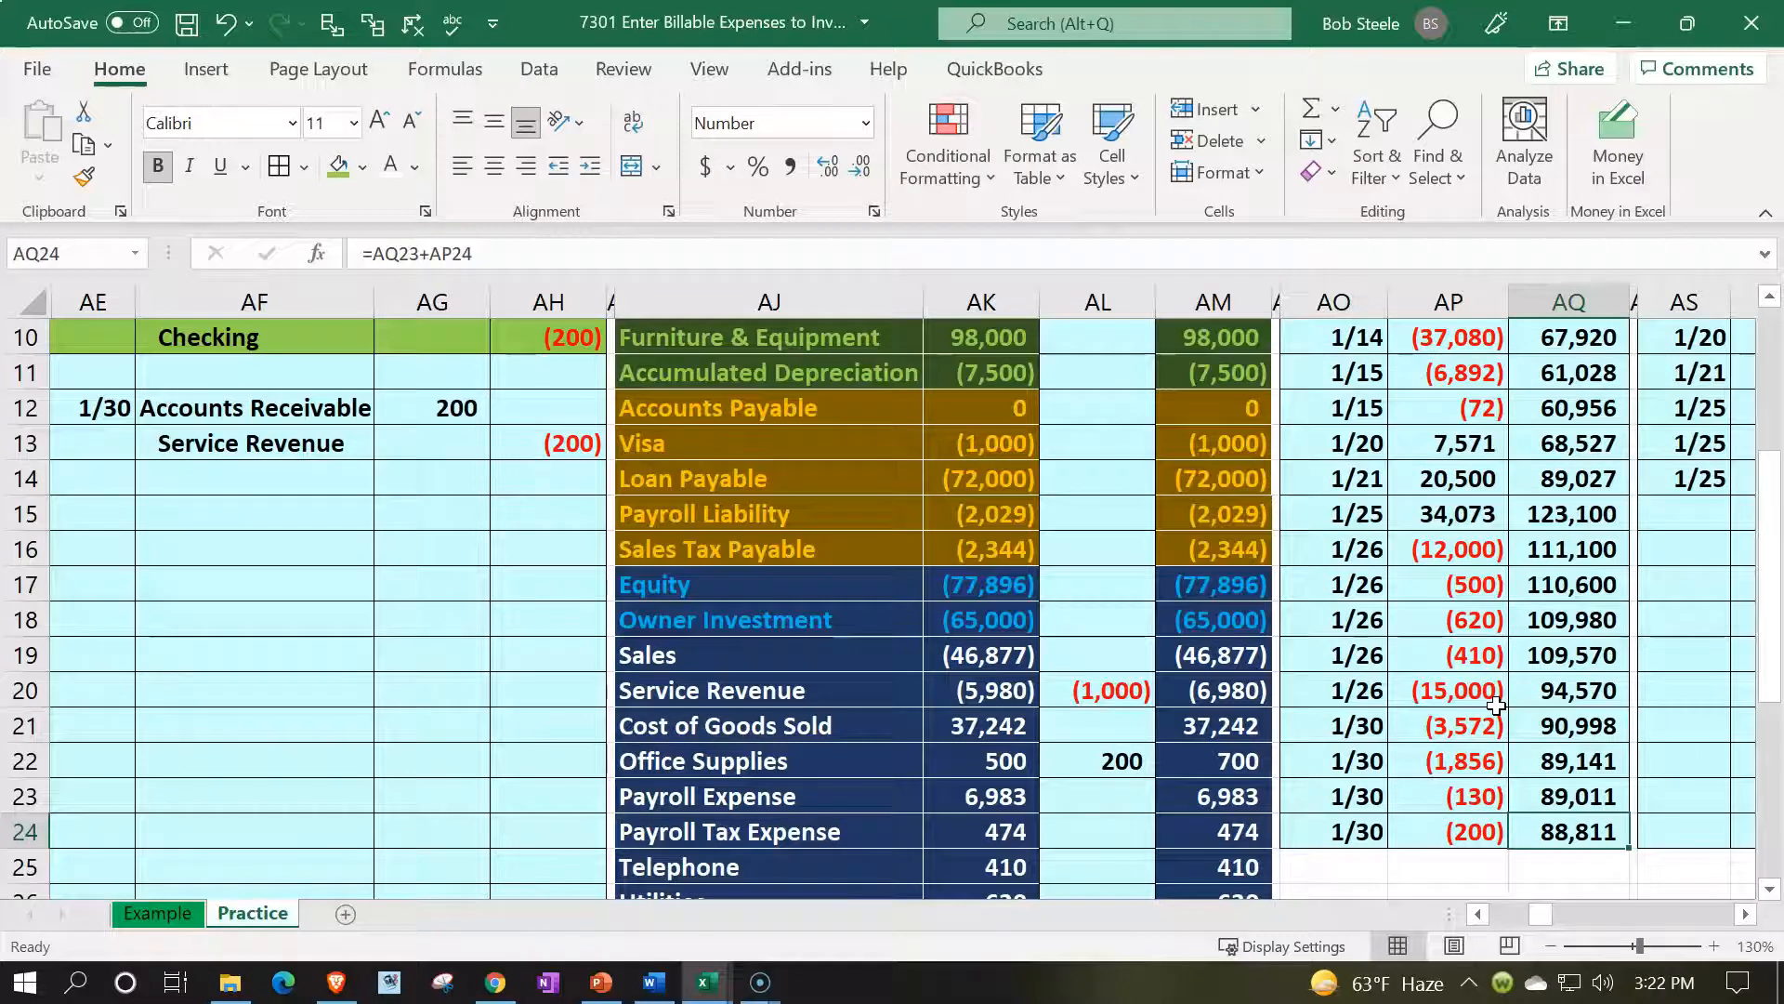
scroll(1496, 706, "up", 3)
left_click(1206, 420)
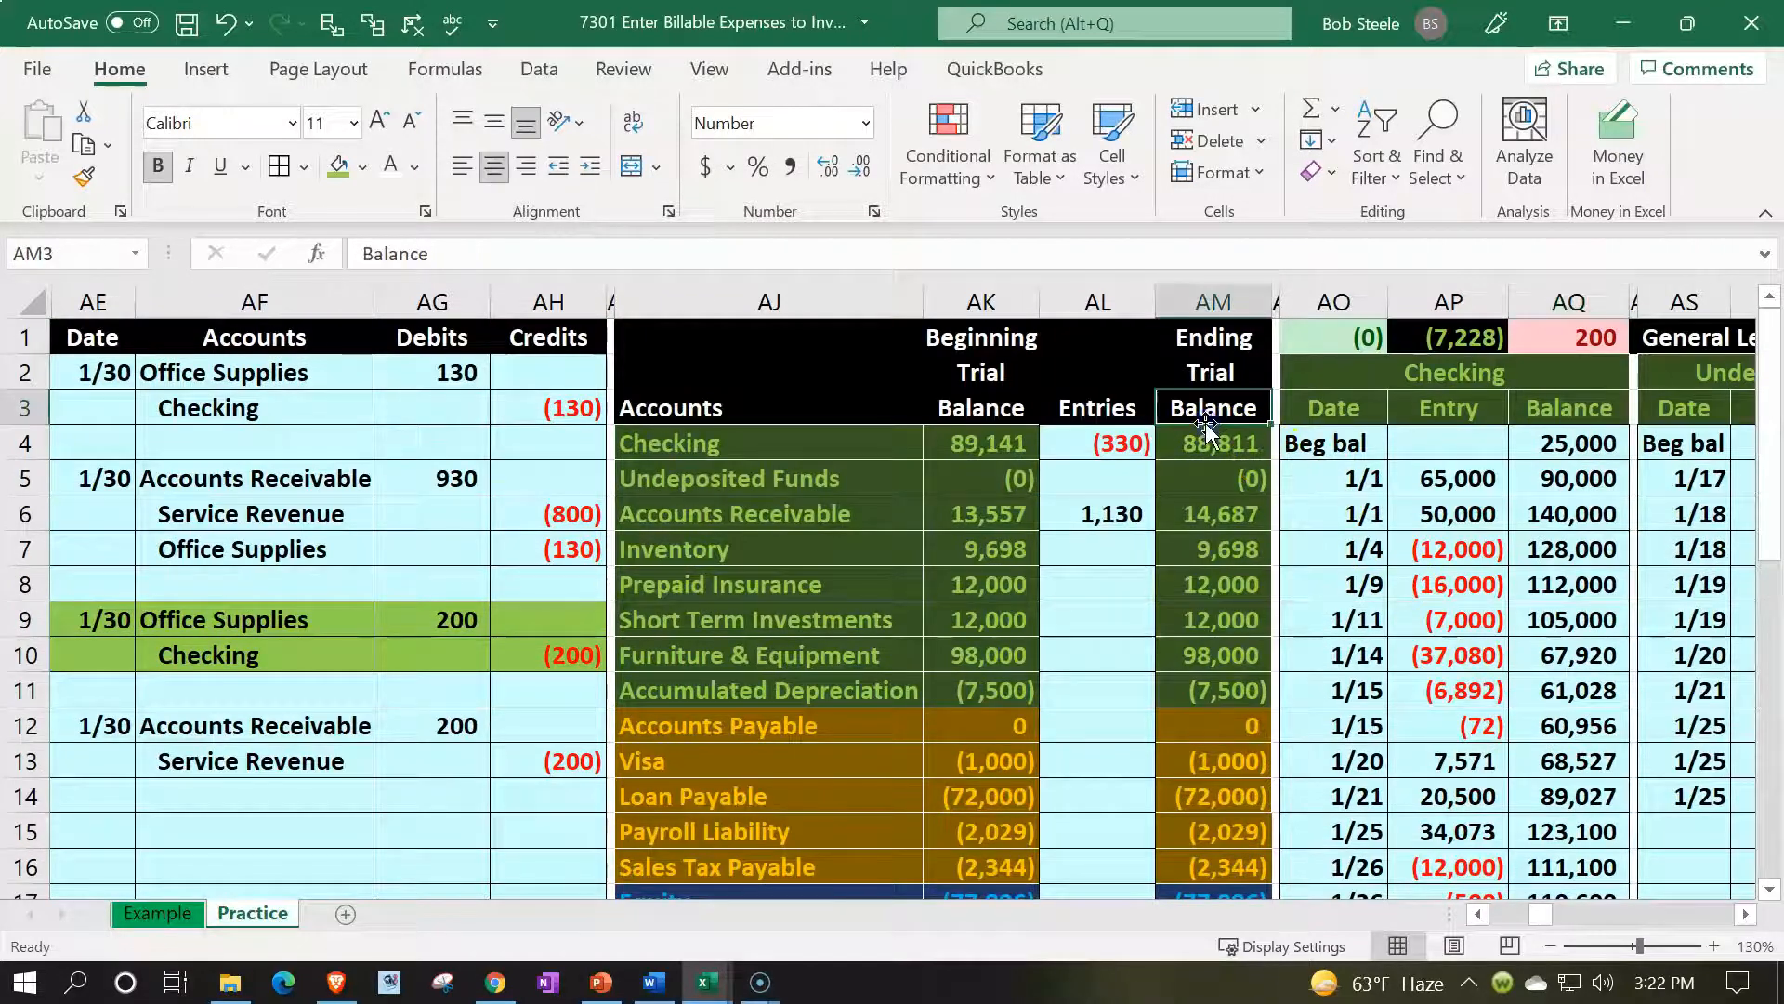
left_click(1206, 450)
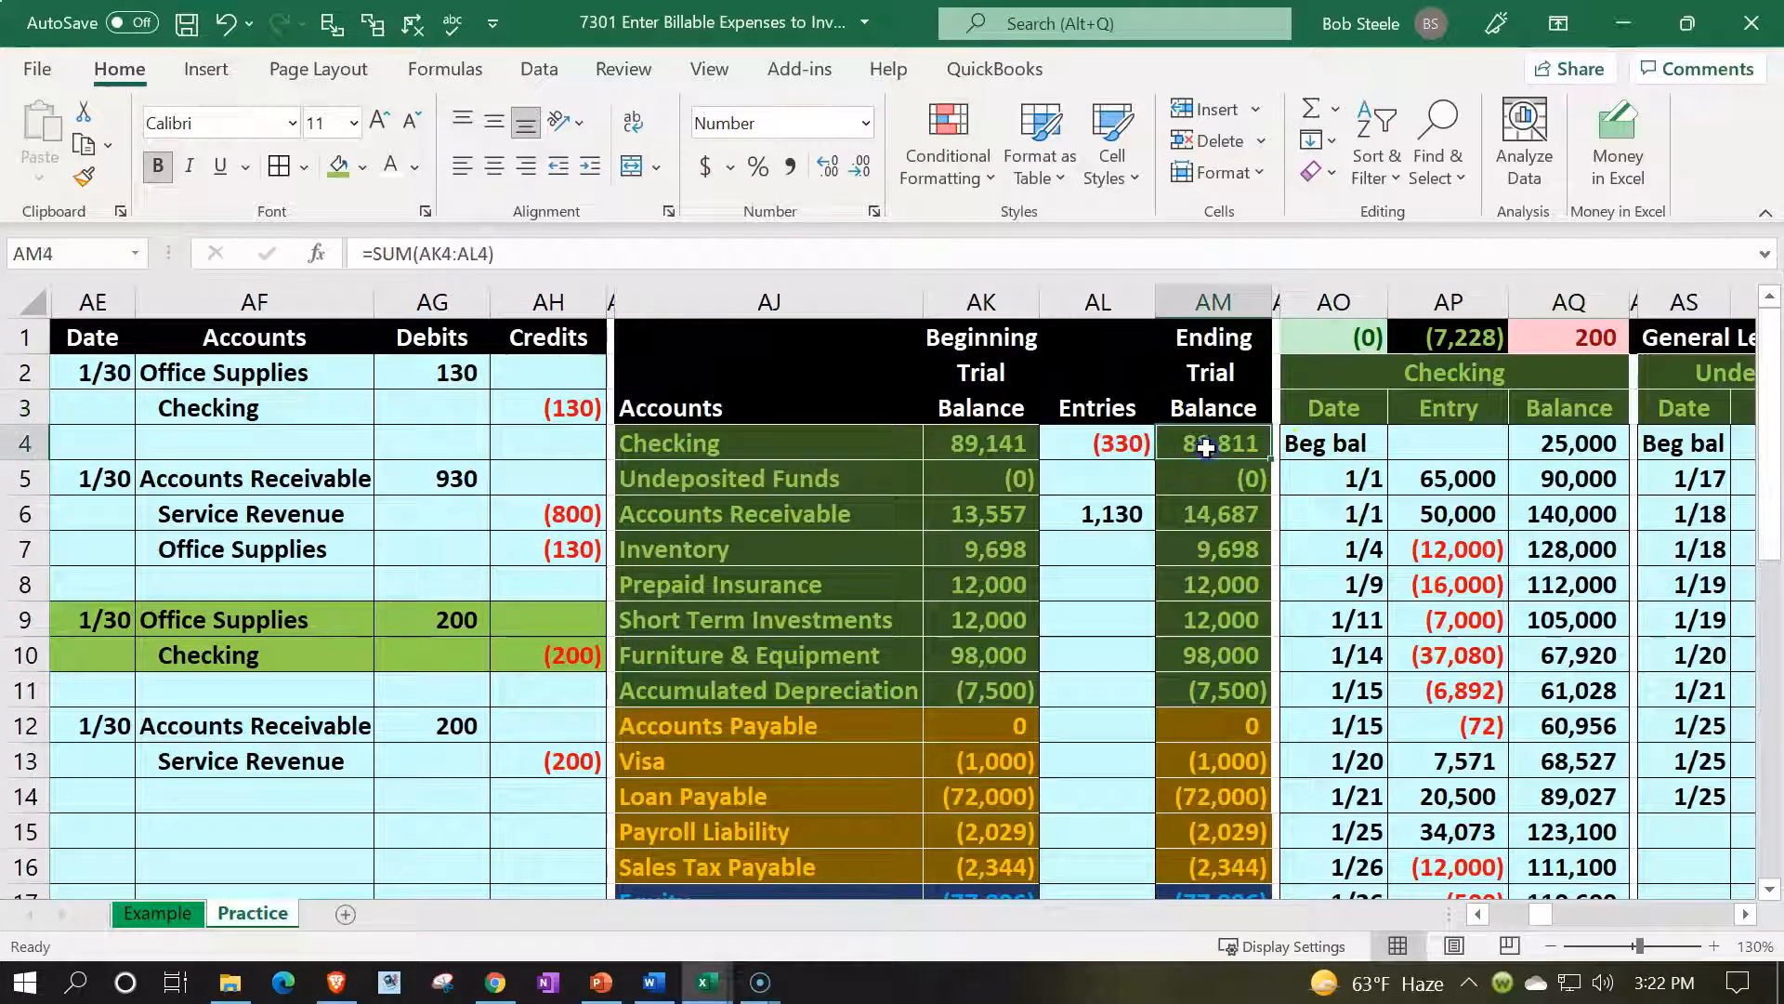
left_click(1316, 338)
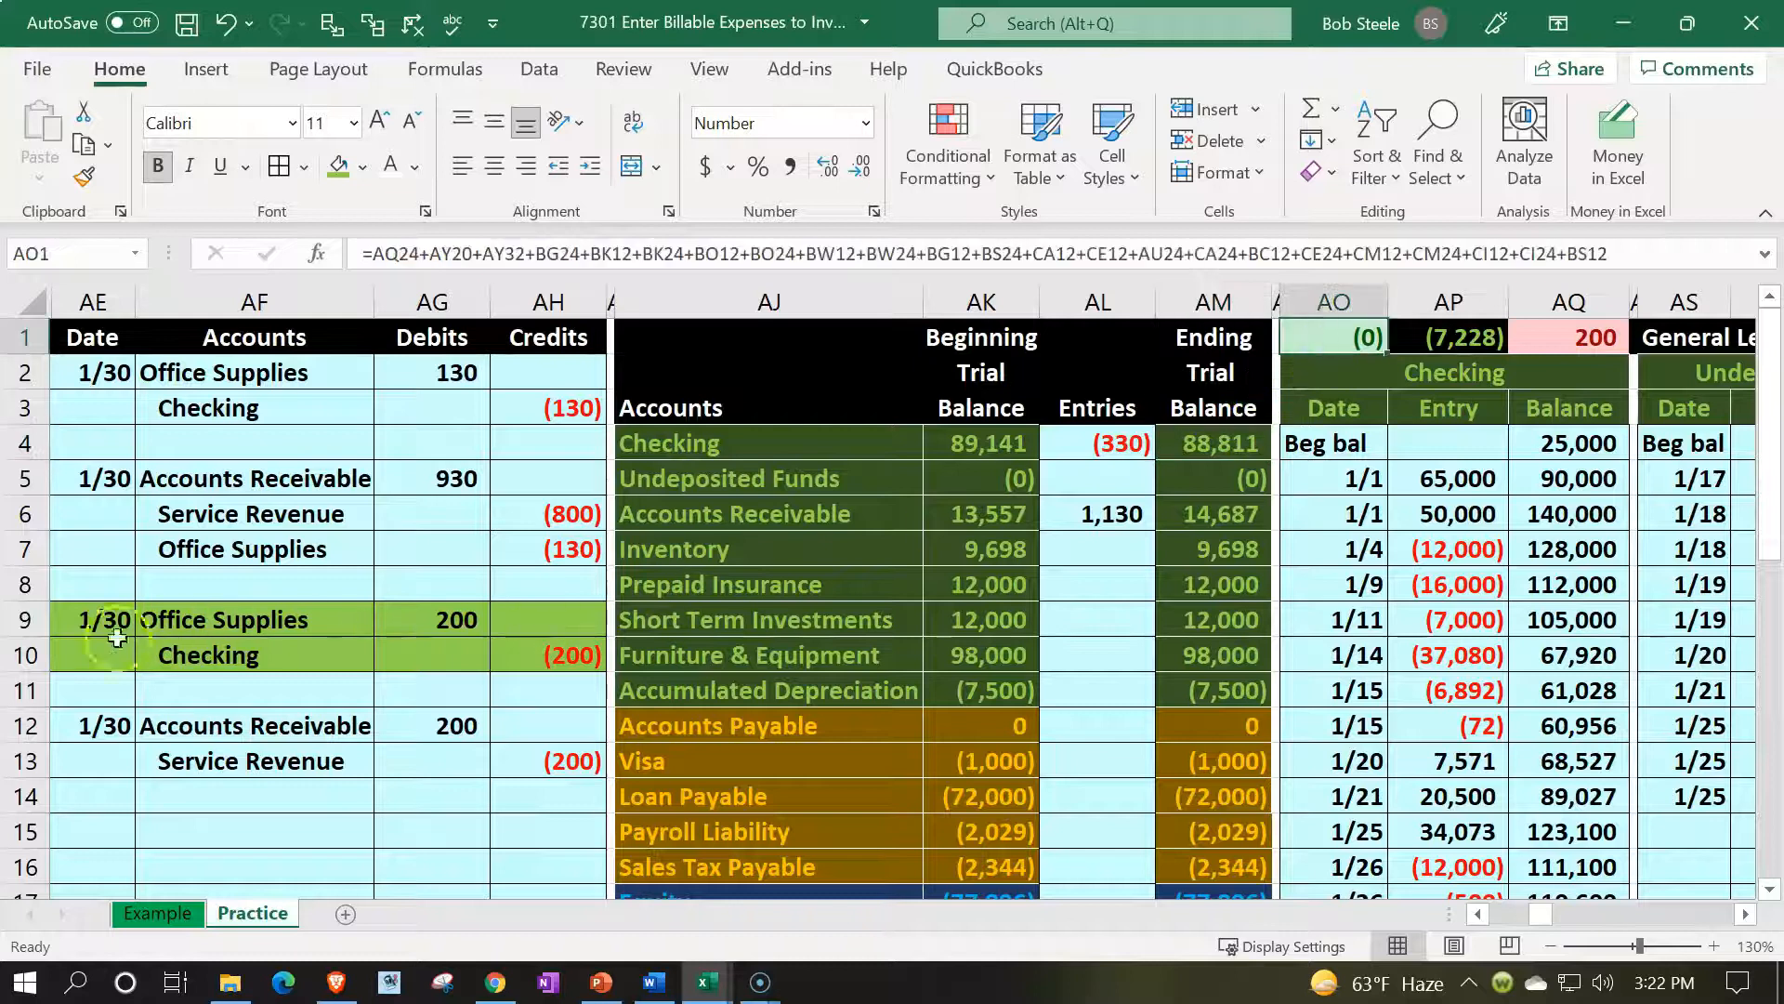
Set the fill of the Office Supplies and Checking journal entry in AE9:AH10 back to the recent light blue
left_click_drag(86, 626, 518, 645)
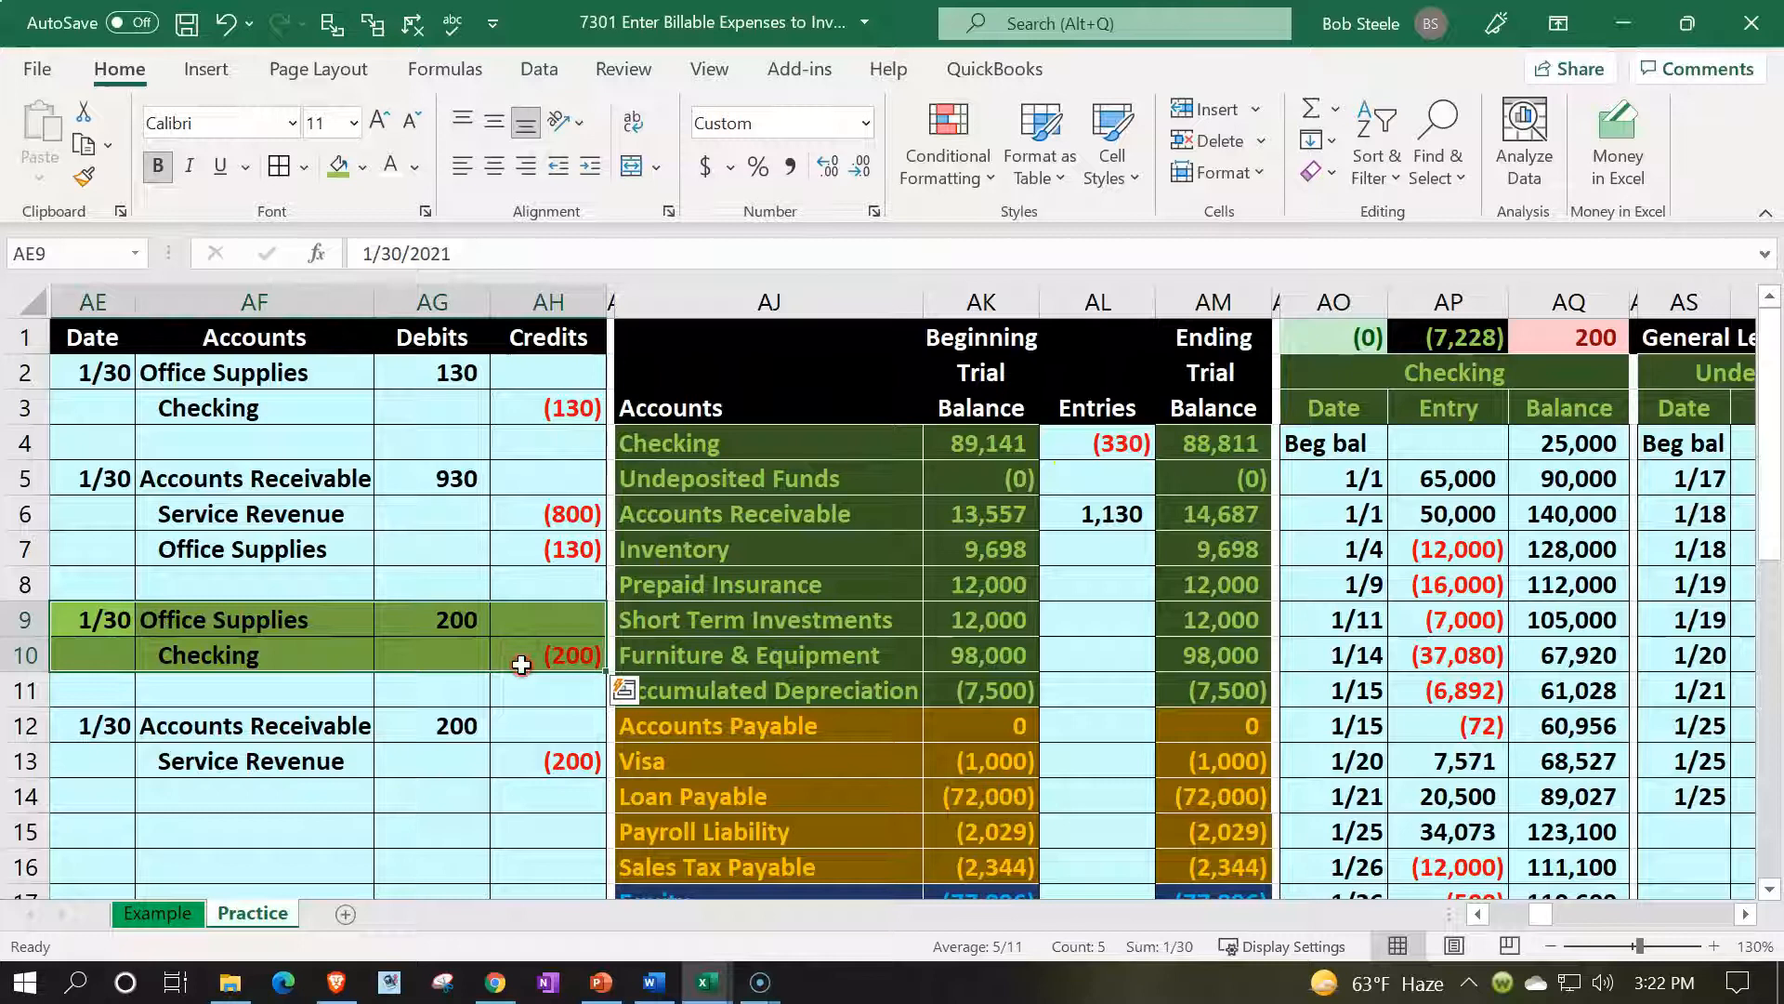
right_click(540, 612)
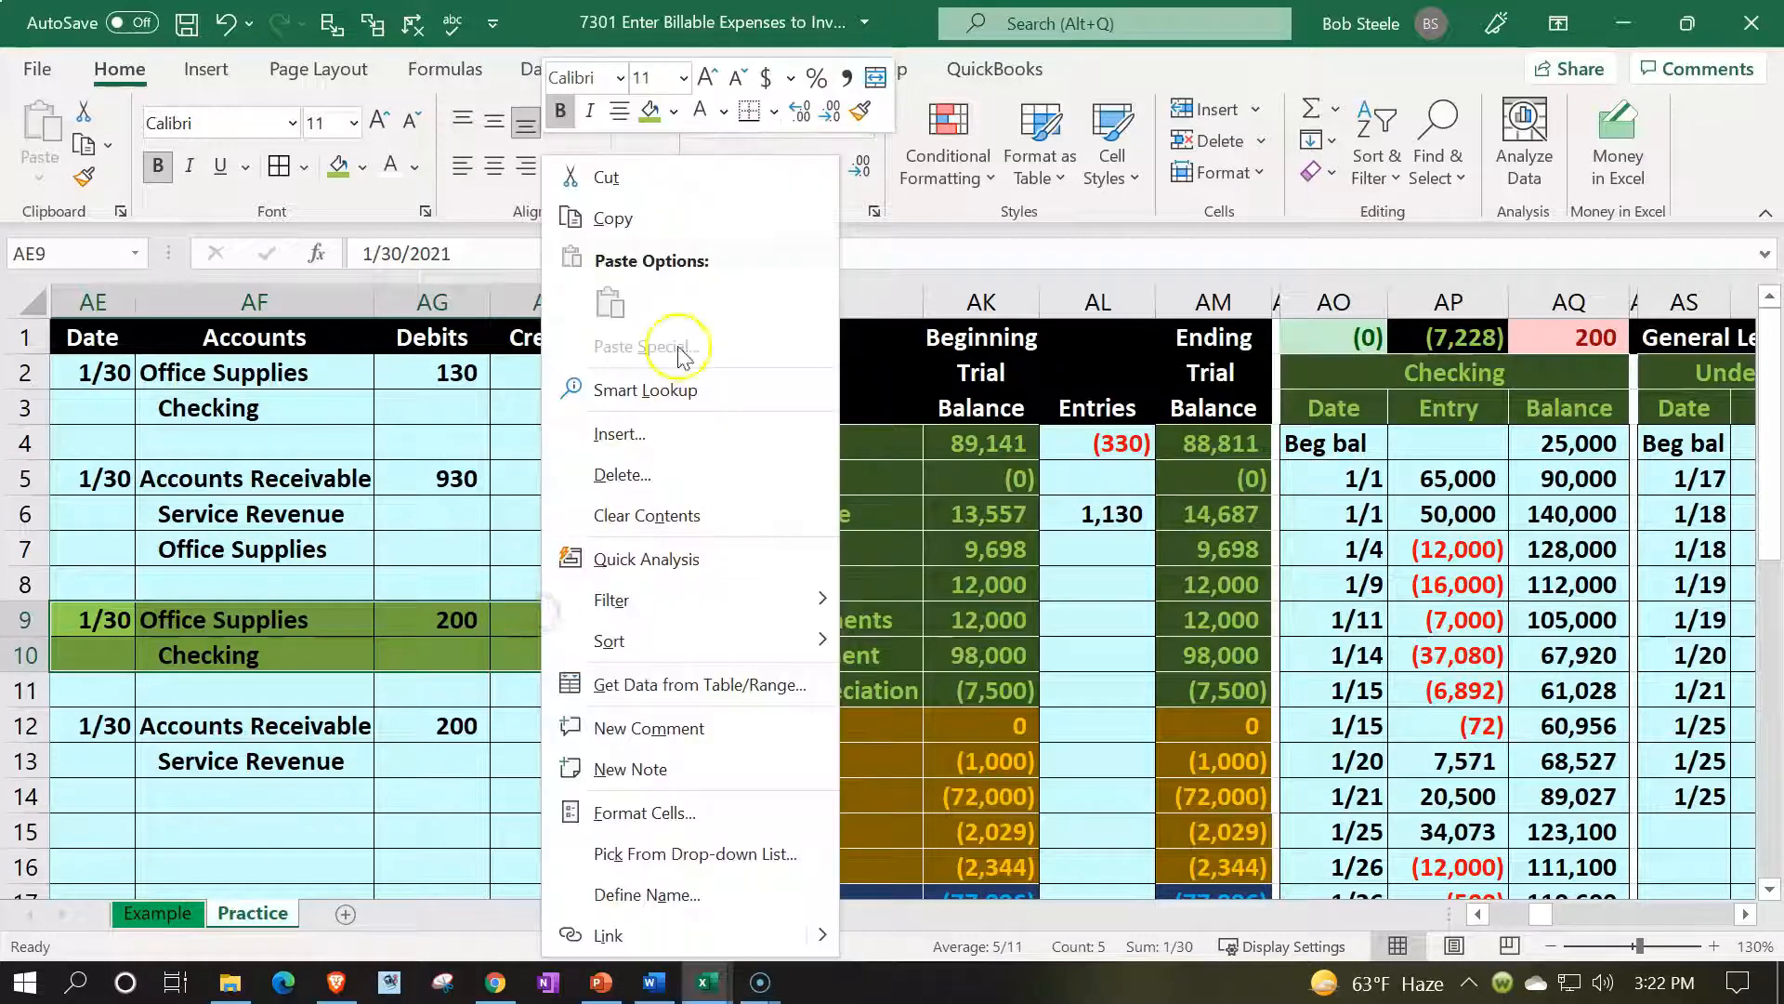
left_click(673, 111)
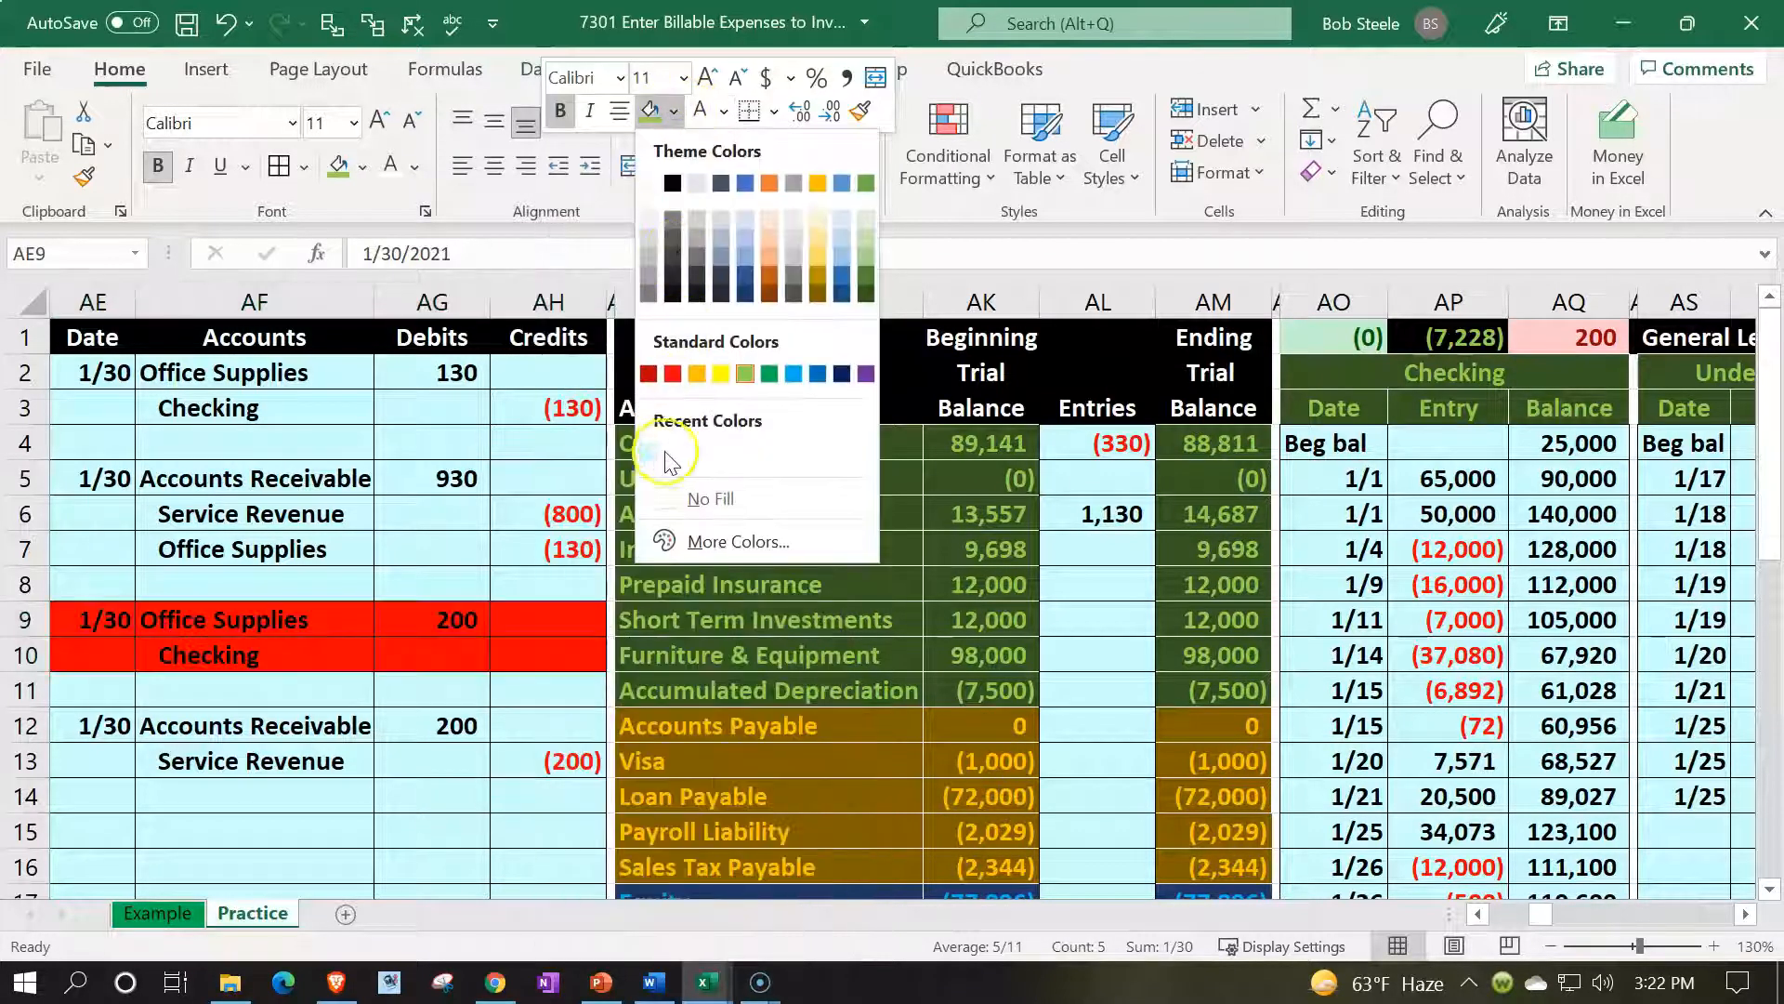
left_click(653, 459)
Enter the date 1/30 in AW16 of the Accounts Receivable ledger account for the invoice entry in journal rows 12 and 13
left_click(277, 732)
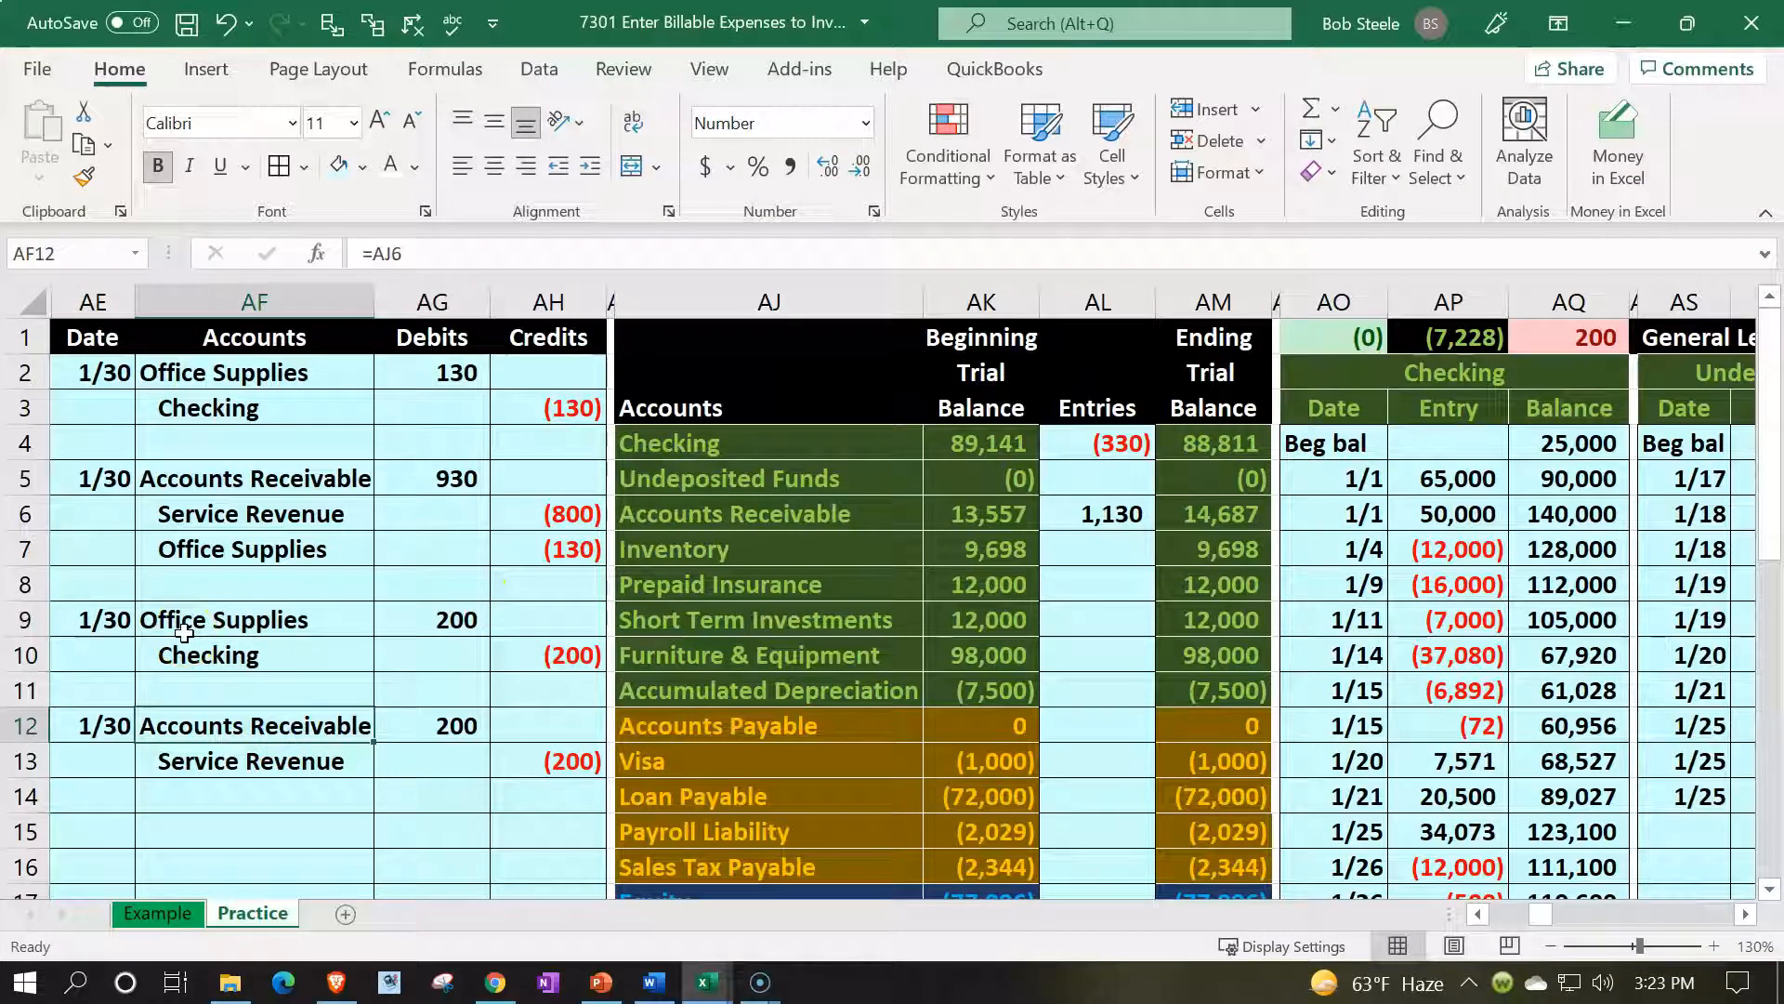
left_click(1203, 515)
key("Right")
key("Right")
key("Right")
key("Right")
key("Right")
key("Right")
key("Right")
key("Right")
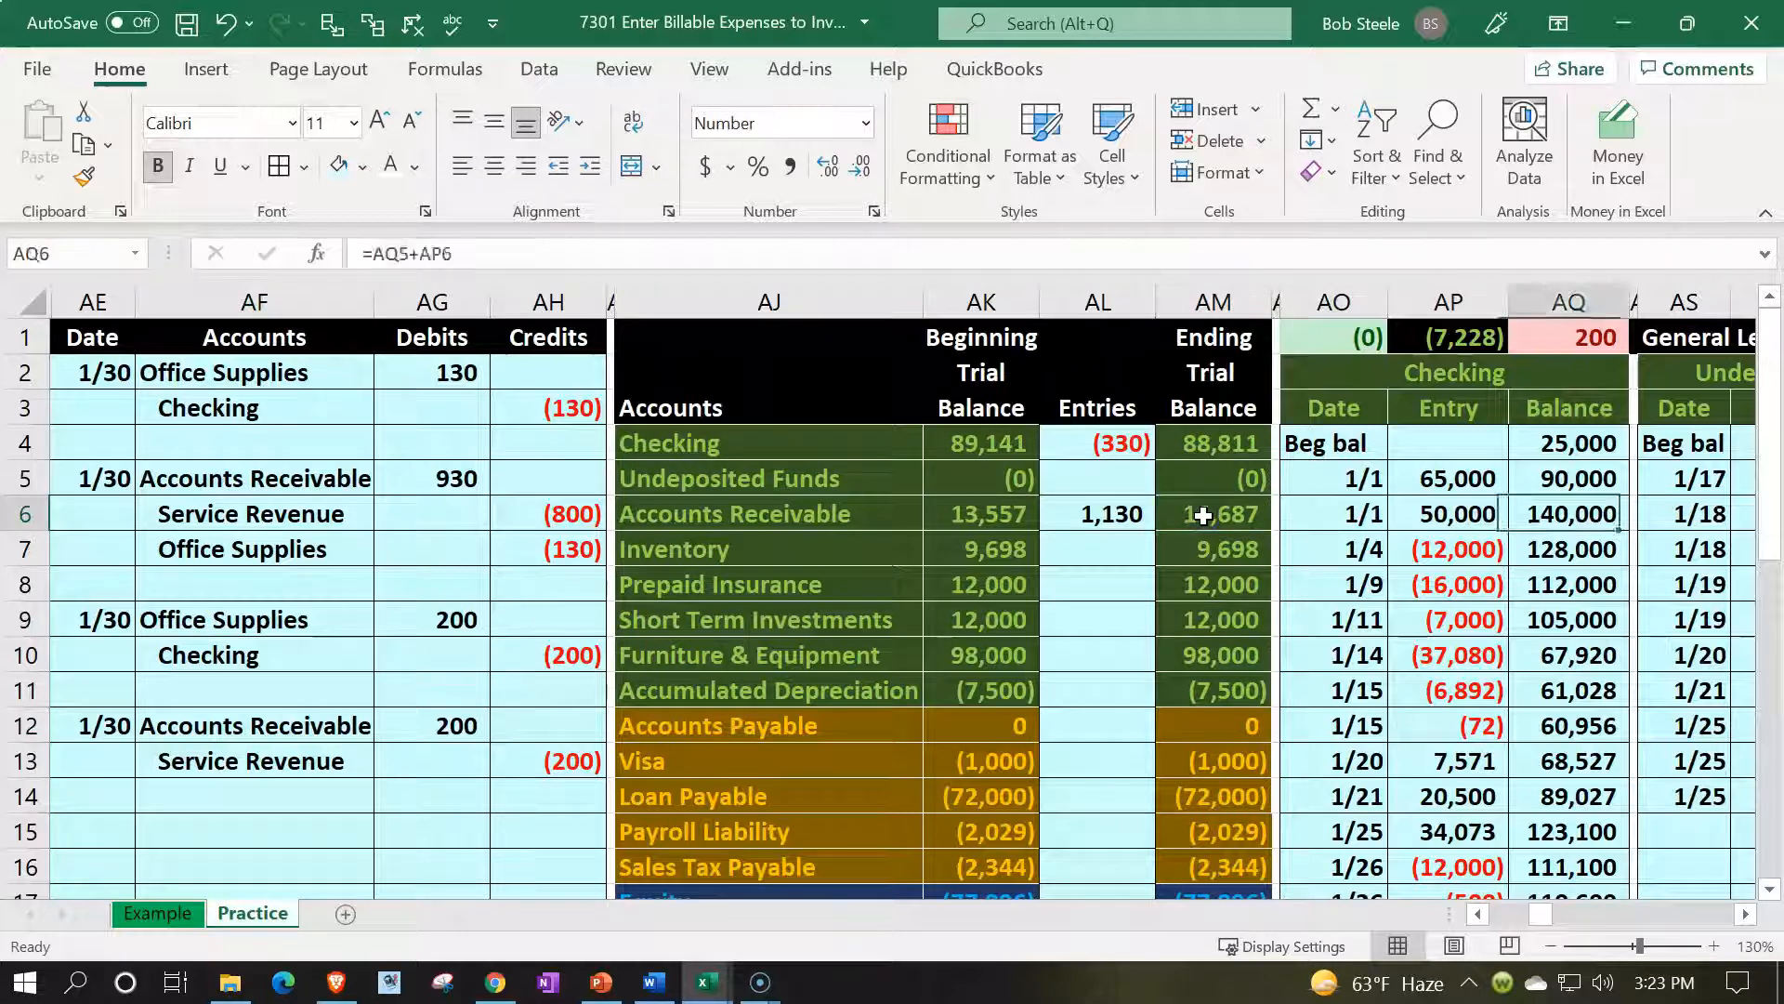
key("Right")
key("Right")
key("Down")
key("Down")
key("Down")
key("Down")
key("Down")
key("Down")
key("Down")
key("Down")
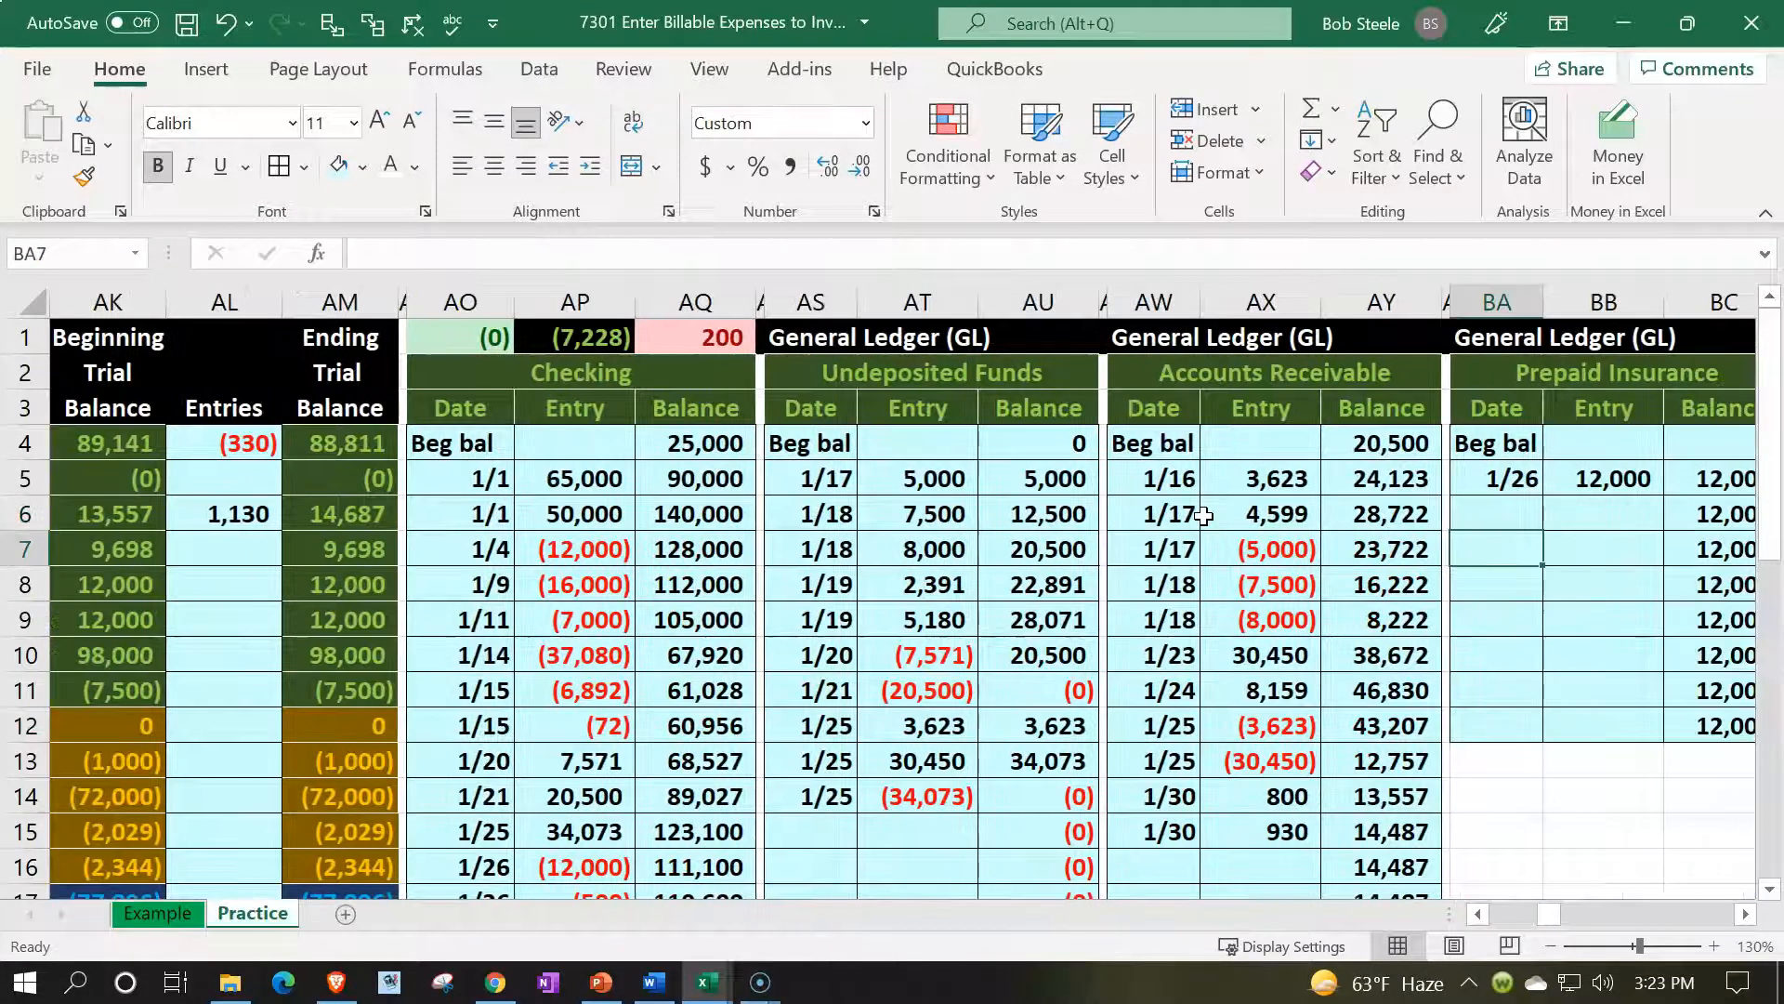
key("Left")
key("Down")
key("Down")
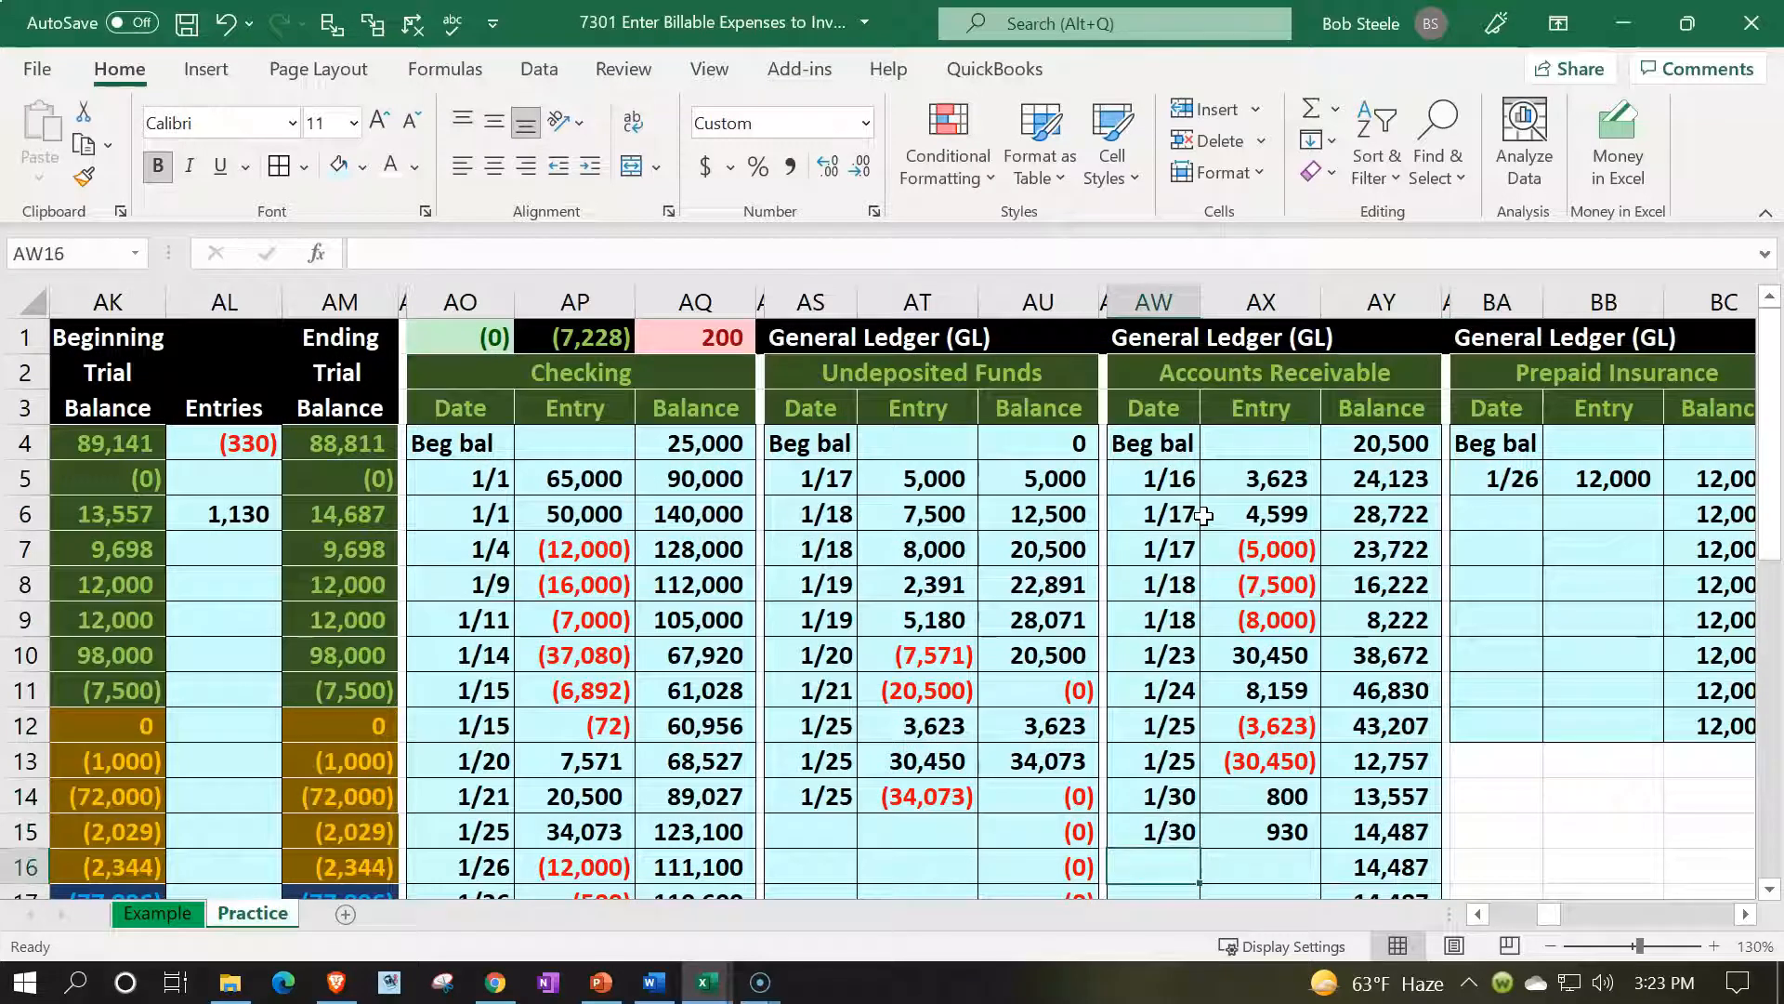
type("1/30")
key("Tab")
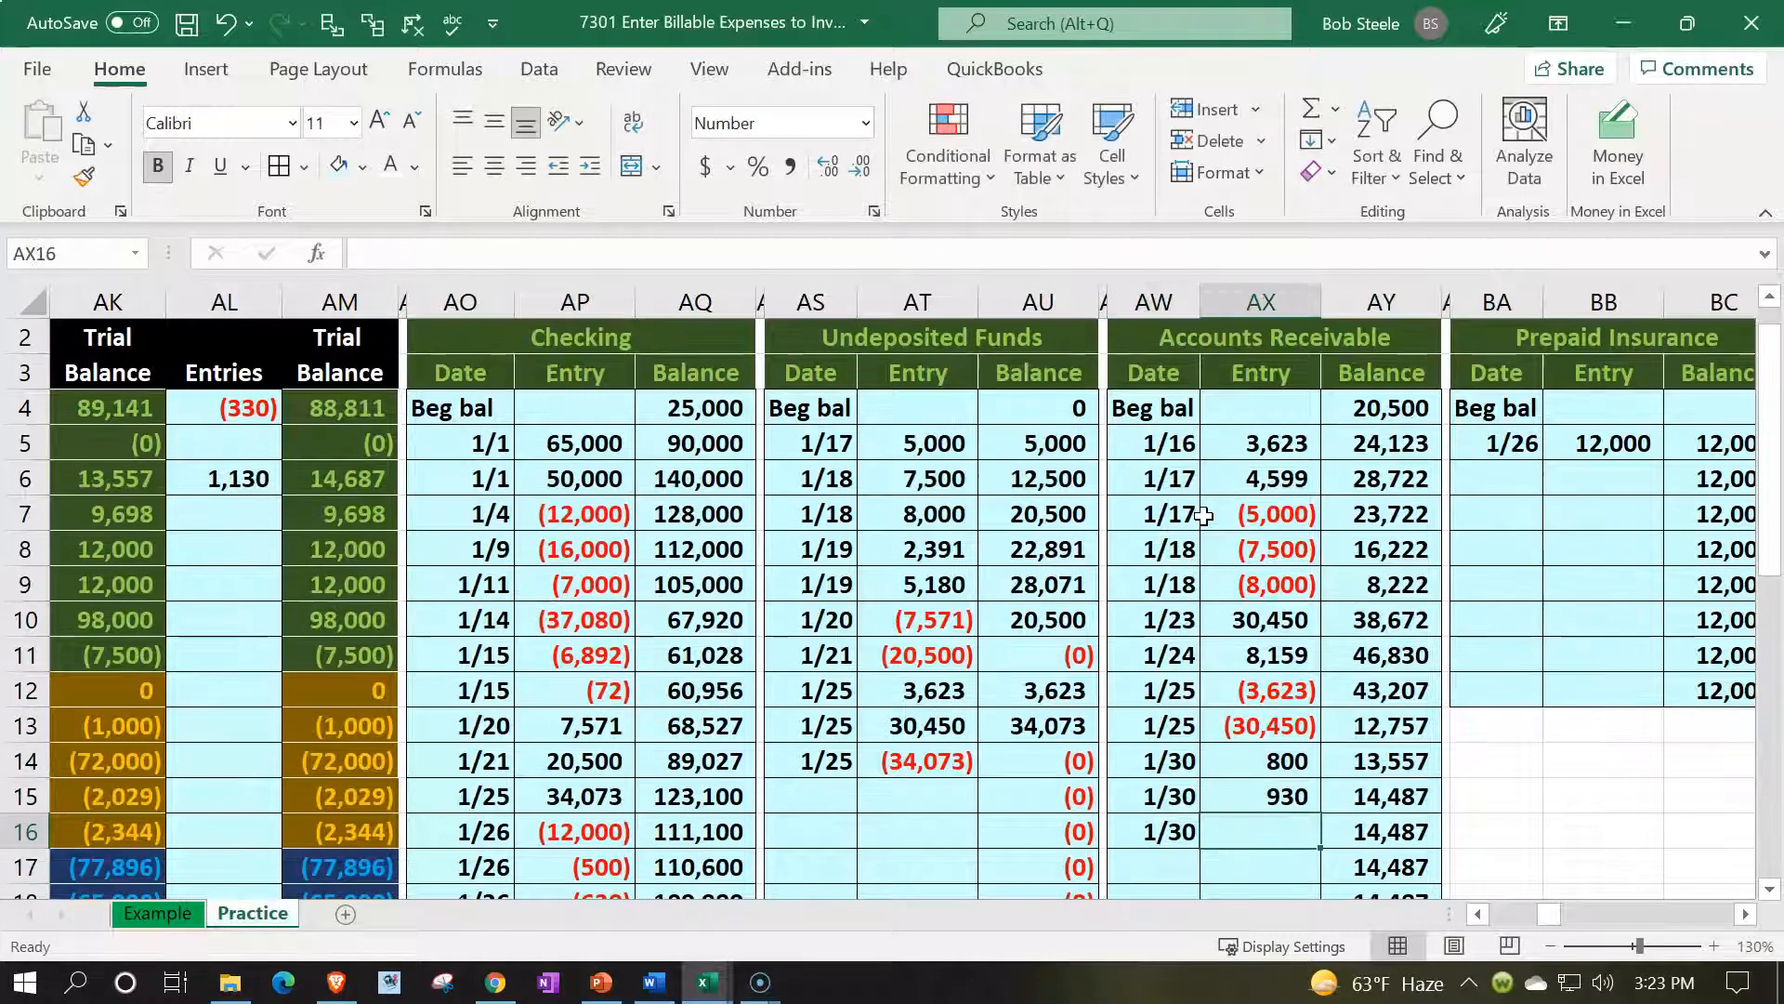
Link the Accounts Receivable ledger entry in AX16 to the 200 debit in journal cell AG12
type("=")
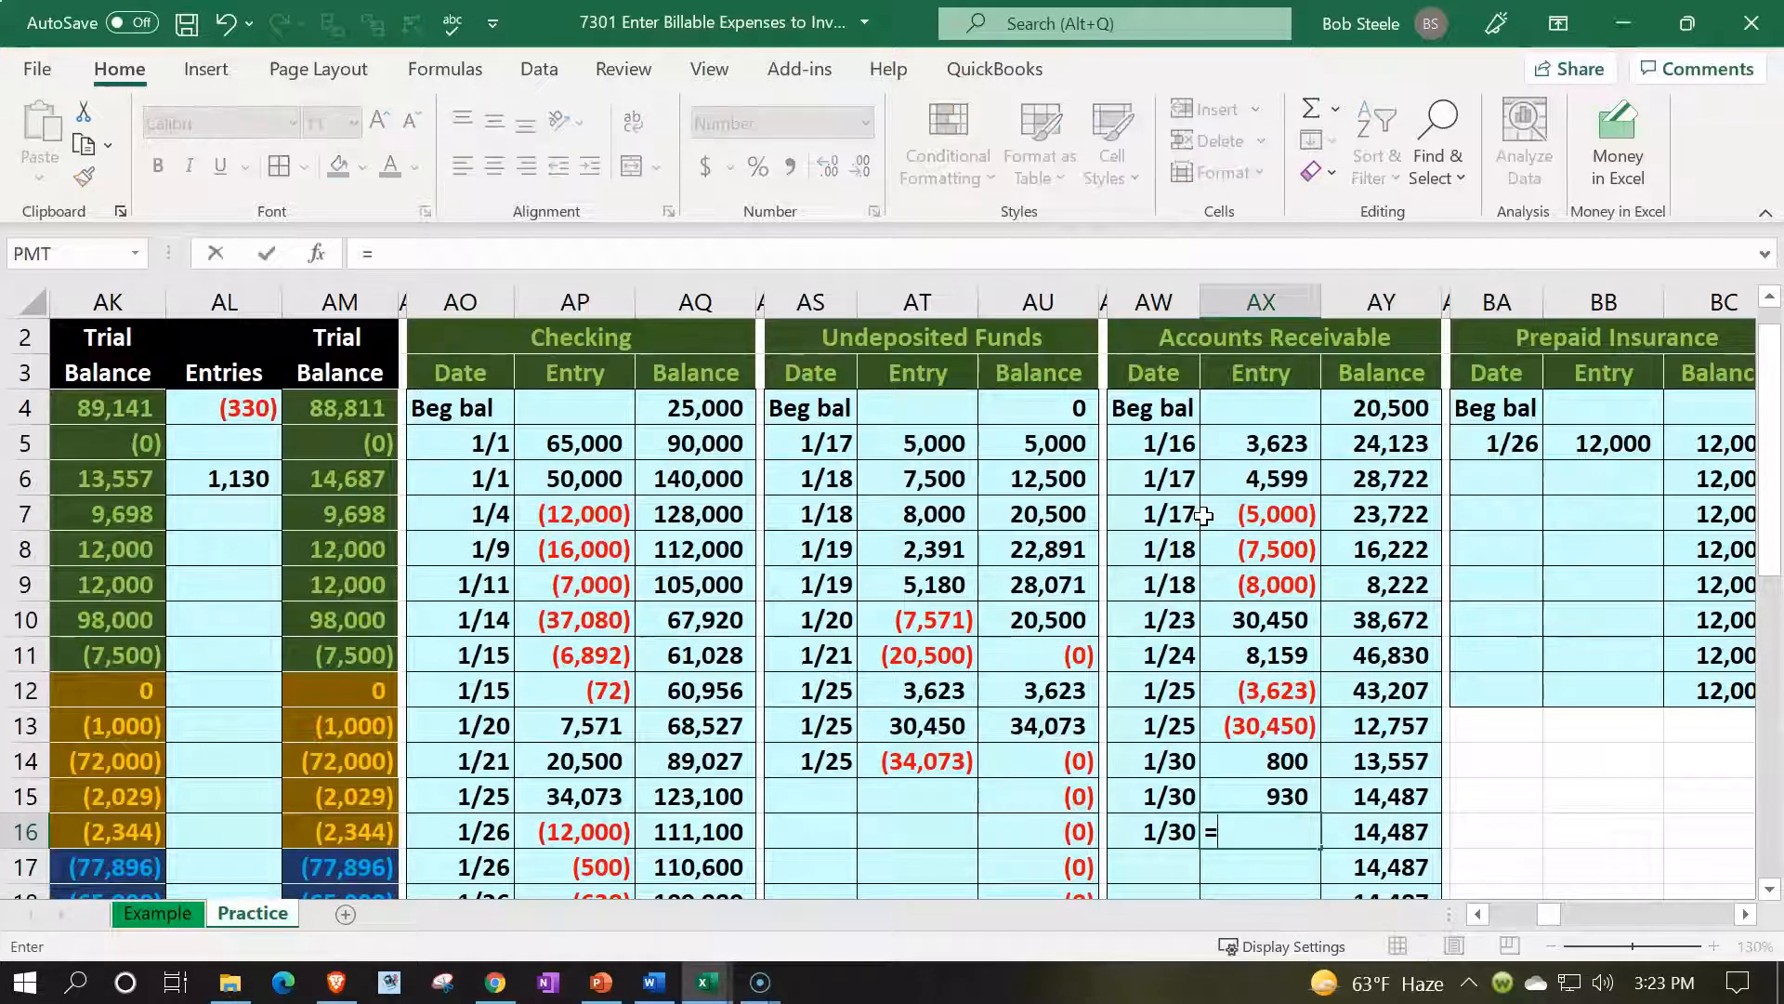
key("Left")
key("Left")
key("Left")
key("Left")
key("Left")
key("Left")
key("Left")
key("Left")
key("Left")
key("Left")
key("Left")
key("Left")
key("Left")
key("Left")
key("Left")
key("Left")
key("Left")
key("Left")
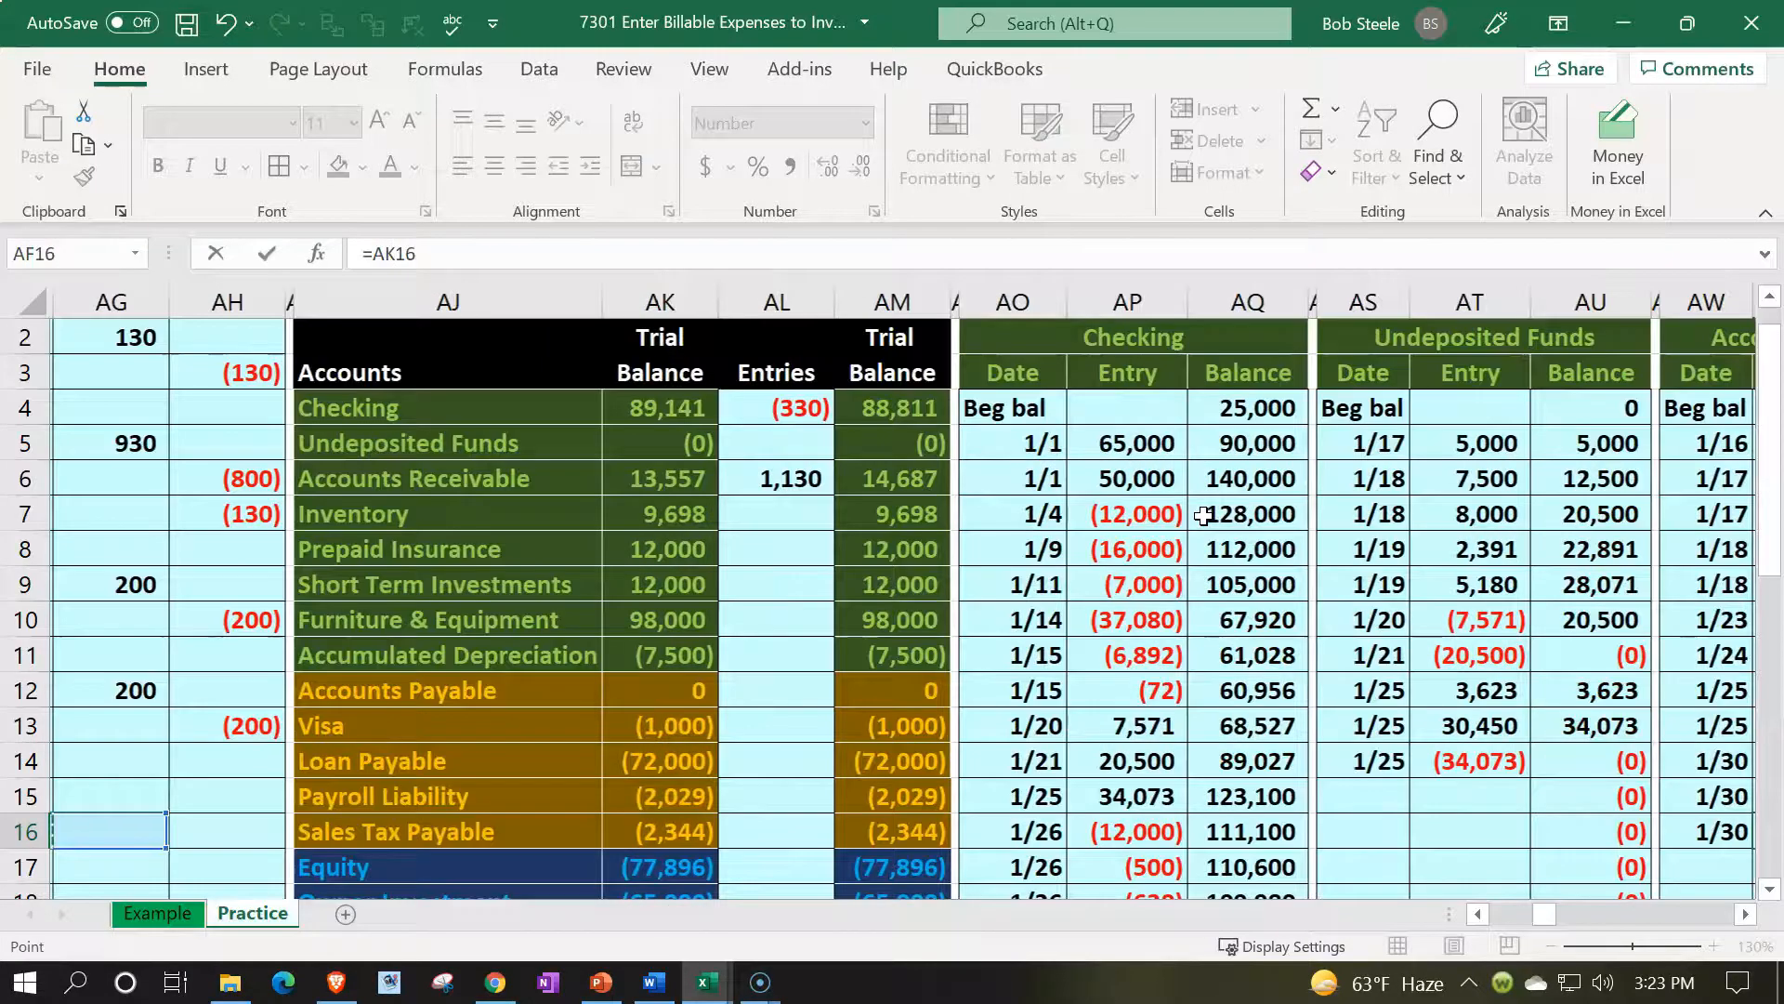
key("Right")
key("Up")
key("Up")
key("Up")
key("Up")
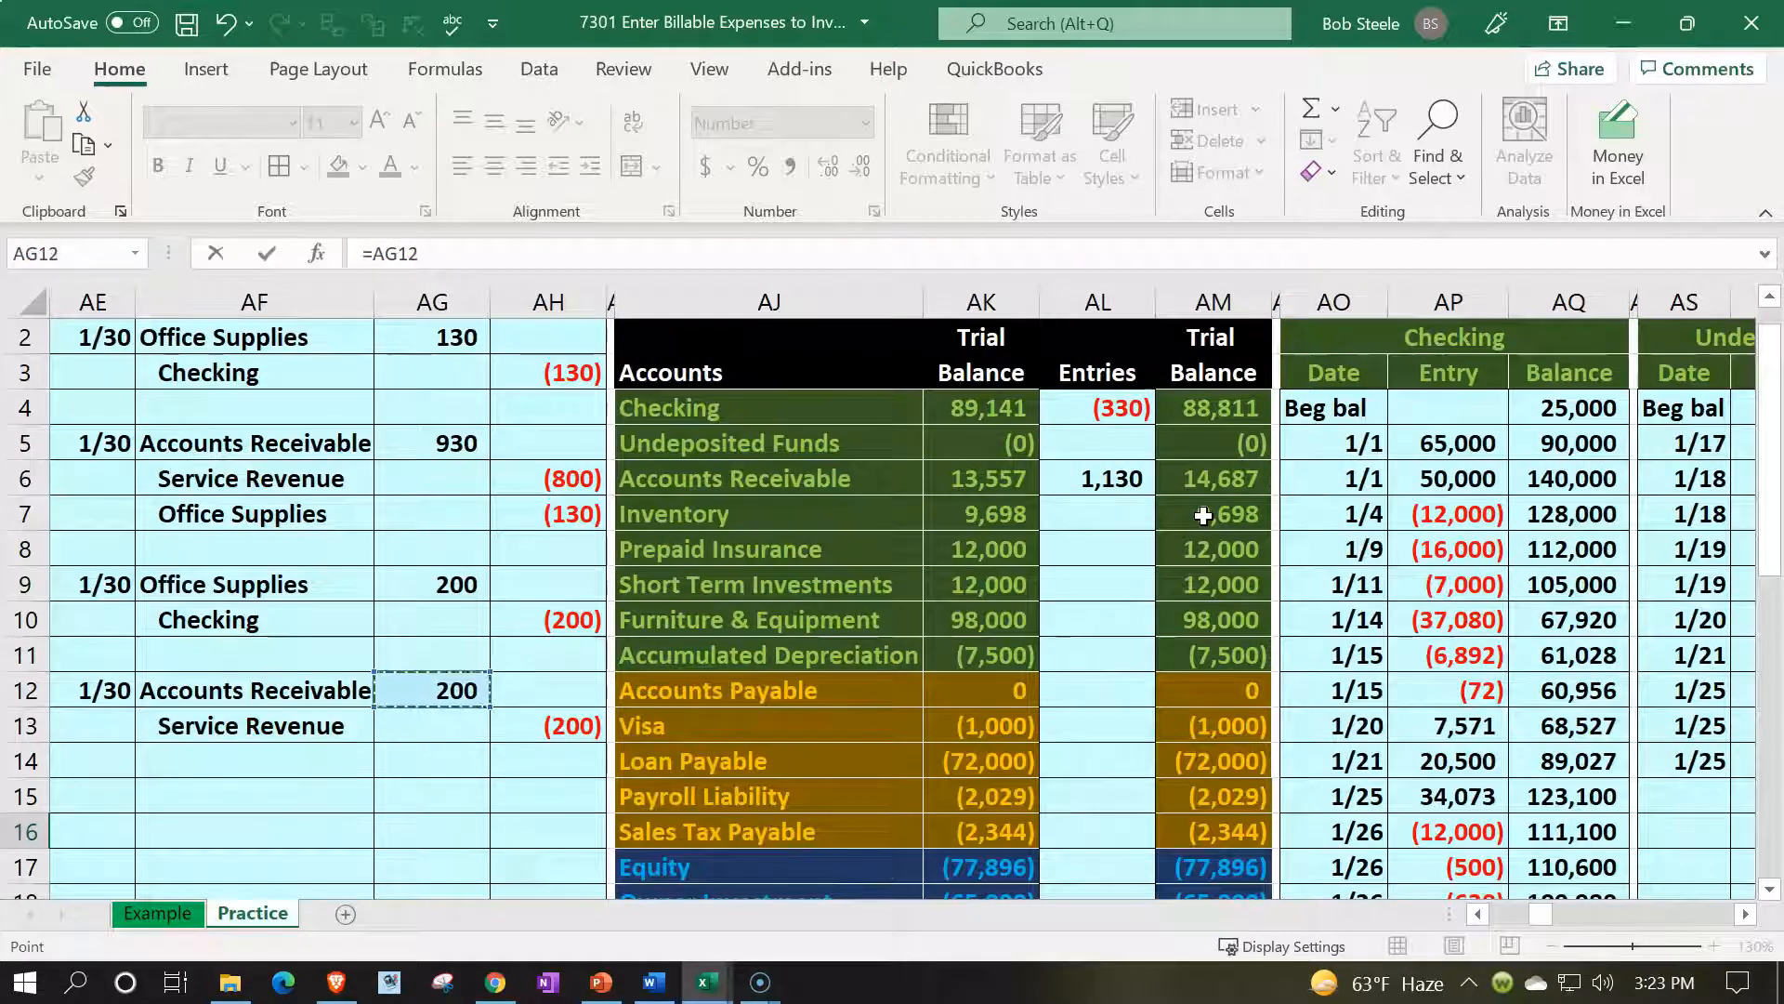
key("Return")
key("Up")
Compare the Accounts Receivable ledger balance in AY16 with its ending trial balance, and review the ledger check total in AO1
key("Right")
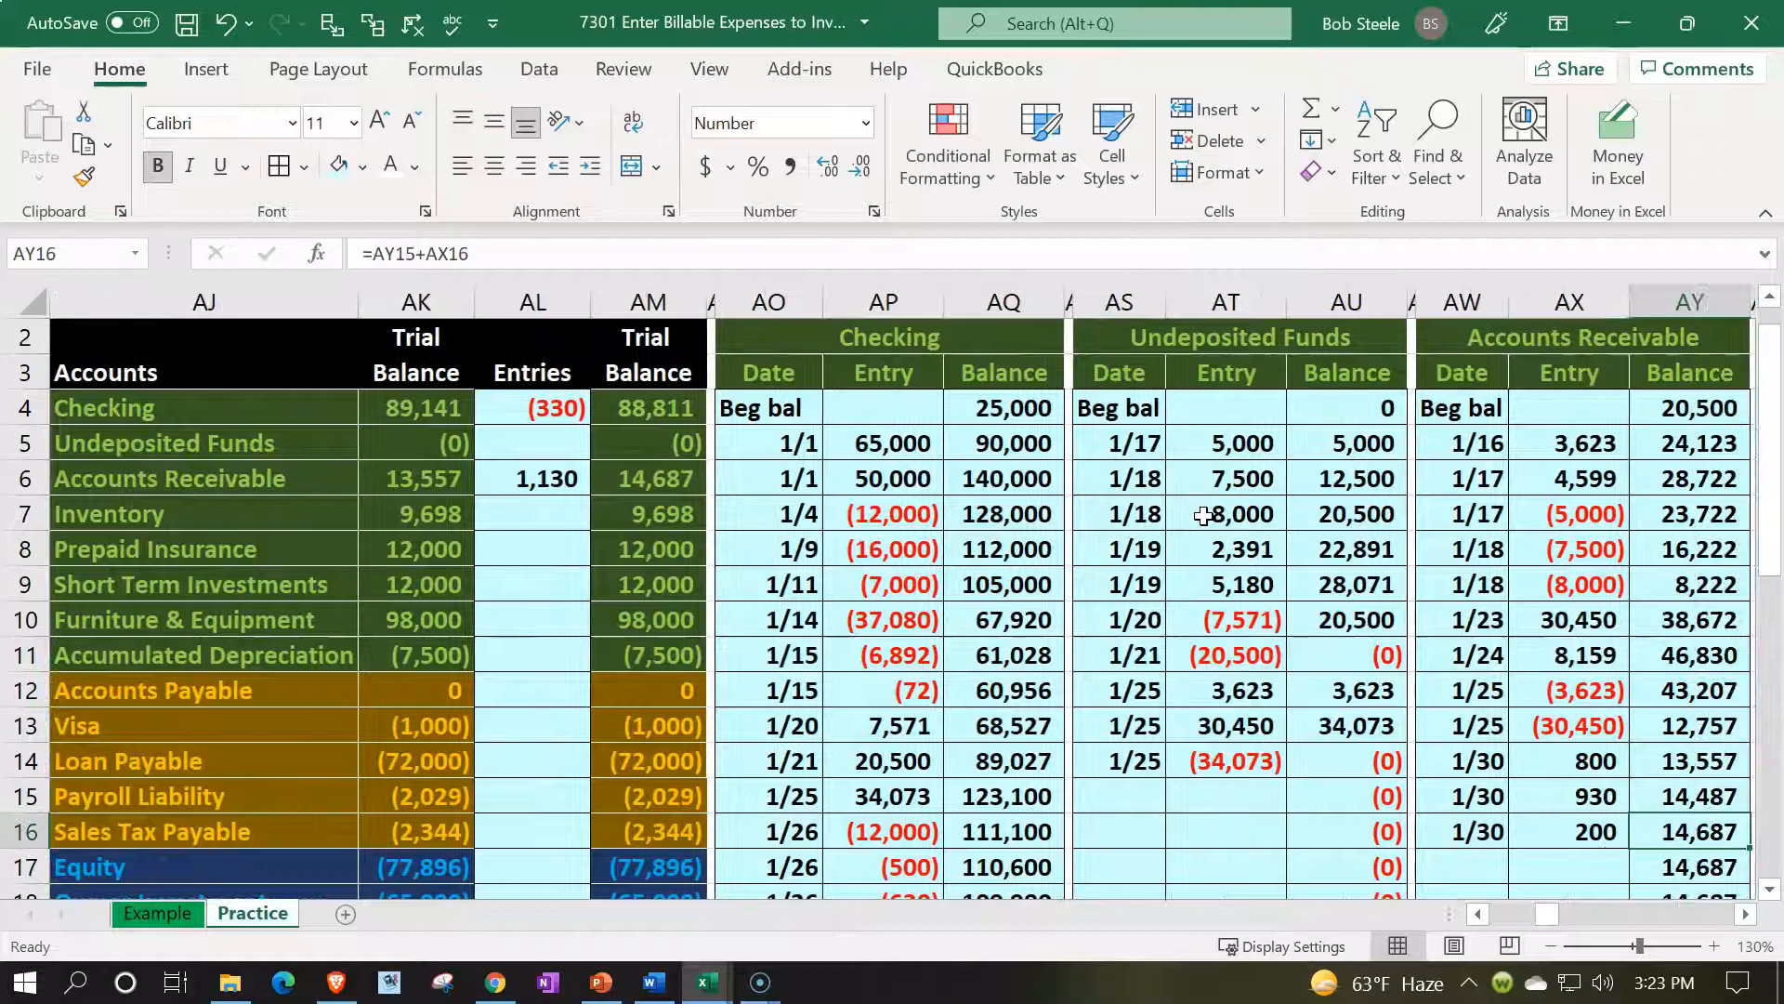
left_click(653, 478)
scroll(641, 474, "up", 1)
left_click(760, 340)
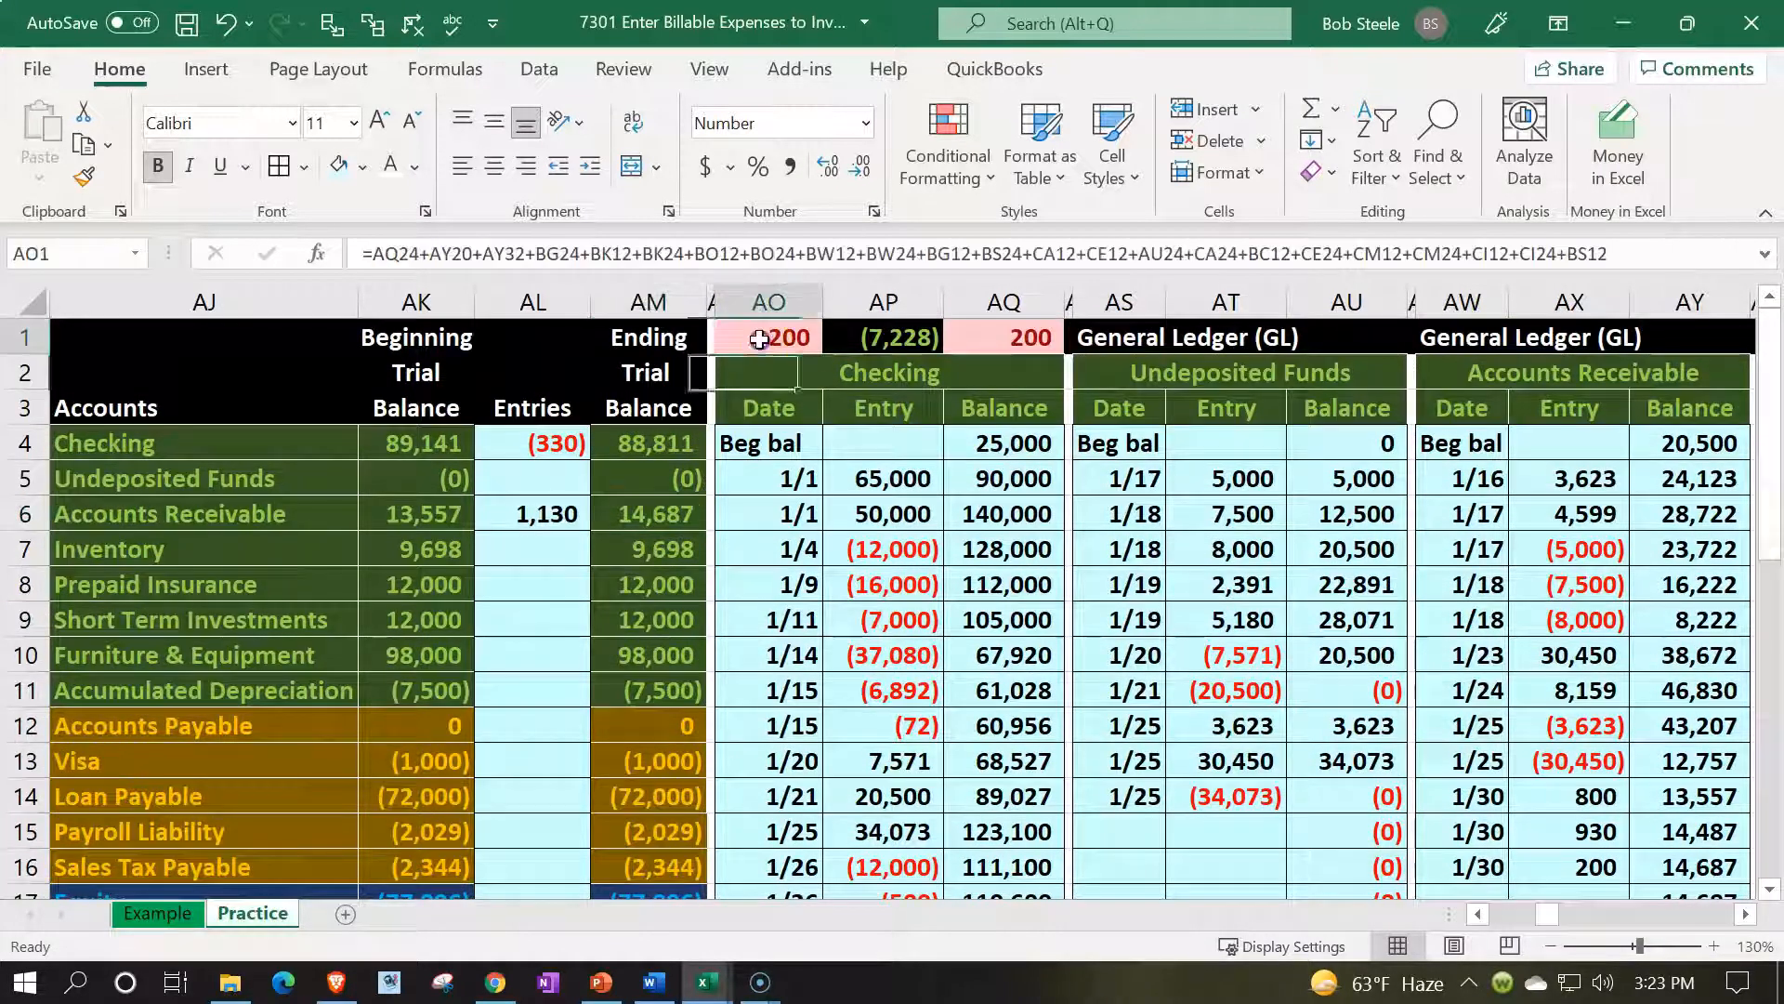
Review the Service Revenue credit in journal cell AH13 and the Service Revenue line of the trial balance
left_click(685, 724)
key("Left")
key("Left")
key("Left")
key("Left")
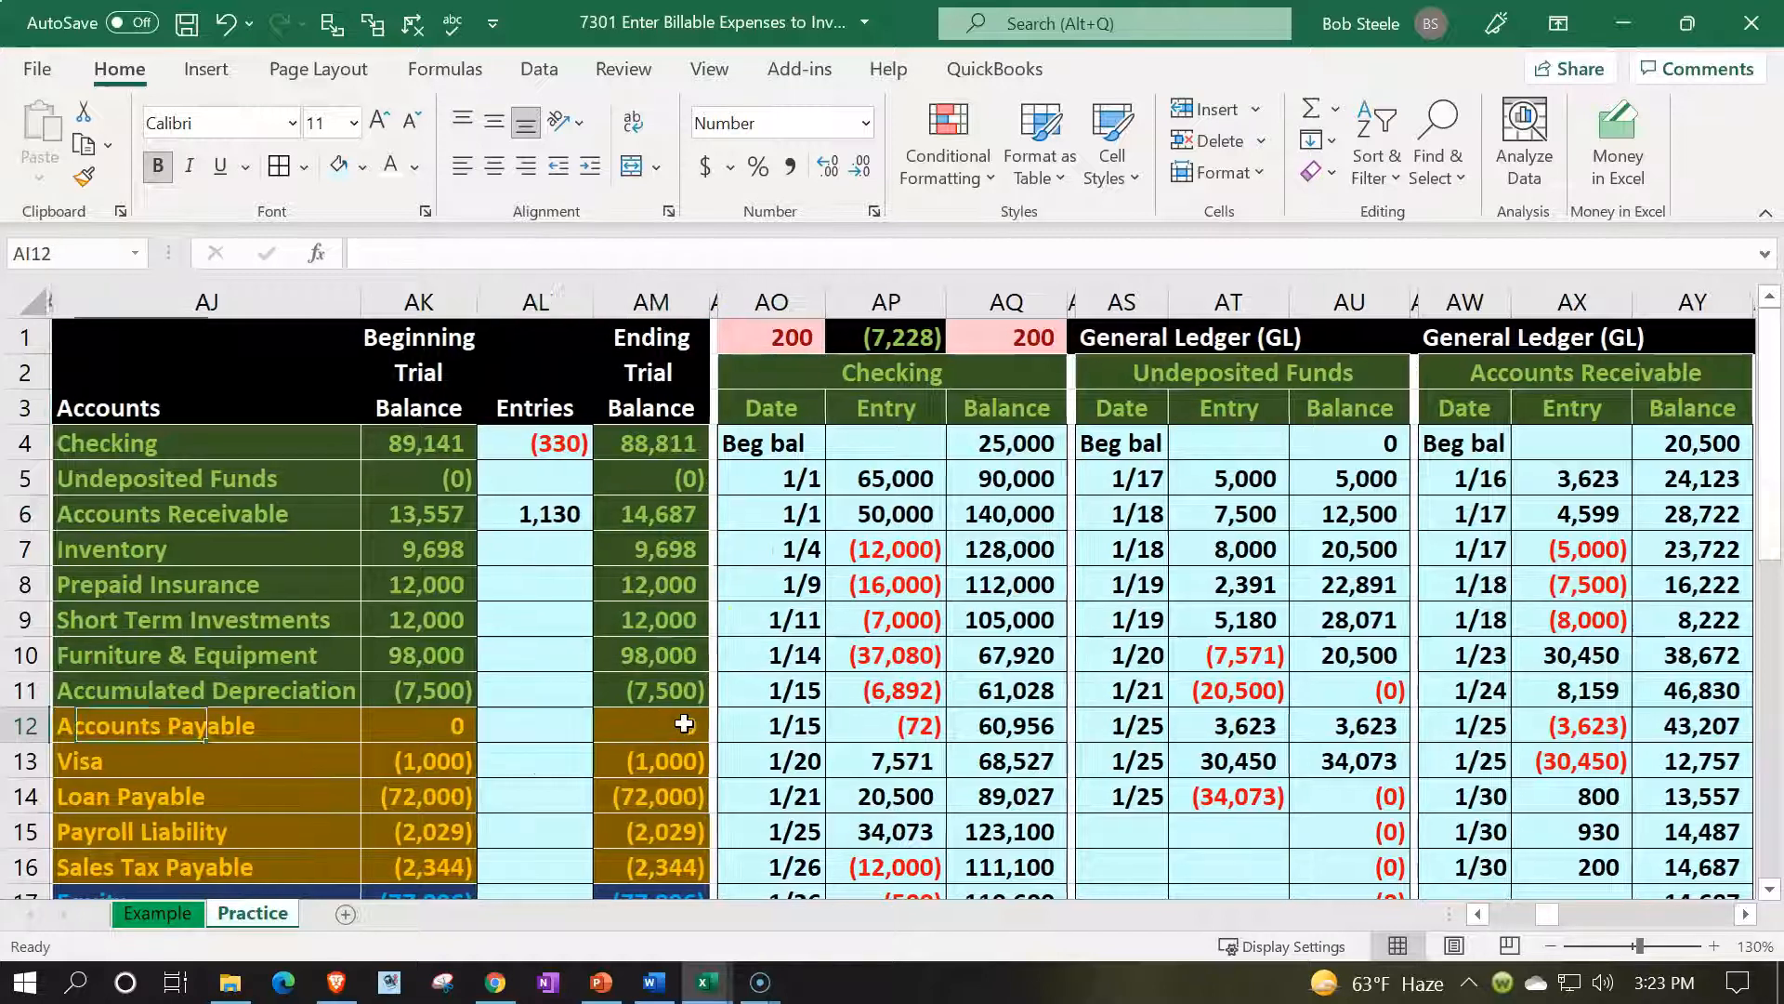
key("Left")
key("Left")
key("Left")
key("Left")
key("Down")
key("Right")
key("Right")
key("Right")
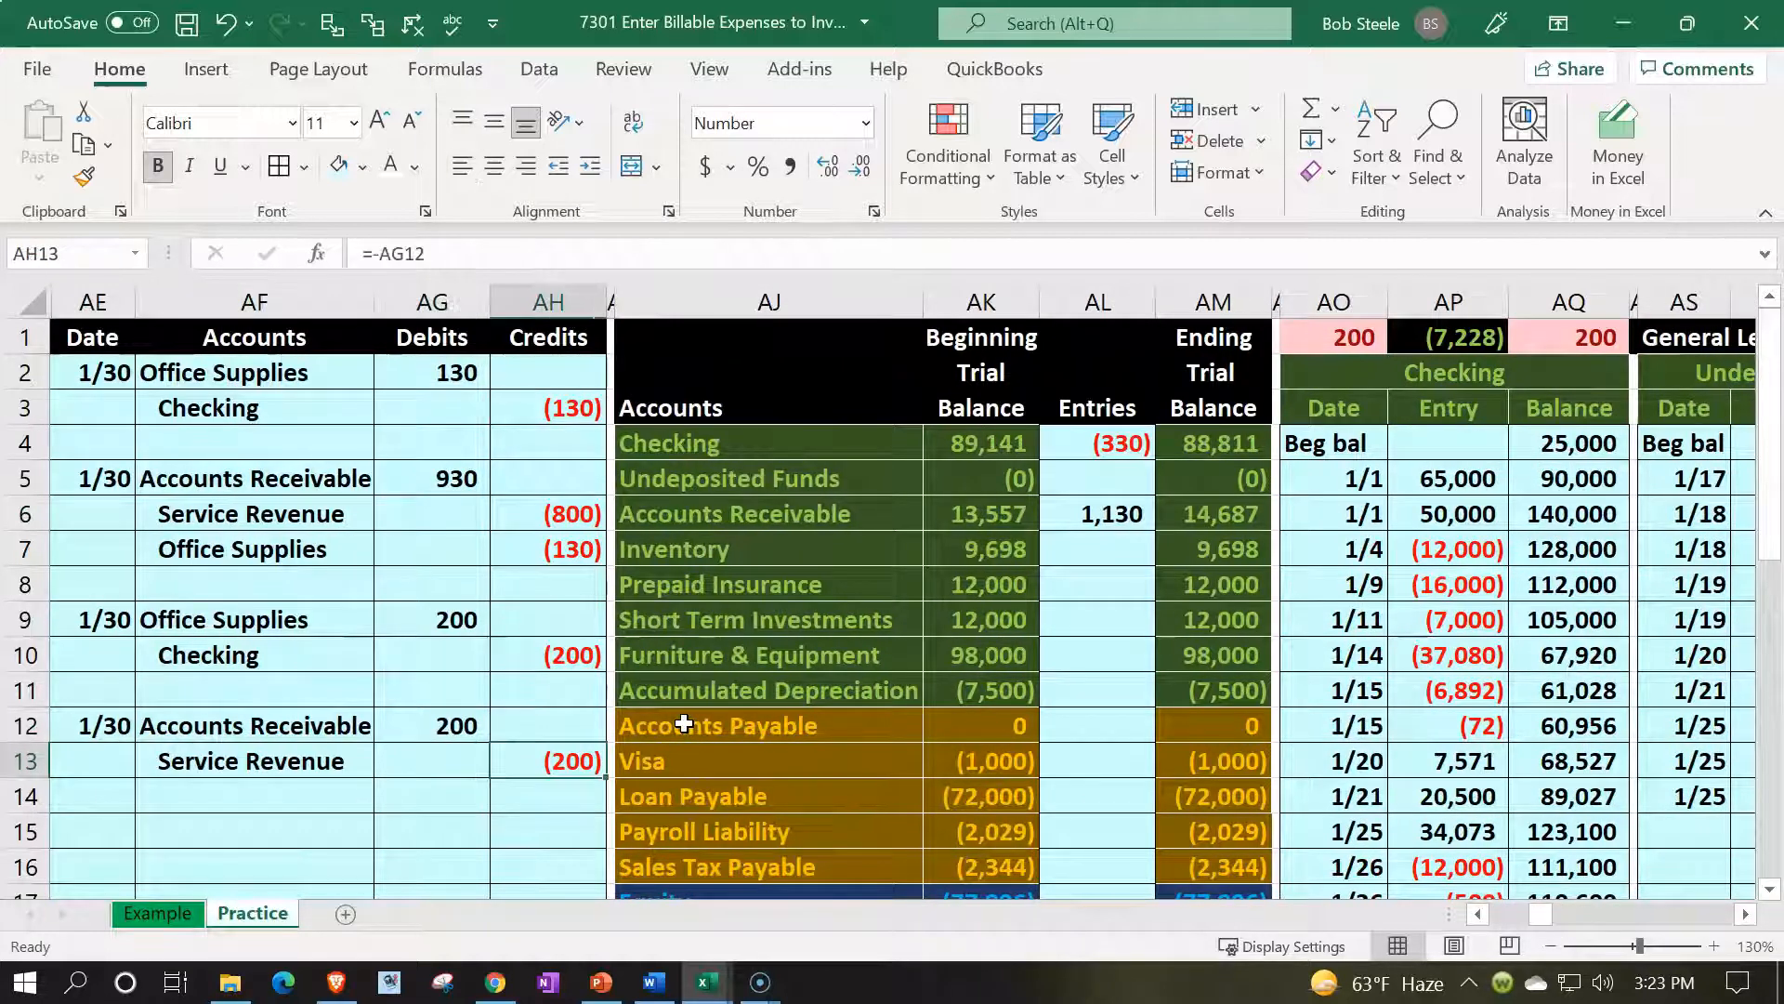
scroll(685, 724, "down", 2)
left_click(692, 796)
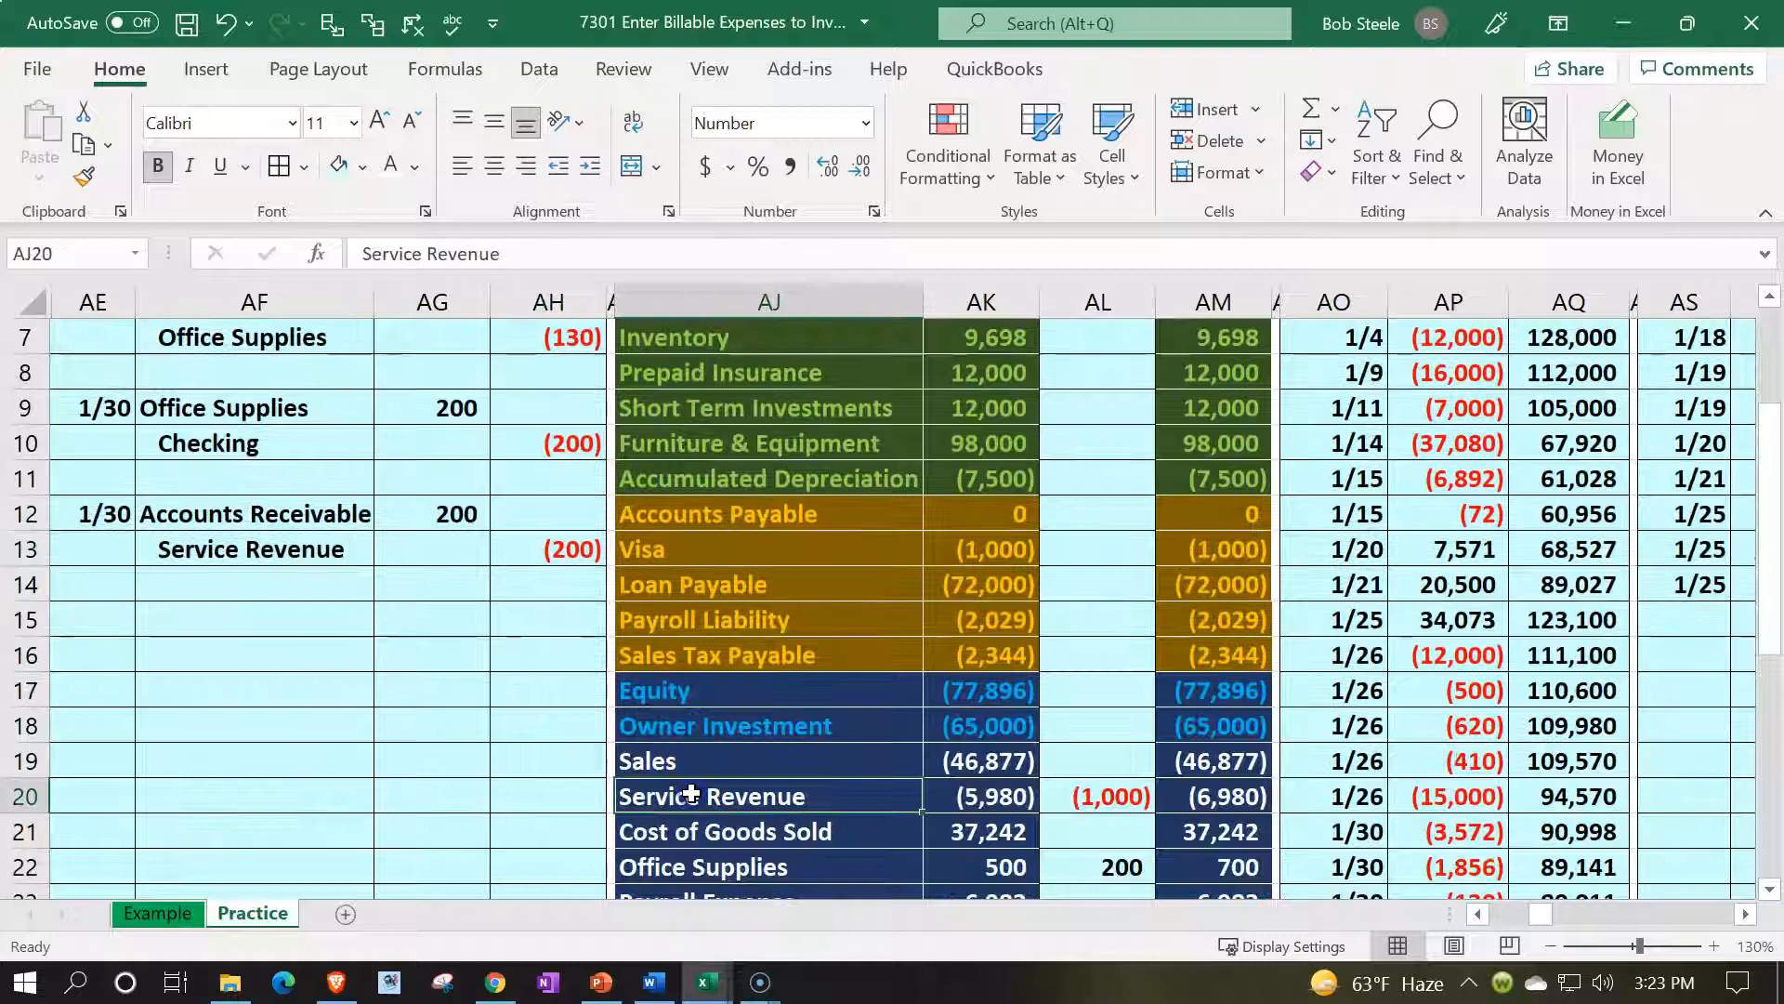
Enter the date 1/30 in BY20 of the Service Revenue ledger account for the invoice entry in journal rows 12 and 13
scroll(902, 577, "up", 2)
left_click(901, 577)
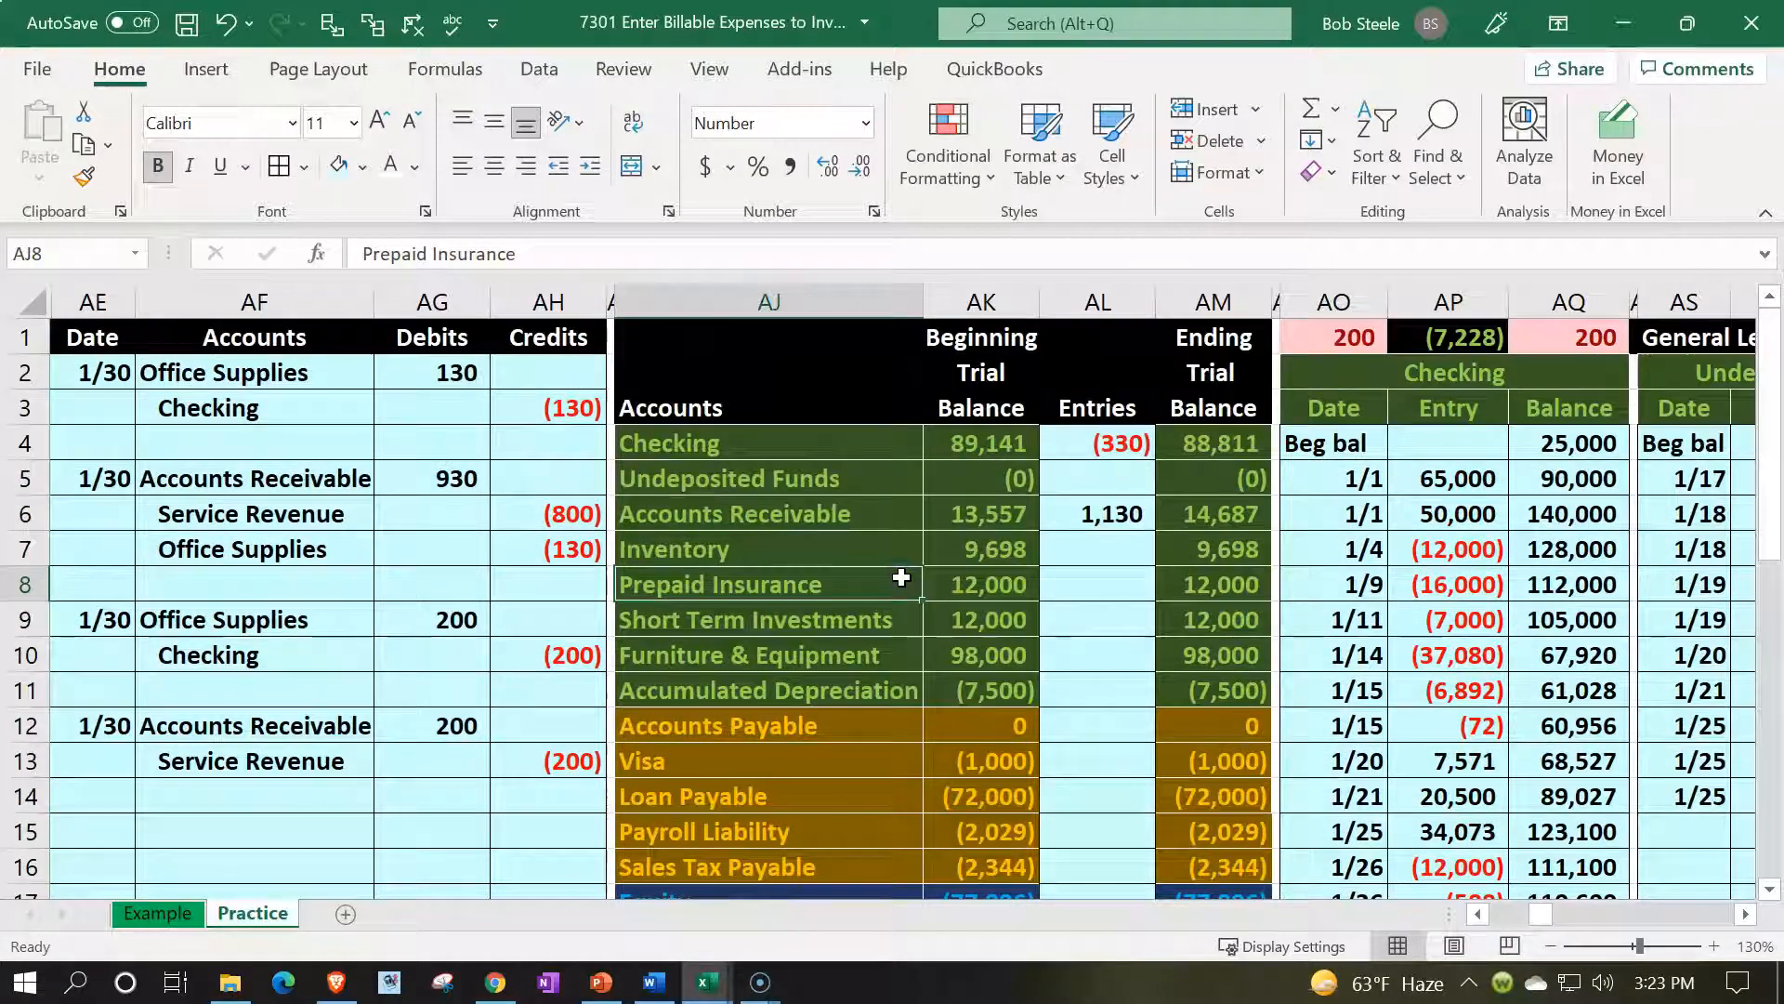
key("Right")
key("Right")
key("Right")
key("Right")
key("Right")
key("Right")
key("Right")
key("Right")
key("Right")
key("Right")
key("Right")
key("Right")
key("Right")
key("Right")
key("Right")
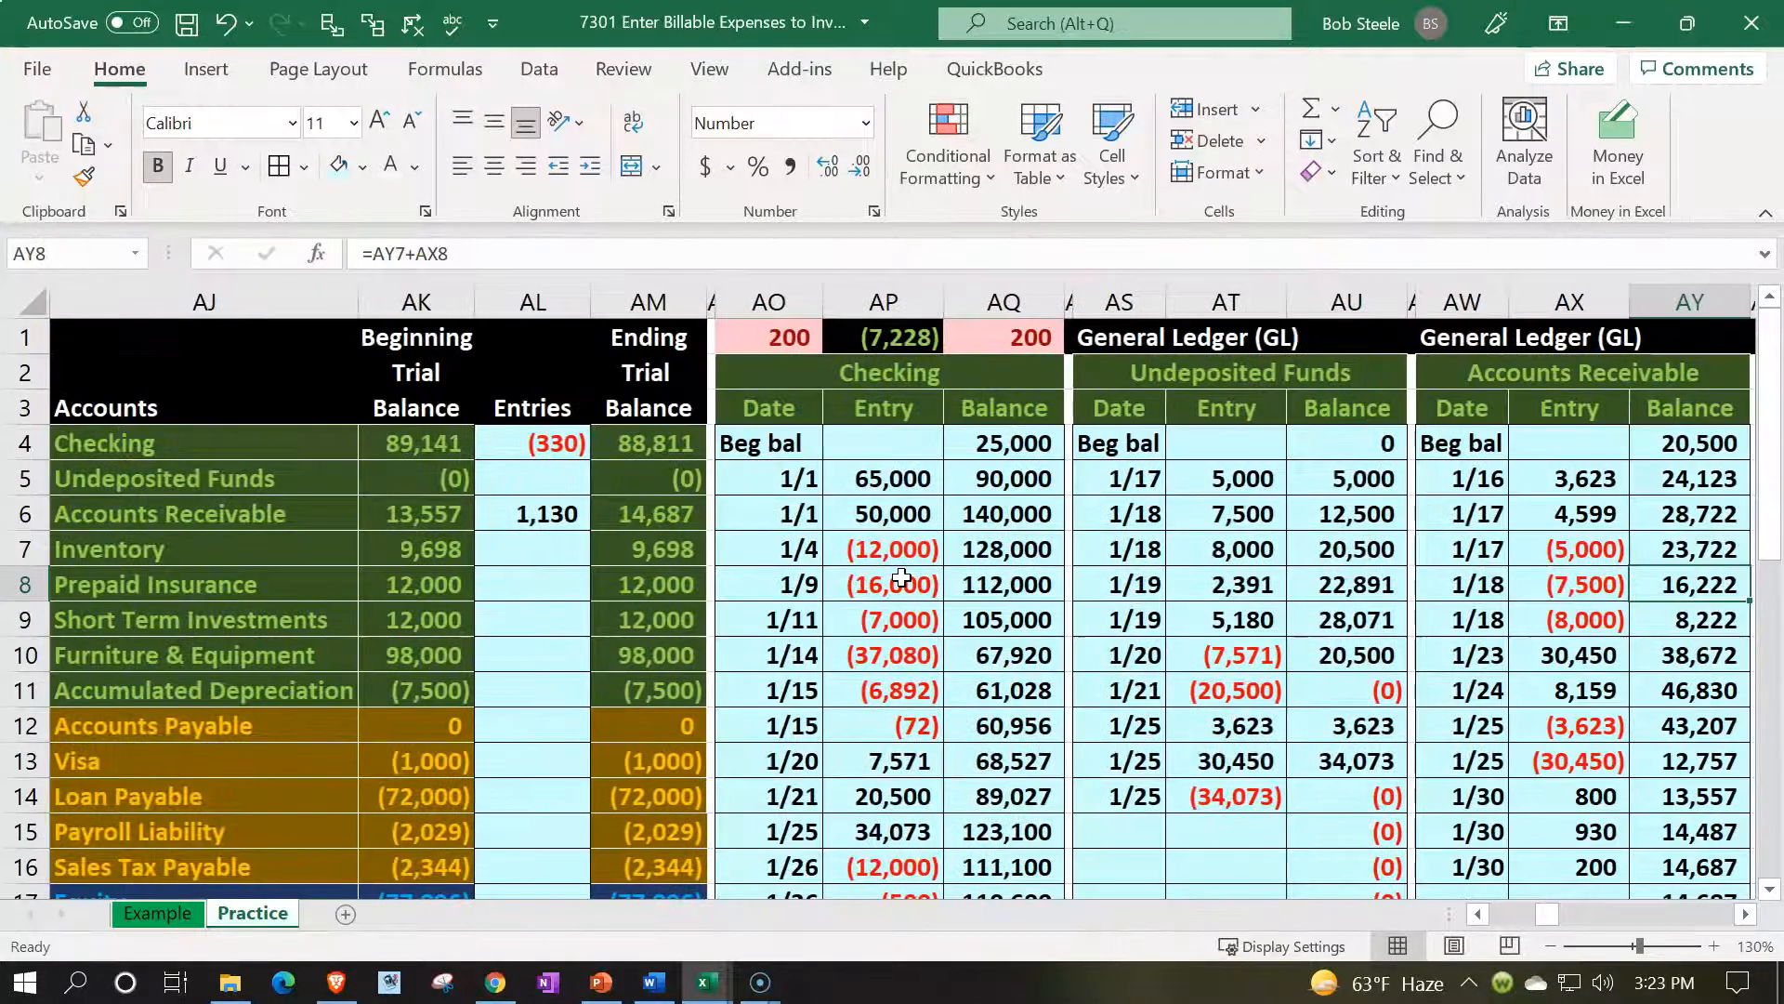
key("Right")
key("Right")
key("Right")
key("Right")
key("Right")
key("Right")
key("Right")
key("Right")
key("Right")
key("Right")
key("Right")
key("Right")
key("Right")
key("Right")
key("Right")
key("Right")
key("Right")
key("Right")
key("Right")
key("Right")
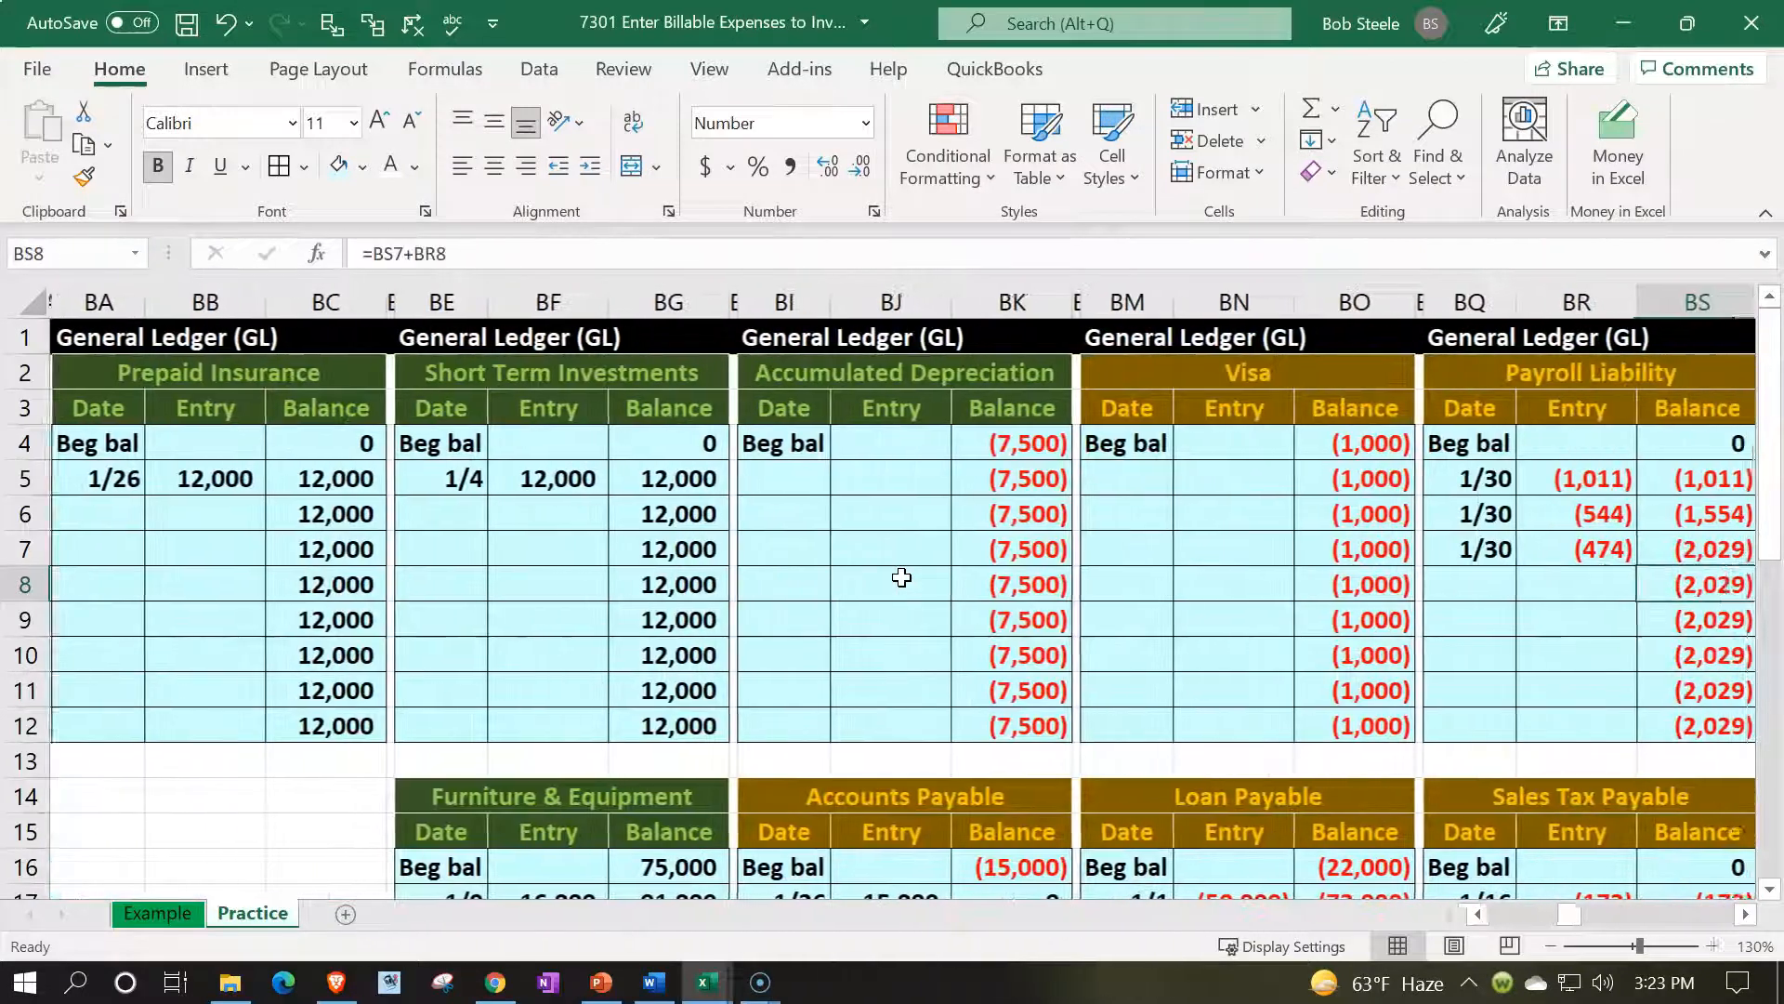
key("Right")
key("Right")
key("Right")
key("Right")
key("Right")
key("Right")
key("Right")
key("Right")
key("Right")
key("Right")
key("Right")
key("Right")
key("Right")
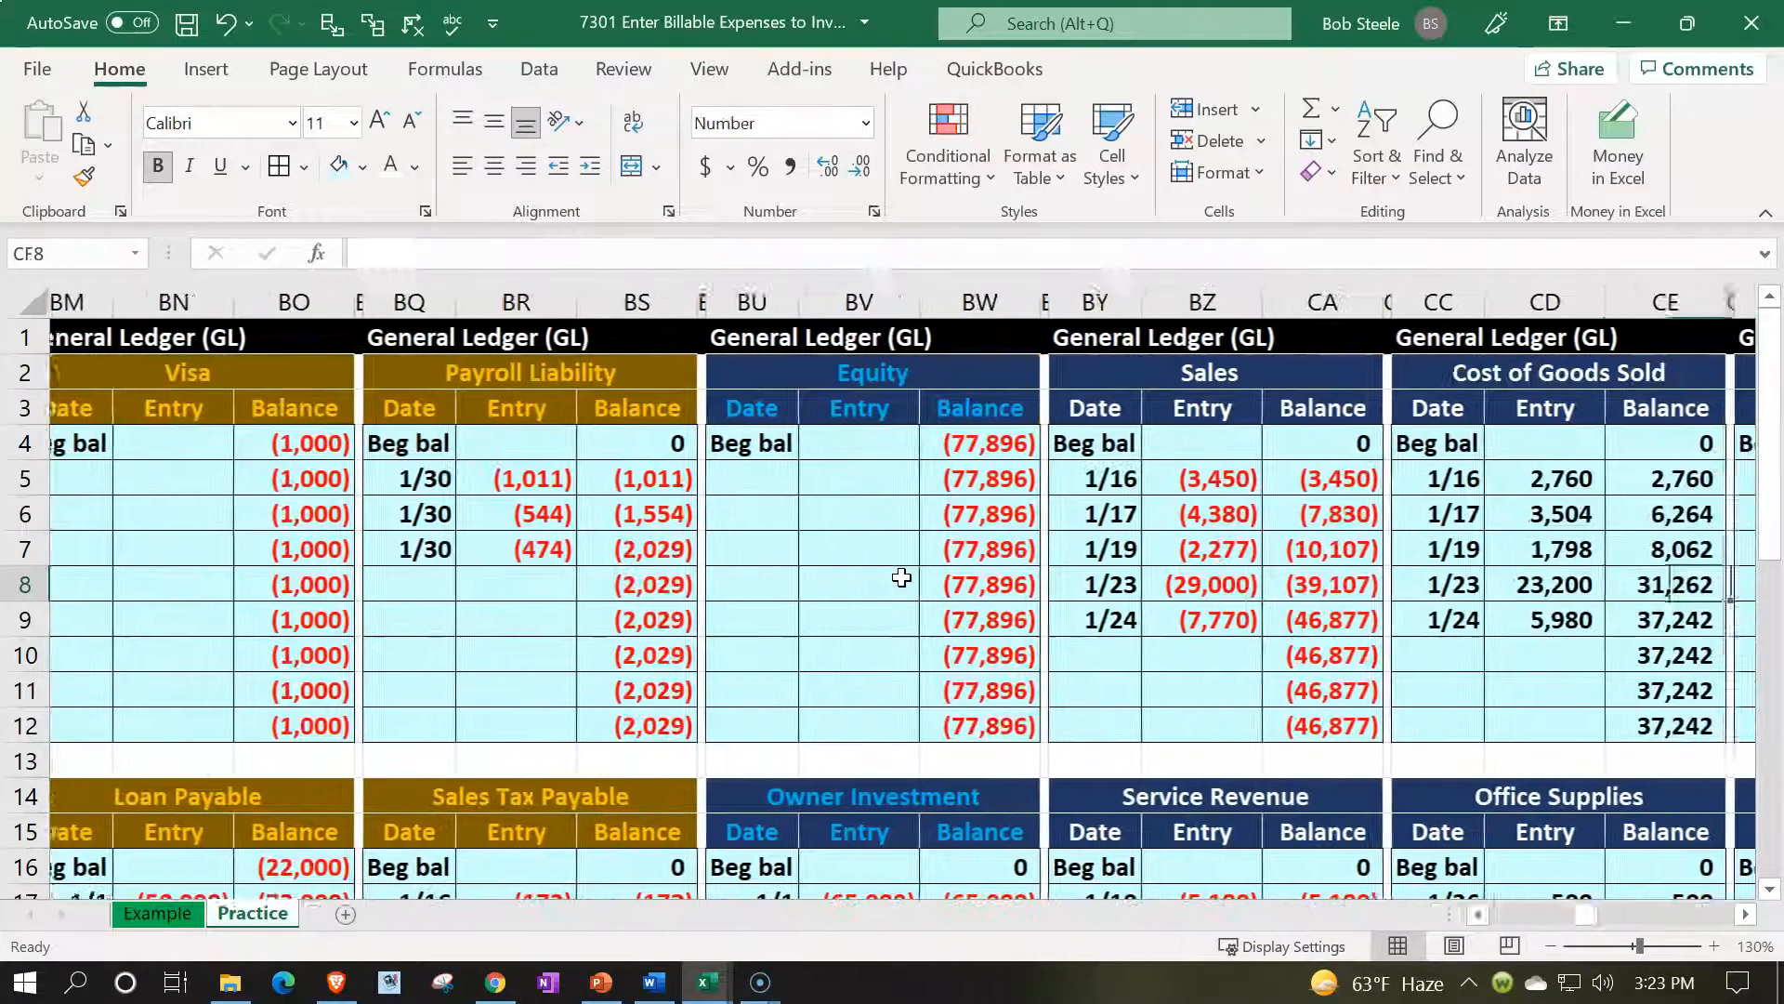
key("Right")
key("Right")
key("Right")
key("Down")
key("Down")
key("Down")
key("Down")
key("Left")
key("Down")
key("Down")
key("Down")
key("Down")
key("Down")
key("Down")
key("Down")
key("Down")
key("Down")
key("Down")
key("Down")
key("Down")
key("Left")
key("Left")
key("Left")
key("Left")
key("Left")
key("Left")
key("Left")
key("Left")
key("Up")
key("Up")
key("Up")
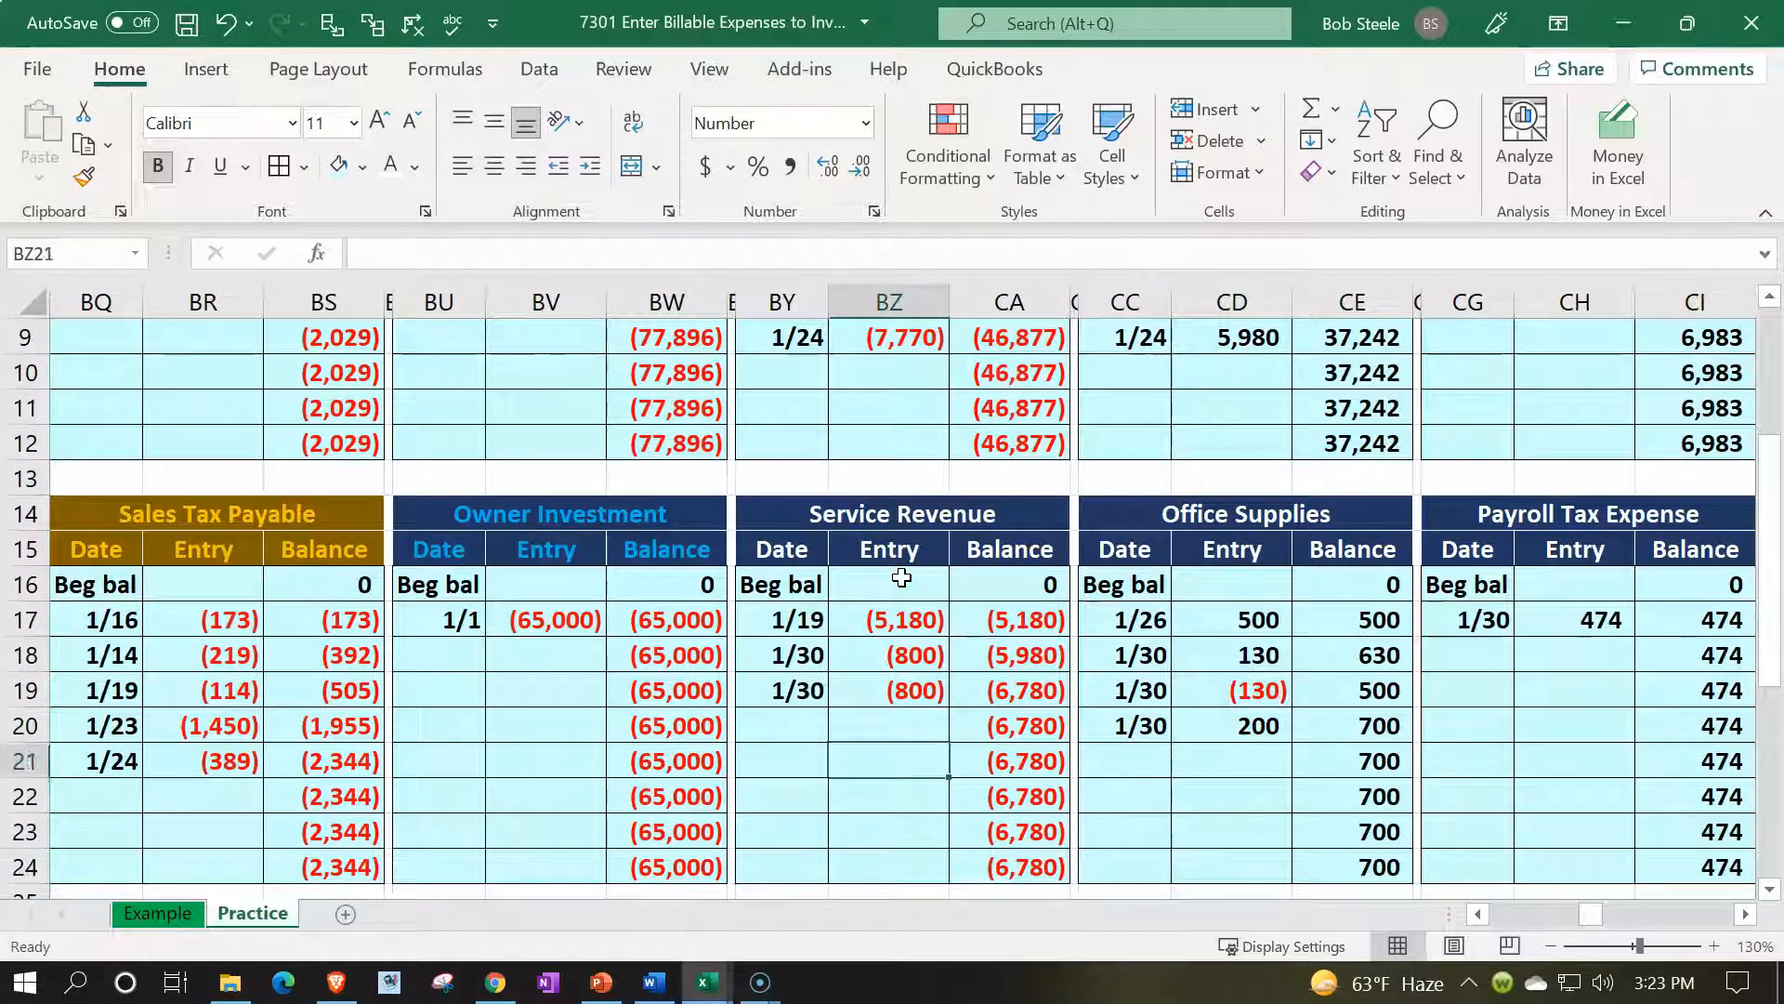
key("Up")
key("Left")
type("1/30")
key("Return")
Link the Service Revenue ledger entry in BZ20 to the 200 credit in journal cell AH13
key("Right")
key("Up")
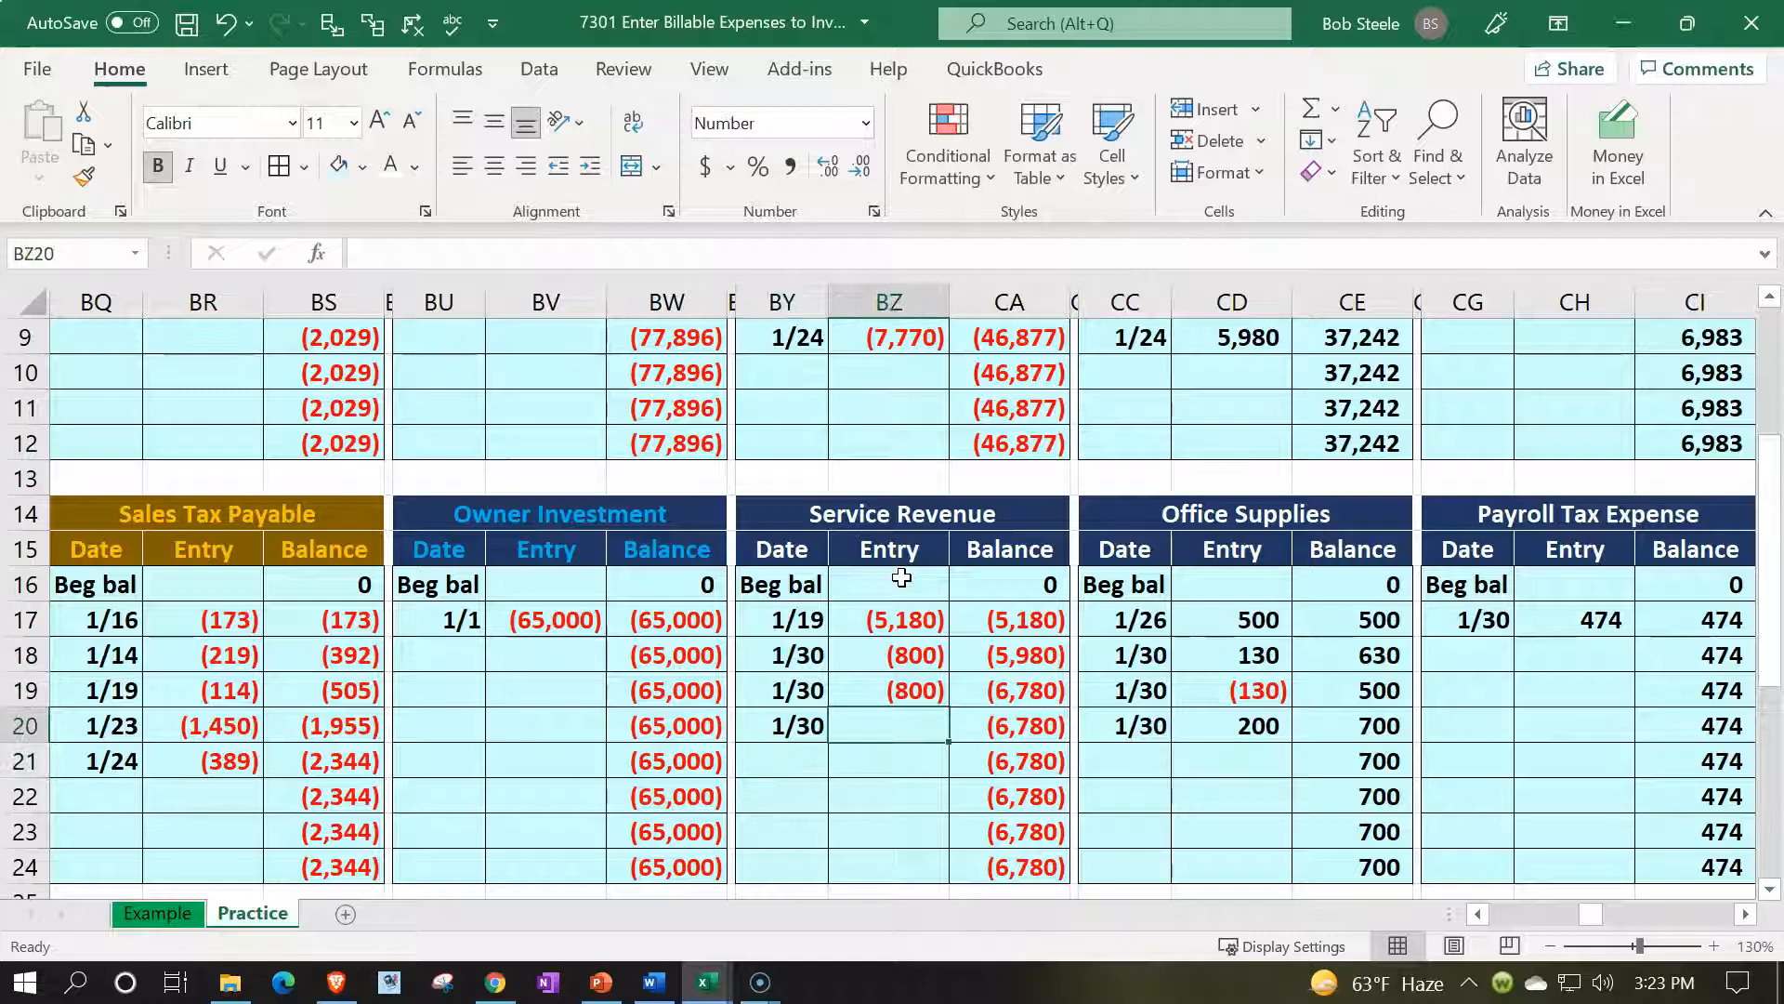
type("=")
key("Left")
key("Left")
key("Left")
key("Left")
key("Left")
key("Left")
key("Left")
key("Left")
key("Left")
key("Left")
key("Left")
key("Left")
key("Left")
key("Left")
key("Left")
key("Left")
key("Left")
key("Left")
key("Left")
key("Left")
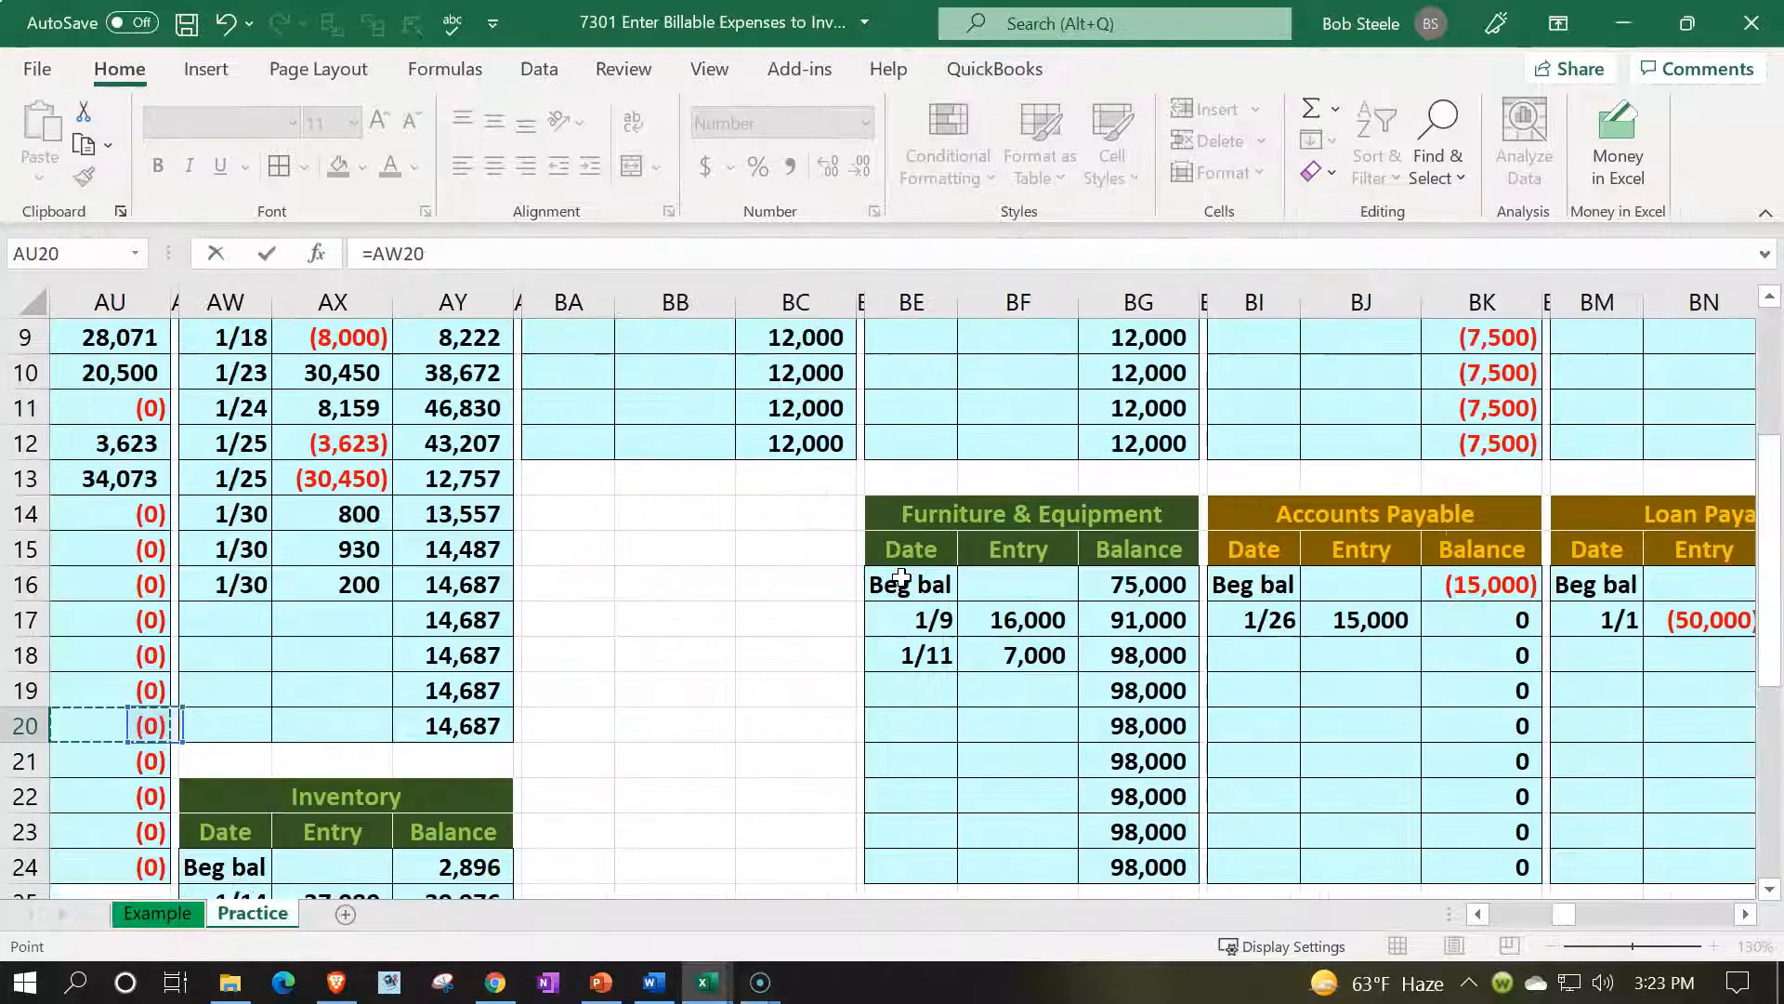
key("Left")
key("Left")
key("Left")
key("Left")
key("Left")
key("Left")
key("Left")
key("Left")
key("Left")
key("Left")
key("Left")
key("Left")
key("Left")
key("Left")
key("Left")
key("Left")
key("Up")
key("Up")
key("Up")
key("Up")
key("Up")
key("Up")
key("Up")
key("Right")
key("Right")
key("Right")
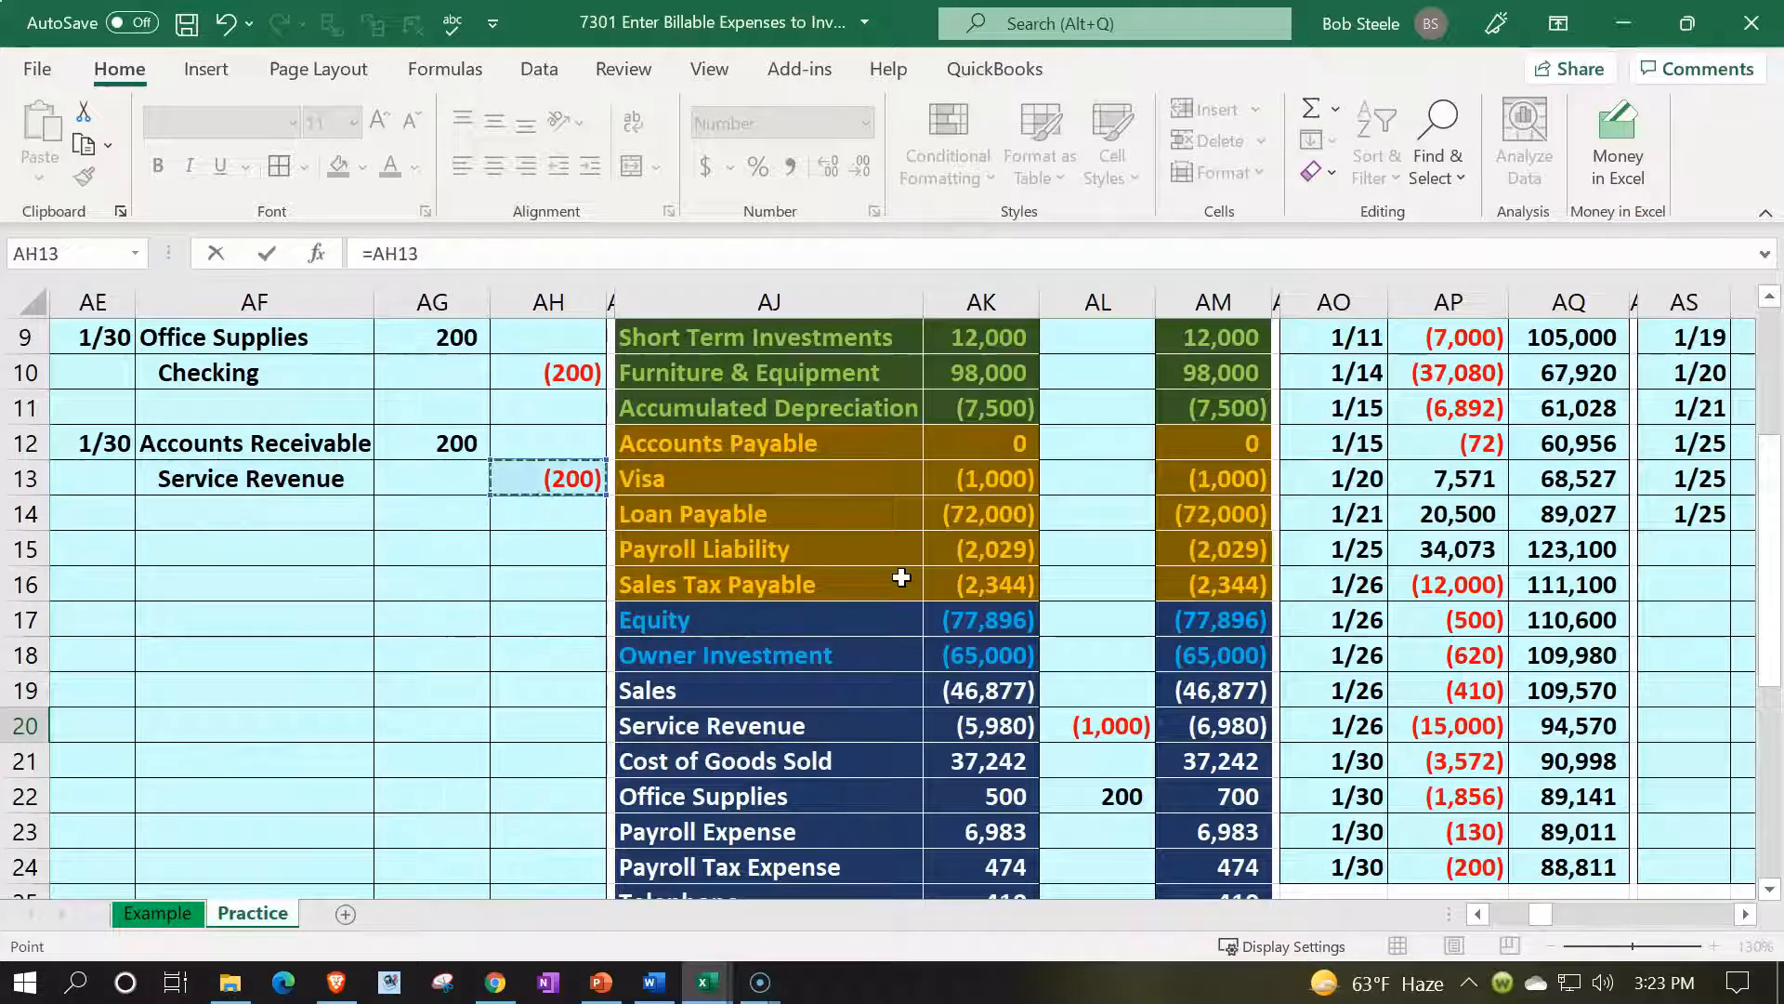
key("Return")
Check the Service Revenue ledger's running balance in CA20 for the new 1/30 entry
key("Right")
key("Right")
key("Up")
key("Up")
key("Left")
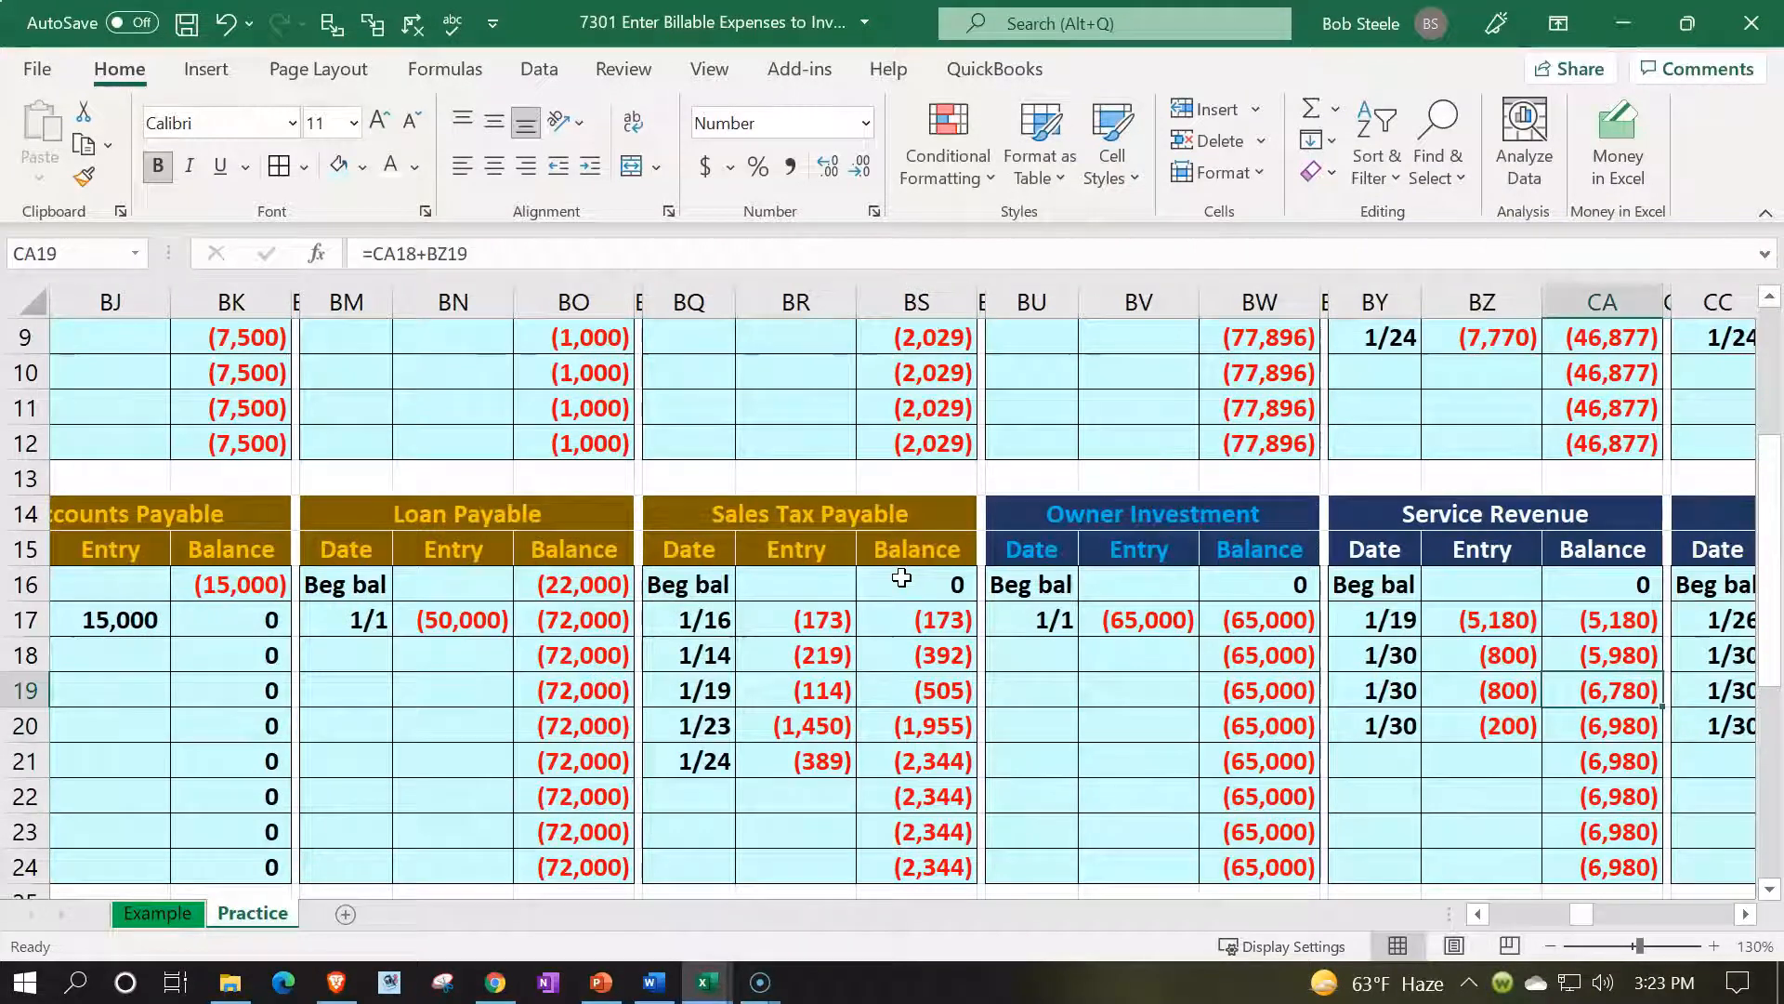
key("Down")
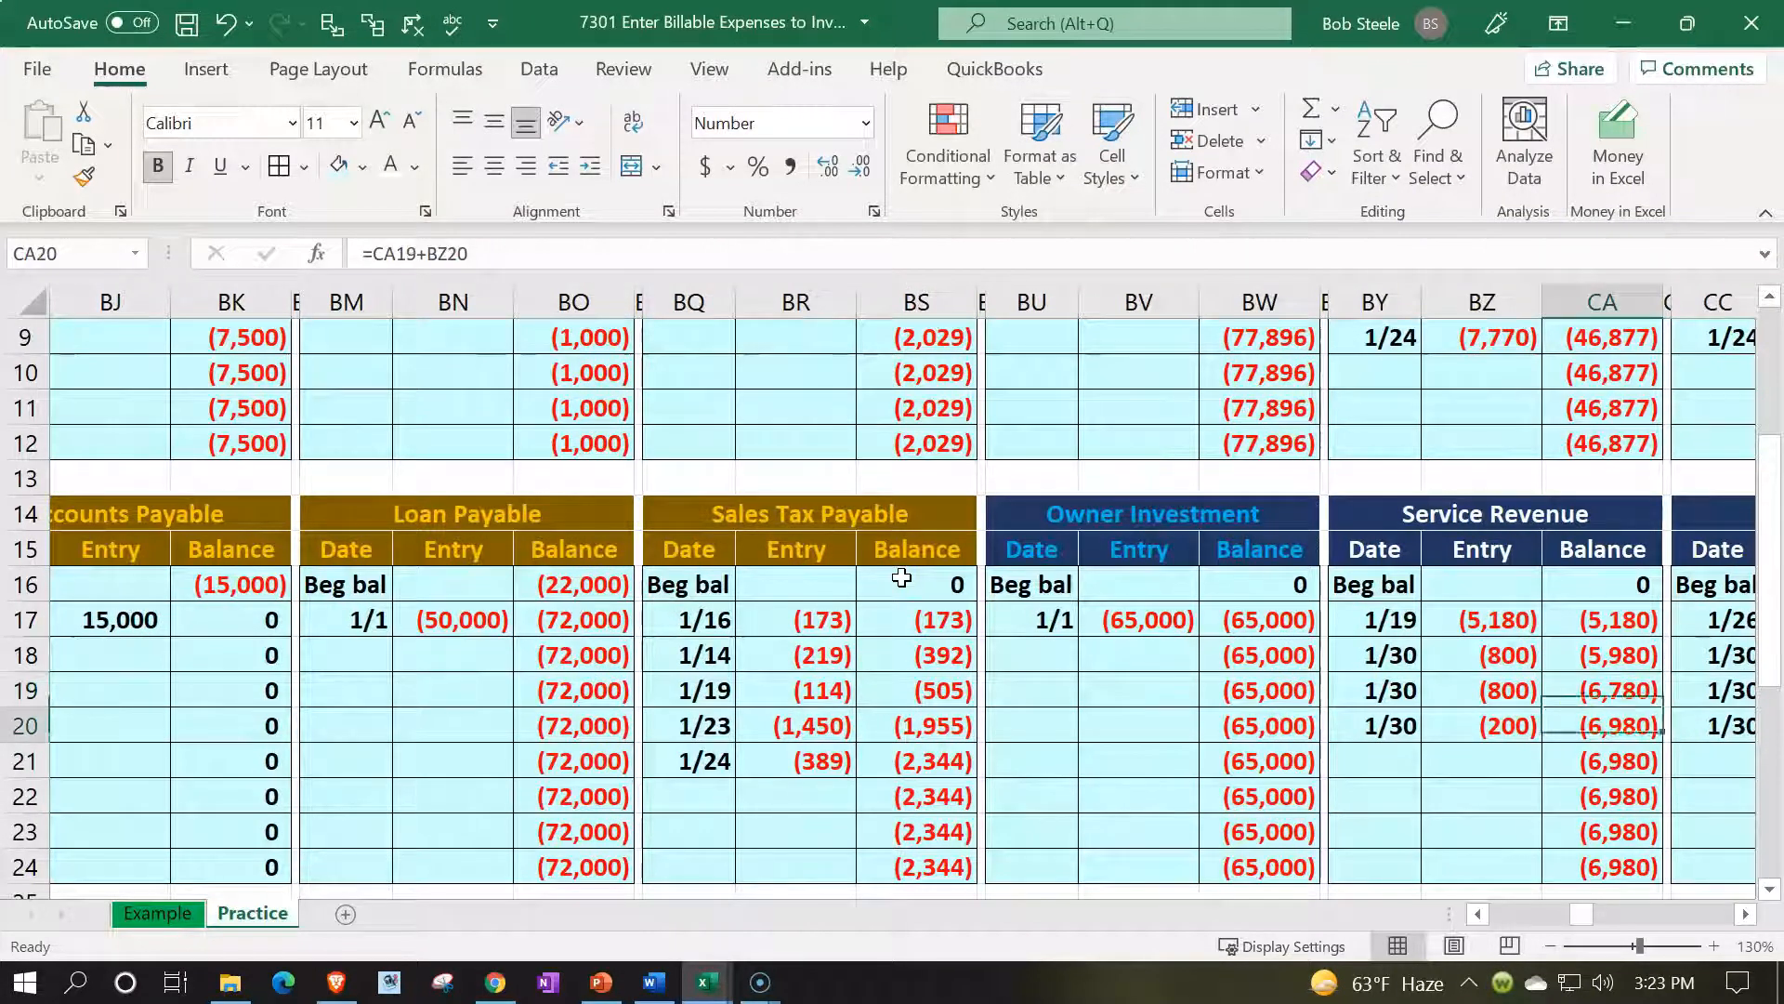
Compare the Service Revenue ledger balance with the Service Revenue ending balance in AM20 of the trial balance
key("Left")
key("Left")
key("Left")
key("Left")
key("Left")
key("Left")
key("Left")
key("Left")
key("Left")
key("Left")
key("Left")
key("Left")
key("Left")
key("Left")
key("Left")
key("Left")
key("Left")
key("Left")
key("Left")
key("Left")
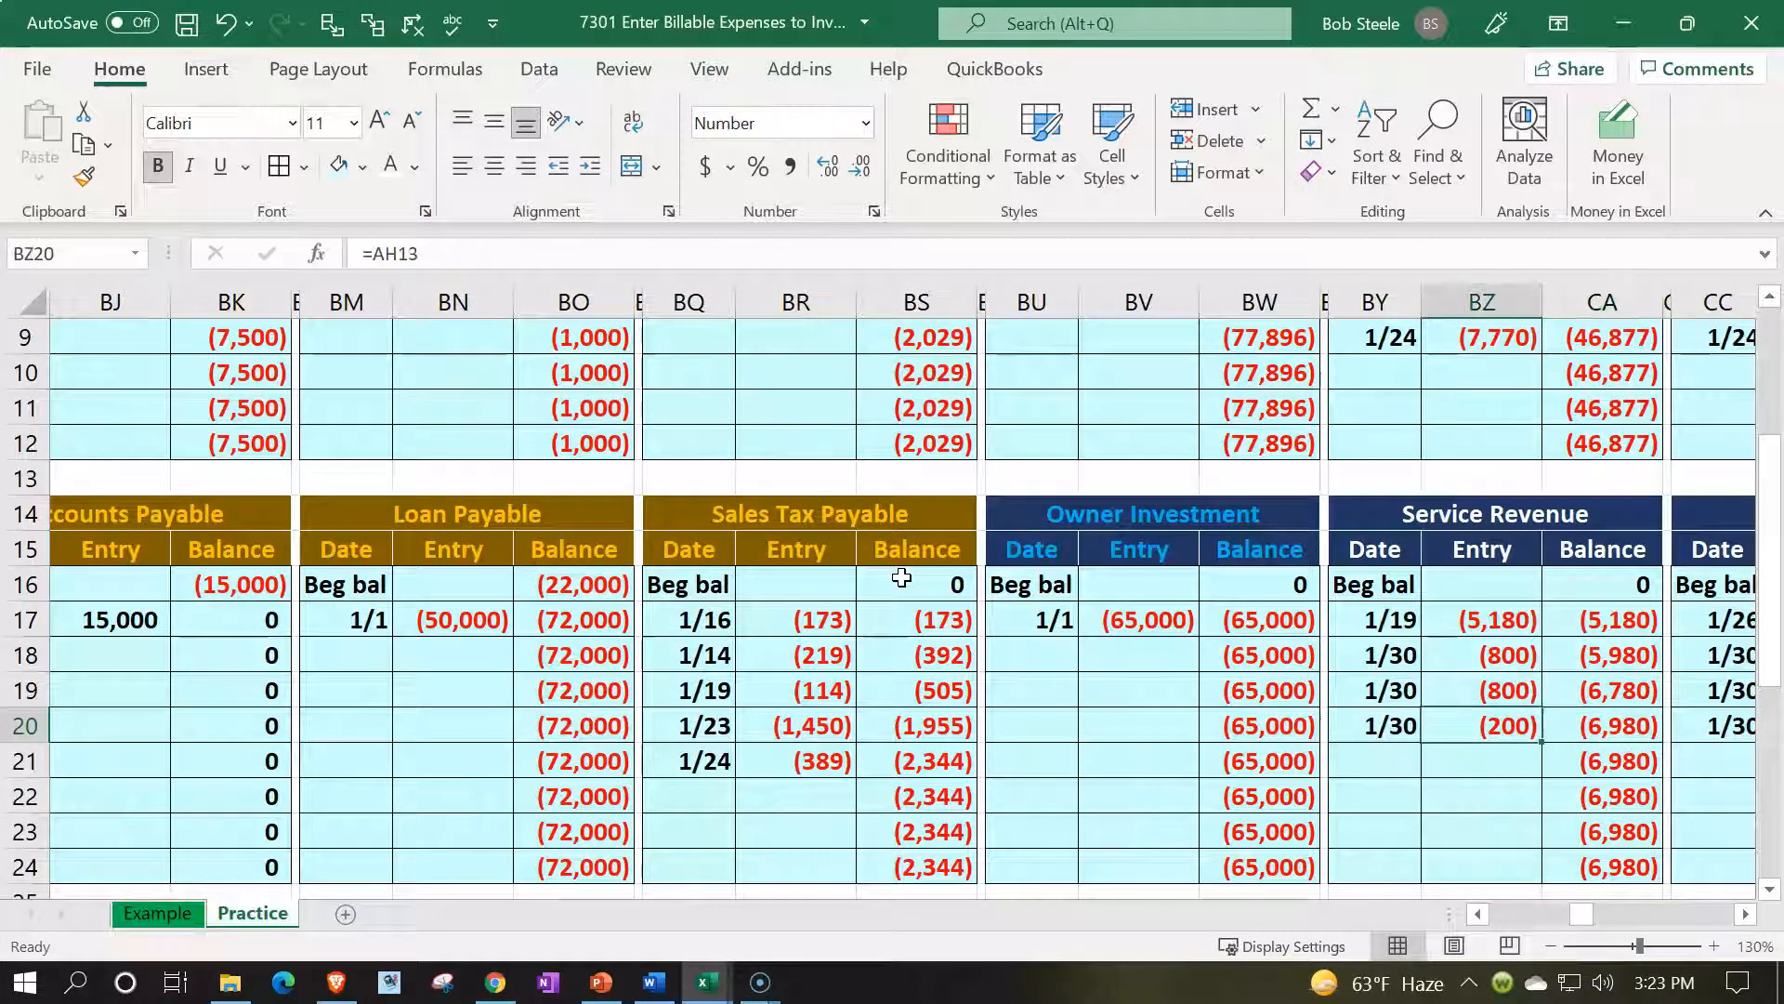
key("Left")
key("Left")
key("Left")
key("Left")
key("Left")
key("Left")
key("Left")
key("Left")
key("Left")
key("Left")
key("Left")
key("Left")
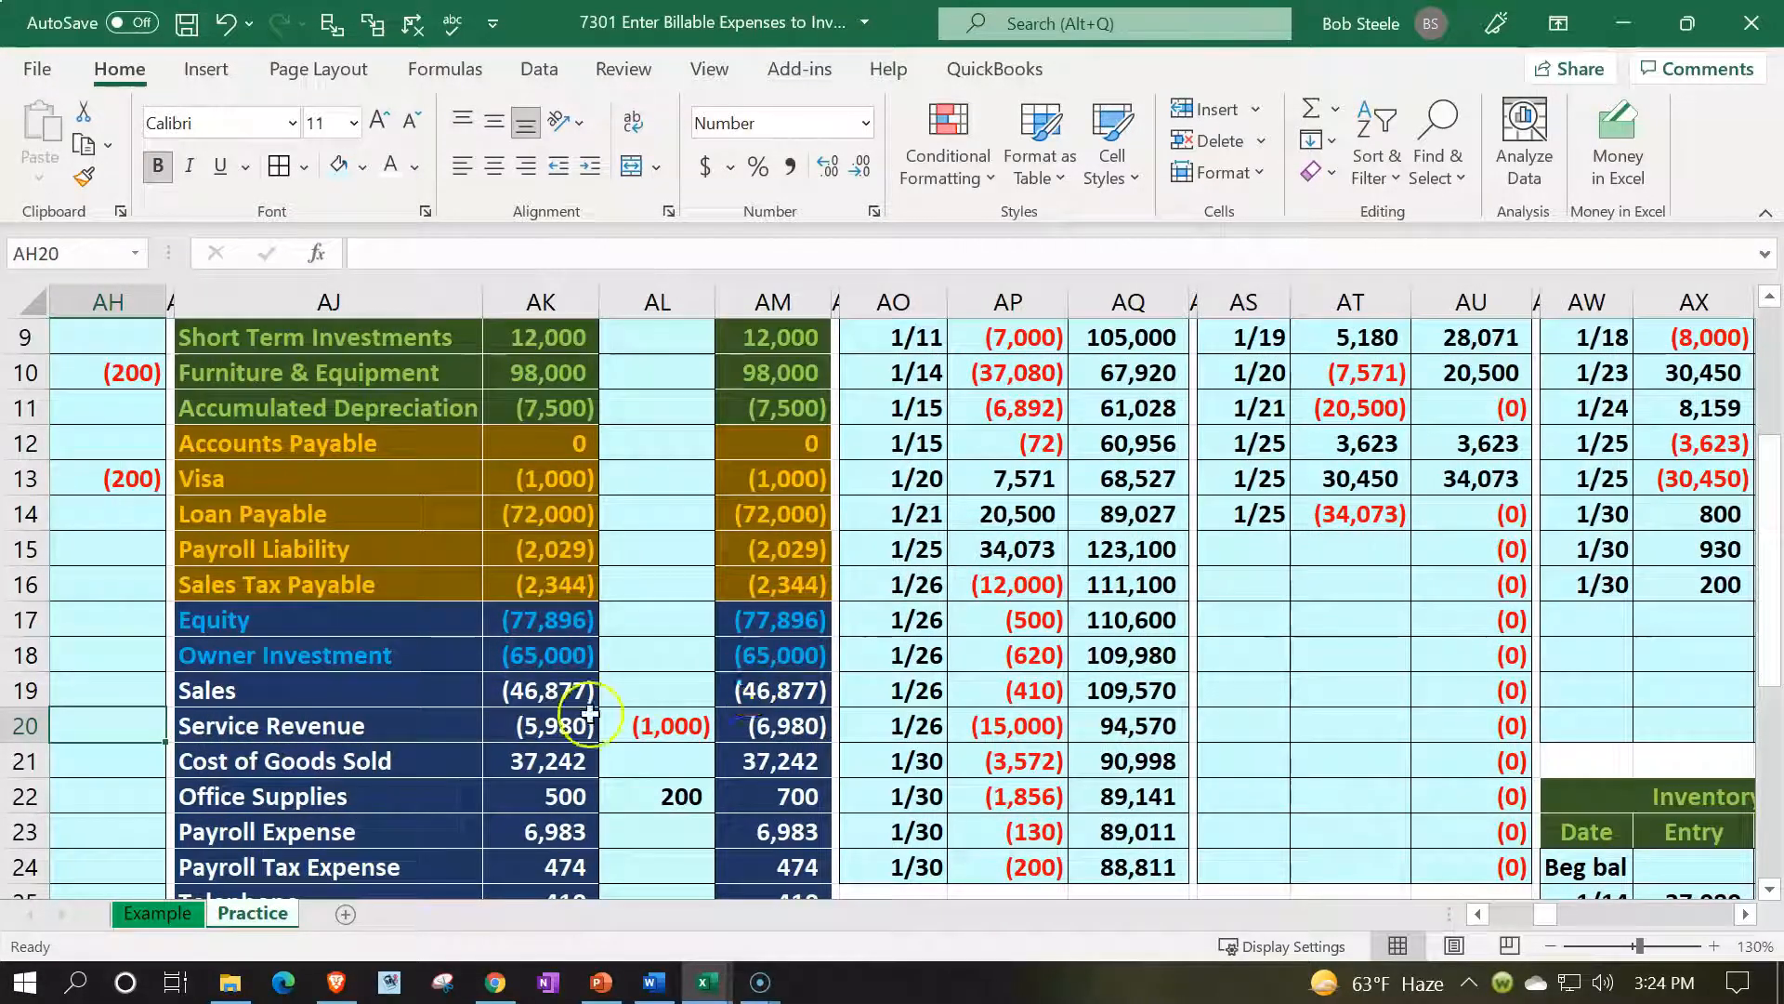
left_click(727, 712)
scroll(558, 692, "up", 3)
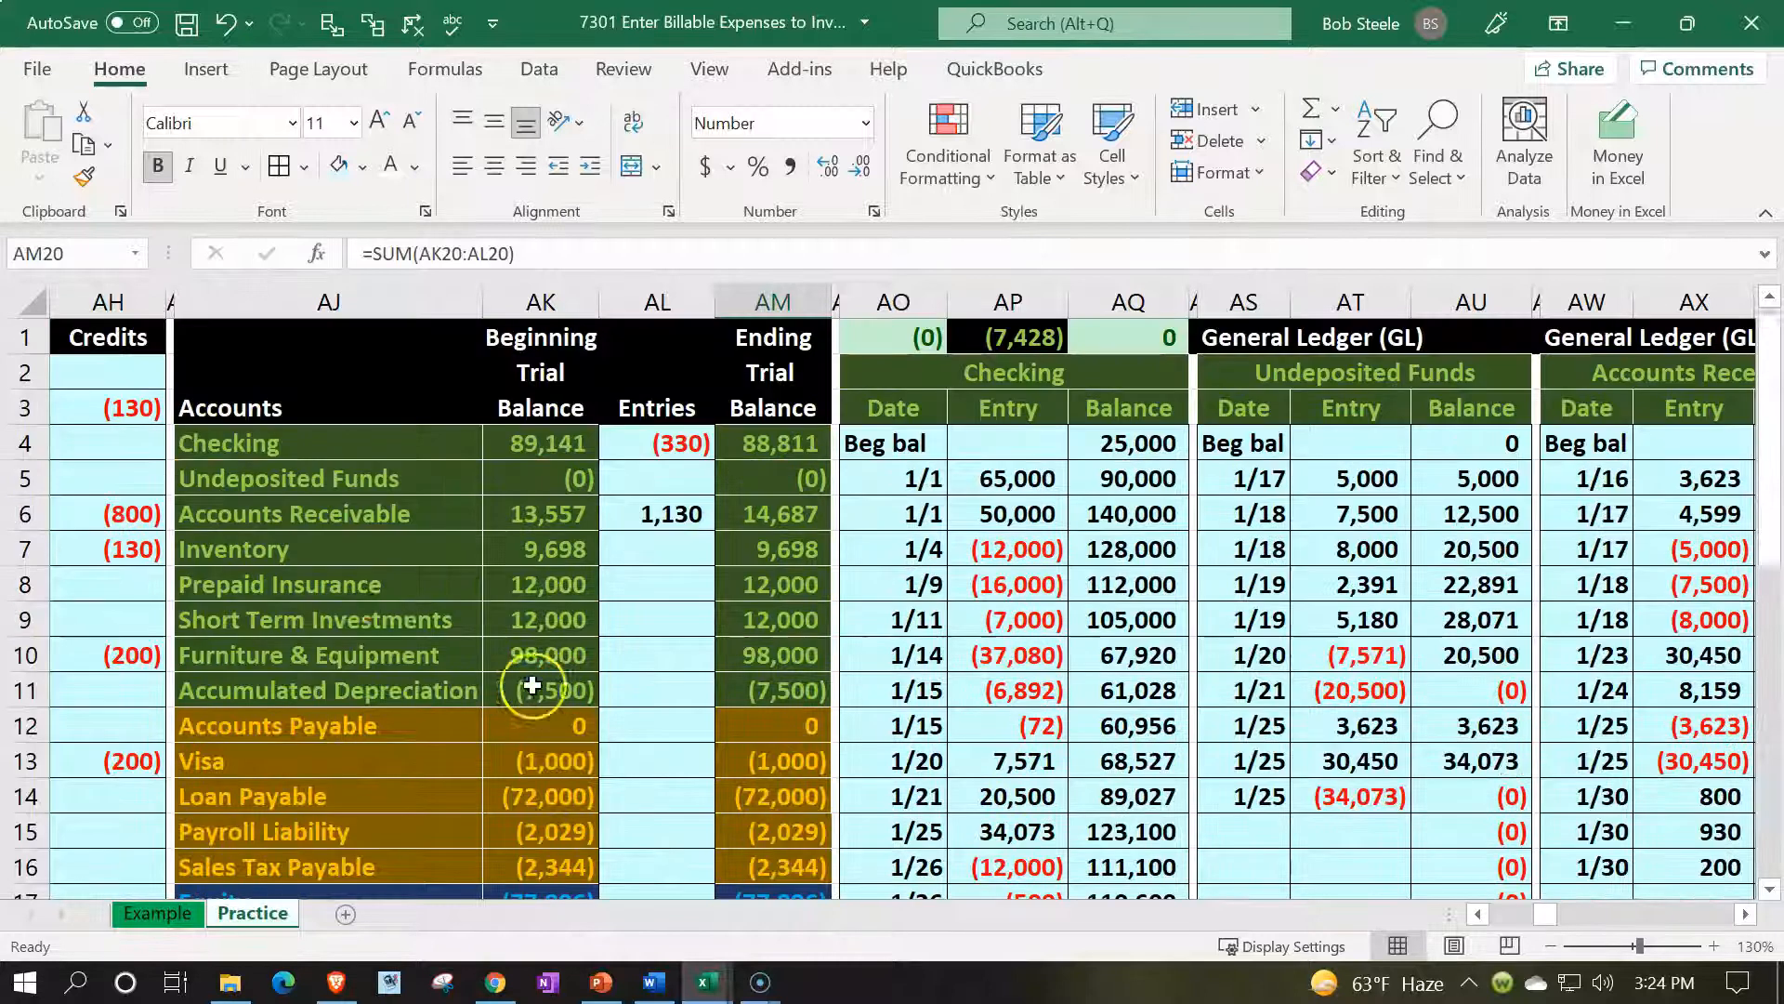
Highlight the two Accounts Receivable debit lines in the journal, AE5:AG5 and AE12:AG12, with a light green fill
left_click(380, 596)
key("Left")
key("Left")
key("Left")
key("Left")
key("Left")
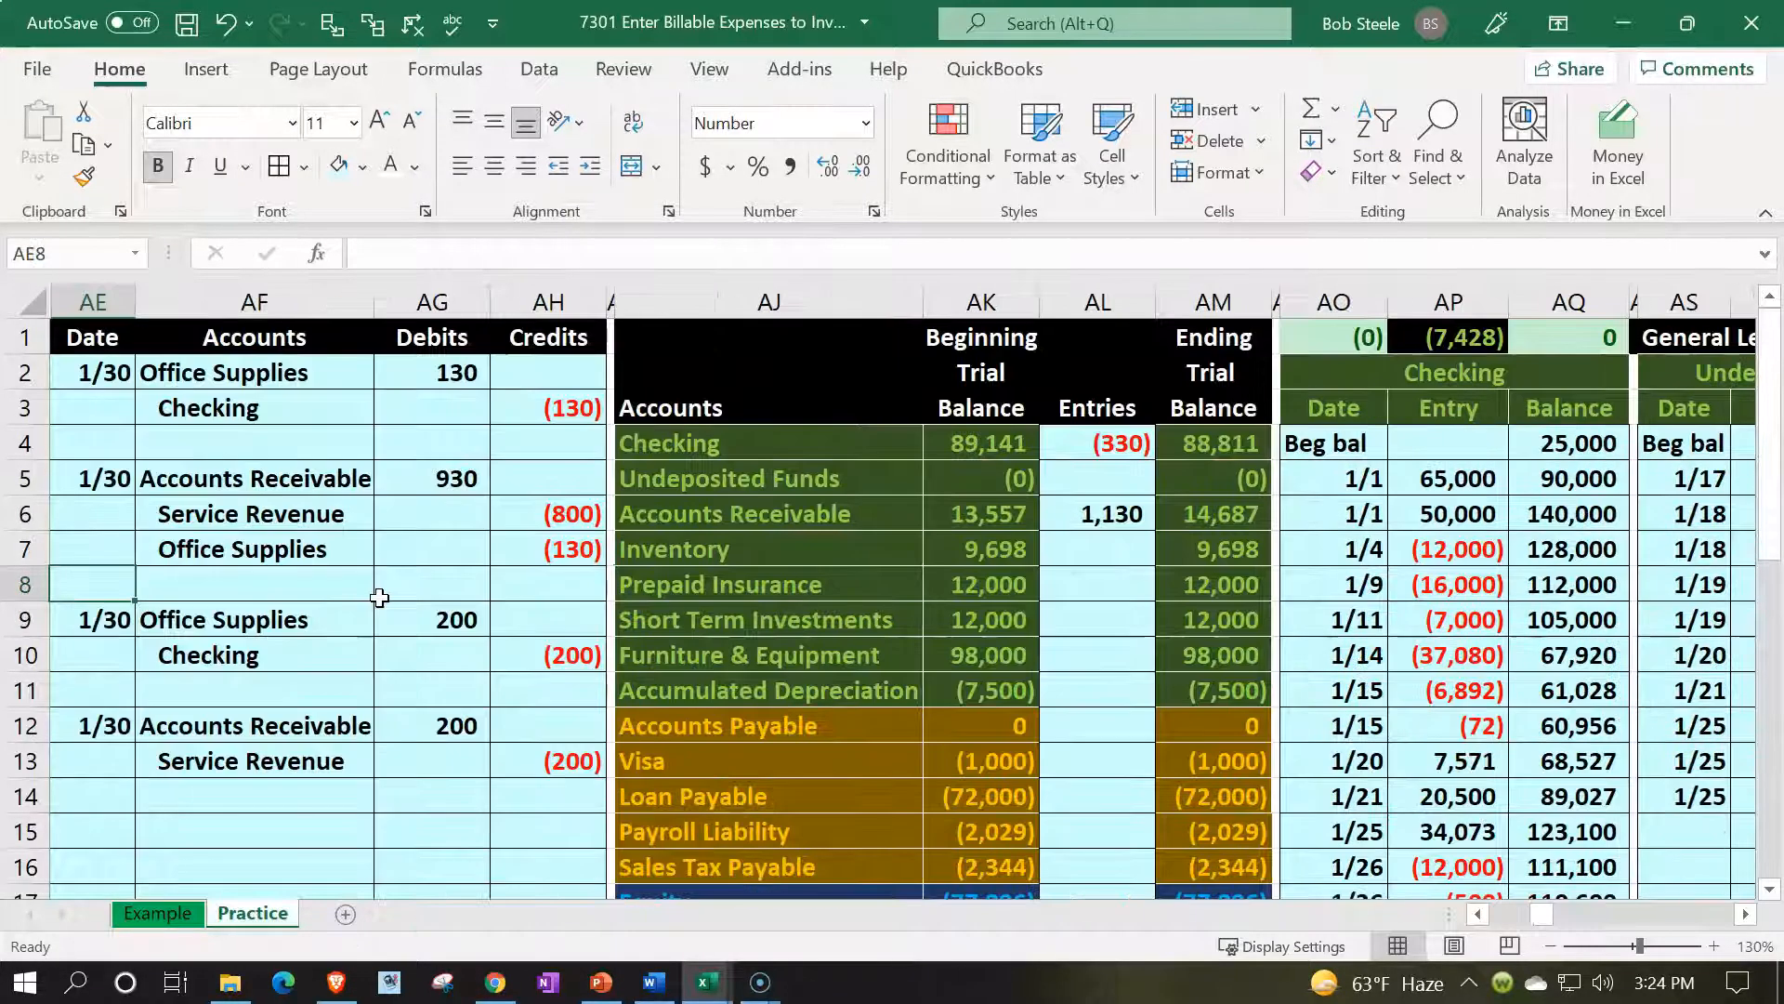
left_click_drag(112, 462, 450, 471)
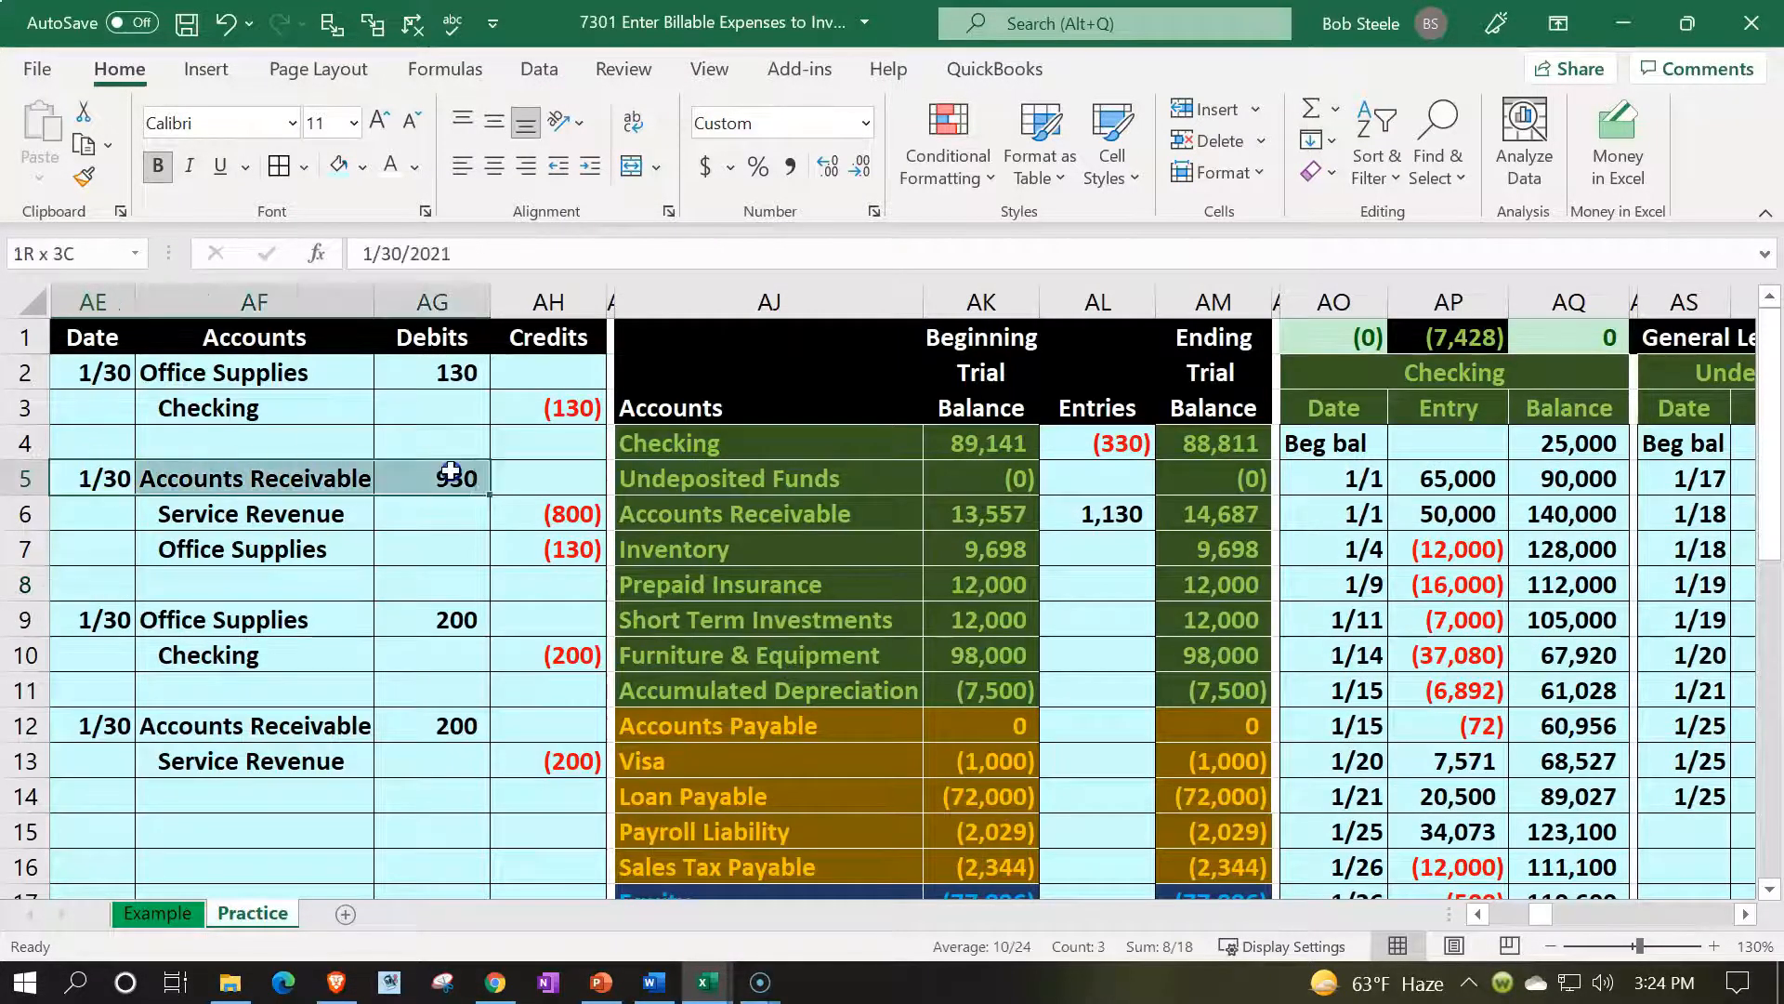
left_click_drag(125, 737, 372, 727)
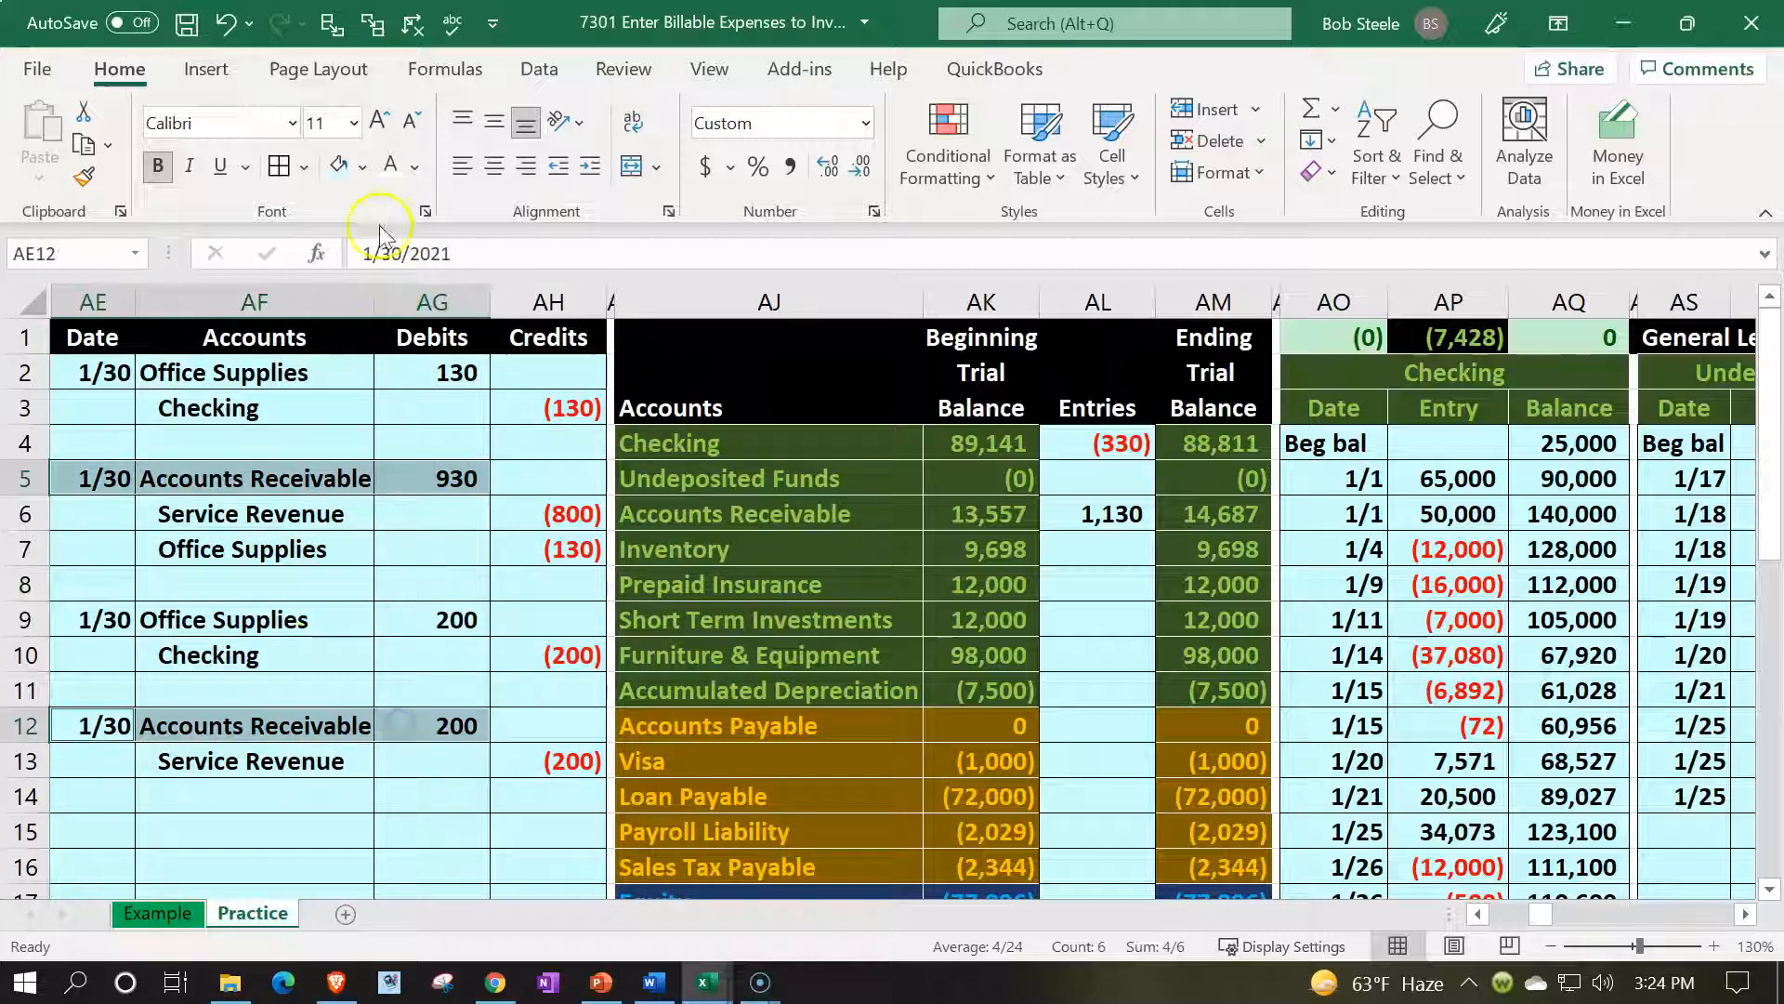
left_click(369, 172)
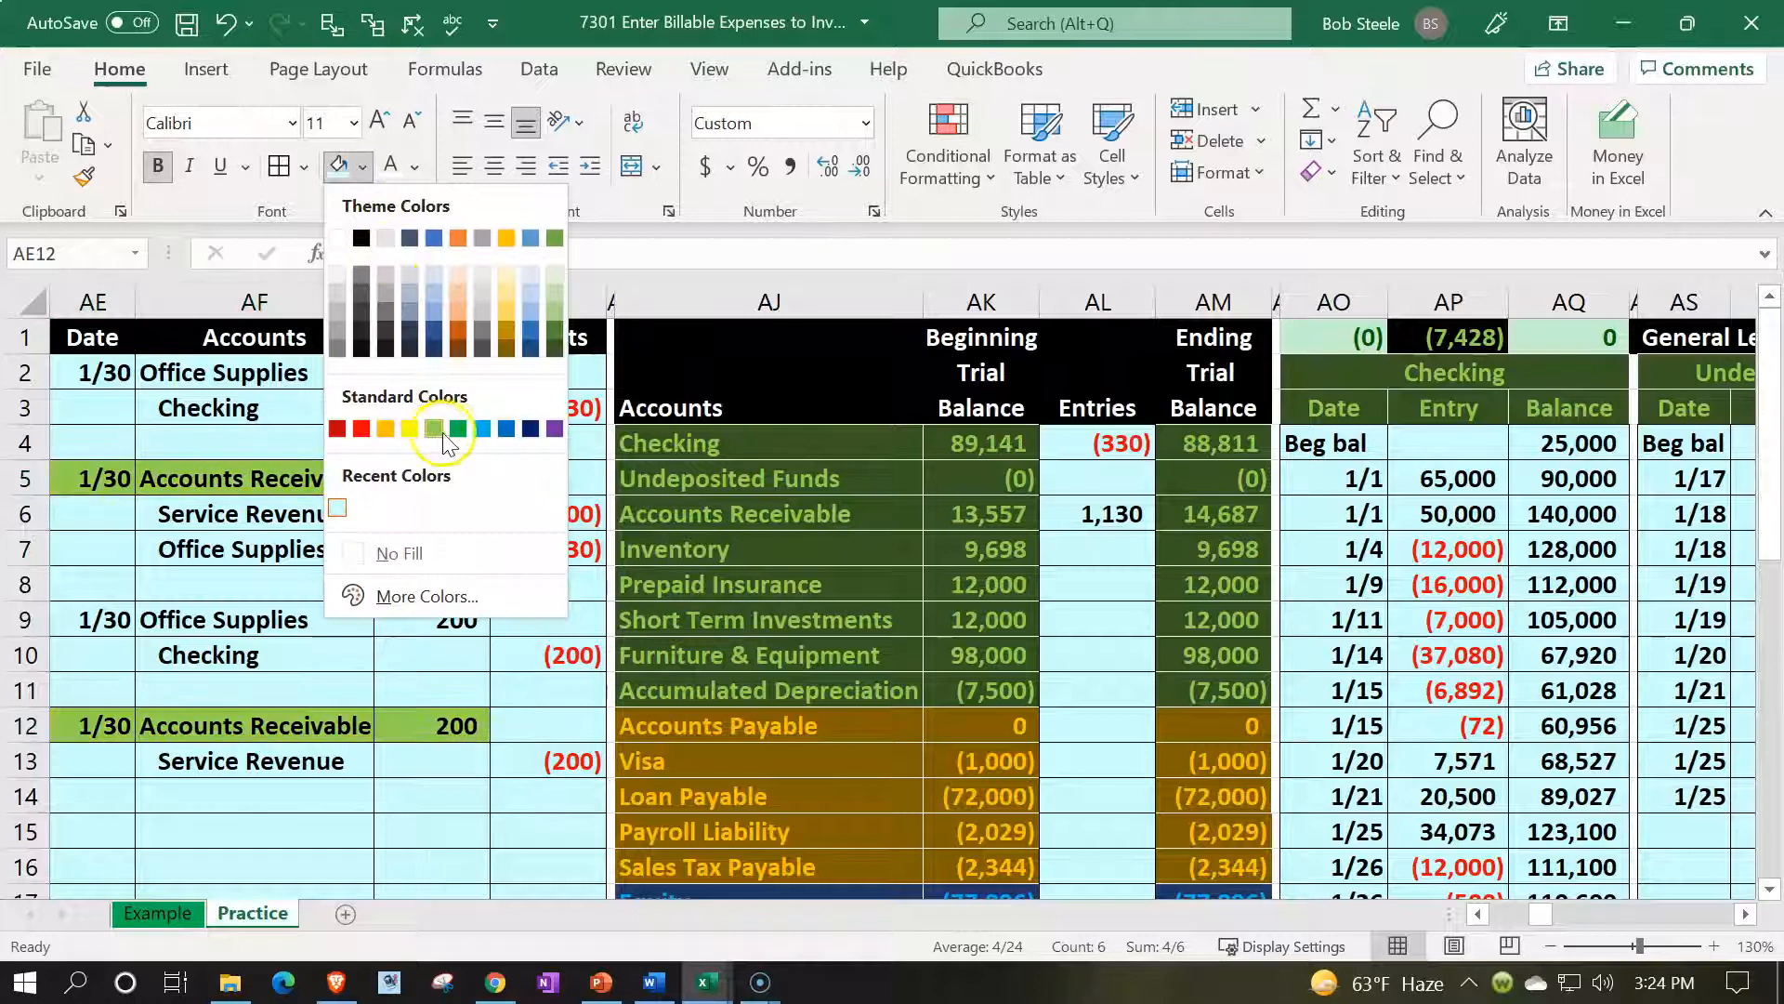
left_click(455, 428)
left_click(362, 169)
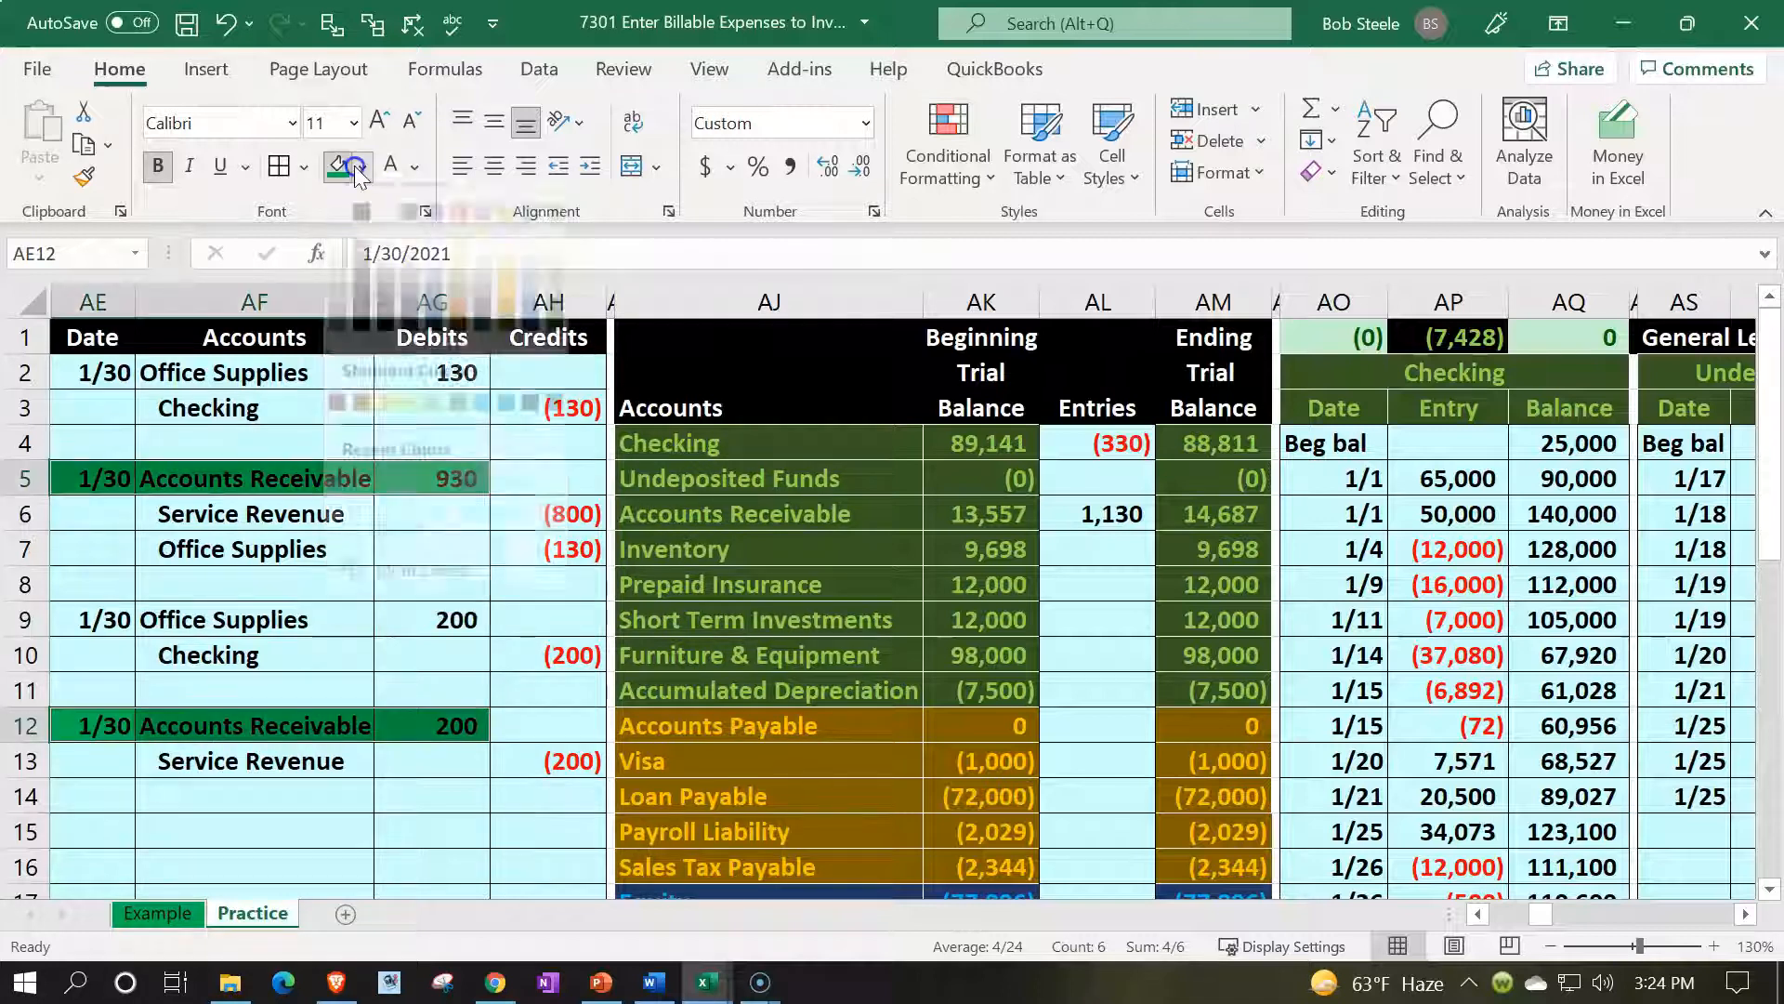
left_click(427, 426)
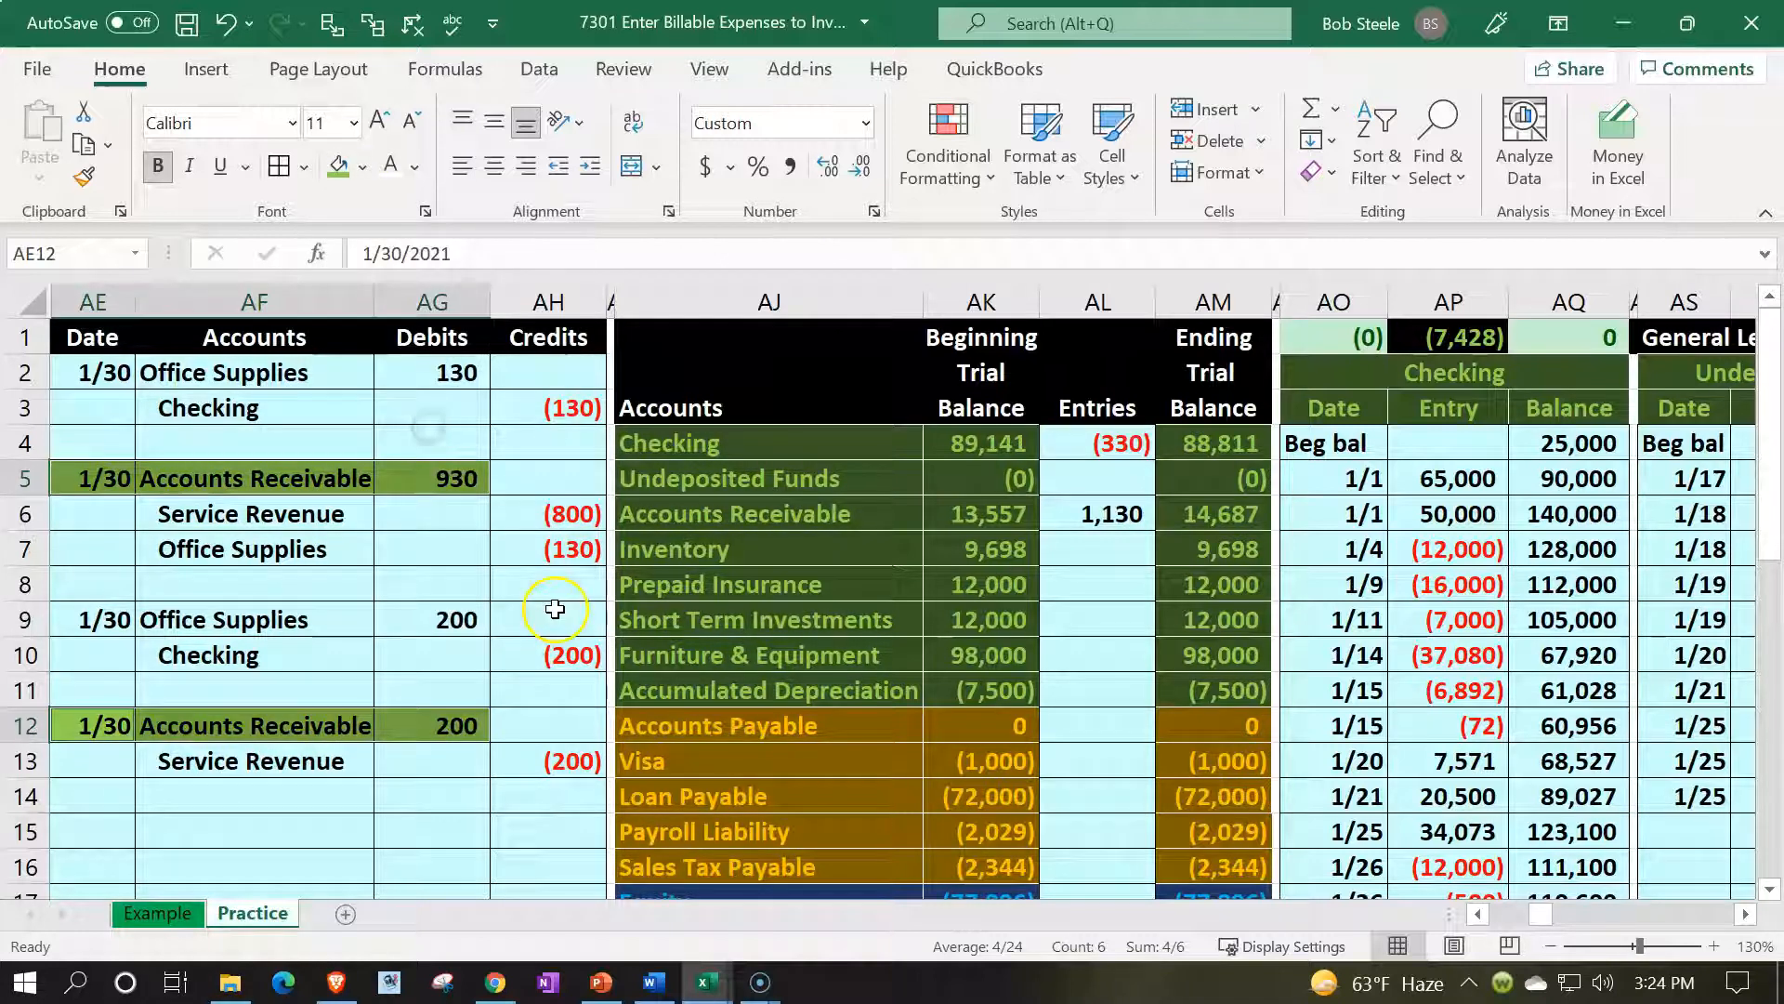
Examine the customer accounts in the AR Subsidiary Ledger and the check of their total against Accounts Receivable
left_click(889, 502)
key("Right")
key("Right")
key("Right")
key("Right")
key("Right")
key("Right")
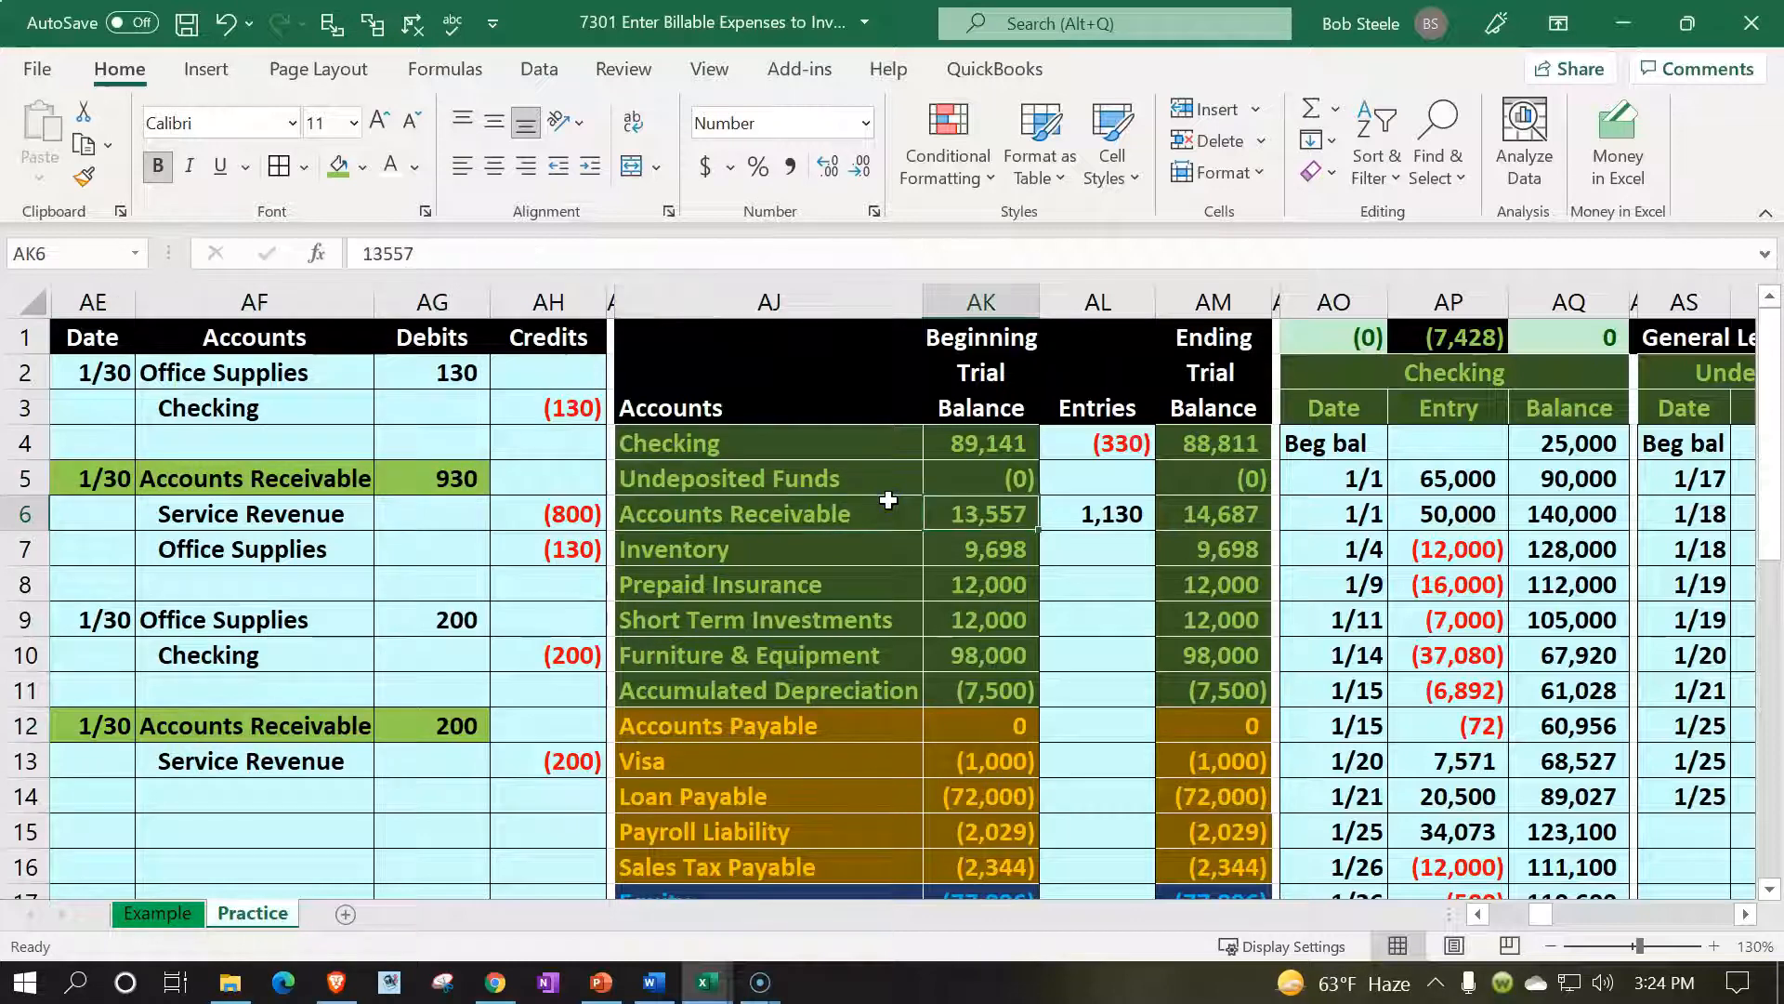
key("Right")
key("Right")
key("Right")
key("Right")
key("Right")
key("Right")
key("Right")
key("Right")
key("Right")
key("Right")
key("Right")
key("Right")
key("Right")
key("Right")
key("Right")
key("Right")
key("Right")
key("Right")
key("Right")
key("Right")
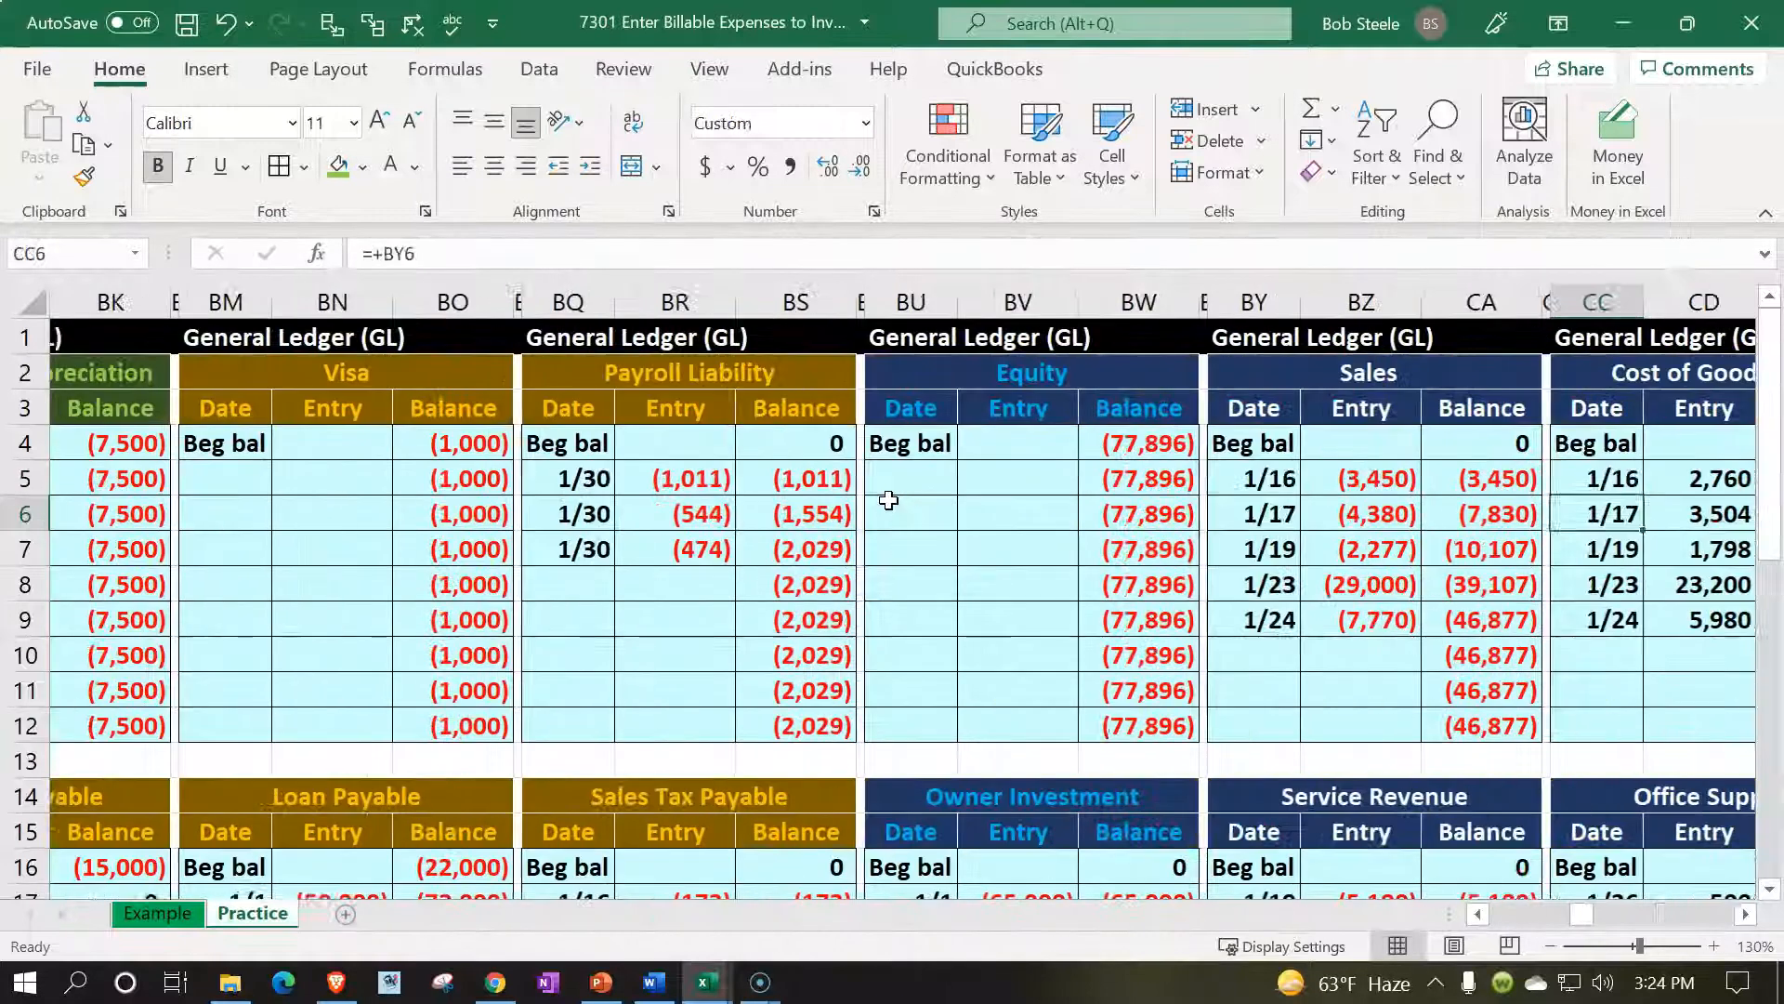
key("Right")
key("Right")
key("Right")
key("Right")
key("Right")
key("Right")
key("Right")
key("Right")
key("Right")
key("Right")
key("Right")
key("Right")
key("Right")
key("Right")
key("Right")
key("Right")
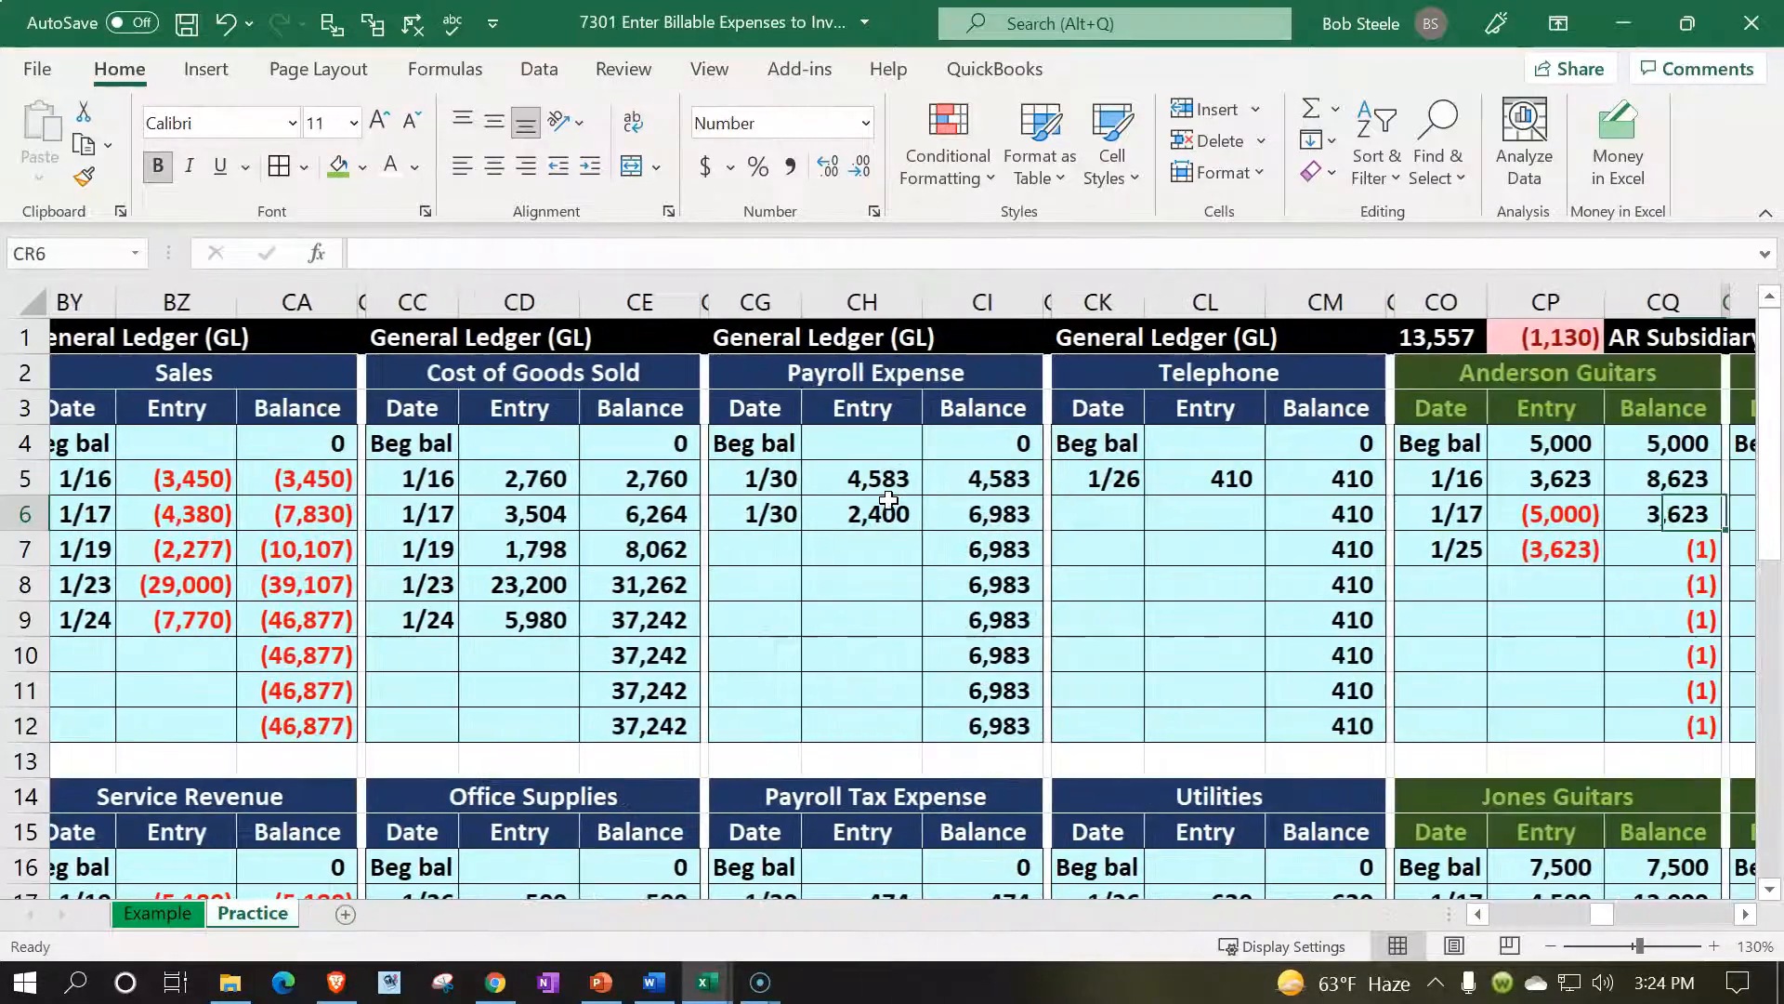
key("Right")
key("Right")
key("Right")
key("Right")
key("Right")
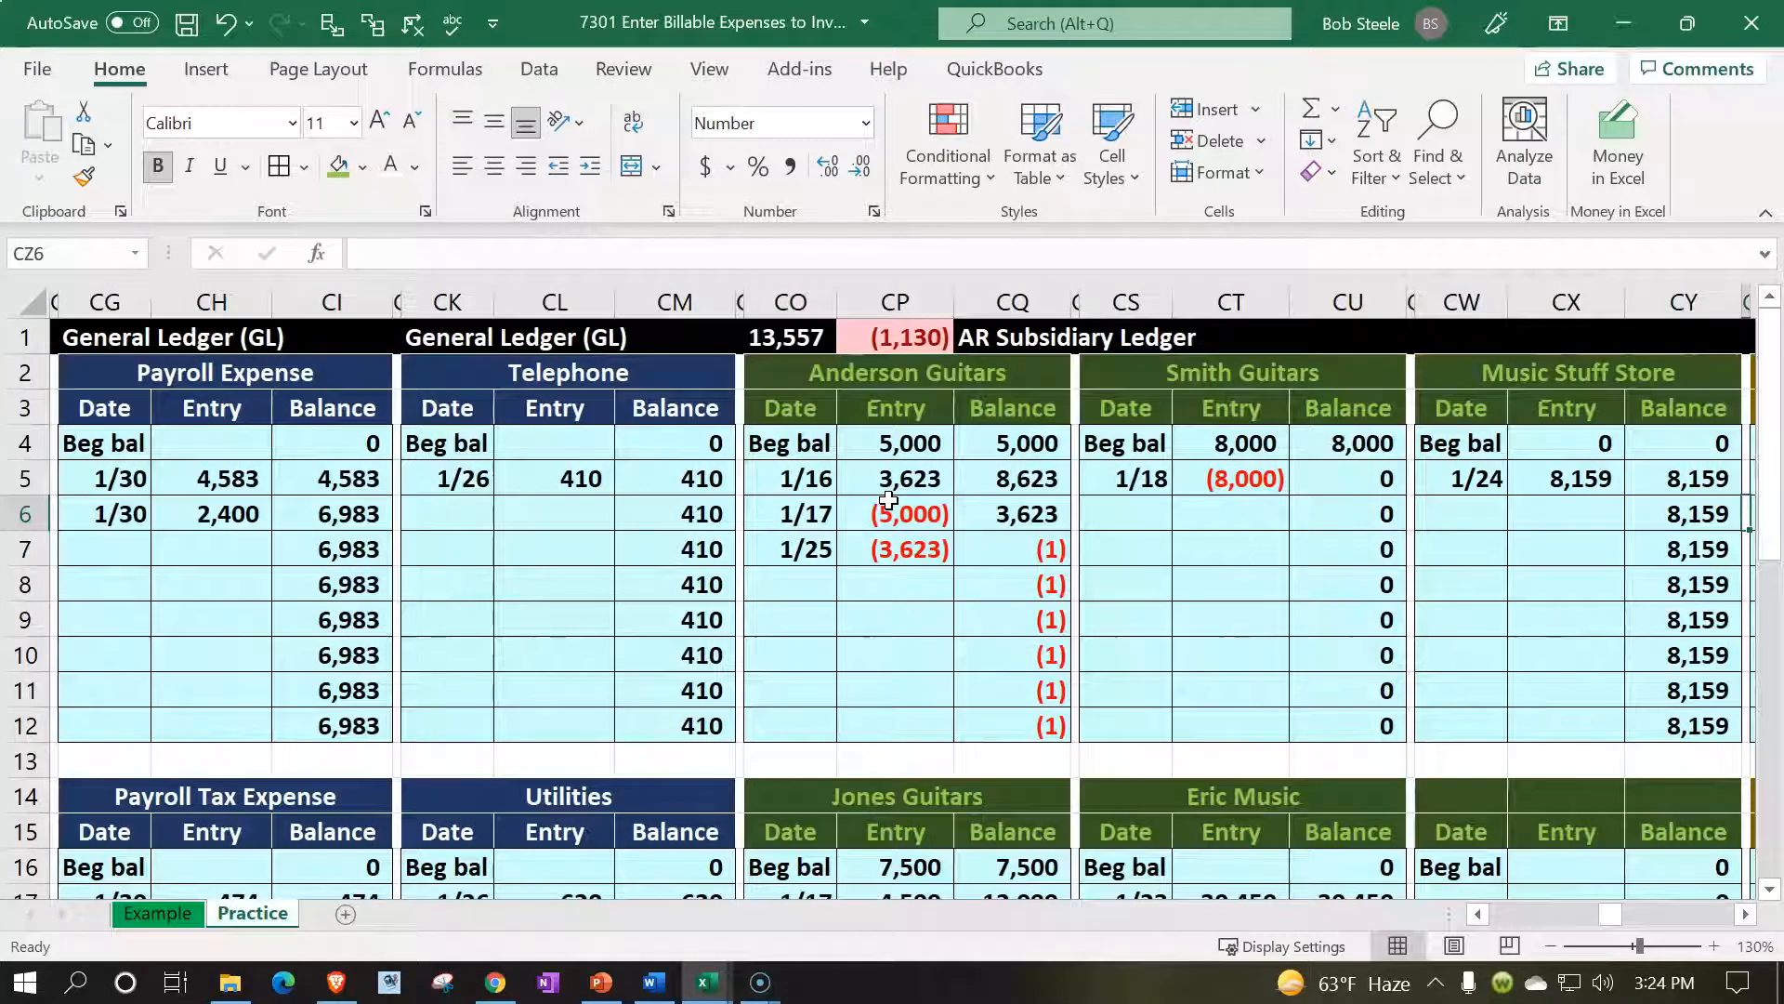
key("Left")
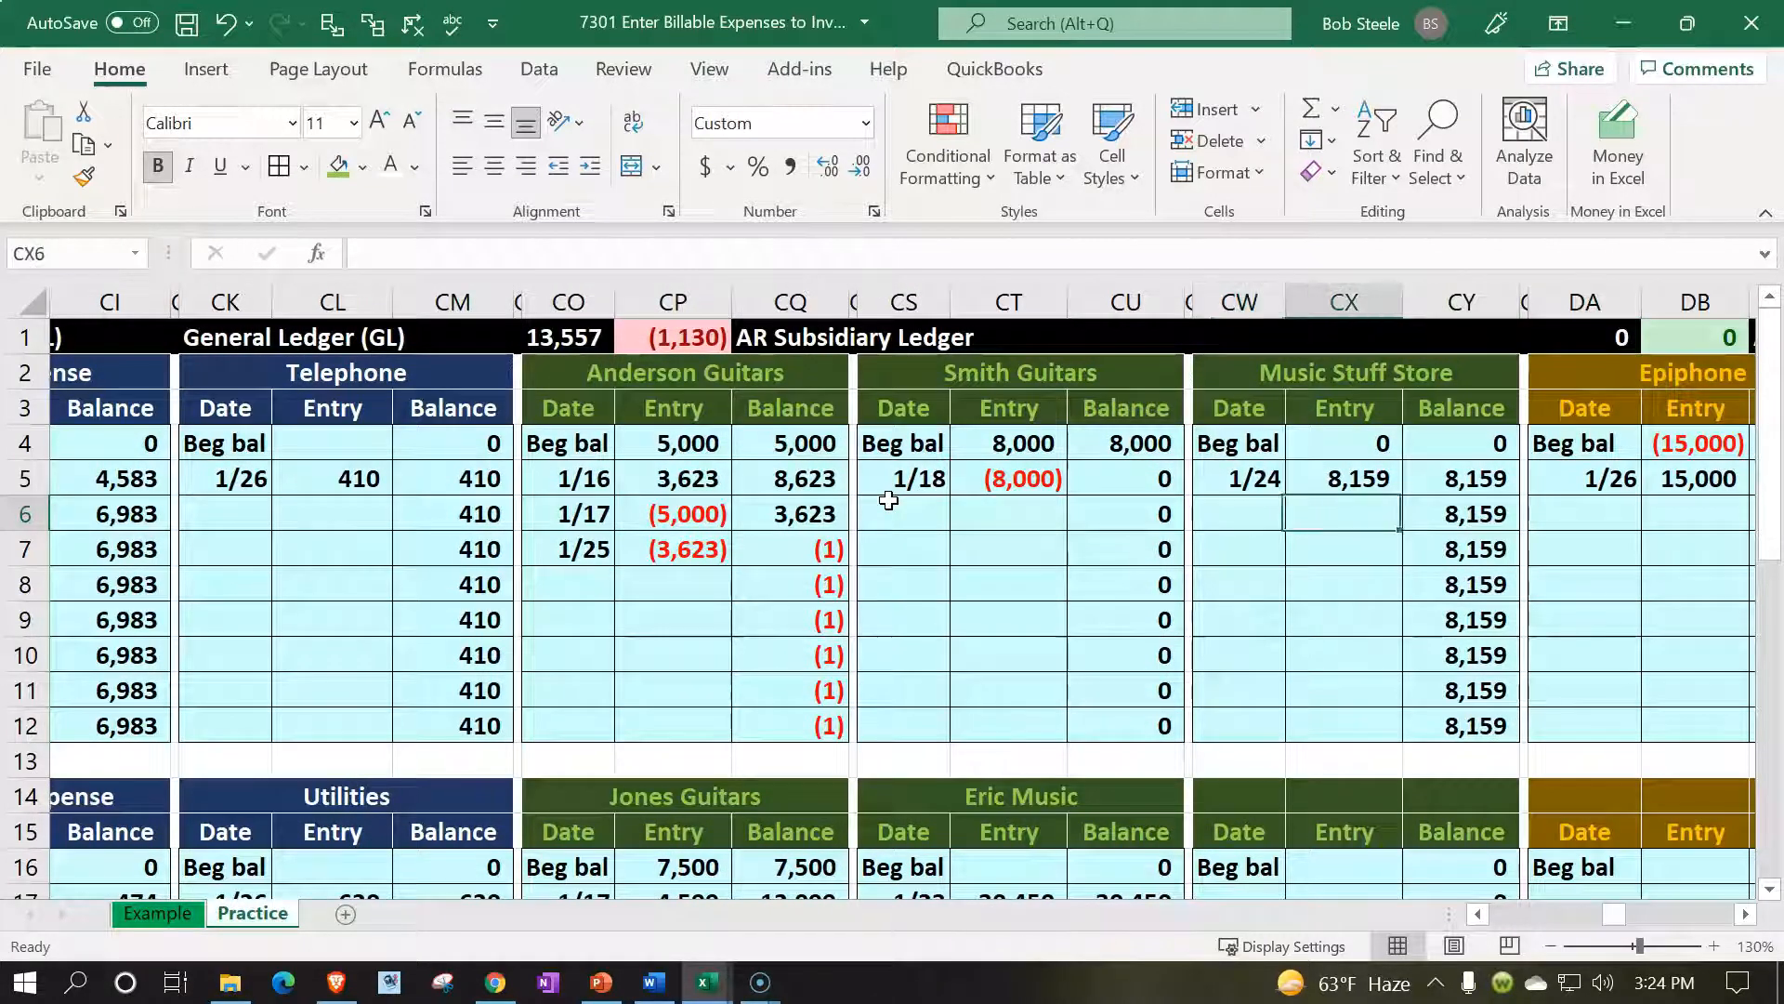
Examine the Time Sheet starting in column FI for the clients and the hours worked for each
key("Right")
key("Right")
key("Right")
key("Right")
key("Right")
key("Right")
key("Right")
key("Right")
key("Right")
key("Right")
key("Right")
key("Right")
key("Right")
key("Right")
key("Right")
key("Right")
key("Right")
key("Right")
key("Right")
key("Right")
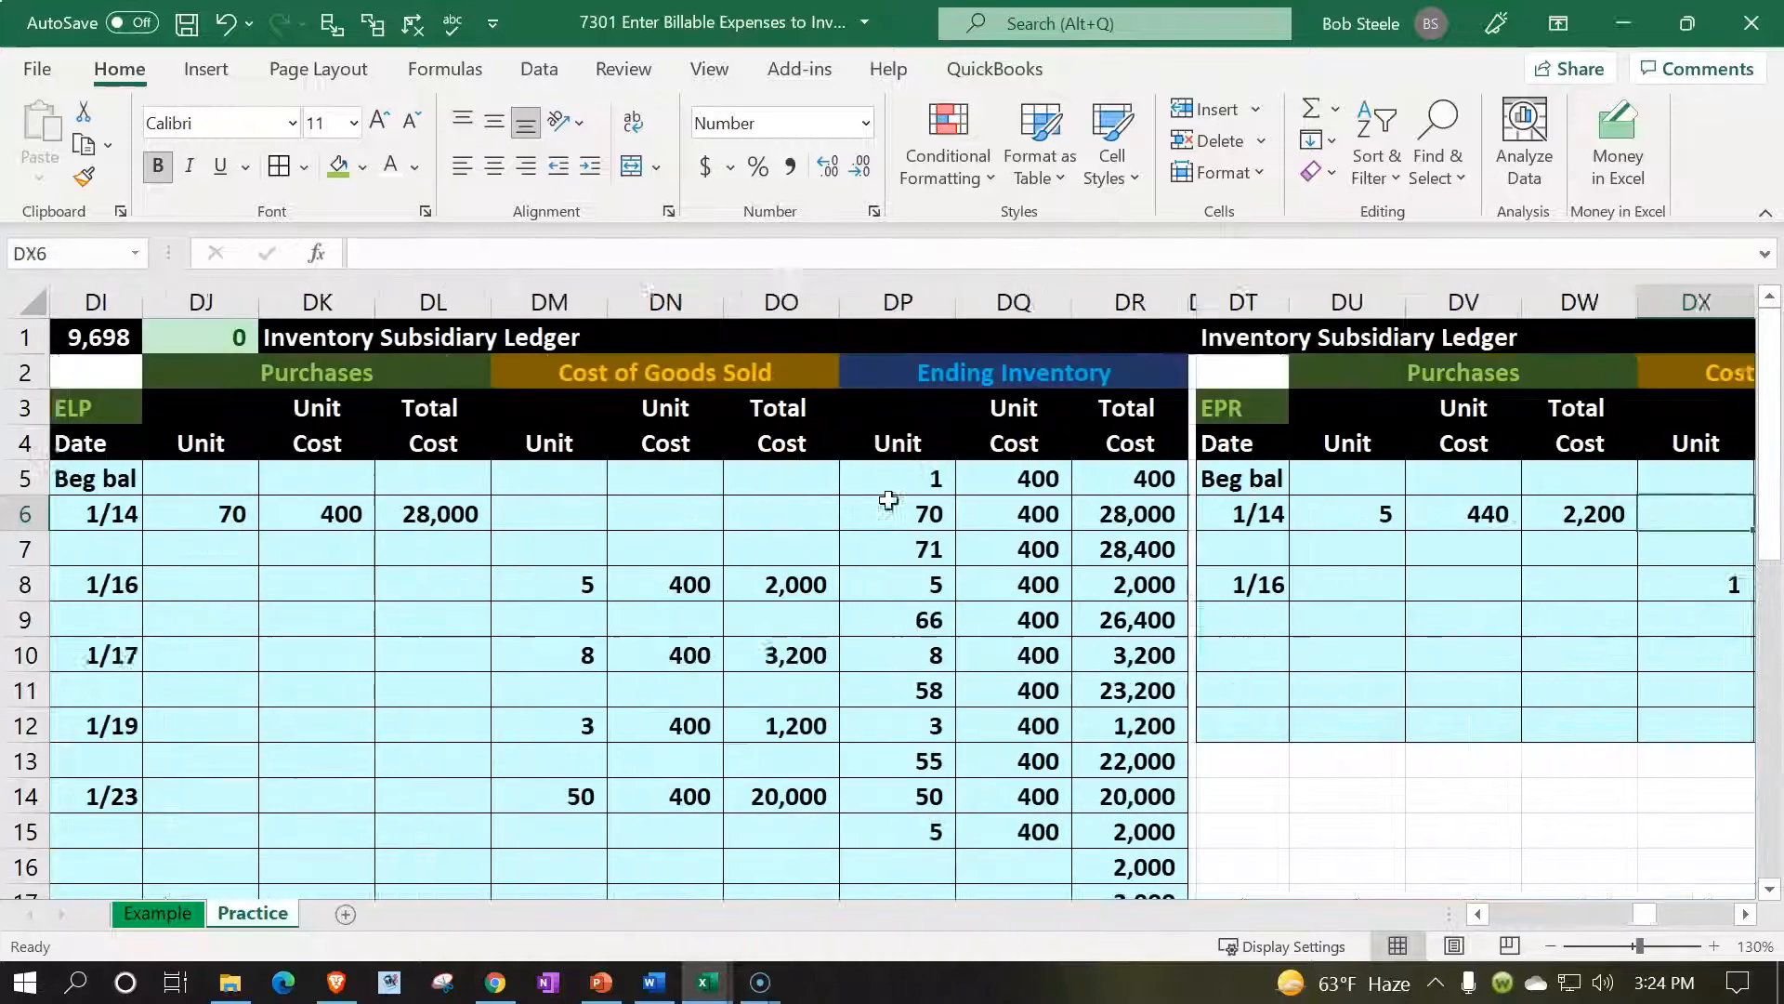
key("Right")
key("Right")
key("Right")
key("Right")
key("Right")
key("Right")
key("Right")
key("Right")
key("Right")
key("Right")
key("Right")
key("Right")
key("Right")
key("Right")
key("Right")
key("Right")
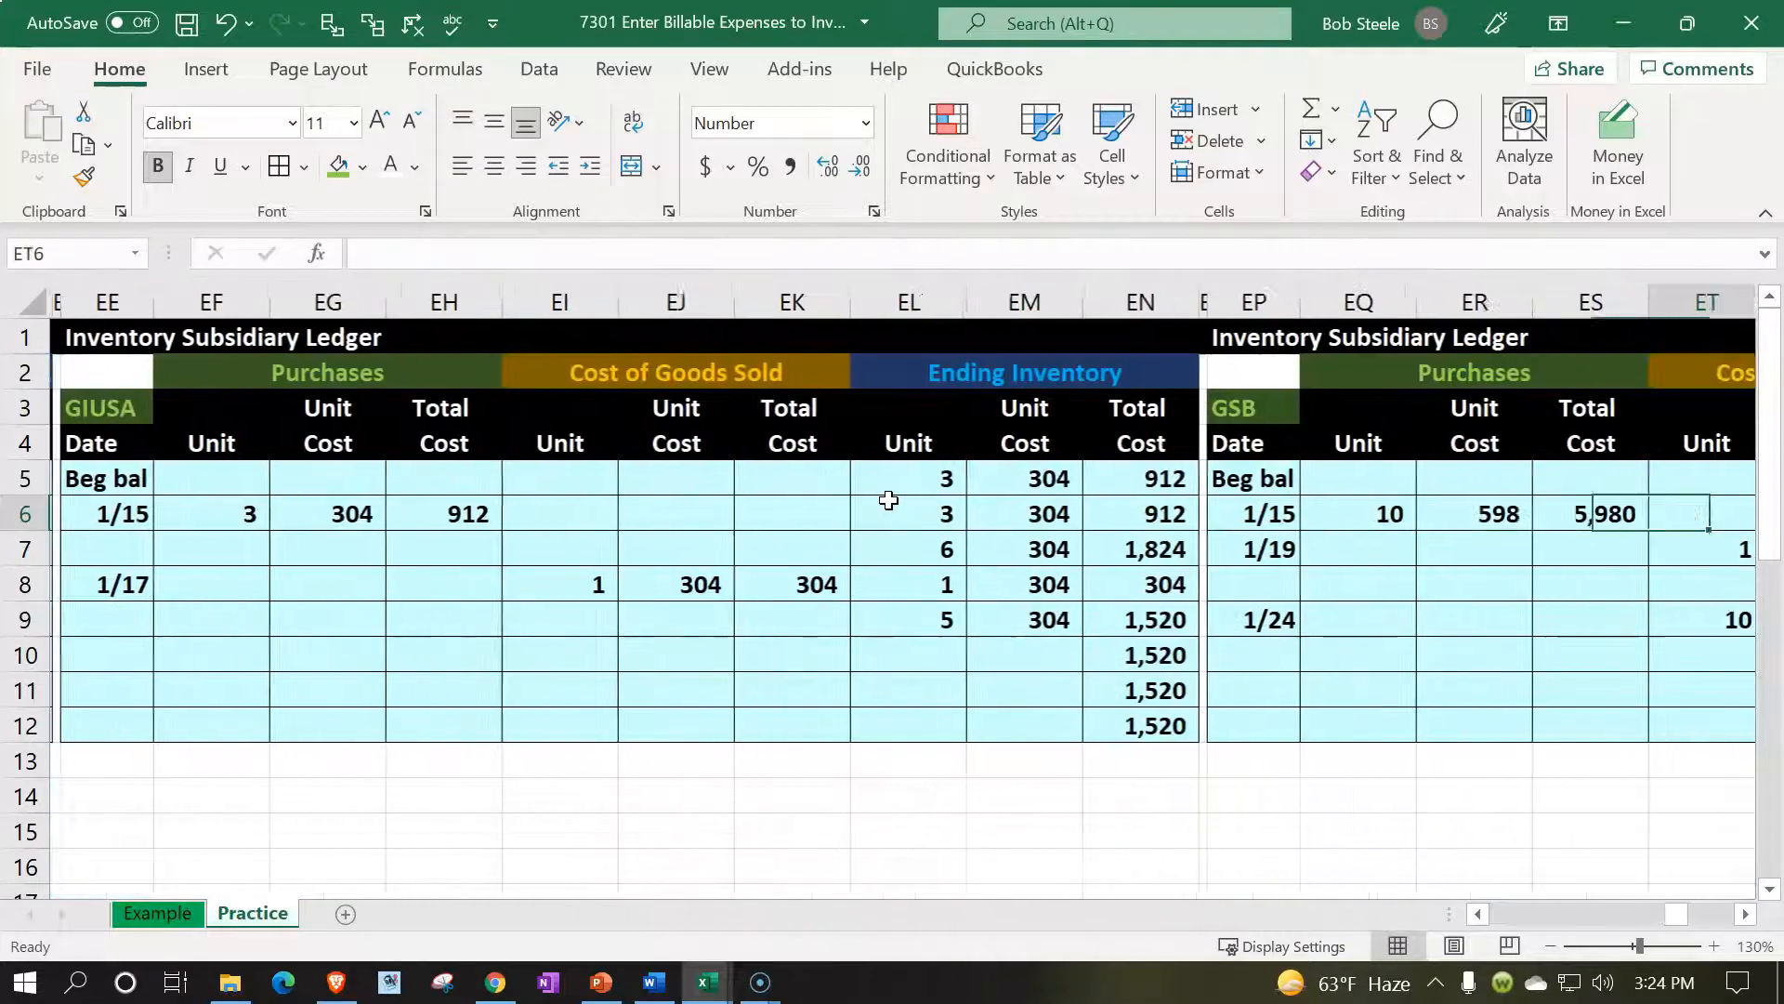
key("Right")
key("Right")
key("Right")
key("Right")
key("Right")
key("Right")
key("Right")
key("Right")
key("Right")
key("Right")
key("Right")
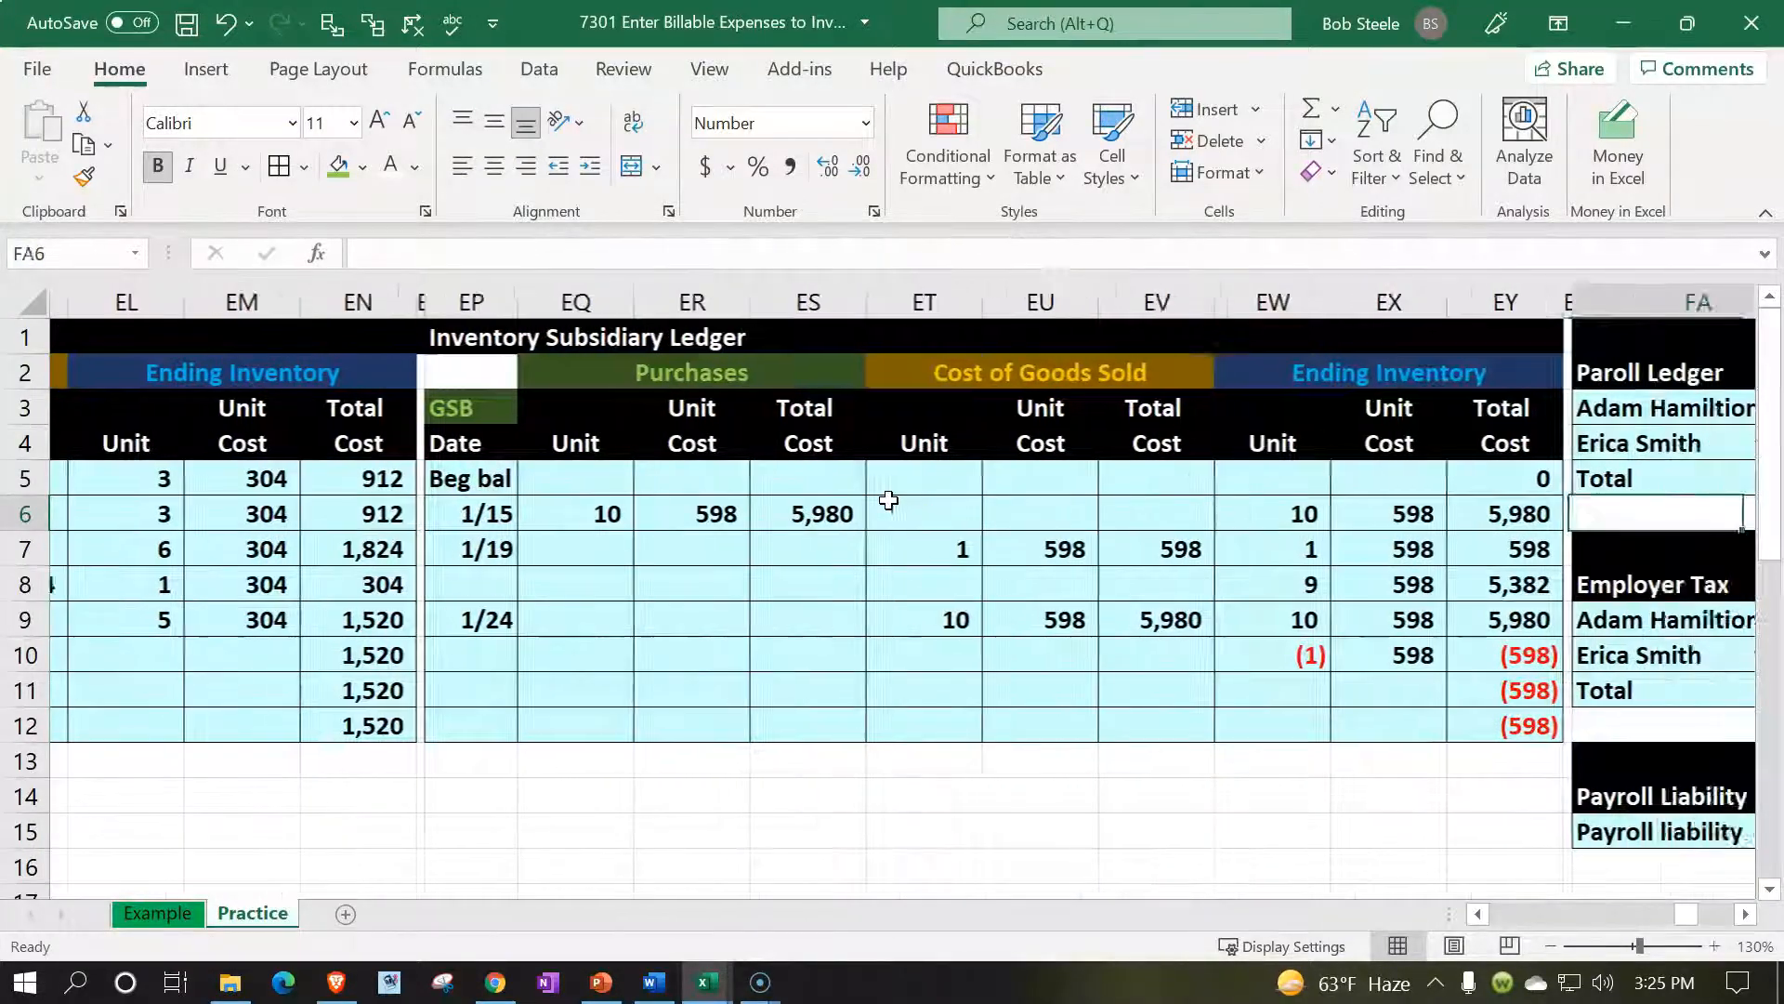
key("Right")
key("Right")
key("Right")
key("Right")
key("Right")
key("Right")
key("Right")
key("Right")
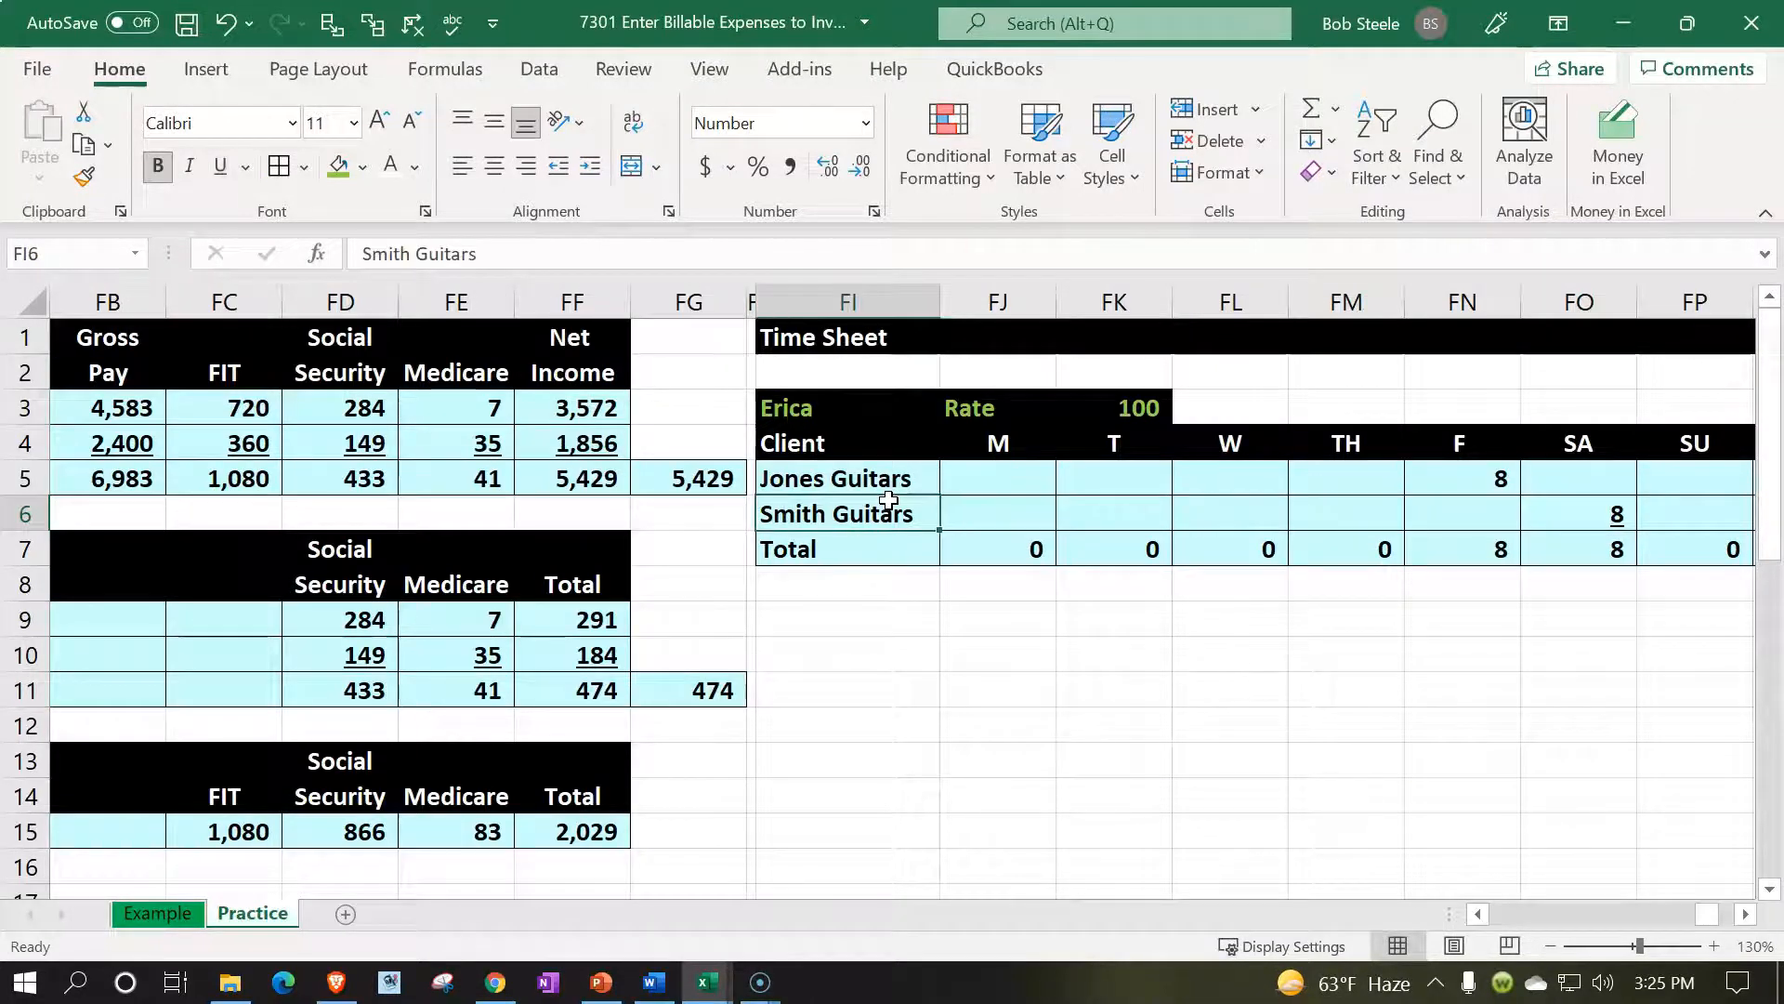
Enter the date 1/30 in CS6, the next empty row of the Smith Guitars account in the AR Subsidiary Ledger
key("Left")
key("Left")
key("Left")
key("Left")
key("Left")
key("Left")
key("Left")
key("Left")
key("Left")
key("Left")
key("Left")
key("Left")
key("Left")
key("Left")
key("Left")
key("Left")
key("Left")
key("Left")
key("Left")
key("Left")
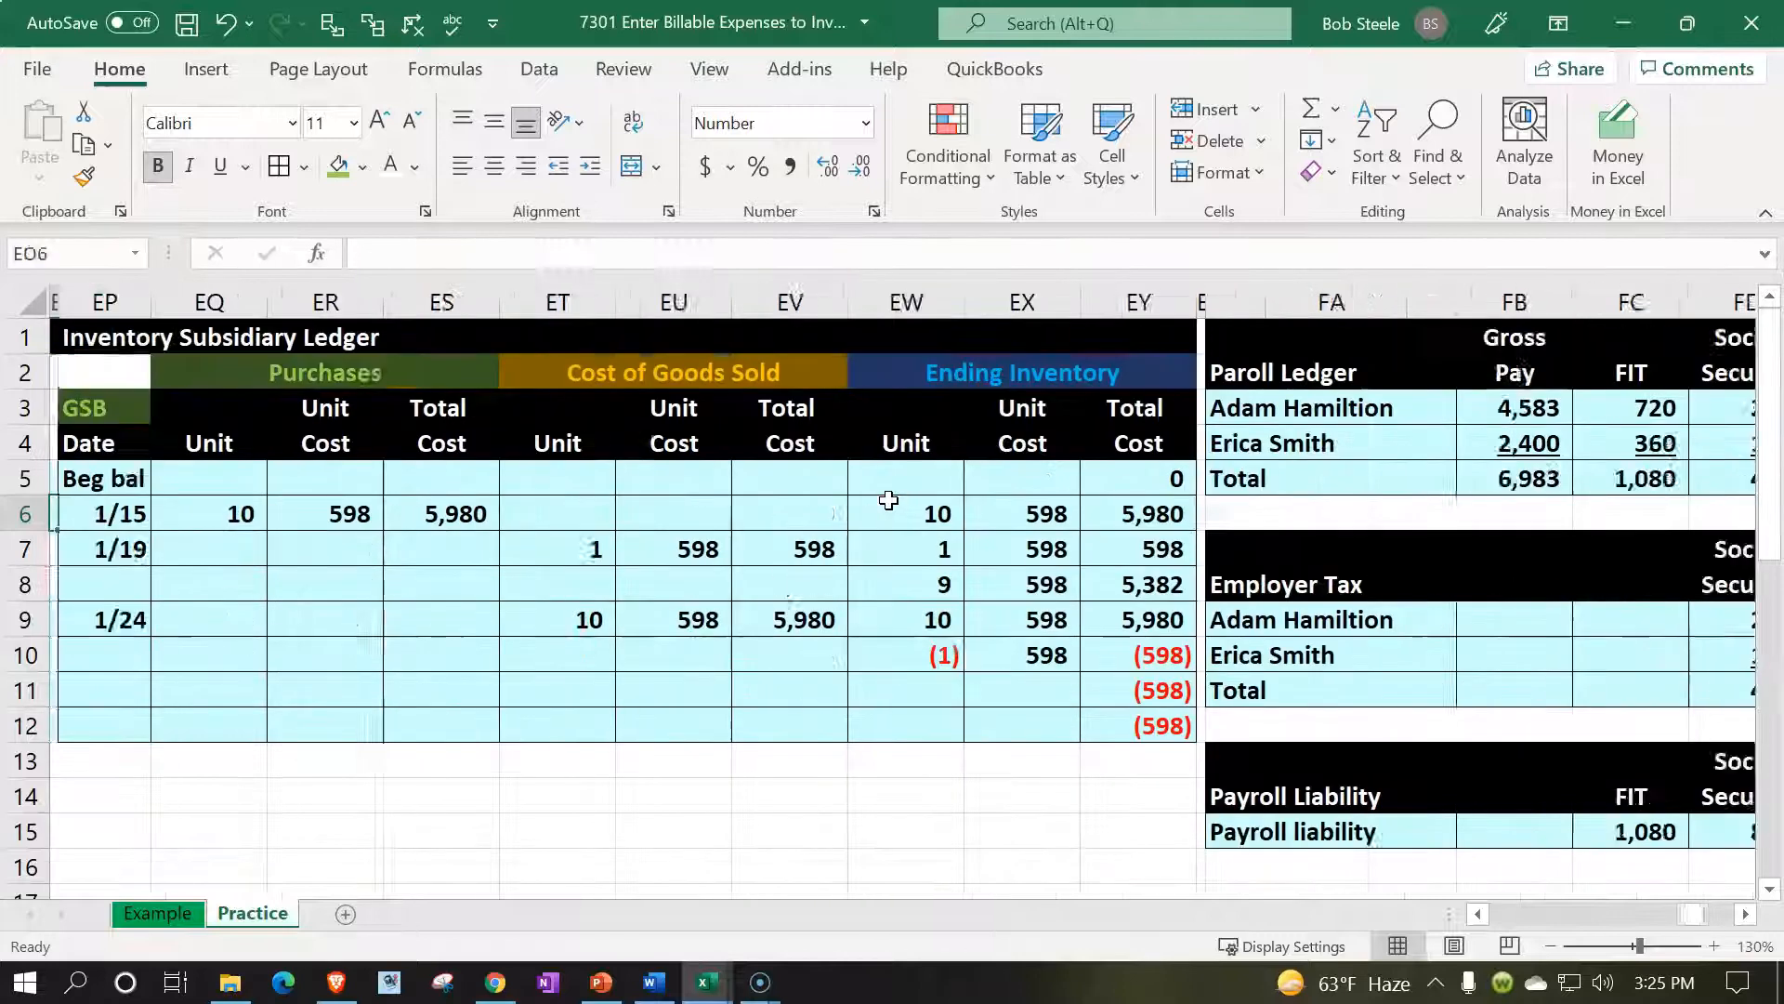
key("Left")
key("Left")
key("Left")
key("Left")
key("Left")
key("Left")
key("Left")
key("Left")
key("Left")
key("Left")
key("Left")
key("Left")
key("Left")
key("Left")
key("Left")
key("Left")
key("Left")
key("Left")
key("Left")
key("Left")
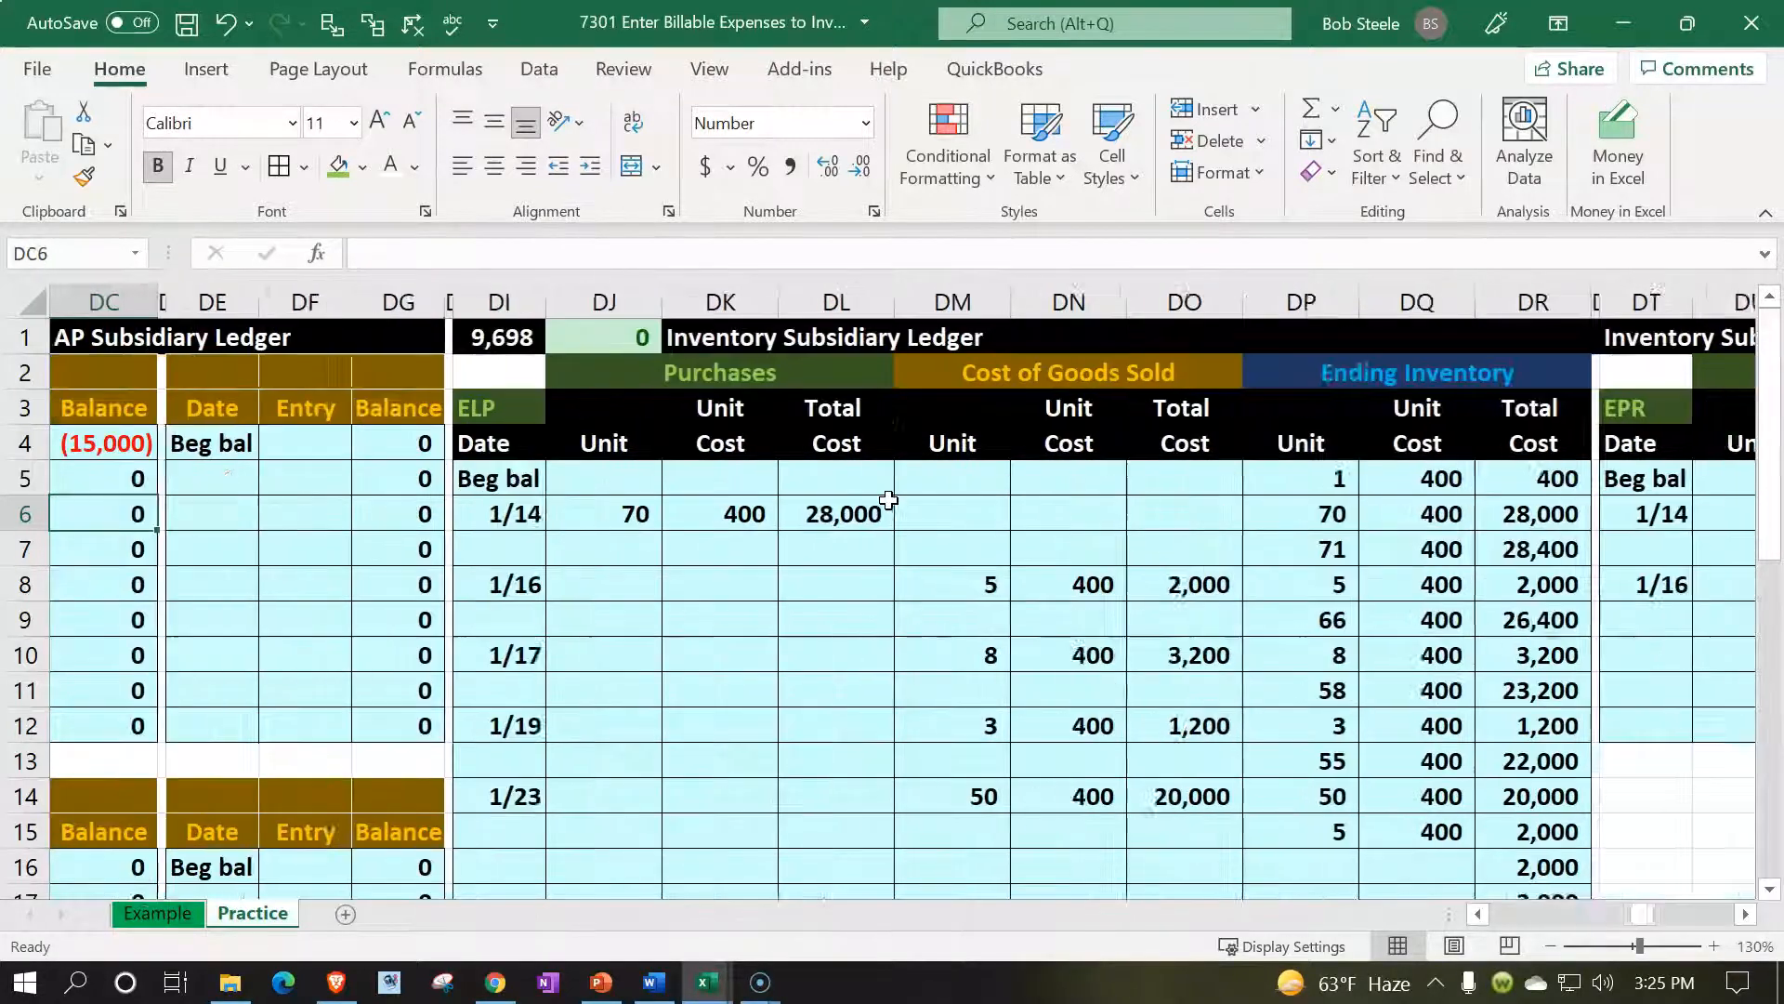
key("Left")
key("Left")
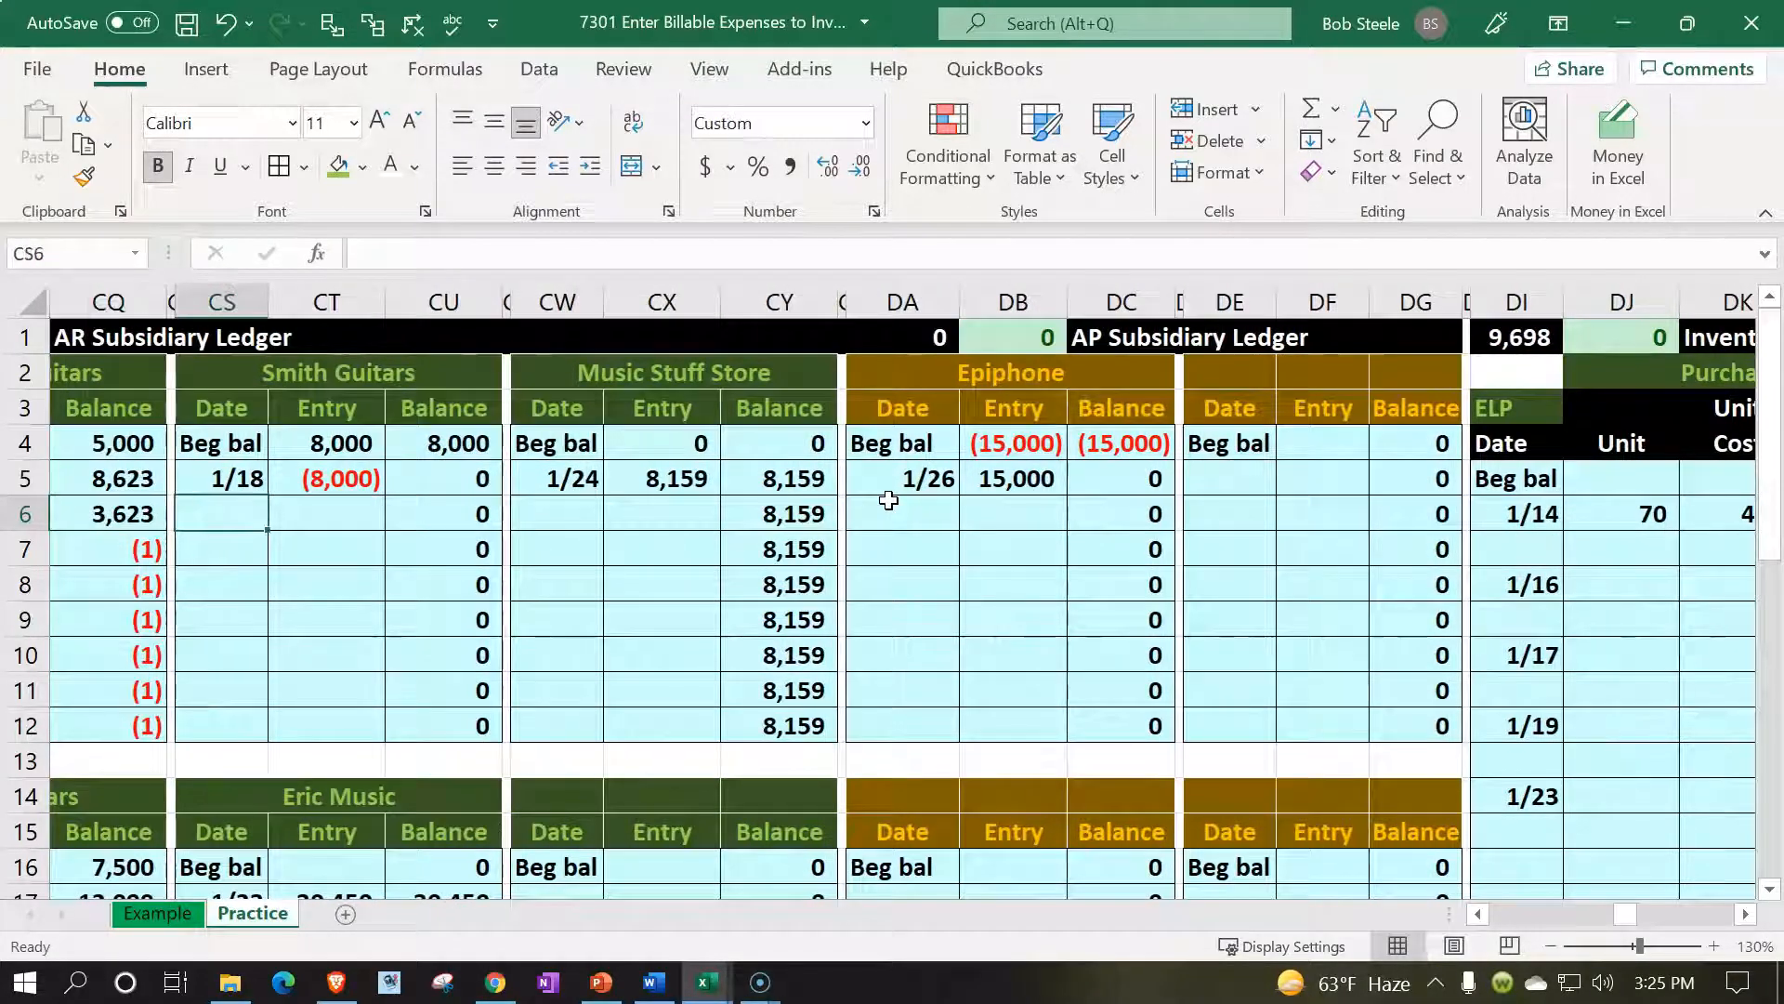
key("Left")
key("Left")
key("Left")
key("Right")
key("Right")
key("Right")
key("Right")
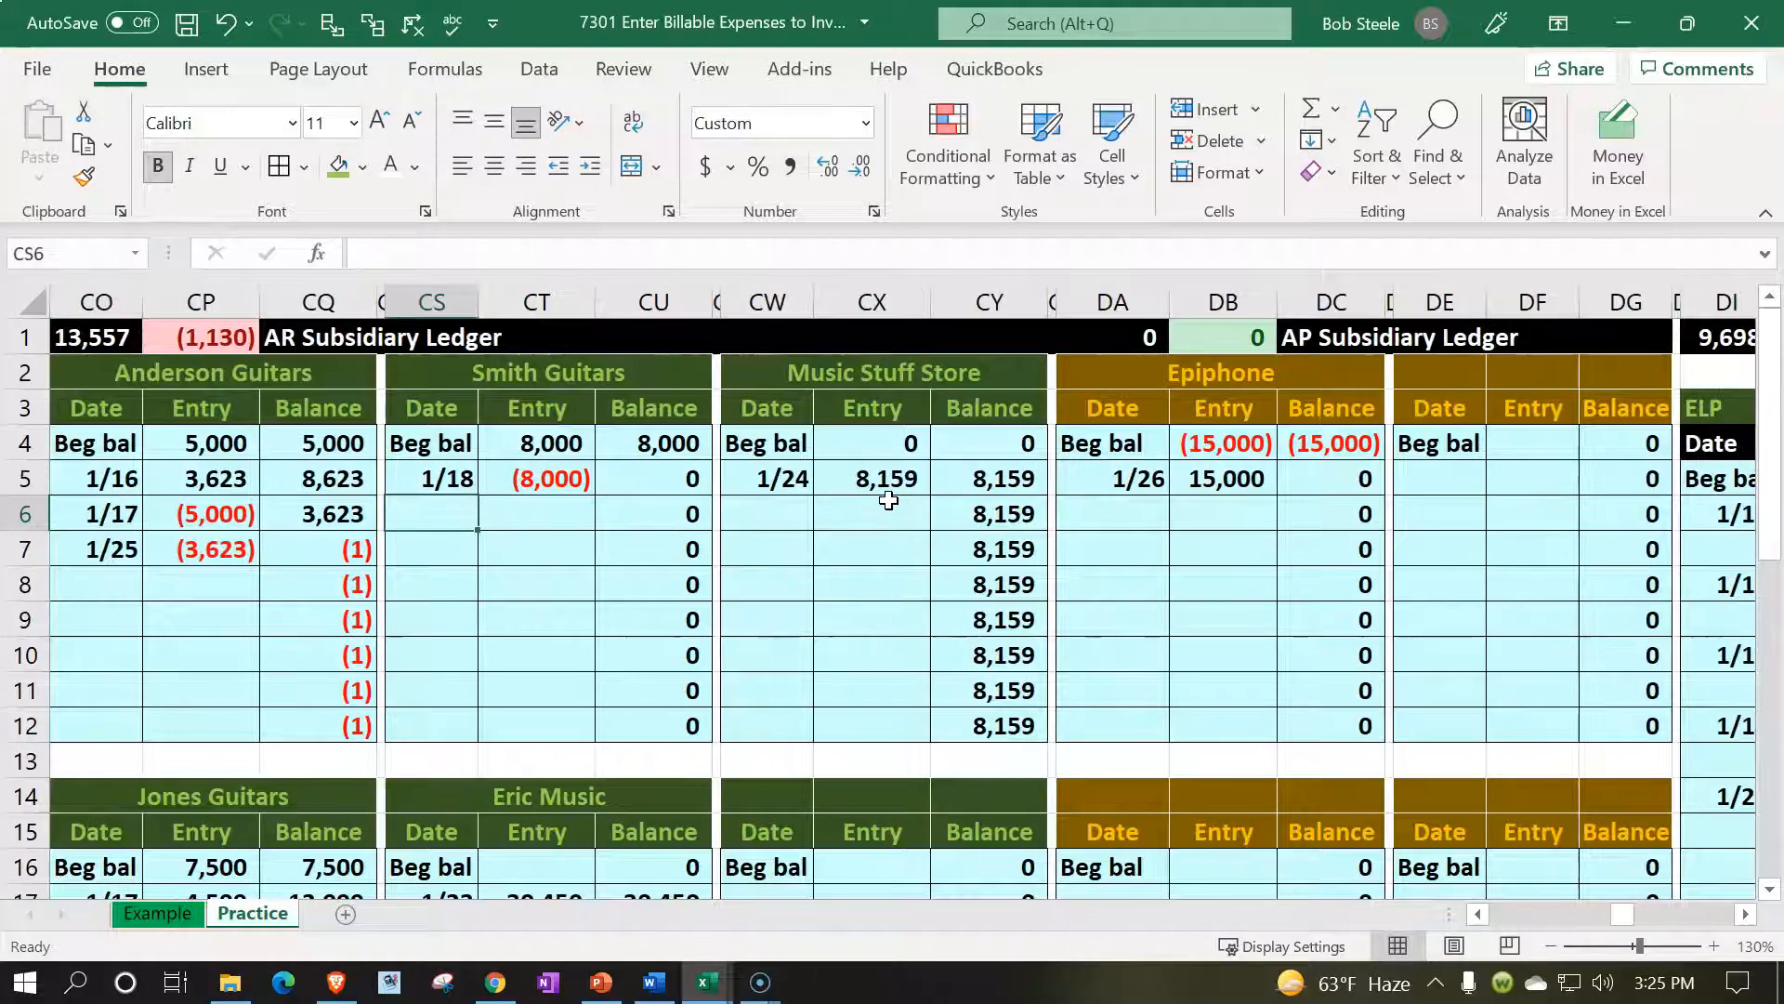
type("1/")
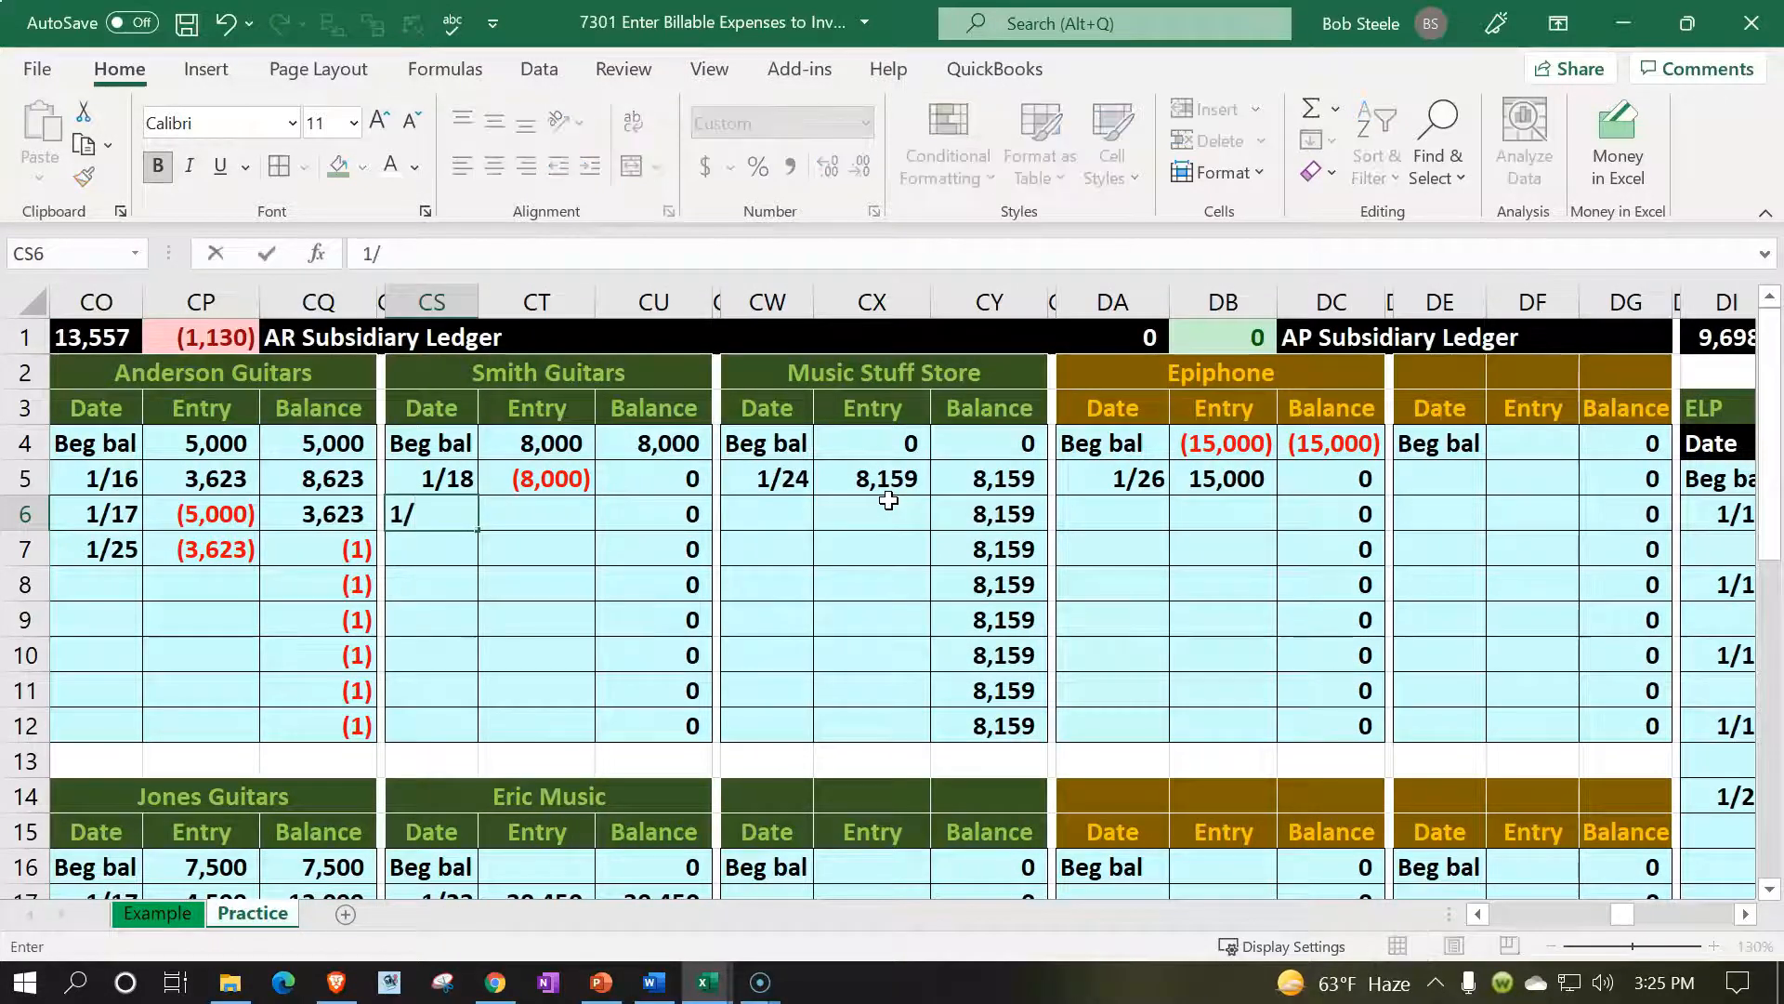
type("30")
key("Return")
key("Up")
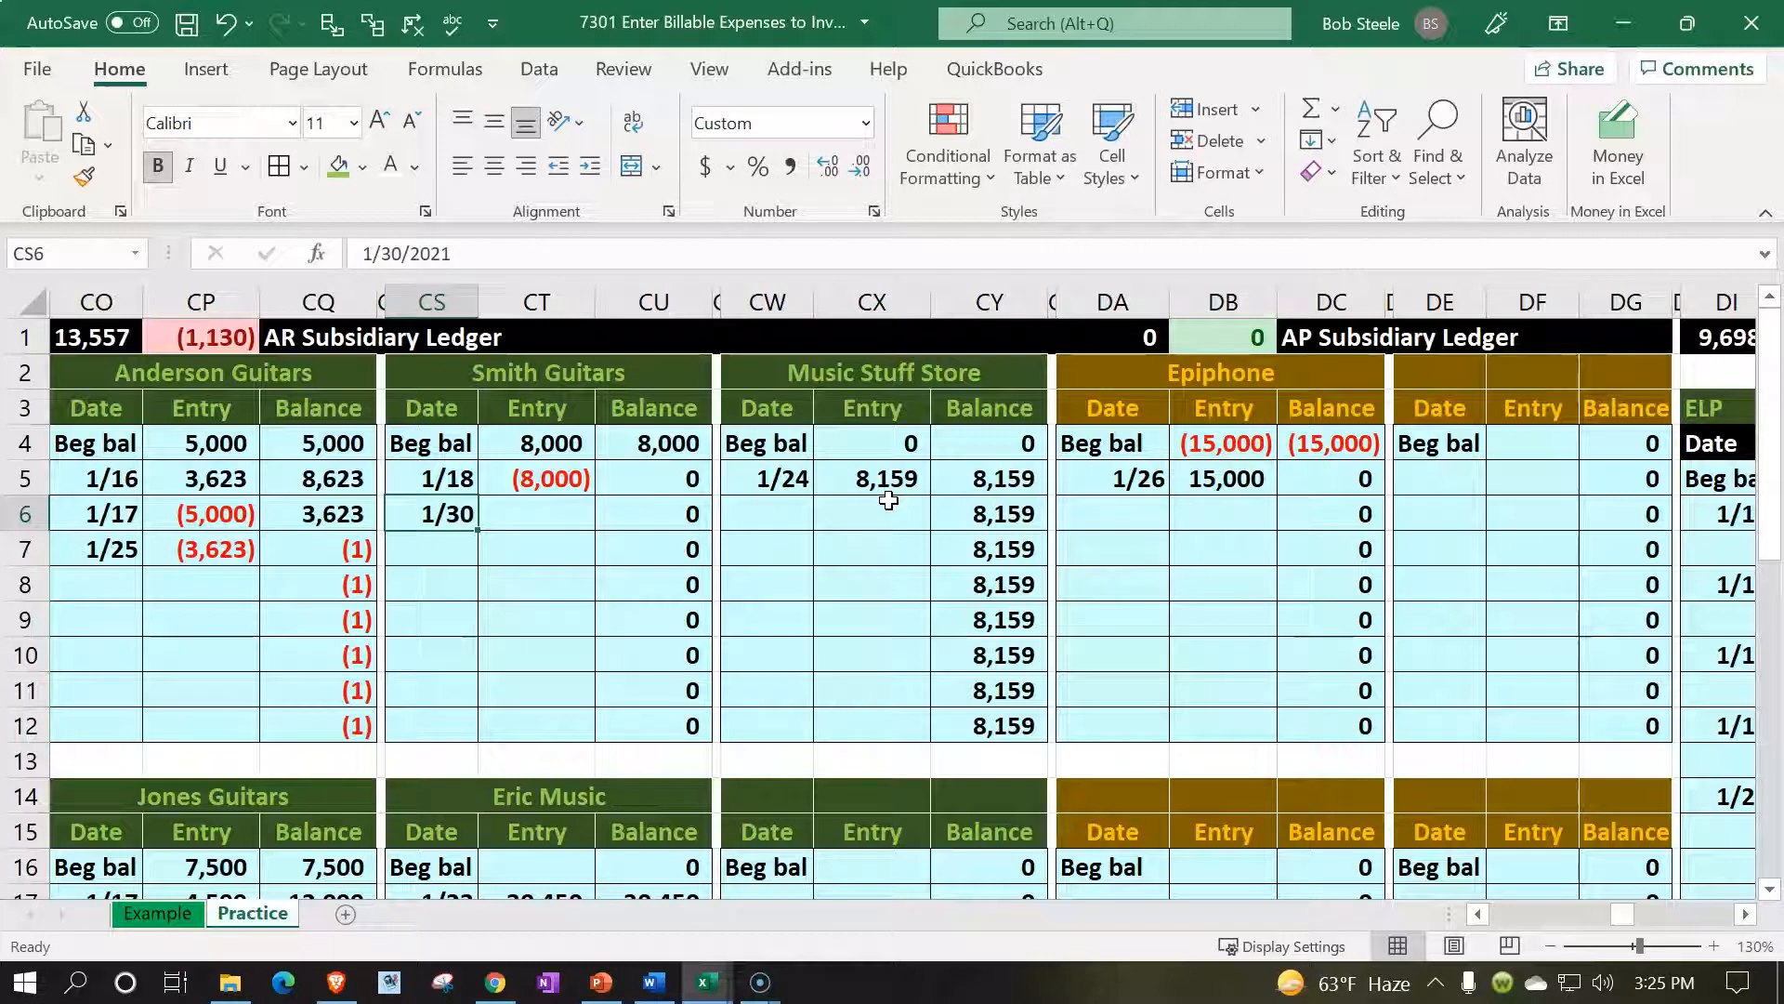
Link the Smith Guitars 1/30 entry amount in CT6 to the first Accounts Receivable debit in the journal with =AG5
left_click(574, 526)
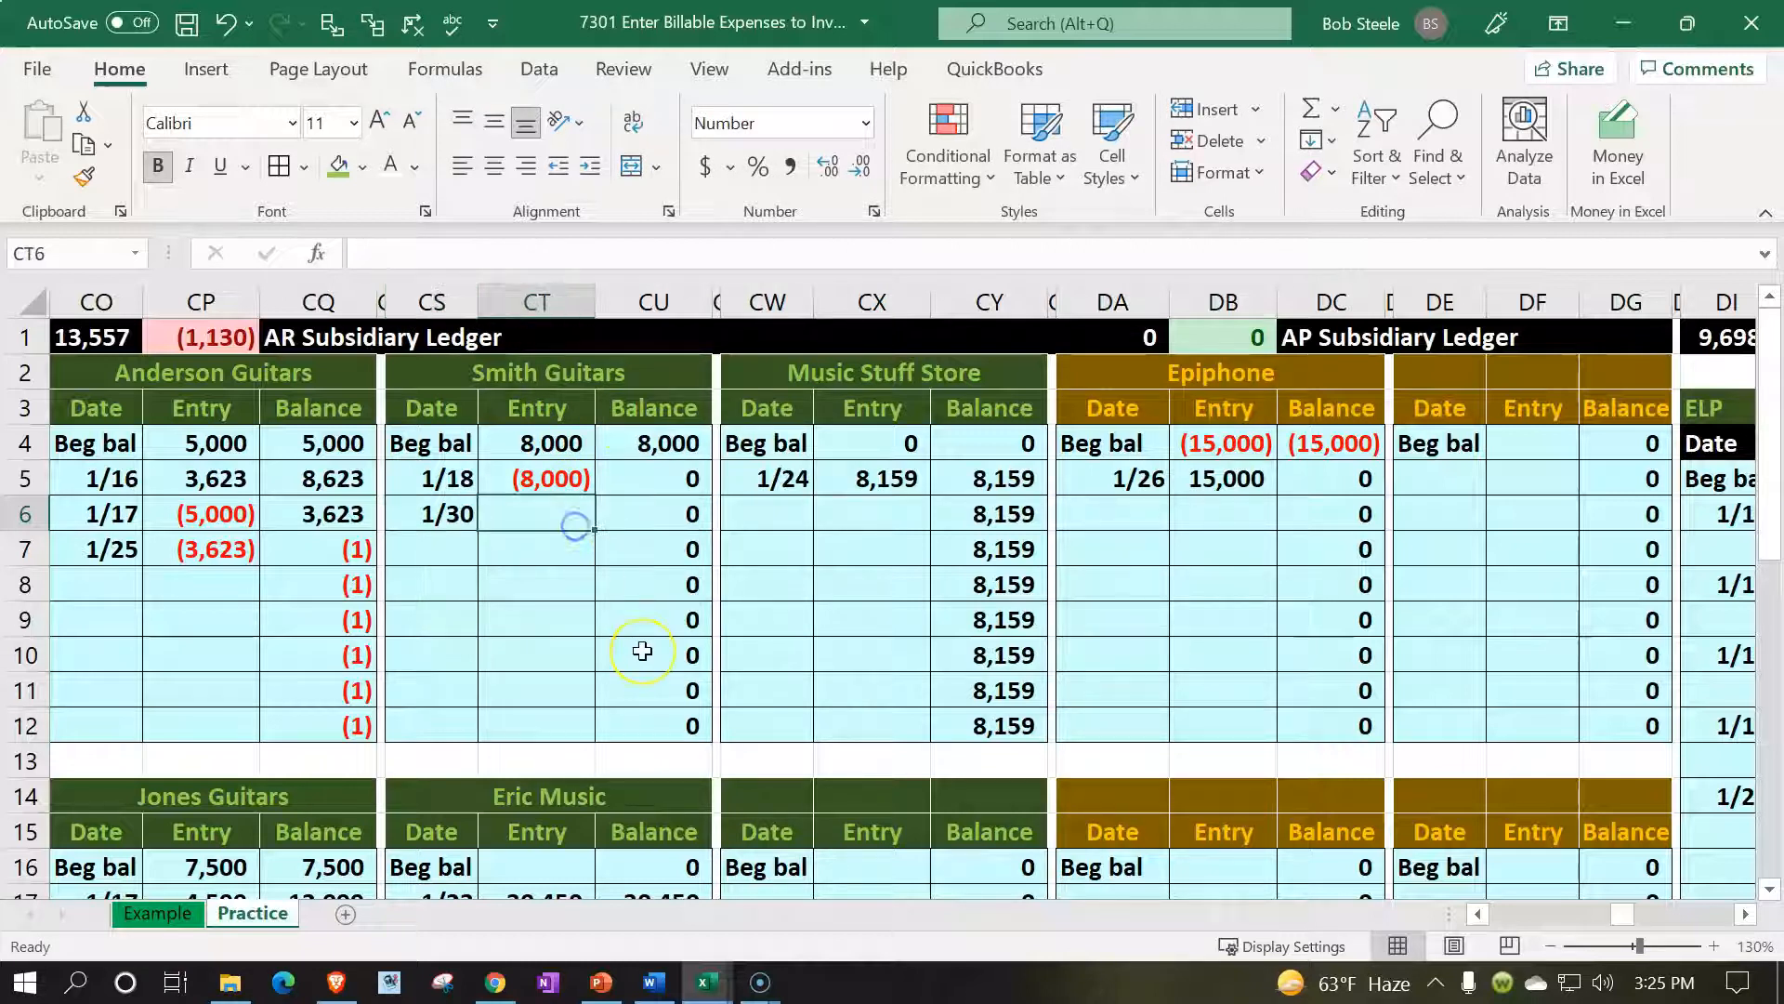
type("=")
key("Left")
key("Left")
key("Left")
key("Left")
key("Left")
key("Left")
key("Left")
key("Left")
key("Left")
key("Left")
key("Left")
key("Left")
key("Left")
key("Left")
key("Left")
key("Left")
key("Left")
key("Left")
key("Left")
key("Left")
key("Left")
key("Left")
key("Left")
key("Left")
key("Left")
key("Left")
key("Left")
key("Left")
key("Left")
key("Left")
key("Left")
key("Left")
key("Left")
key("Left")
key("Left")
key("Left")
key("Left")
key("Left")
key("Left")
key("Left")
key("Right")
key("Right")
key("Right")
key("Up")
key("Left")
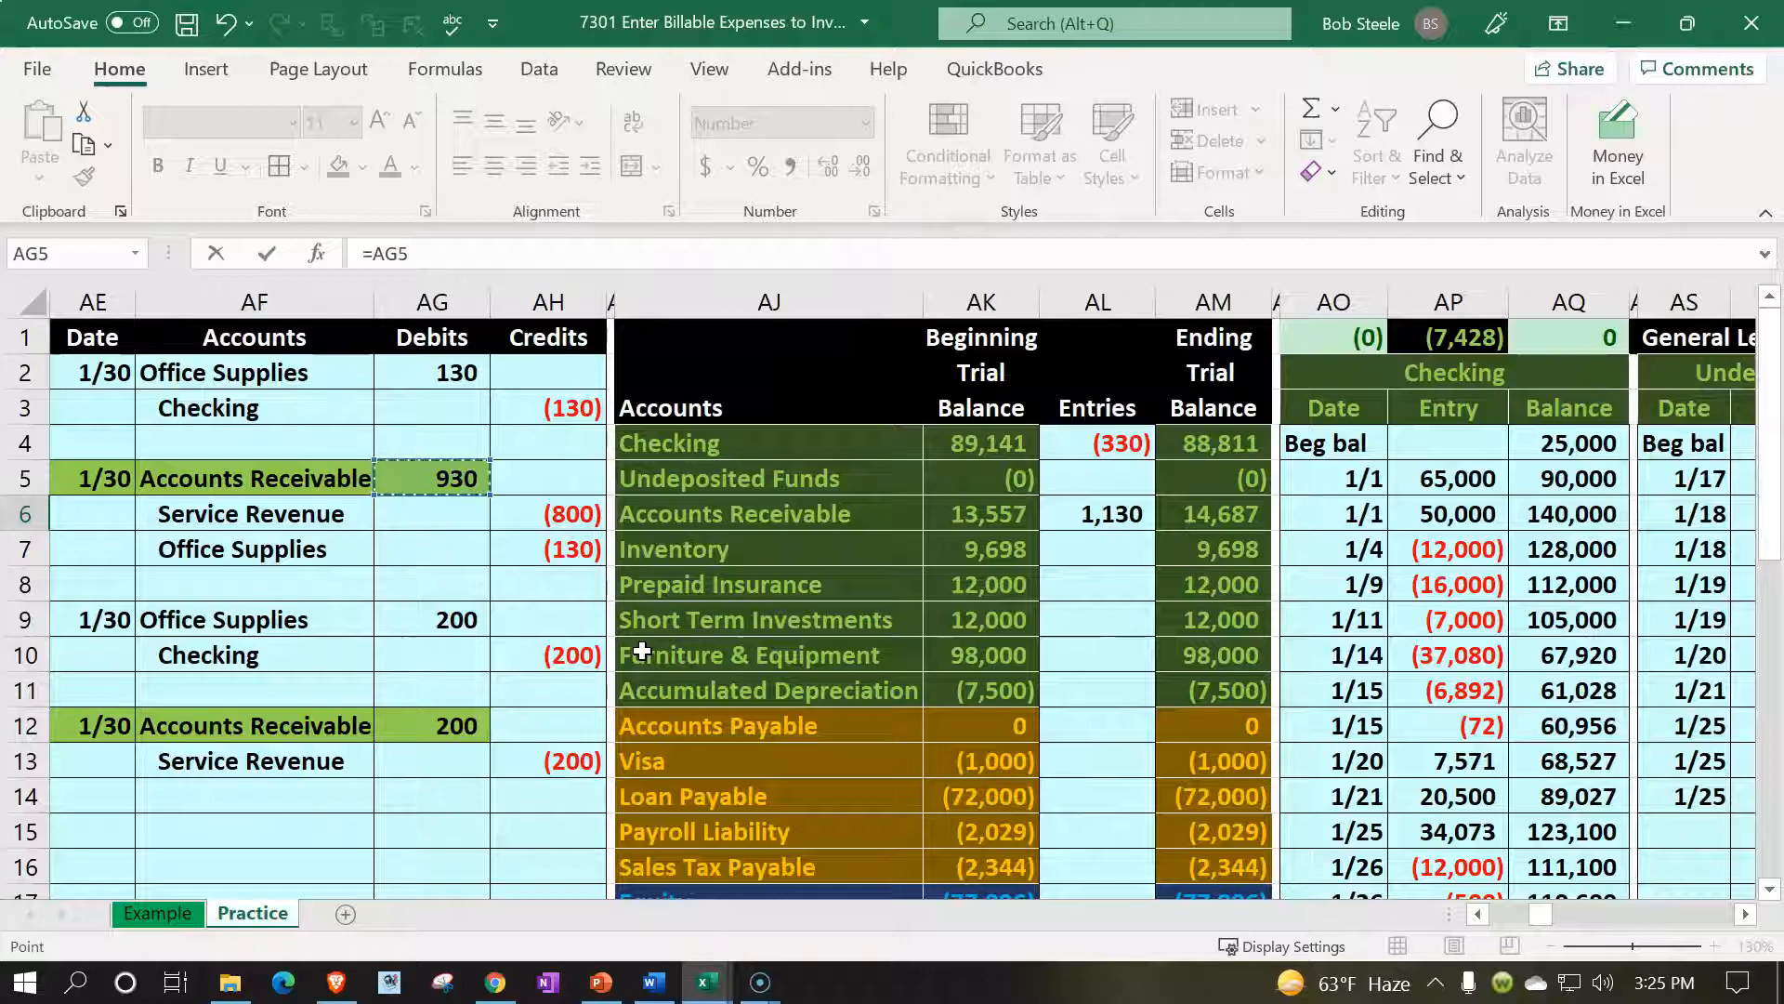
key("Return")
key("Right")
key("Right")
key("Right")
key("Right")
key("Right")
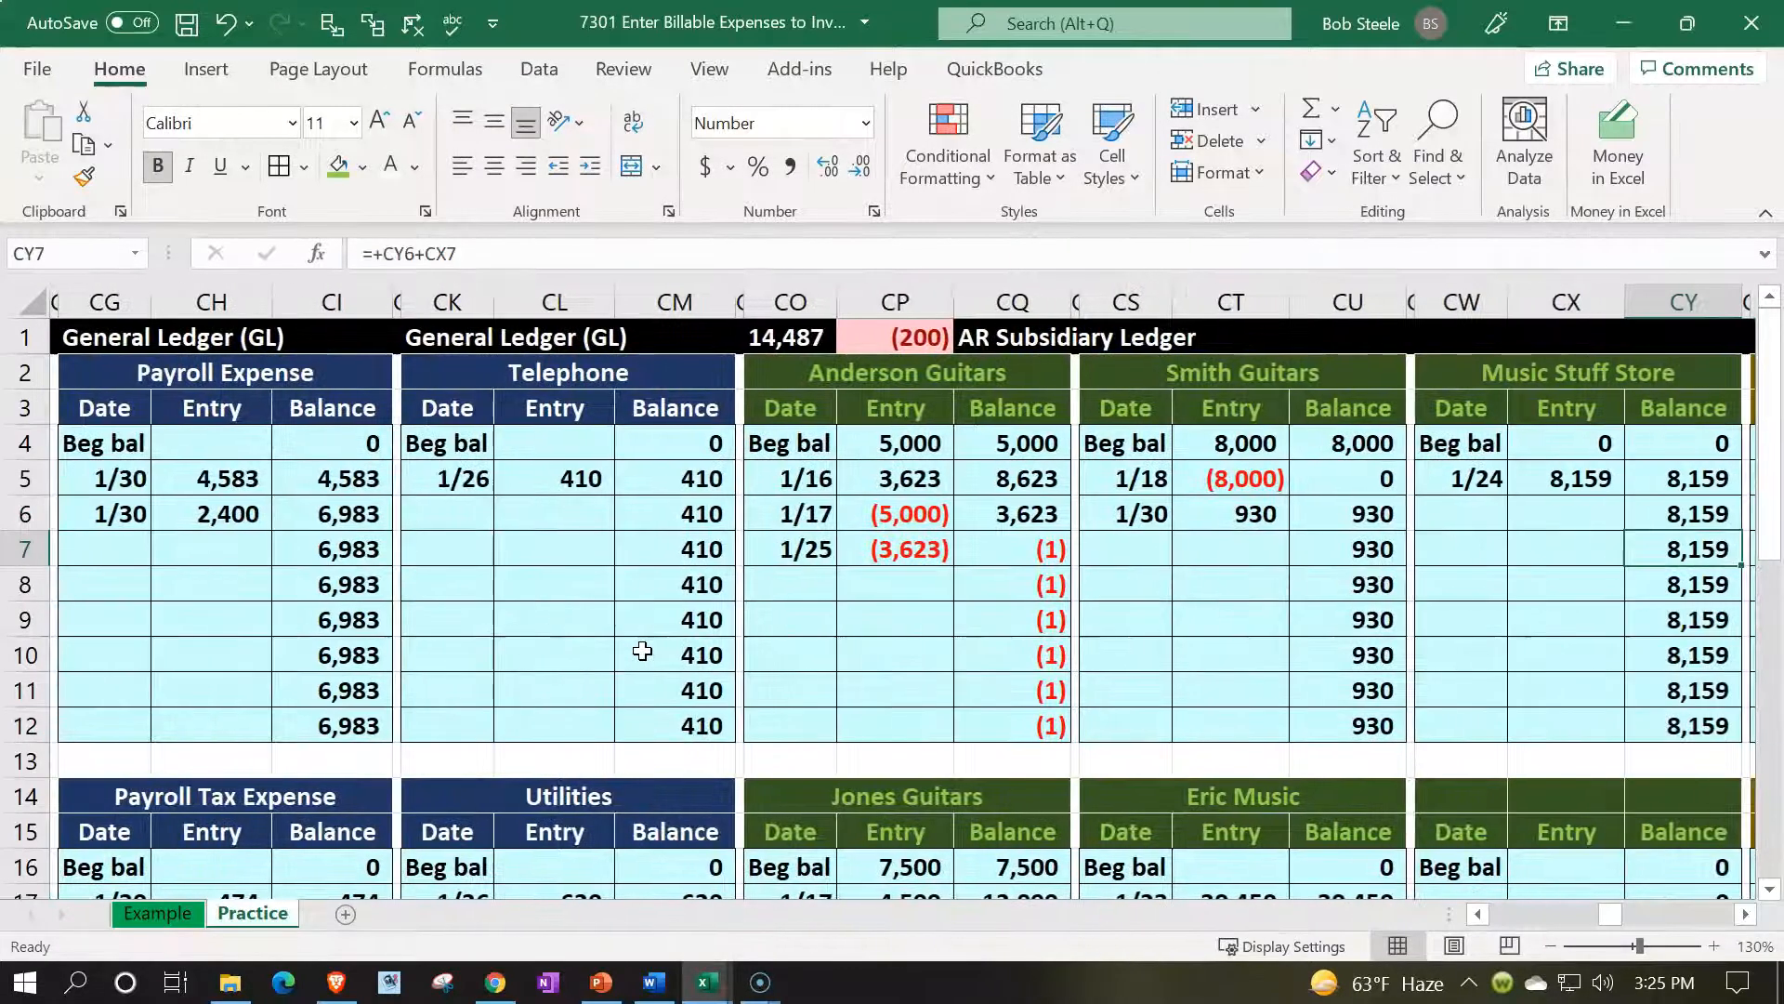
Enter the date 1/30 in CO20, the next empty row of the Jones Guitars account in the AR Subsidiary Ledger
left_click(889, 755)
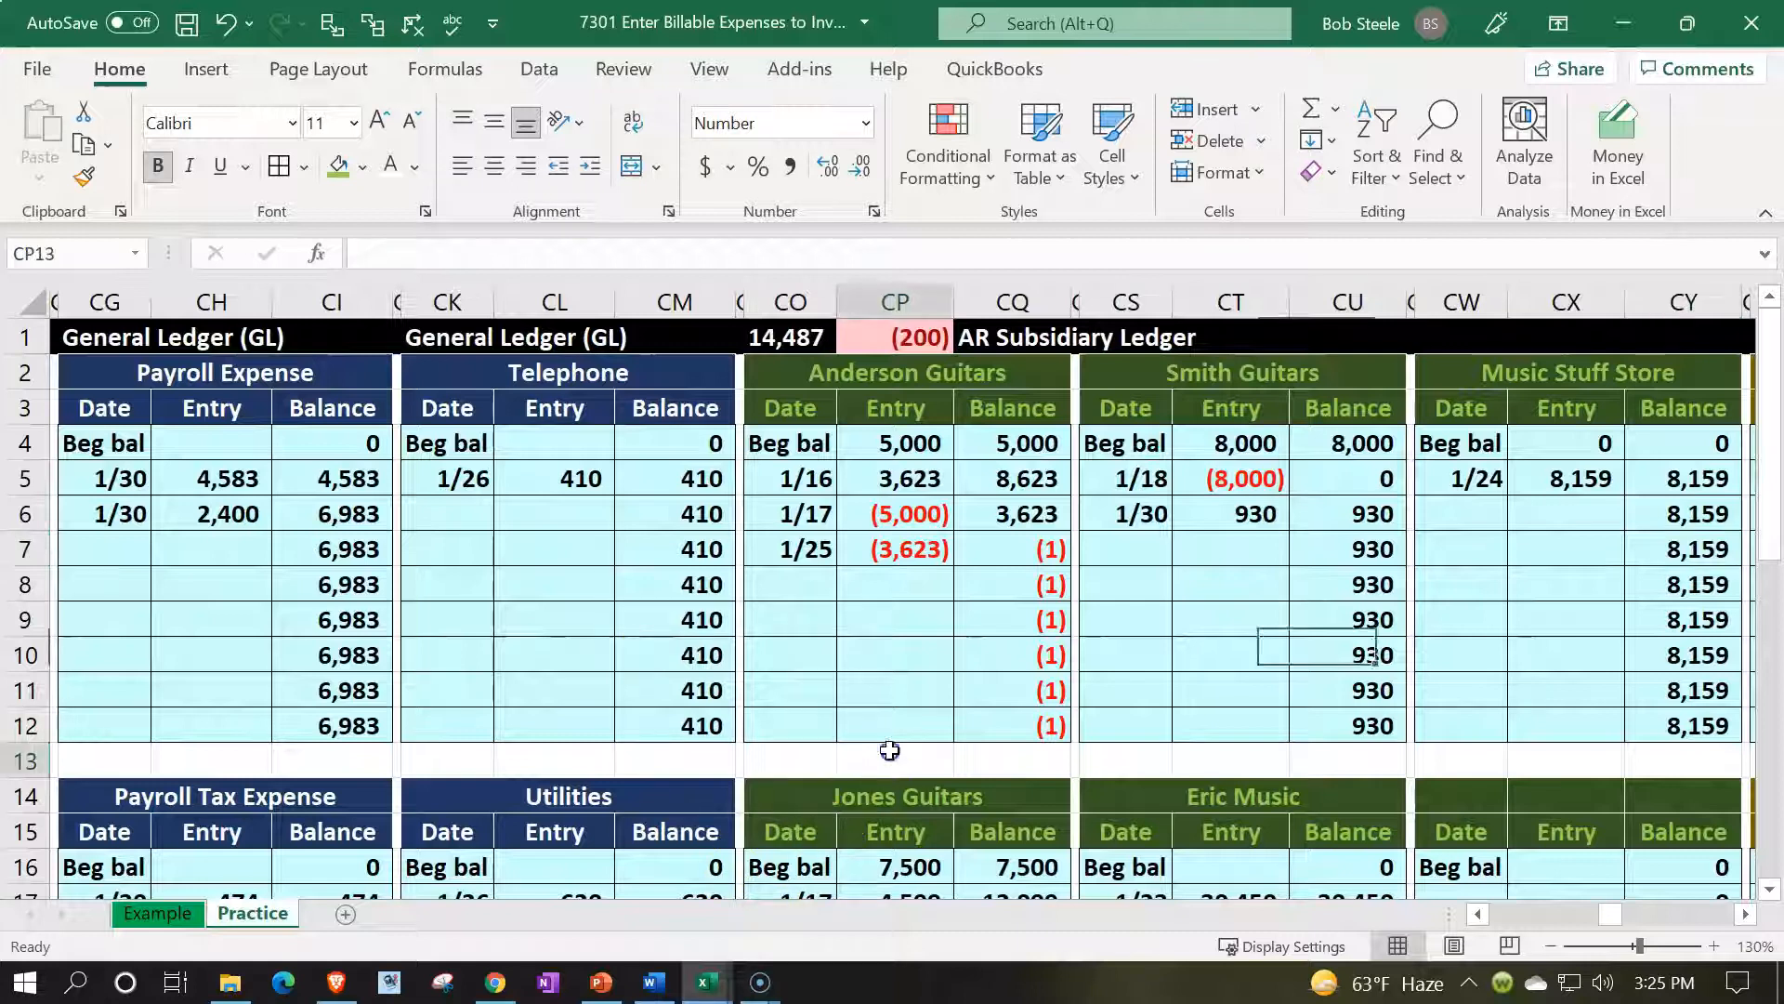
scroll(883, 748, "down", 2)
left_click(820, 795)
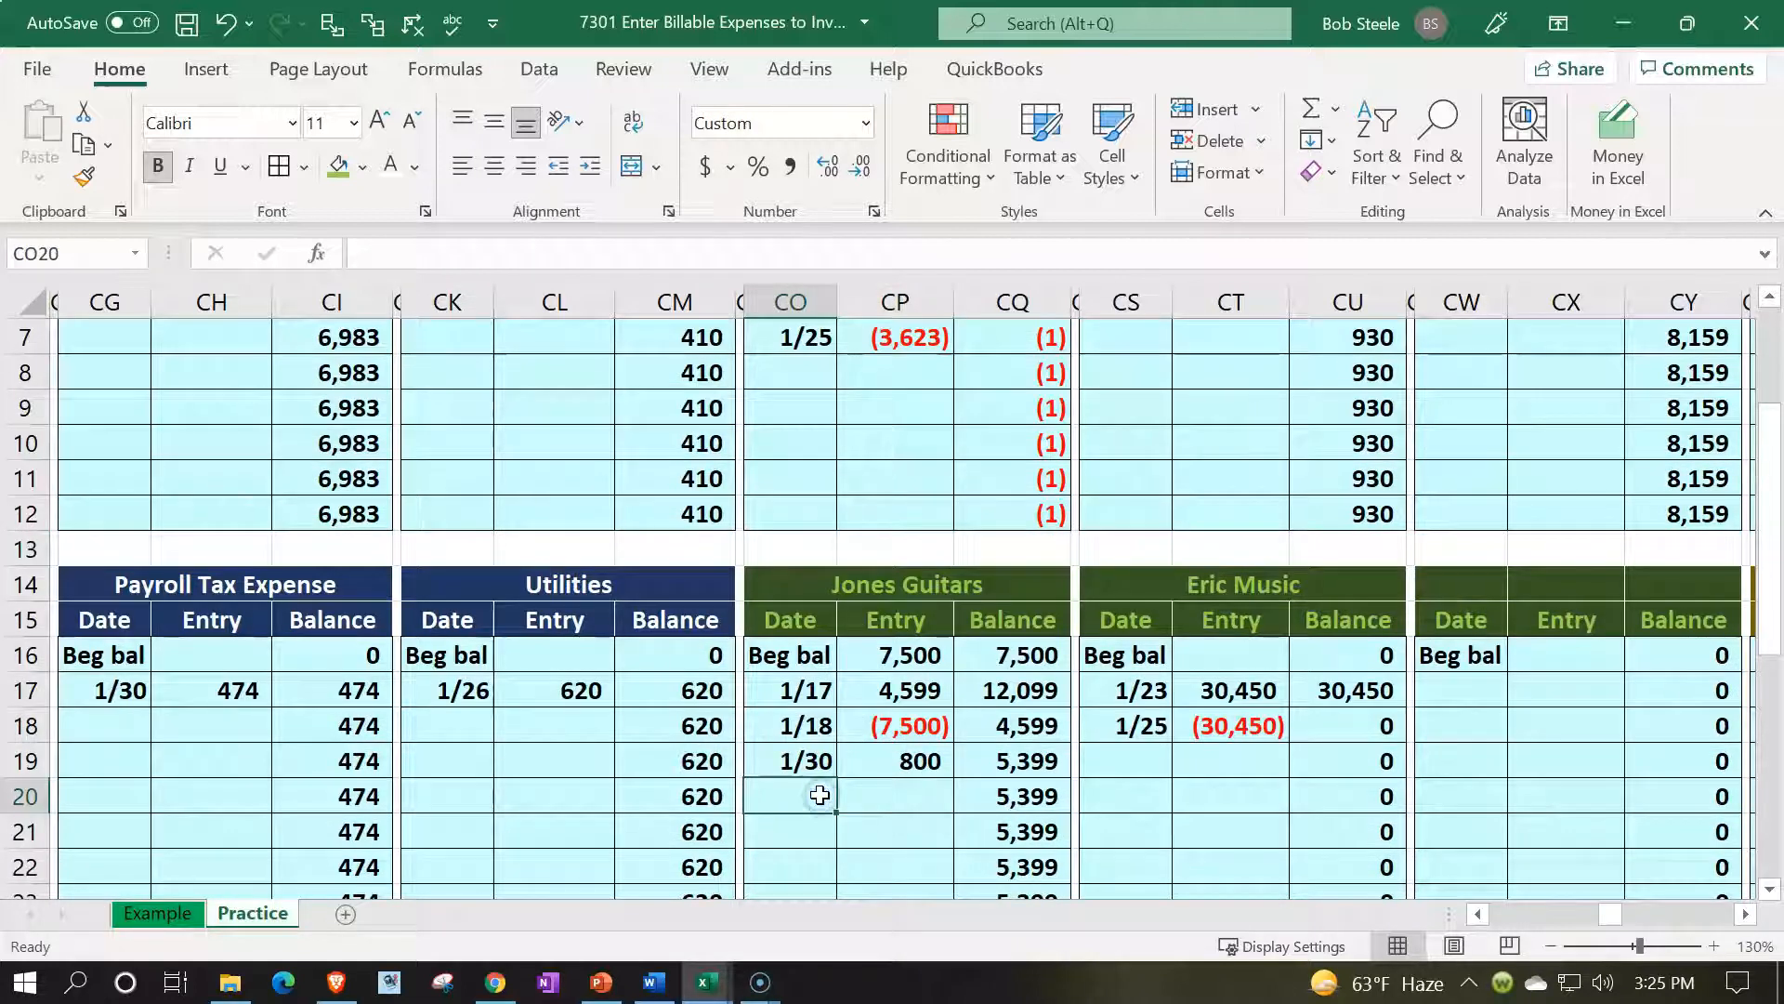
type("1/31")
key("Tab")
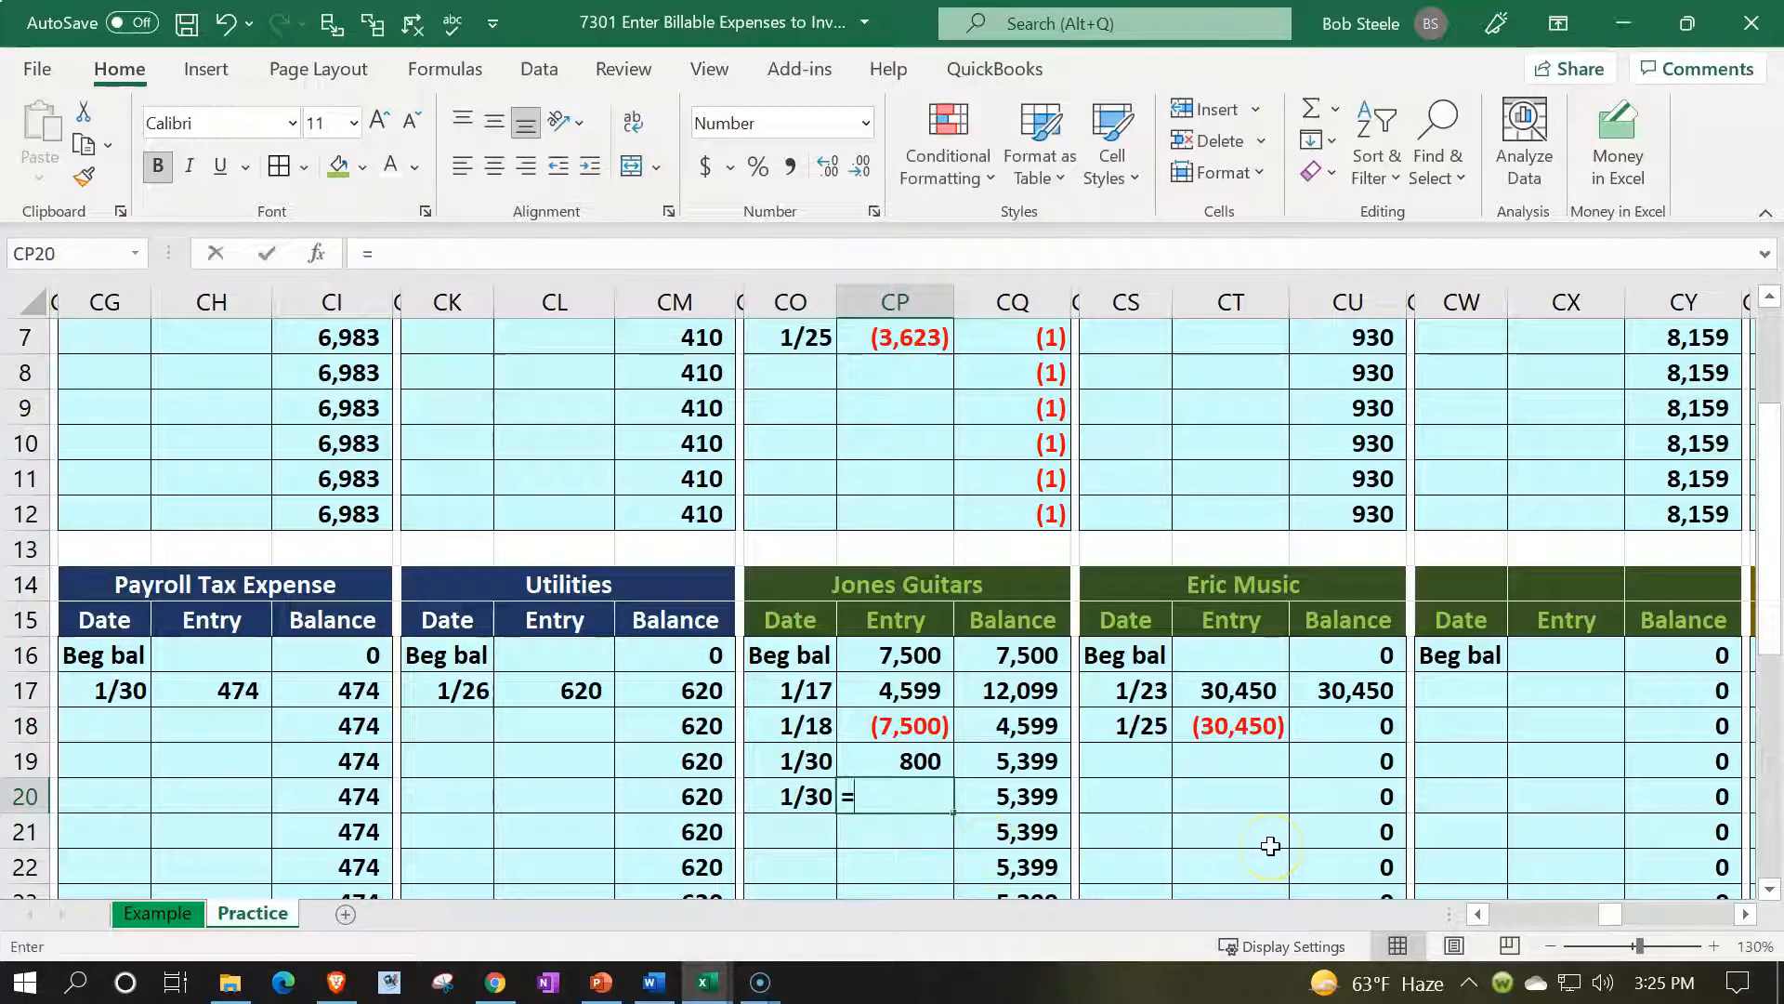
Link the Jones Guitars 1/30 entry amount in CP20 to the second Accounts Receivable debit in the journal with =AG12
type("=")
key("Left")
key("Left")
key("Left")
key("Left")
key("Left")
key("Left")
key("Left")
key("Left")
key("Left")
key("Left")
key("Left")
key("Left")
key("Left")
key("Left")
key("Left")
key("Left")
key("Left")
key("Left")
key("Left")
key("Left")
key("Left")
key("Left")
key("Left")
key("Left")
key("Left")
key("Left")
key("Left")
key("Left")
key("Left")
key("Left")
key("Left")
key("Left")
key("Left")
key("Left")
key("Left")
key("Left")
key("Left")
key("Left")
key("Up")
key("Up")
key("Up")
key("Up")
key("Up")
key("Up")
key("Up")
key("Up")
key("Up")
key("Right")
key("Right")
key("Down")
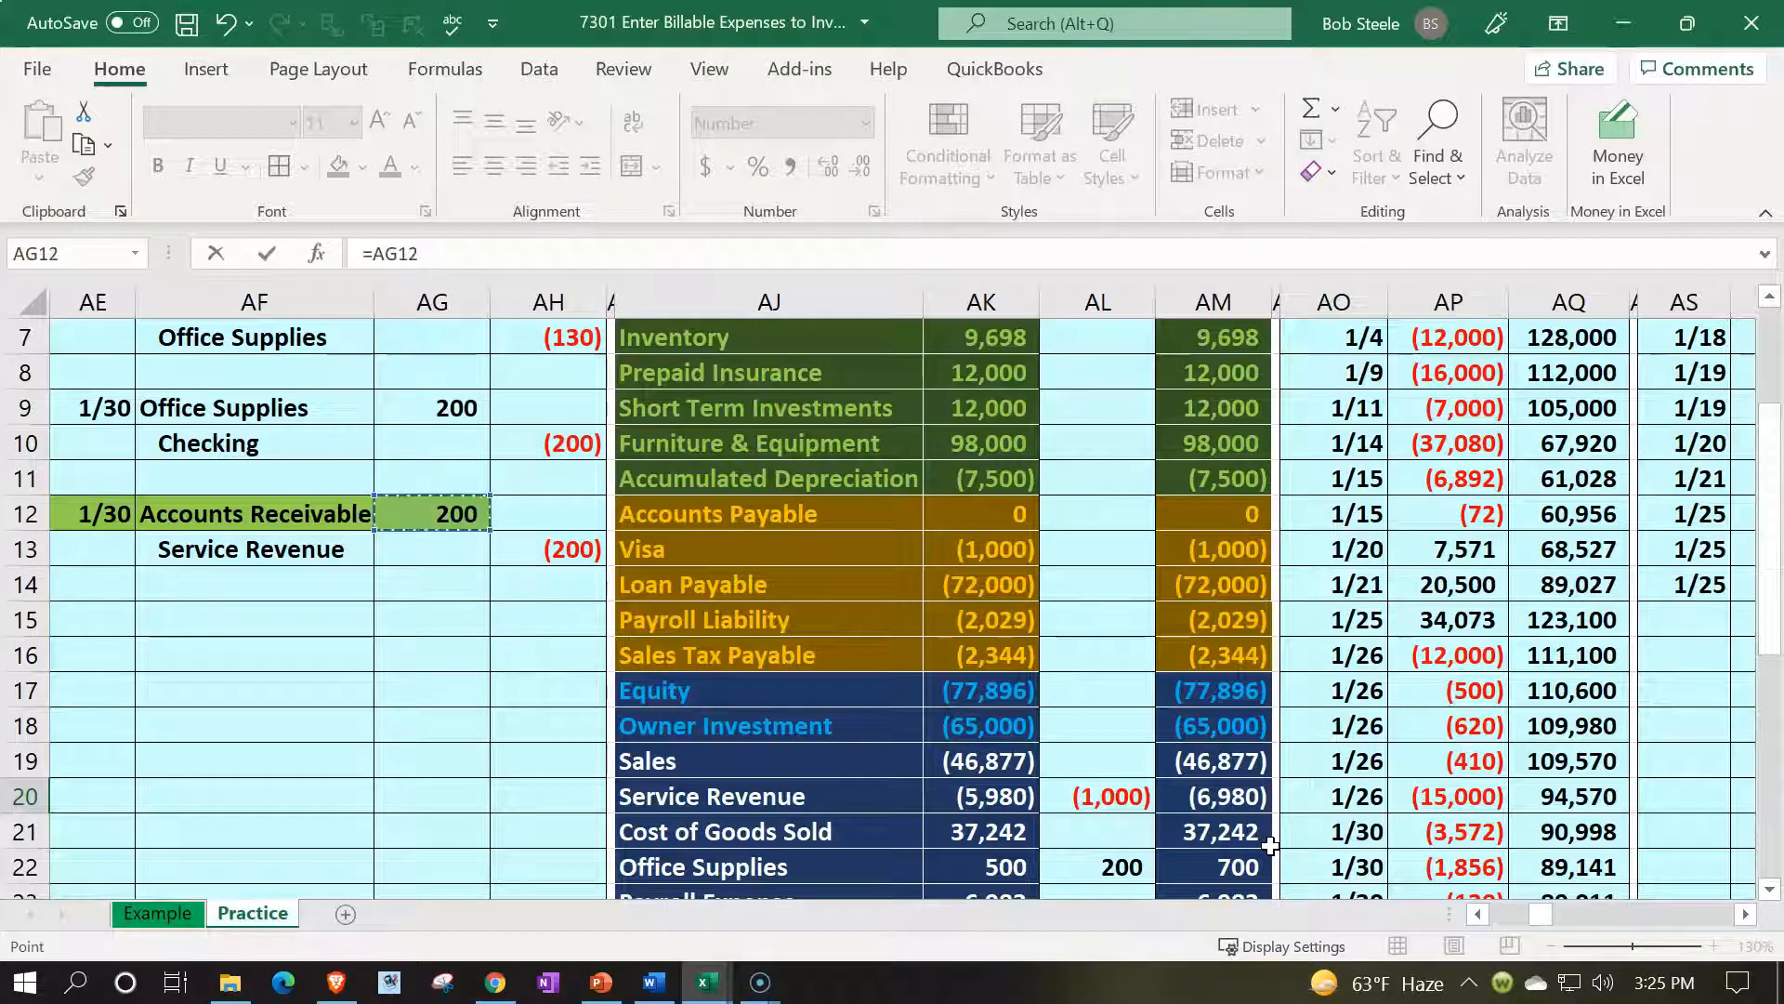
key("Return")
key("Right")
key("Right")
key("Right")
key("Right")
key("Right")
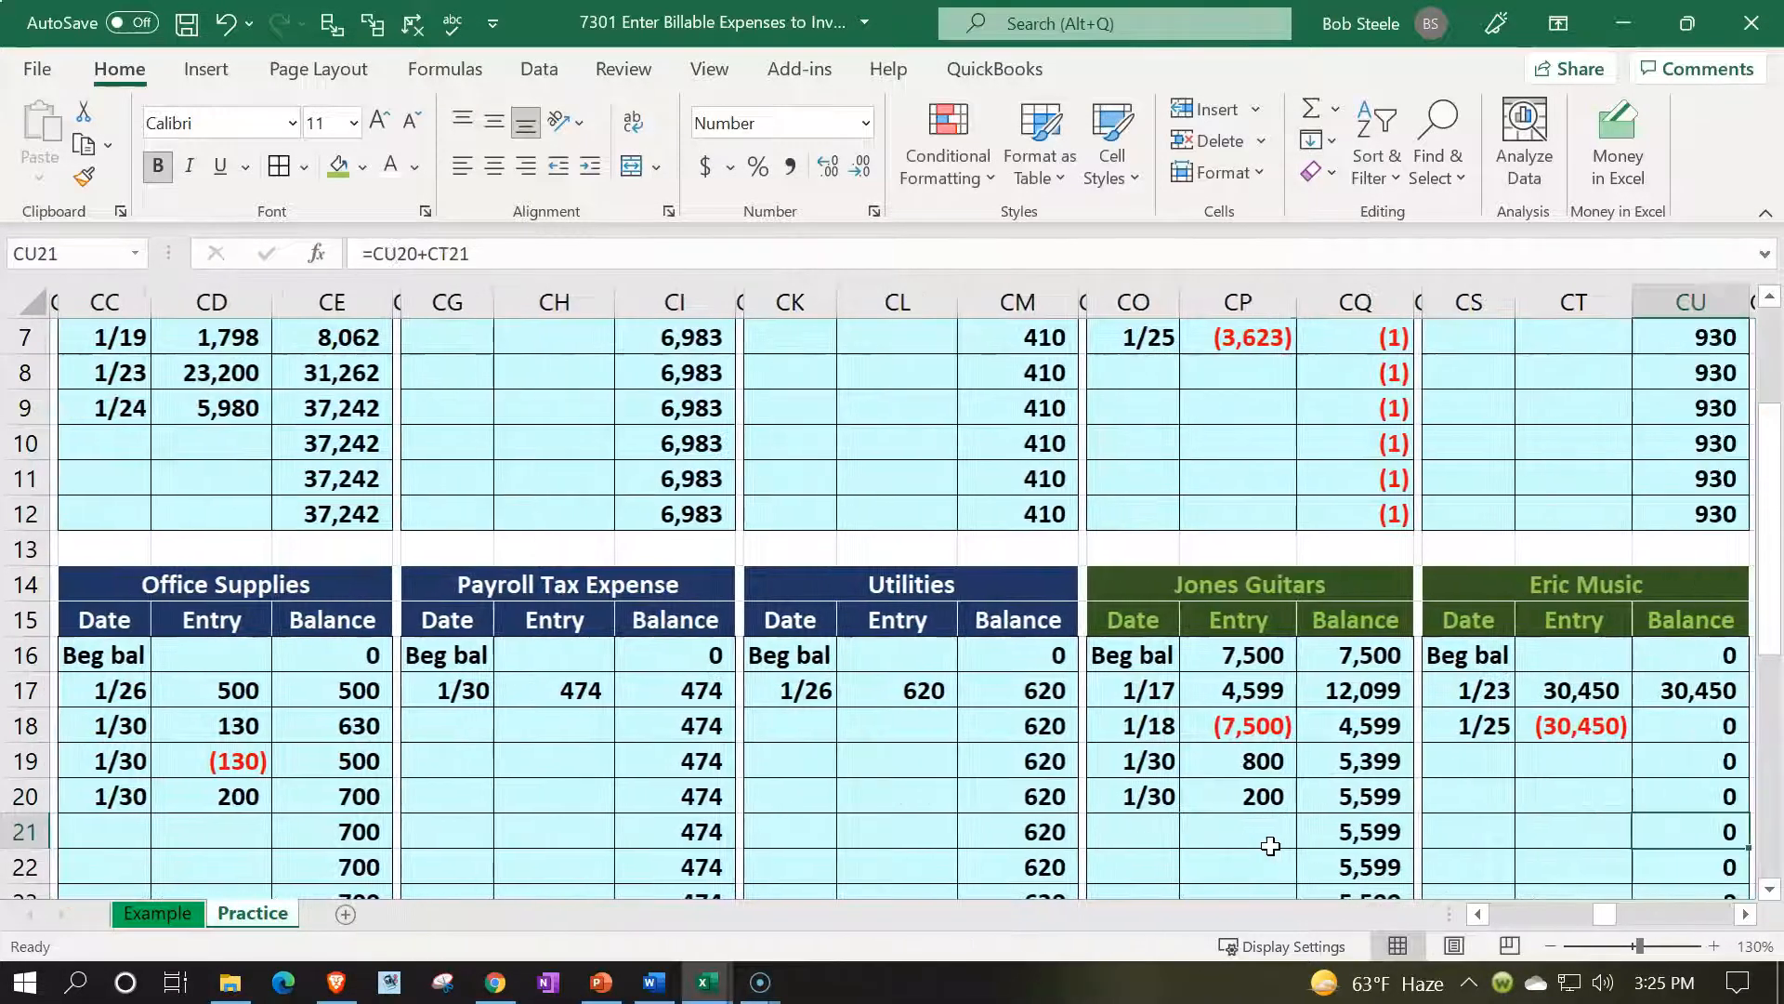
key("Left")
key("Left")
key("Left")
key("Up")
key("Left")
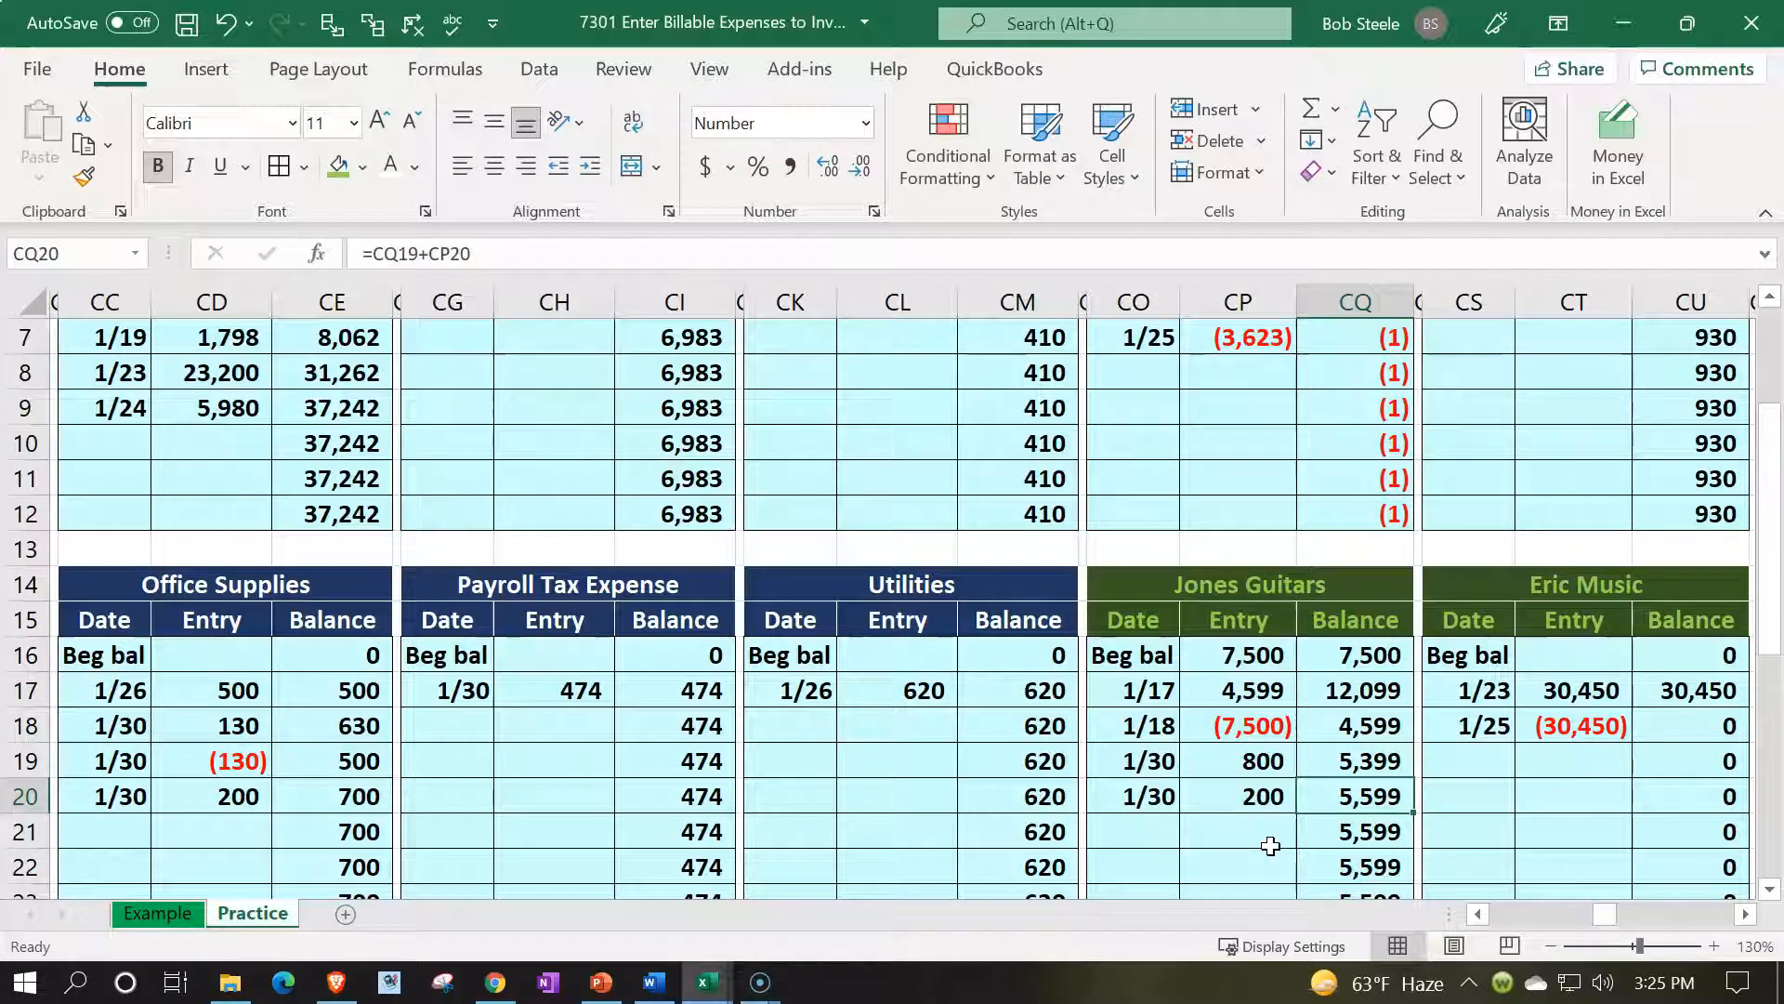
Inspect the formula in CO1 that adds up the customer balances of the AR Subsidiary Ledger and the cells it references
scroll(1702, 704, "up", 2)
left_click(1748, 912)
left_click(1748, 913)
left_click(1748, 913)
left_click(1748, 913)
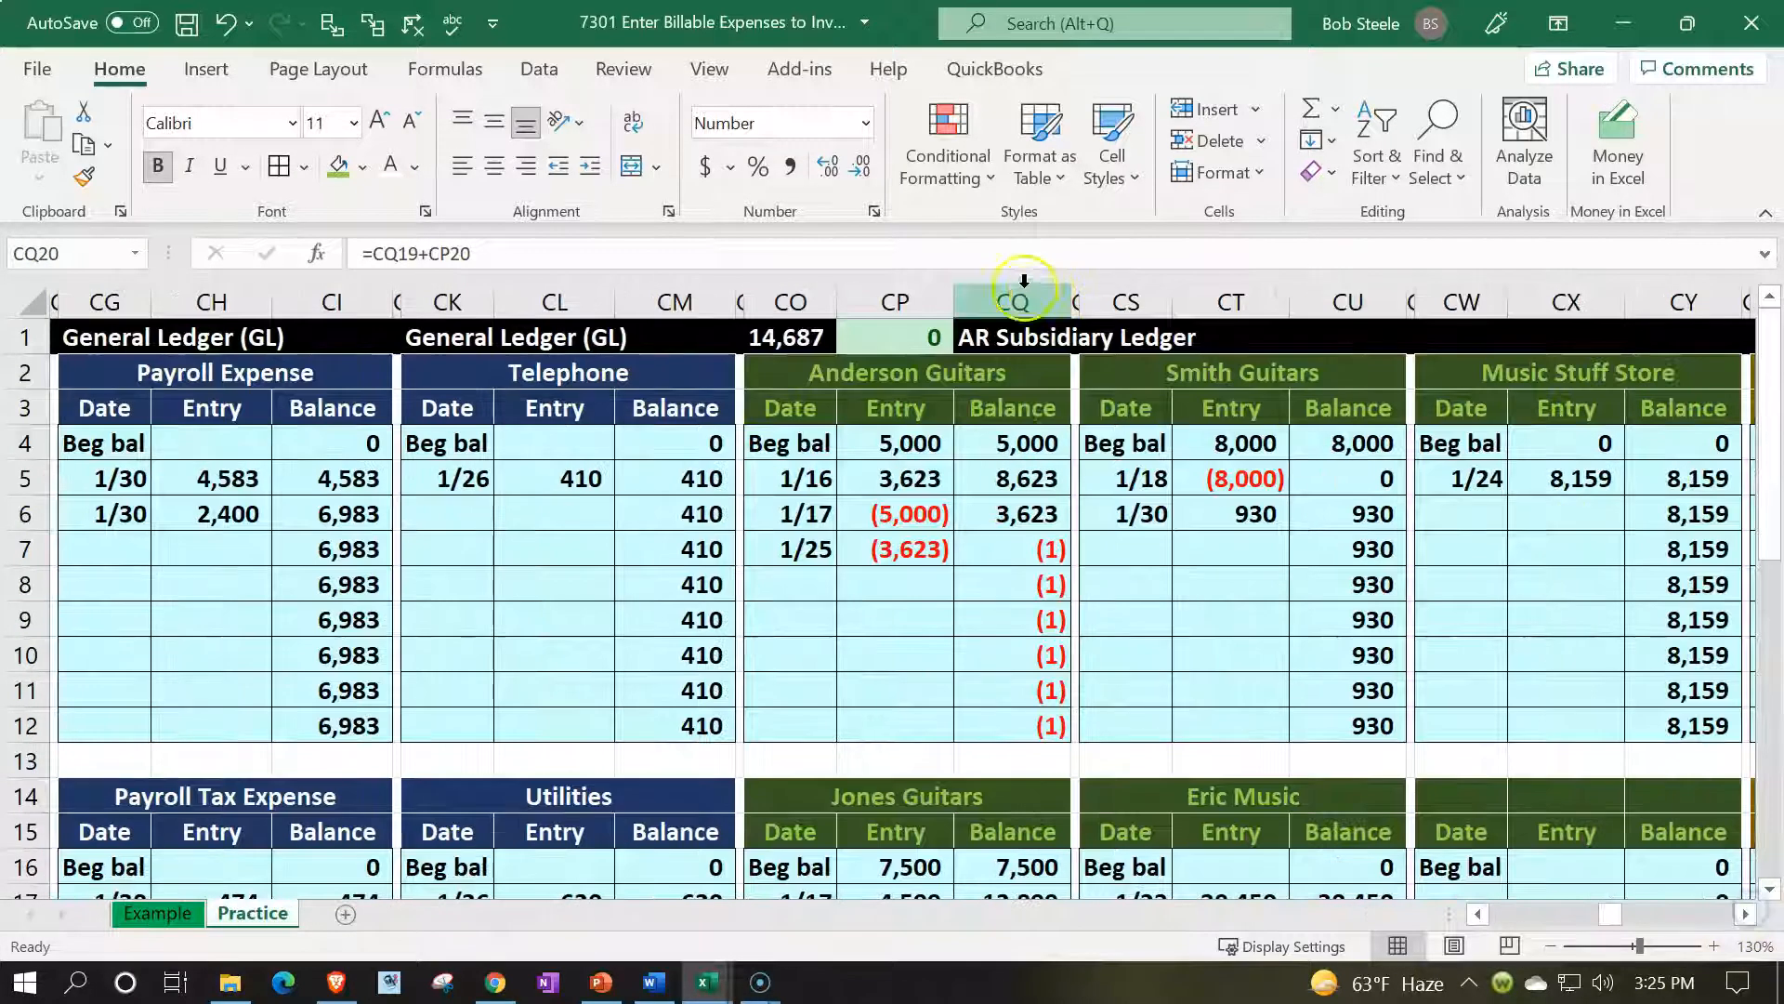
double_click(772, 334)
scroll(1755, 531, "down", 1)
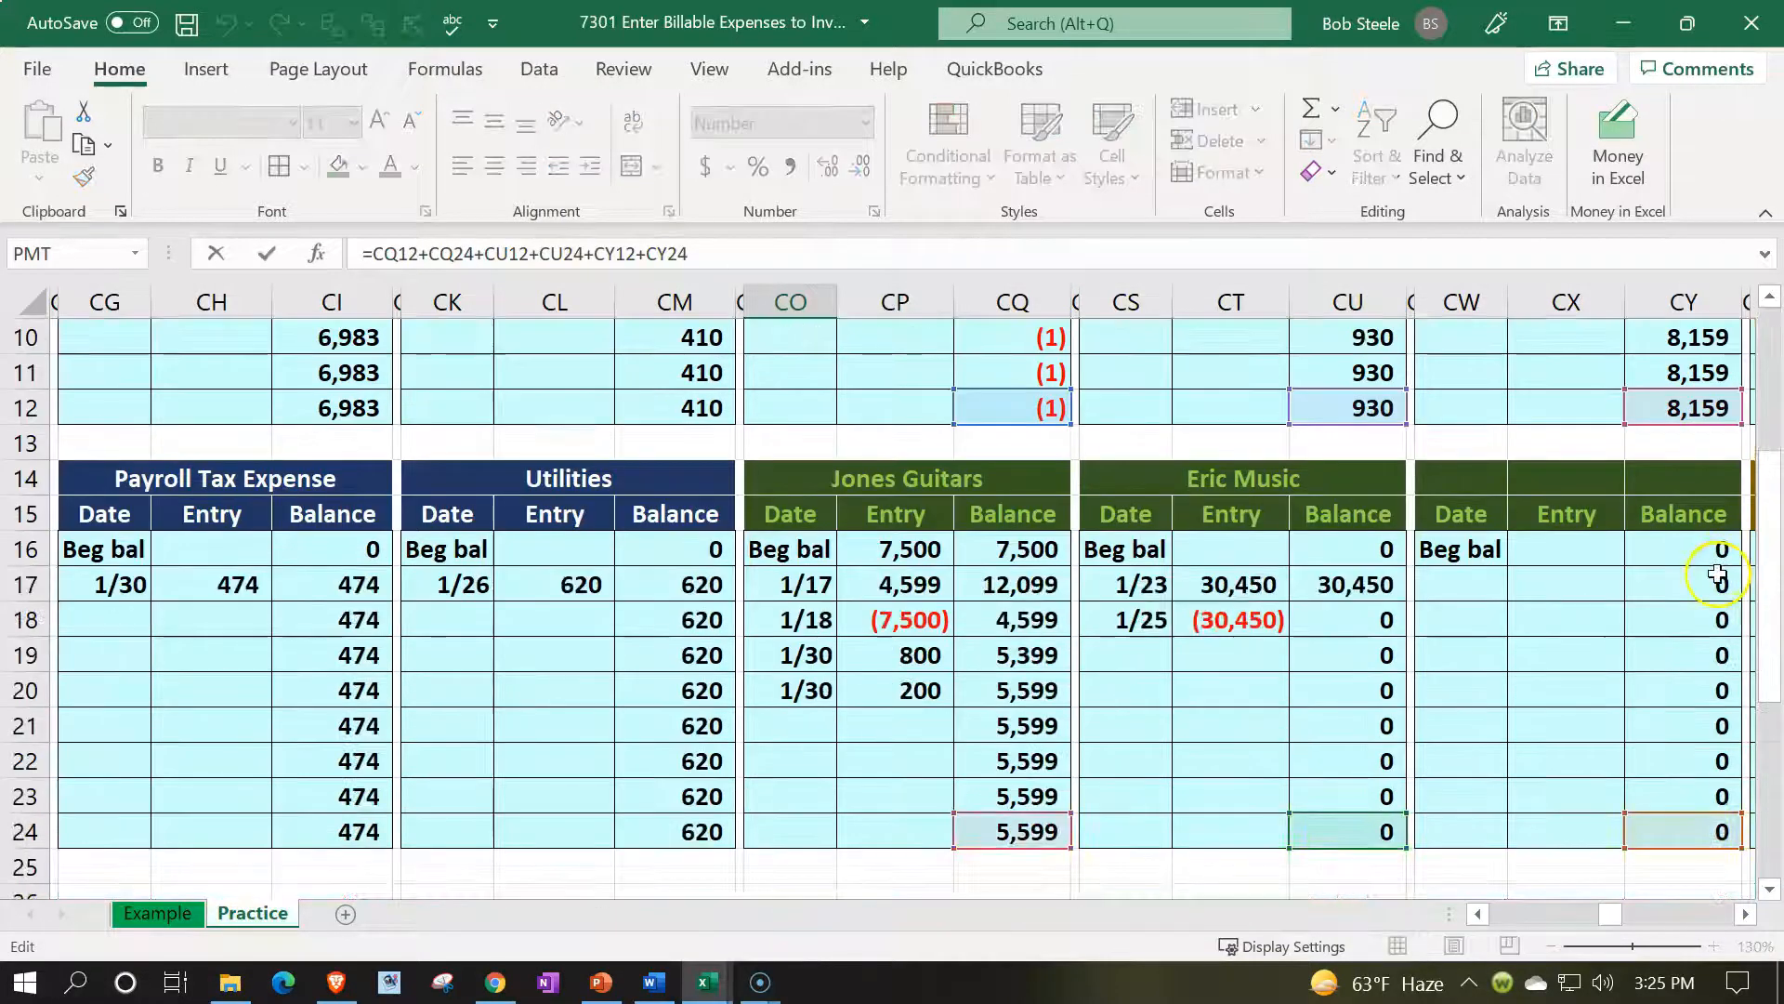
scroll(1718, 573, "up", 3)
key("Return")
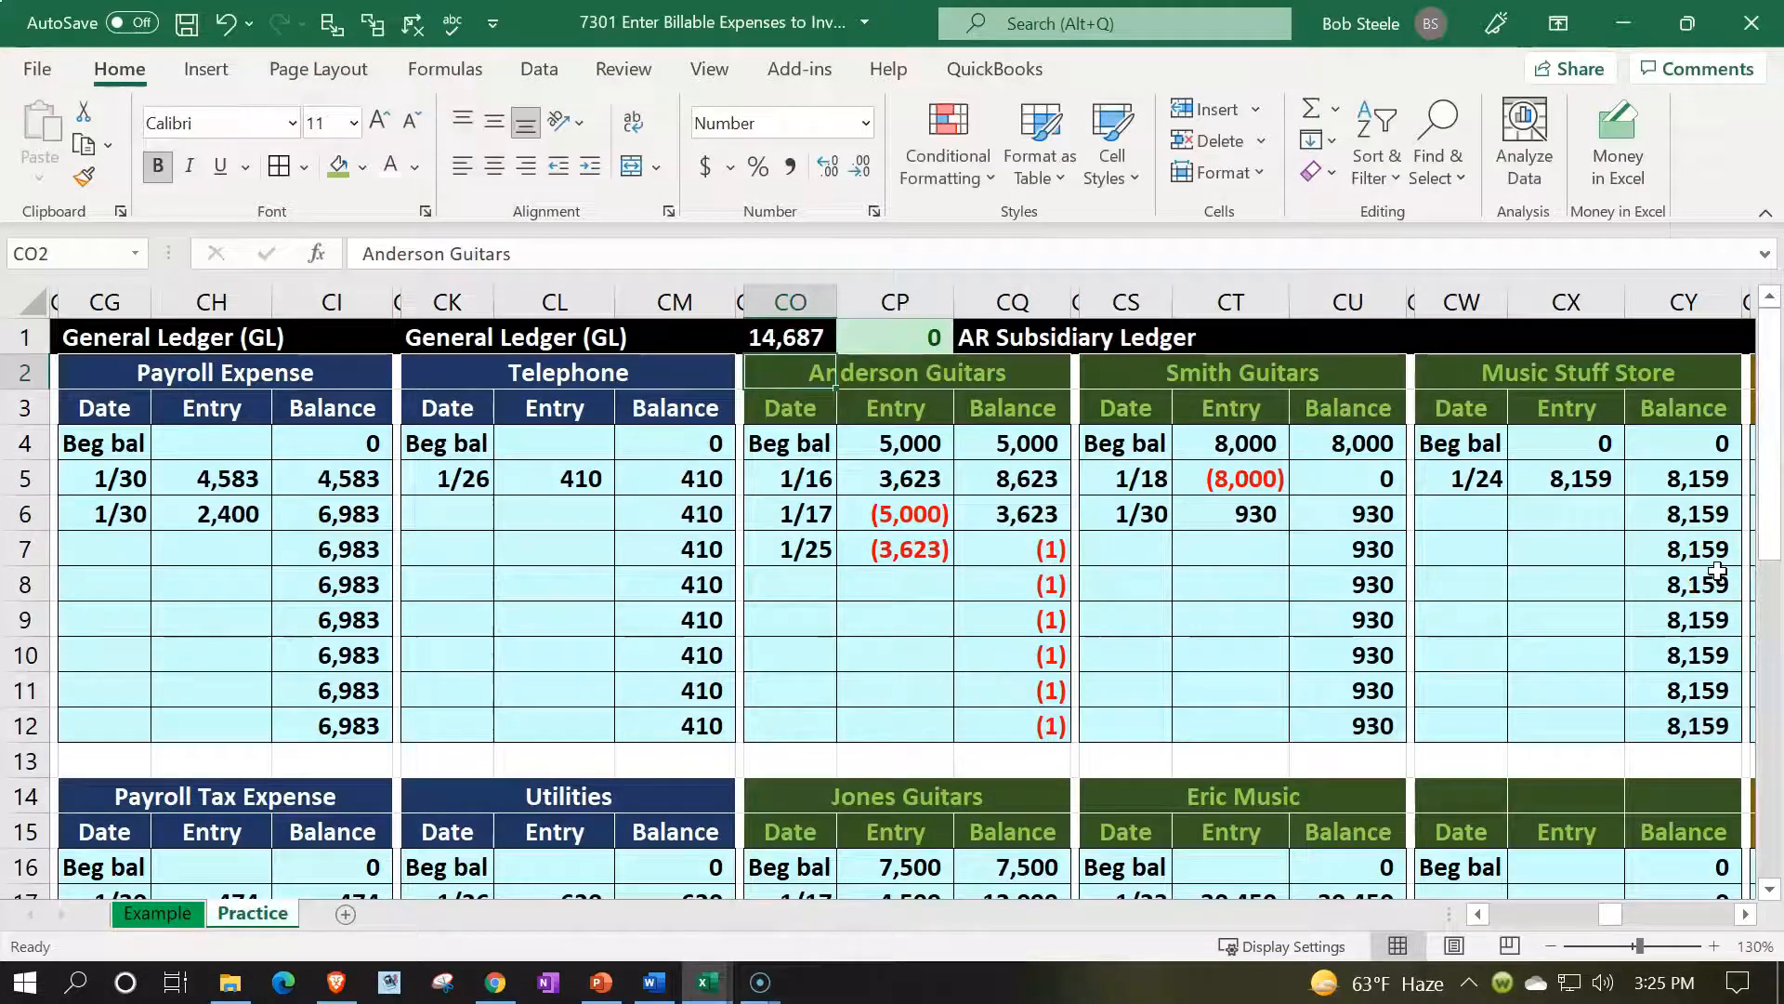
Check the difference formula in CP1 against the Accounts Receivable ending balance in AM6 of the trial balance
key("Up")
key("Right")
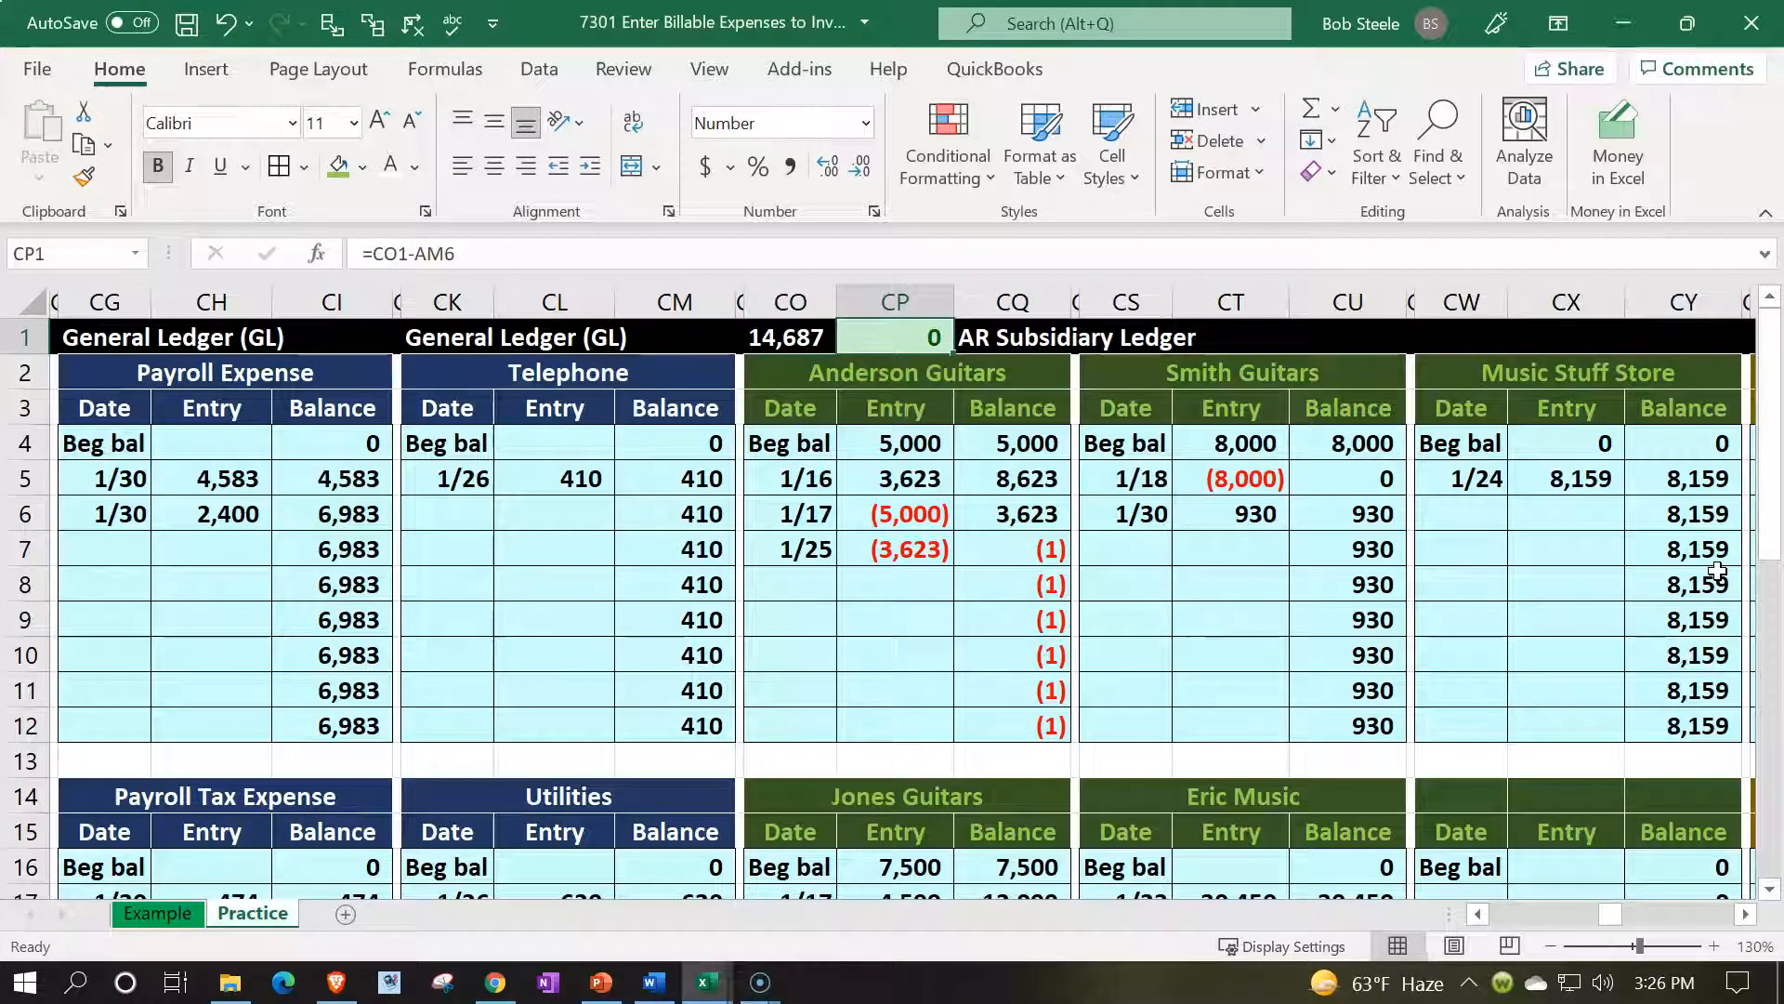
key("Left")
key("Left")
key("Left")
key("Left")
key("Left")
key("Left")
key("Left")
key("Left")
key("Left")
key("Left")
key("Left")
key("Left")
key("Left")
key("Left")
key("Left")
key("Left")
key("Left")
key("Left")
key("Left")
key("Left")
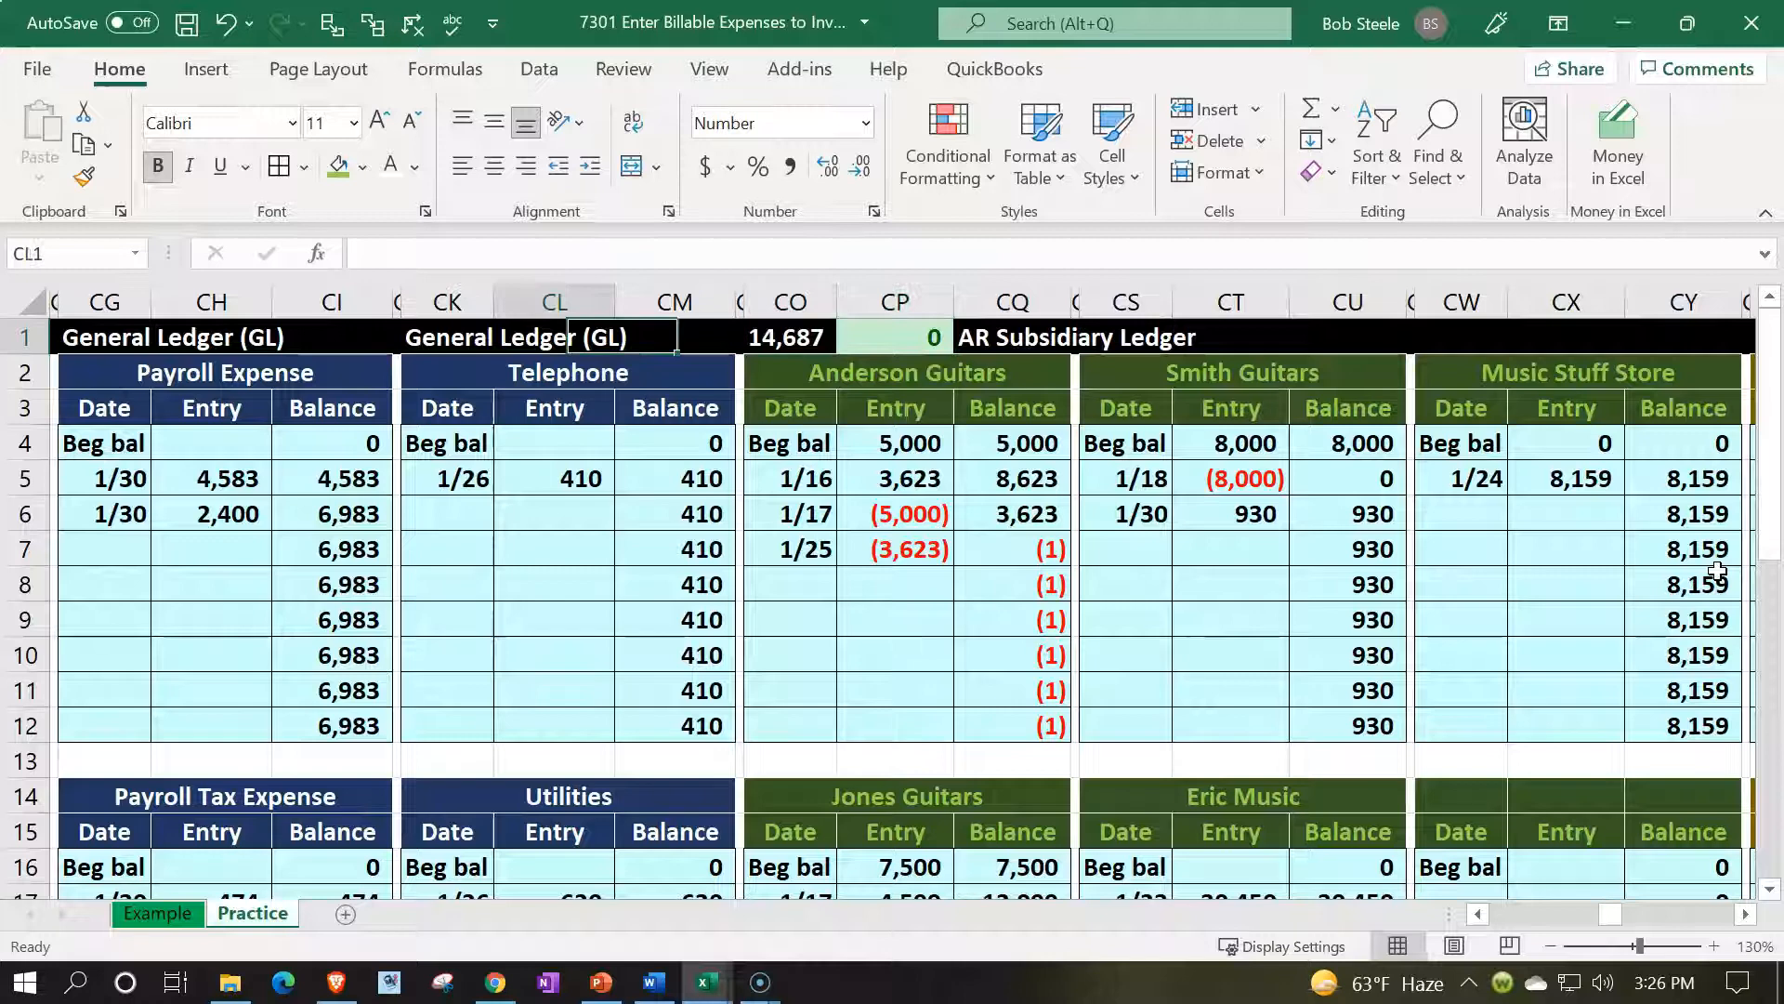
key("Left")
key("Left")
key("Left")
key("Left")
key("Left")
key("Left")
key("Left")
key("Left")
key("Left")
key("Left")
key("Left")
key("Left")
key("Left")
key("Left")
key("Left")
key("Left")
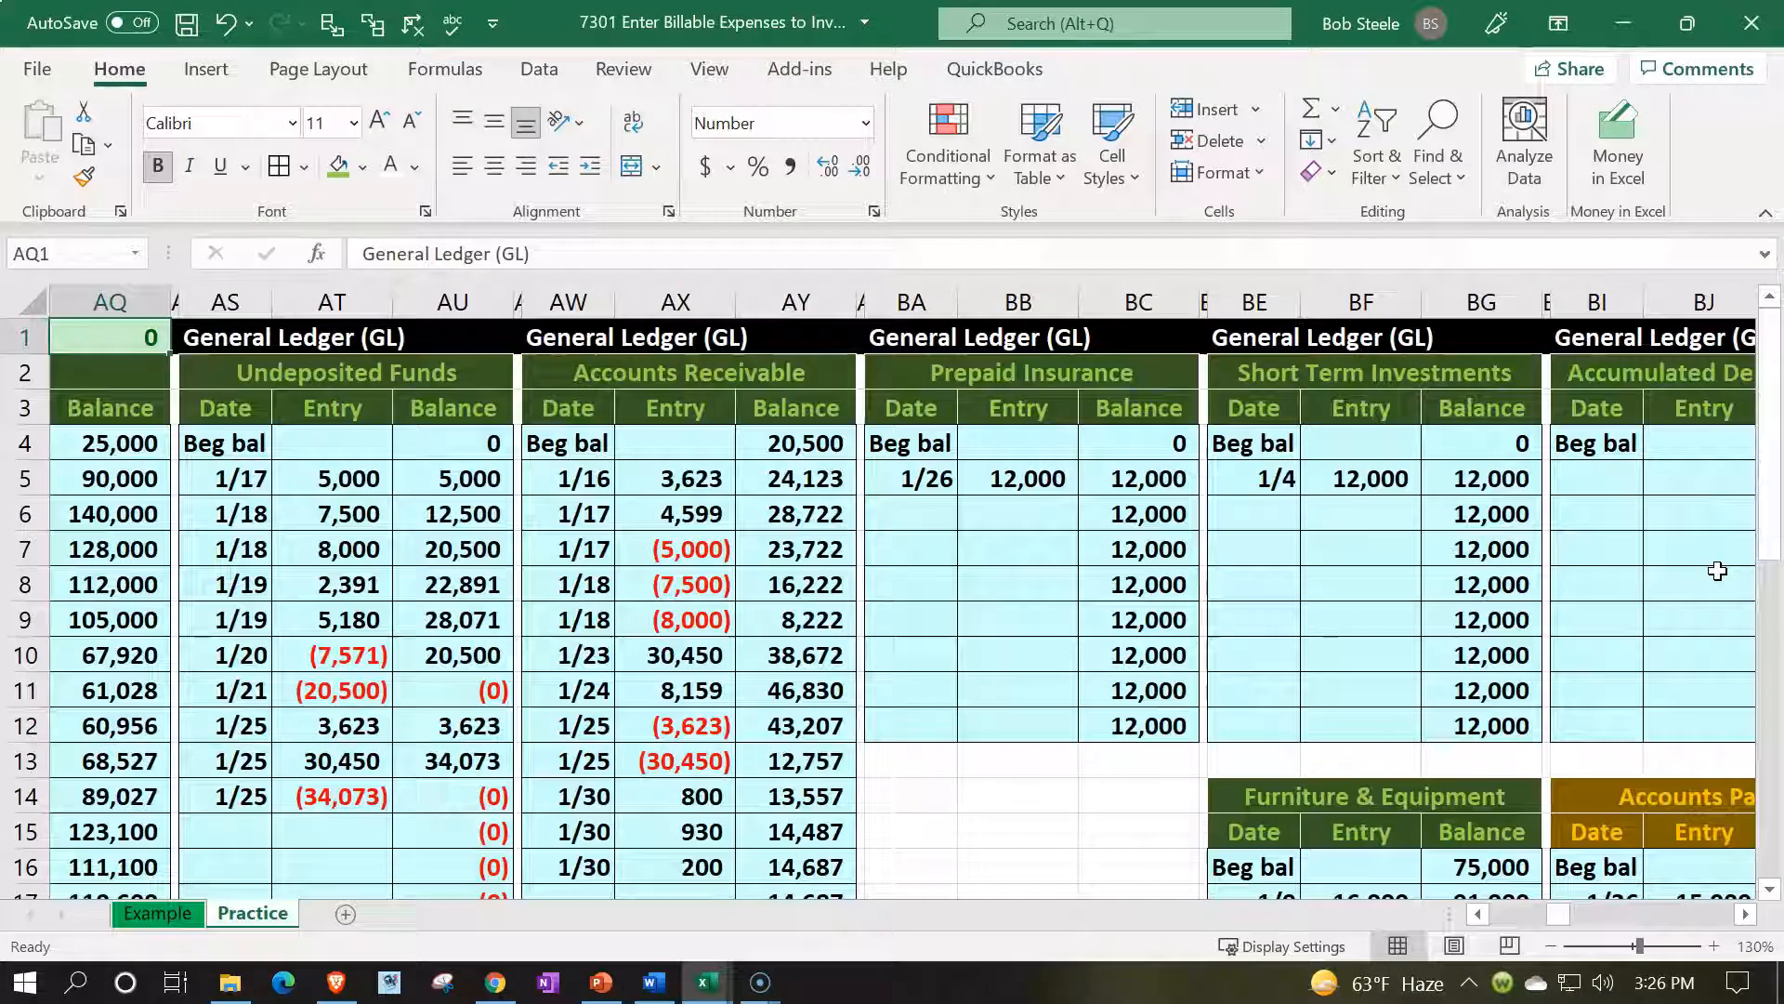
key("Left")
key("Left")
key("Left")
key("Left")
key("Left")
key("Left")
key("Left")
key("Left")
key("Left")
key("Left")
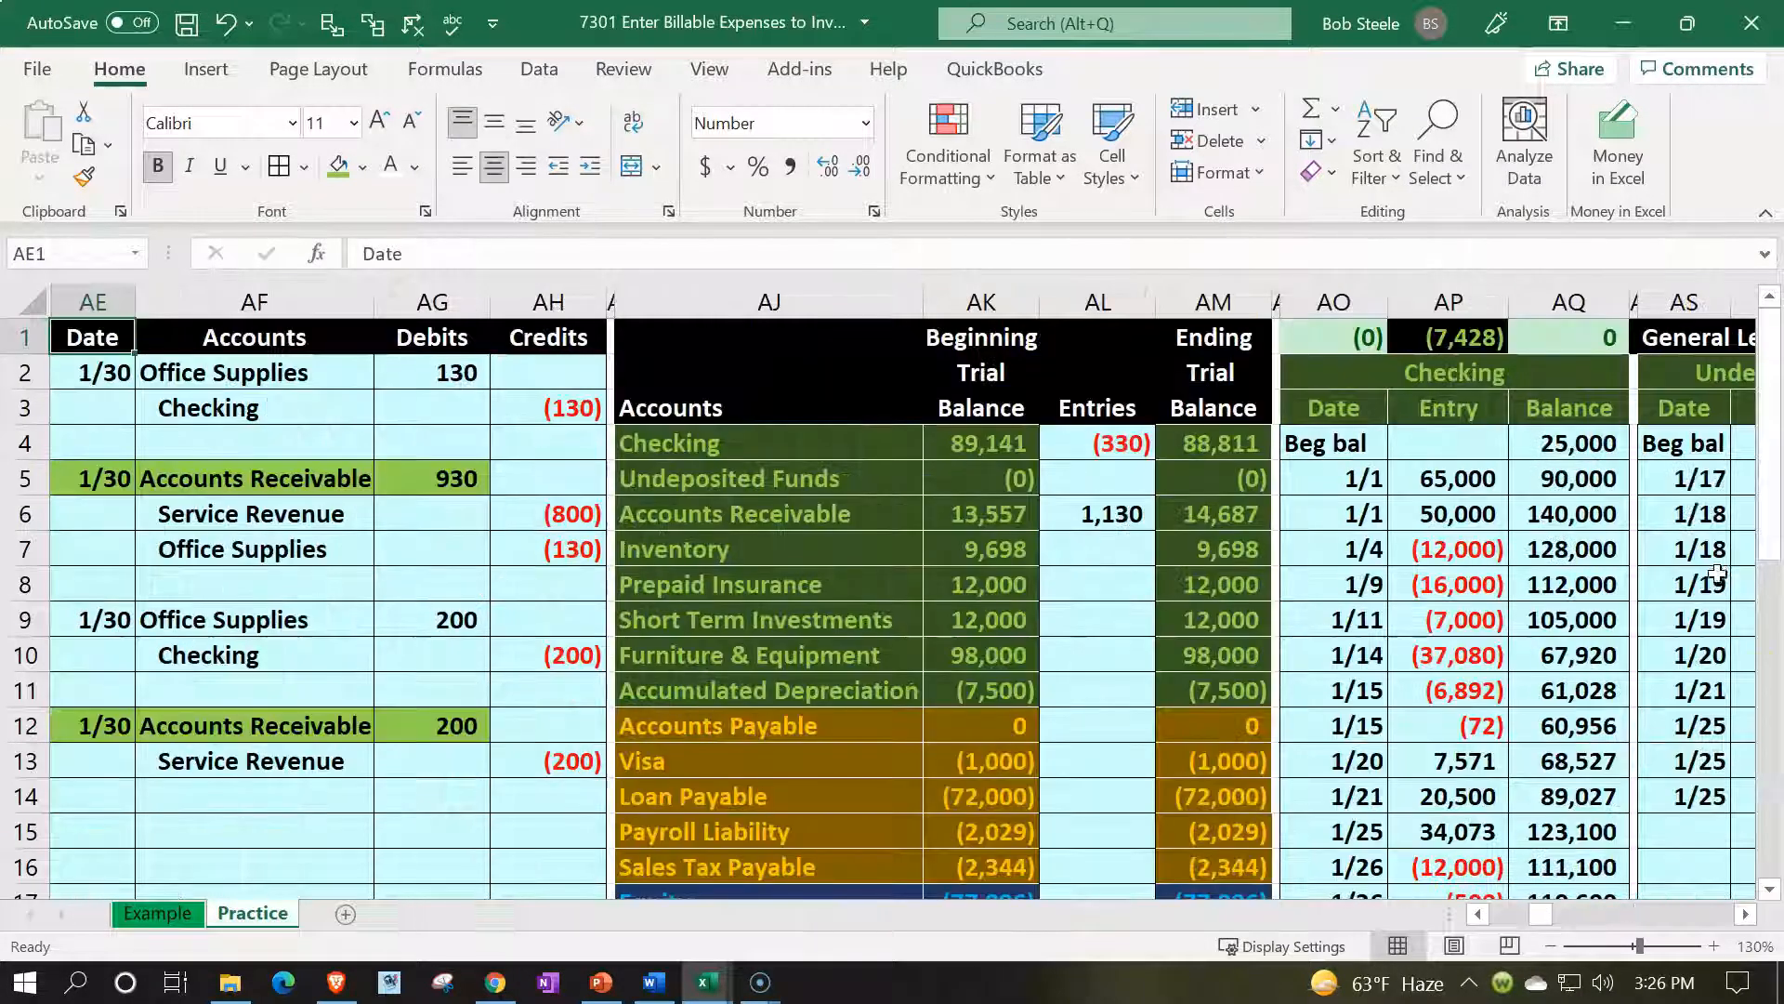
left_click(1217, 514)
Replace the green highlighting in journal range AE5:AH14 with the recently used light blue fill
left_click_drag(83, 477, 507, 793)
left_click(362, 169)
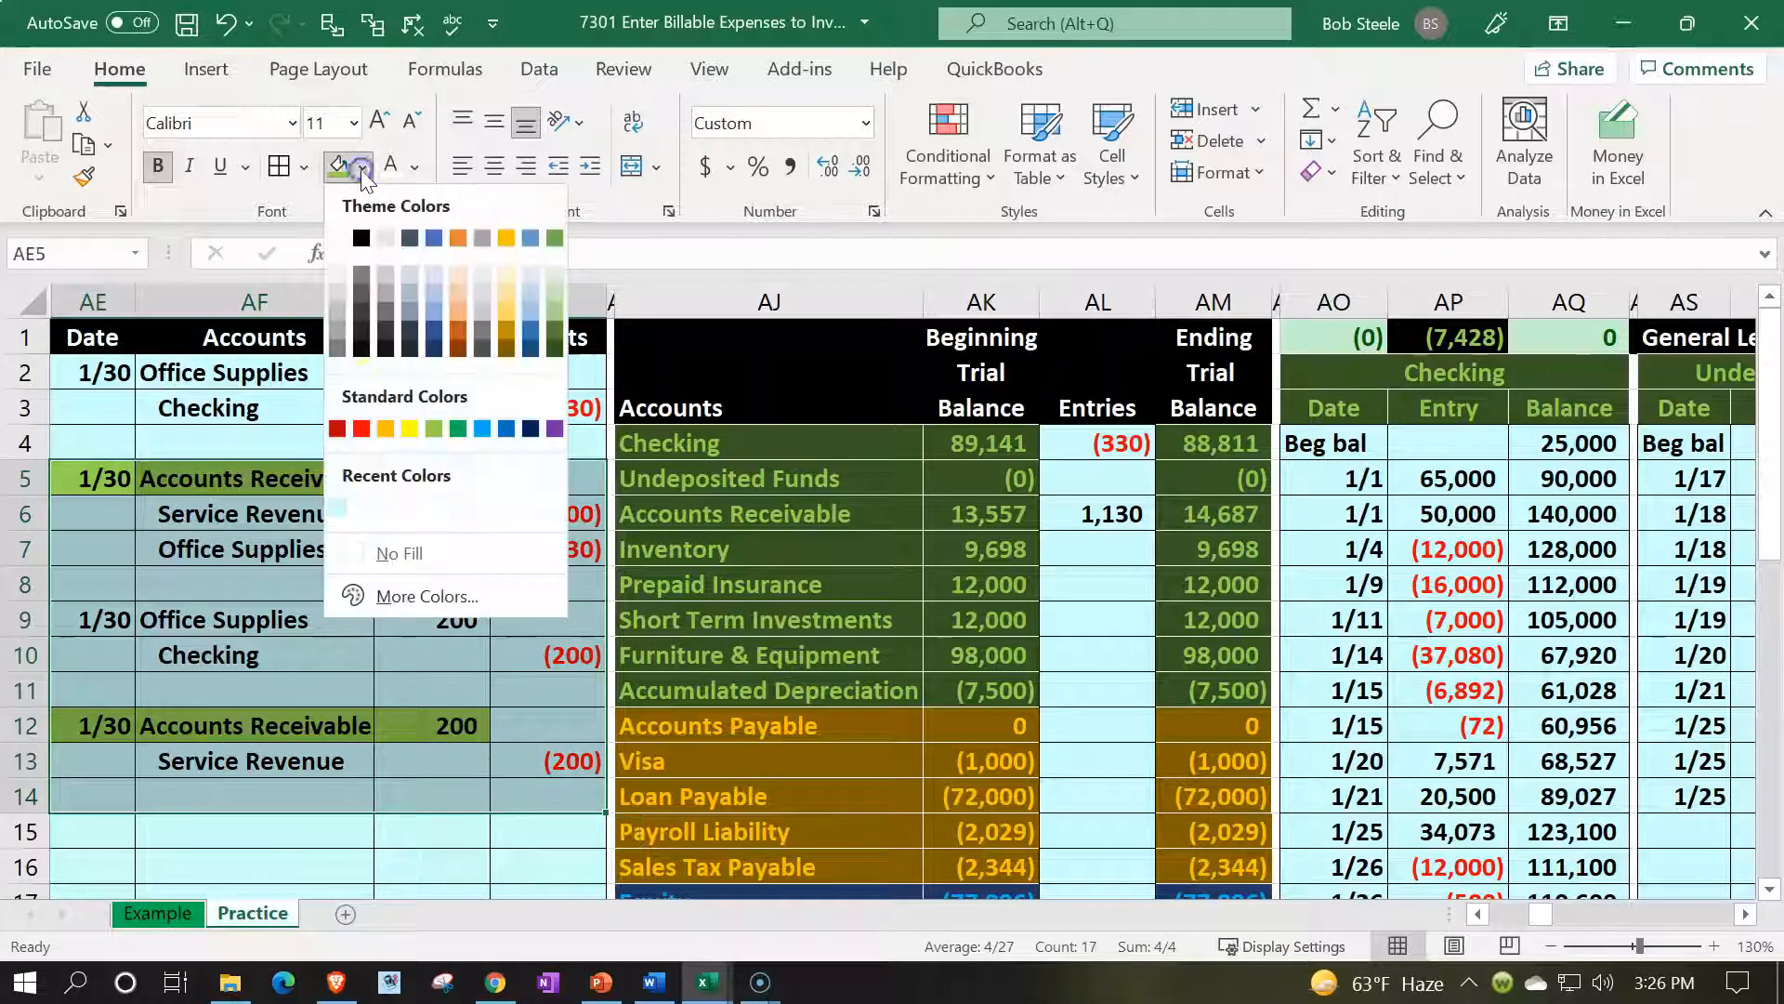
left_click(338, 511)
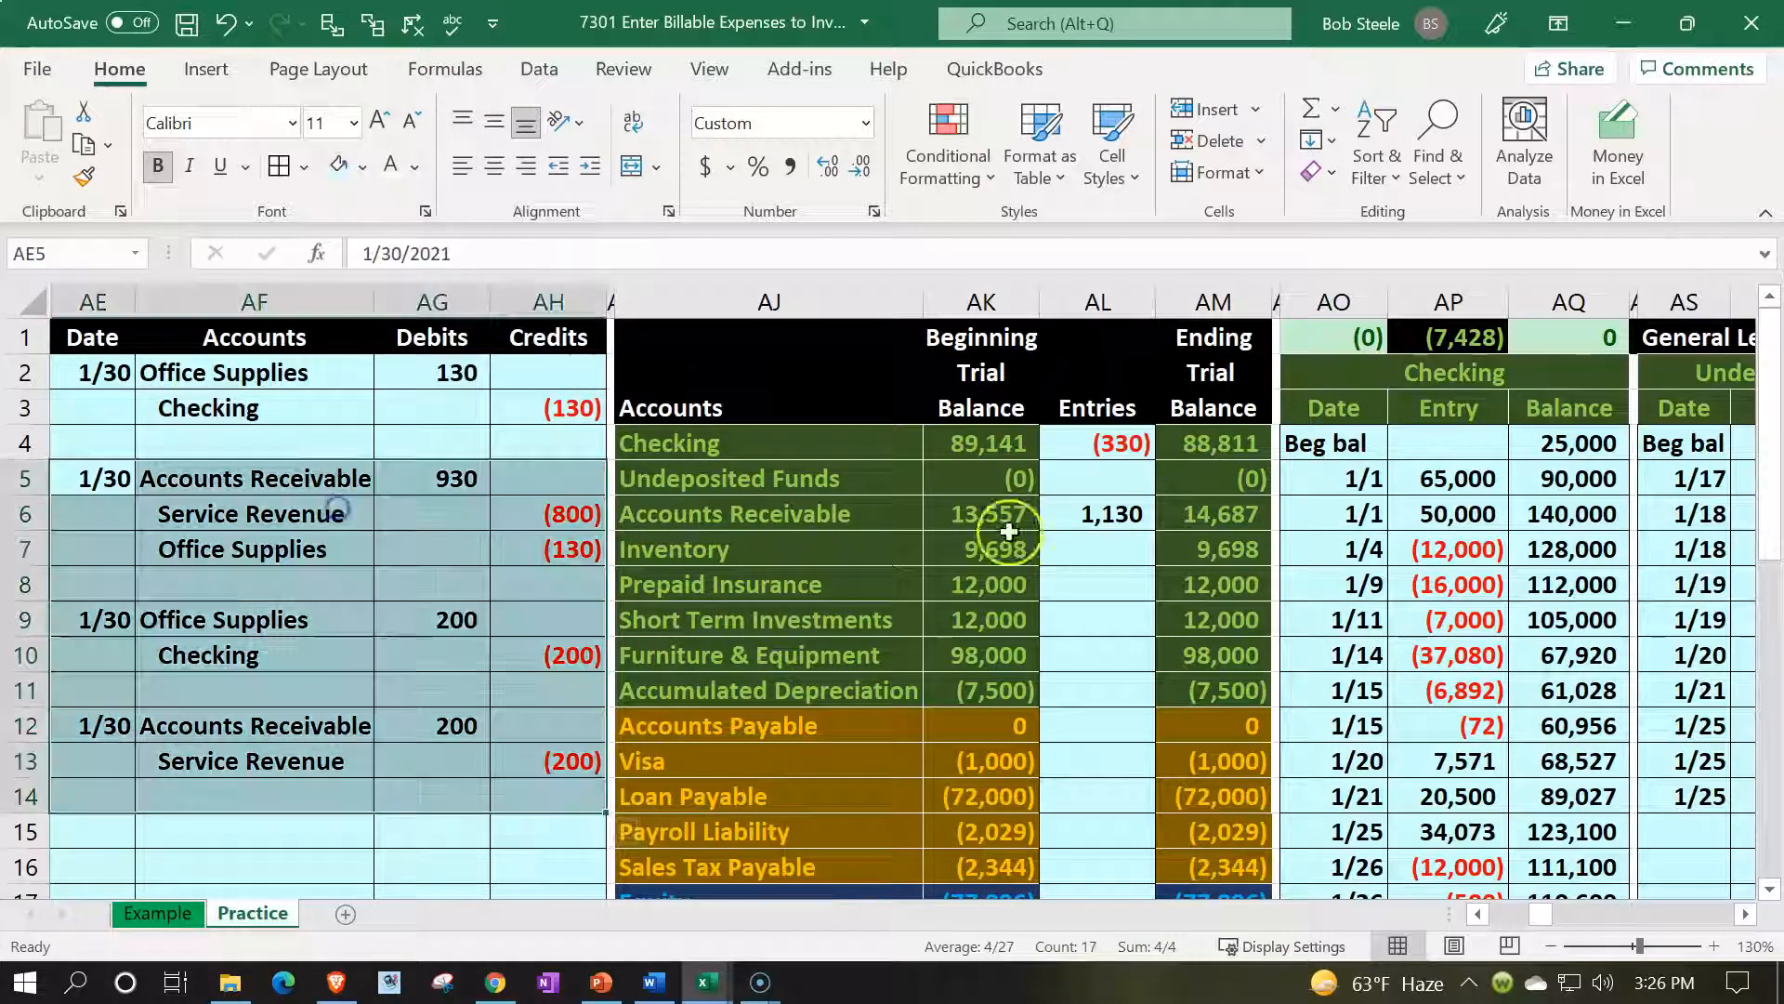
Review the Ending Trial Balance column from Checking in AM4 down to Net income in AM28
left_click(1208, 443)
key("Down")
key("Down")
key("Down")
key("Down")
key("Down")
key("Down")
key("Down")
key("Down")
key("Down")
key("Down")
key("Down")
key("Down")
key("Down")
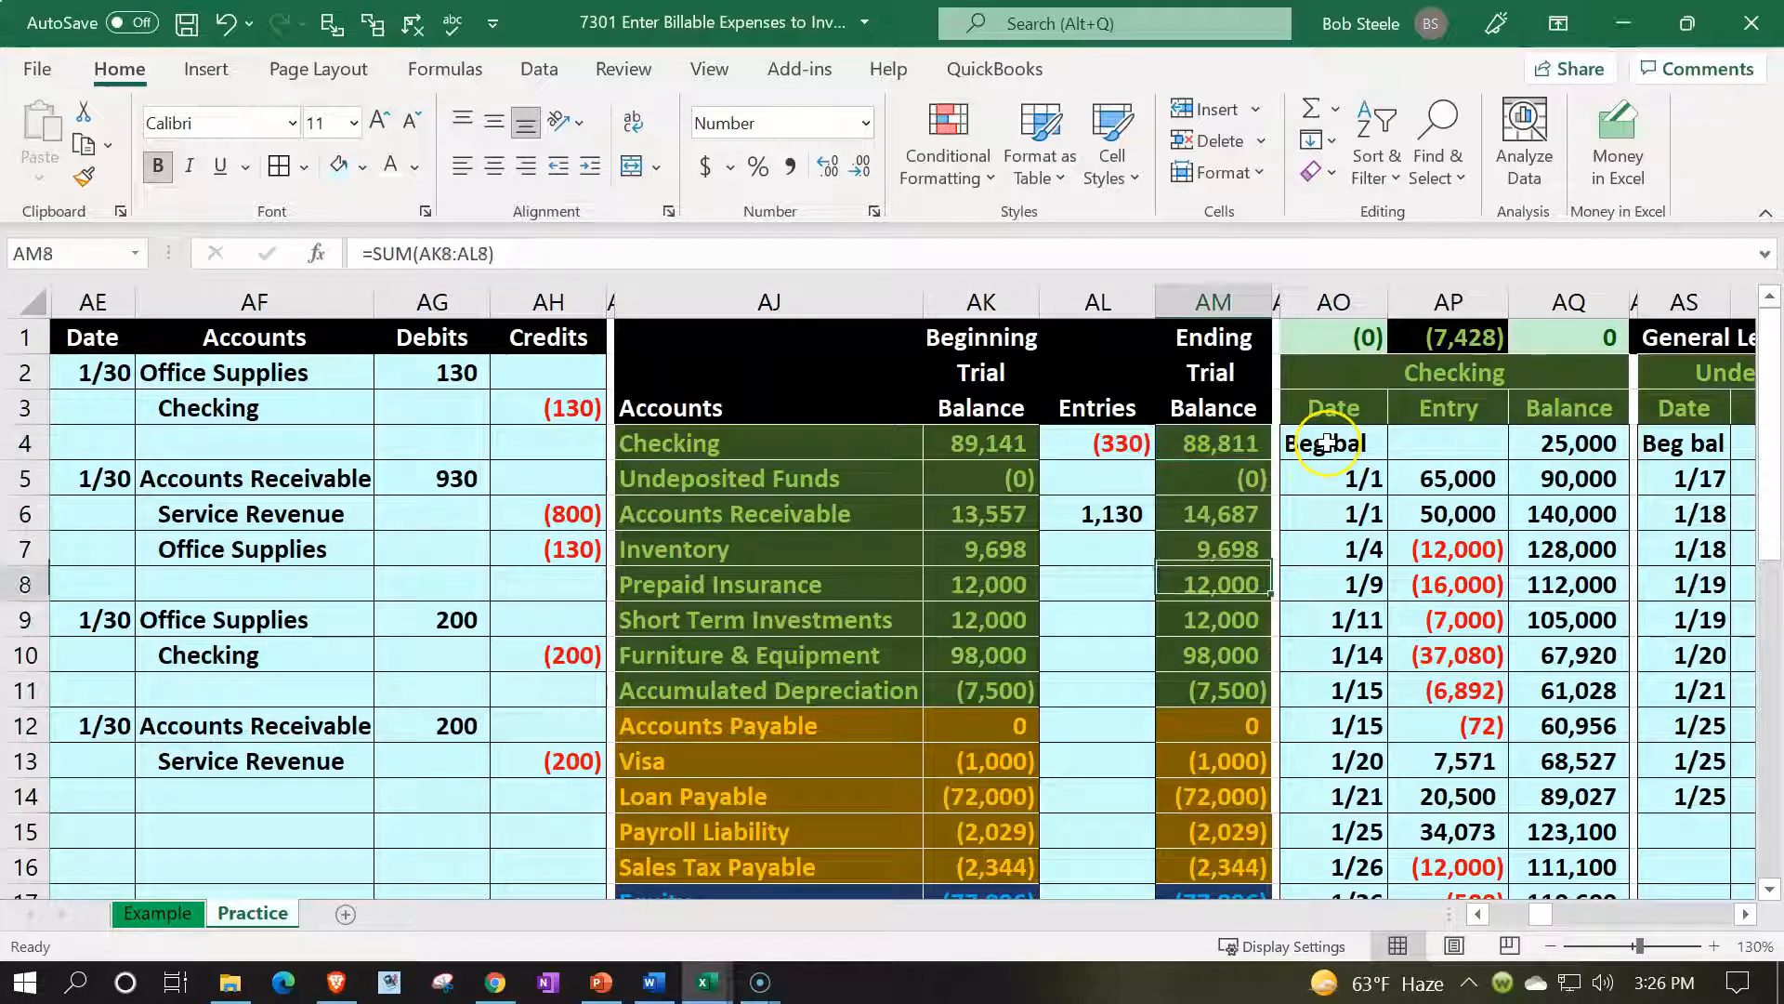
key("Down")
key("Down")
key("Down")
key("Down")
key("Down")
key("Down")
key("Down")
key("Down")
key("Down")
key("Down")
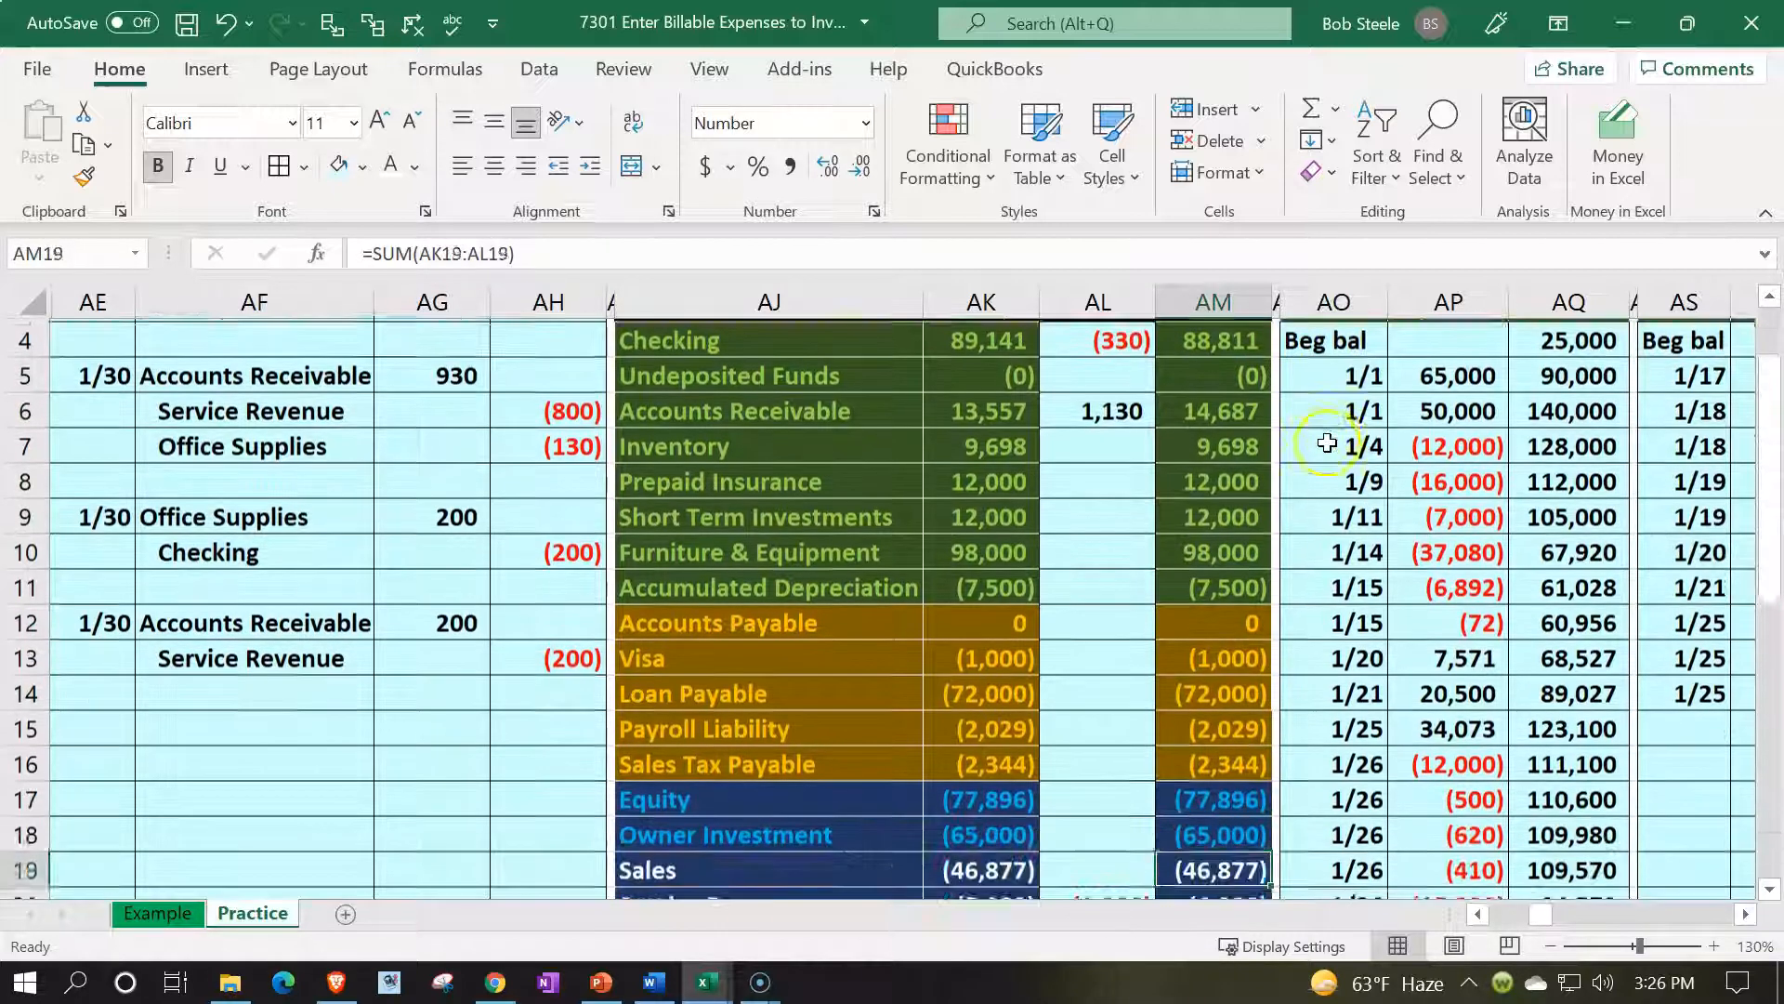
key("Down")
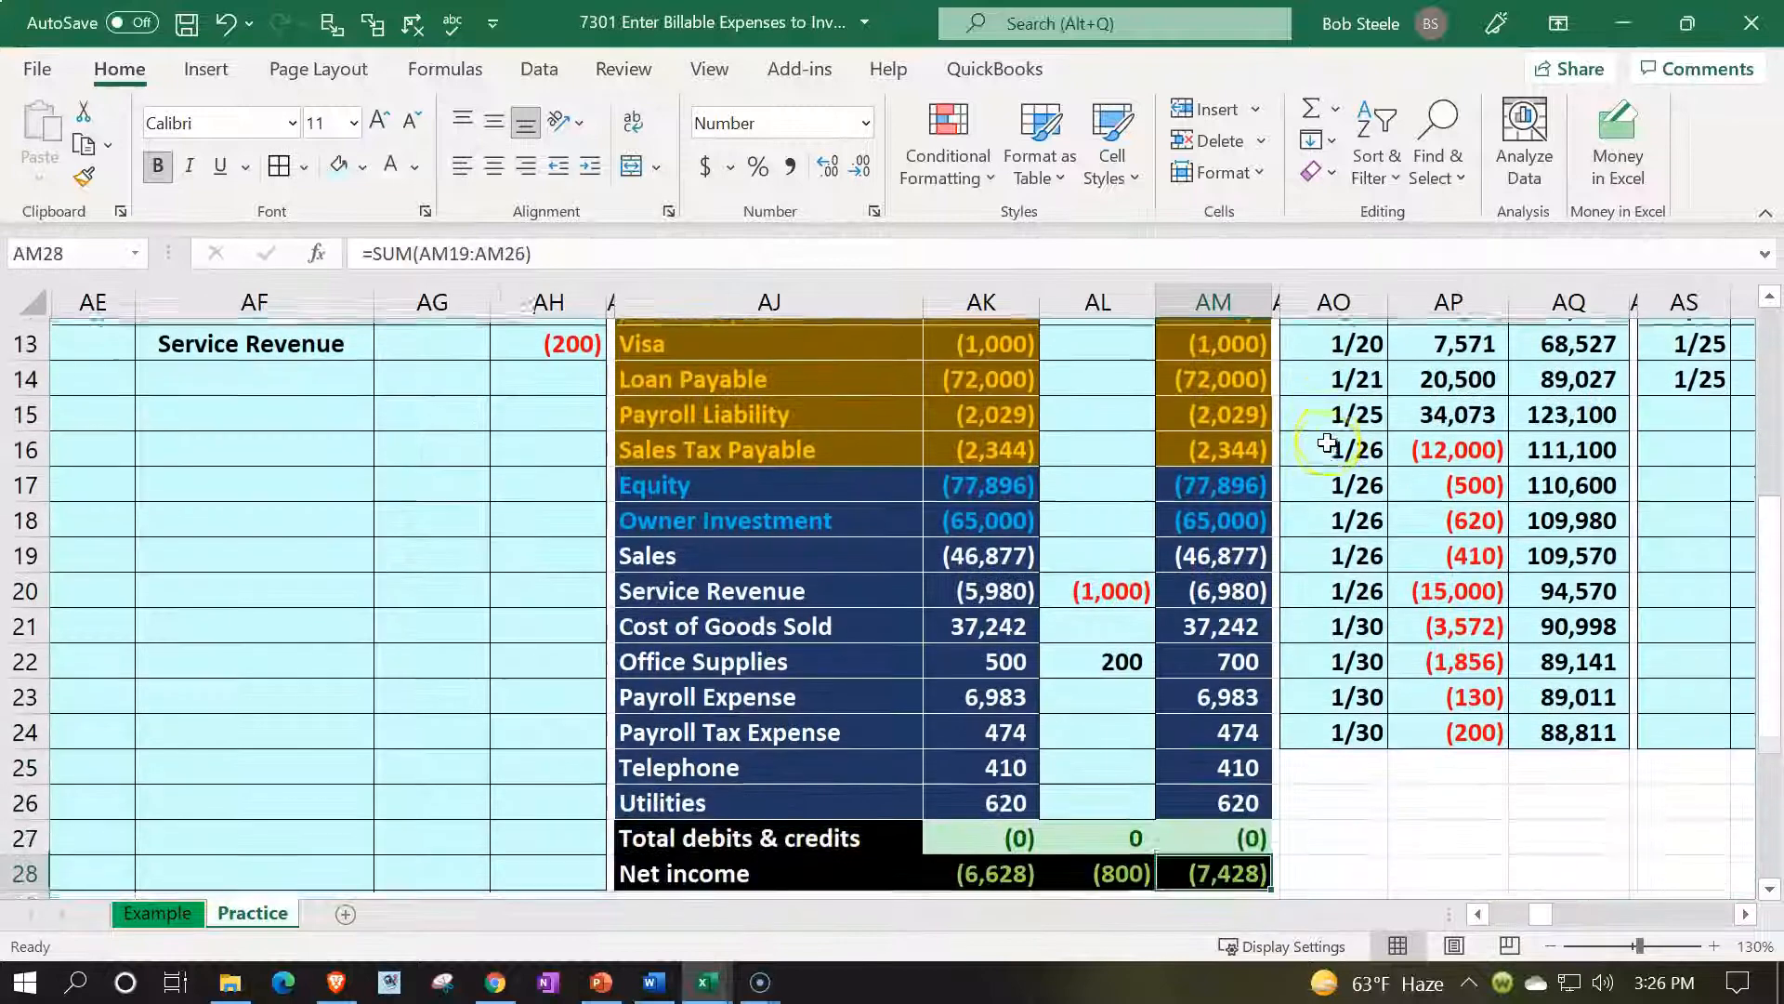